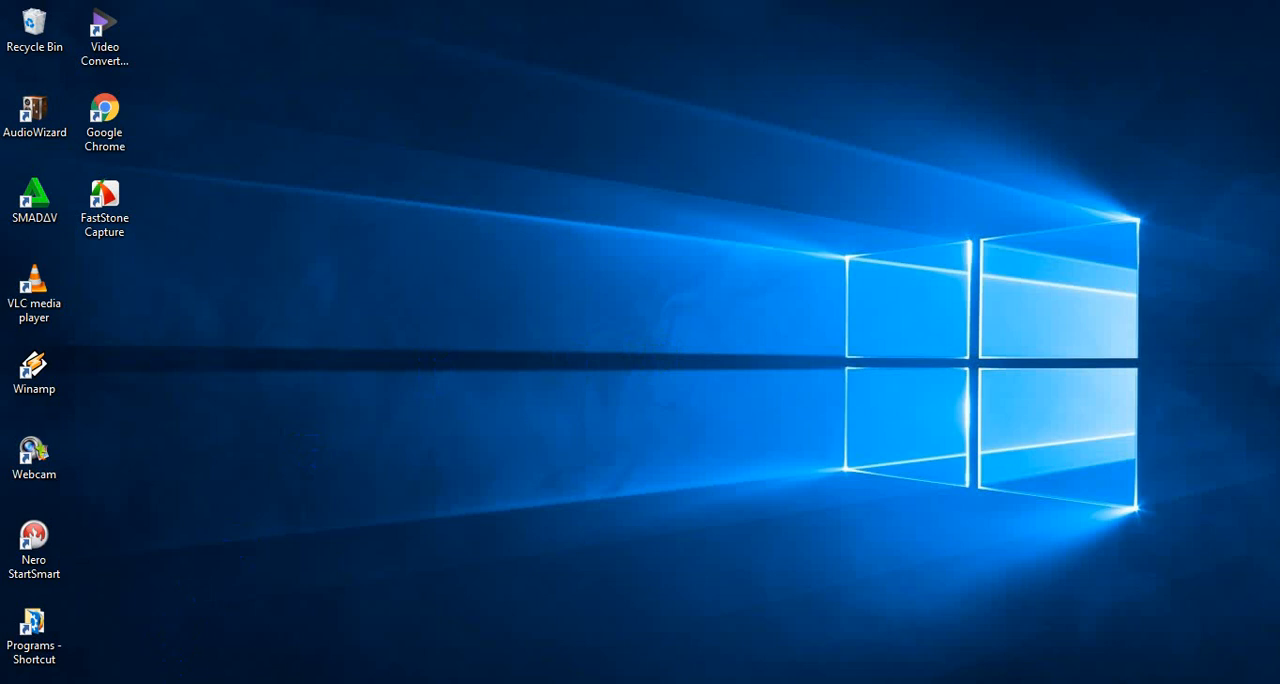
Open File Explorer and go to the MASTER (E:) drive
click(160, 683)
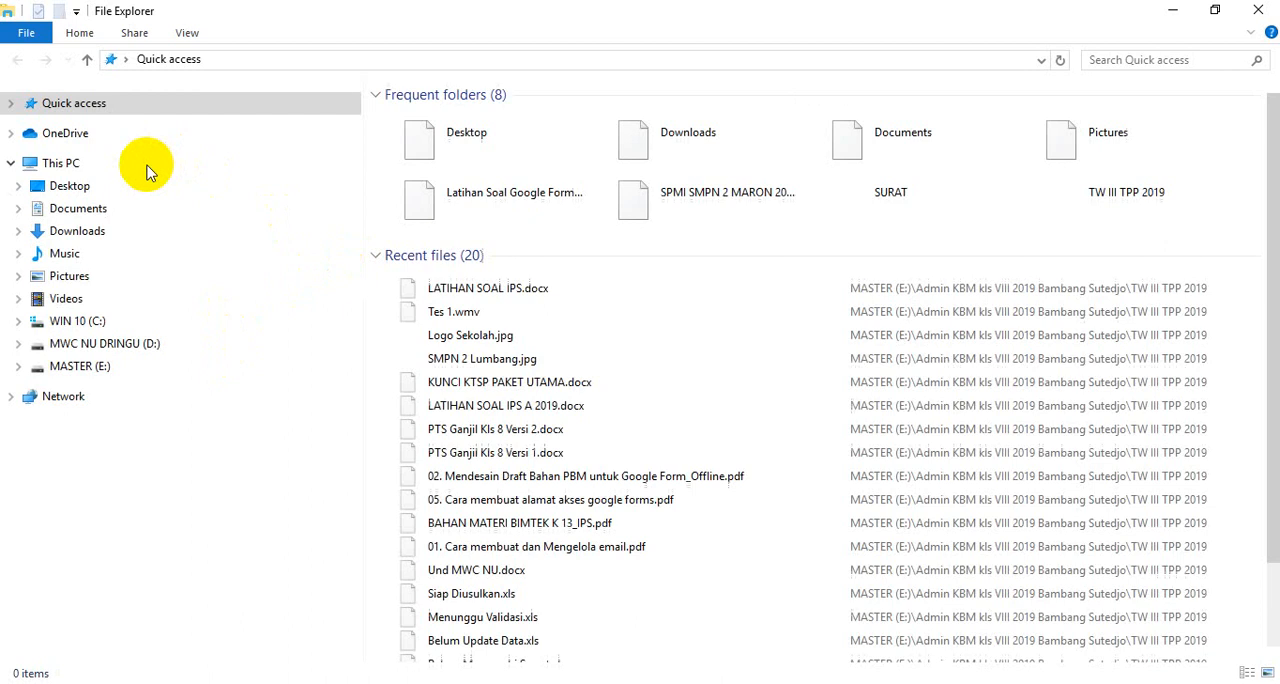
click(140, 370)
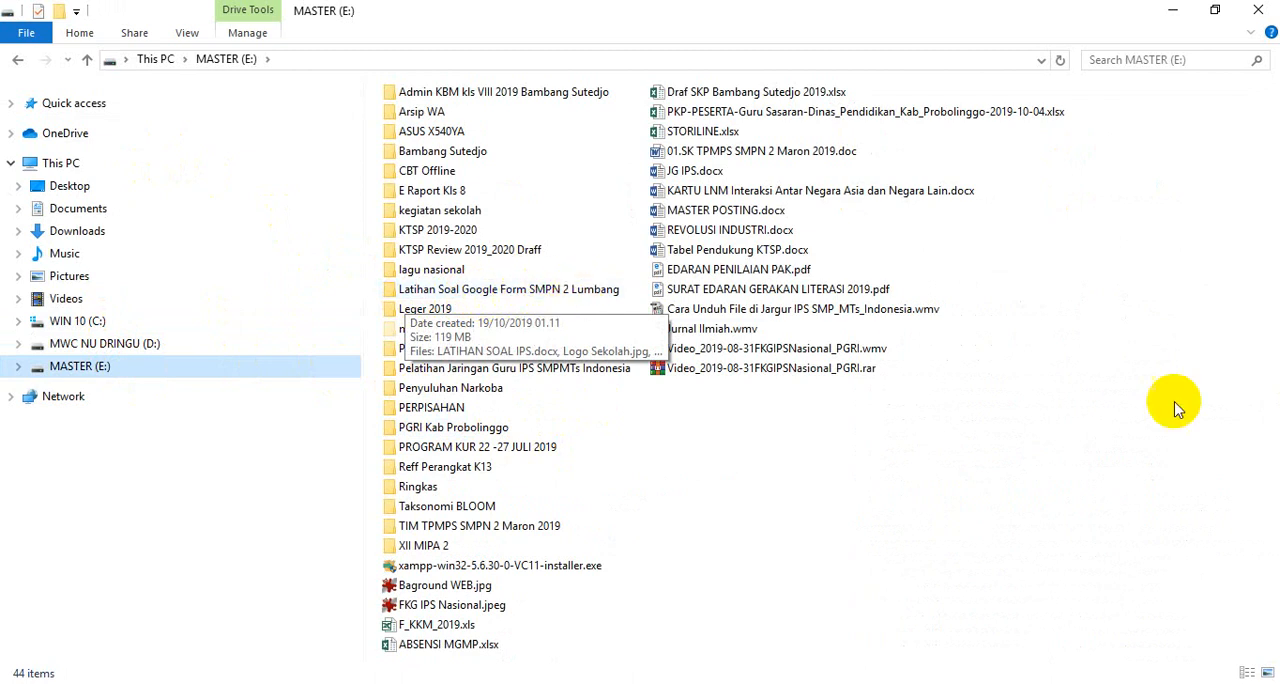
right_click(781, 438)
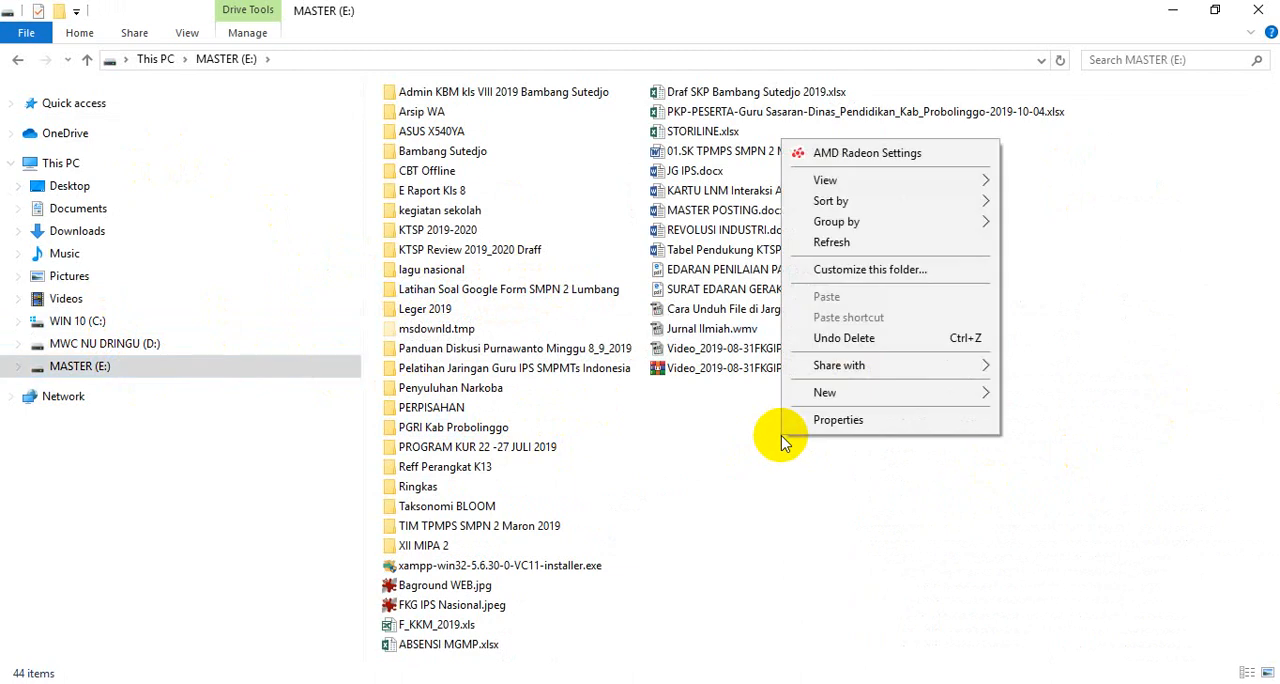
mouse_move(883, 394)
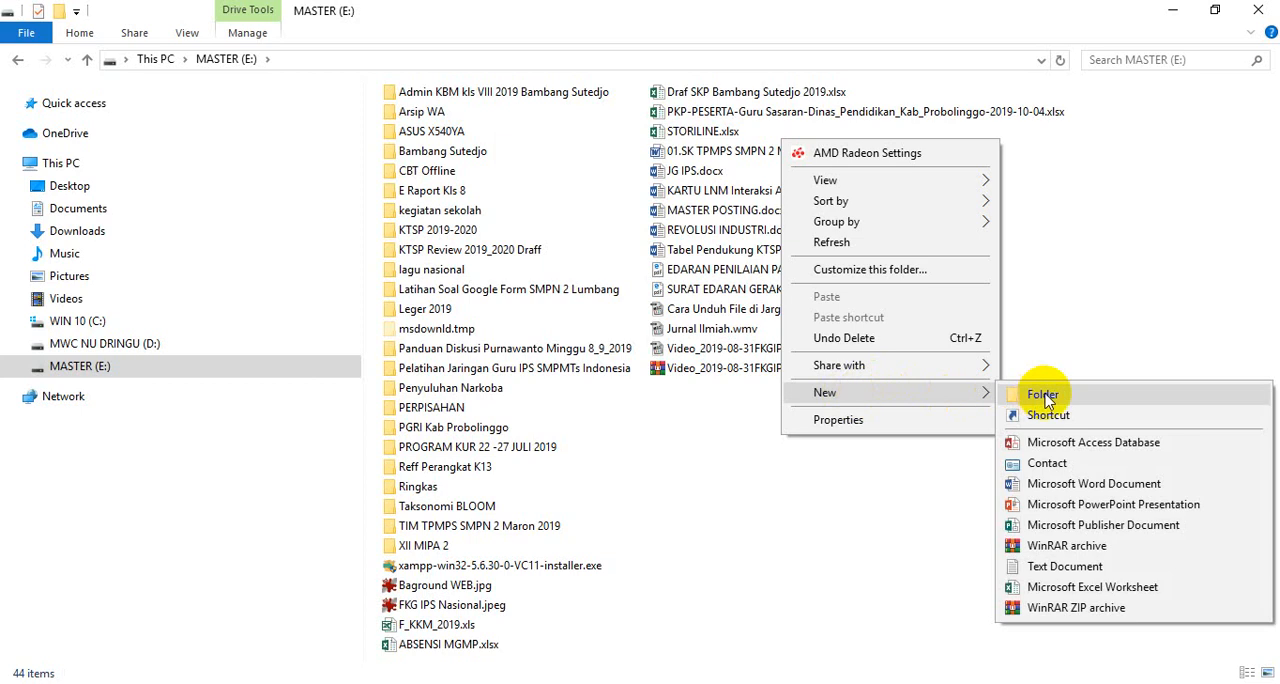
click(1130, 400)
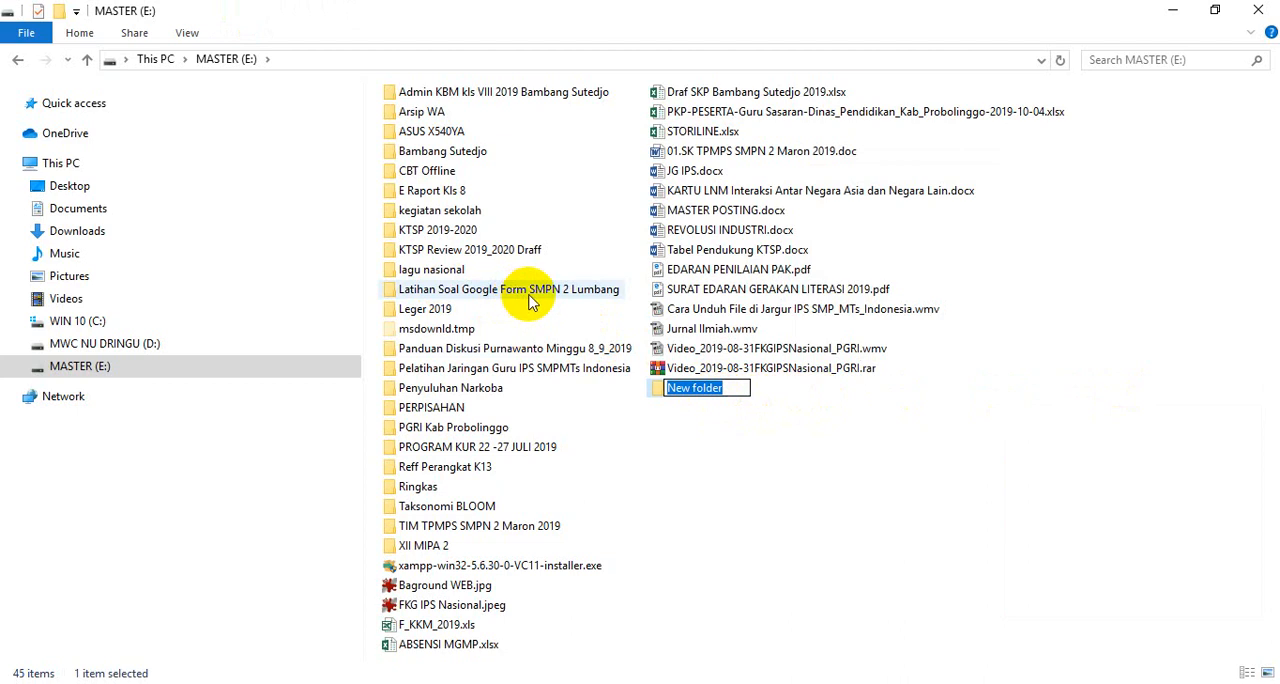
click(728, 466)
click(699, 394)
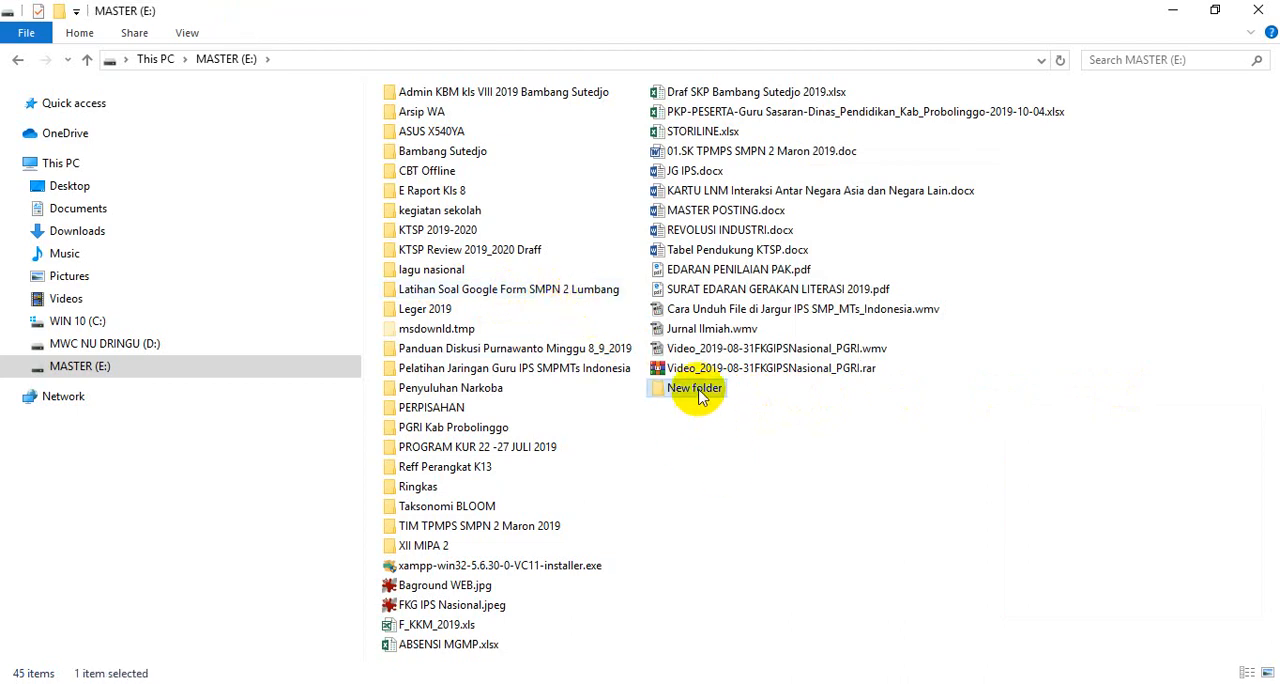
key(Delete)
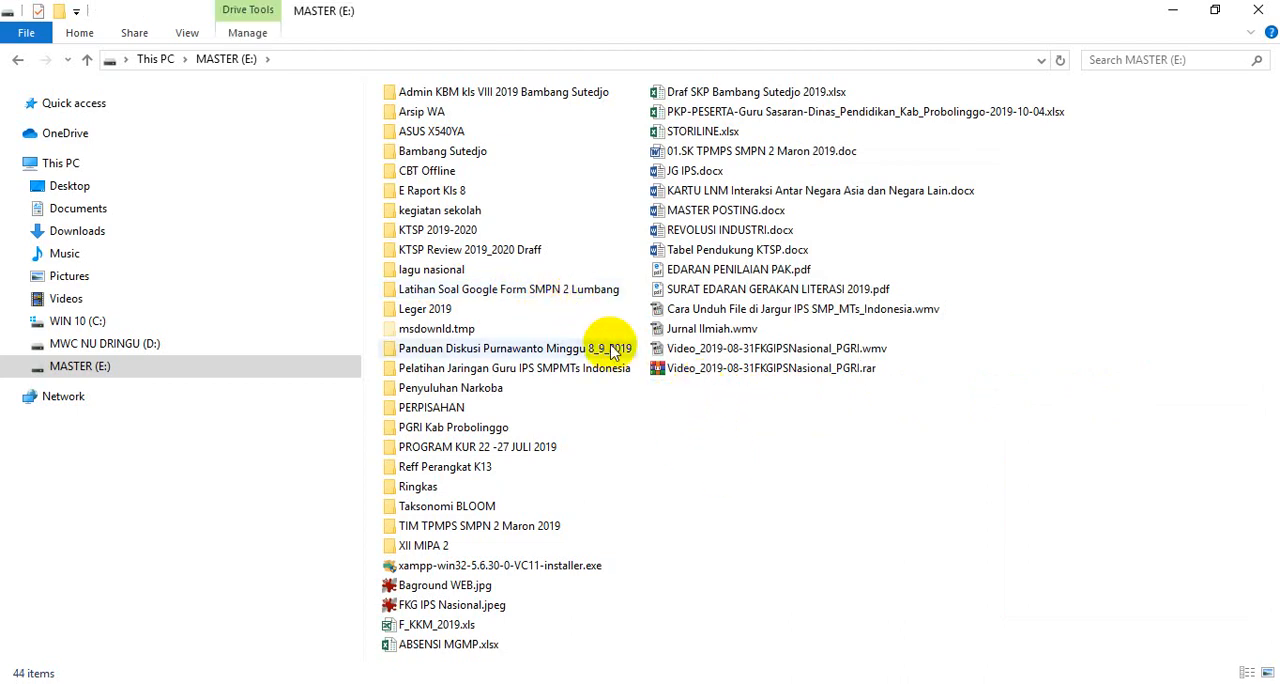
Open LATIHAN SOAL IPS.docx from the Latihan Soal Google Form SMPN 2 Lumbang folder
double_click(519, 293)
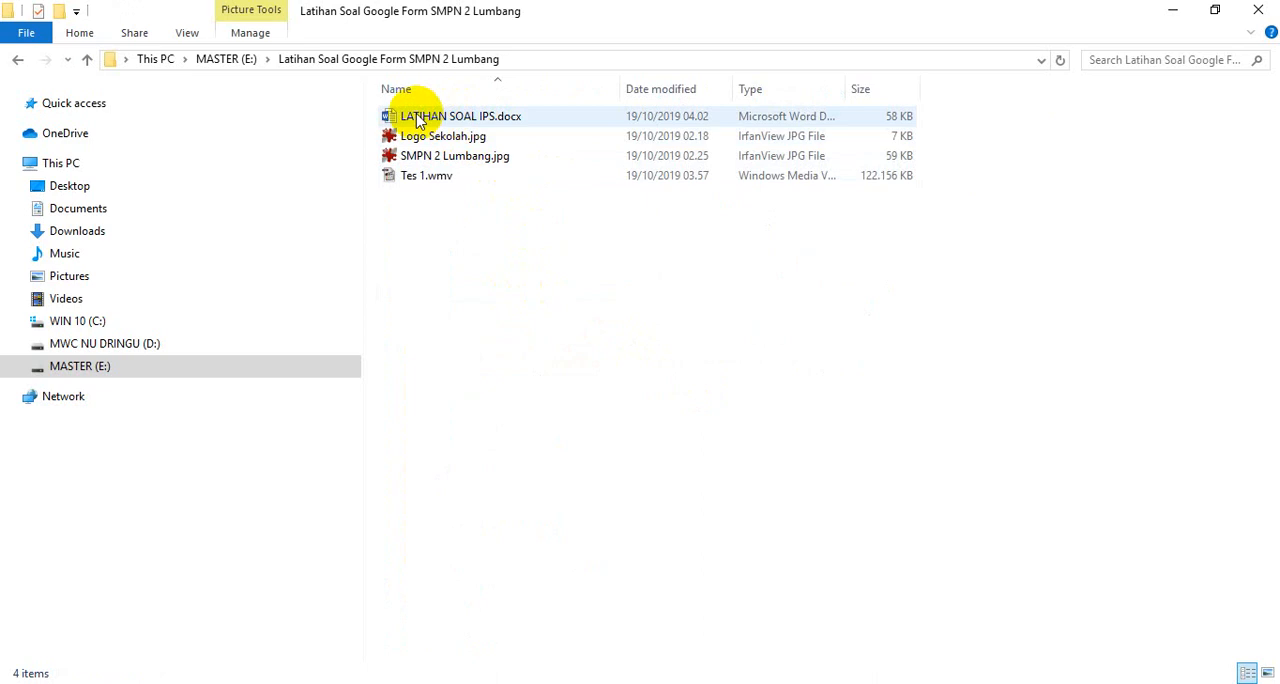
double_click(447, 117)
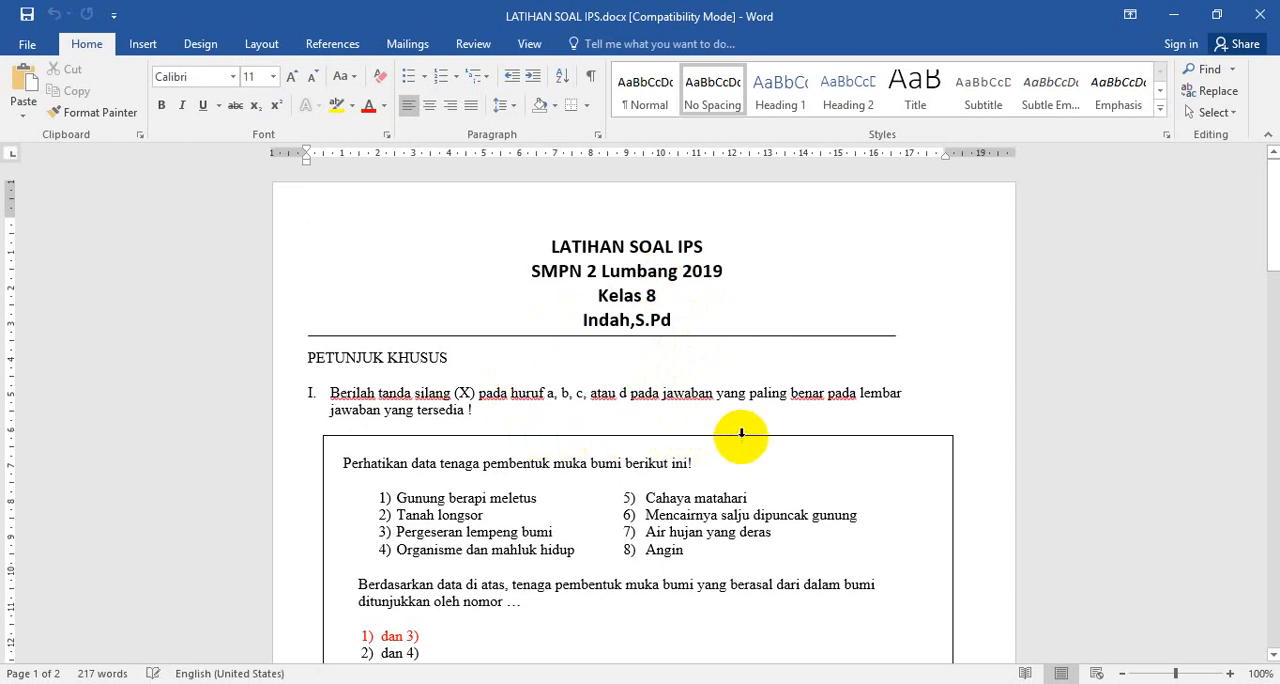
Insert a blank line between the Keterangan table on page 2 and the question beginning "Berdasarkan tabel diatas"
scroll(748, 434, down, 2)
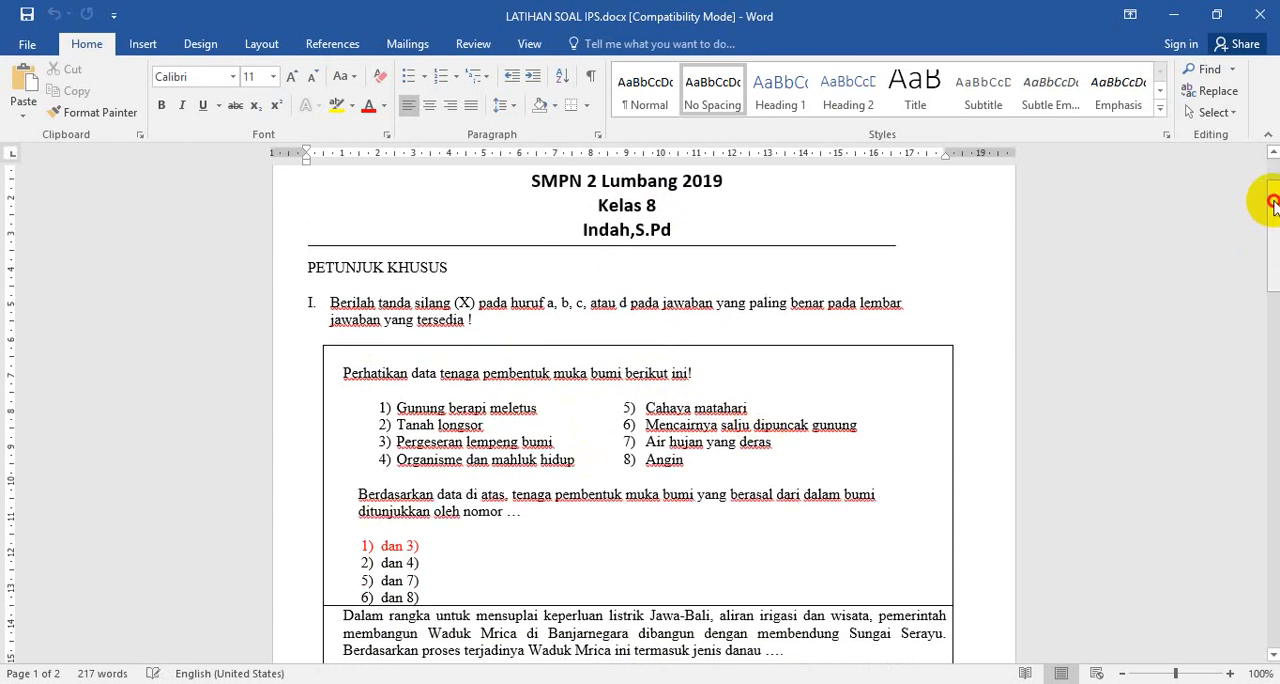
drag(1273, 204, 1237, 200)
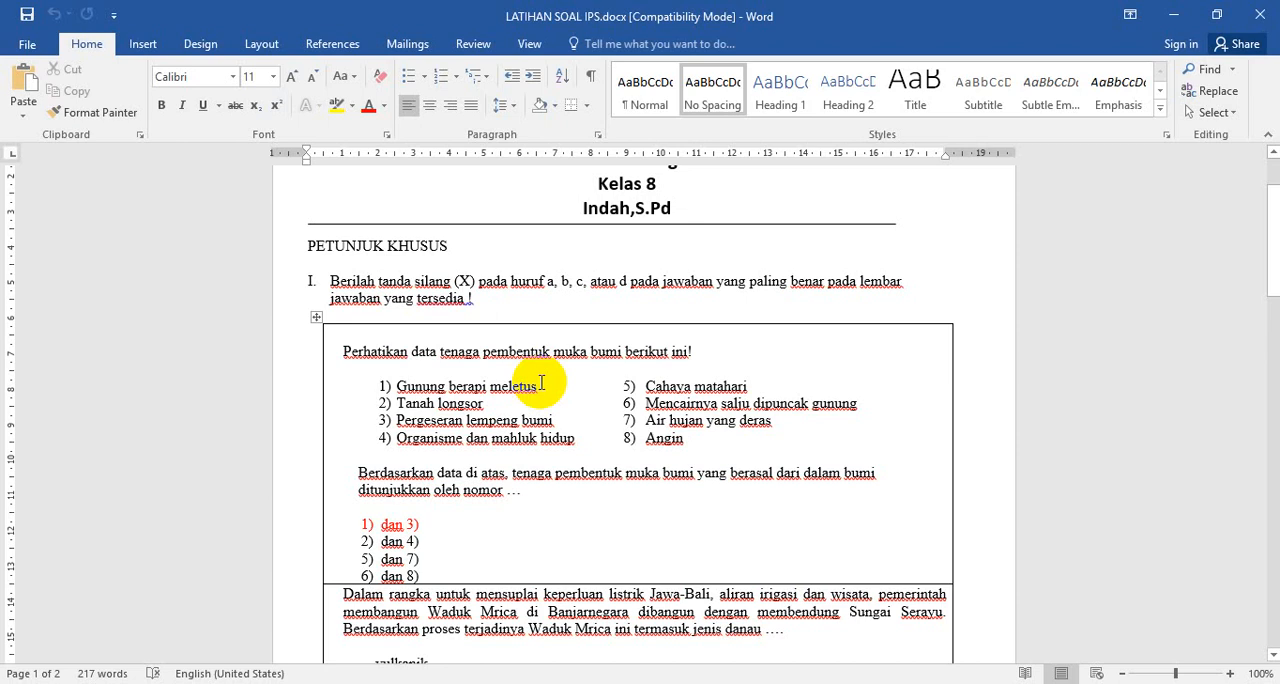
drag(1272, 218, 1274, 305)
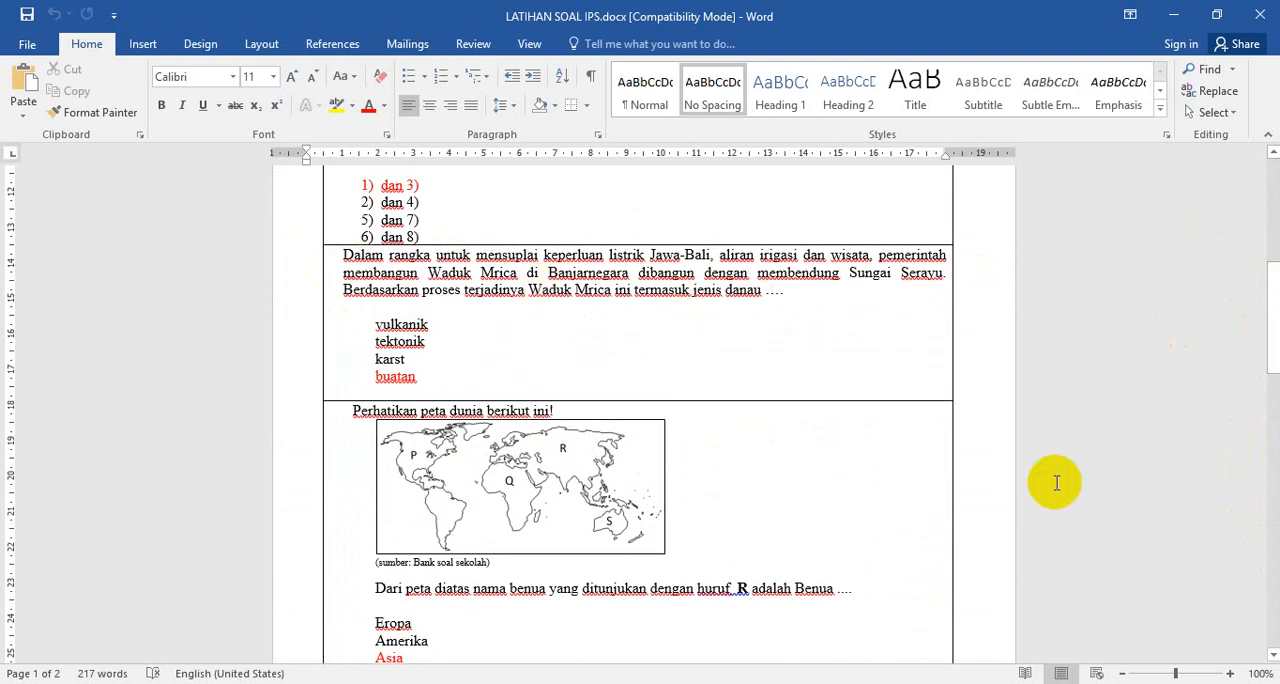
drag(1268, 314, 1268, 335)
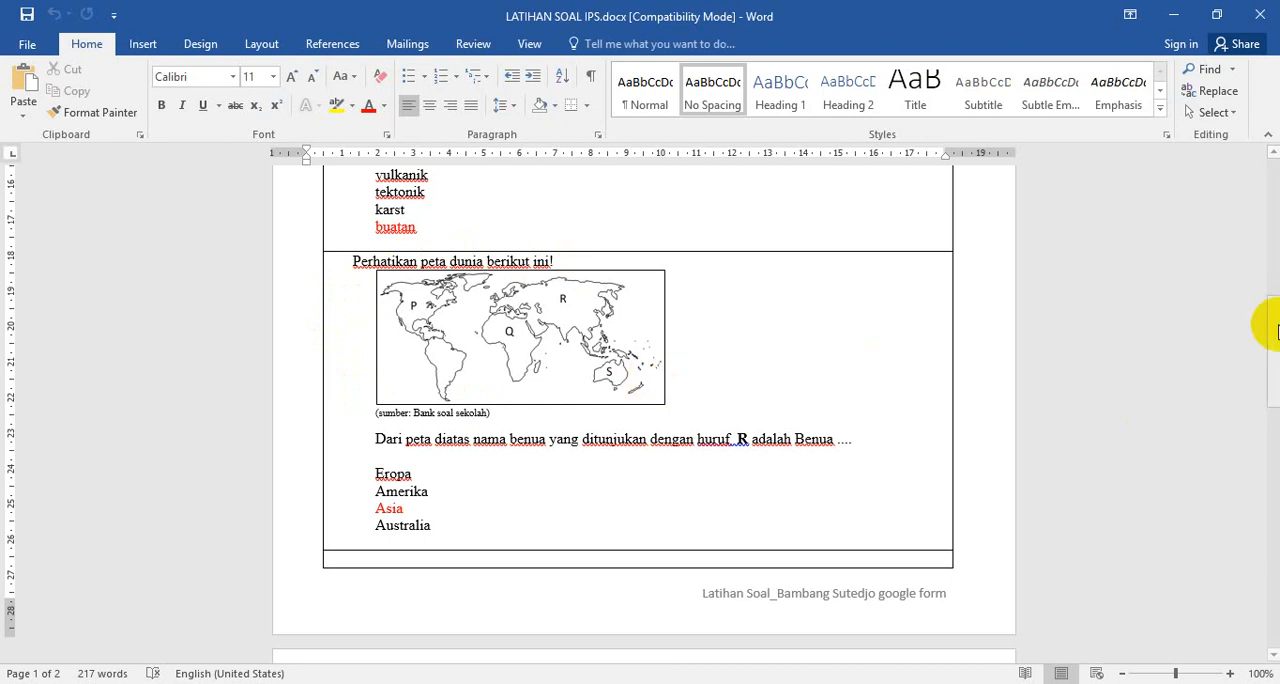
drag(1274, 322, 1270, 418)
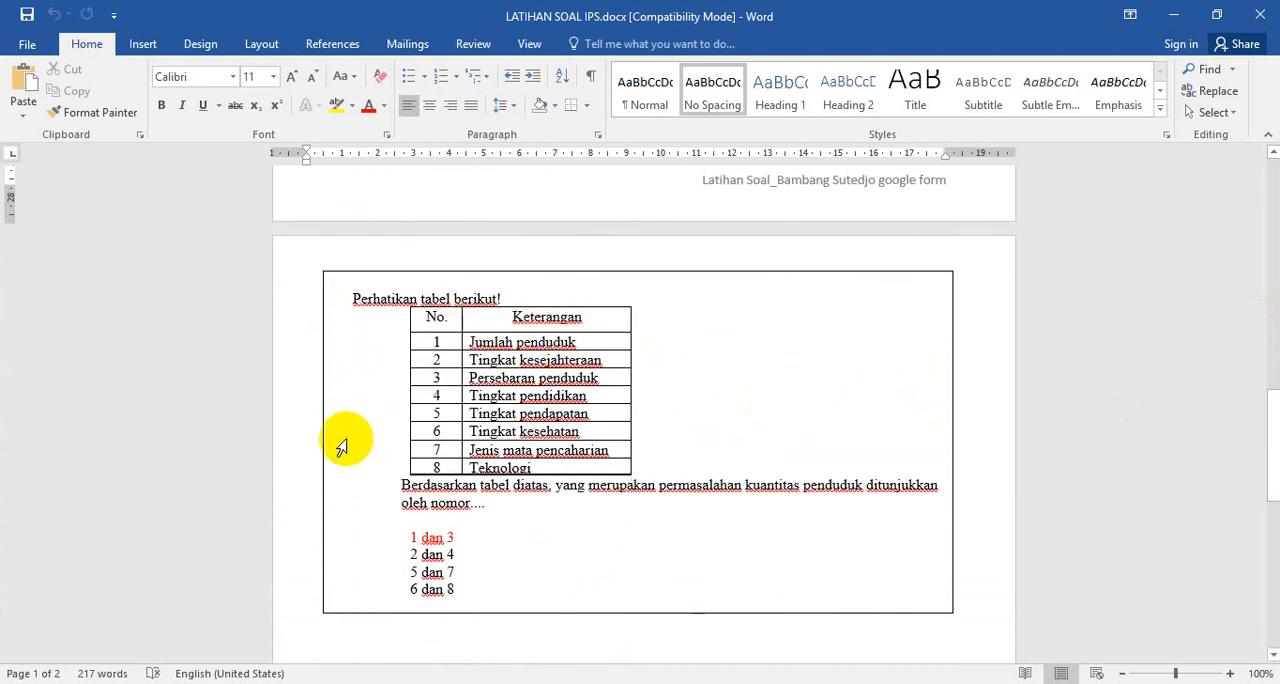
click(400, 485)
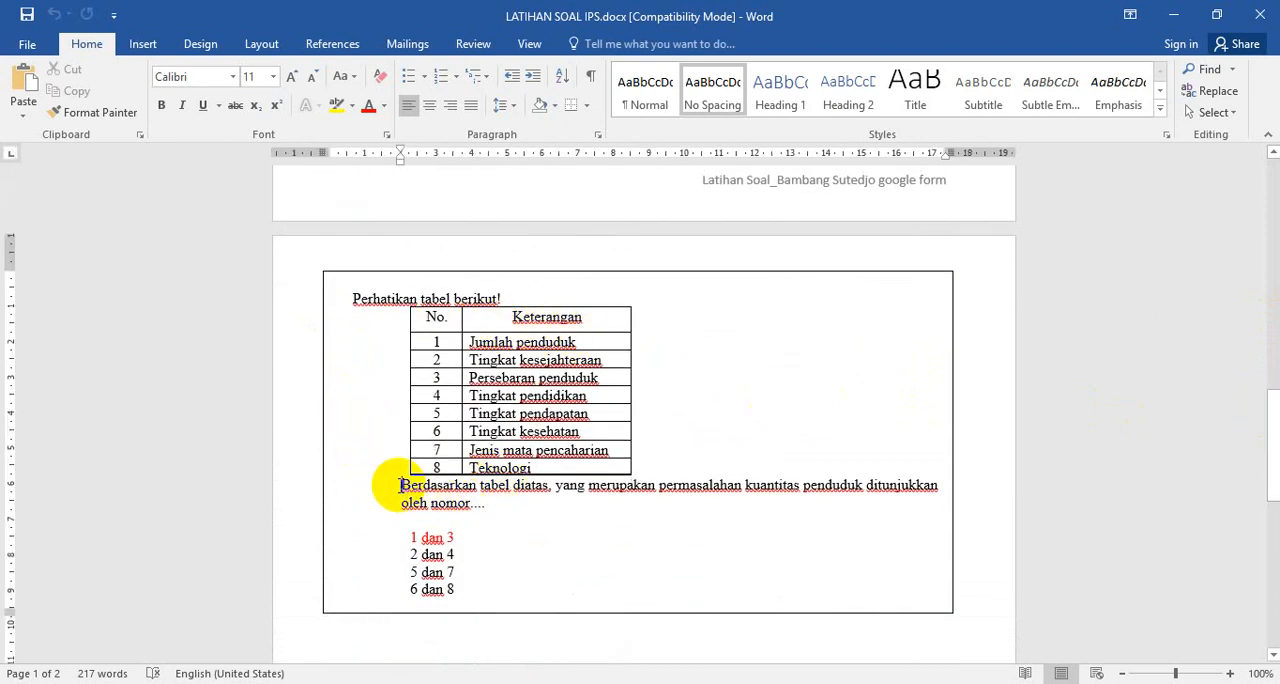
key(Return)
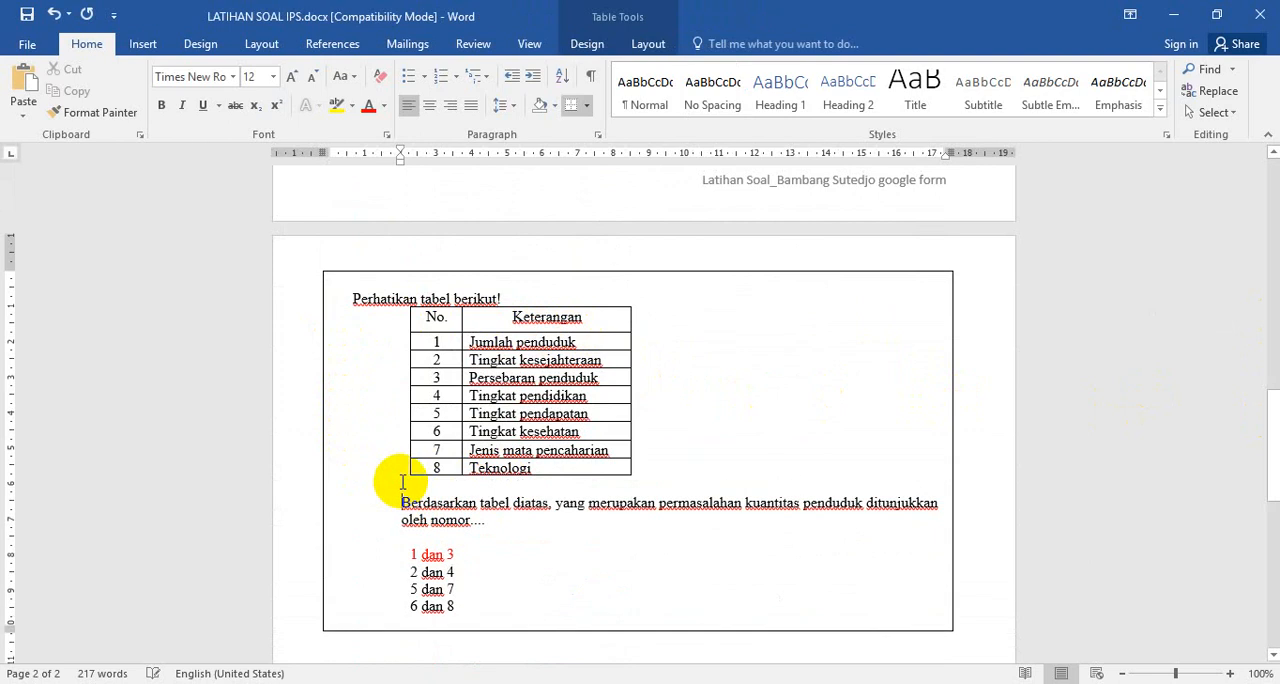
Review the exercise questions across both pages, including their data list, world map, table and red-marked answer options
scroll(740, 414, up, 3)
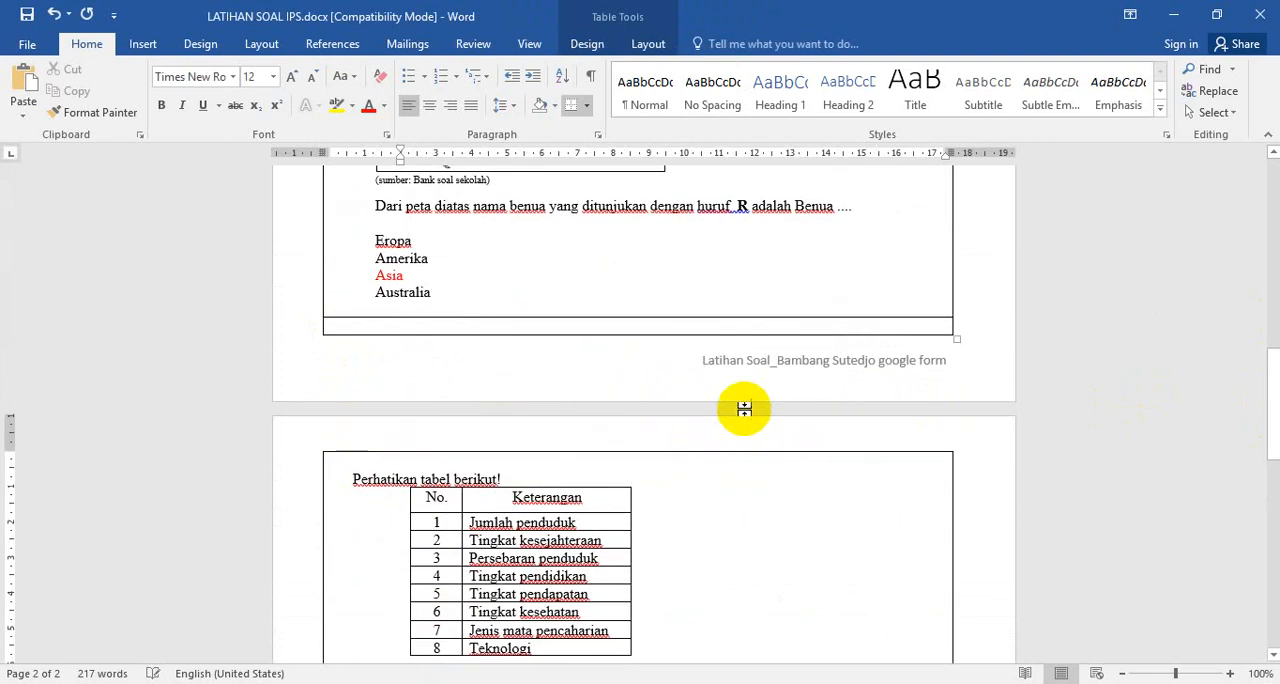
scroll(760, 380, up, 12)
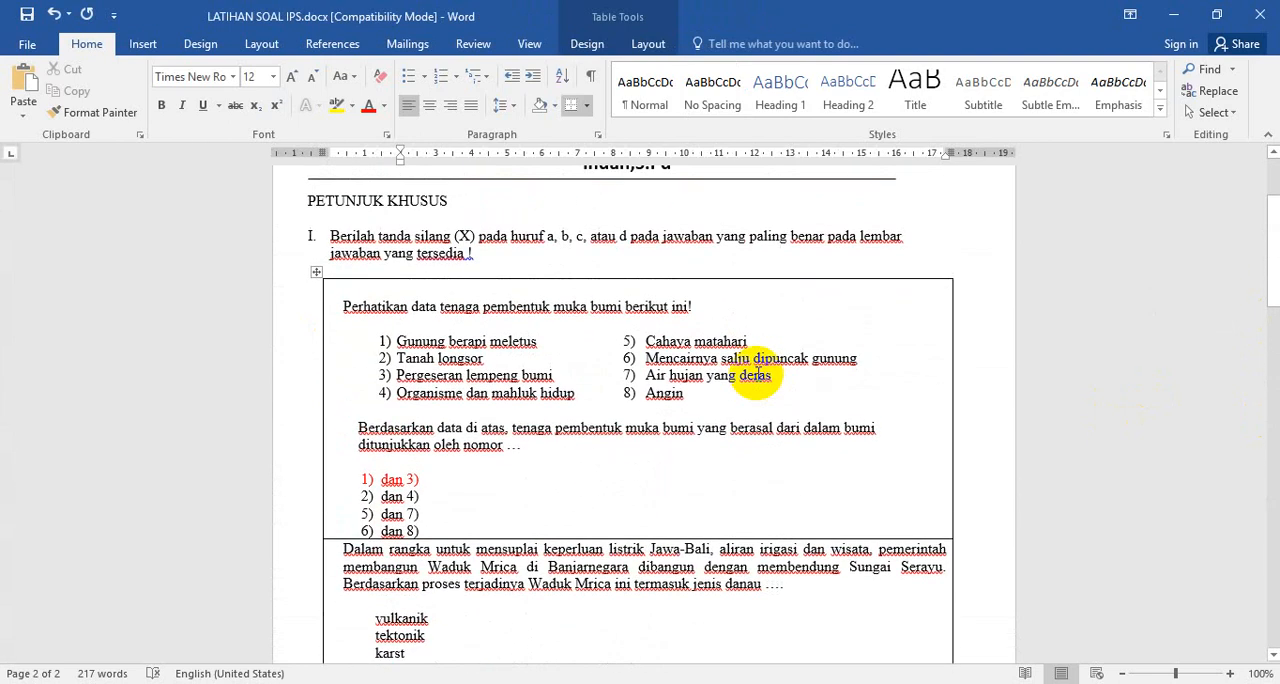
click(704, 376)
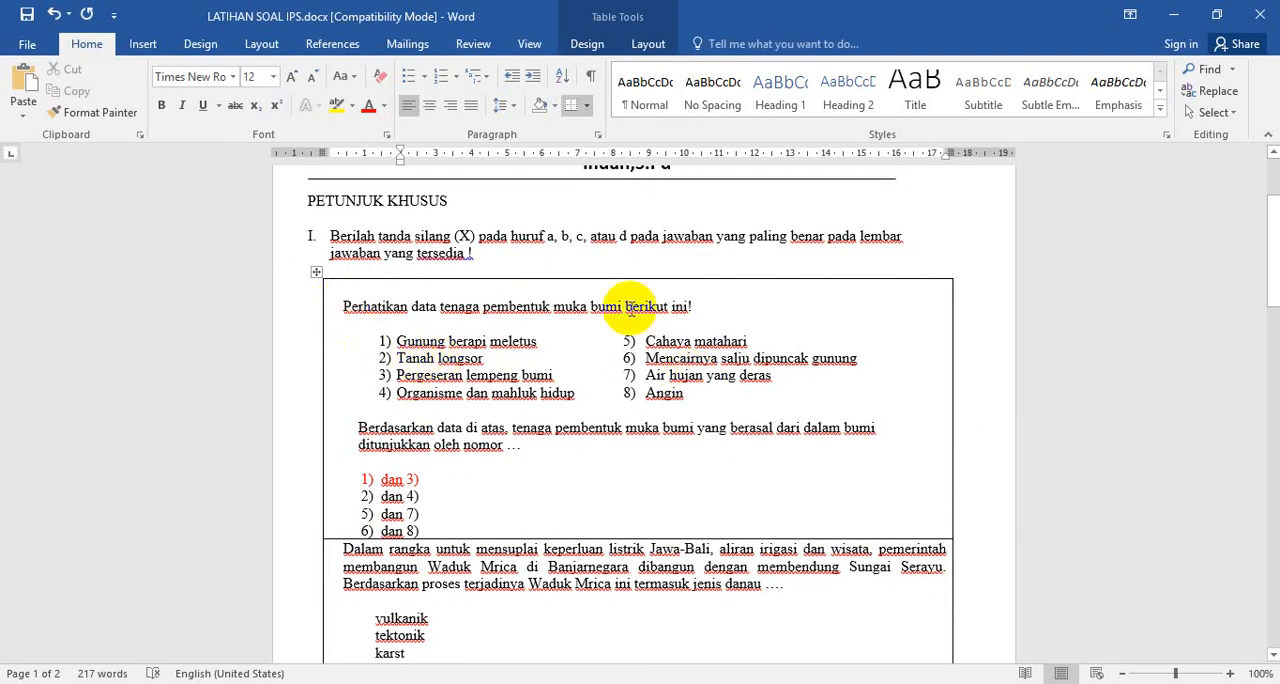
scroll(615, 398, down, 2)
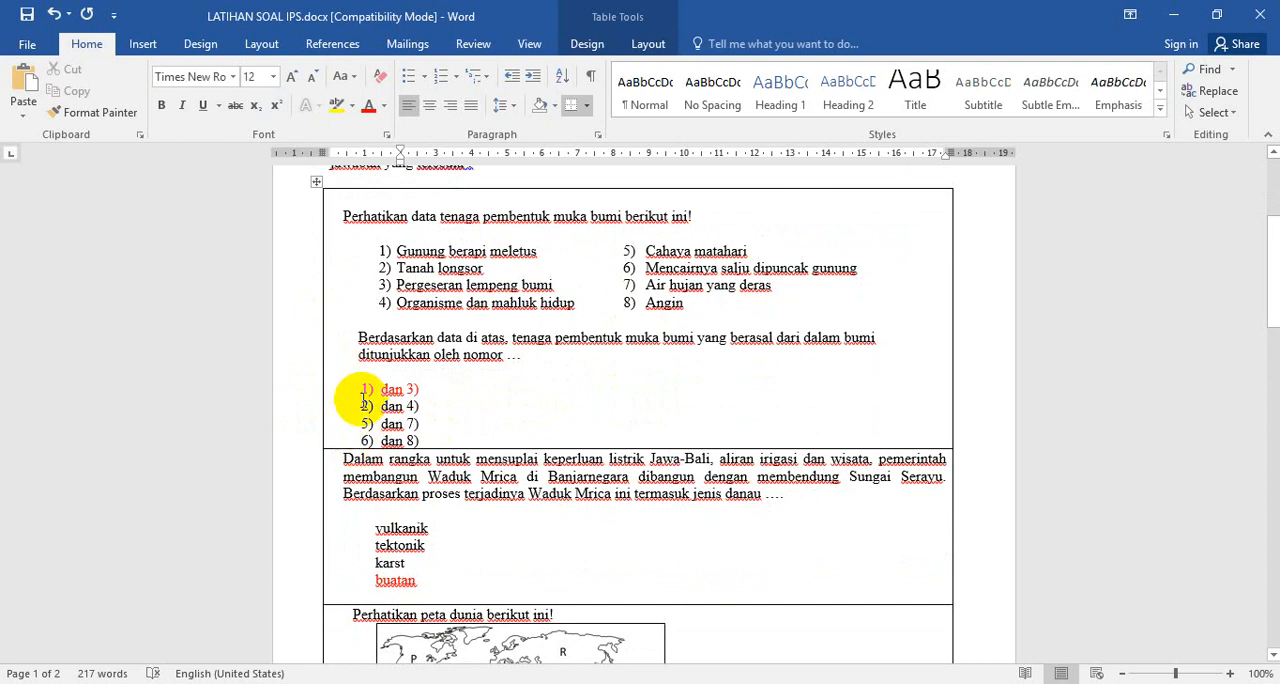
scroll(560, 356, down, 3)
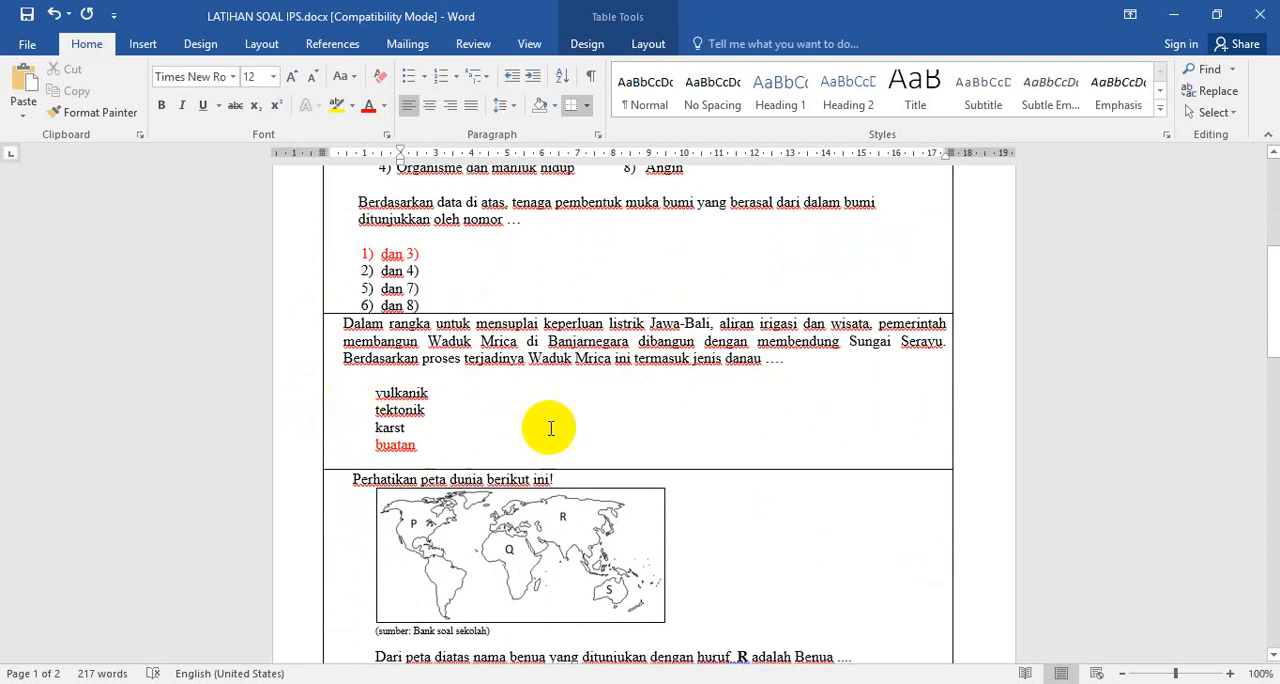
scroll(651, 409, down, 6)
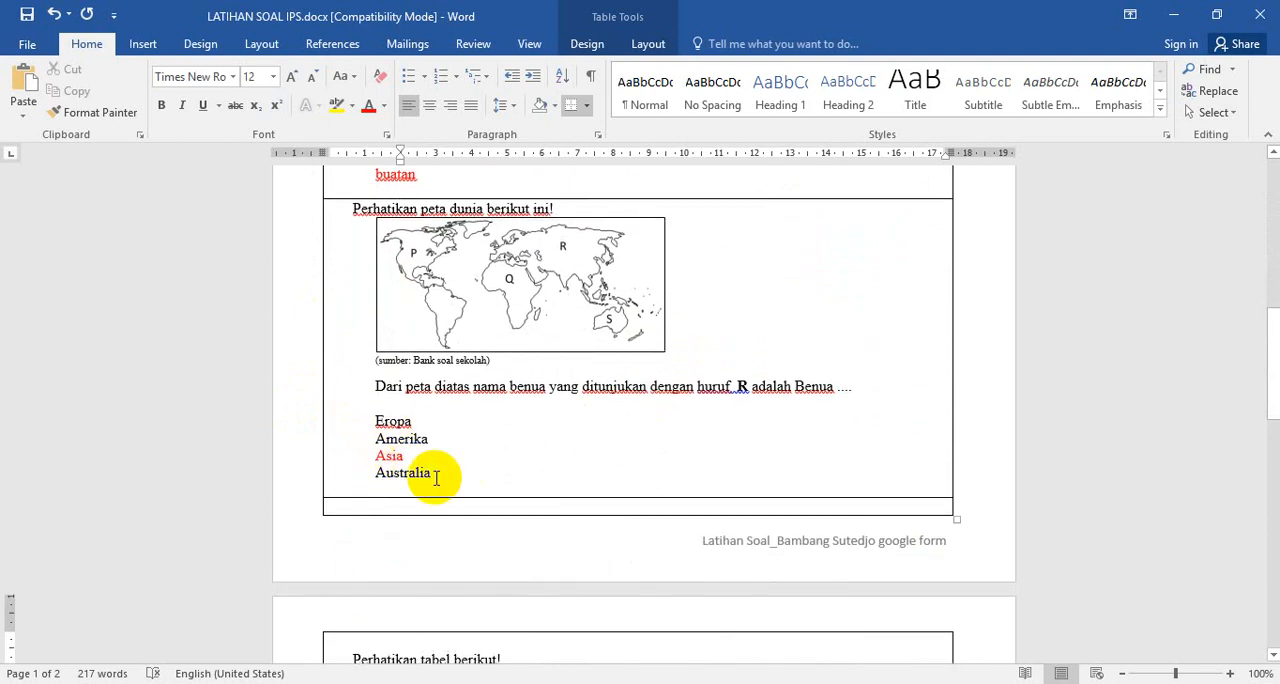
scroll(557, 434, down, 5)
scroll(567, 428, up, 9)
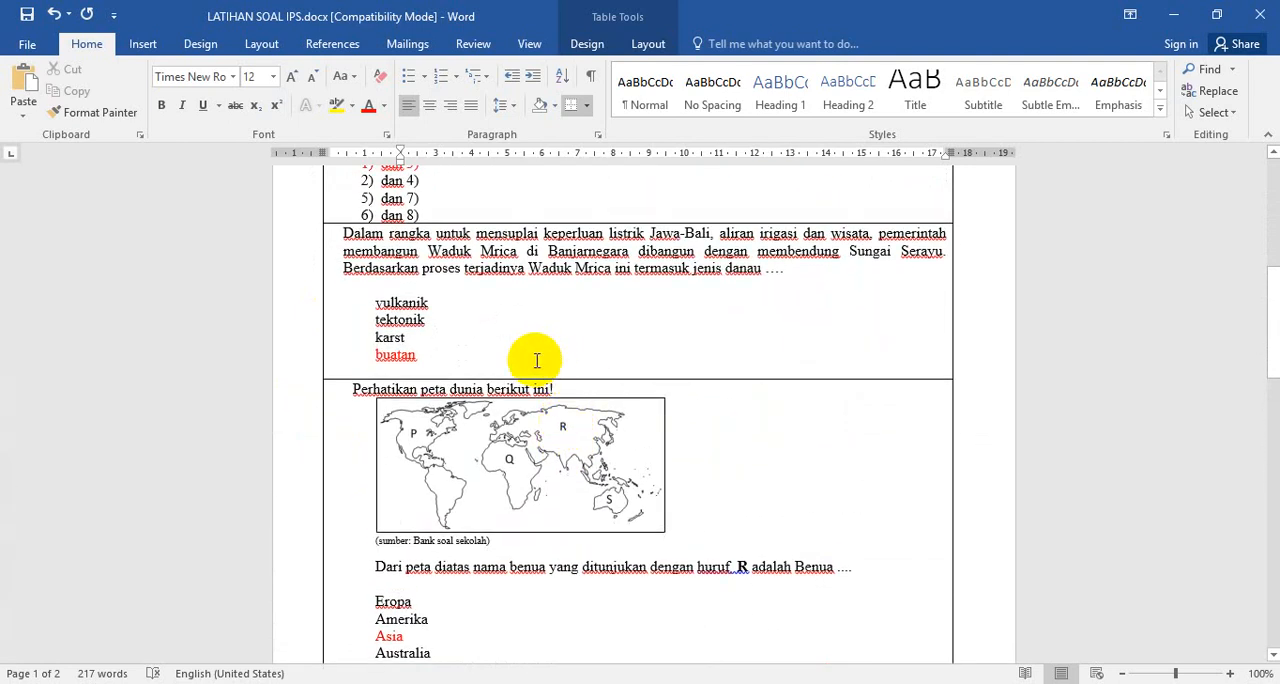
scroll(560, 365, up, 2)
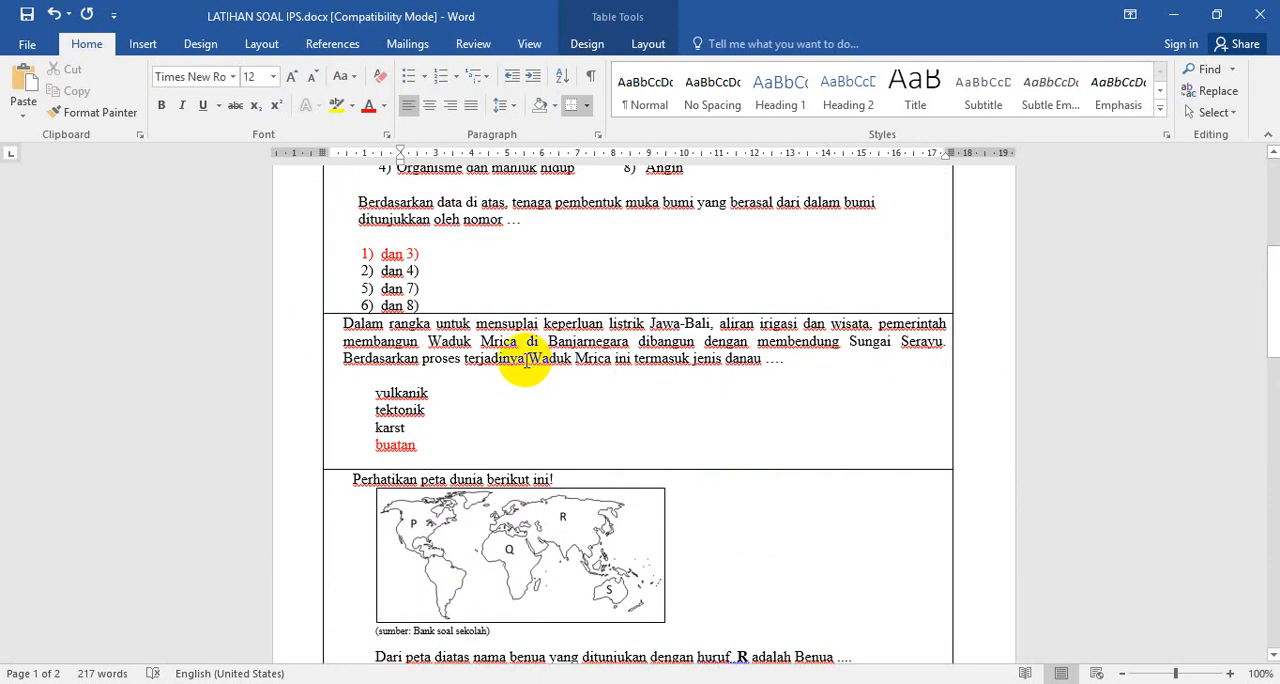
scroll(483, 313, up, 2)
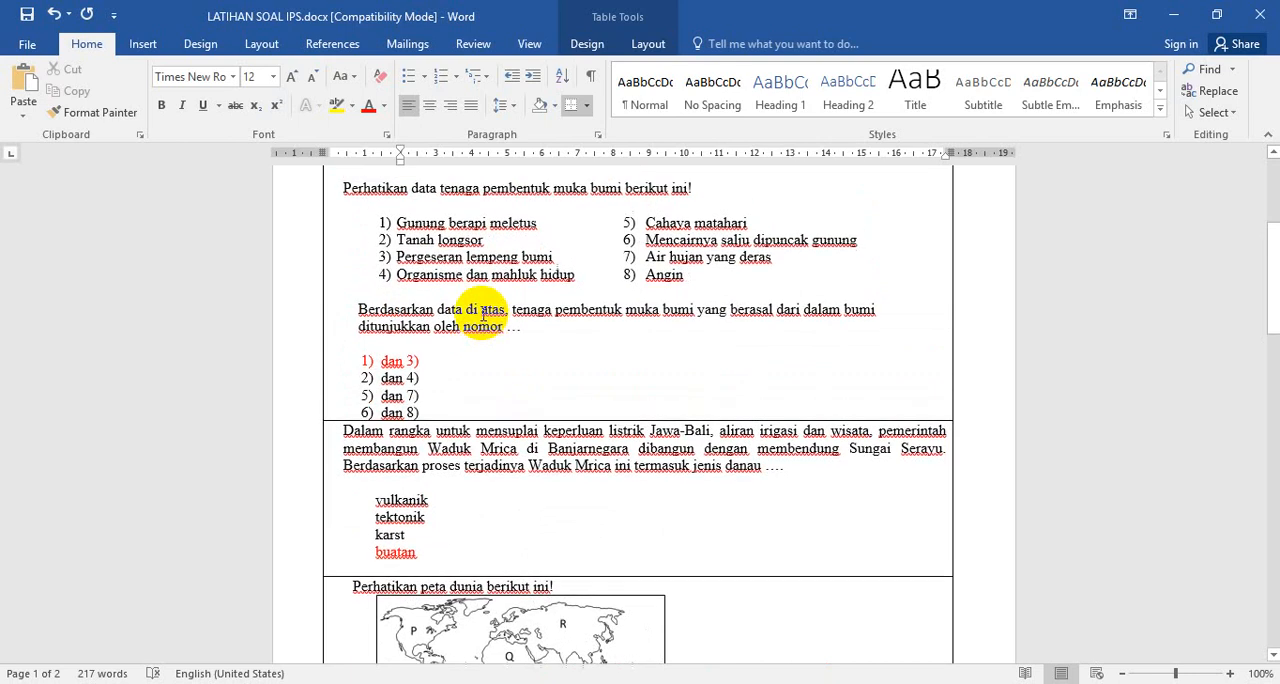
scroll(483, 313, up, 1)
scroll(500, 334, down, 2)
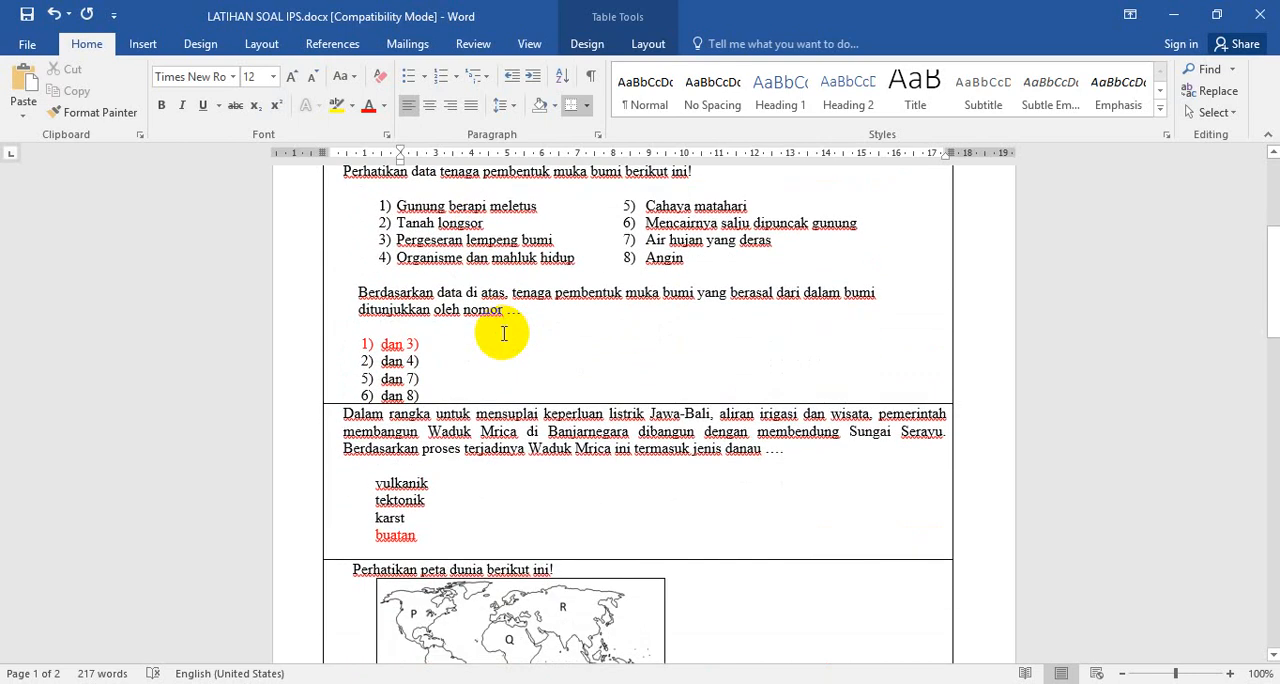
scroll(503, 334, down, 2)
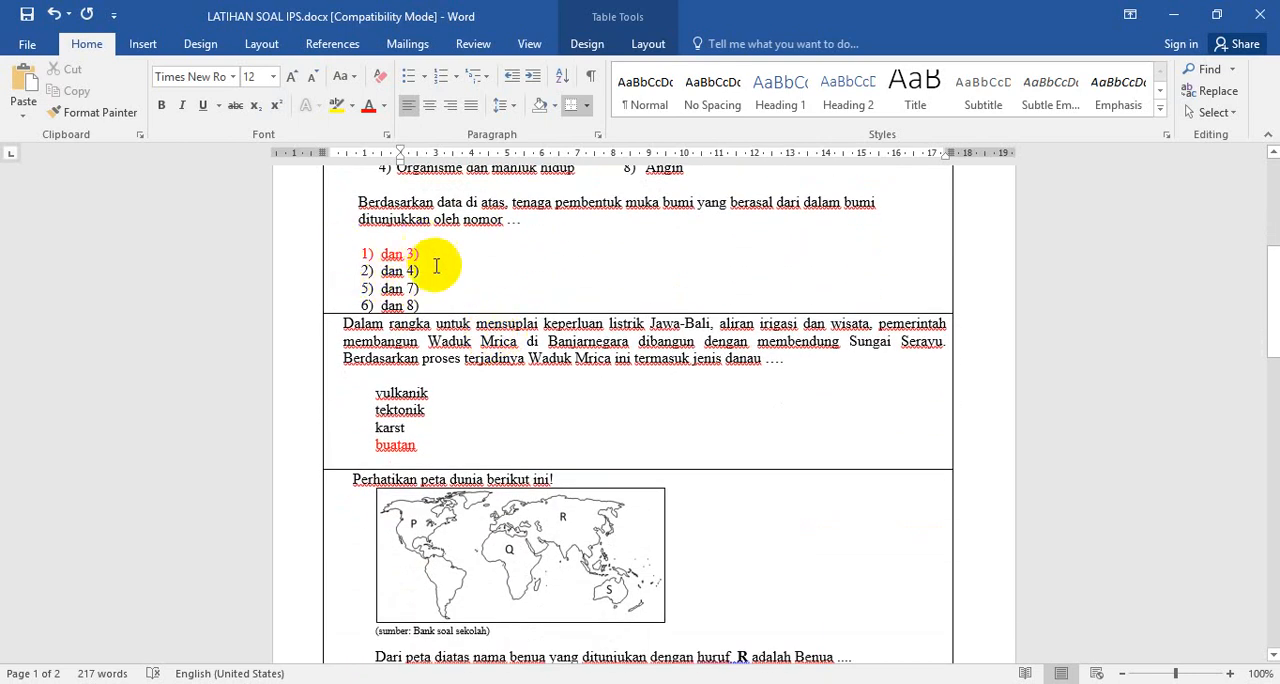
scroll(519, 395, down, 2)
scroll(594, 400, down, 20)
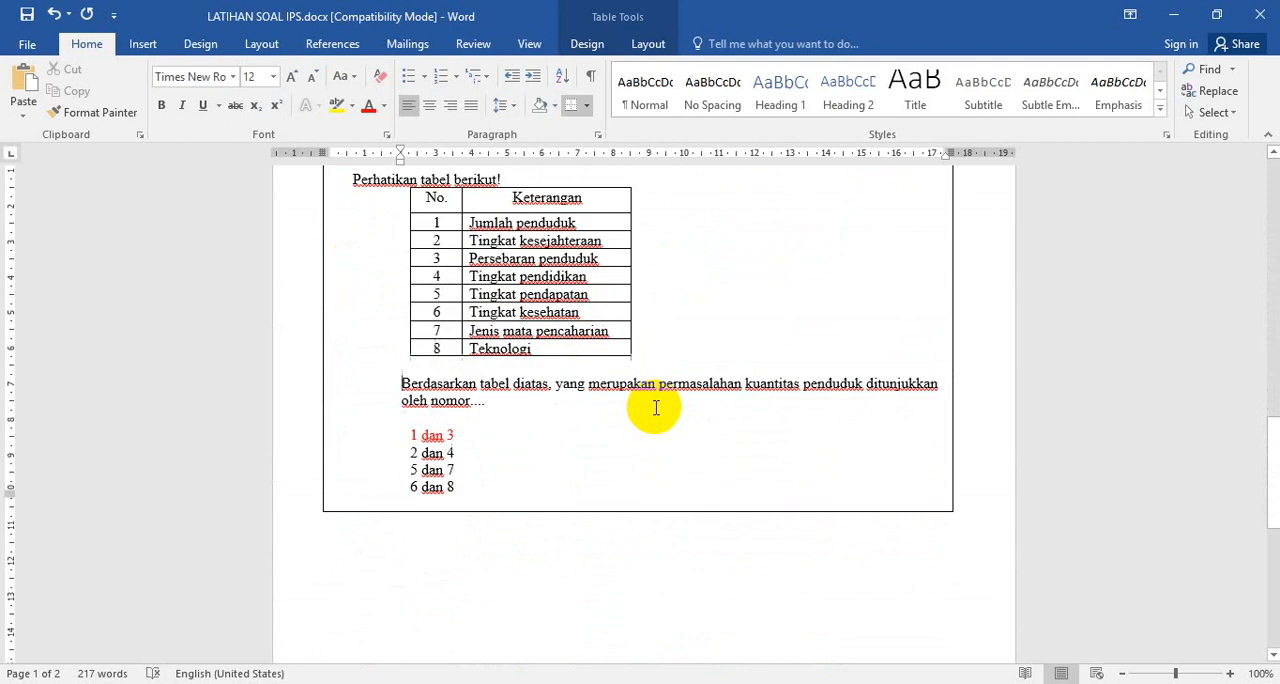
scroll(655, 408, up, 9)
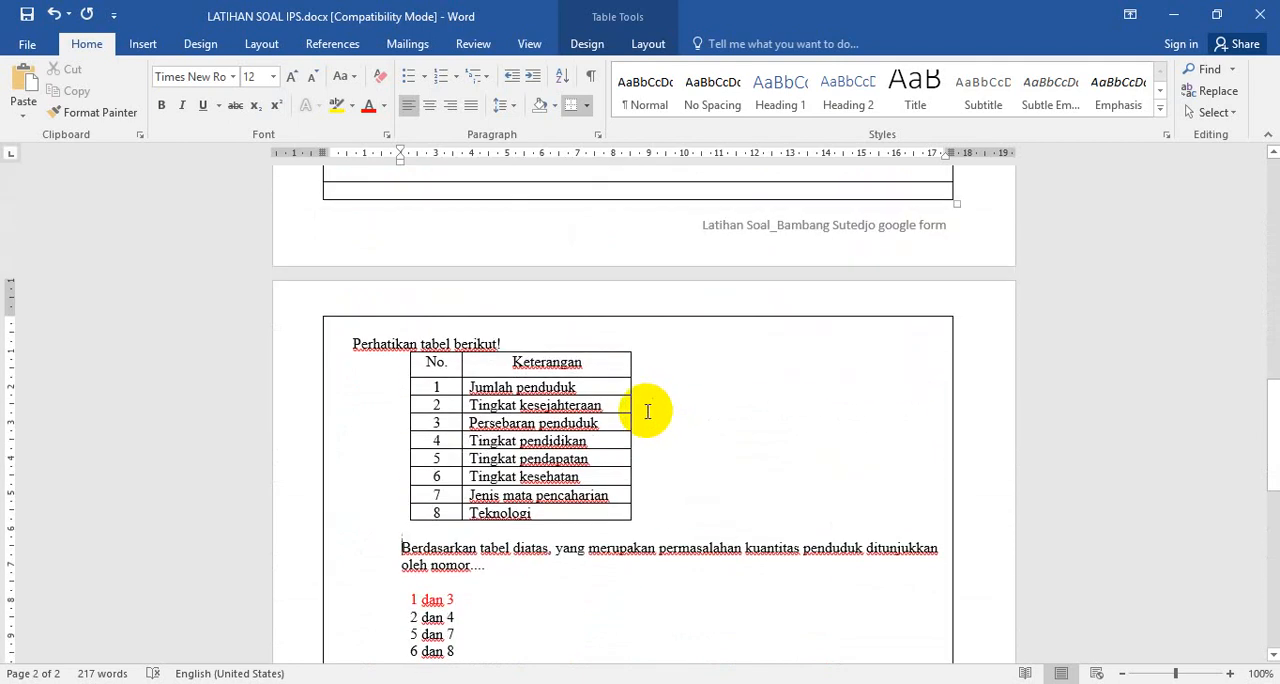
scroll(647, 411, up, 7)
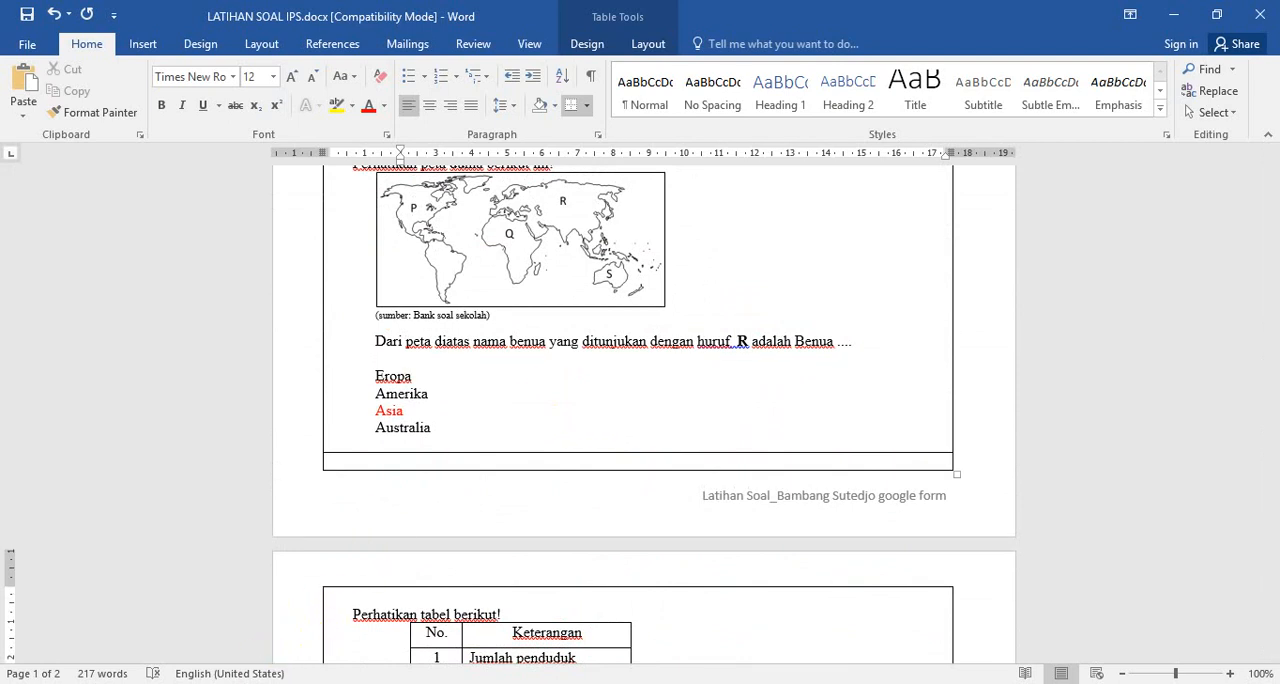
Switch back to the exercise folder in File Explorer, view the image Logo Sekolah.jpg and close it
click(256, 683)
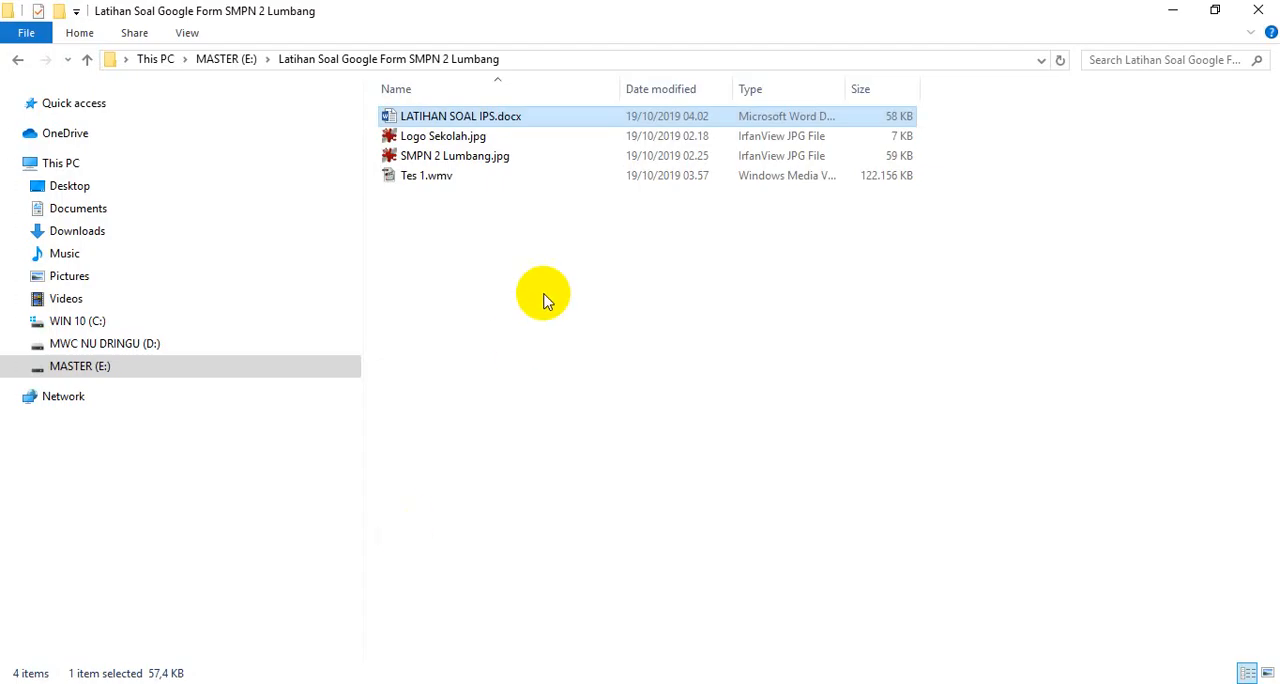
click(435, 139)
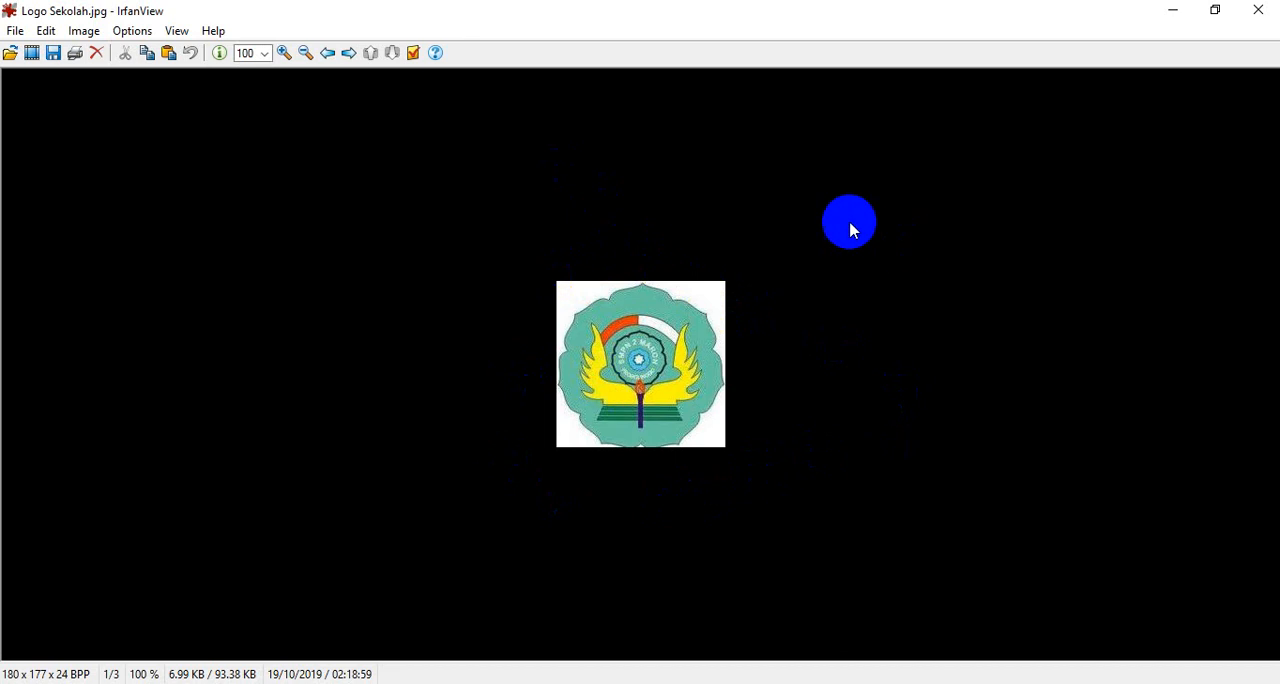
click(1258, 12)
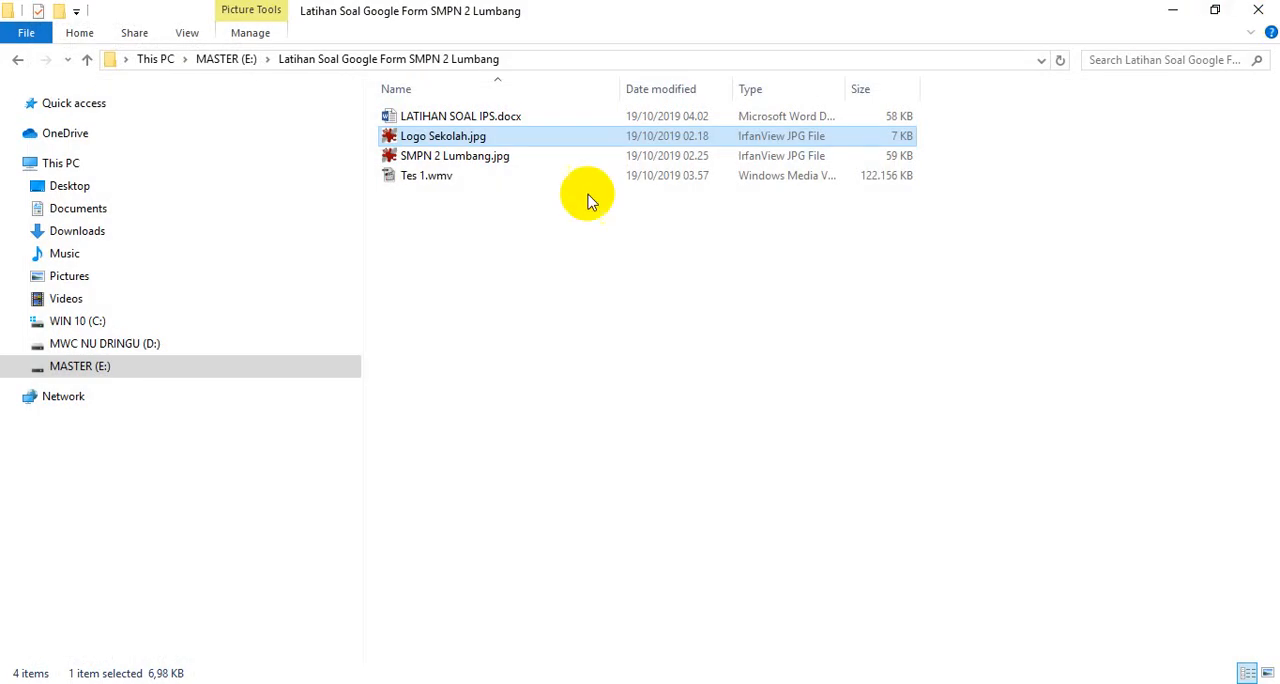
View the banner image SMPN 2 Lumbang.jpg and close it
click(465, 160)
double_click(465, 160)
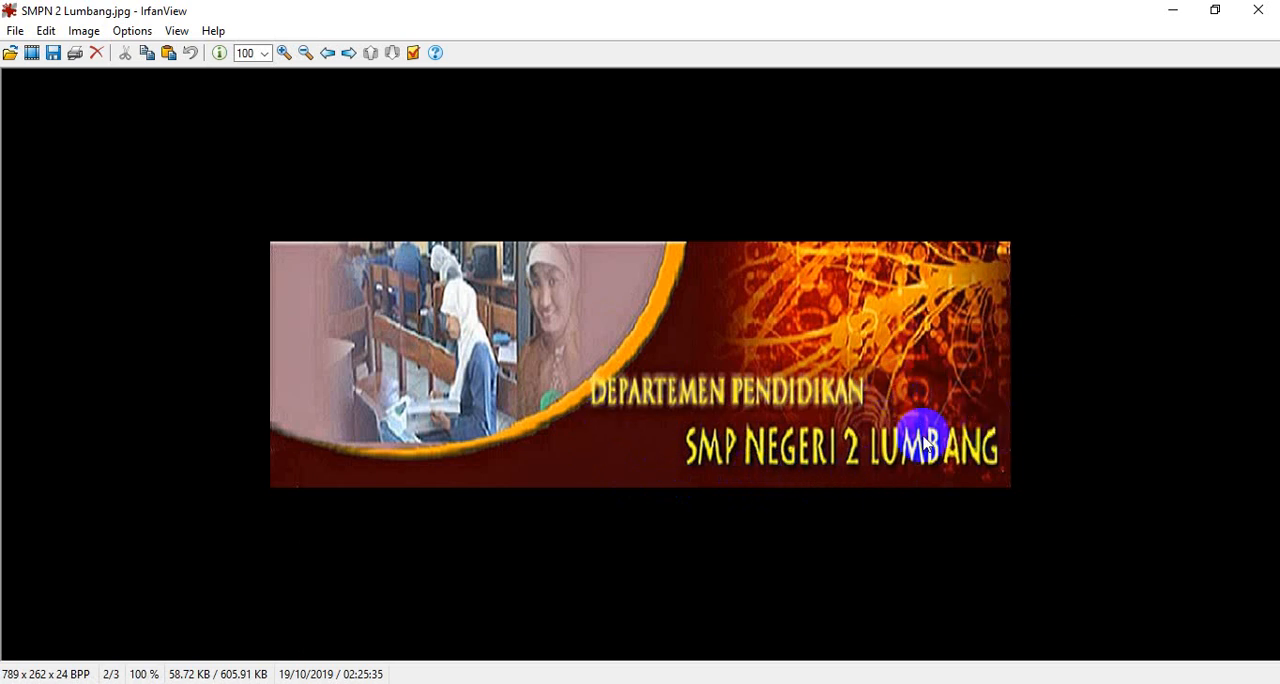
click(1258, 10)
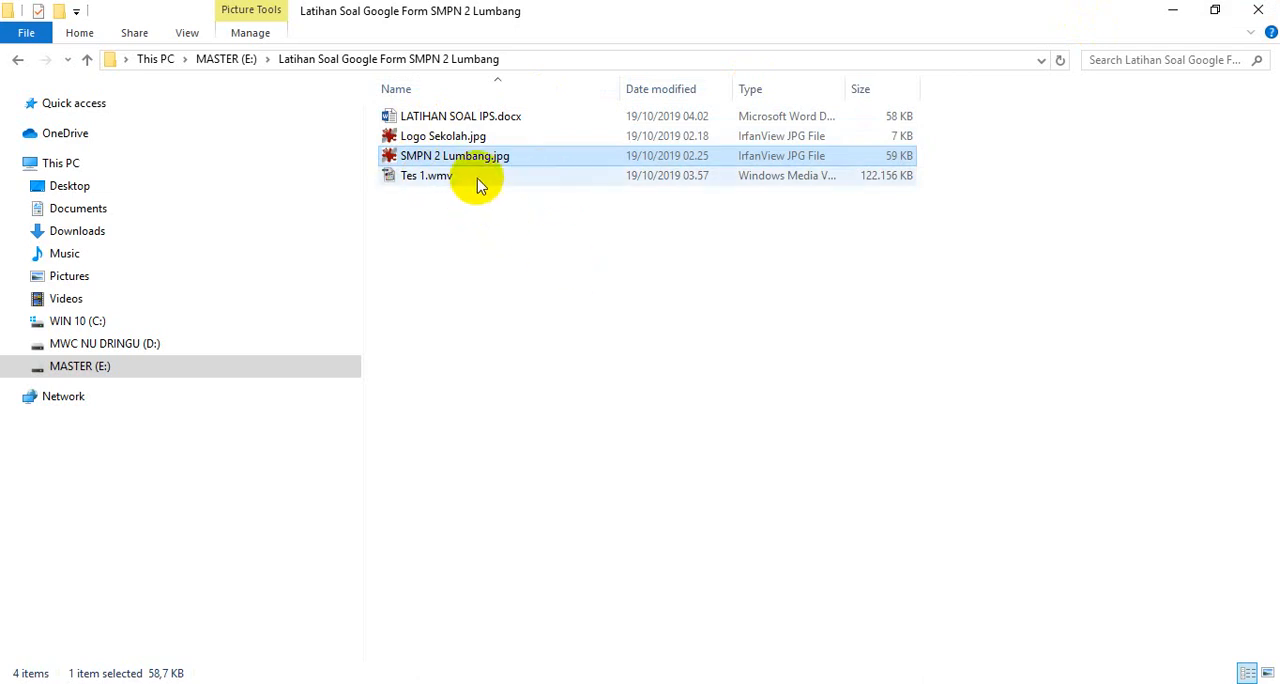
Switch to Chrome, look over the existing form PENILAIAN TENGAH SEMESTER 1 IPS KELAS VIII, and minimize its window
mouse_move(477, 185)
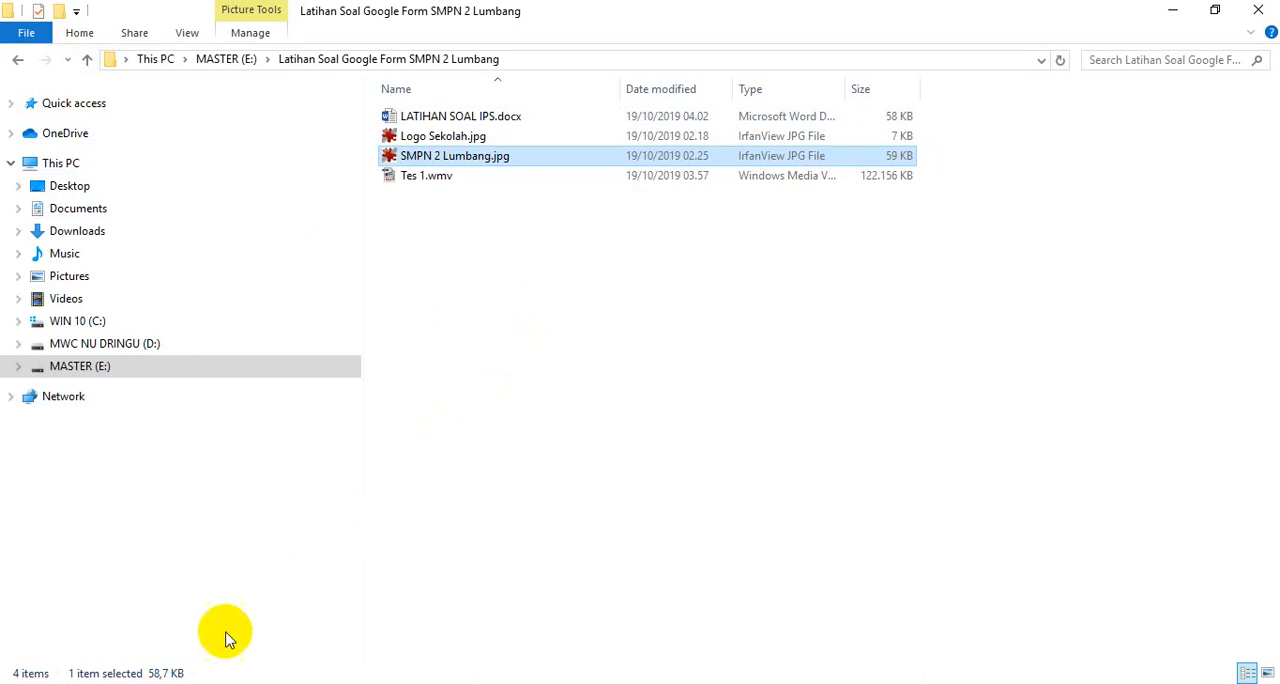
click(190, 682)
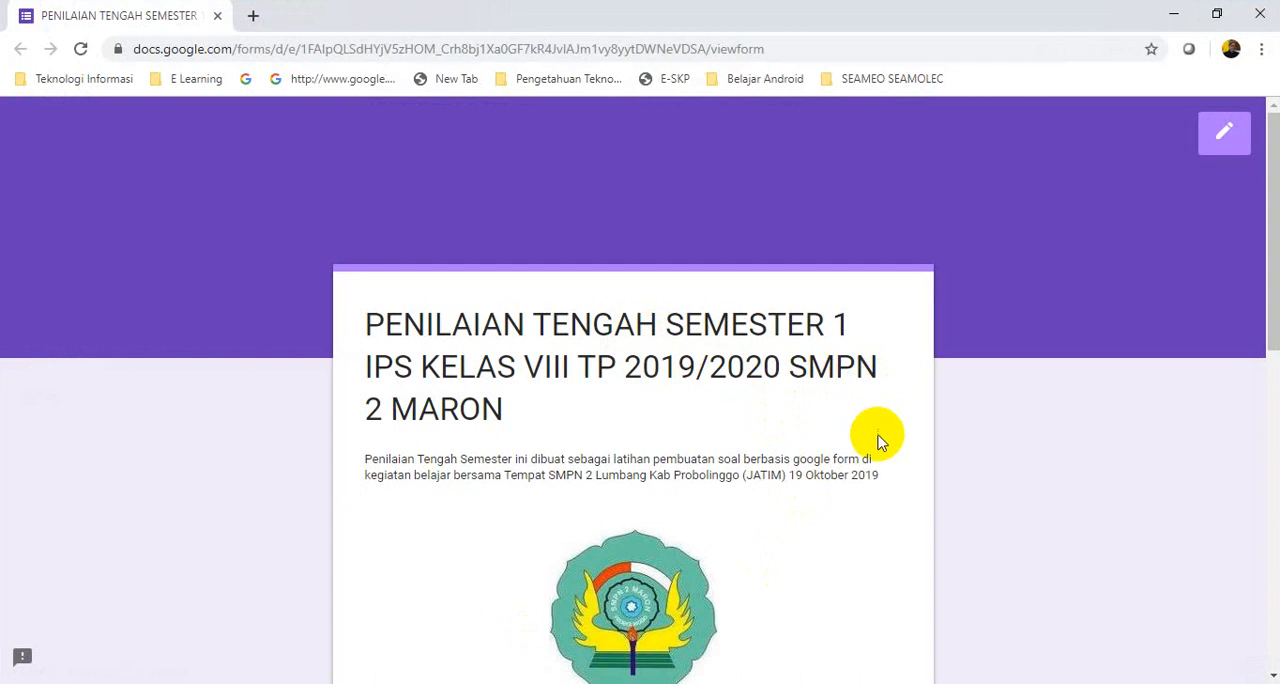
scroll(875, 432, down, 8)
scroll(790, 465, up, 8)
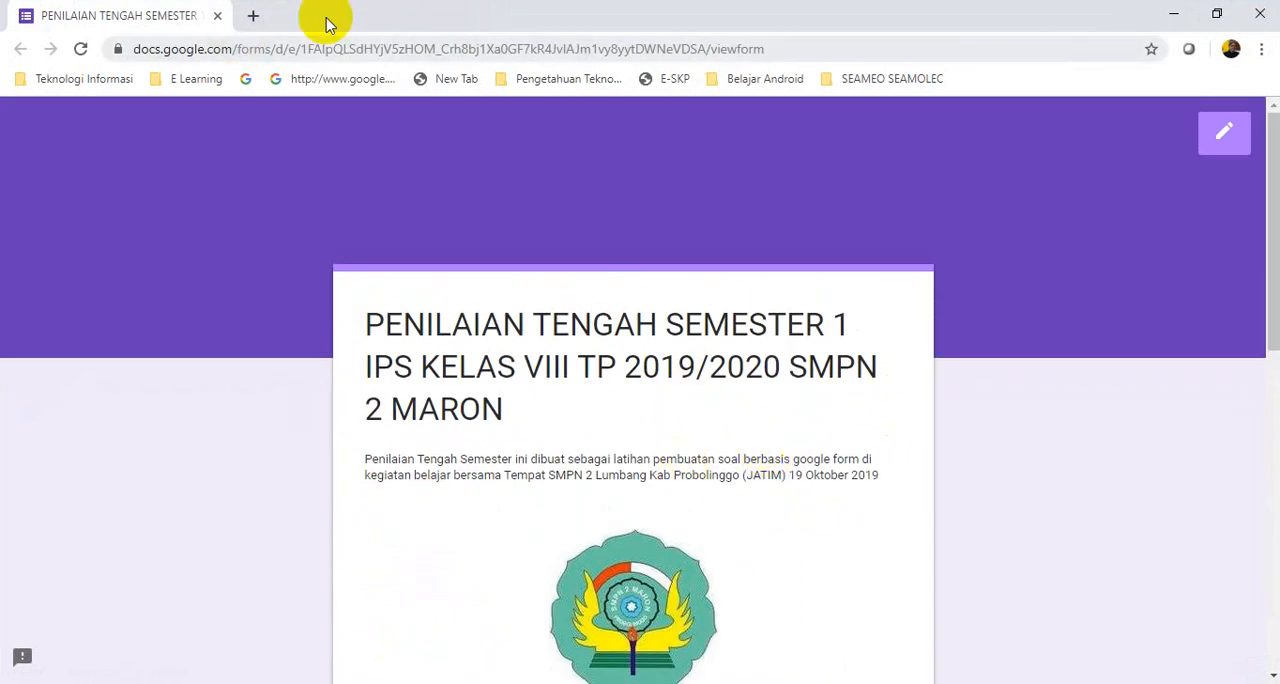
click(1175, 14)
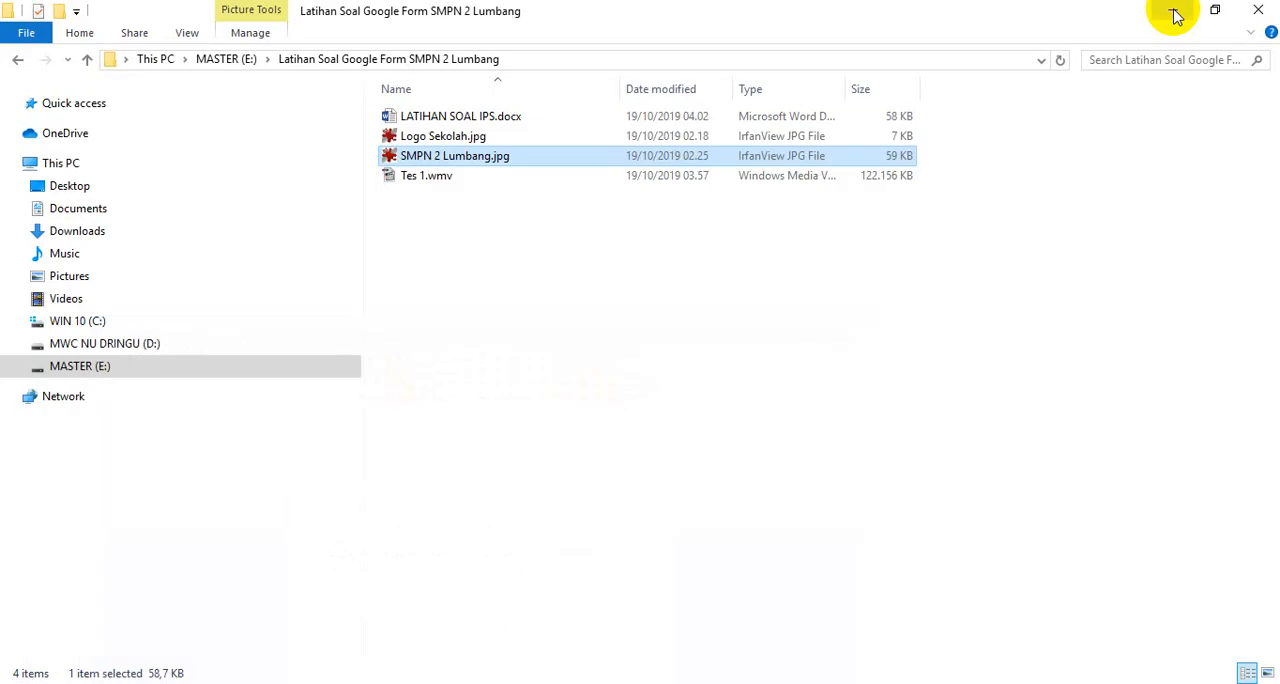
Minimize the File Explorer and Word windows, and open a new maximized Google Chrome window from the desktop
click(1175, 14)
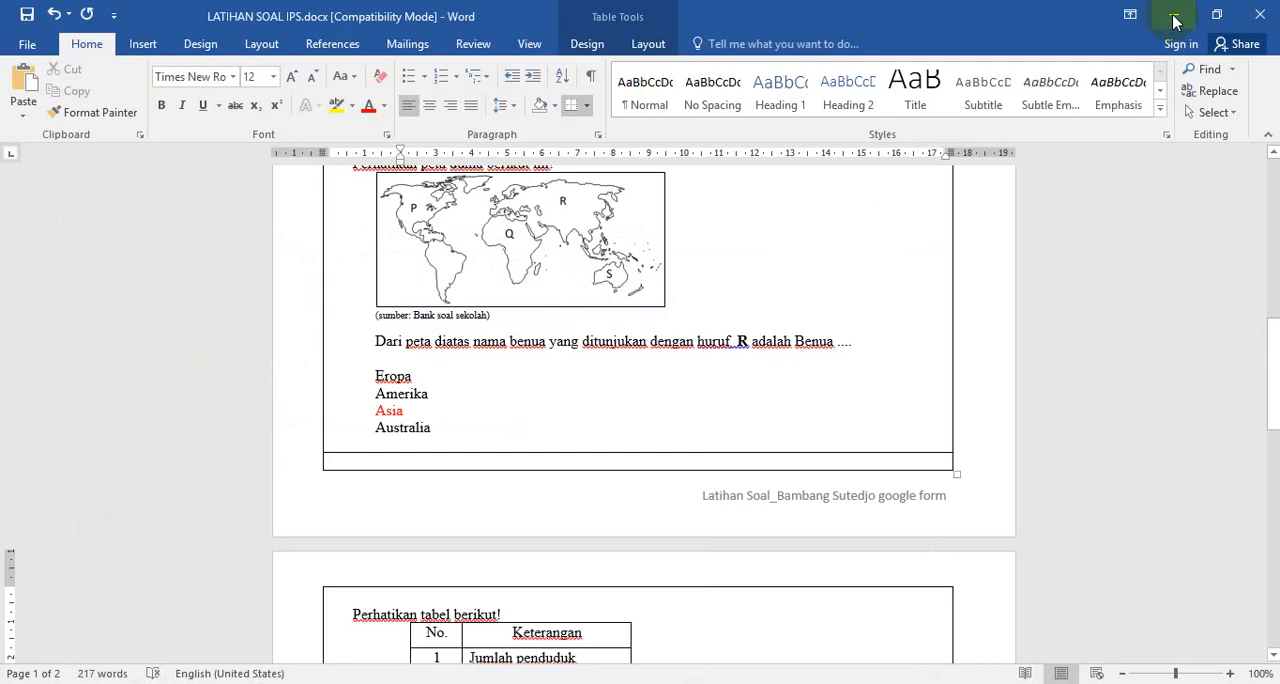
click(1175, 16)
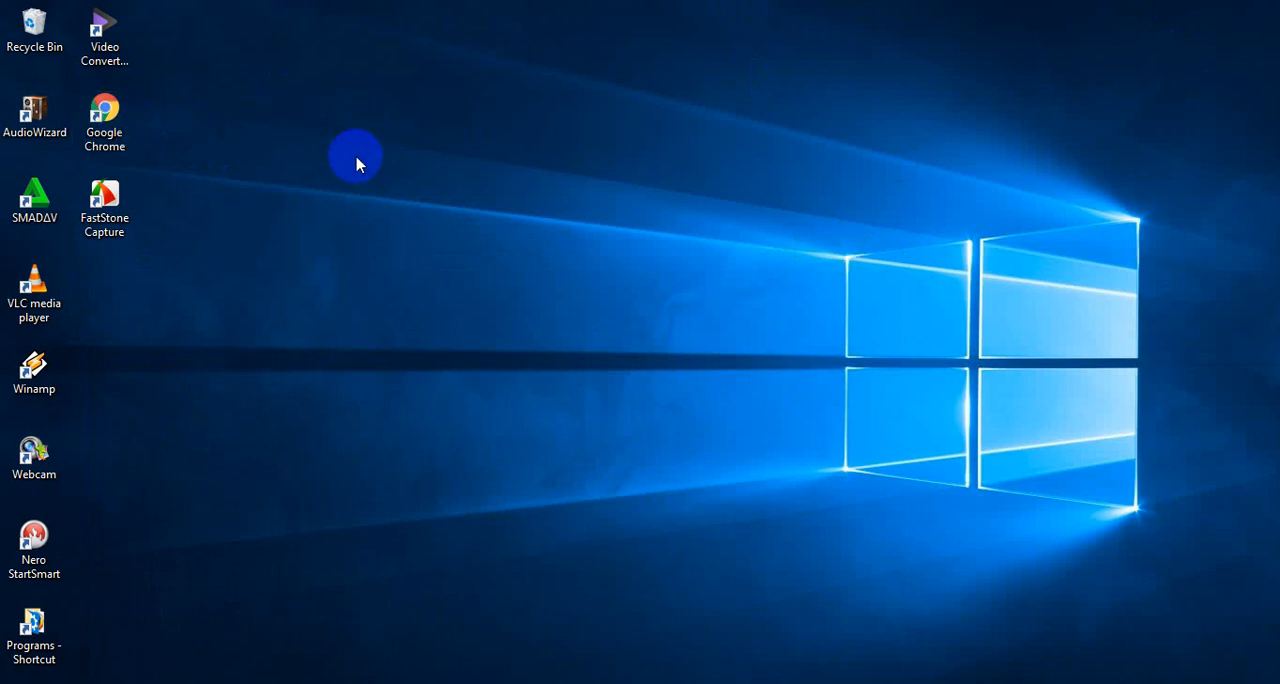
click(124, 117)
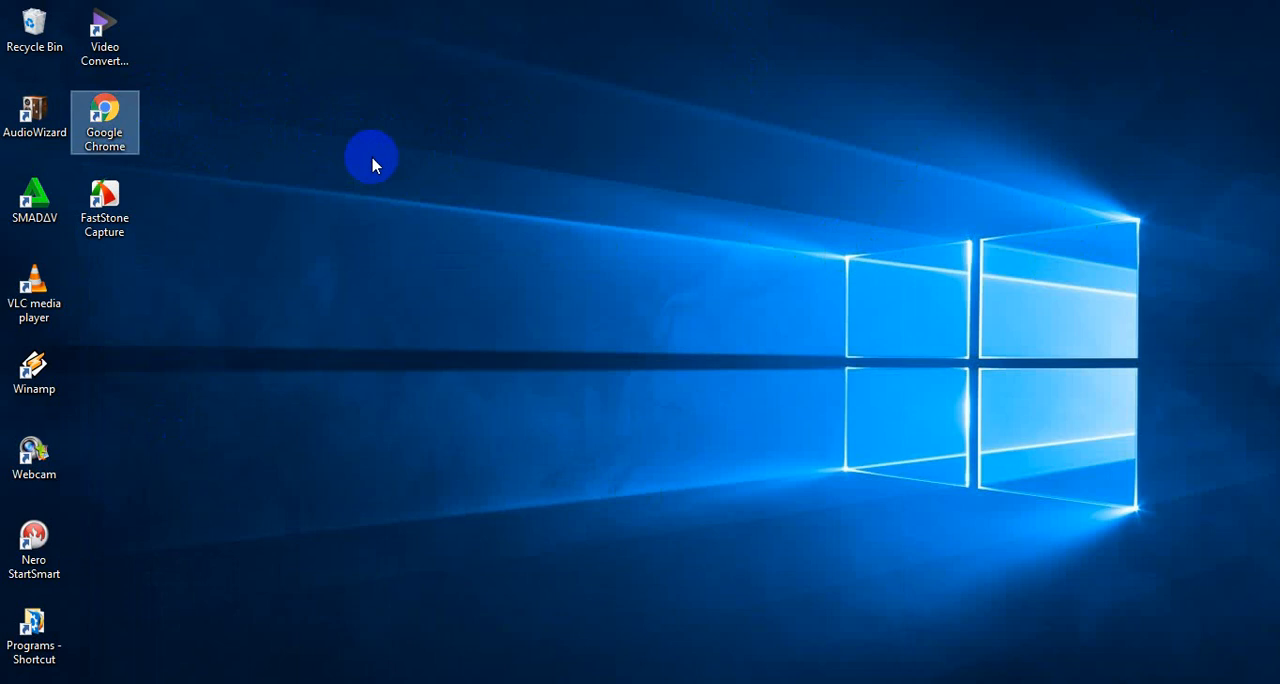
double_click(120, 124)
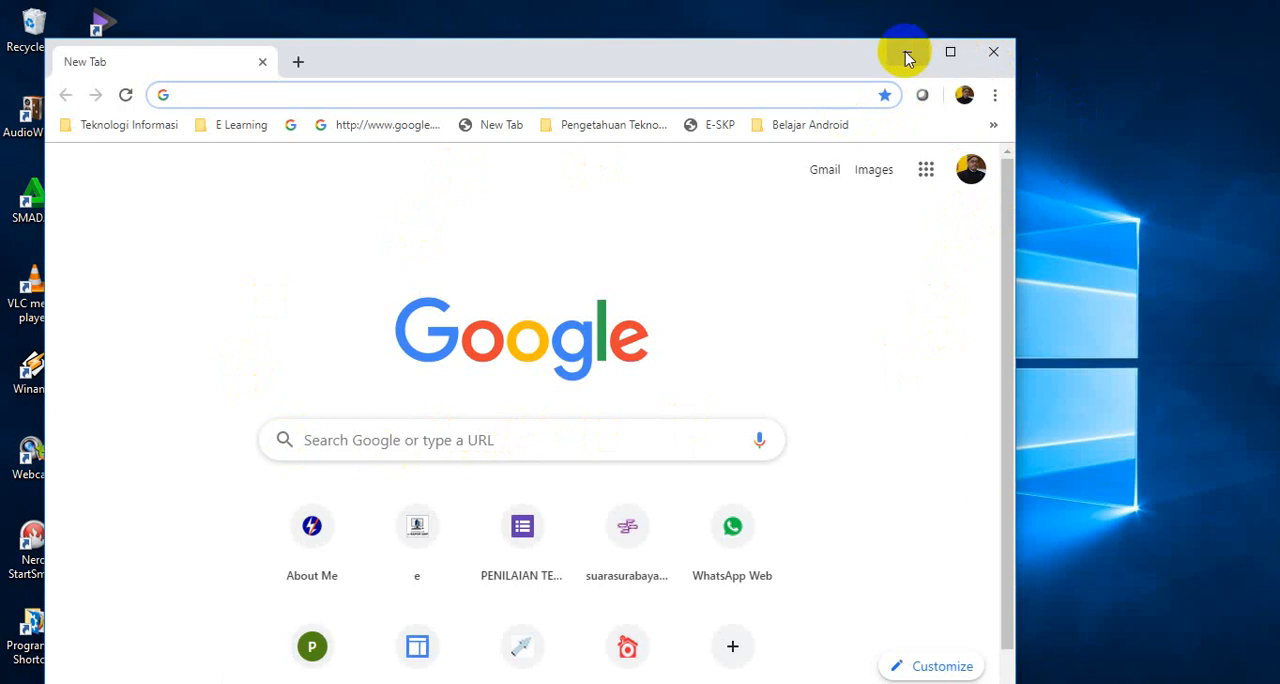
click(949, 53)
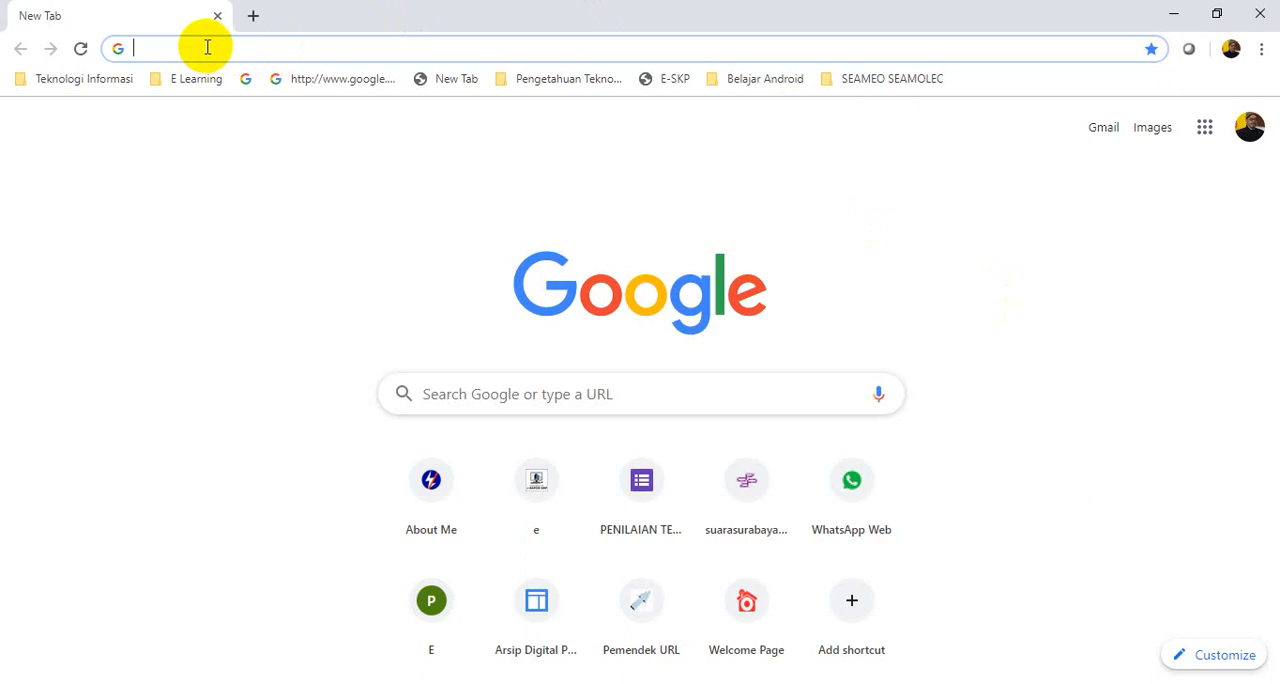
Search the web for "google formulir"
text(goo)
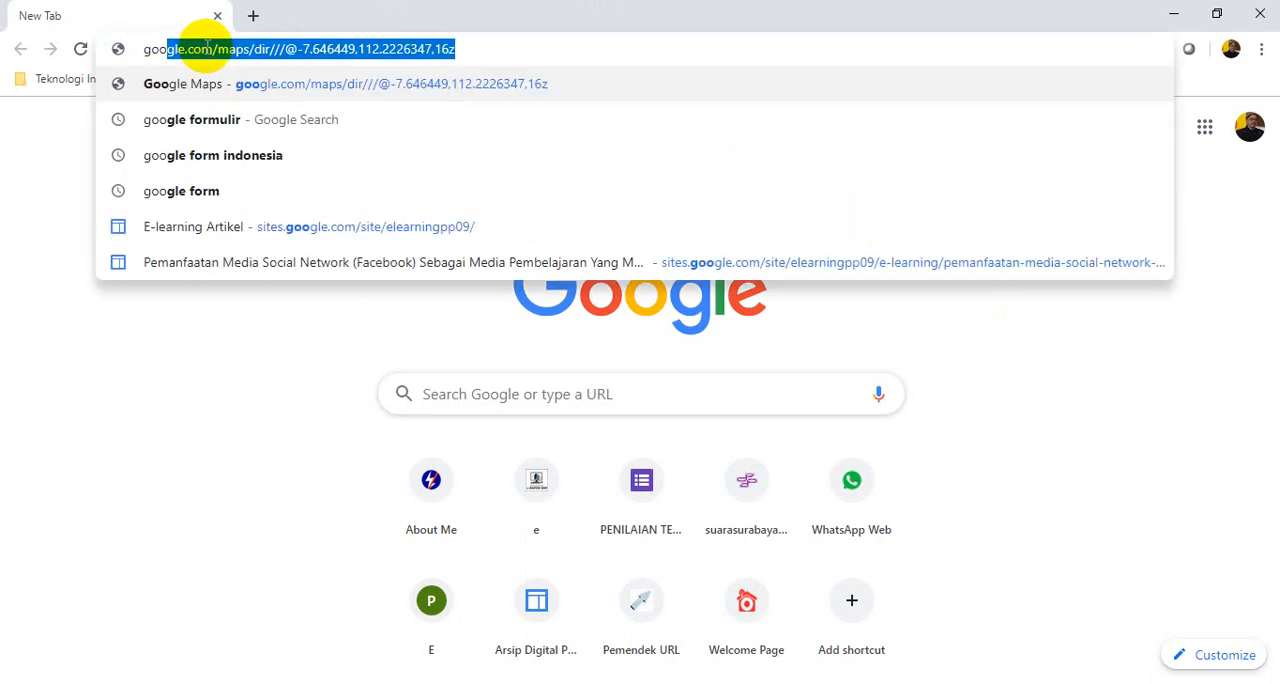
text(gle for)
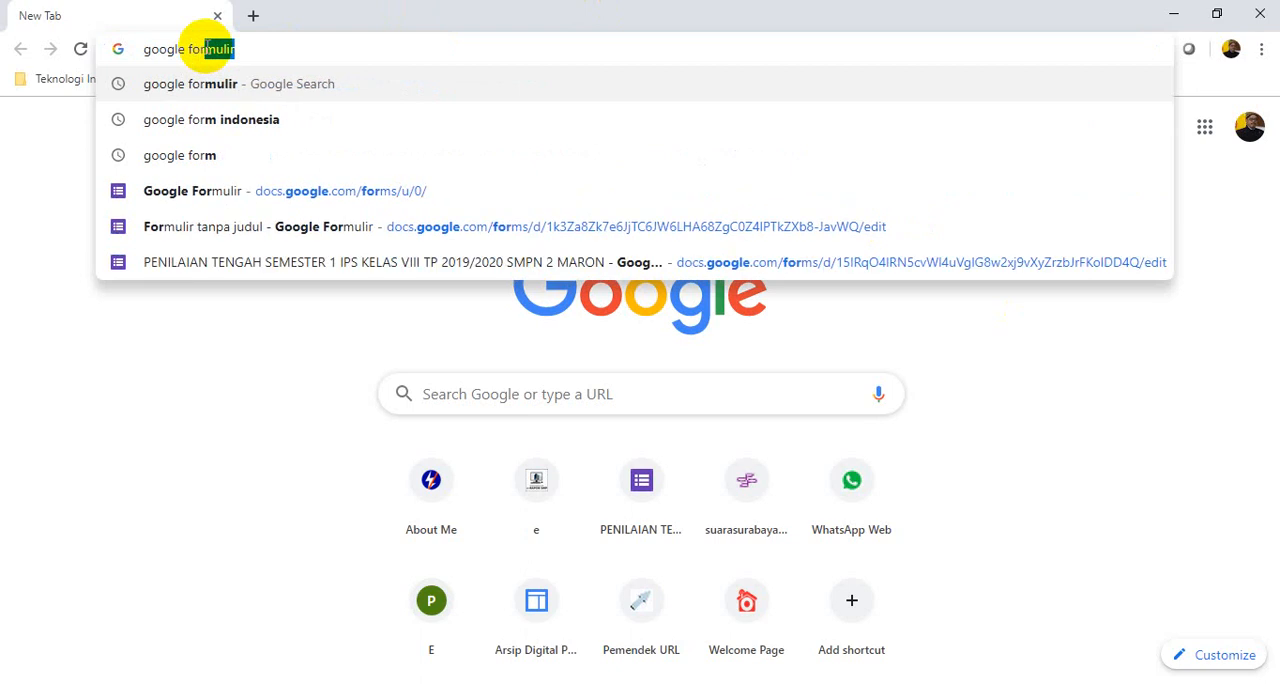
text(mulir)
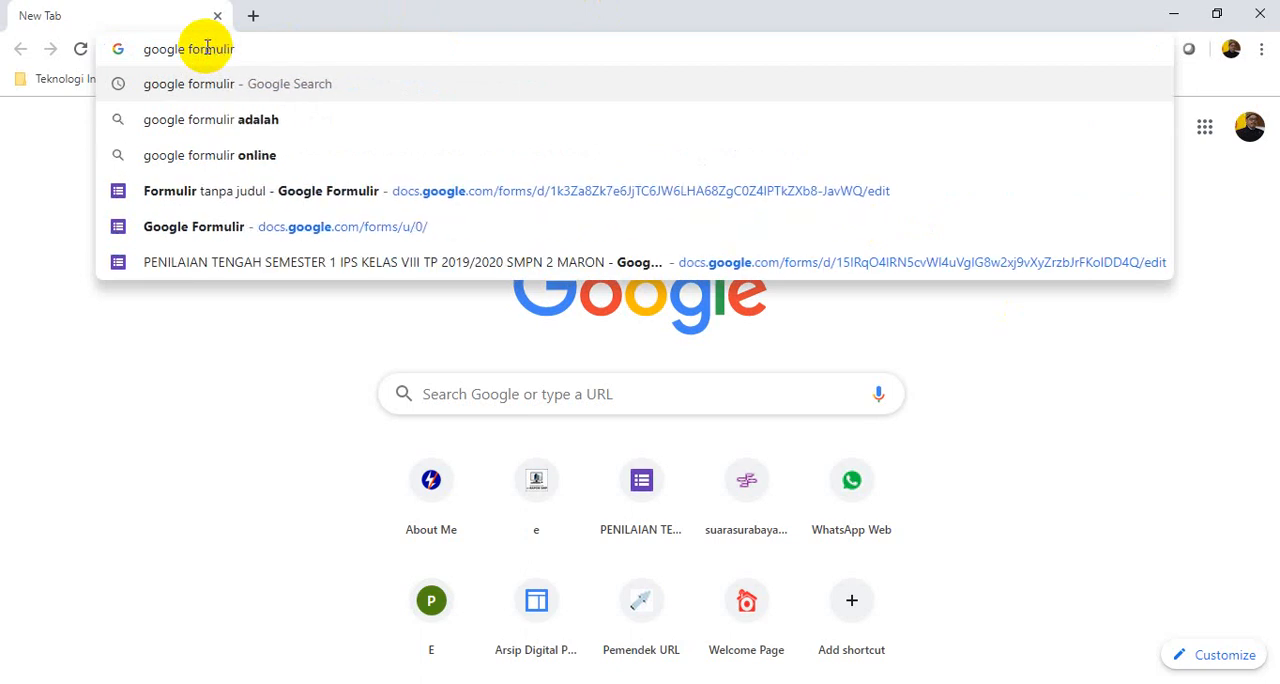
key(Return)
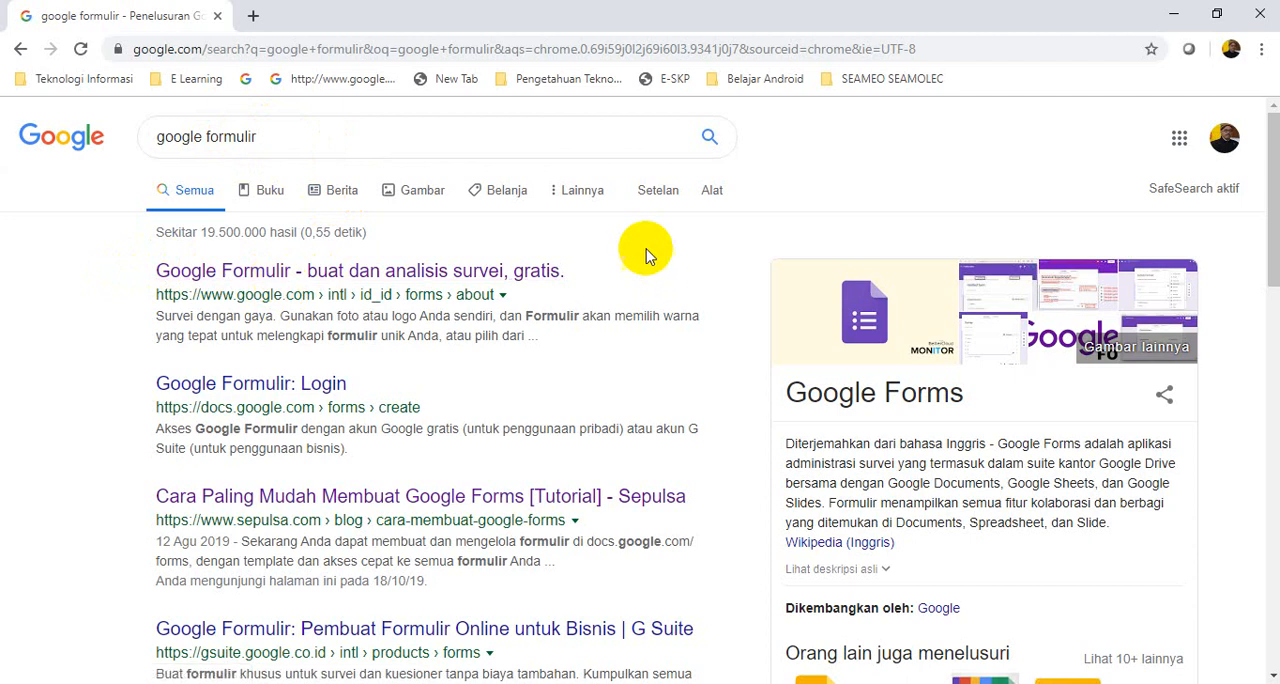
Open the personal version of Google Formulir from the first search result and create a blank form
click(325, 279)
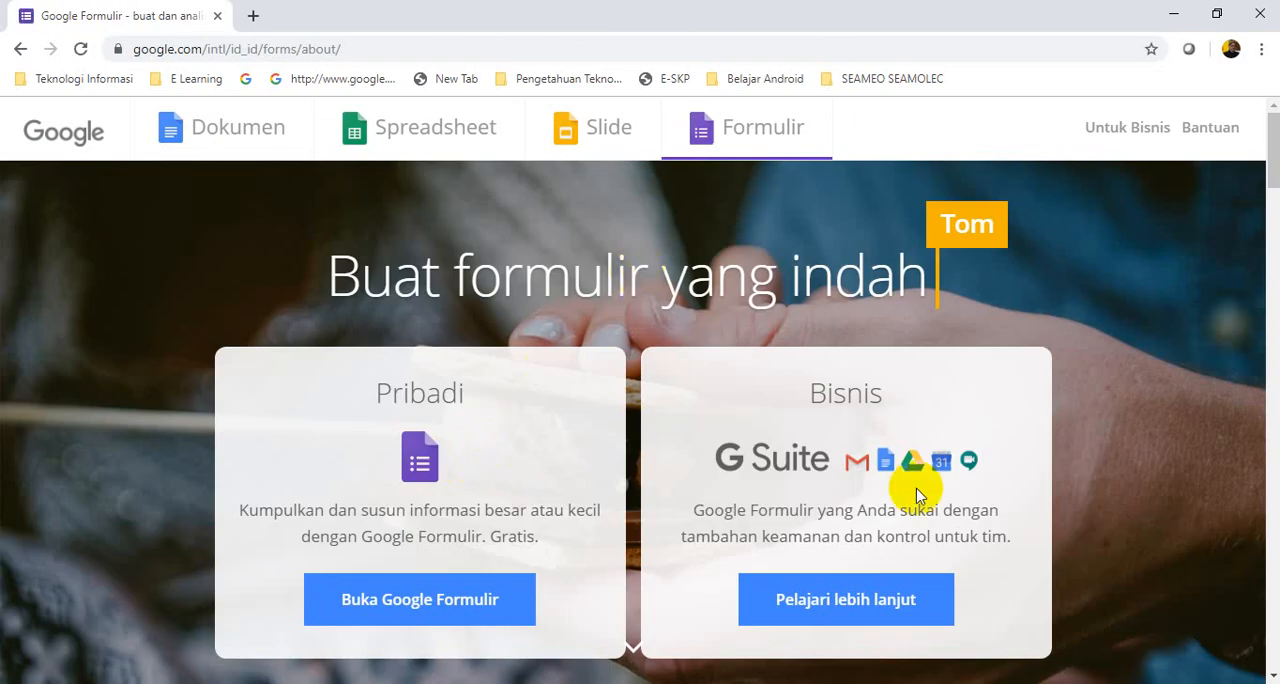
click(404, 611)
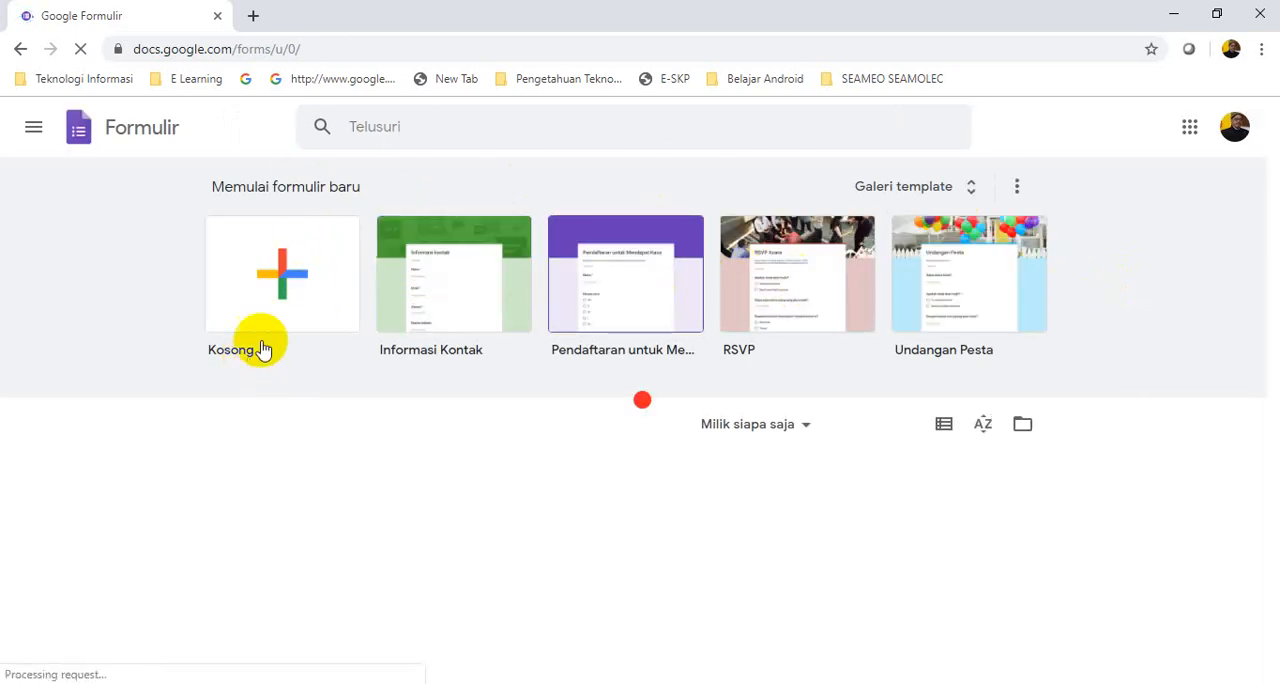
click(277, 285)
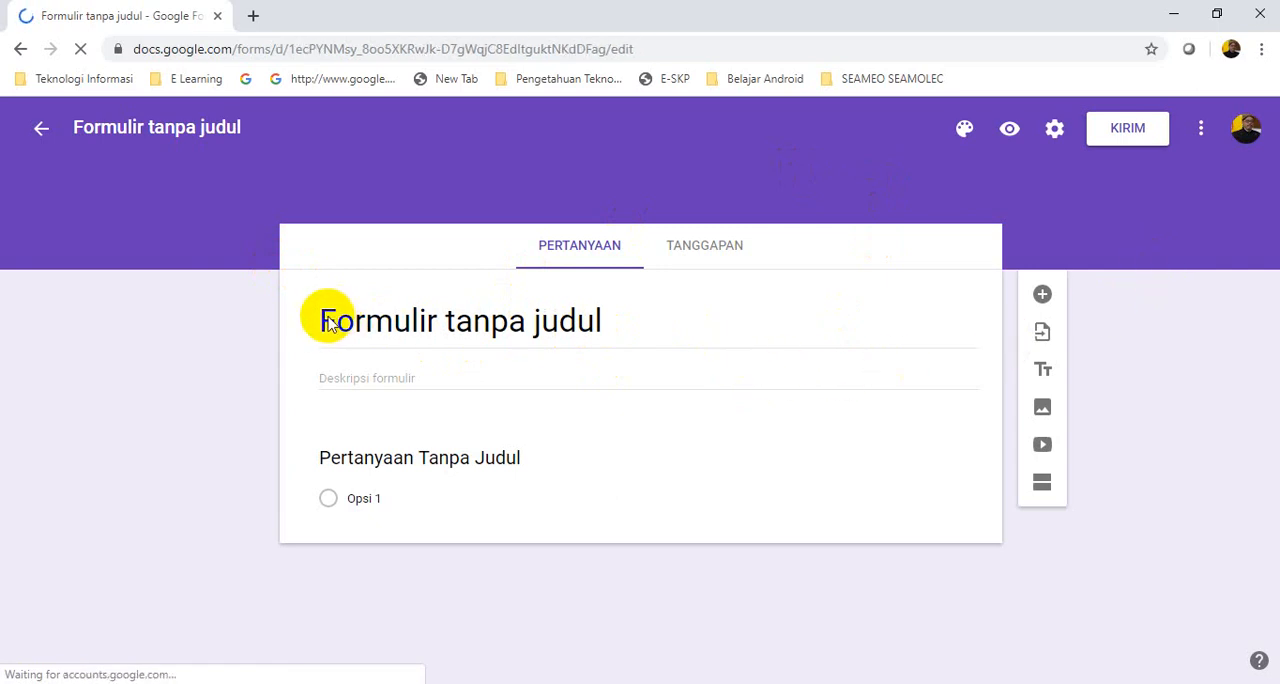
Select the new form's placeholder title, and copy the full title from the existing form PENILAIAN TENGAH SEMESTER 1
click(612, 320)
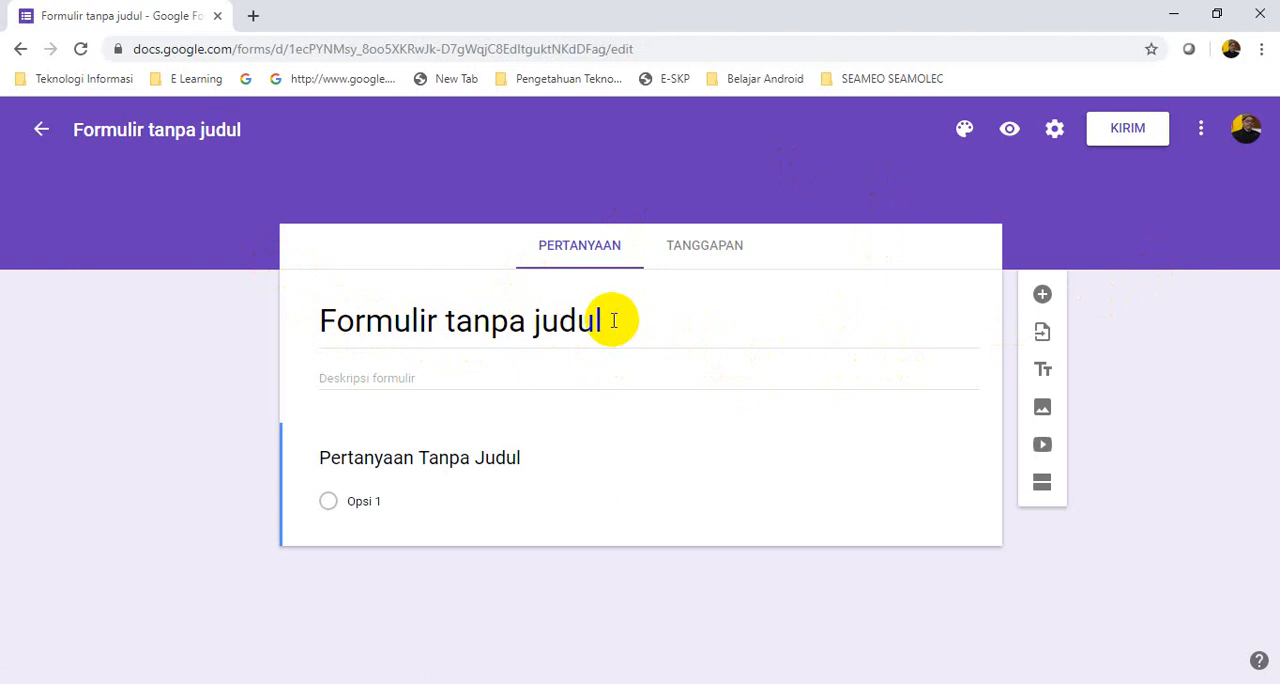
triple_click(613, 320)
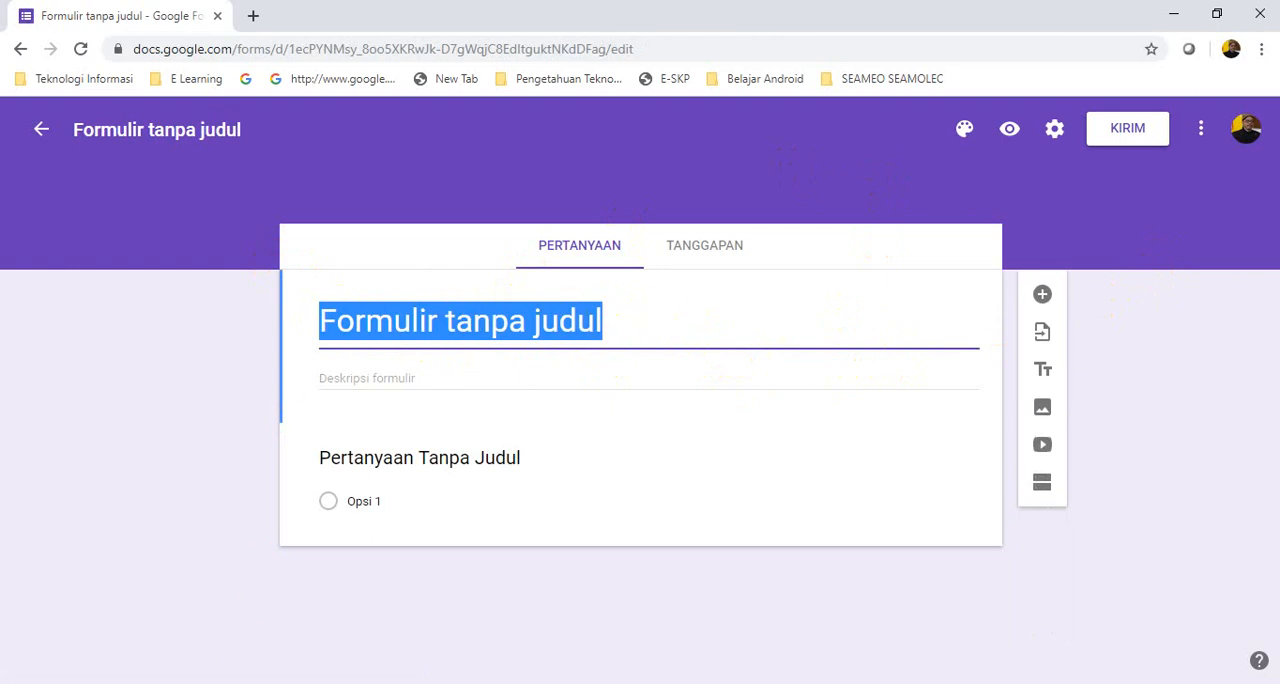
mouse_move(205, 683)
click(166, 657)
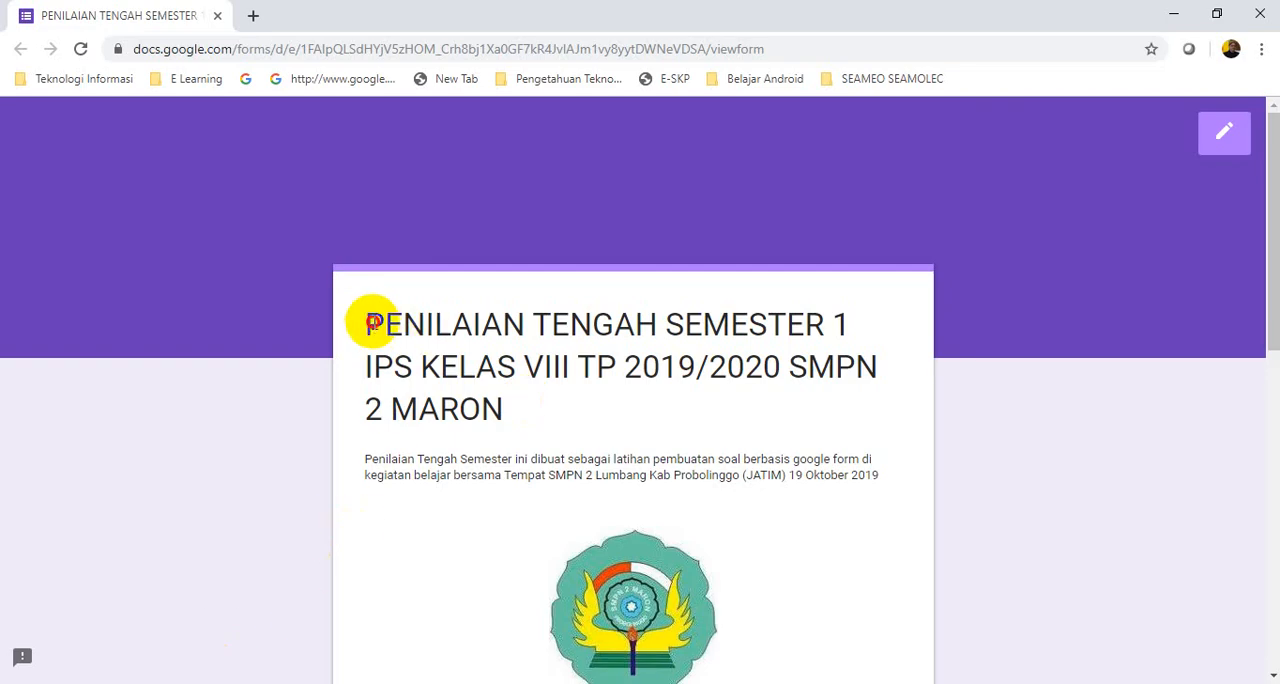
drag(366, 323, 520, 400)
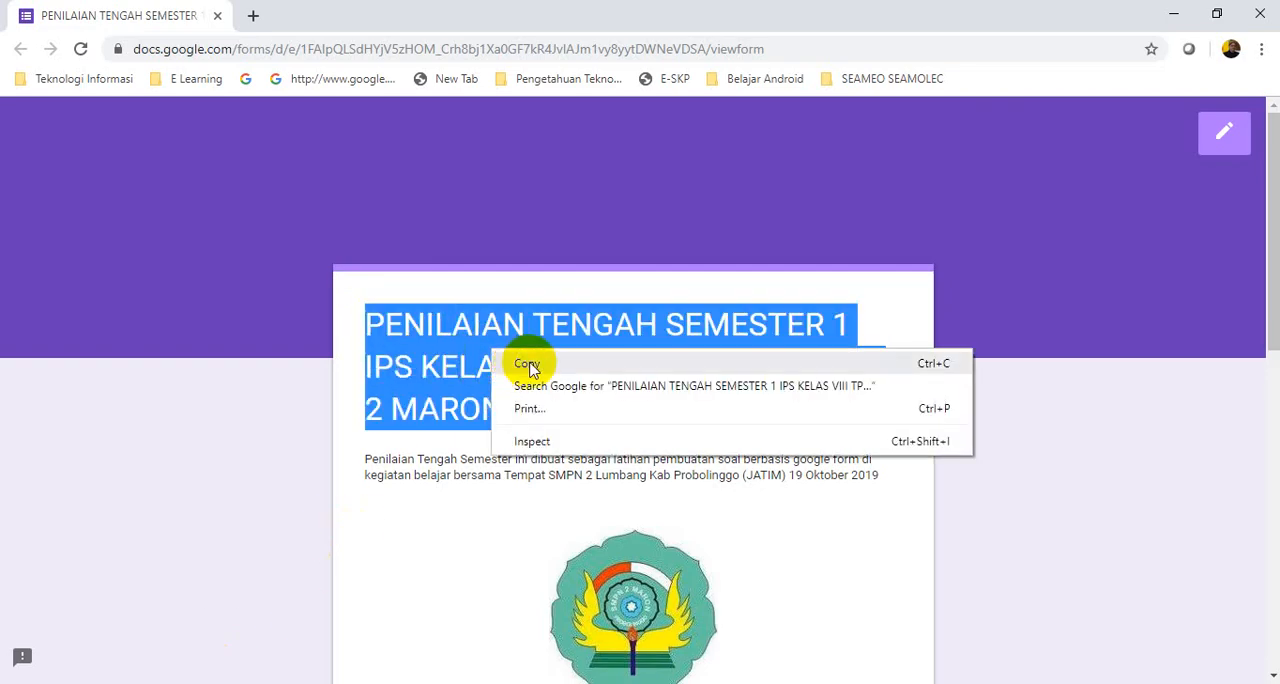
click(523, 362)
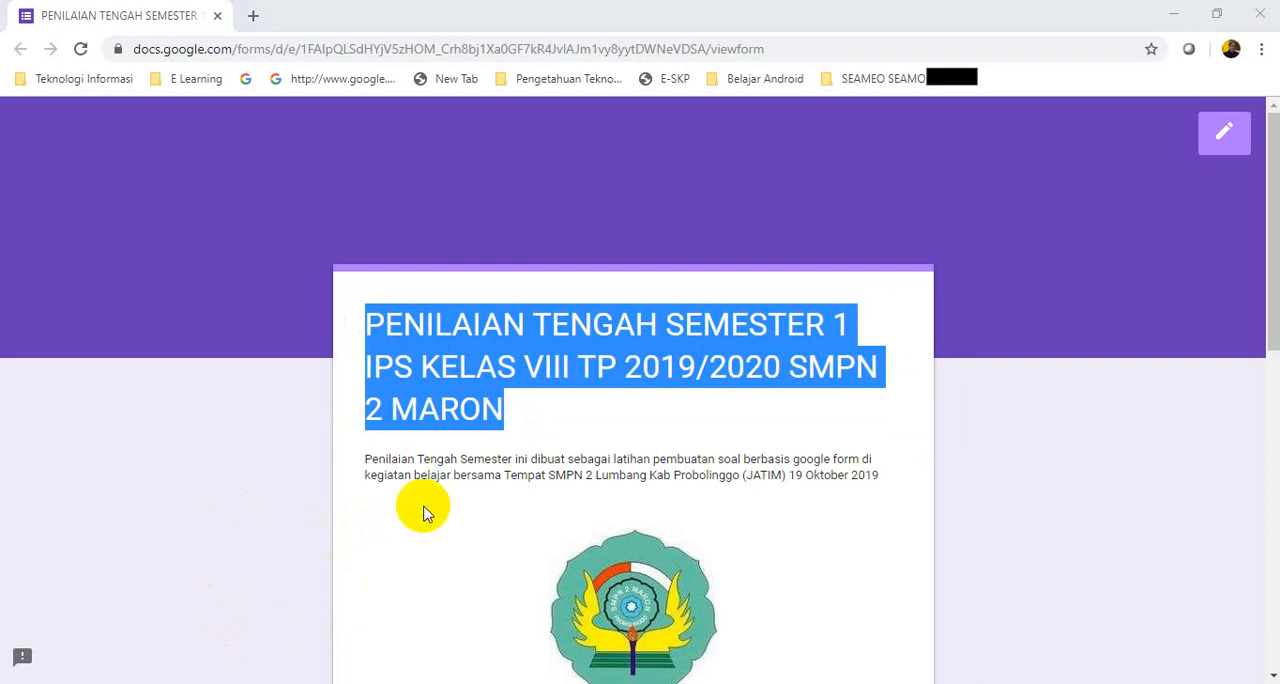
Return to the untitled form and replace its placeholder title with the copied one
key(alt+Tab)
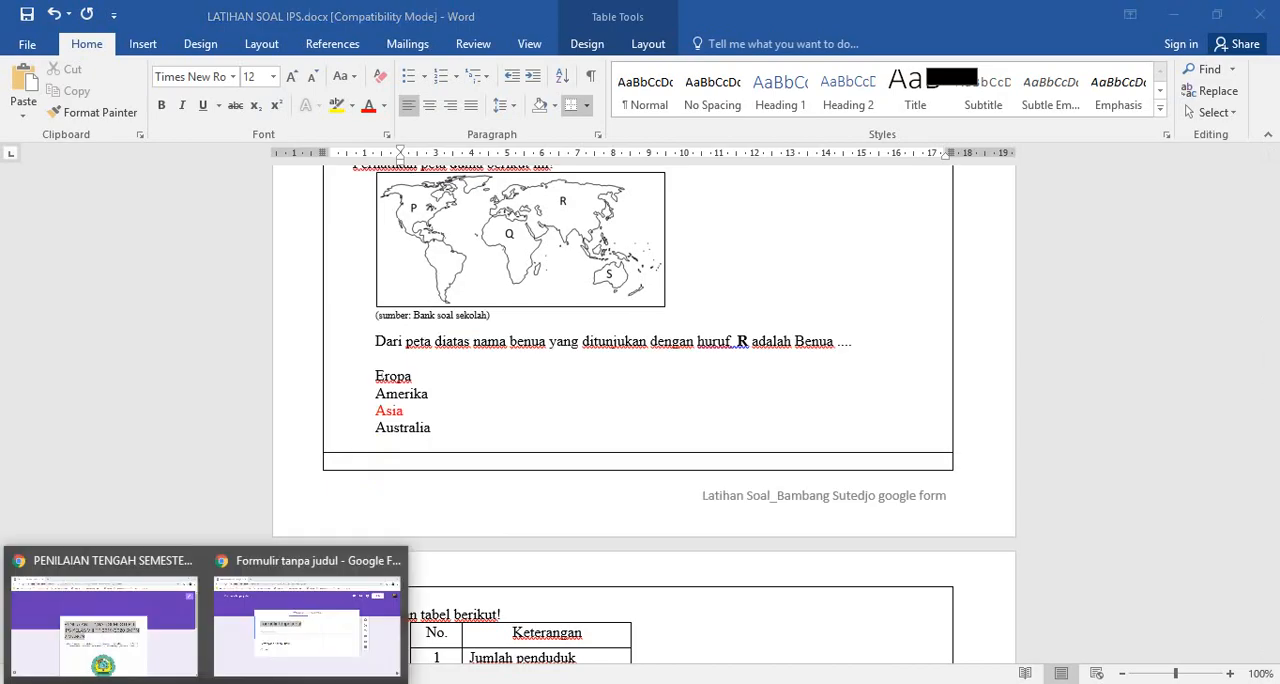
click(257, 636)
click(430, 325)
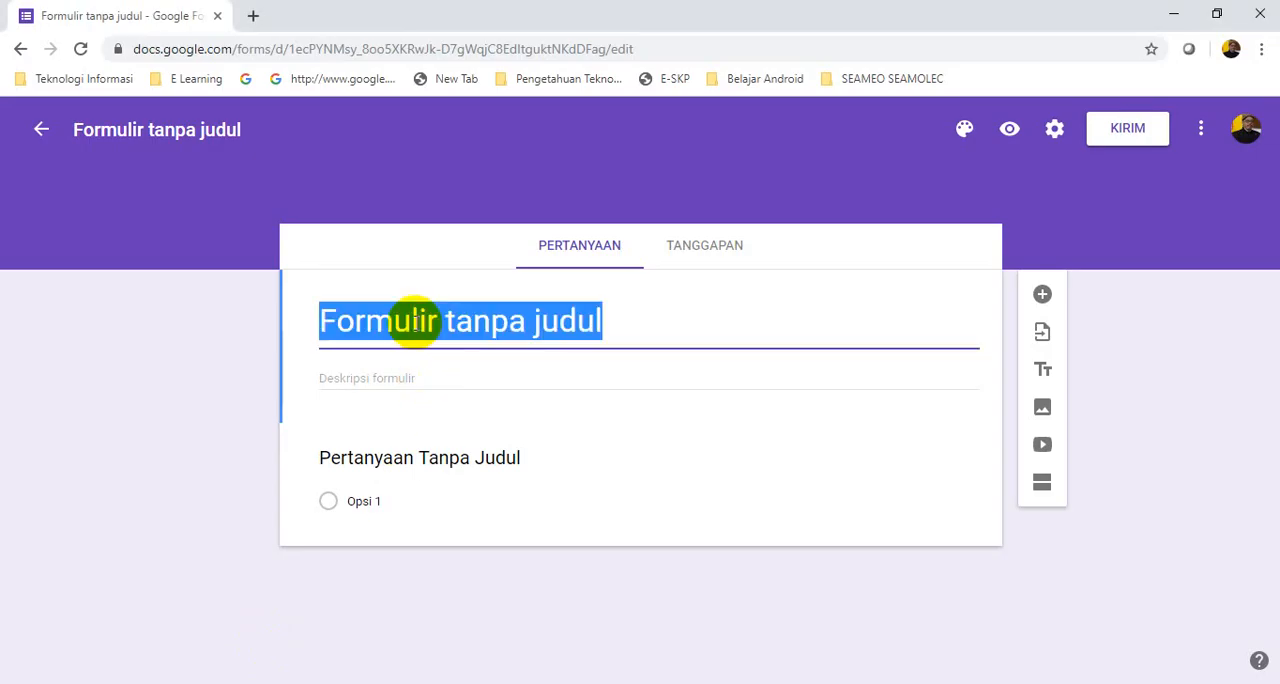
right_click(418, 330)
click(480, 383)
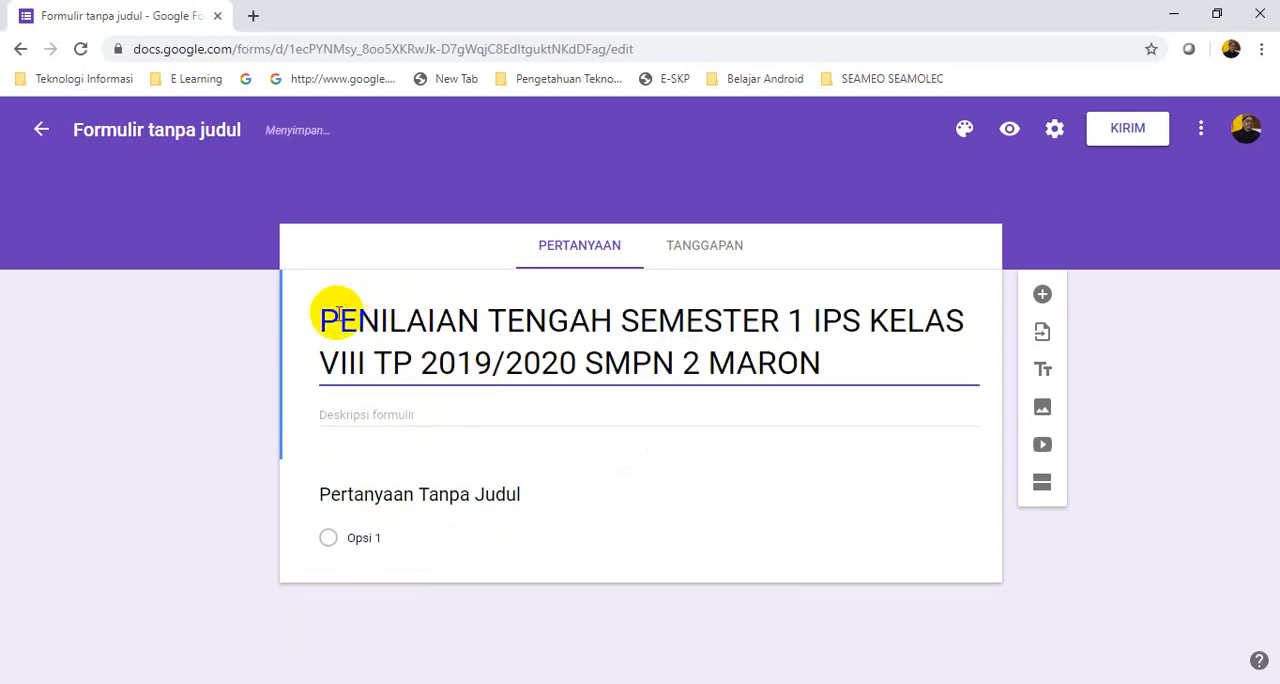
Change the form title to "PAS 1 IPS KELAS VIII TP 2019/2020 SMPN 2 LUMBANG"
drag(320, 320, 777, 338)
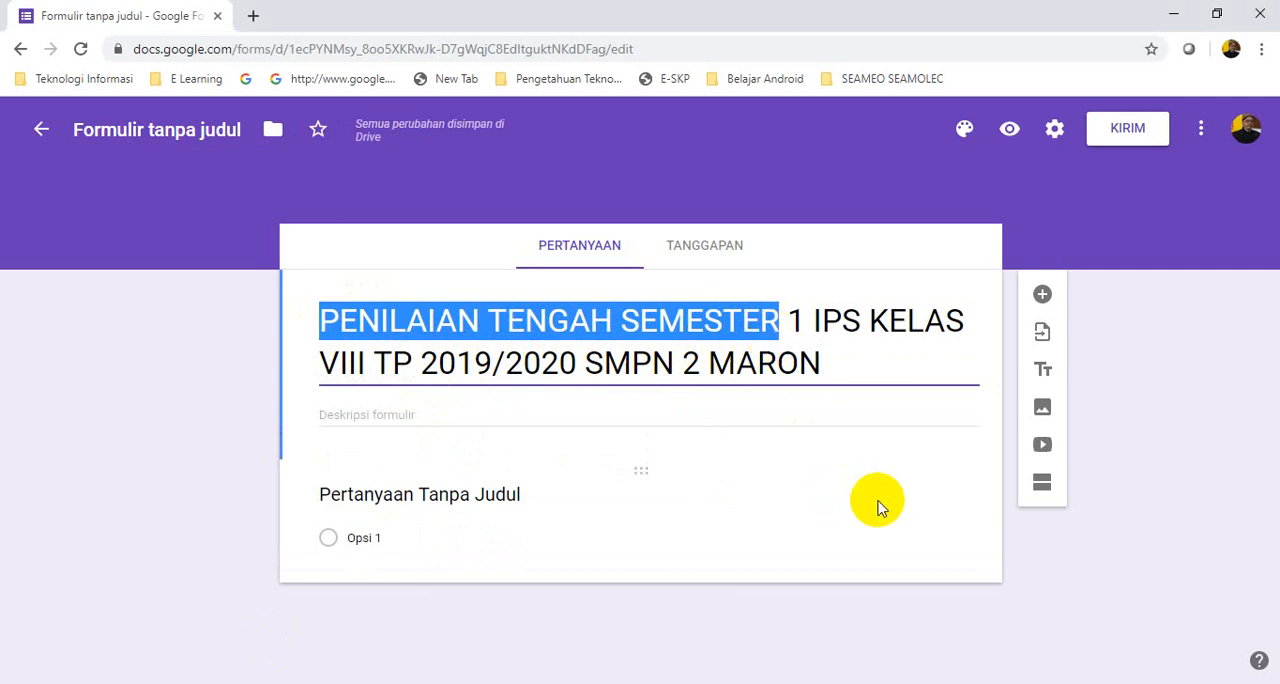
text(PAS)
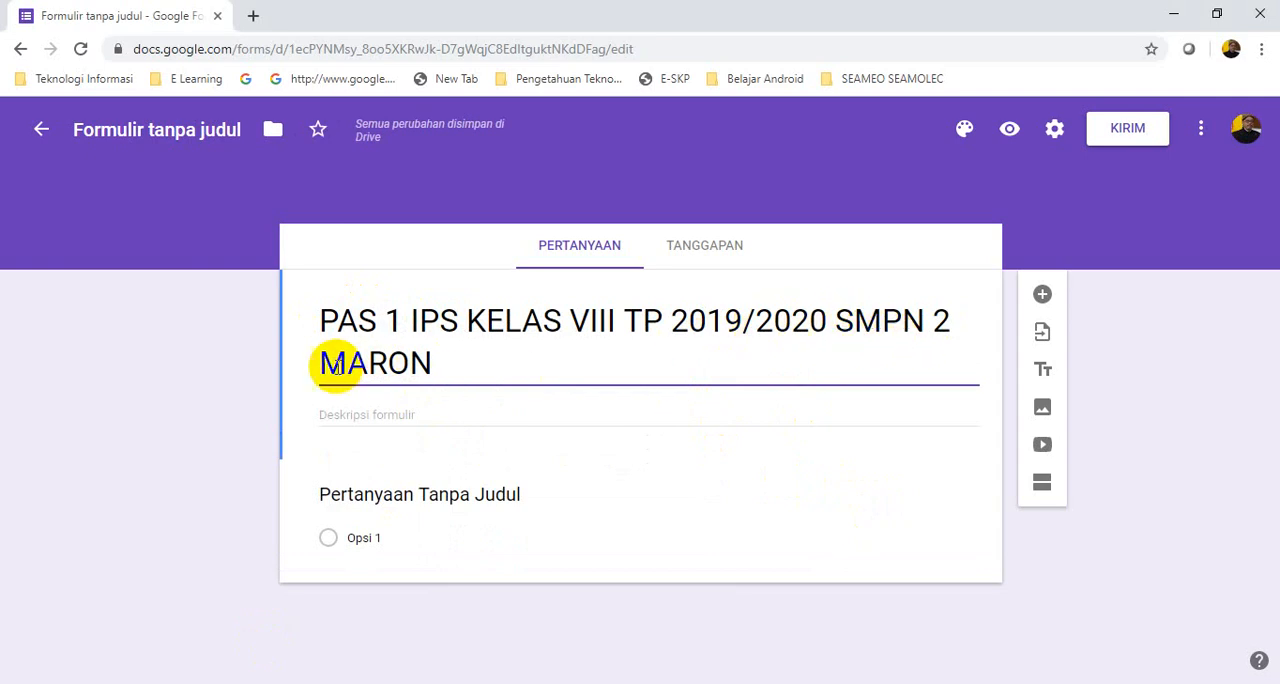
drag(322, 366, 432, 367)
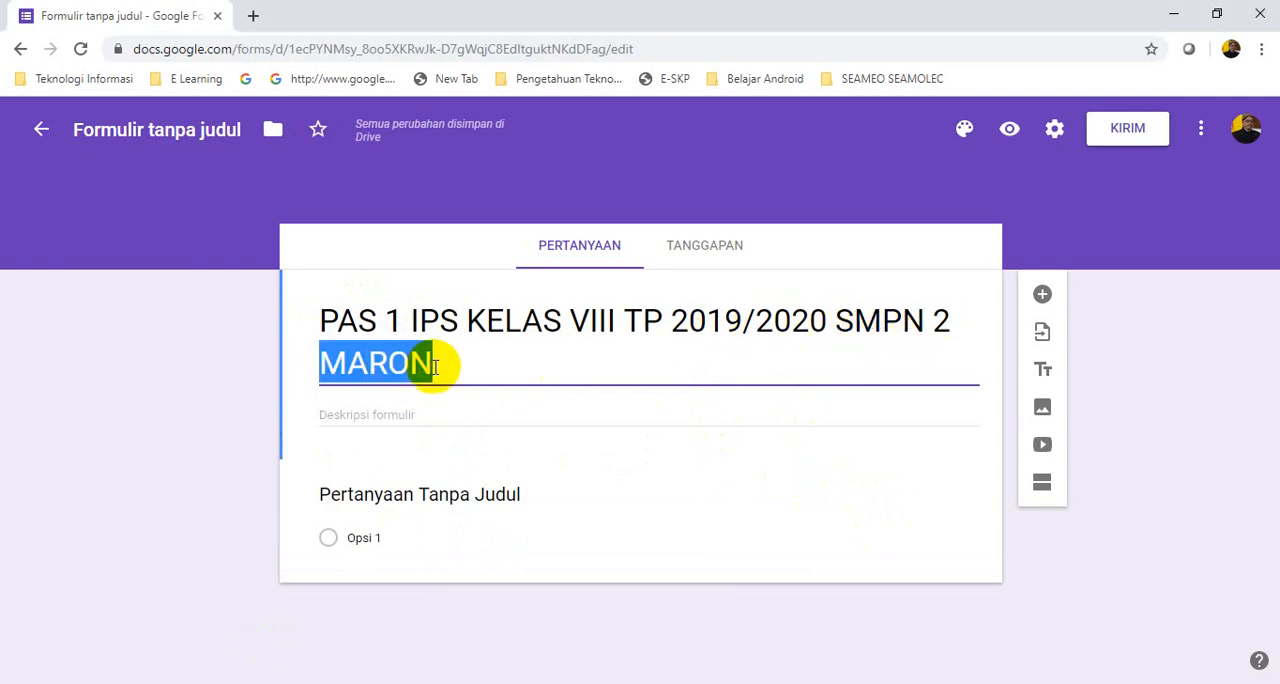
text(LUMBANG)
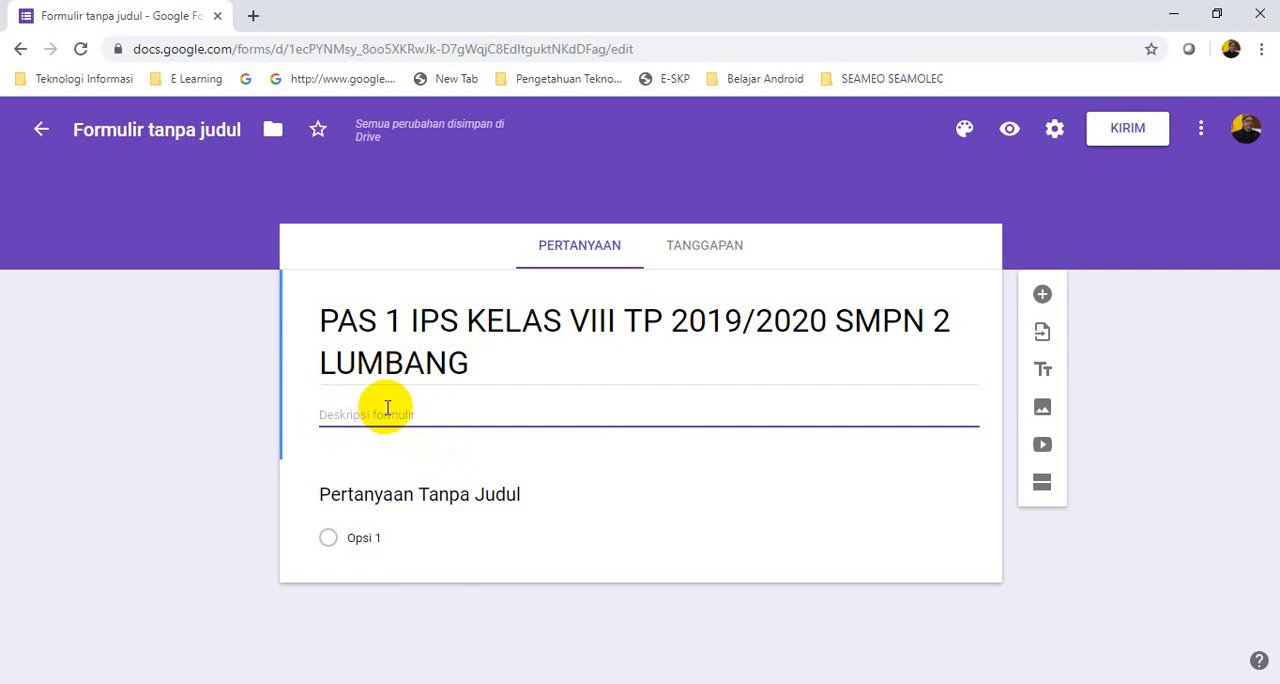
Copy the full description text below the title of the existing form
mouse_move(206, 683)
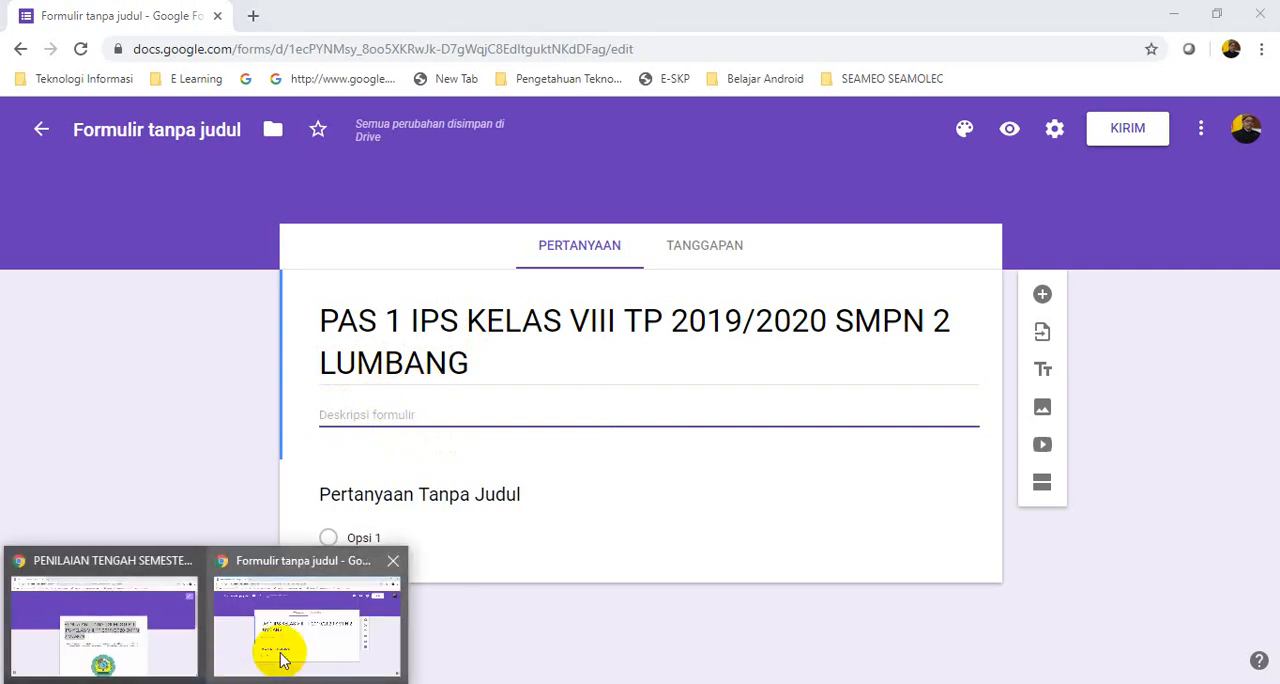
click(171, 651)
click(450, 468)
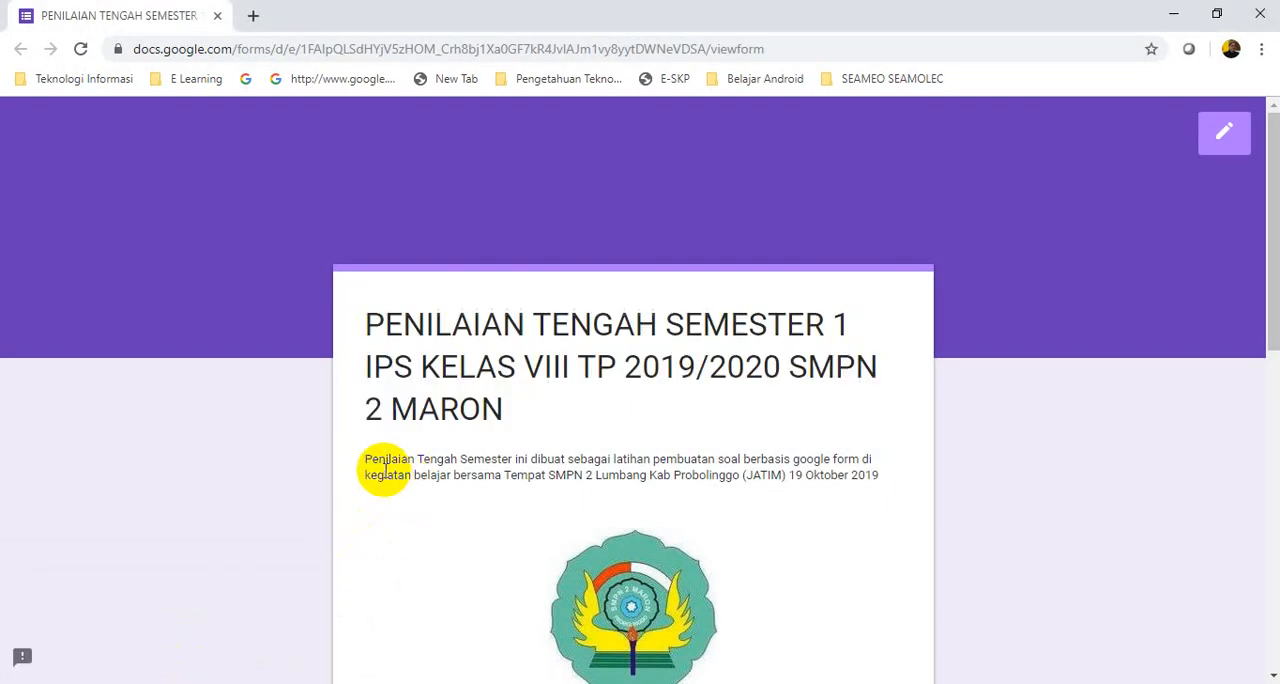
drag(360, 462, 818, 470)
right_click(818, 470)
click(852, 490)
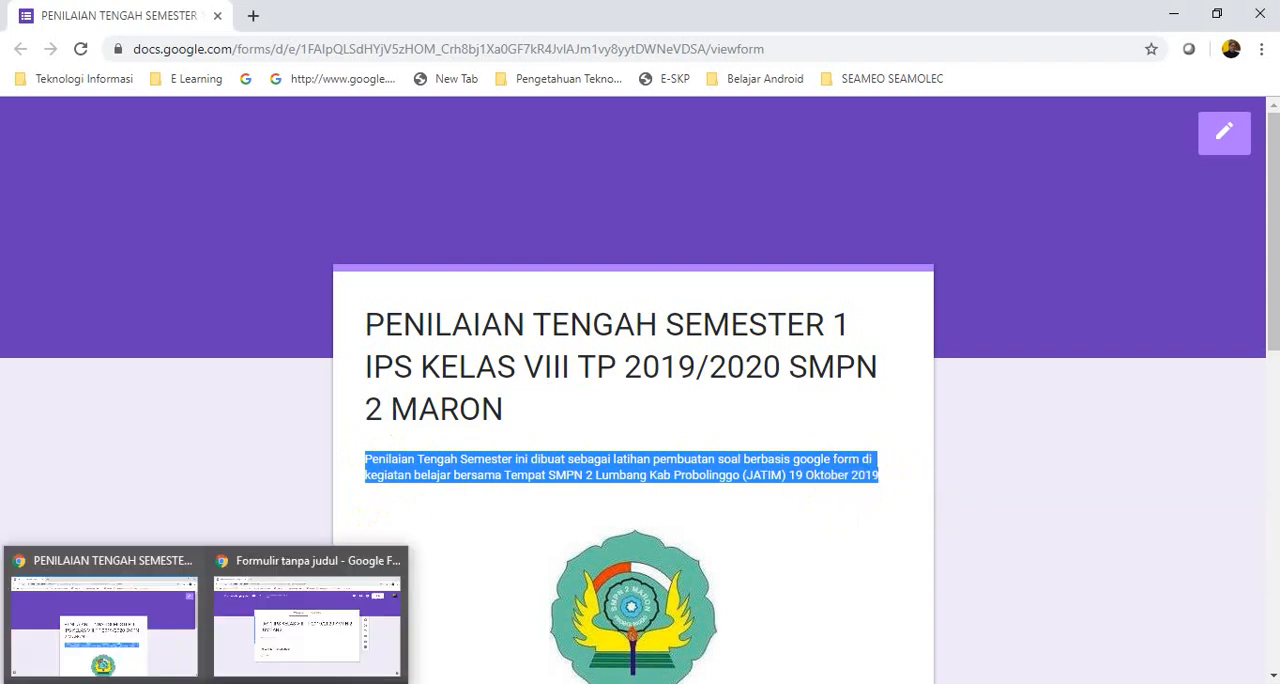
Paste the copied text as the description of the new form
click(320, 651)
click(331, 416)
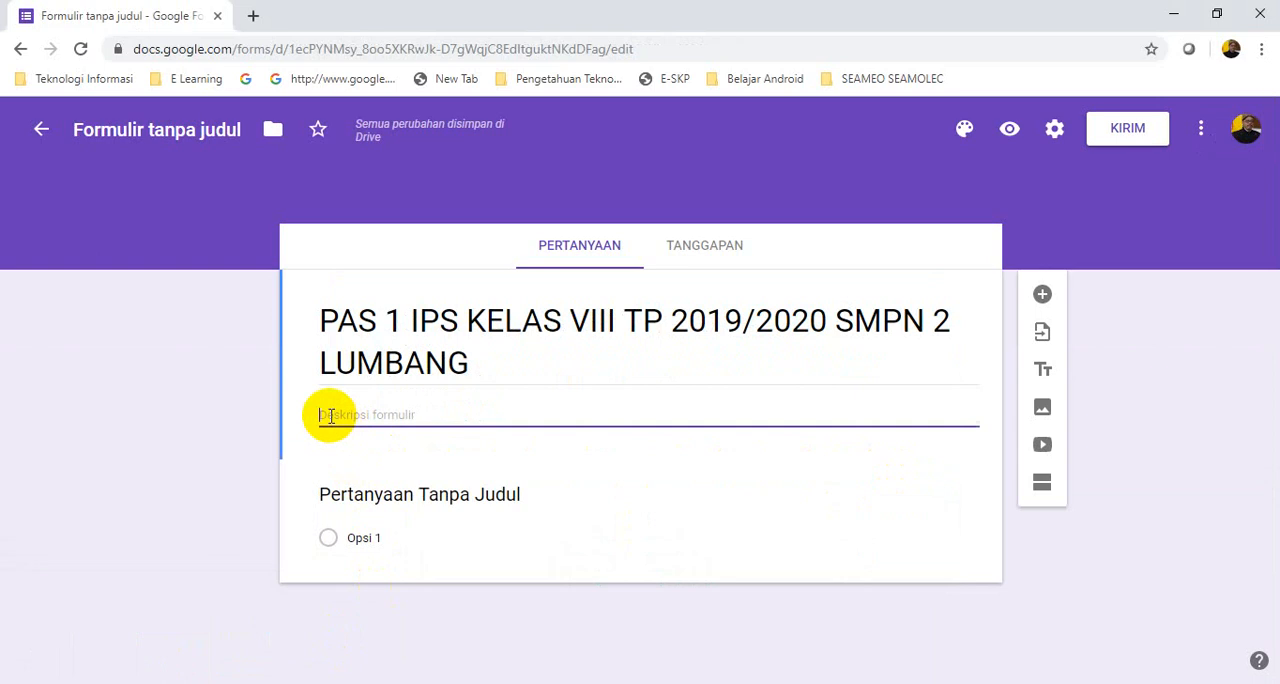
right_click(331, 416)
click(371, 529)
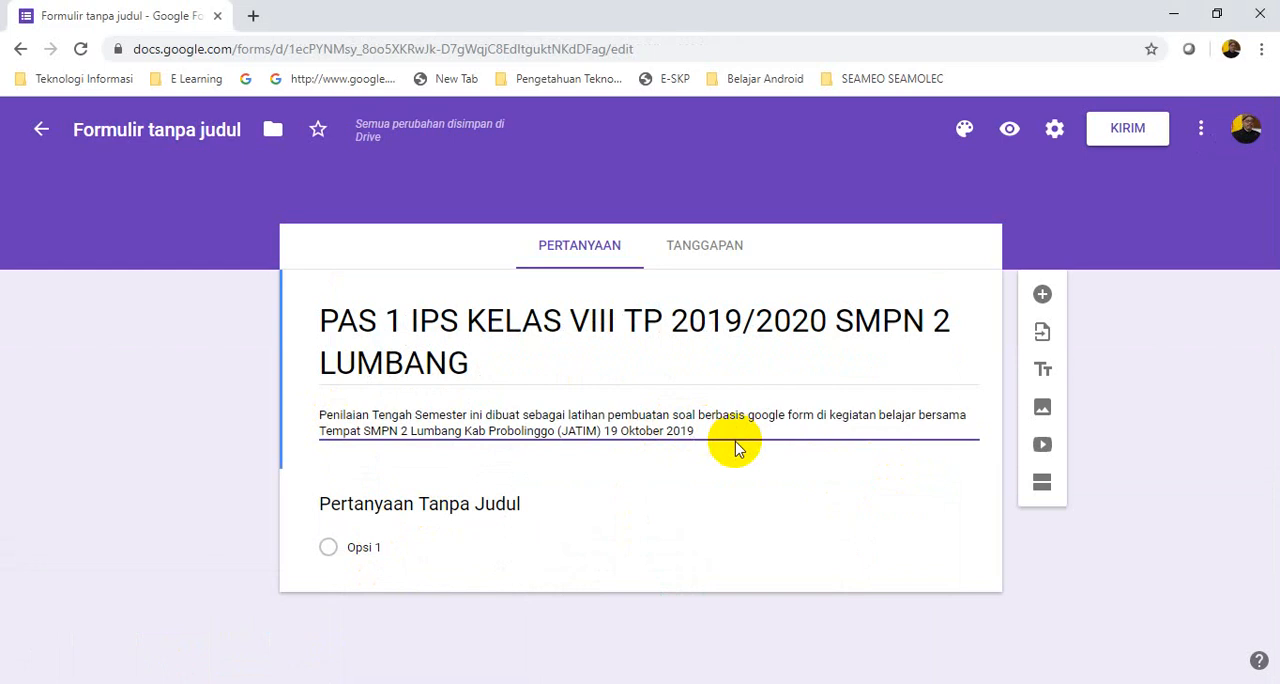
In the description, change "google form" to "google formulir" and insert "Sbtu," before the date 19 Oktober 2019
double_click(799, 414)
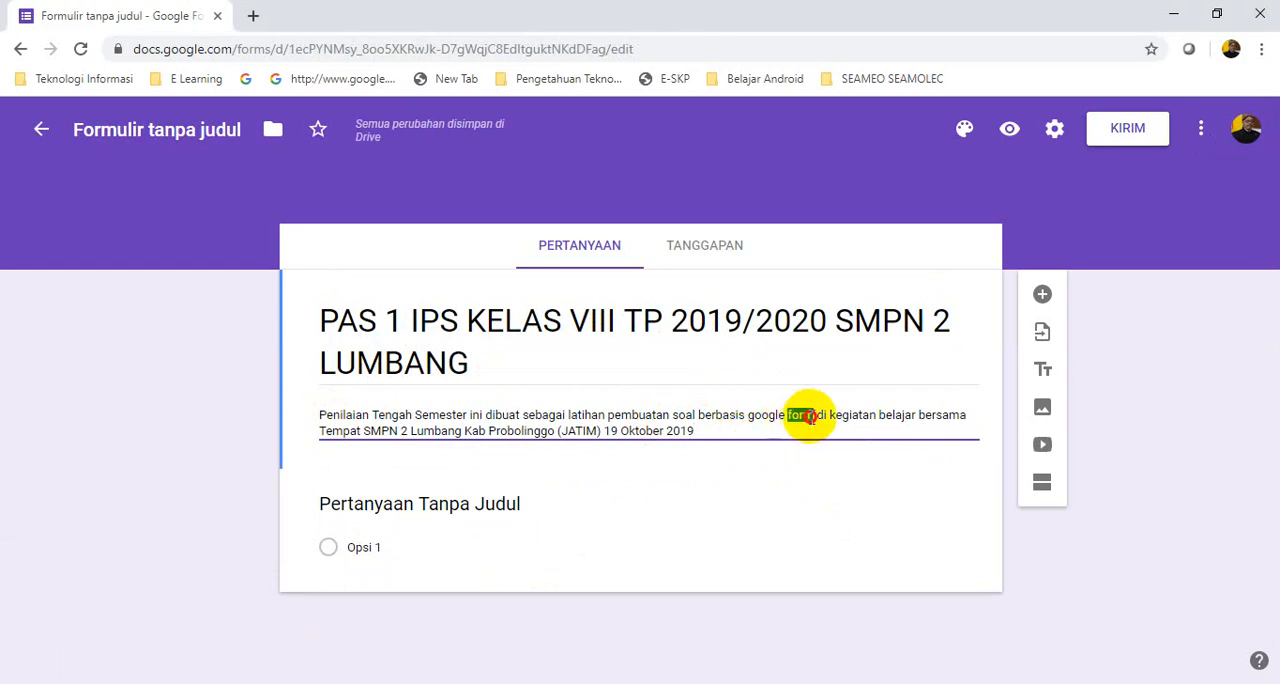
text(formu)
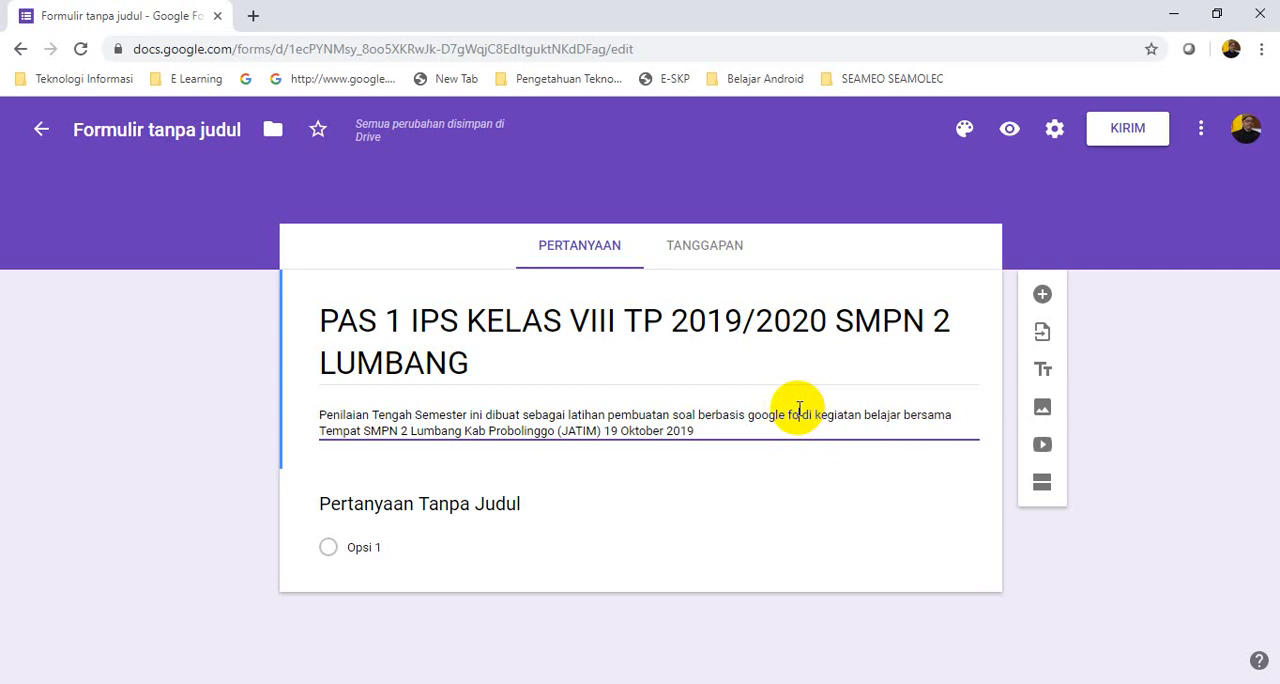
text(lir)
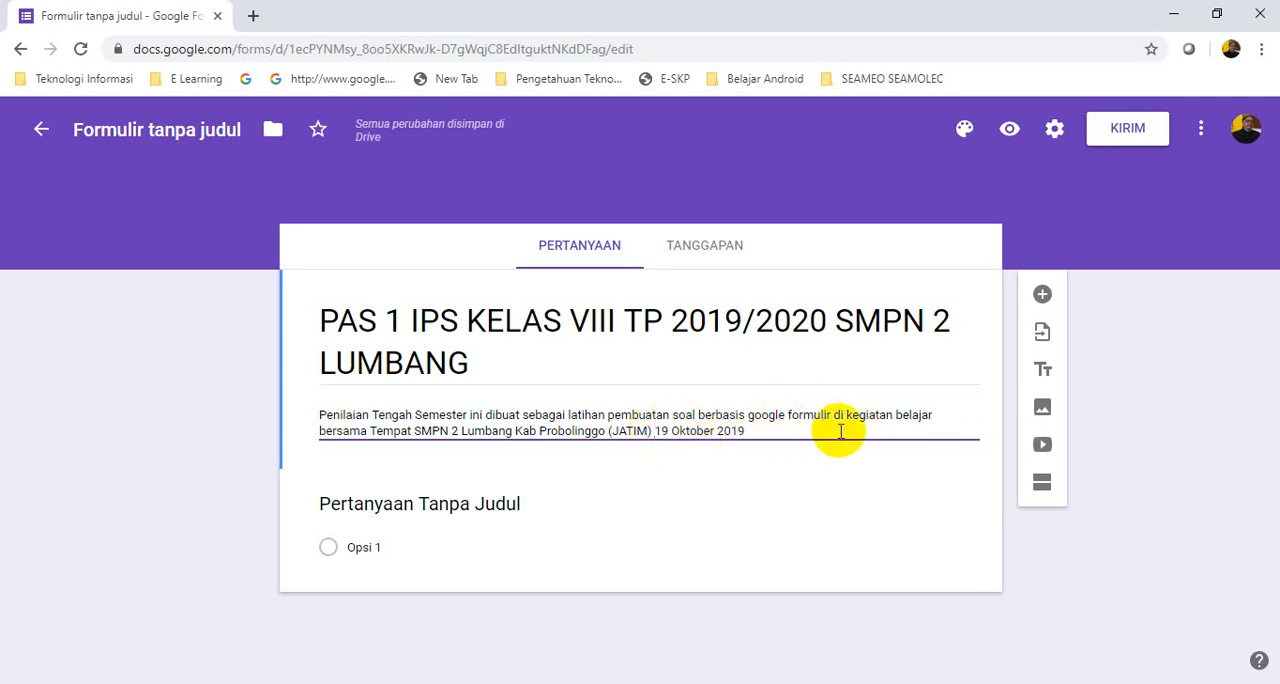
text(Sbtu,)
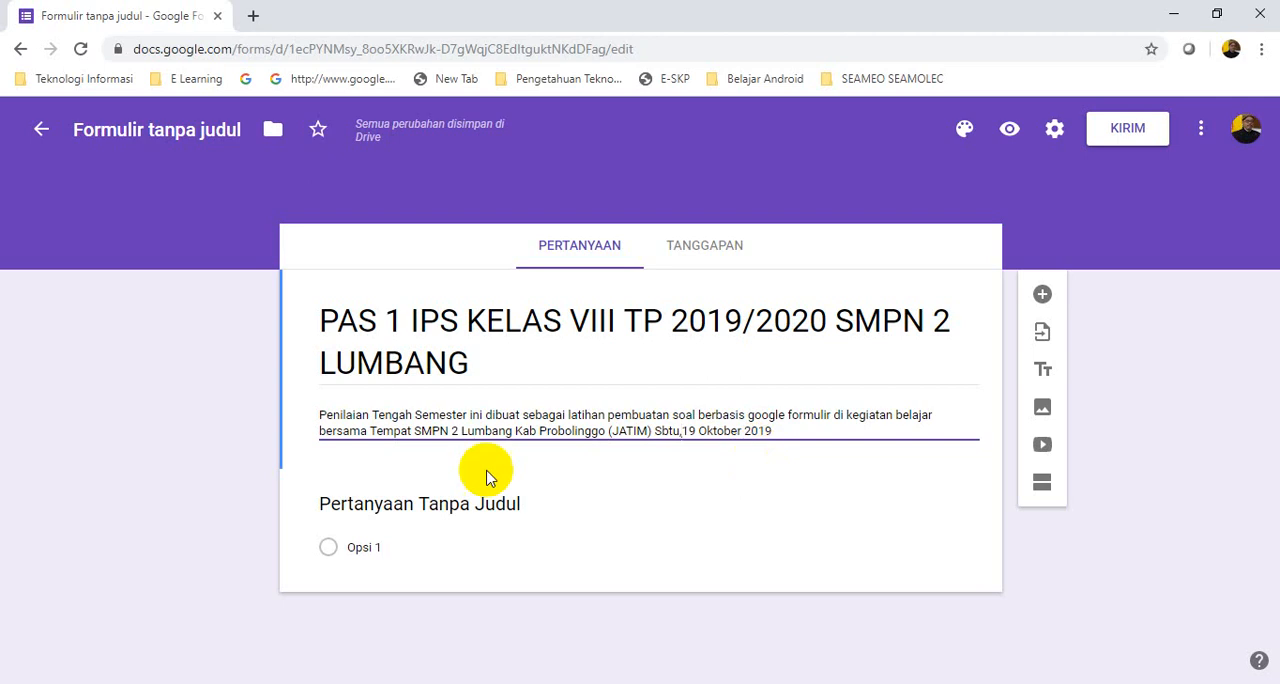
Delete the default untitled multiple-choice question below the form's title and description
click(684, 557)
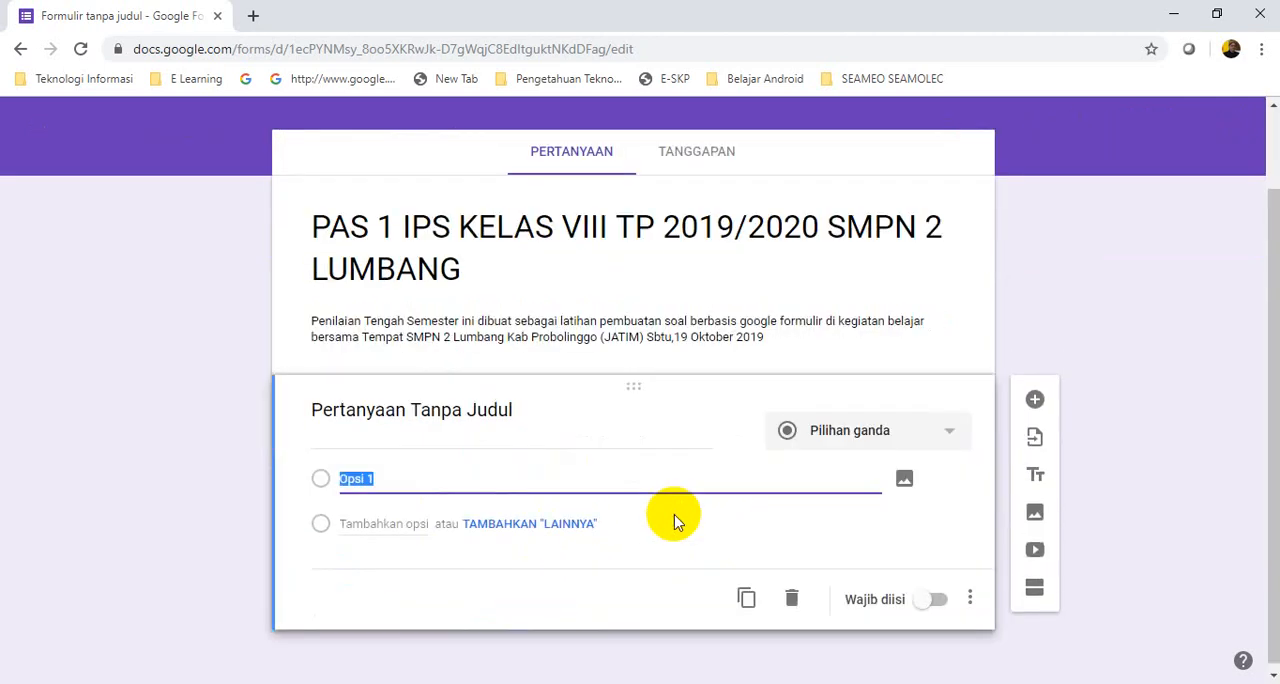
click(793, 603)
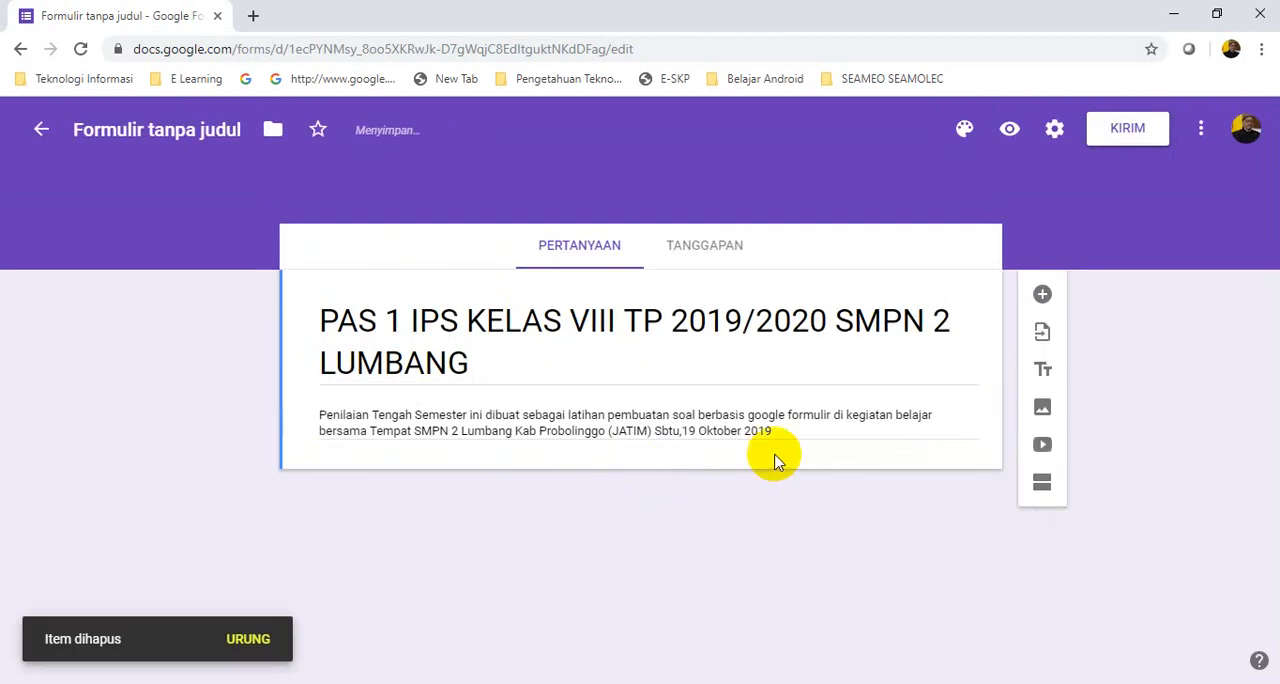
click(789, 432)
click(789, 432)
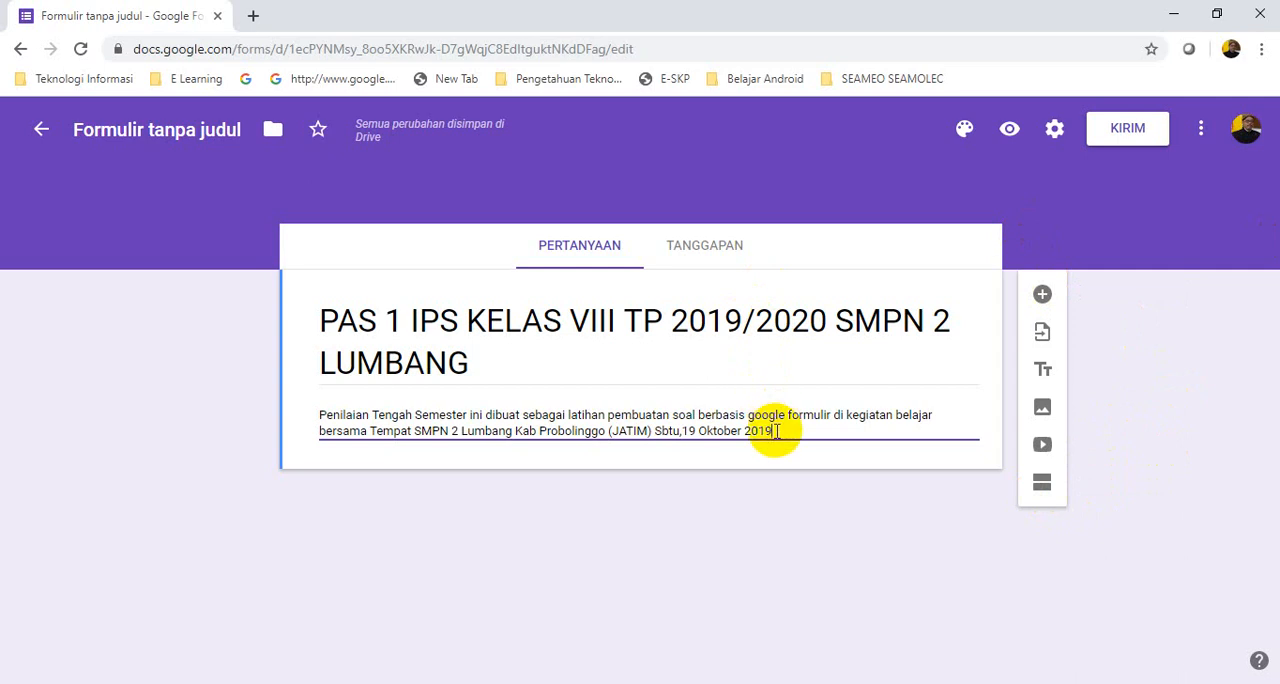
Insert the image Logo Sekolah.jpg from the folder "Latihan Soal Google Form SMPN 2 Lumbang" on drive E below the form's description
click(1042, 410)
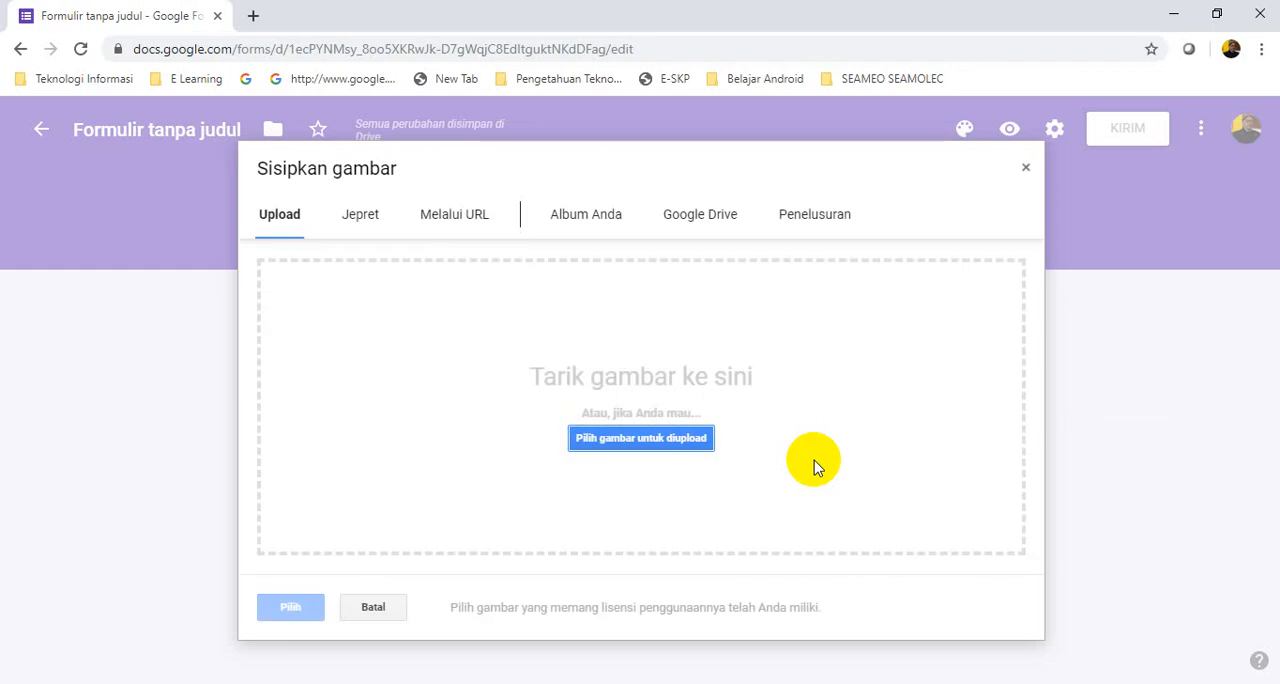
click(638, 442)
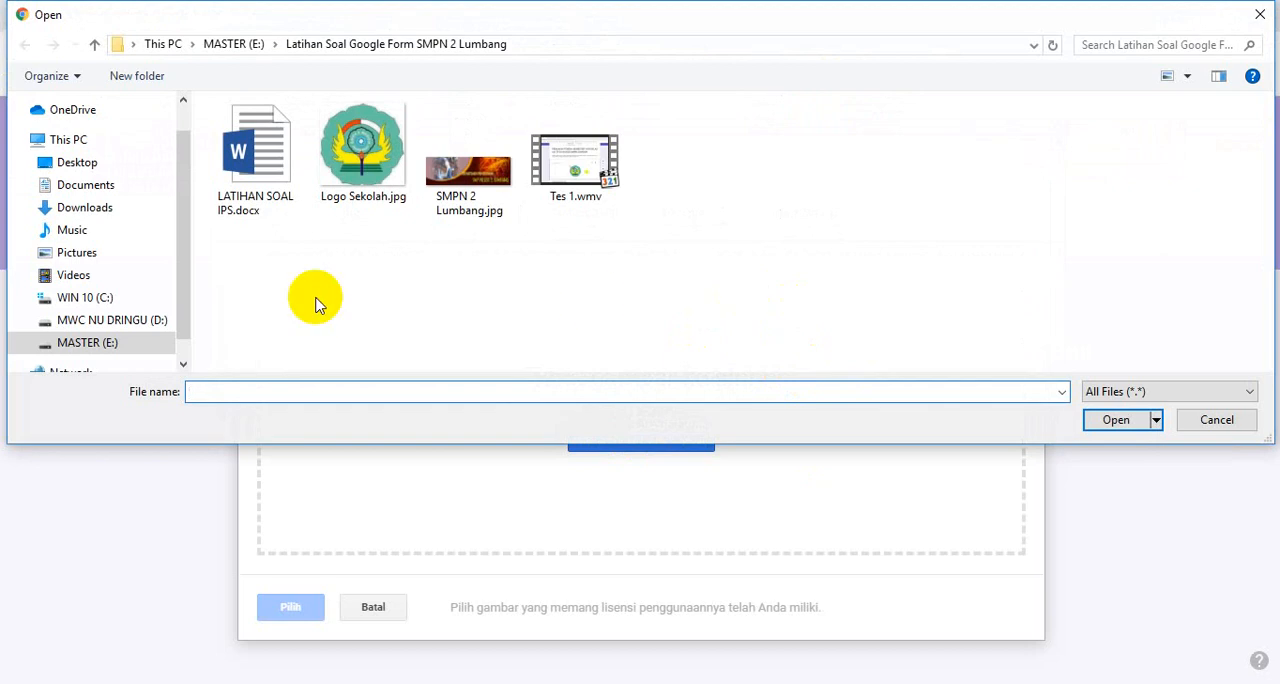
click(122, 344)
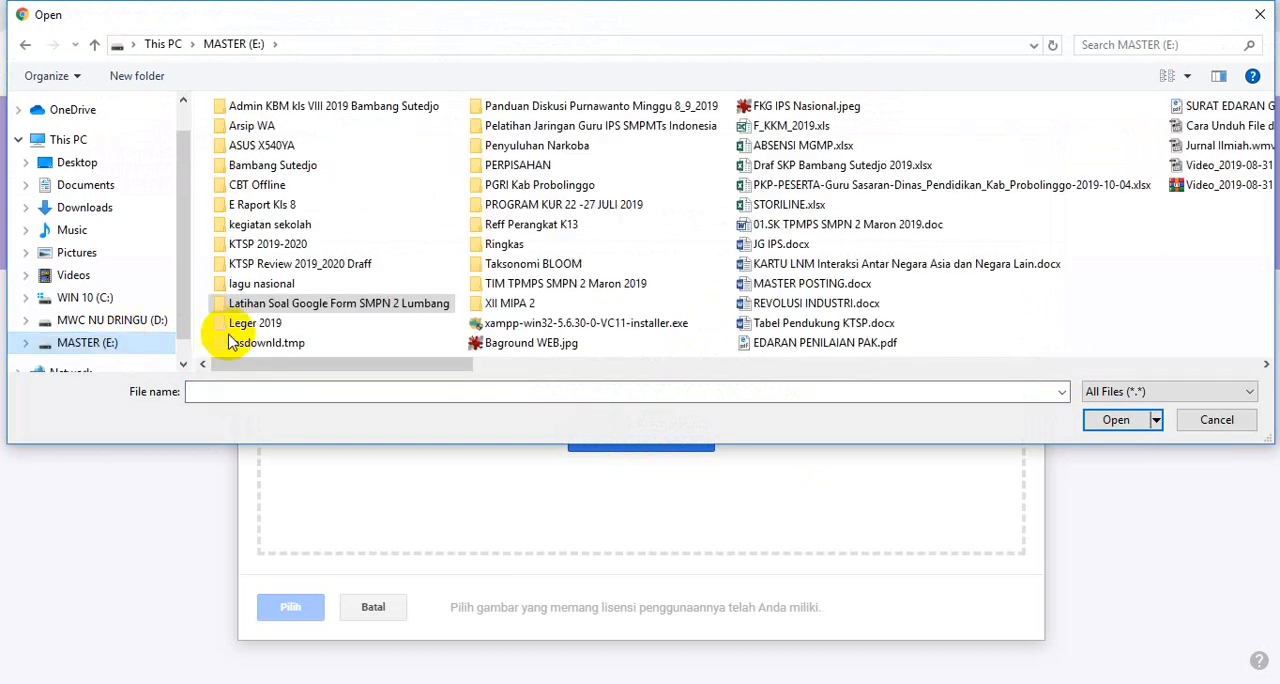
double_click(330, 304)
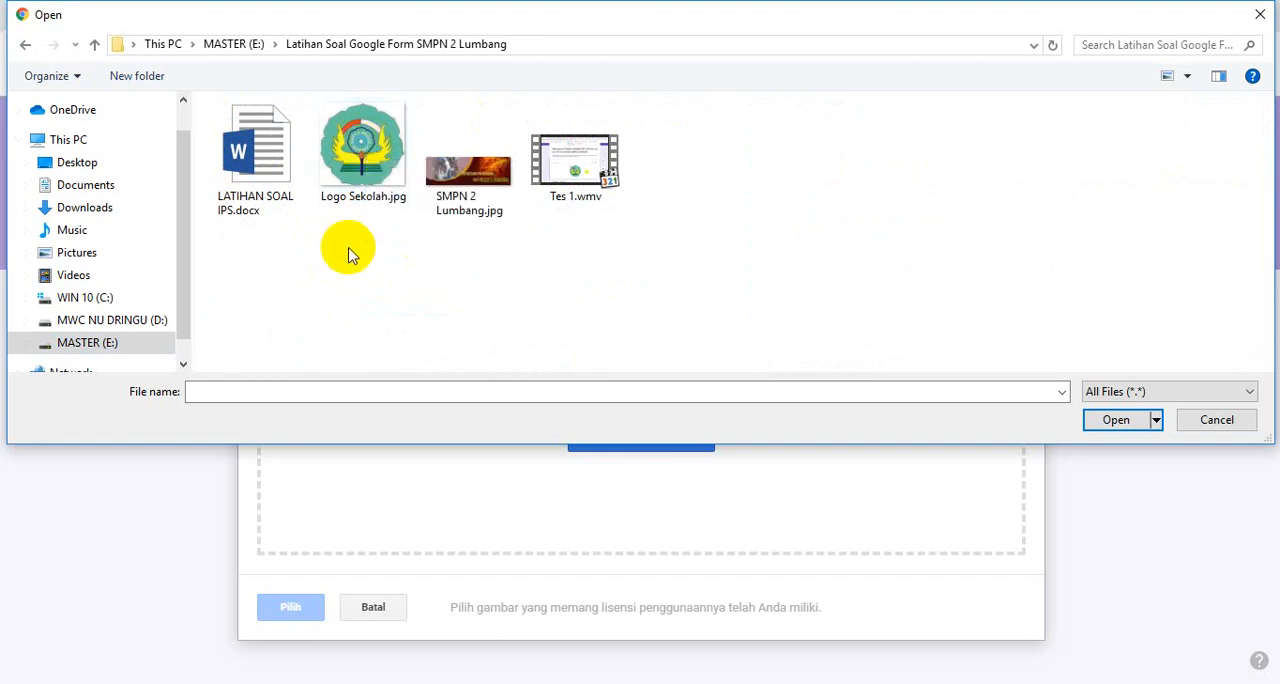
click(362, 170)
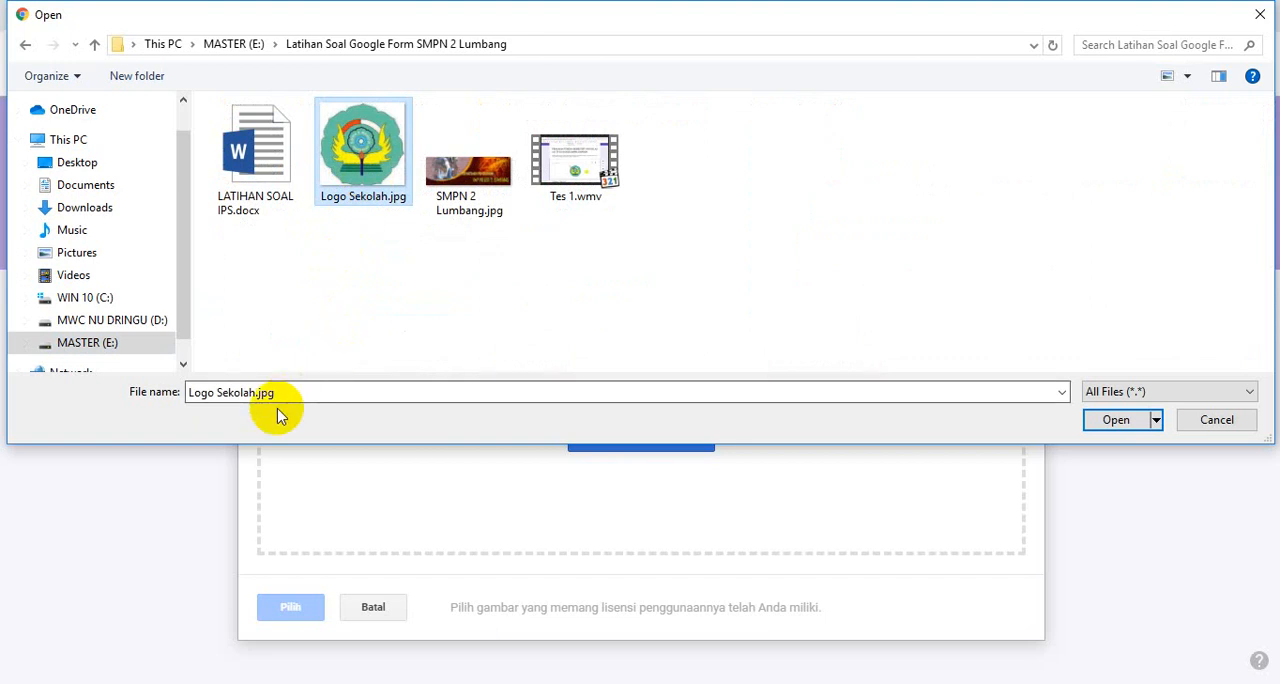
click(1117, 420)
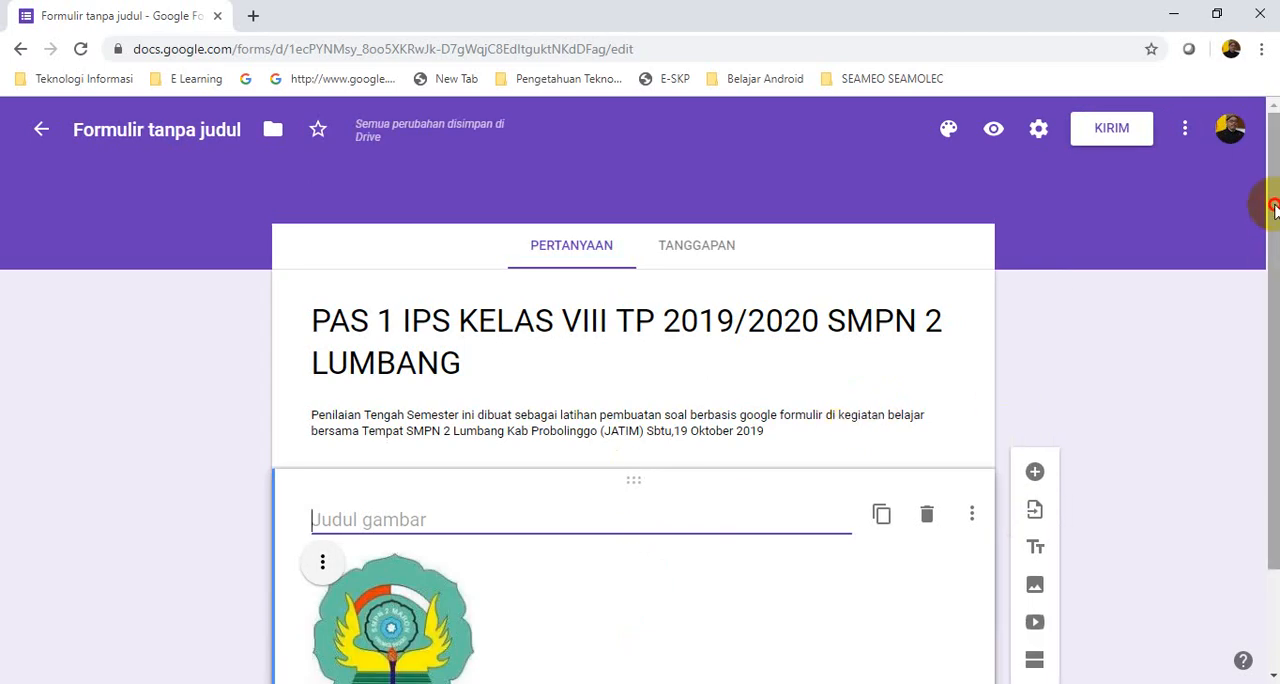
Center-align the school logo image within its item (Rata tengah)
drag(1273, 205, 1273, 306)
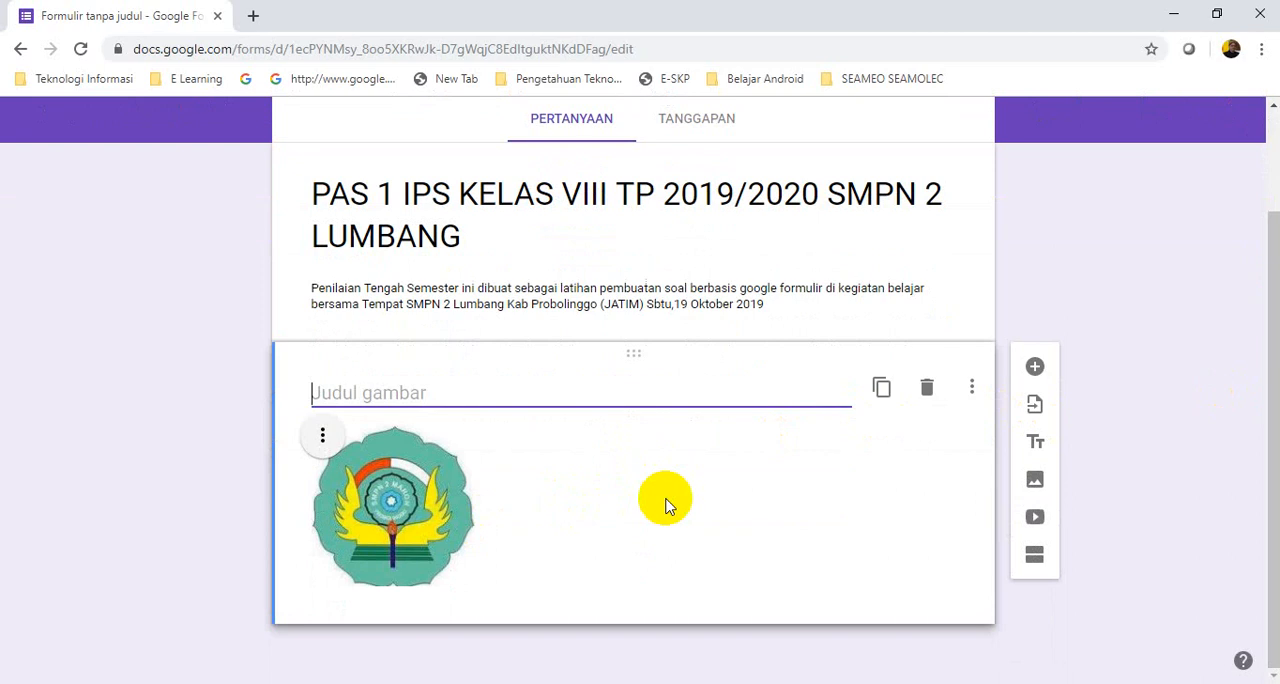
click(322, 440)
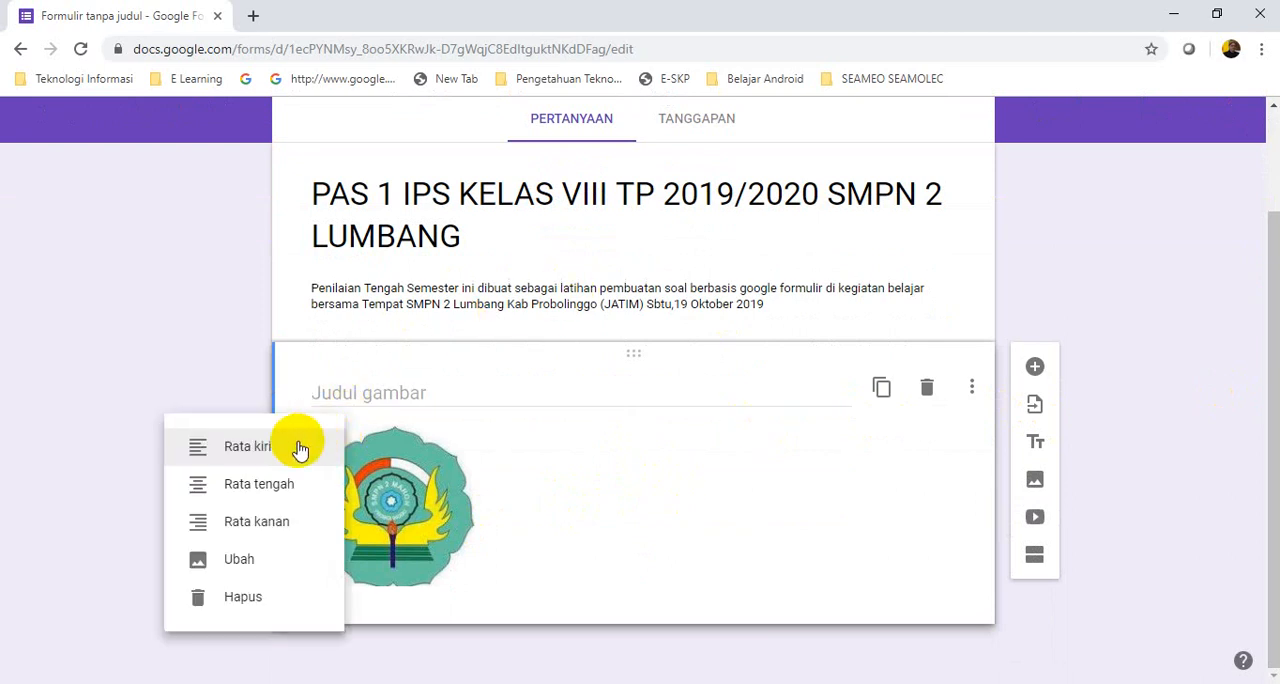
click(278, 492)
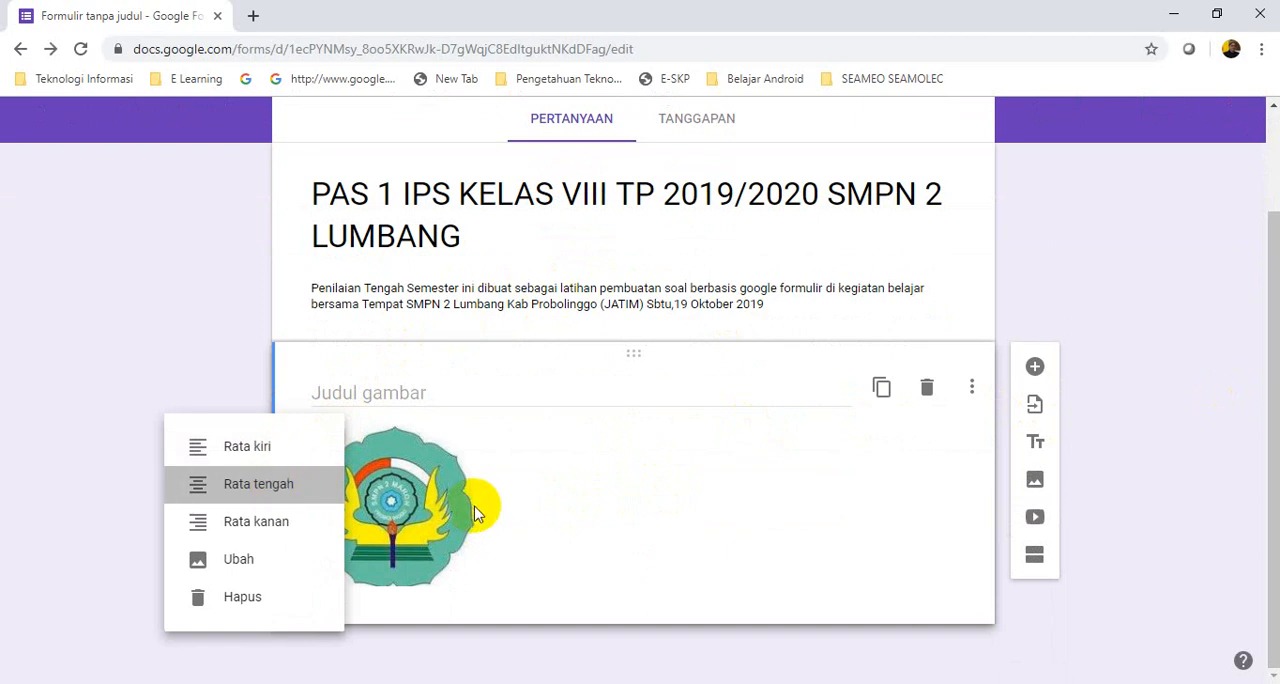
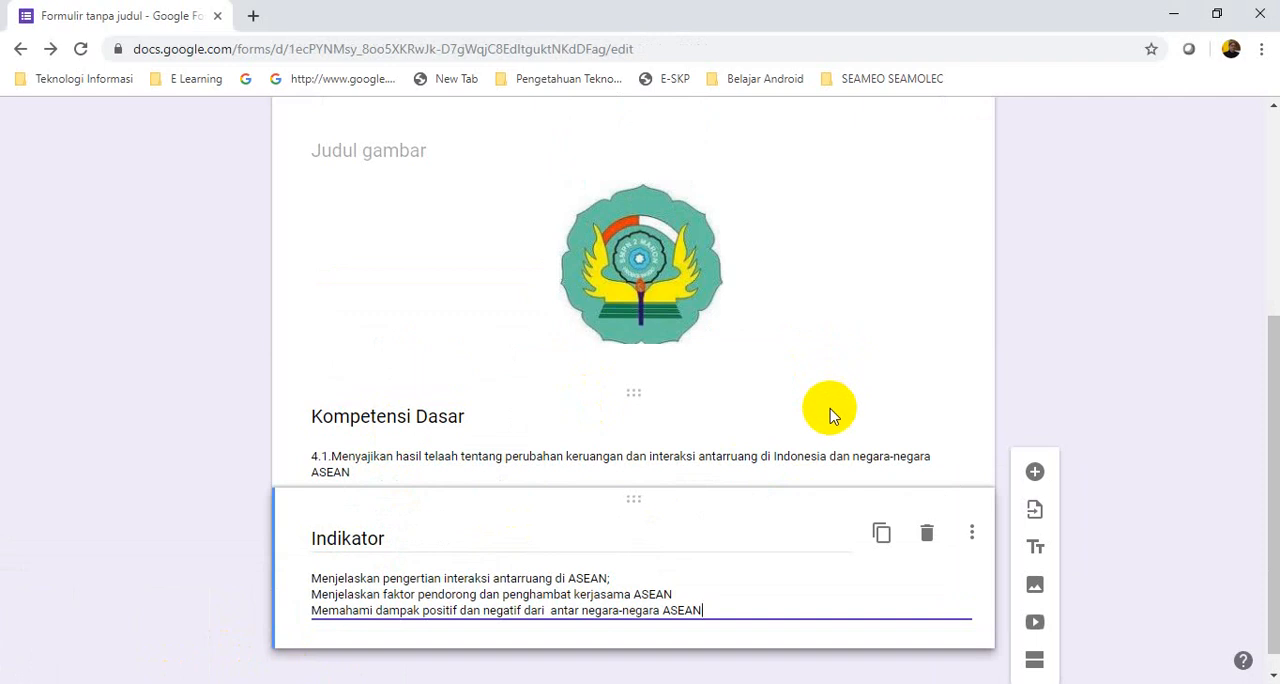
Add a title-and-description item below Indikator and title it "Materi Pokok"
click(1037, 556)
drag(1274, 347, 1271, 477)
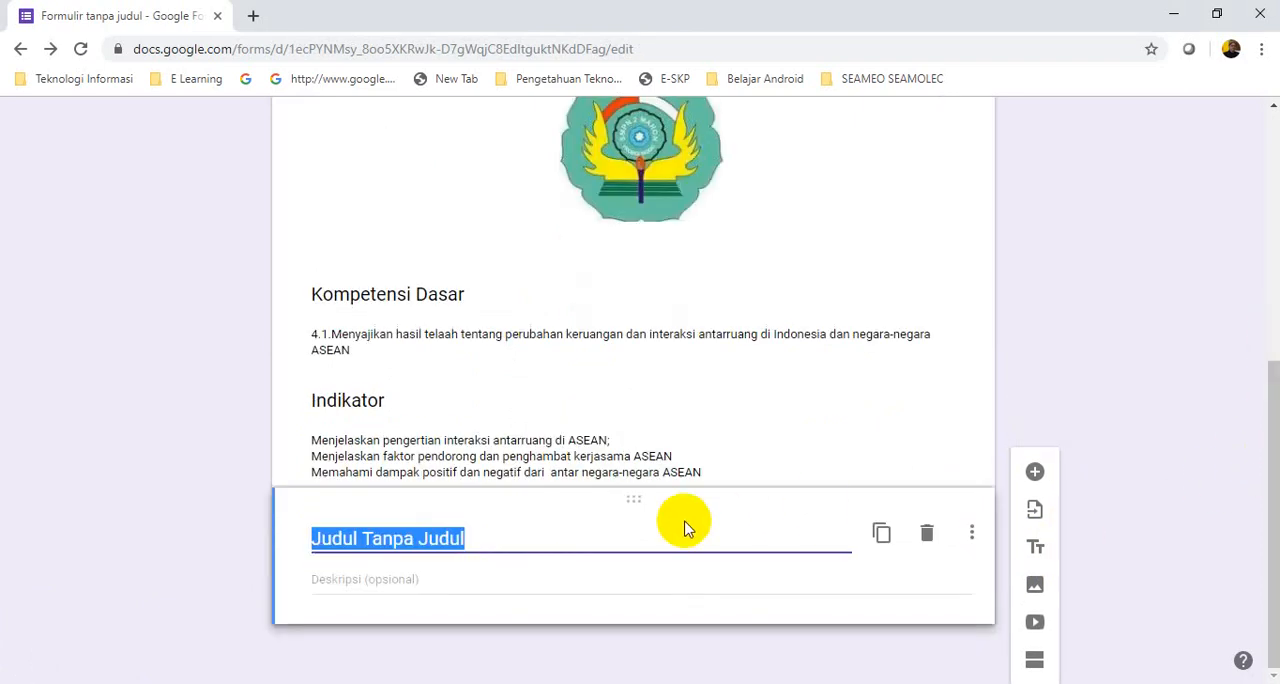
text(Mater)
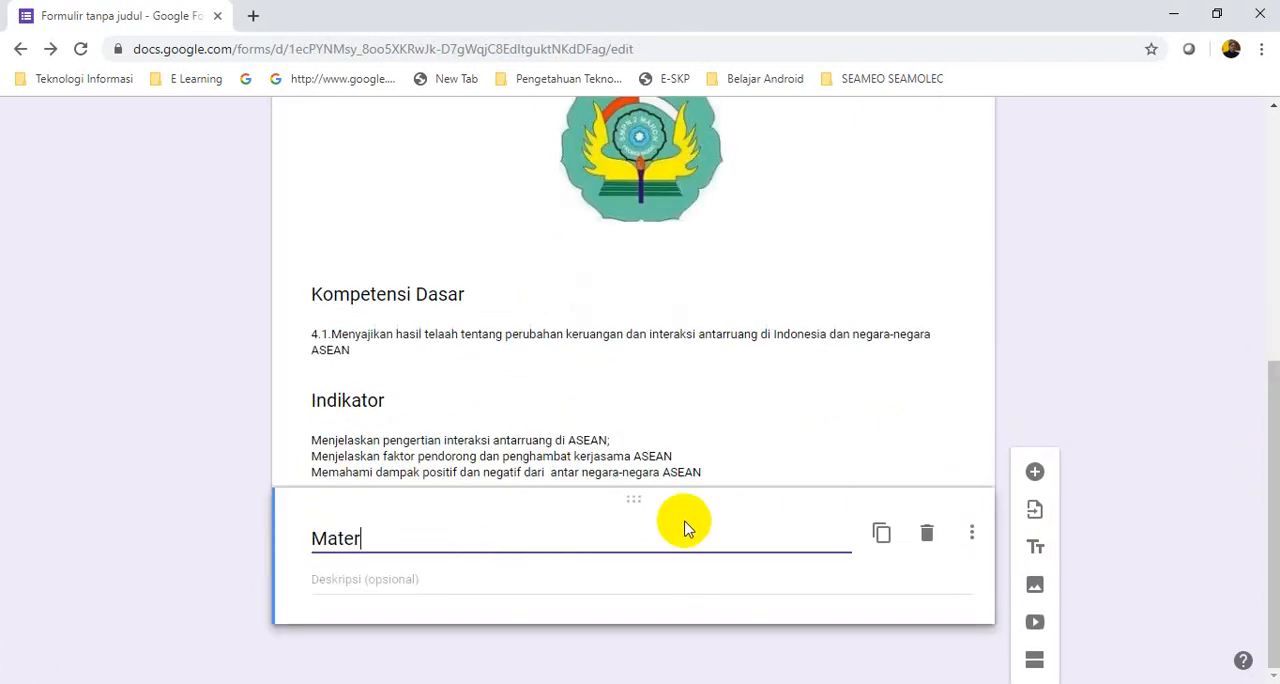
text(i Pokok)
Copy the three Materi Pokok lines from the published PENILAIAN TENGAH SEMESTER form into the description of the new Materi Pokok item
click(340, 583)
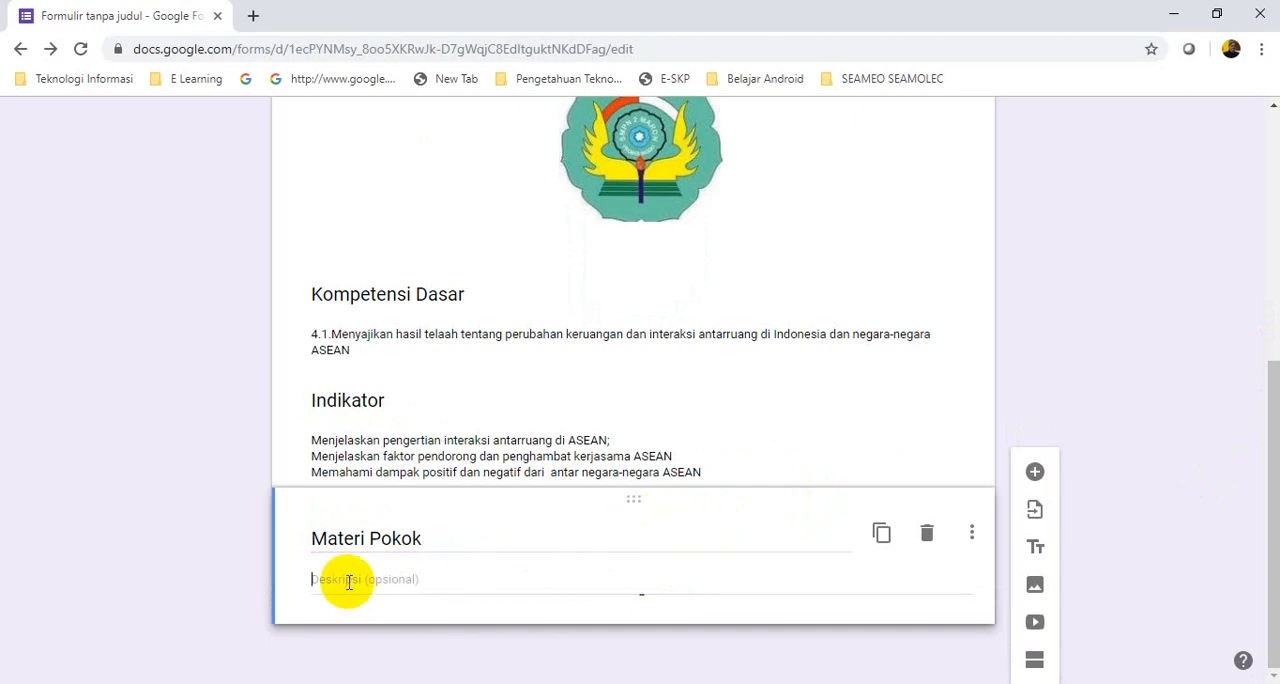
mouse_move(257, 654)
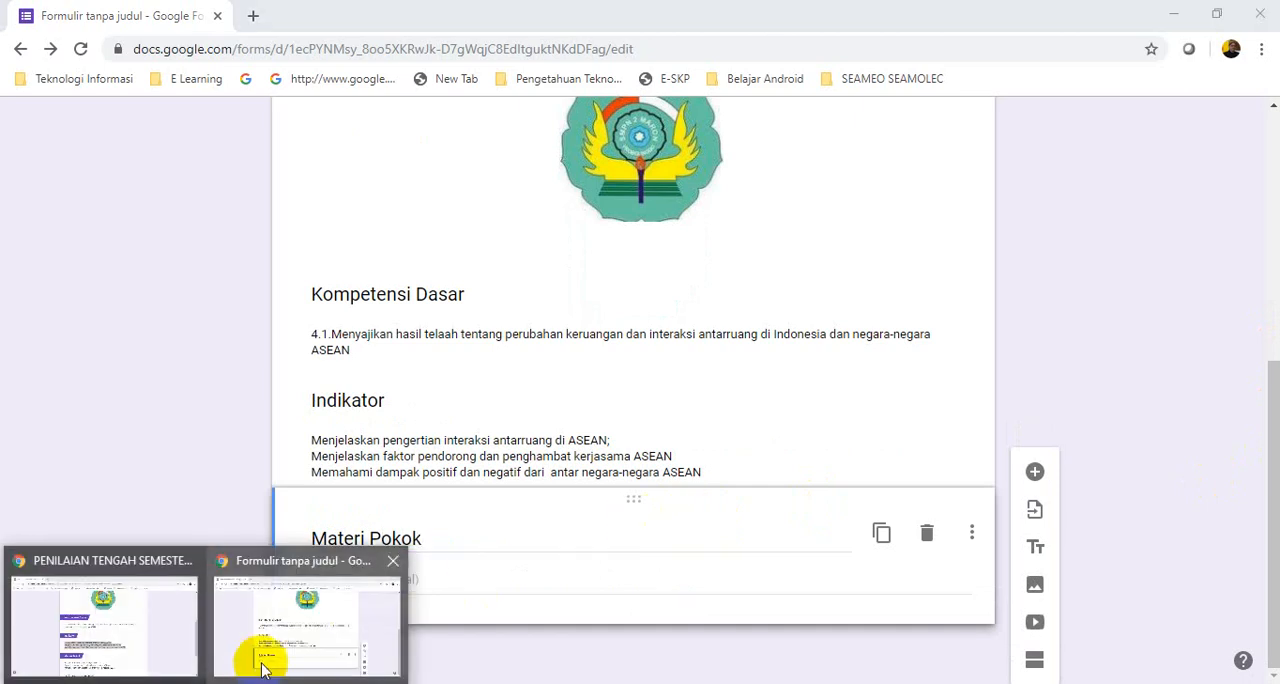
click(129, 643)
scroll(1262, 330, down, 2)
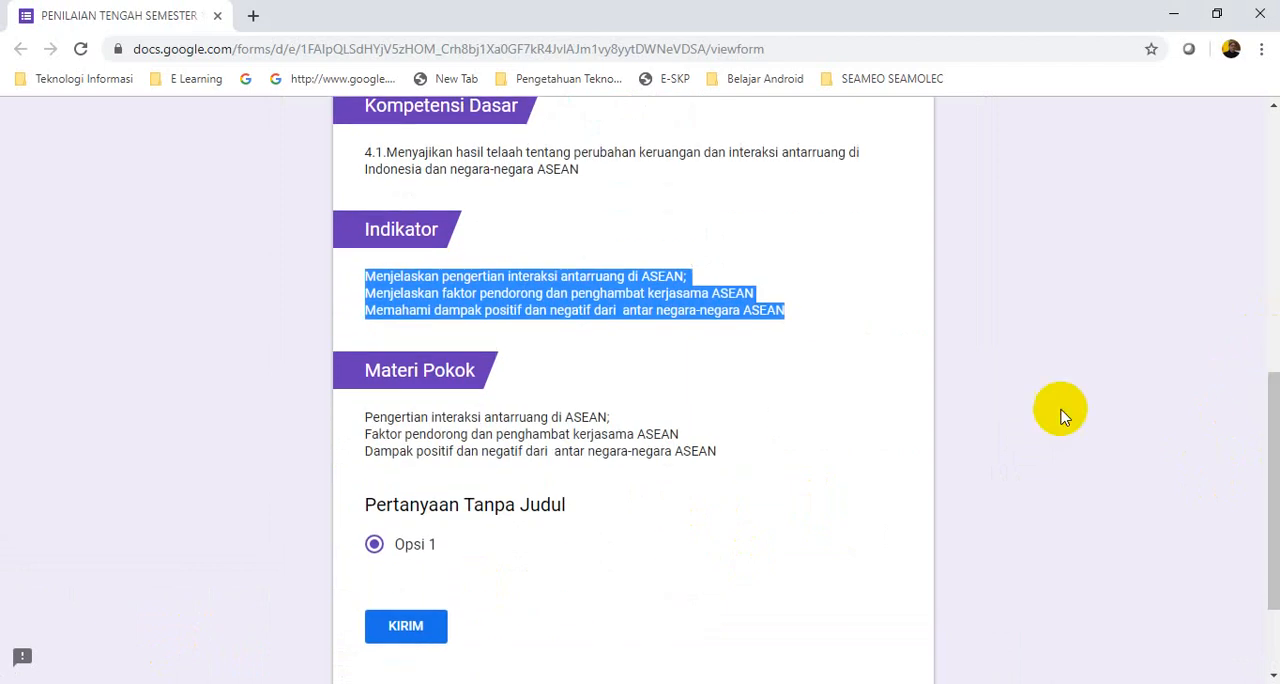
drag(365, 424, 660, 451)
right_click(590, 429)
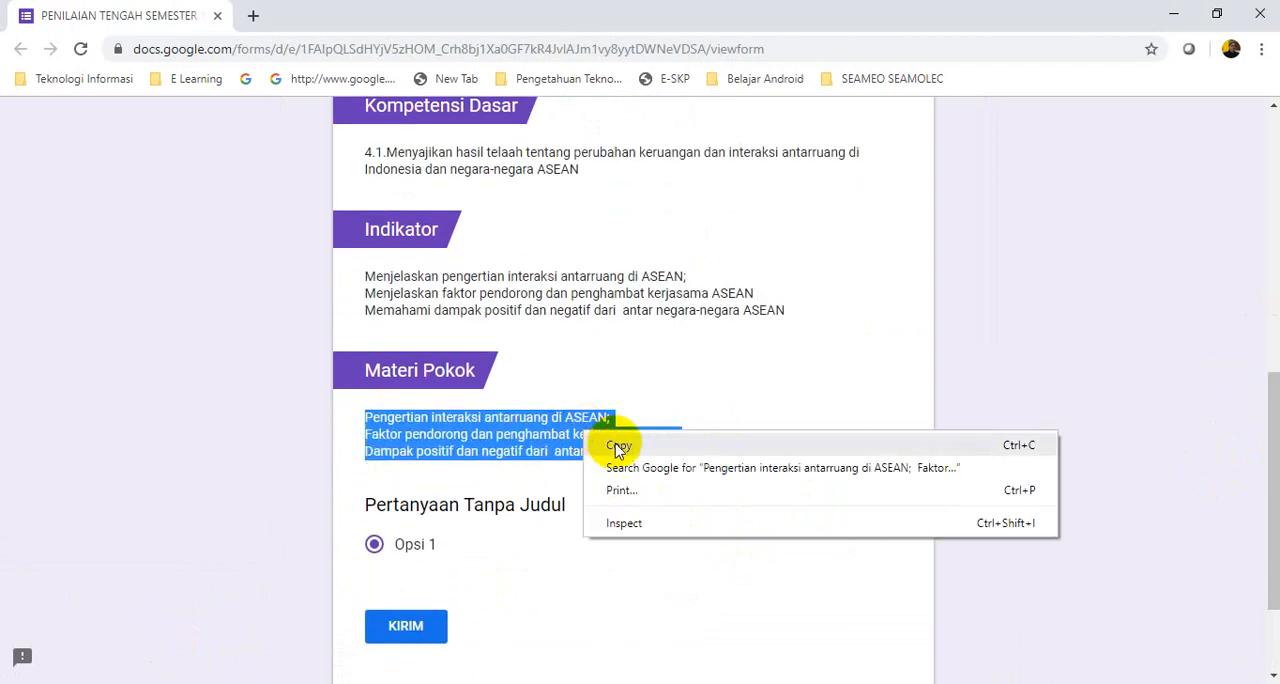
click(616, 444)
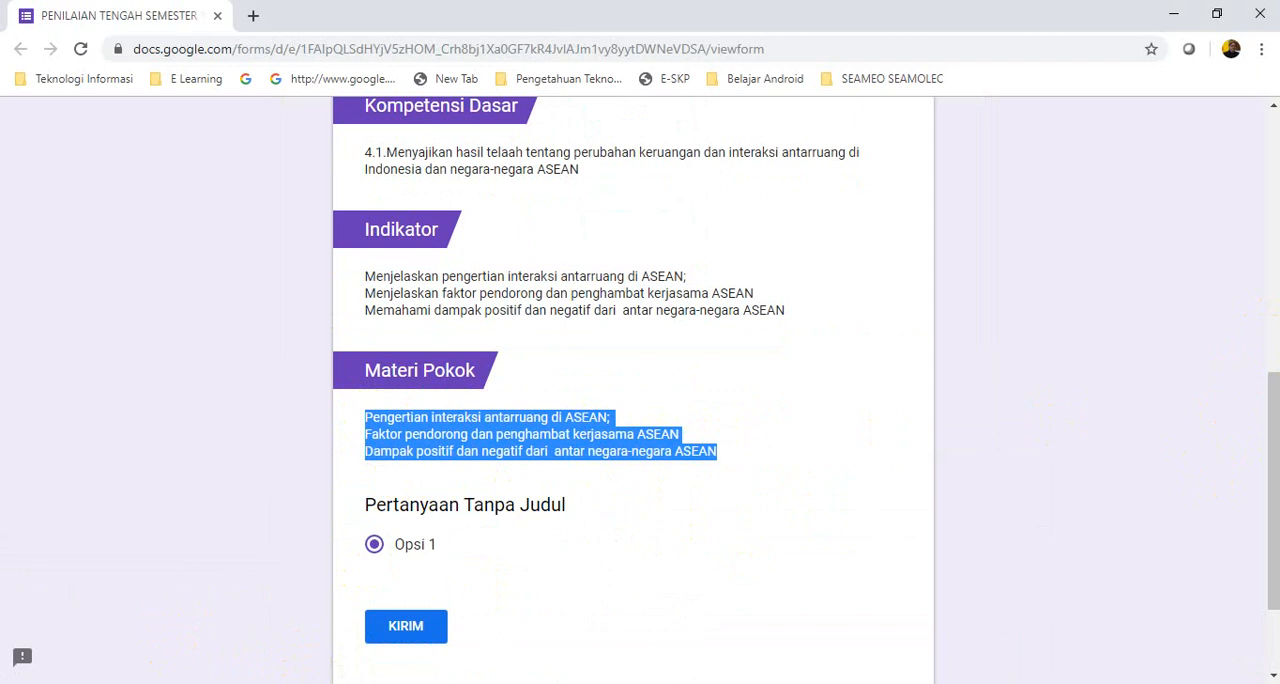
click(280, 650)
click(333, 578)
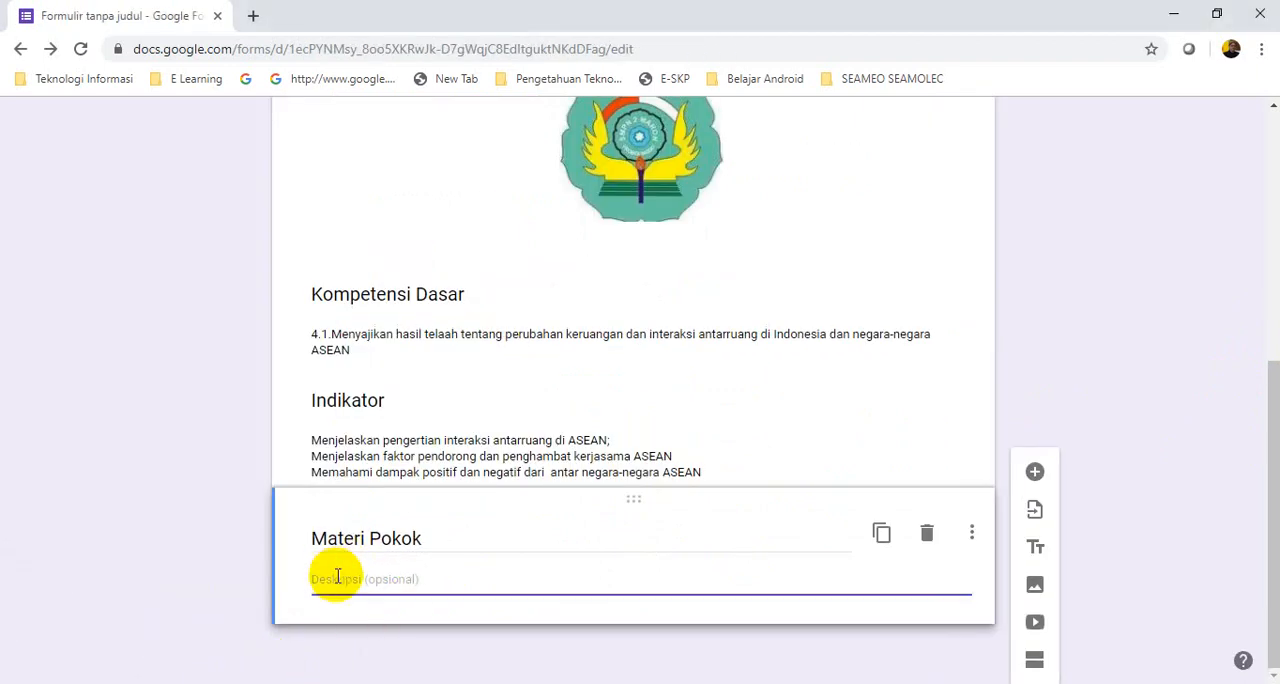
right_click(330, 578)
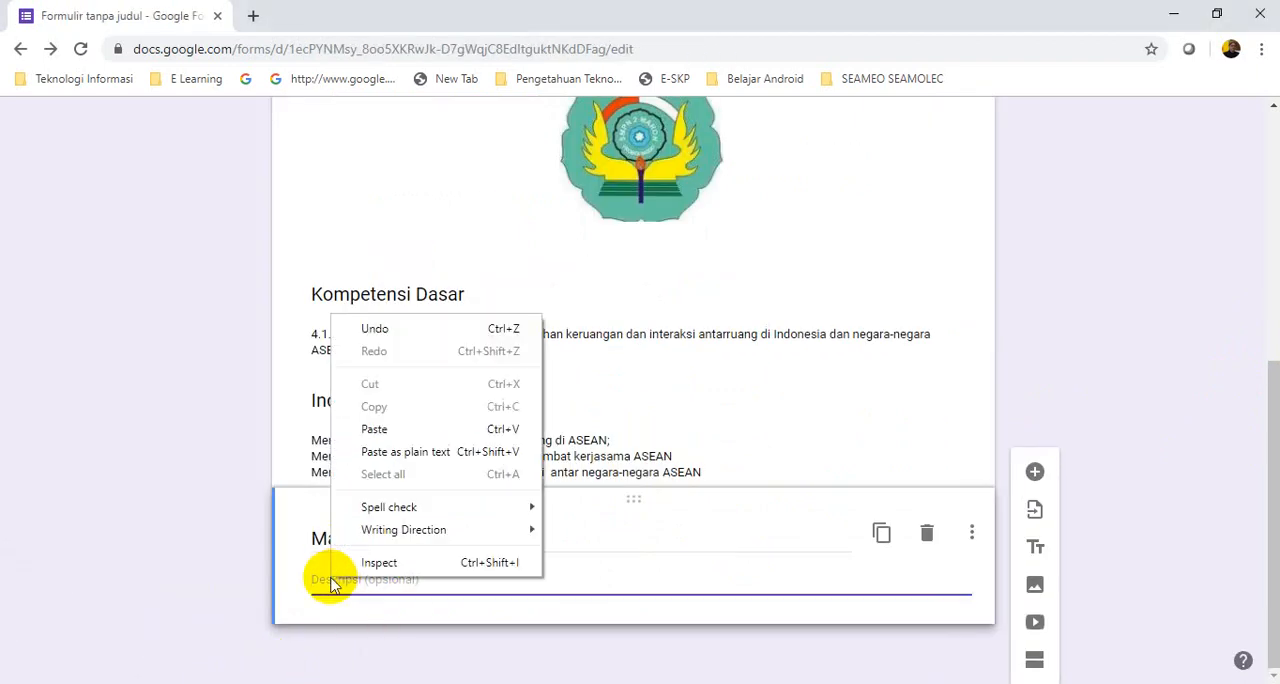
click(375, 429)
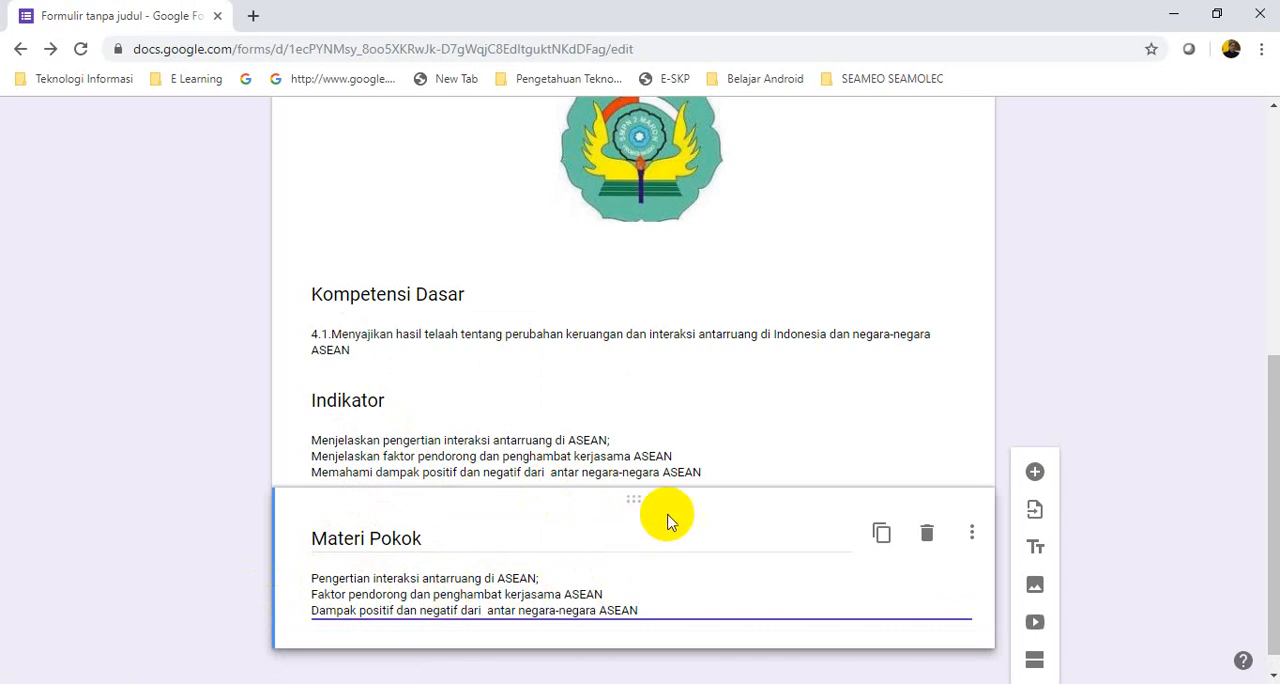
Add a new section after the Materi Pokok item and start editing its title
scroll(786, 409, up, 5)
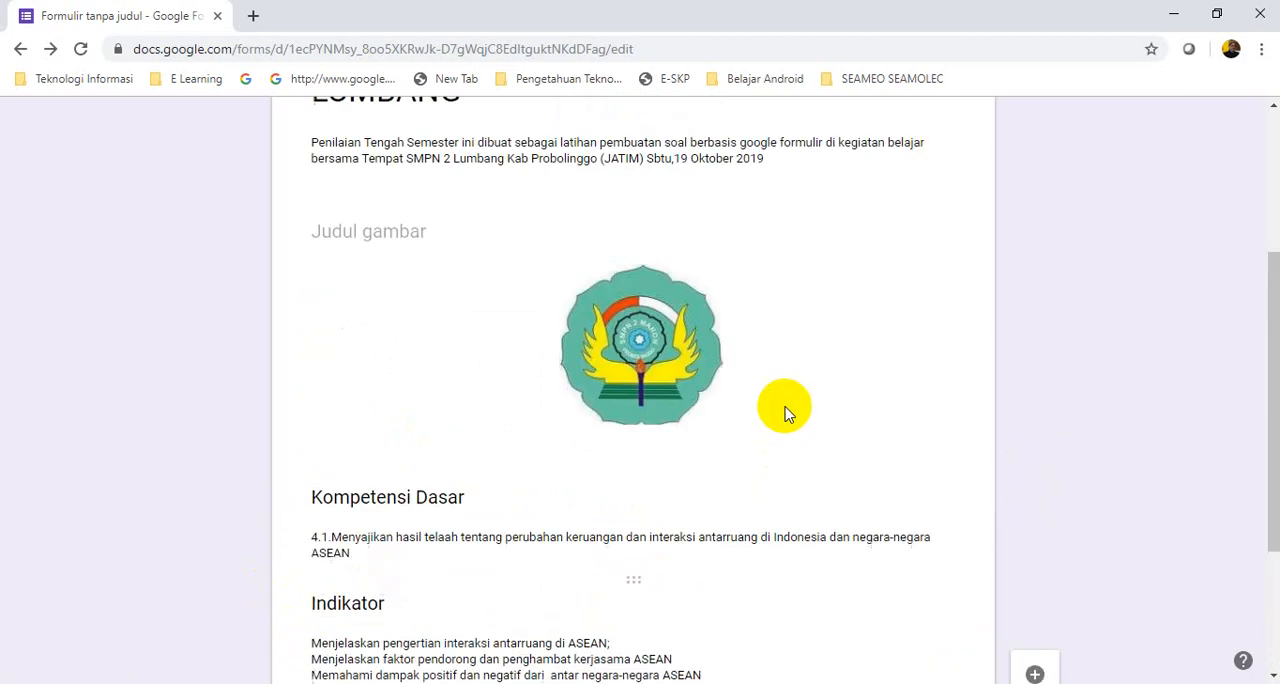
scroll(792, 404, down, 6)
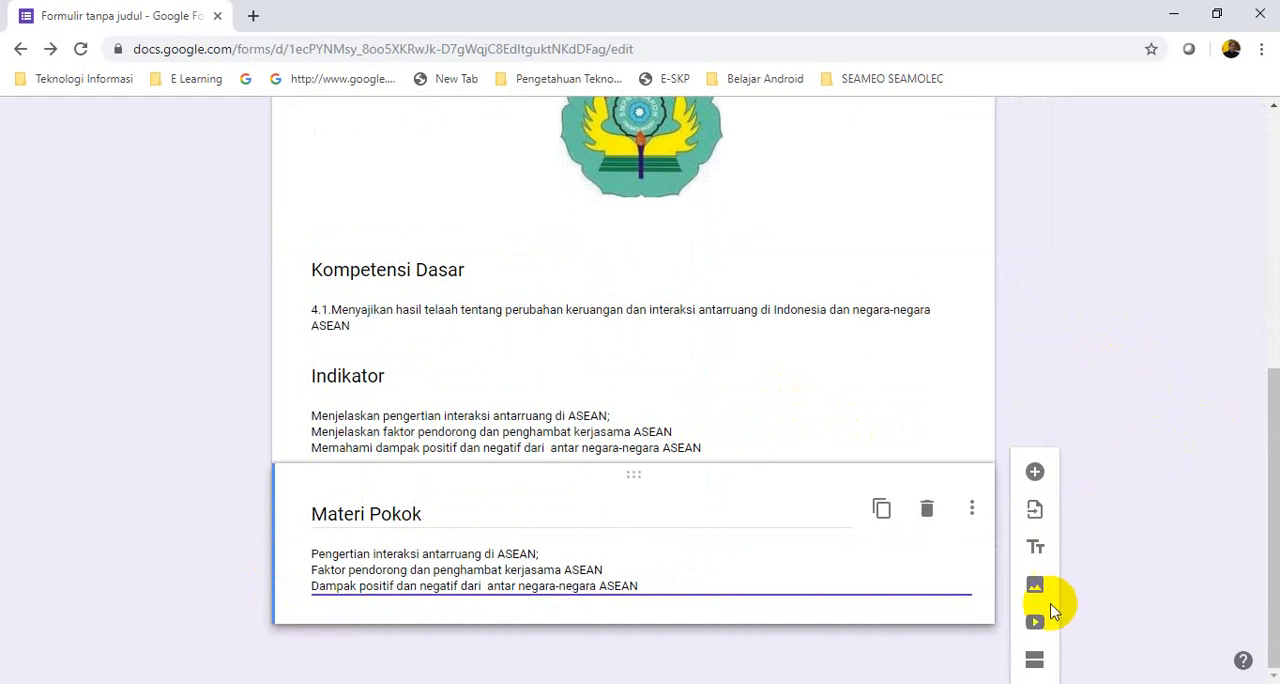
click(1033, 662)
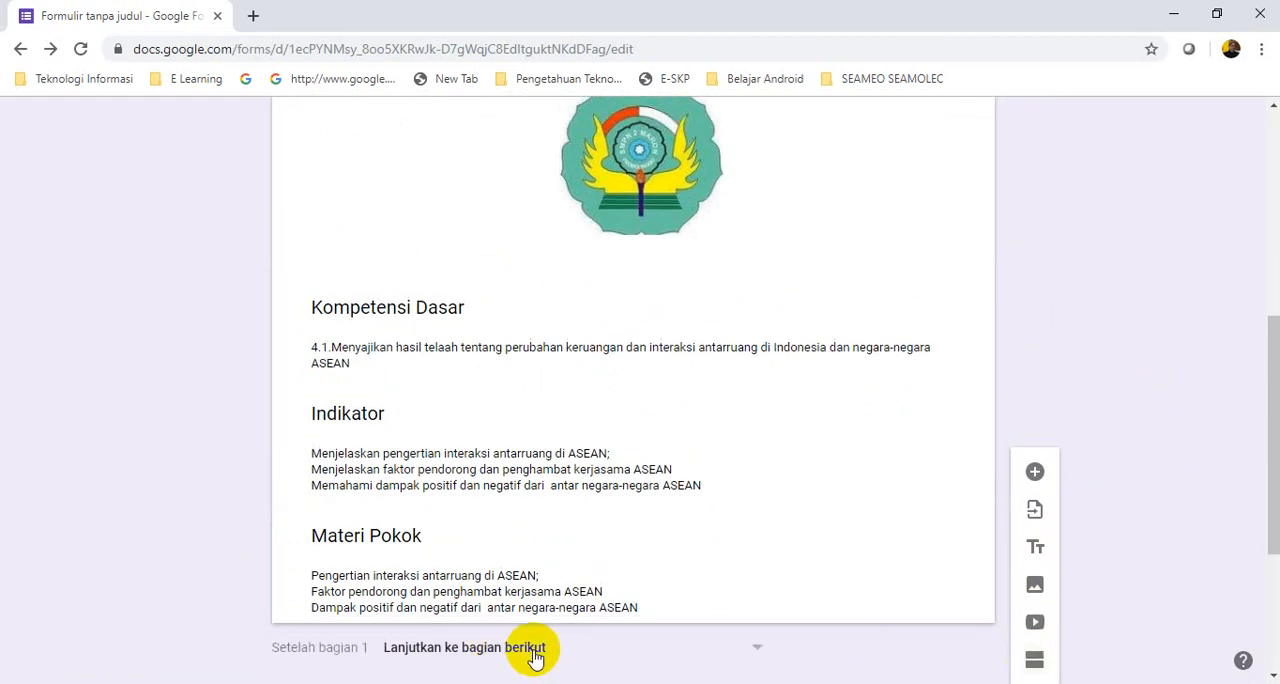
drag(1263, 343, 1270, 470)
scroll(1268, 473, down, 2)
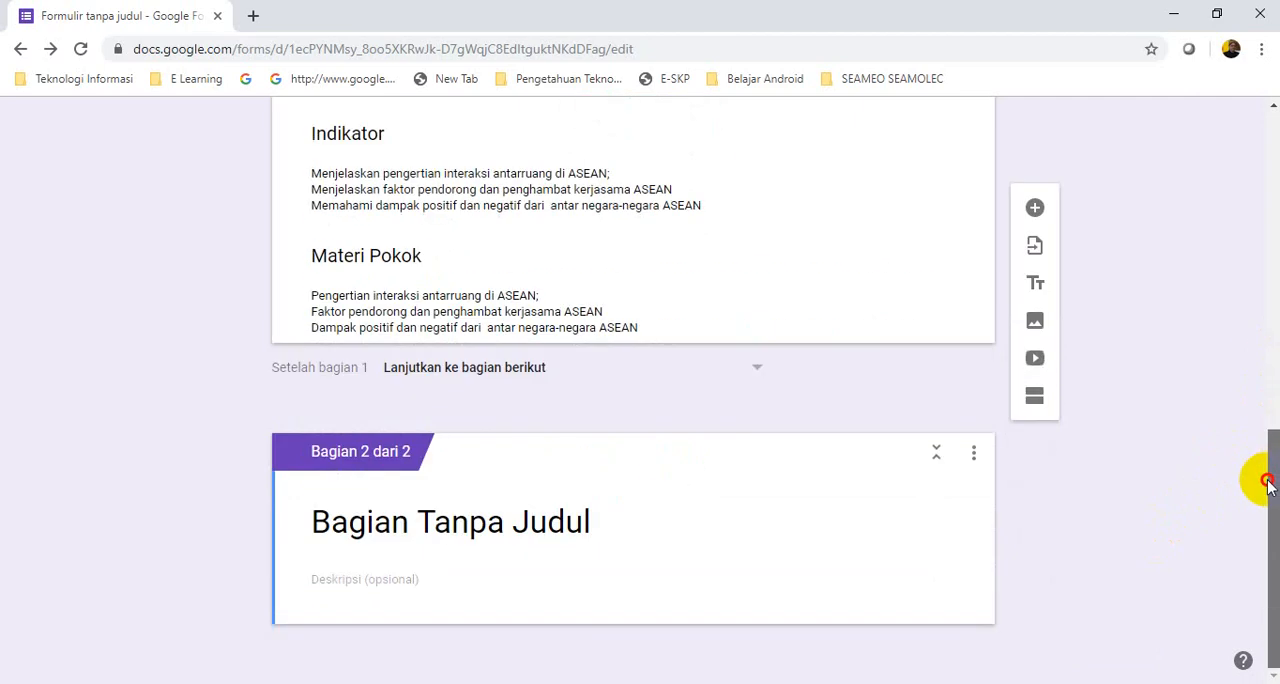
click(314, 524)
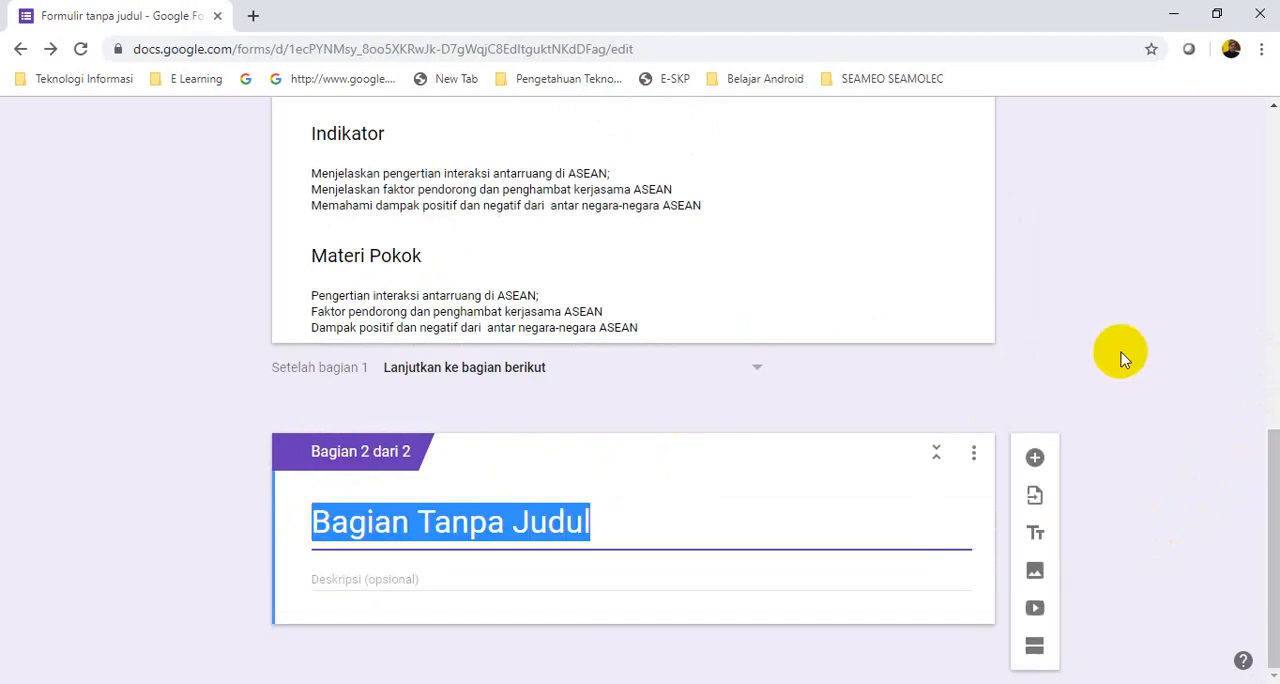
text(NA)
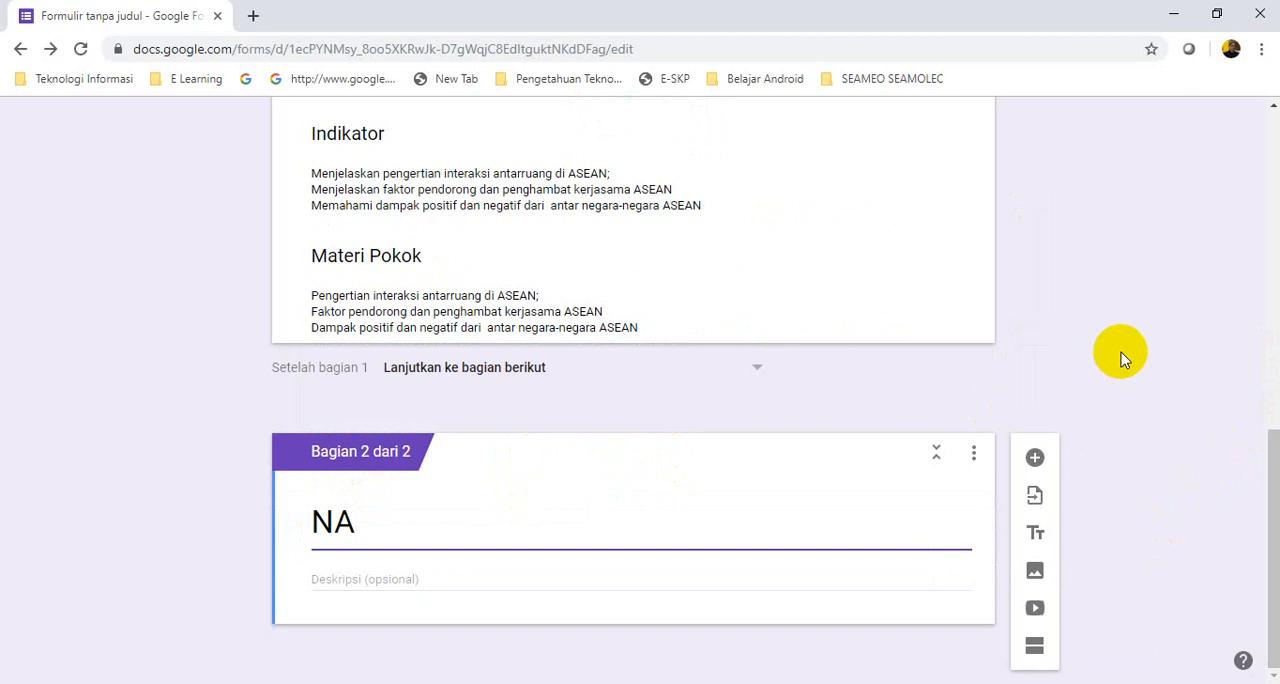
key(BackSpace)
key(BackSpace)
text(SOAL)
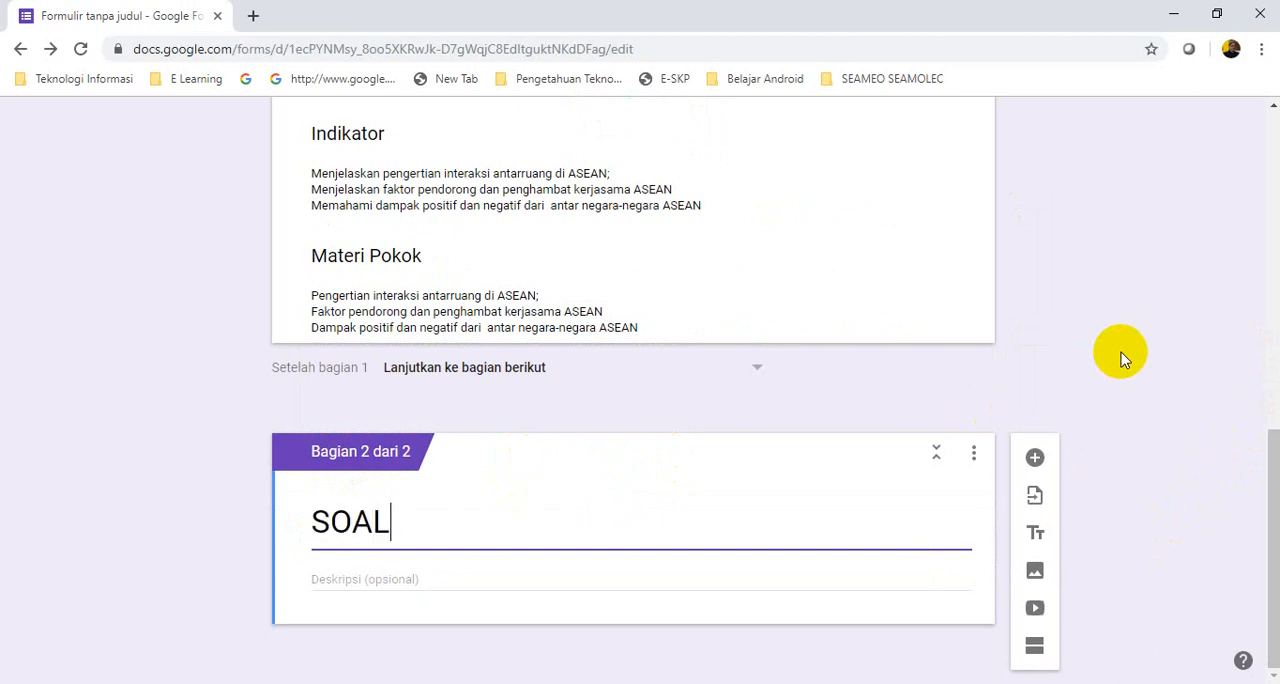
key(BackSpace)
key(BackSpace)
key(BackSpace)
key(BackSpace)
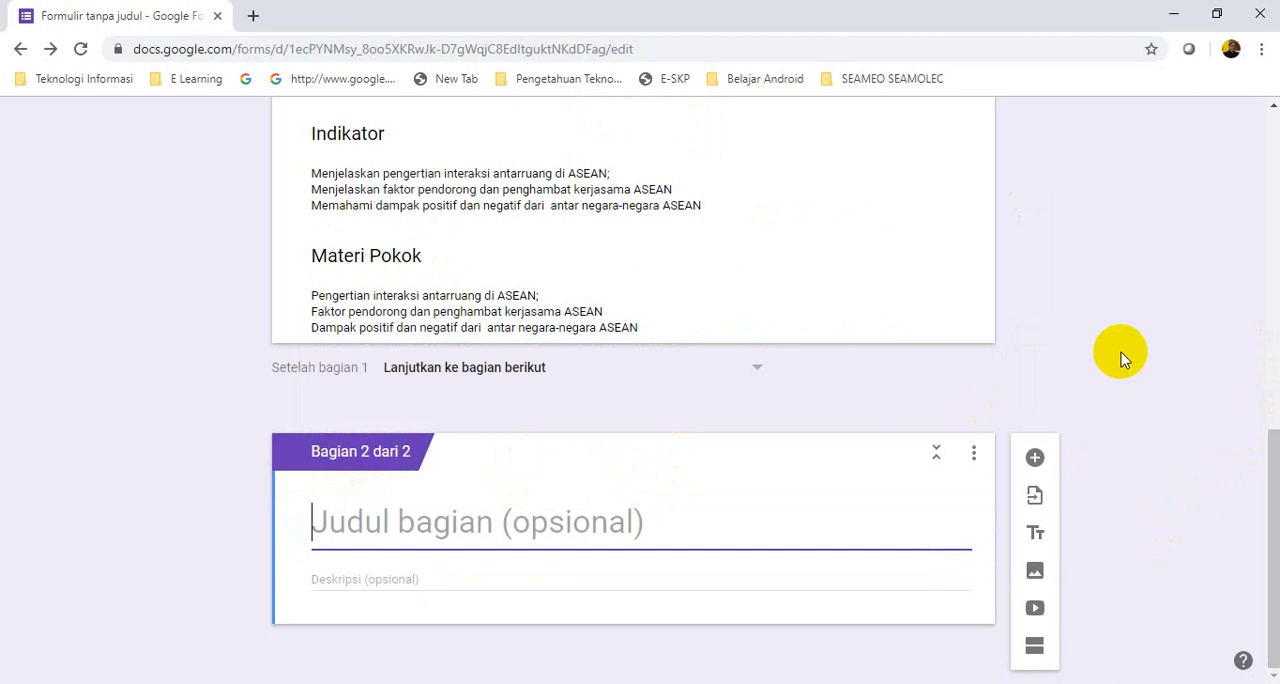
Title the second section "Naskah Soal"
text(Na)
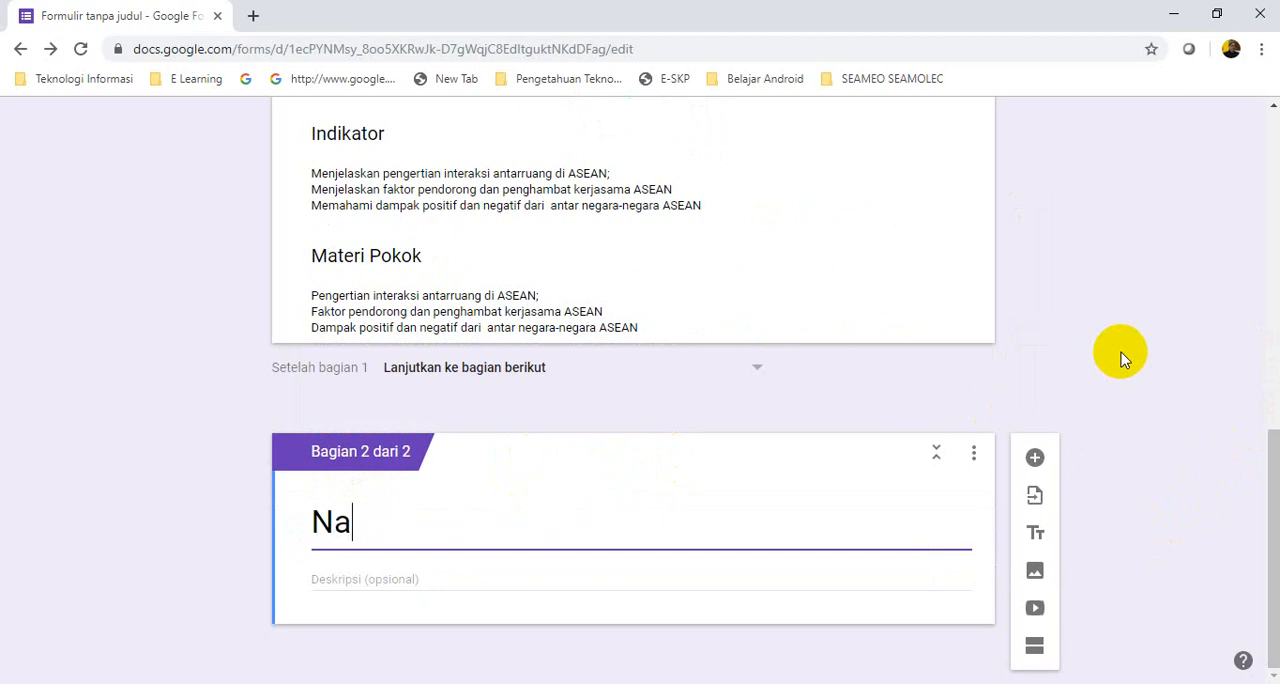
text(skah Soal)
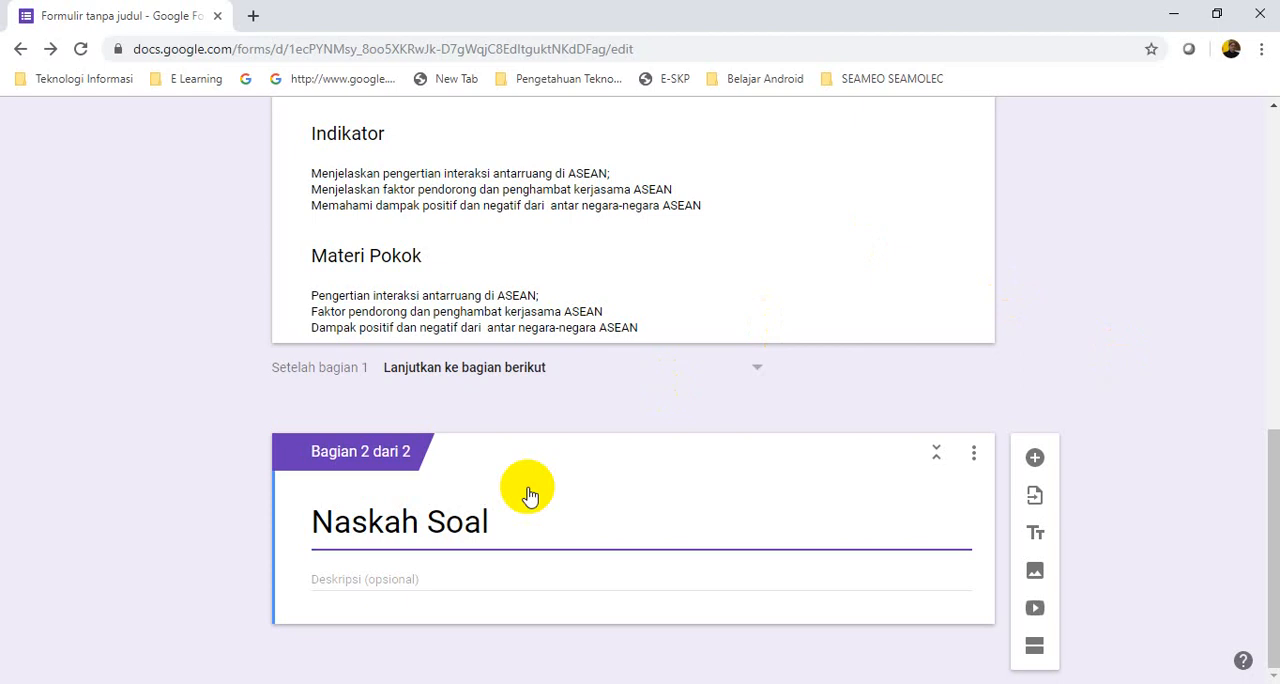
Start the Naskah Soal description with "Petunjuk:" and the line "1. Isilah Nama & Kelasmu masing-masin dibawah ini."
click(381, 575)
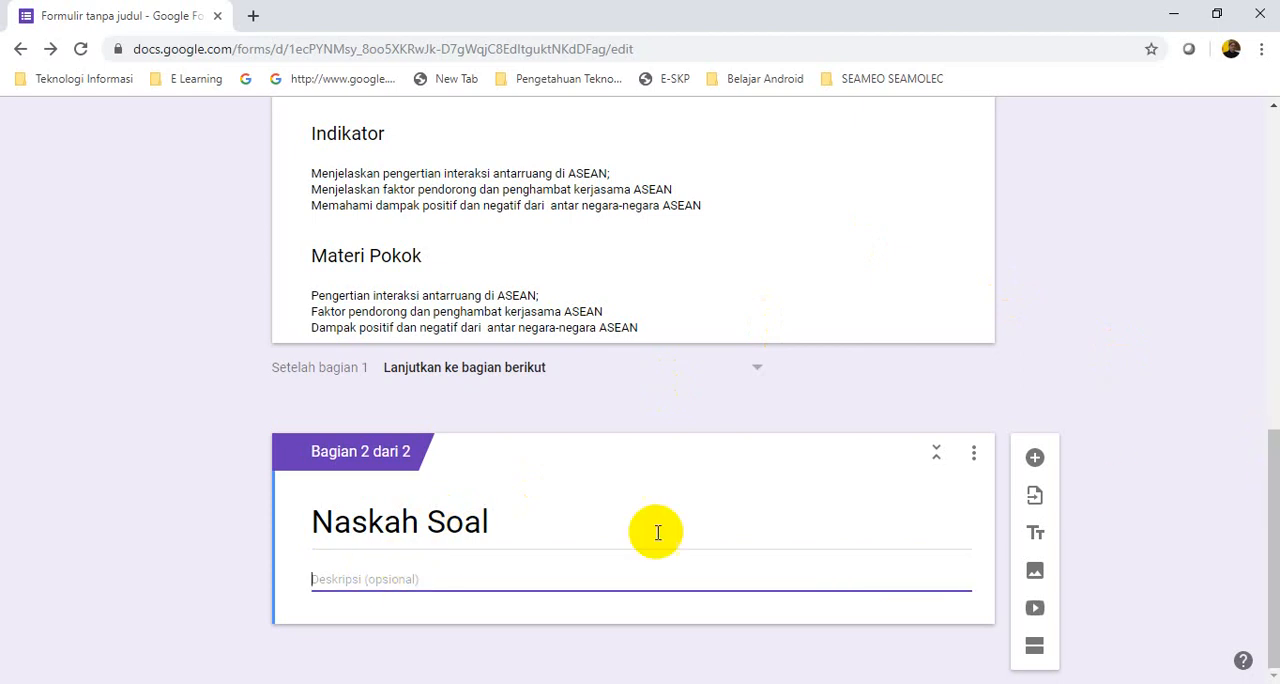
text(Petunjuk:)
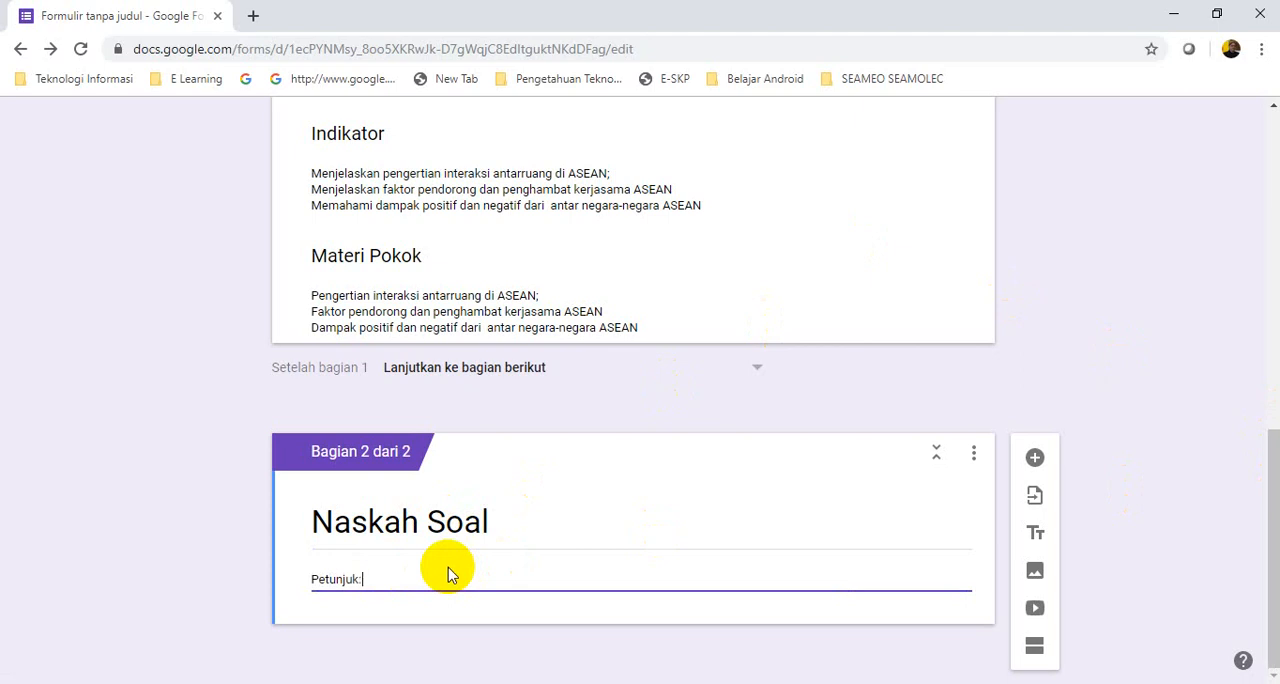
key(Return)
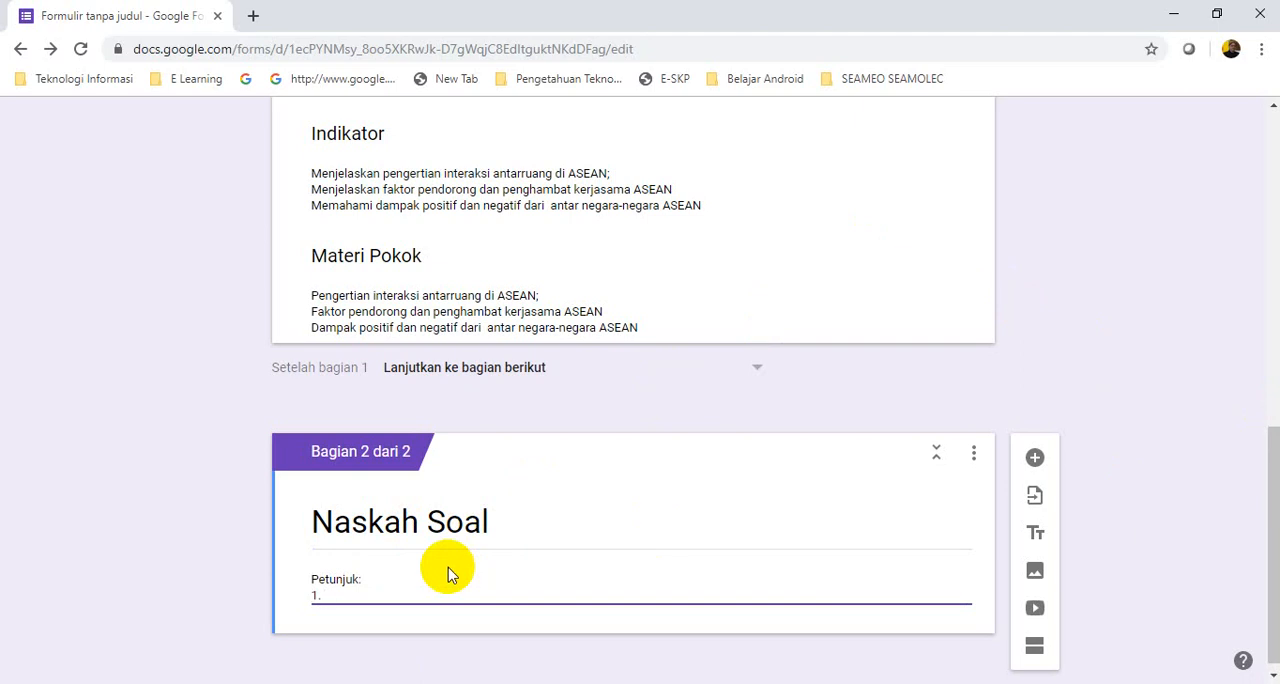
text(1. Isilah Nama & Kelasmu masing)
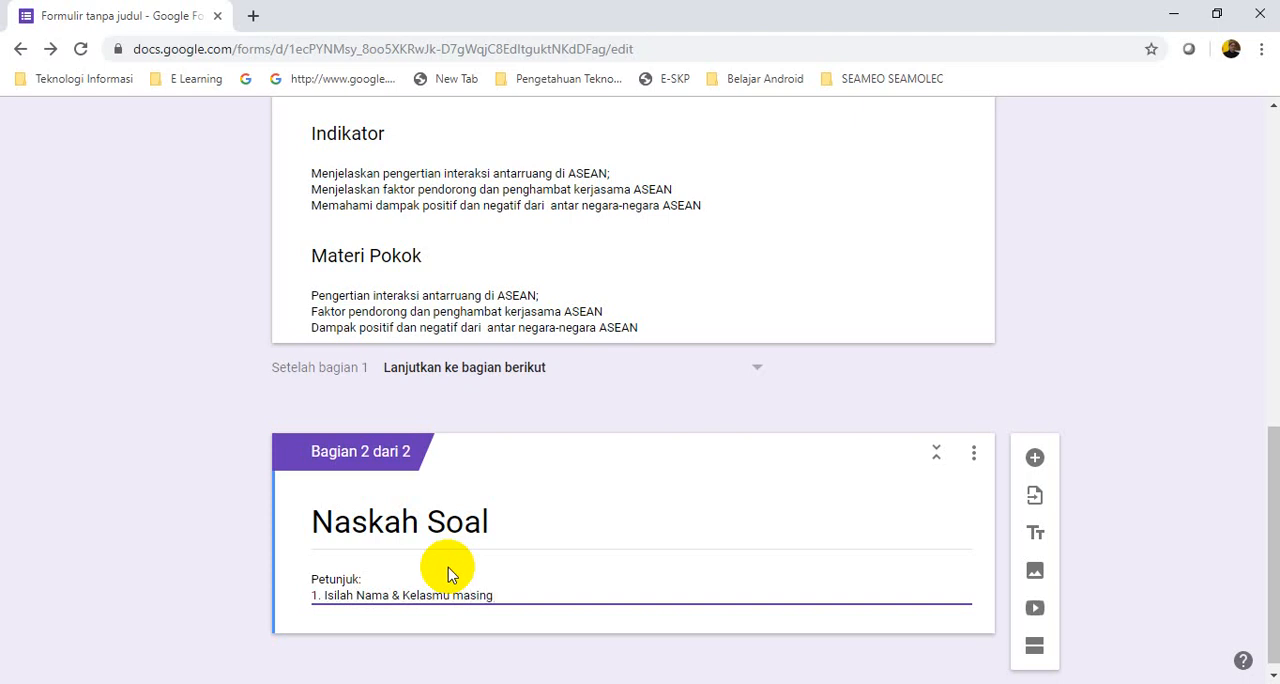
text(-masin dibawah ini.)
key(Return)
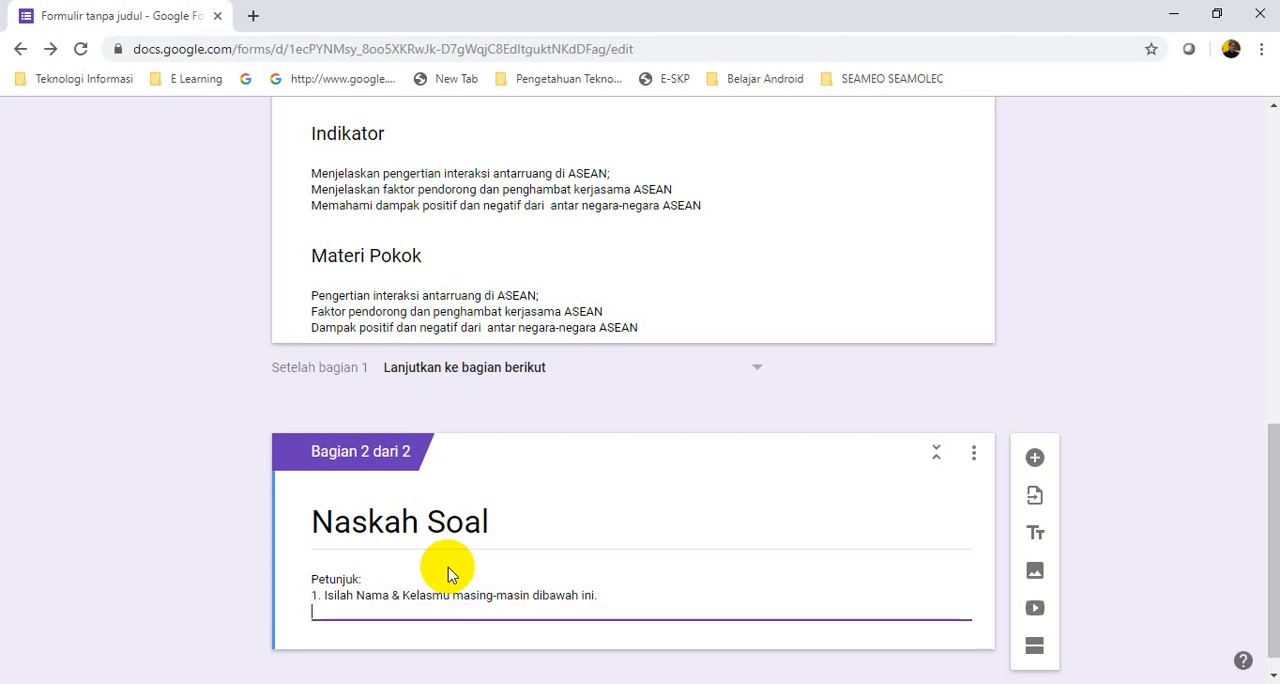
Add the instruction line "2. Jawablah pertanyaan dibawah ini, dengan cara klik pada opsi jawaban yang paling benar."
text(2. Jawa)
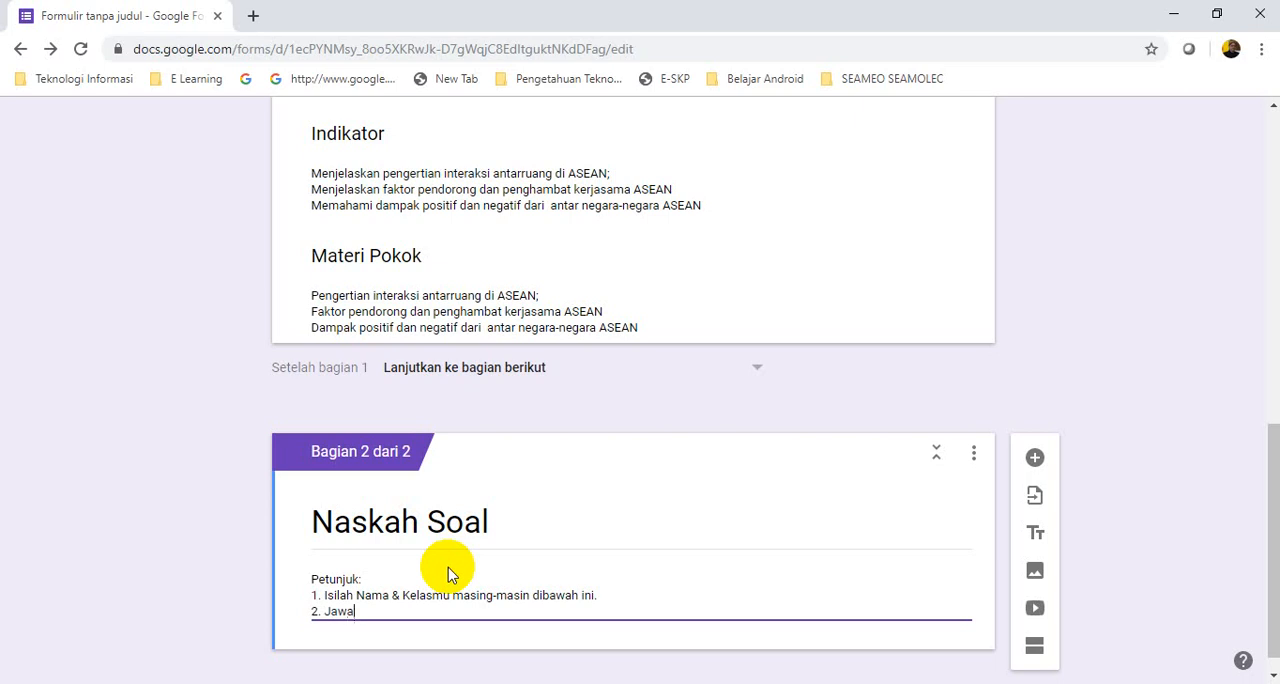
text(blah pertanyaan dibawah ini, )
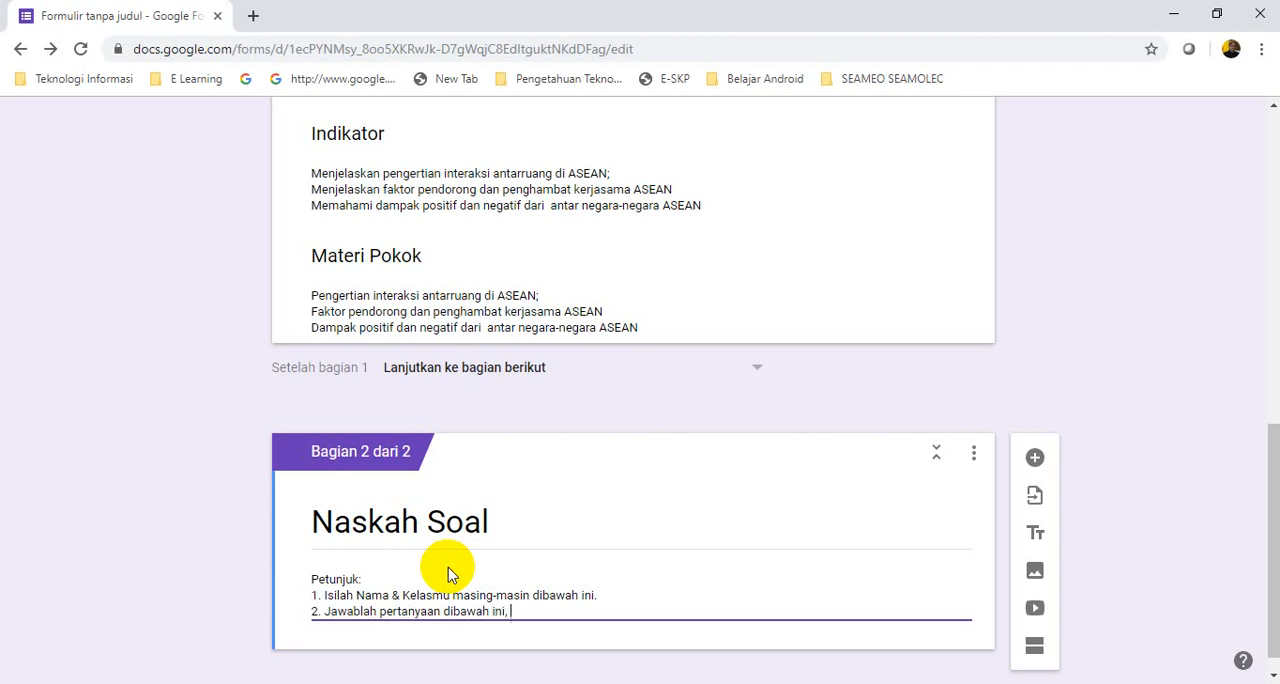
text(dengan cara klik pada)
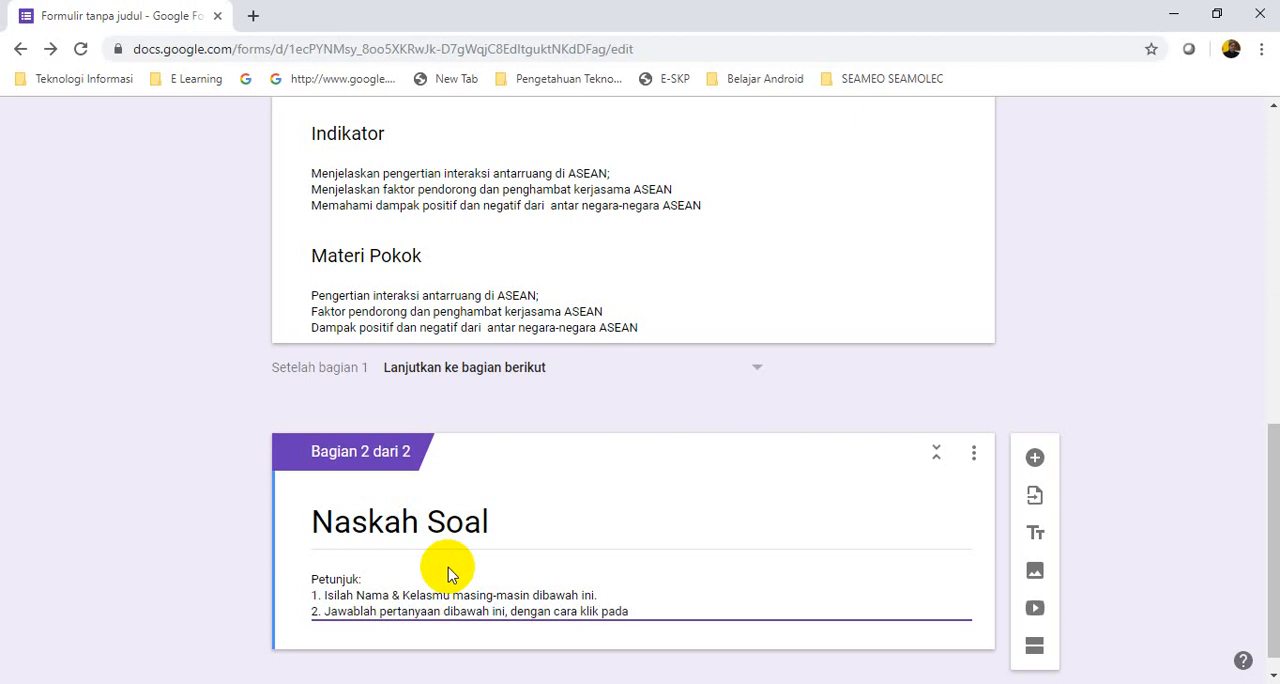
text( opsi jawaban yang paling benar.)
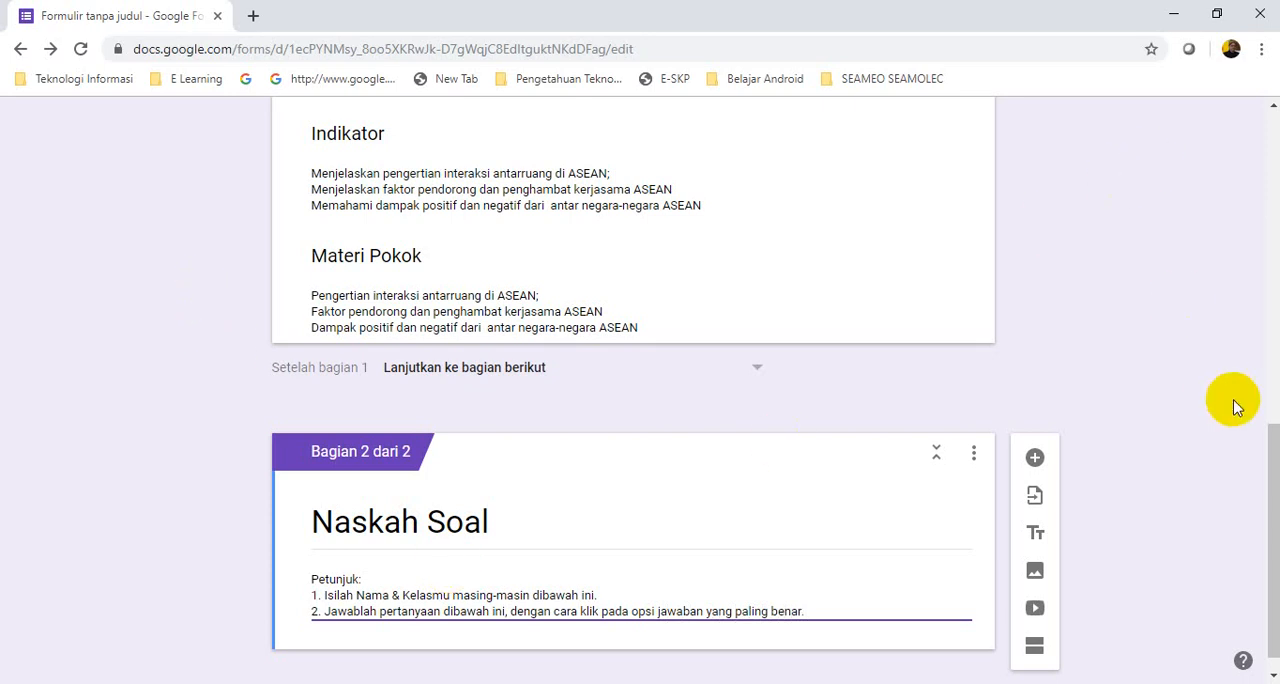
Add a title and description item below the Naskah Soal instructions and title it "Nama:"
drag(1276, 449, 1257, 512)
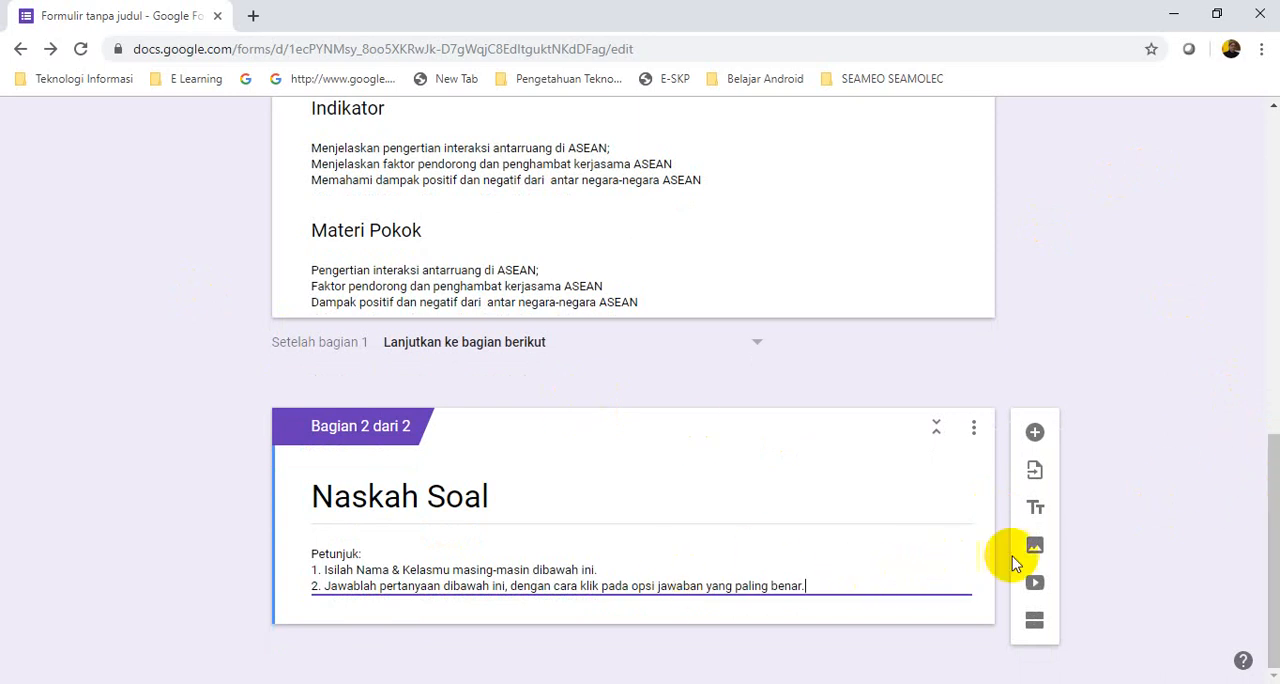
click(1037, 510)
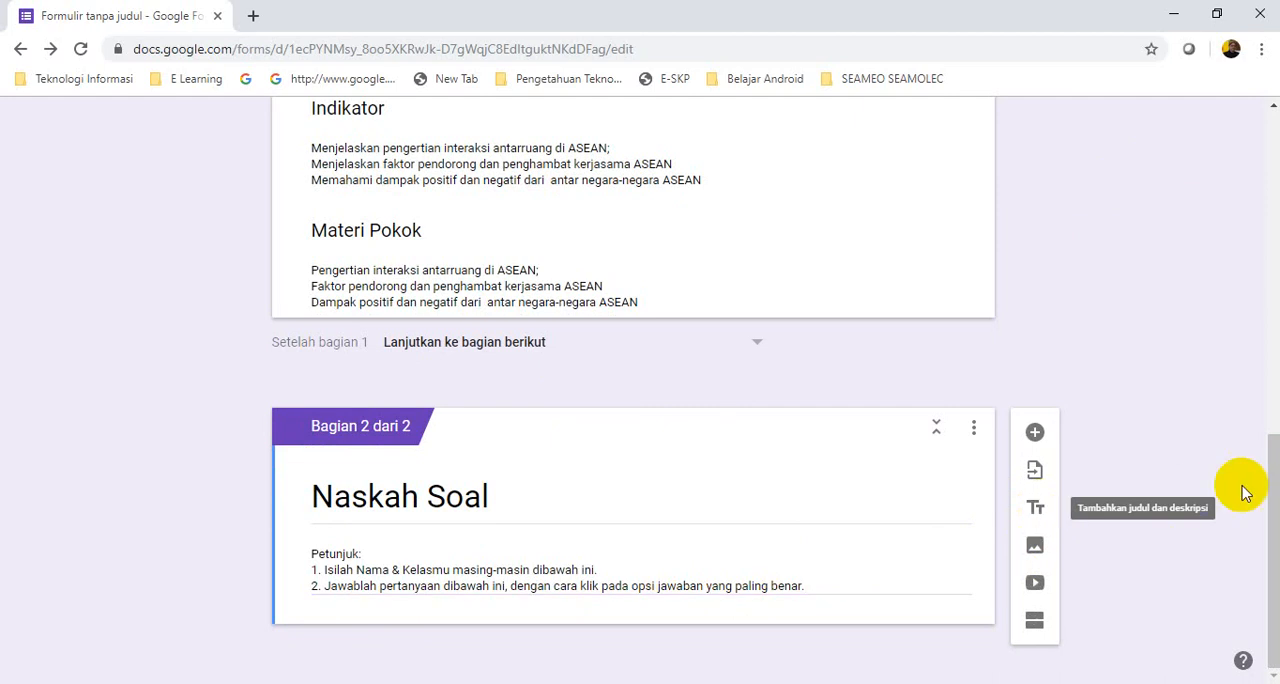
drag(1273, 455, 1262, 506)
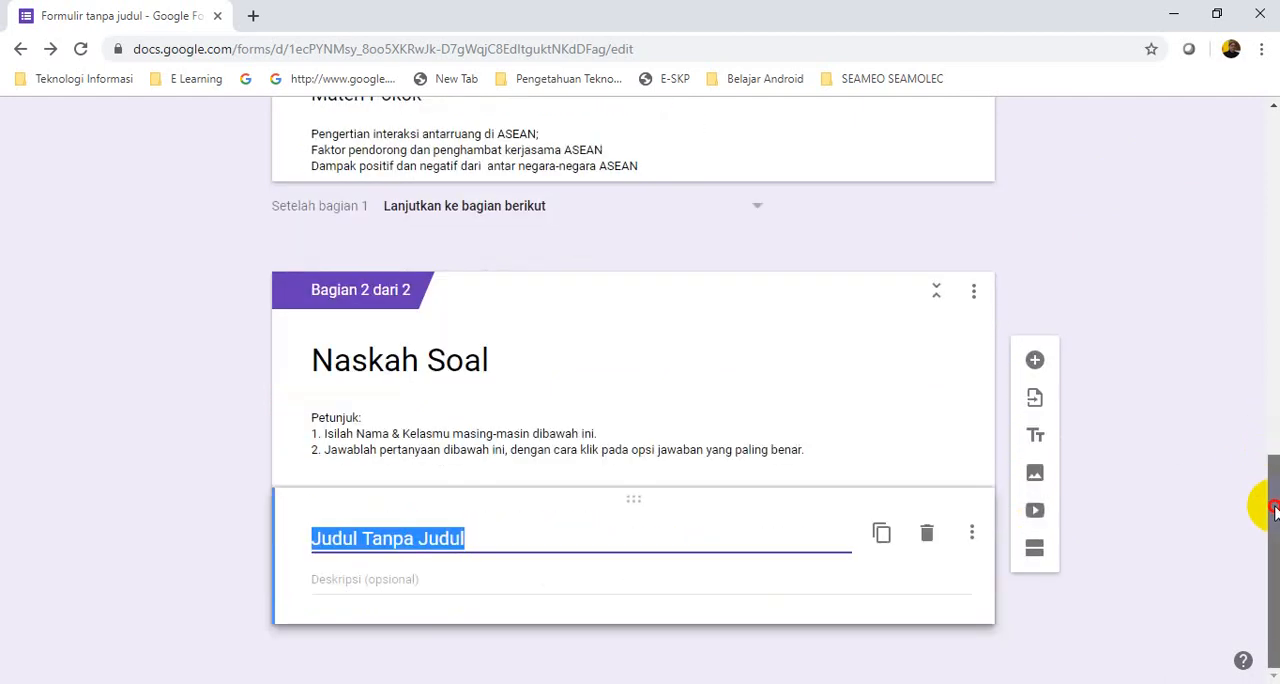
text(Nama:)
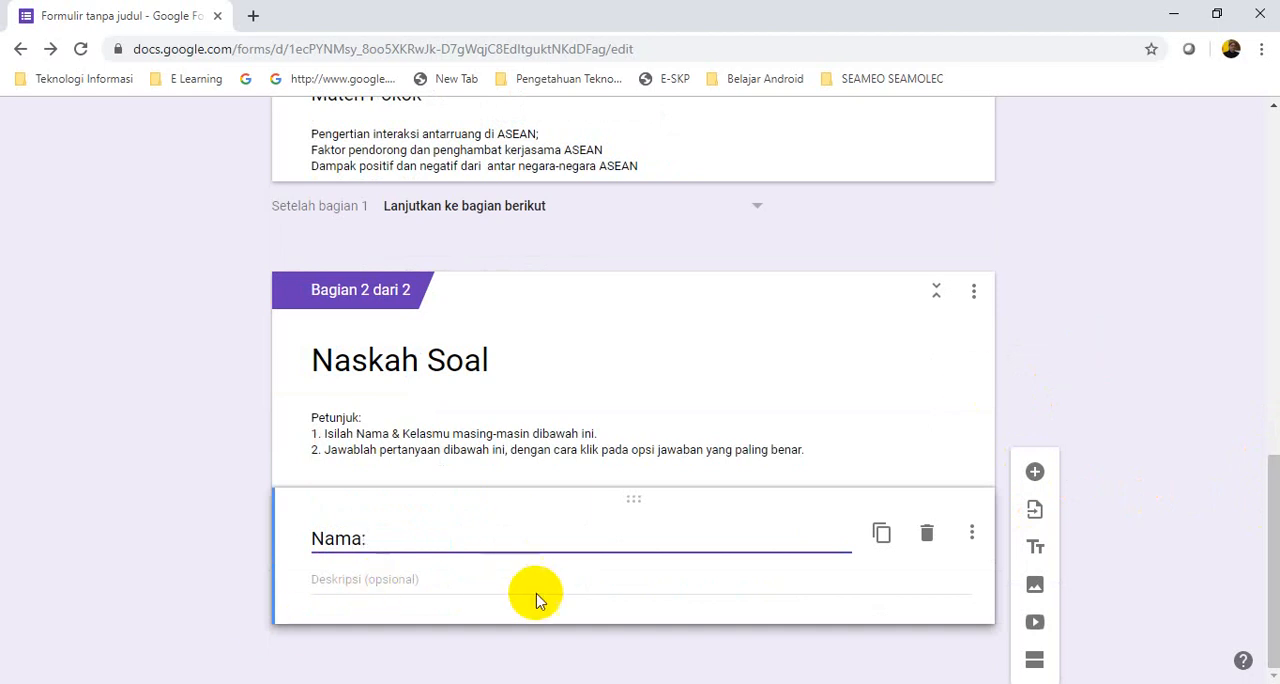
click(673, 585)
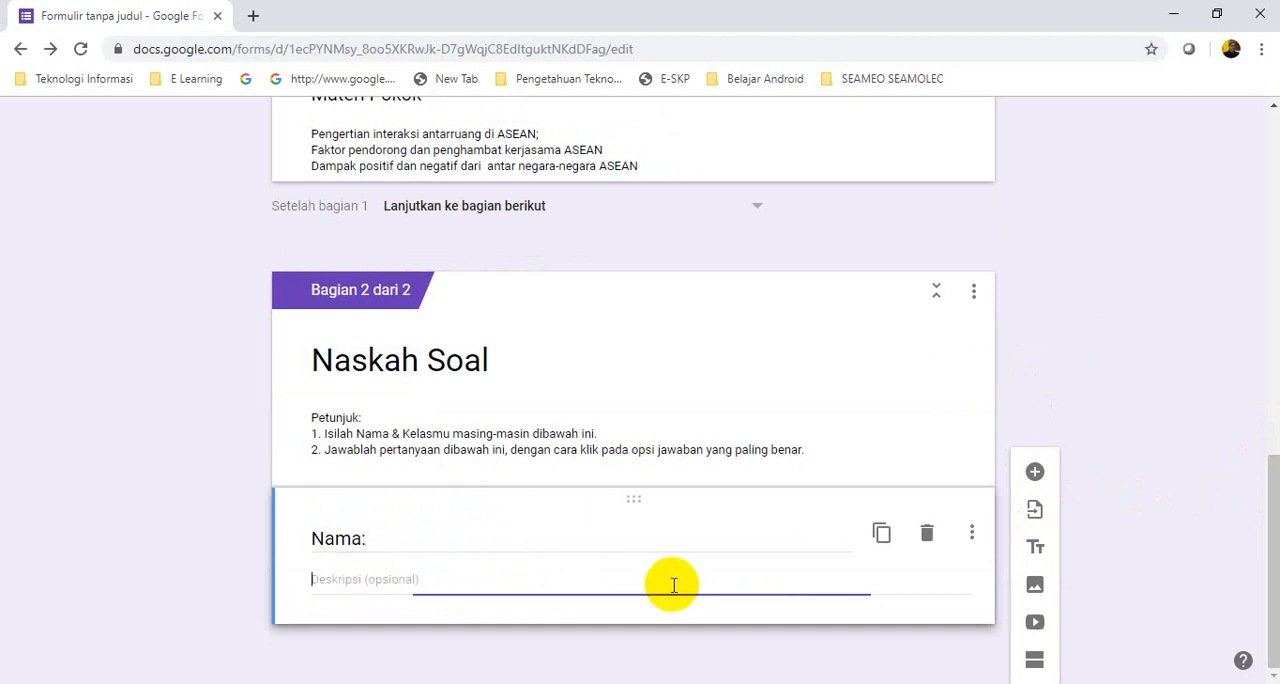
click(971, 533)
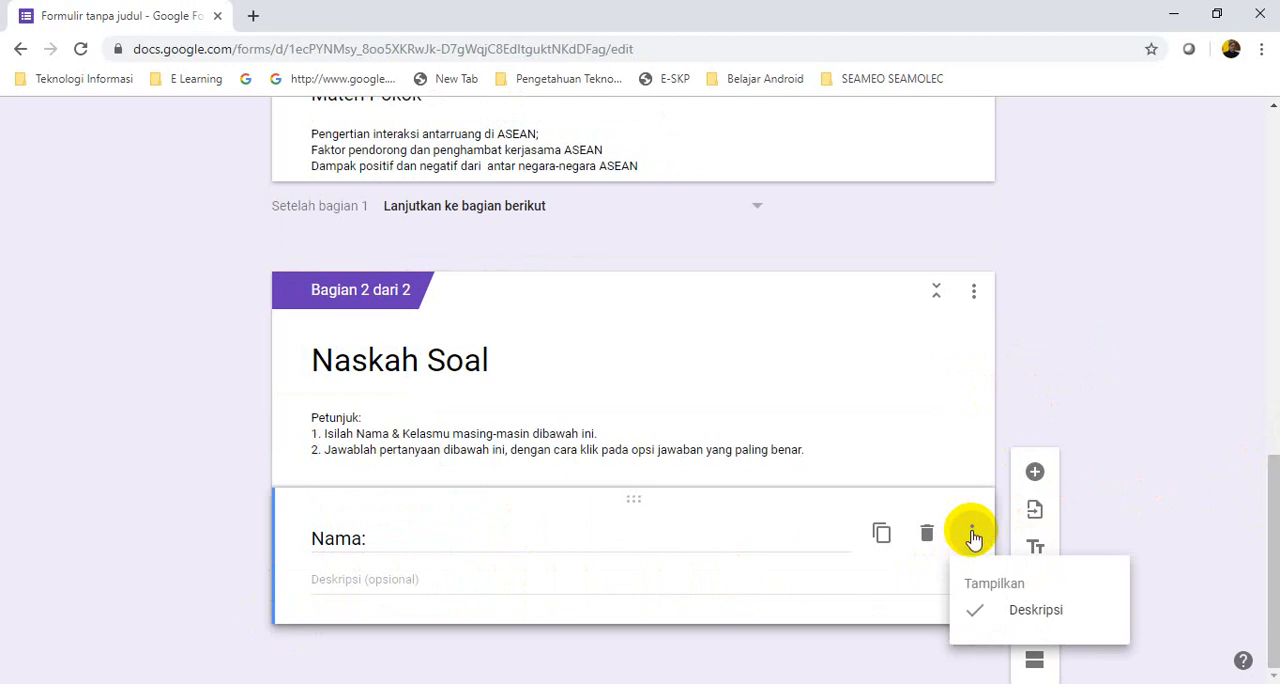
click(534, 580)
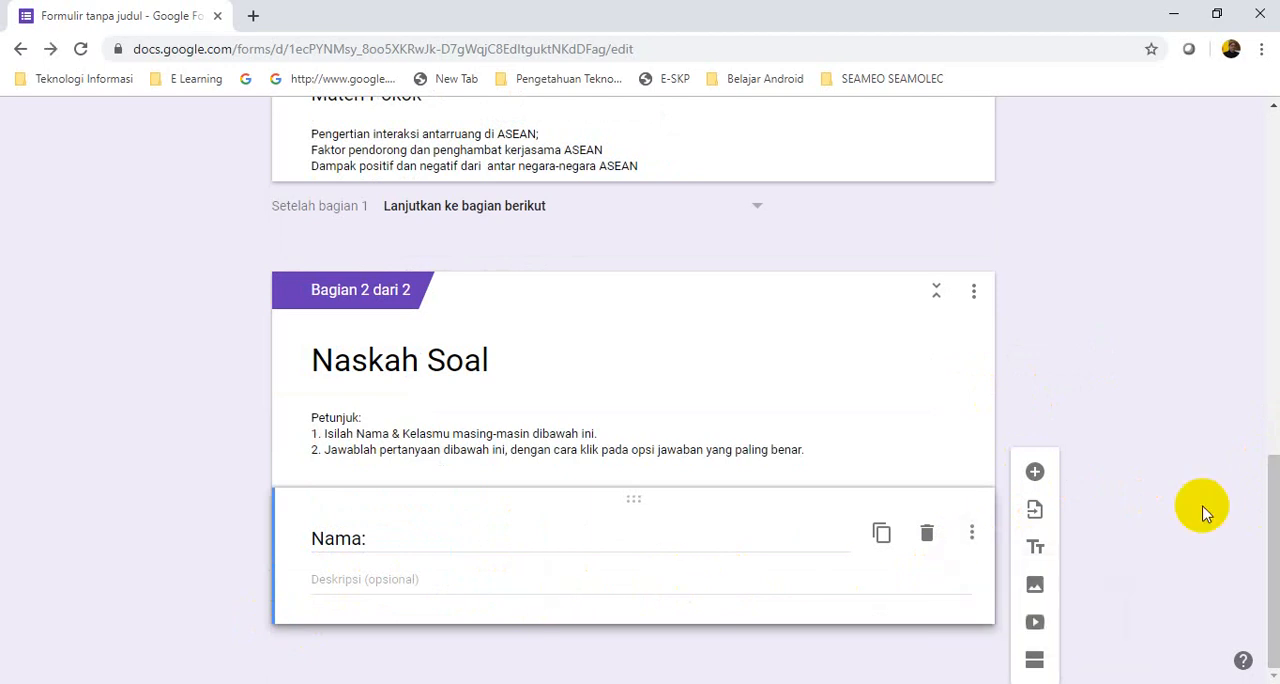
drag(1274, 471, 1260, 515)
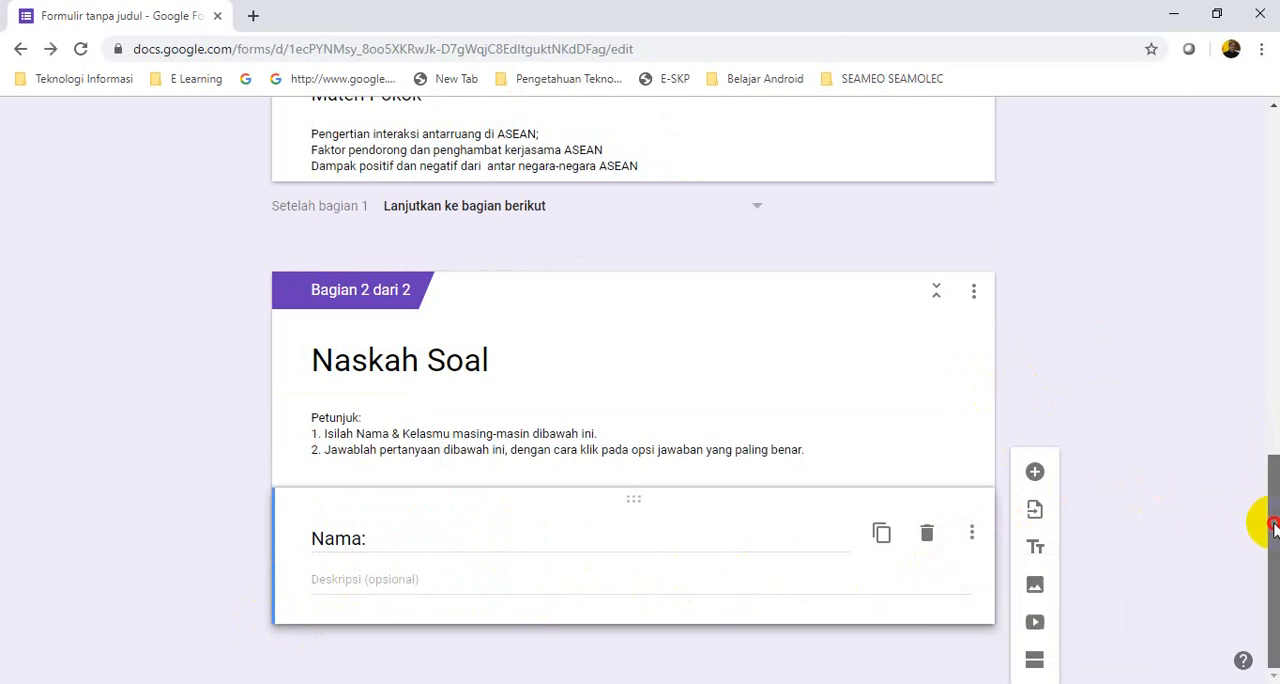
click(434, 582)
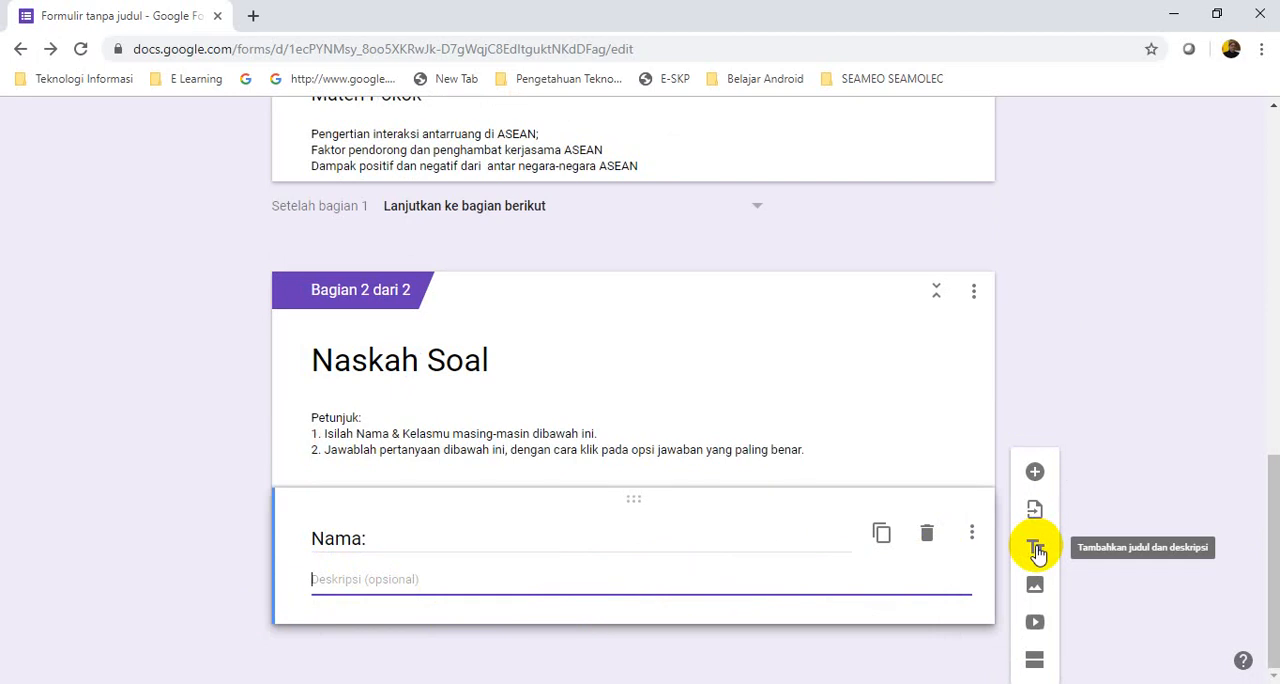
Add another title and description item below Nama and title it "Kelas"
click(1037, 552)
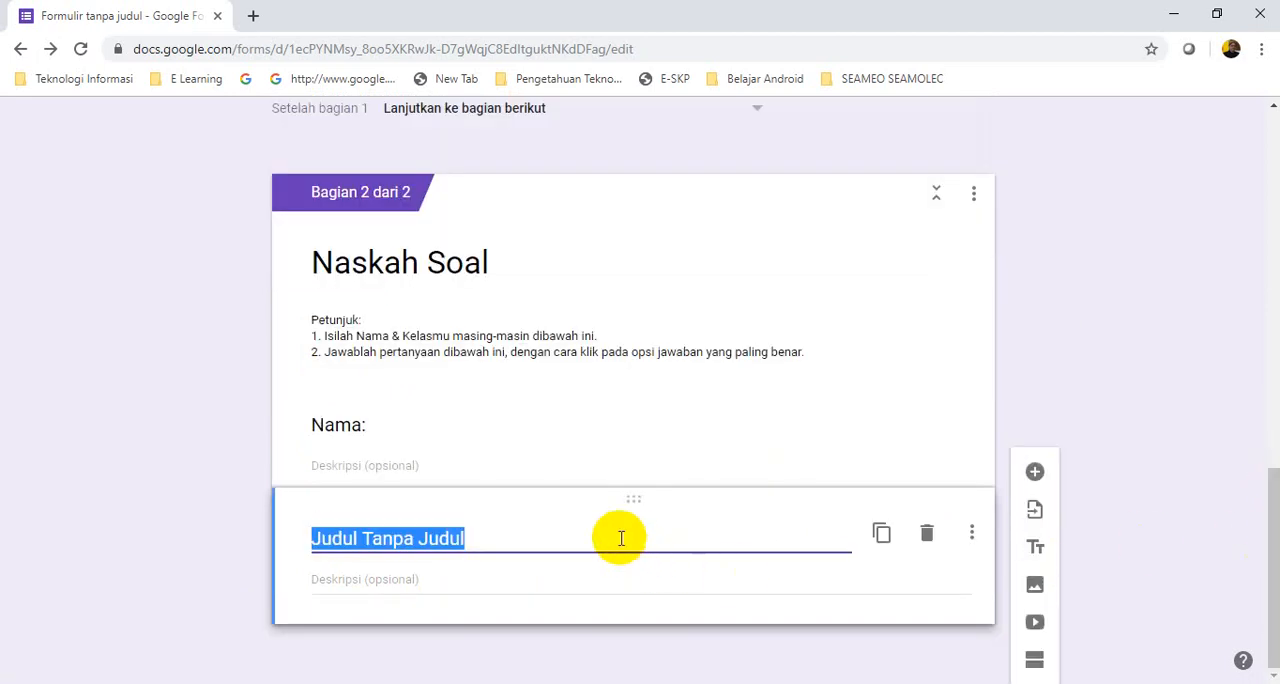
text(Kelas)
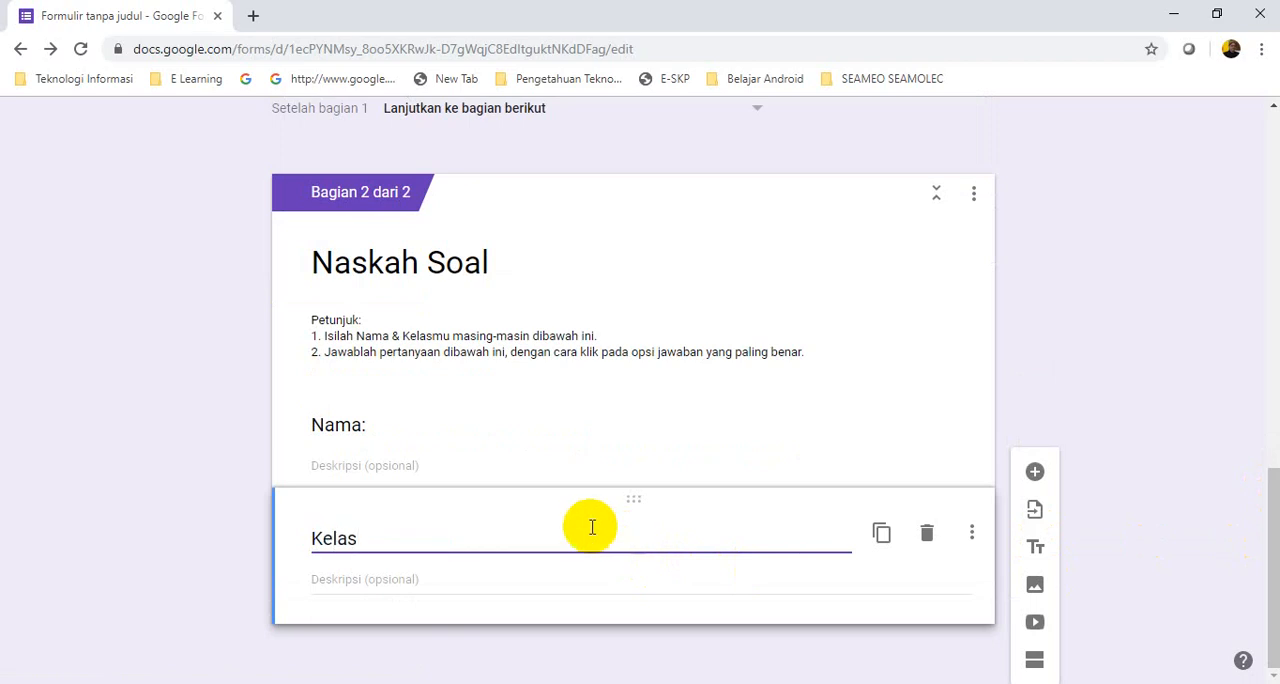
click(616, 579)
Insert a new question directly below the Nama item and delete the Kelas title and description item
click(470, 465)
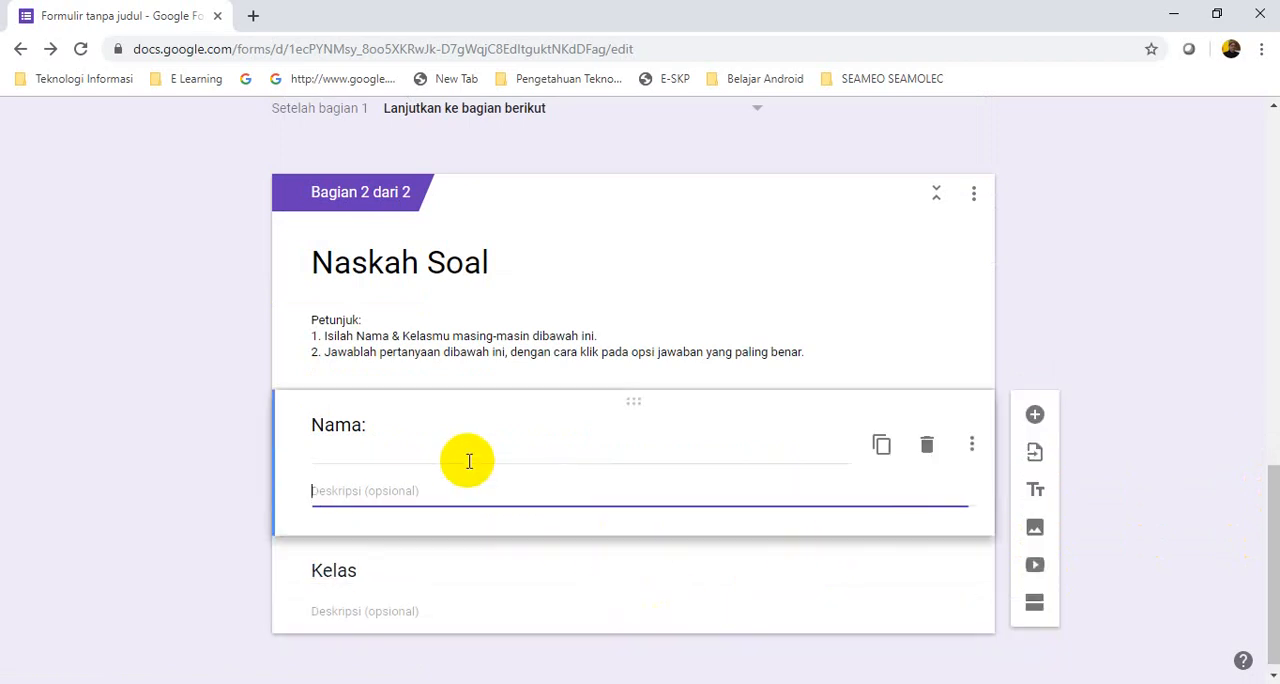
click(1035, 416)
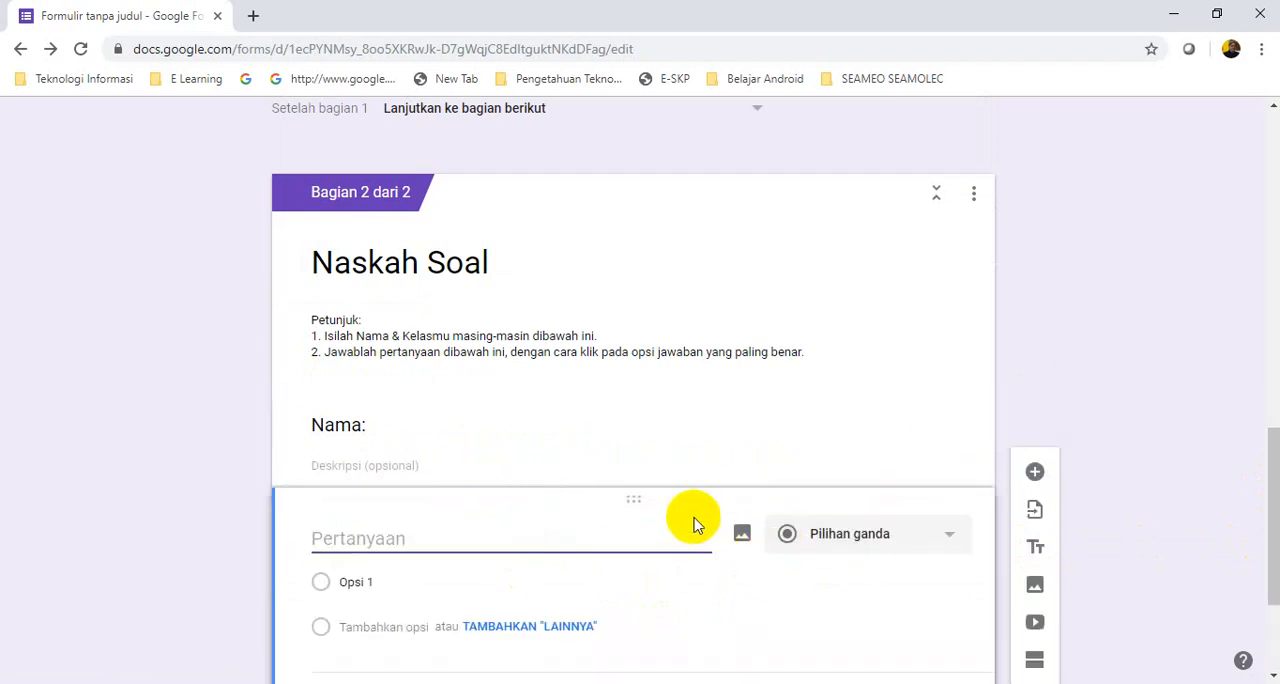
scroll(612, 474, up, 2)
scroll(604, 464, down, 2)
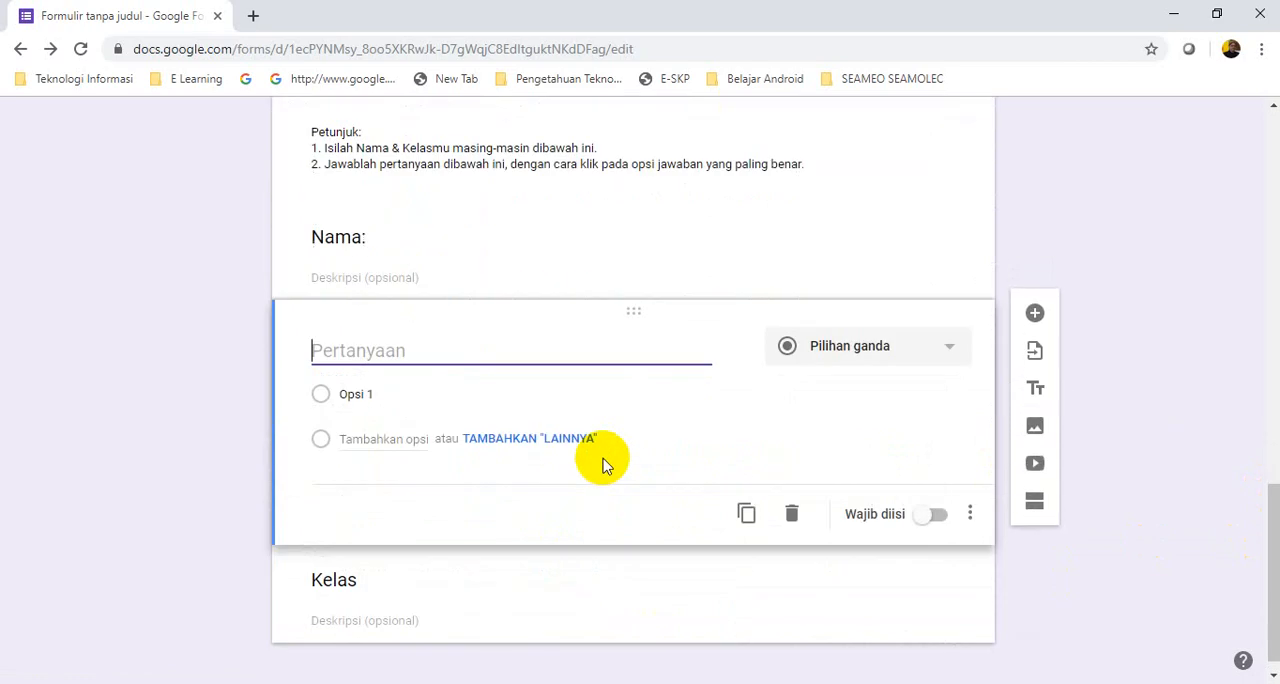
click(457, 606)
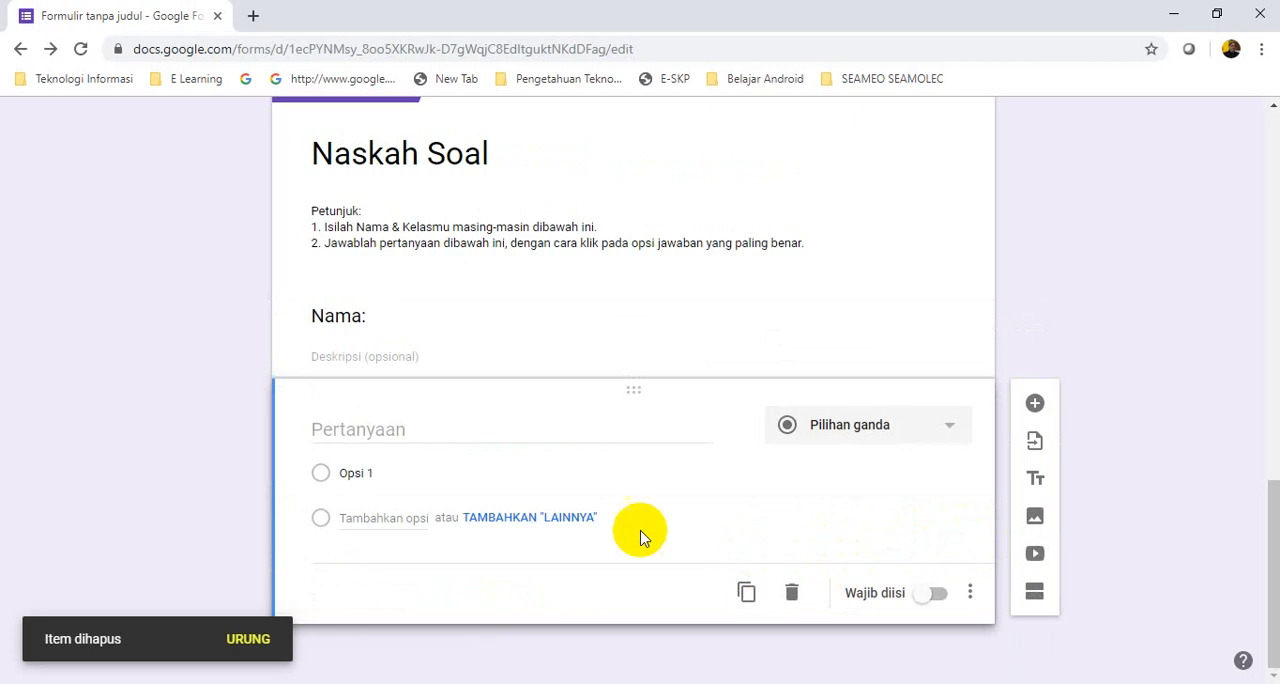
Title the new question "Kelas:" and set its answer type to Drop-down
click(384, 430)
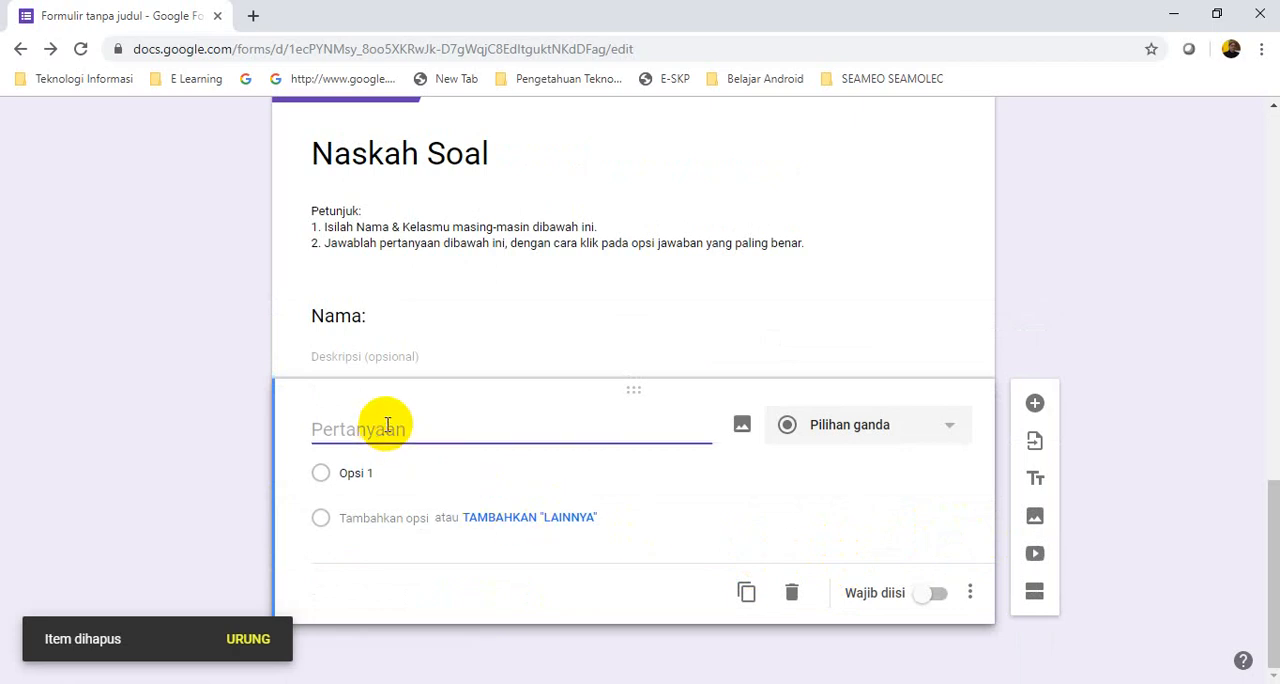
text(Kelas:)
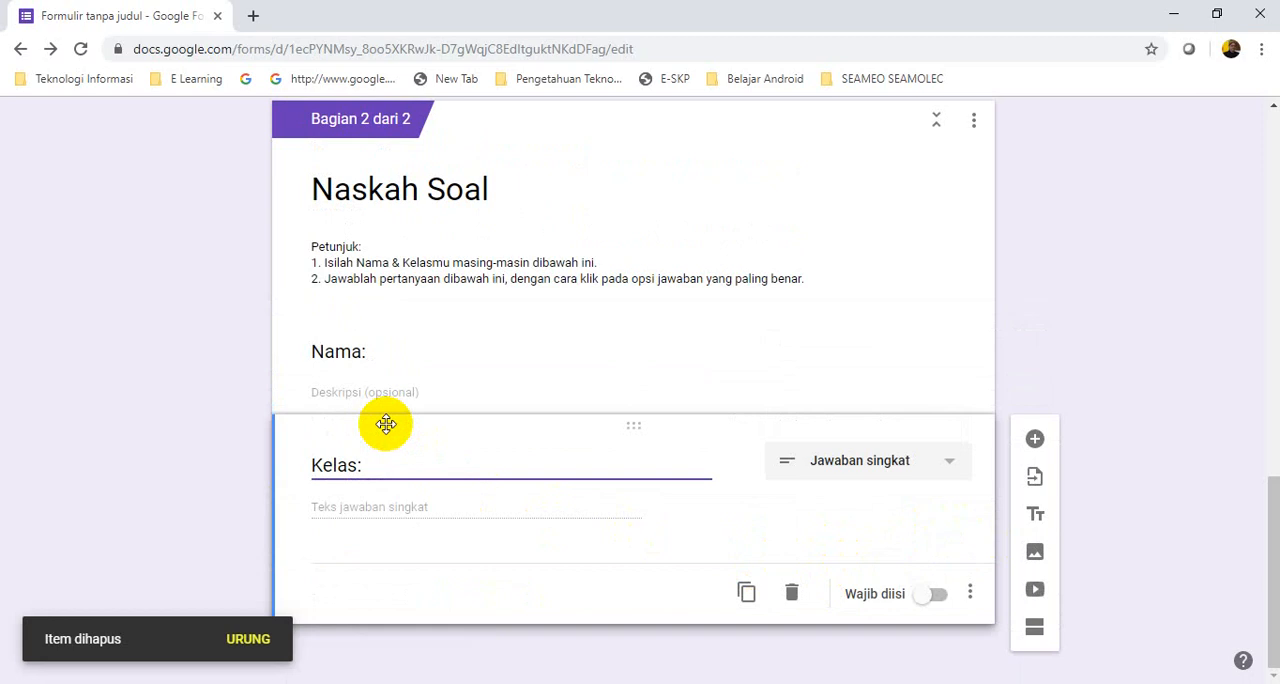
key(BackSpace)
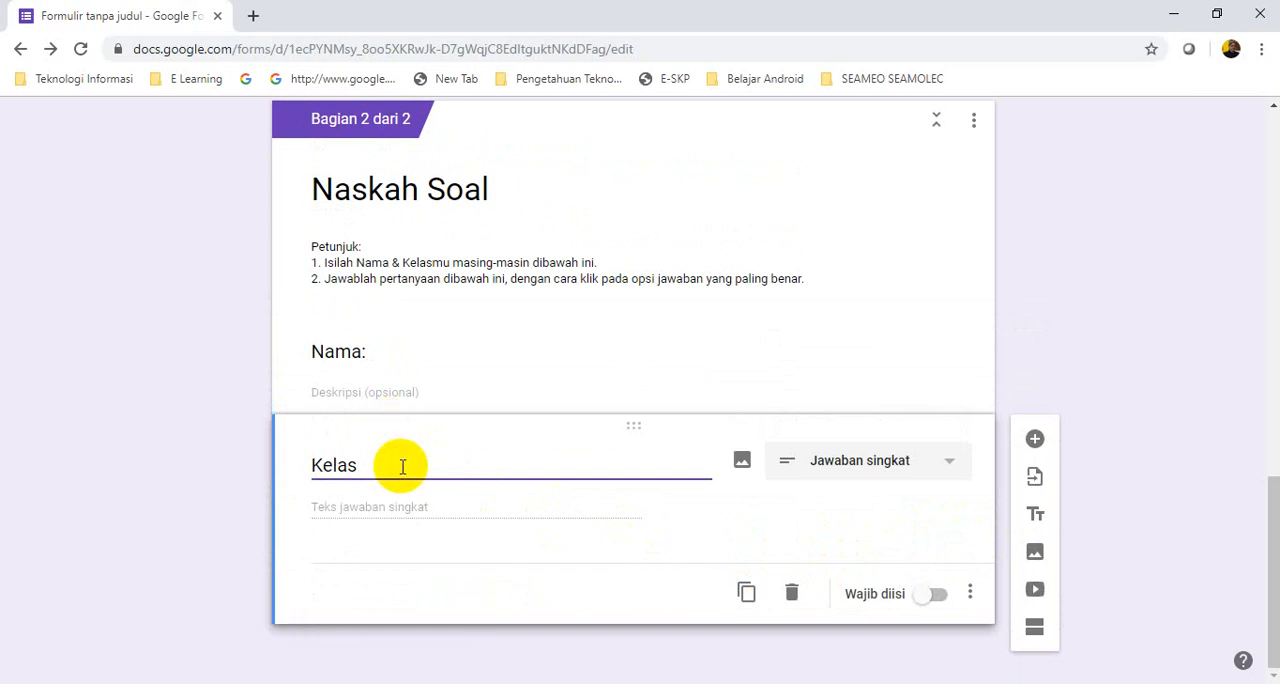
click(950, 468)
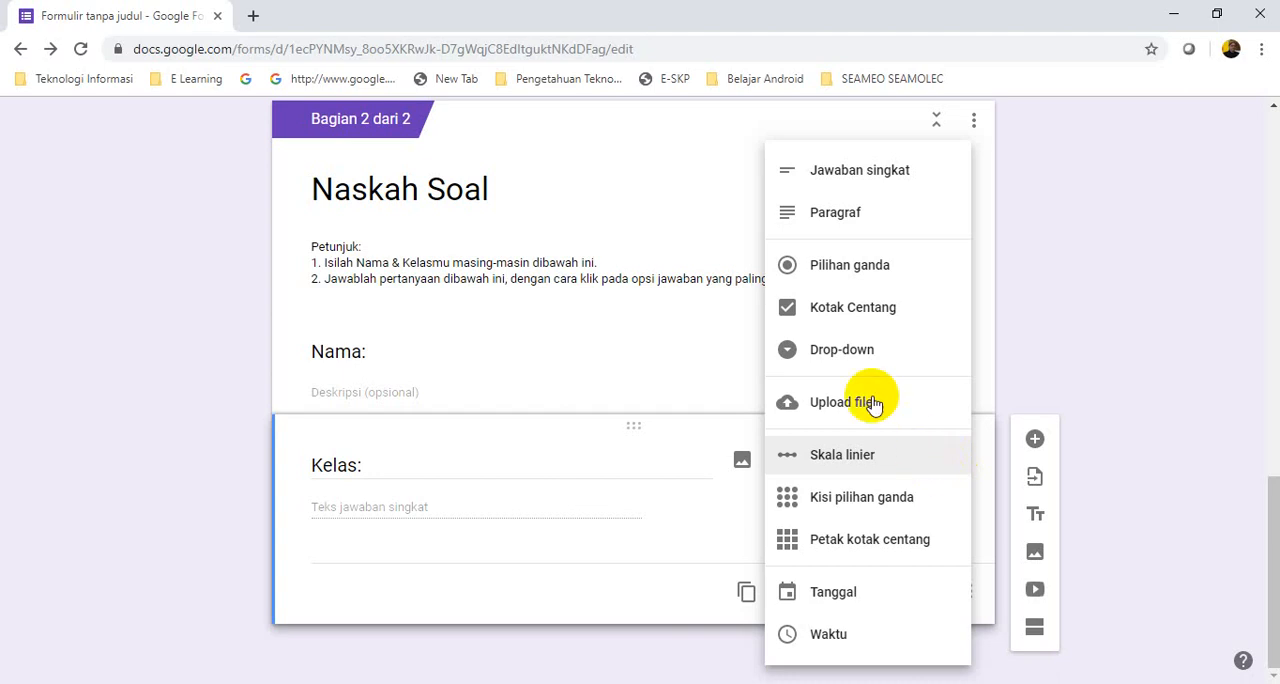
click(827, 352)
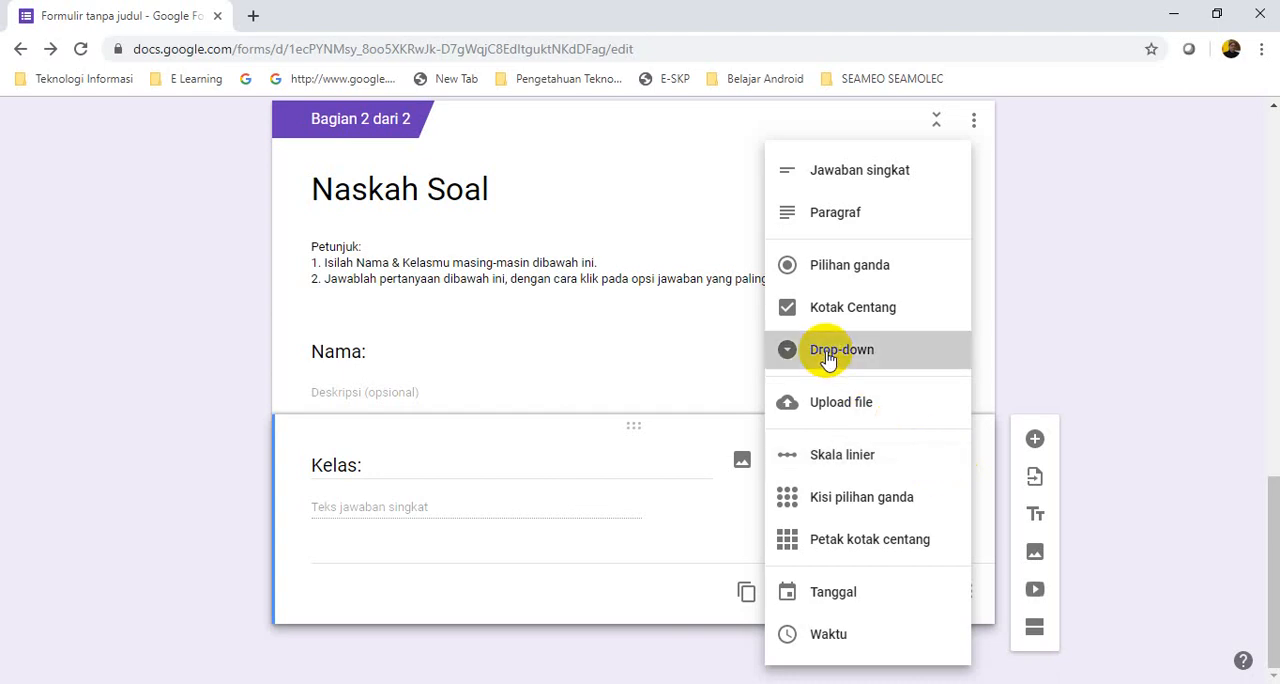
Fill in the Kelas drop-down options VIII-A, VIII-B and VIII-C
click(371, 471)
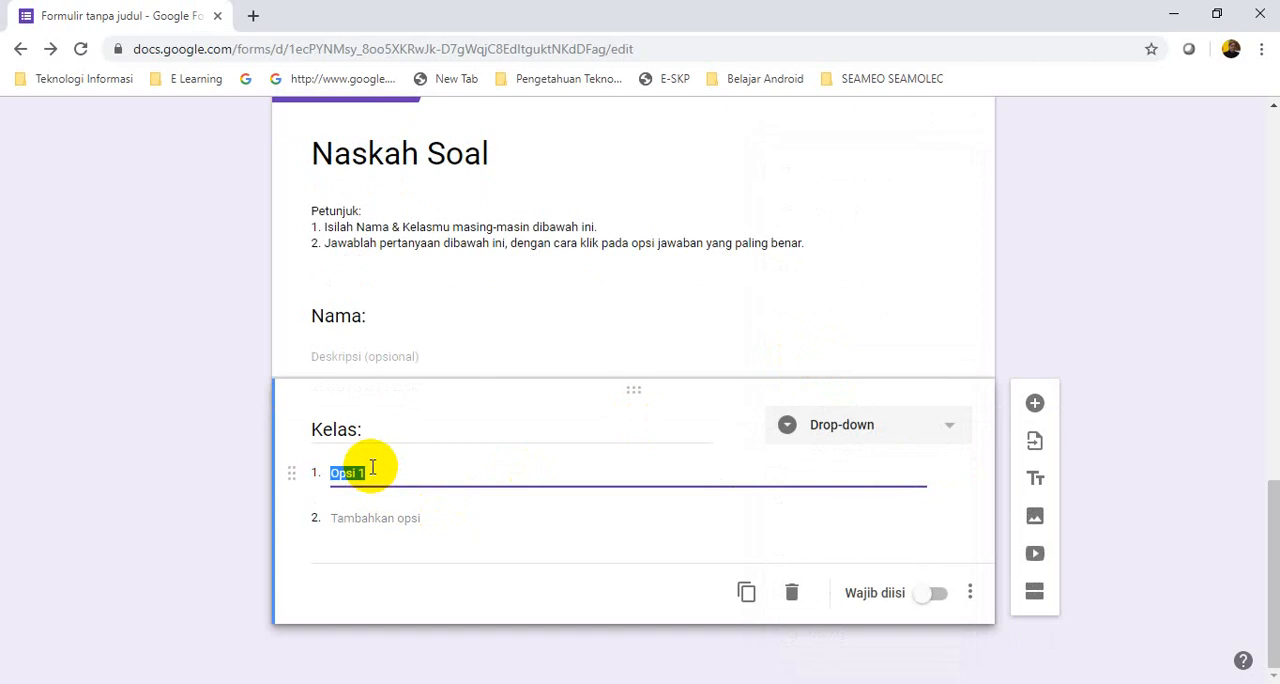
text(8)
key(Return)
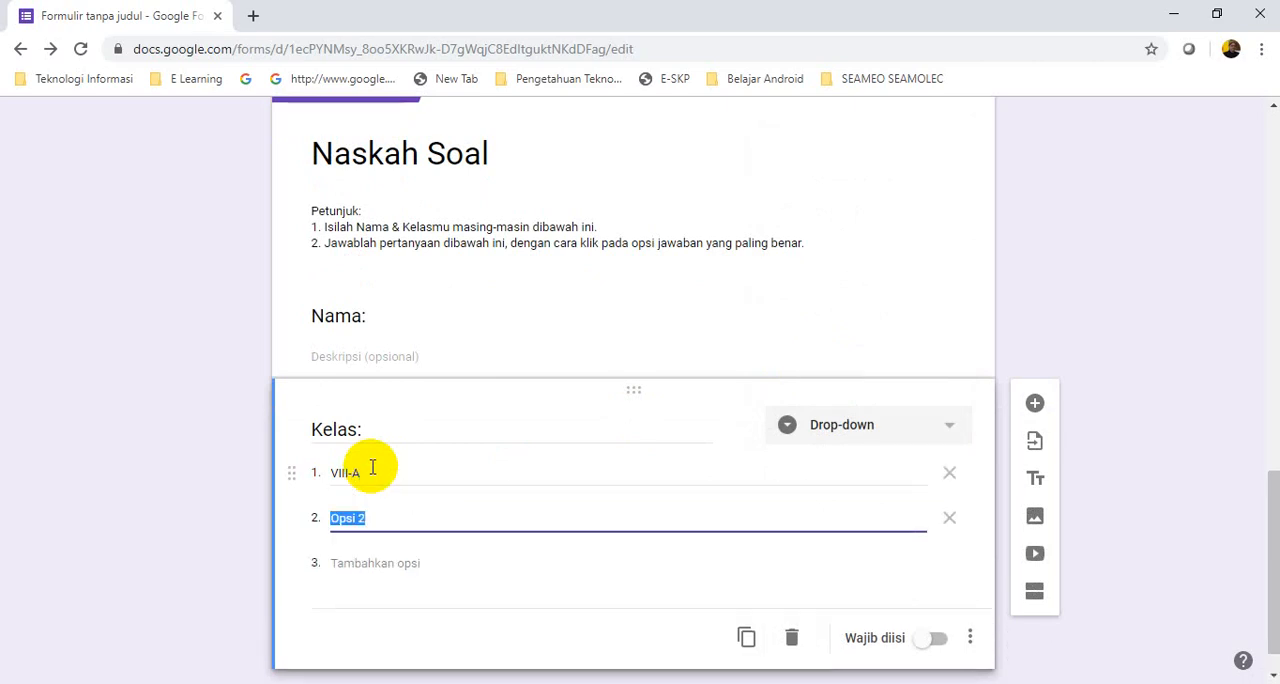
text(VIII-B)
key(Return)
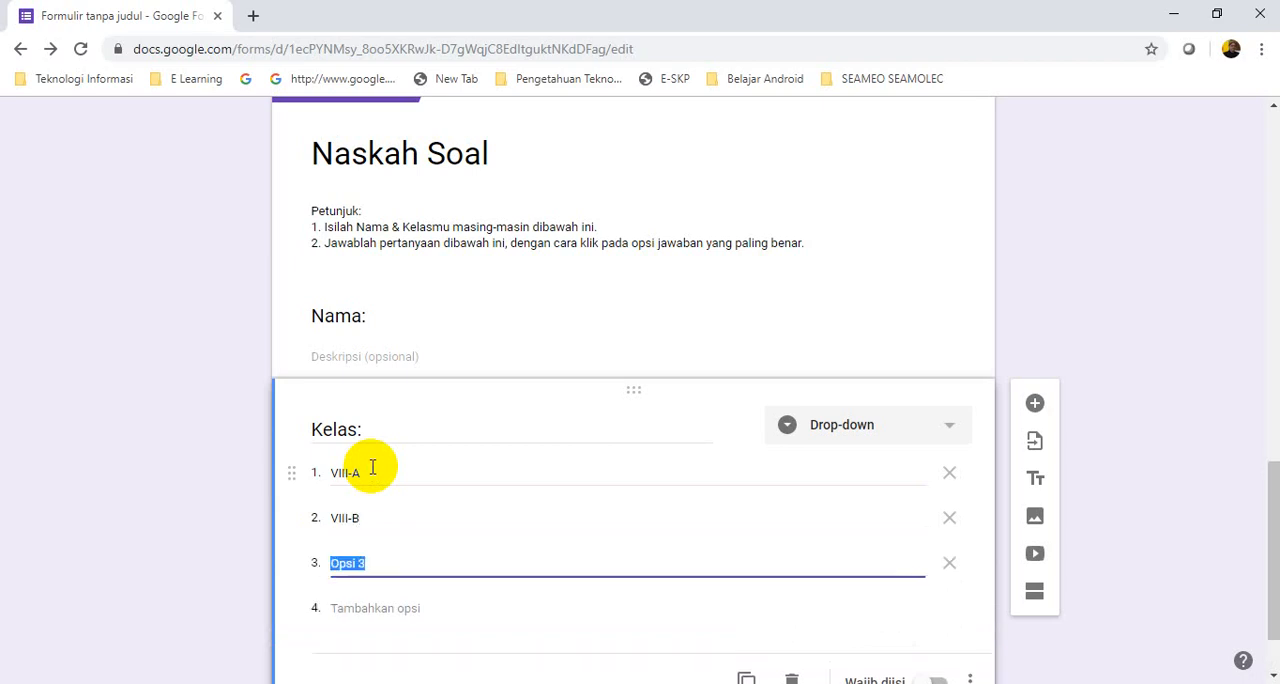
text(VIII-C)
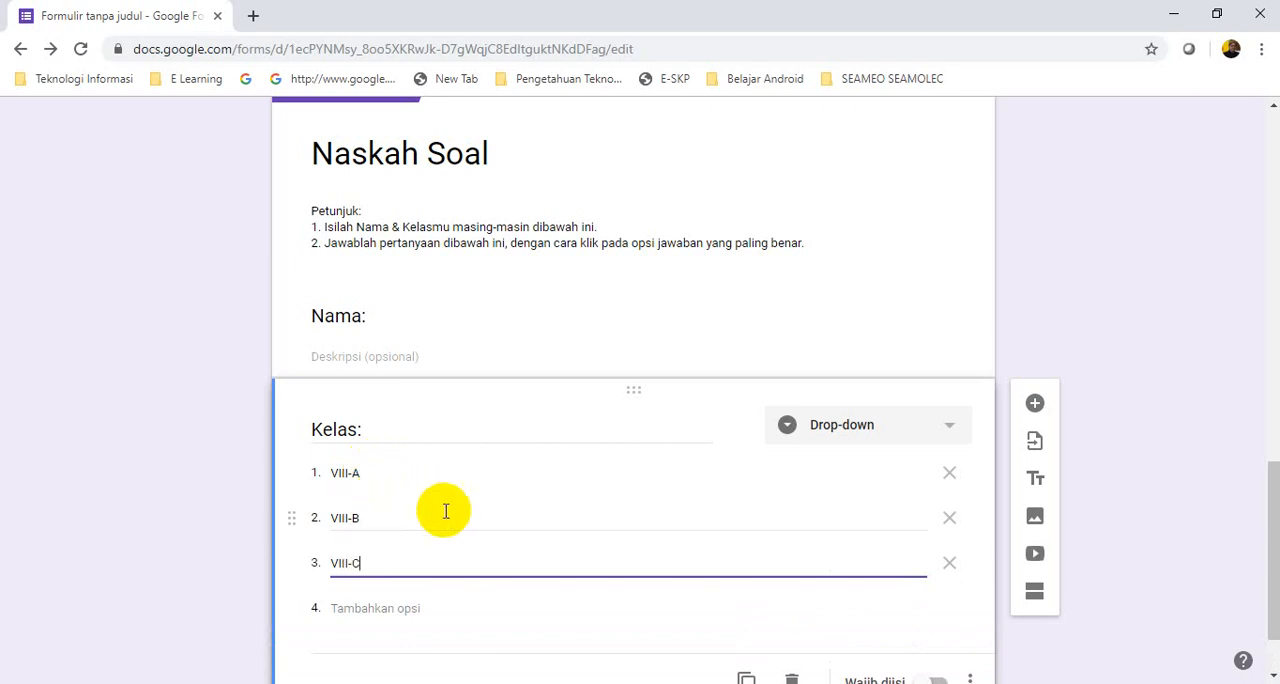
scroll(645, 555, down, 1)
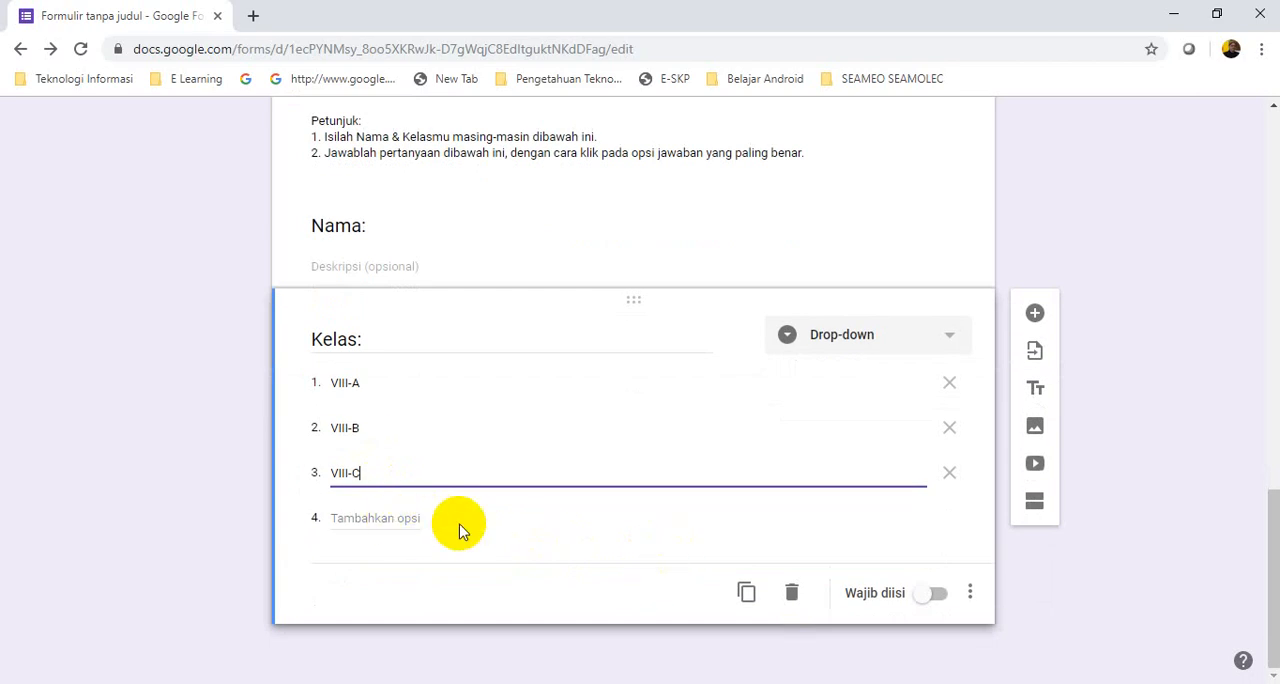
click(370, 520)
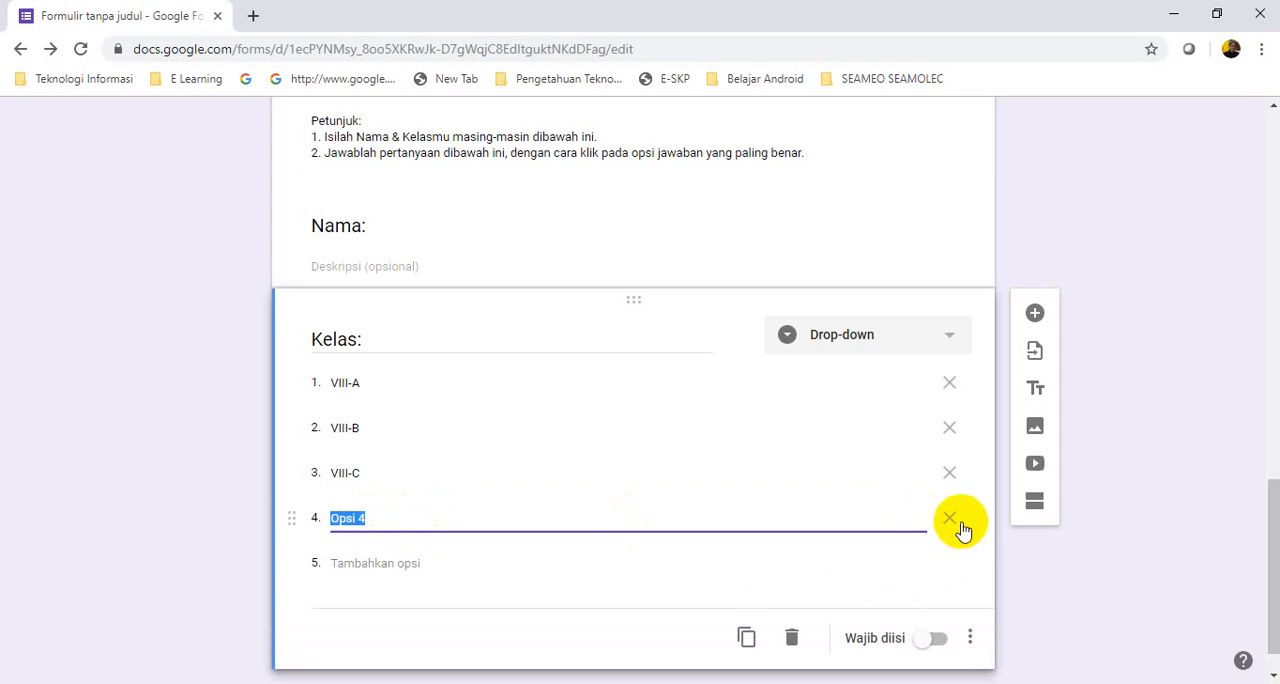
click(949, 522)
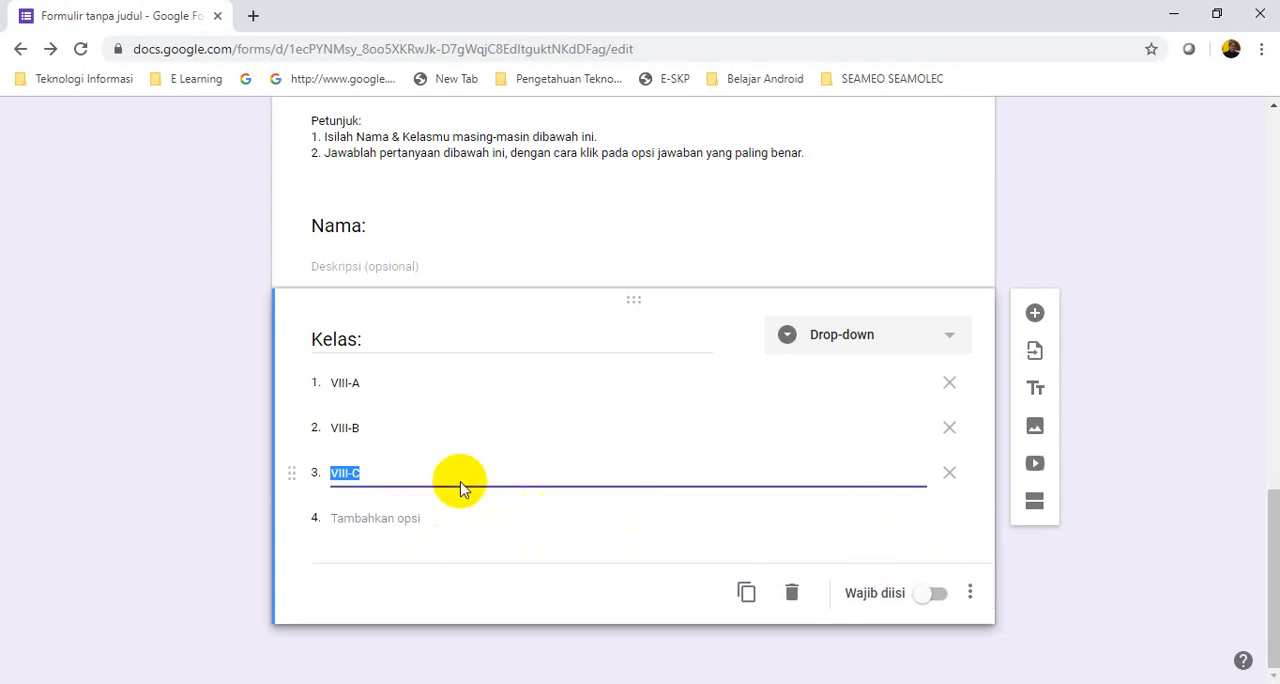
scroll(544, 450, up, 1)
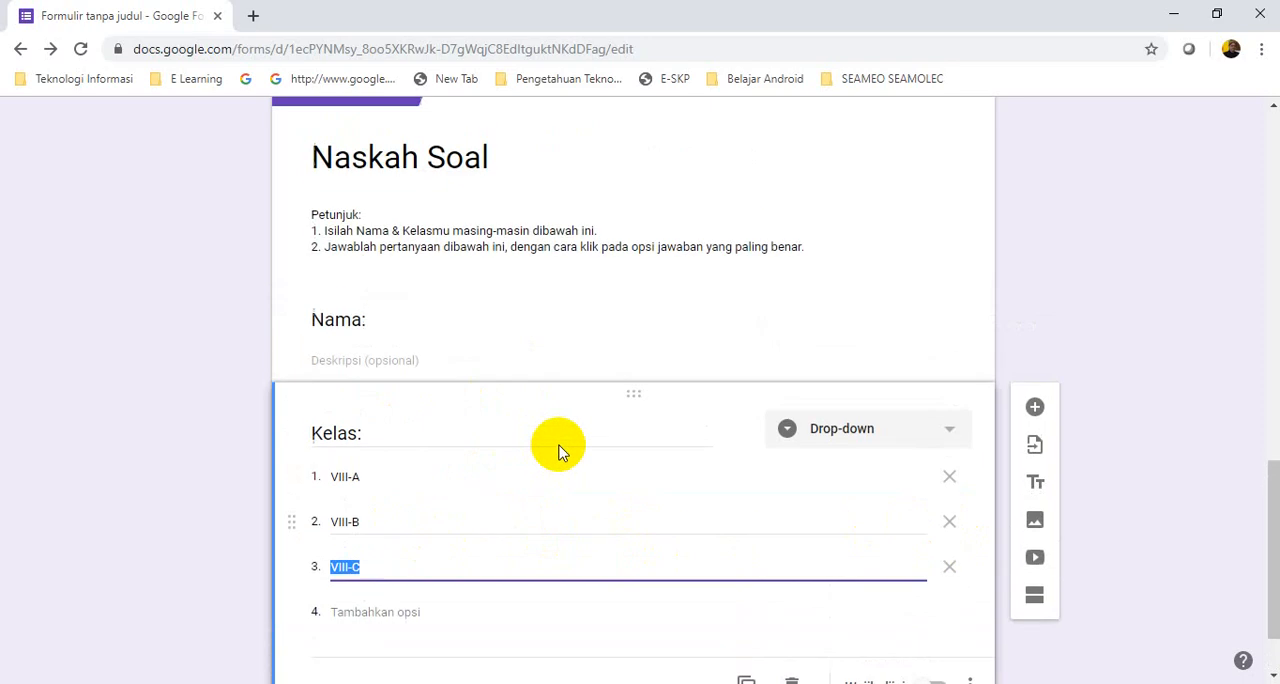
click(455, 353)
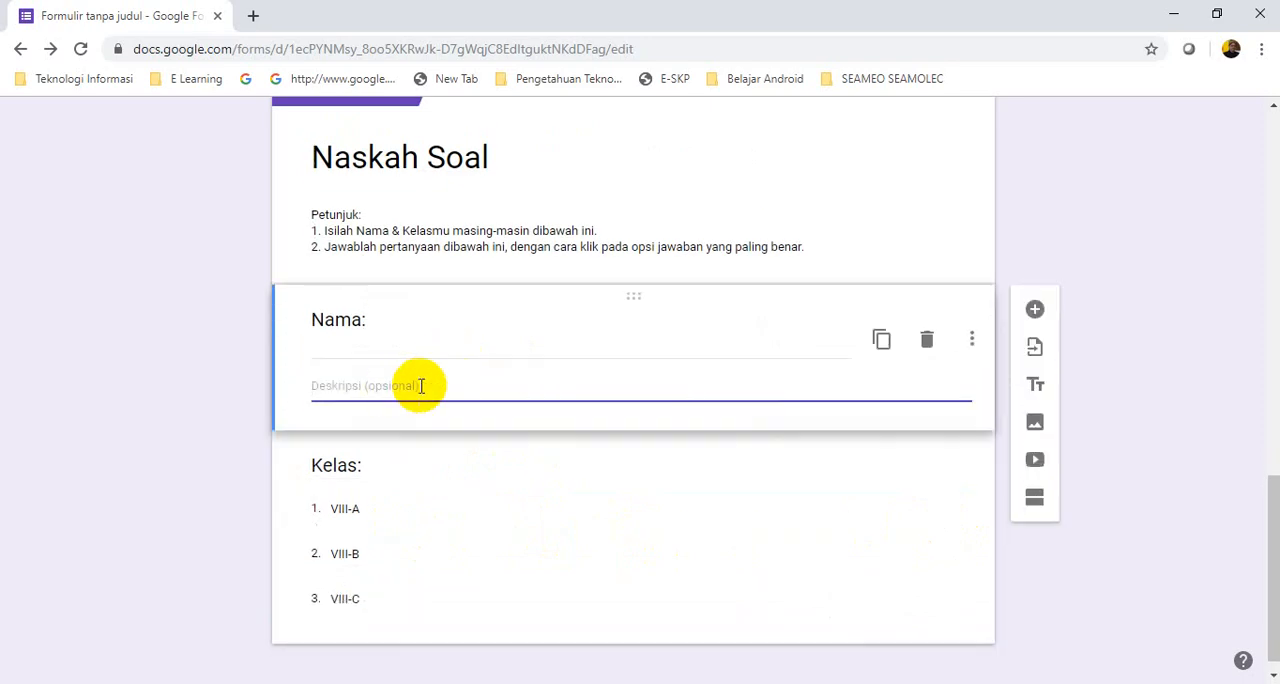
scroll(603, 470, down, 1)
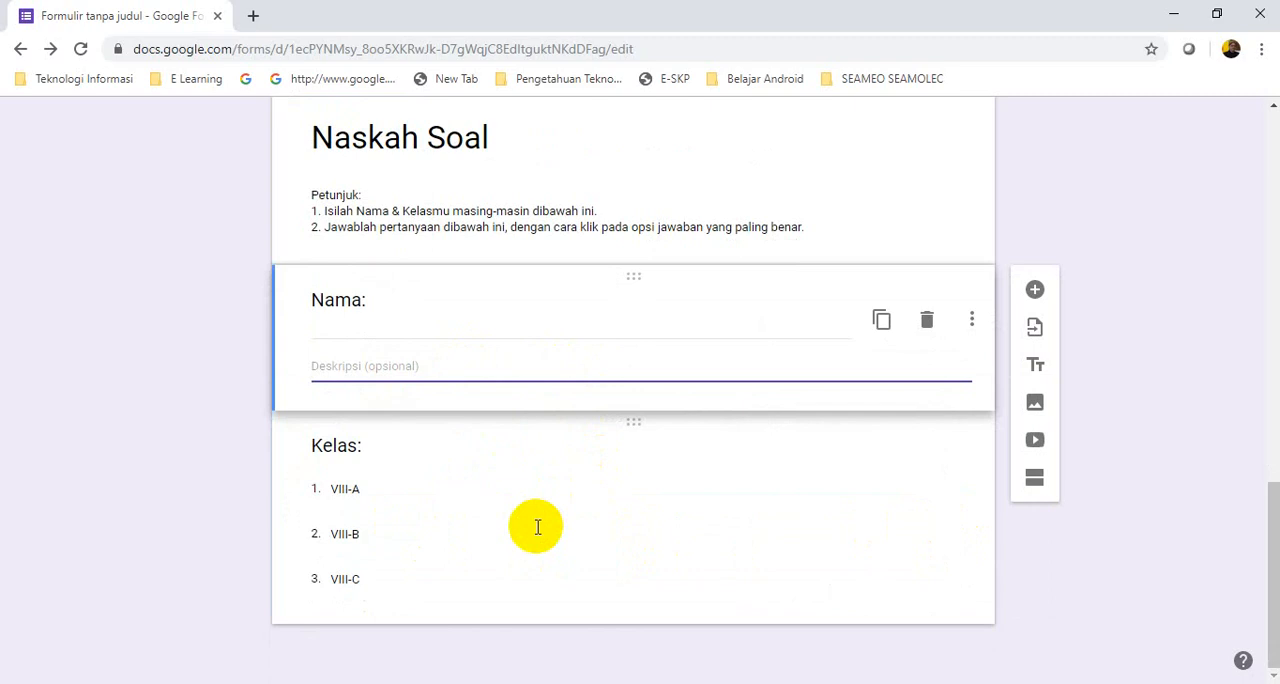
click(447, 587)
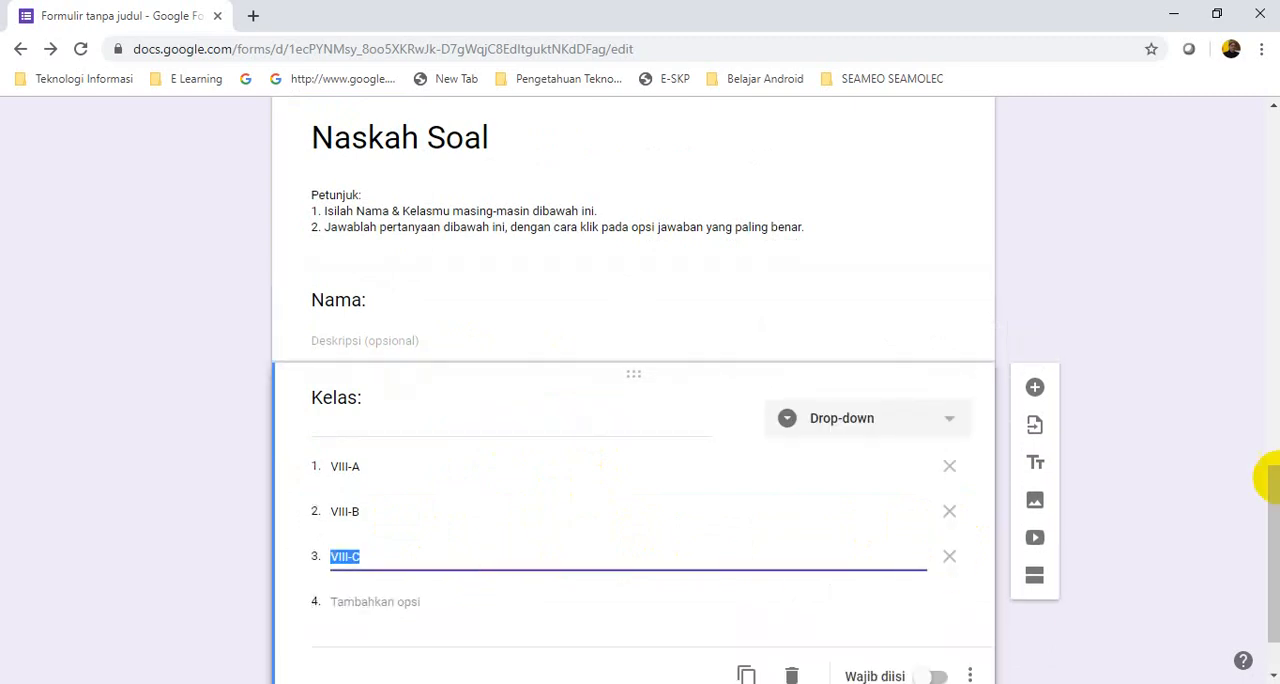
drag(1271, 466, 1270, 530)
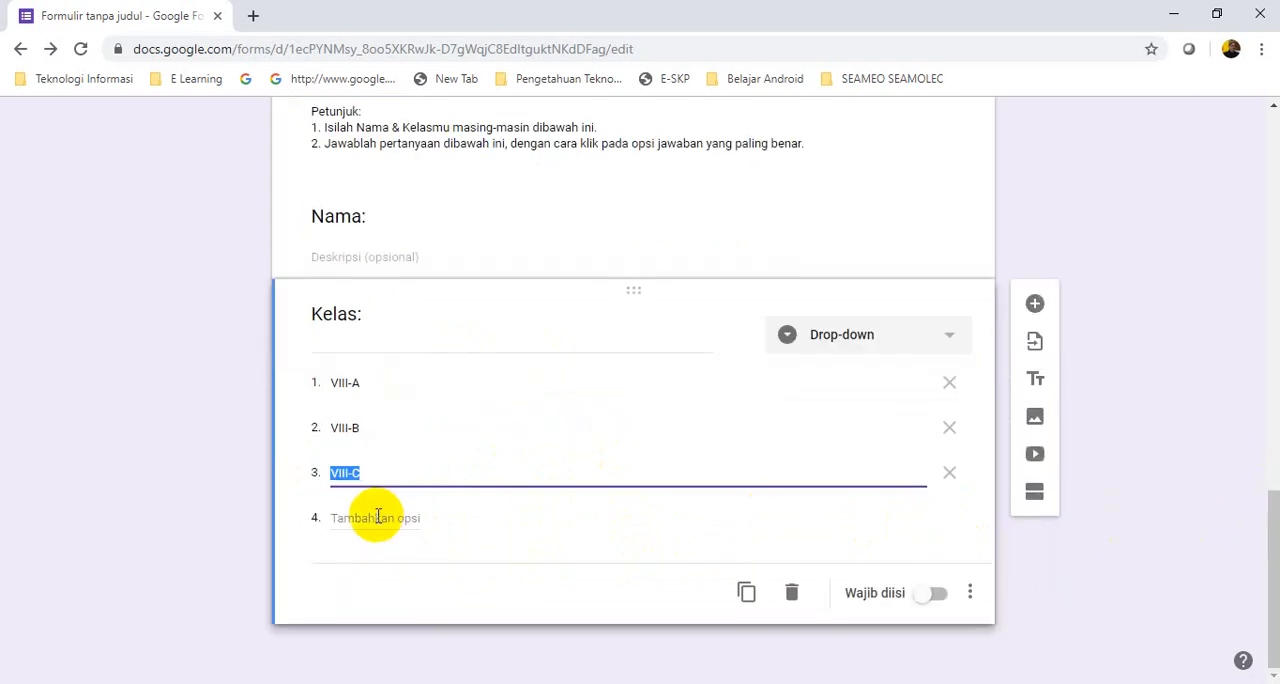
click(444, 527)
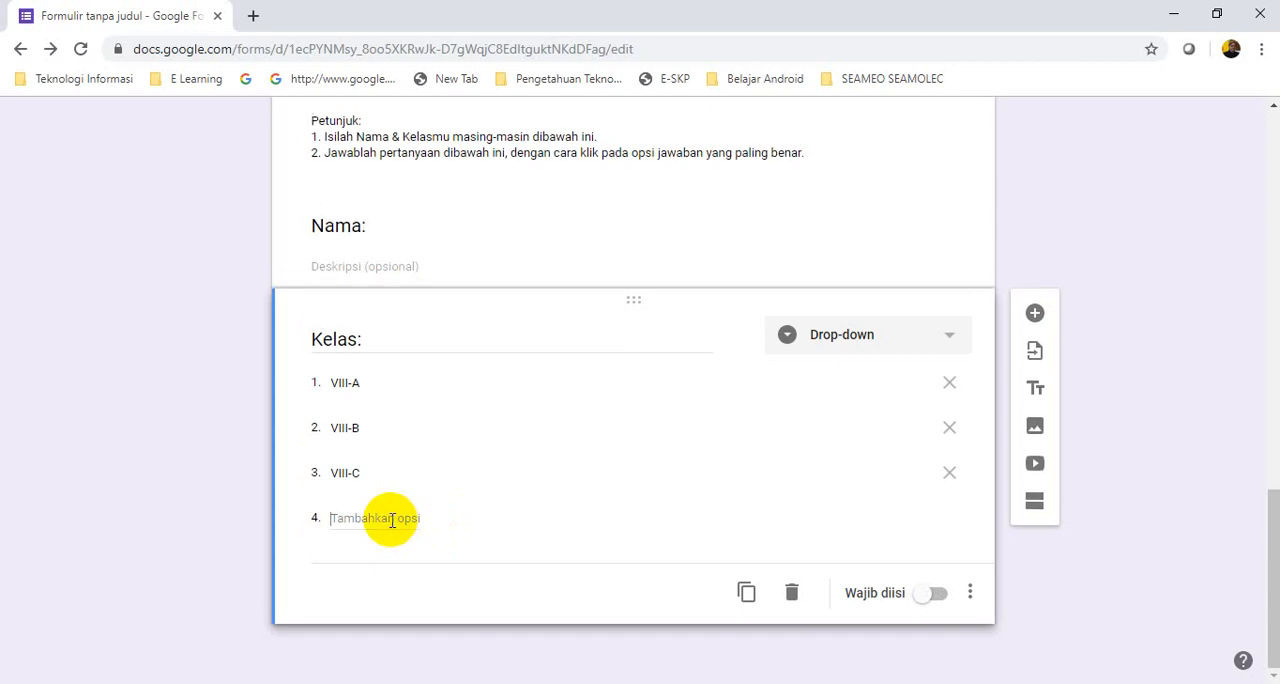
click(392, 519)
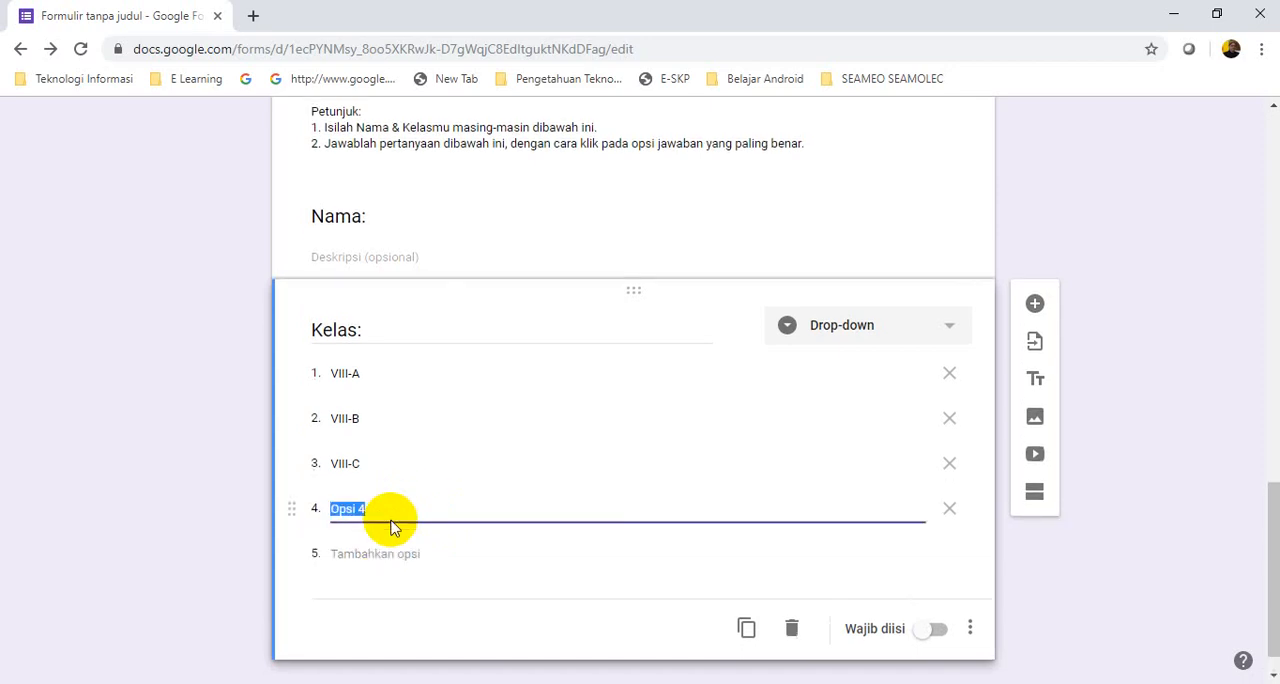
click(950, 510)
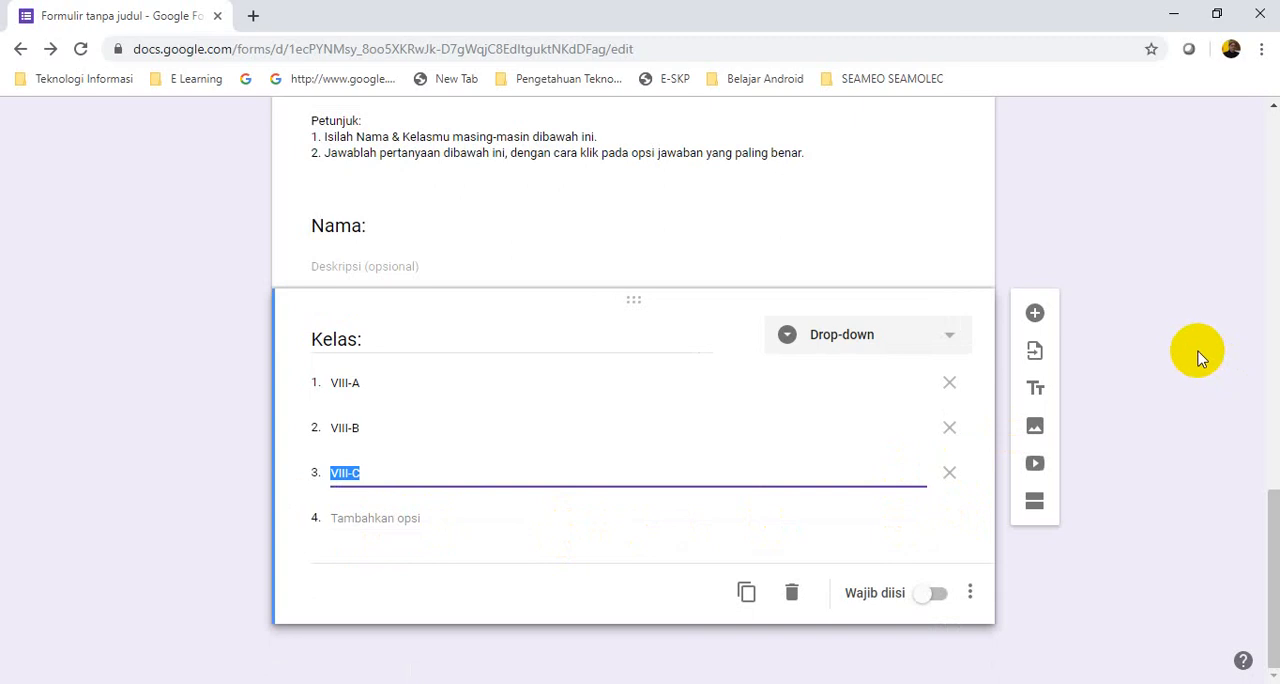
Add a new question directly below the Kelas drop-down
click(1035, 318)
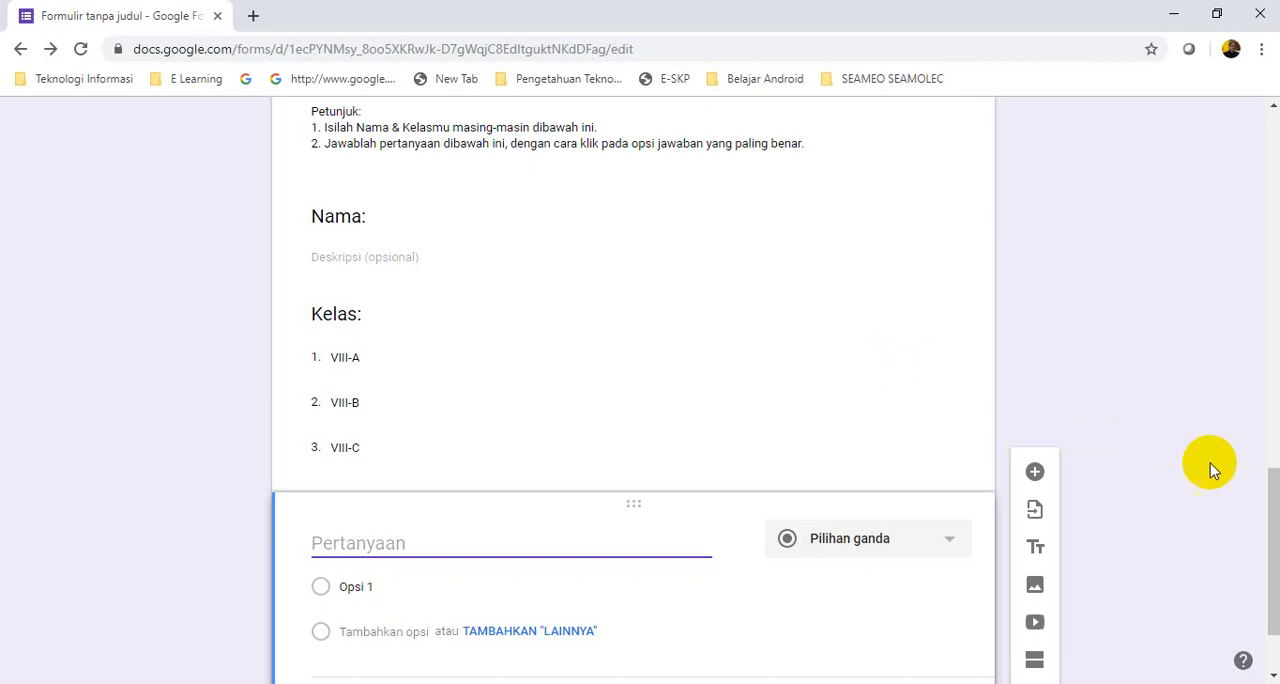
drag(1273, 487, 1266, 575)
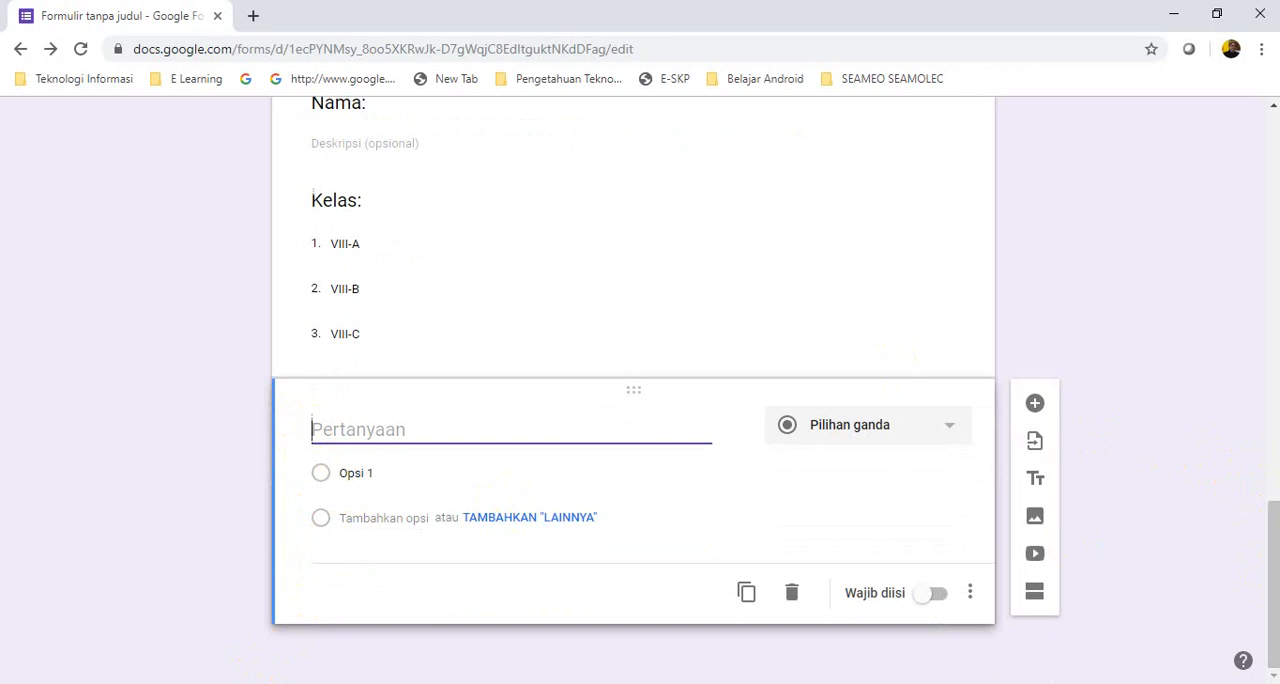
Switch to File Explorer and open LATIHAN SOAL IPS.docx from the Latihan Soal Google Form SMPN 2 Lumbang folder on drive E
key(alt+Tab)
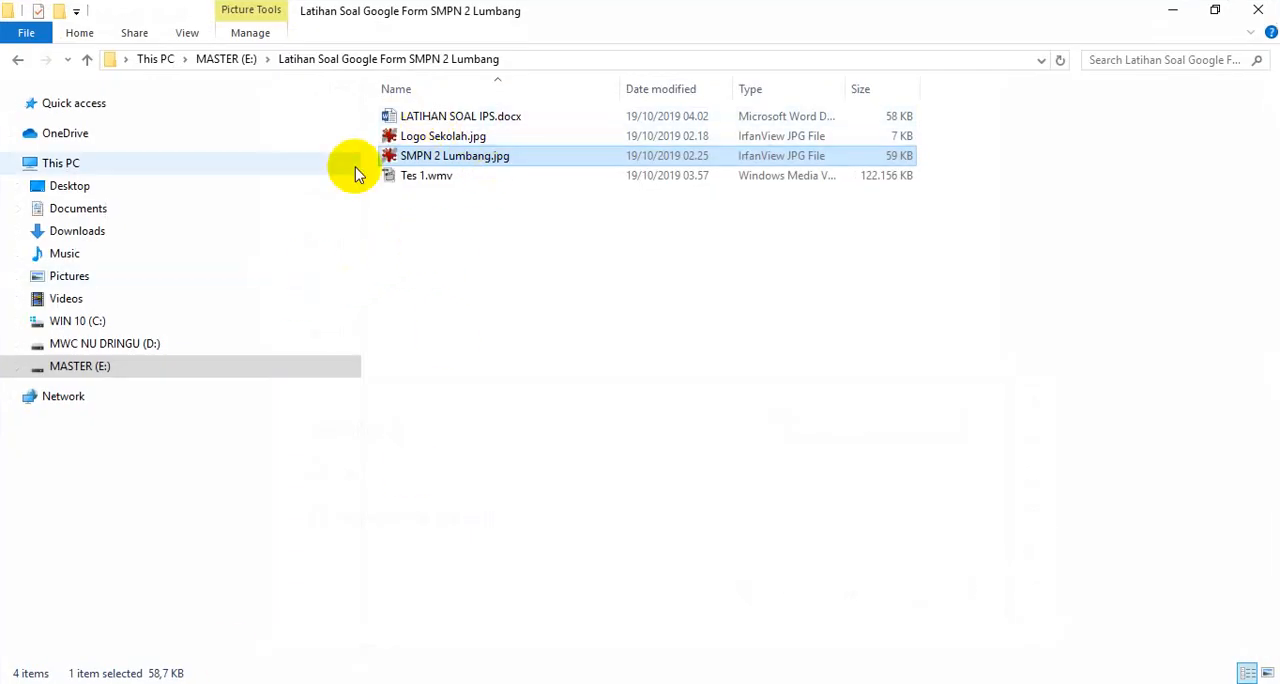
click(192, 382)
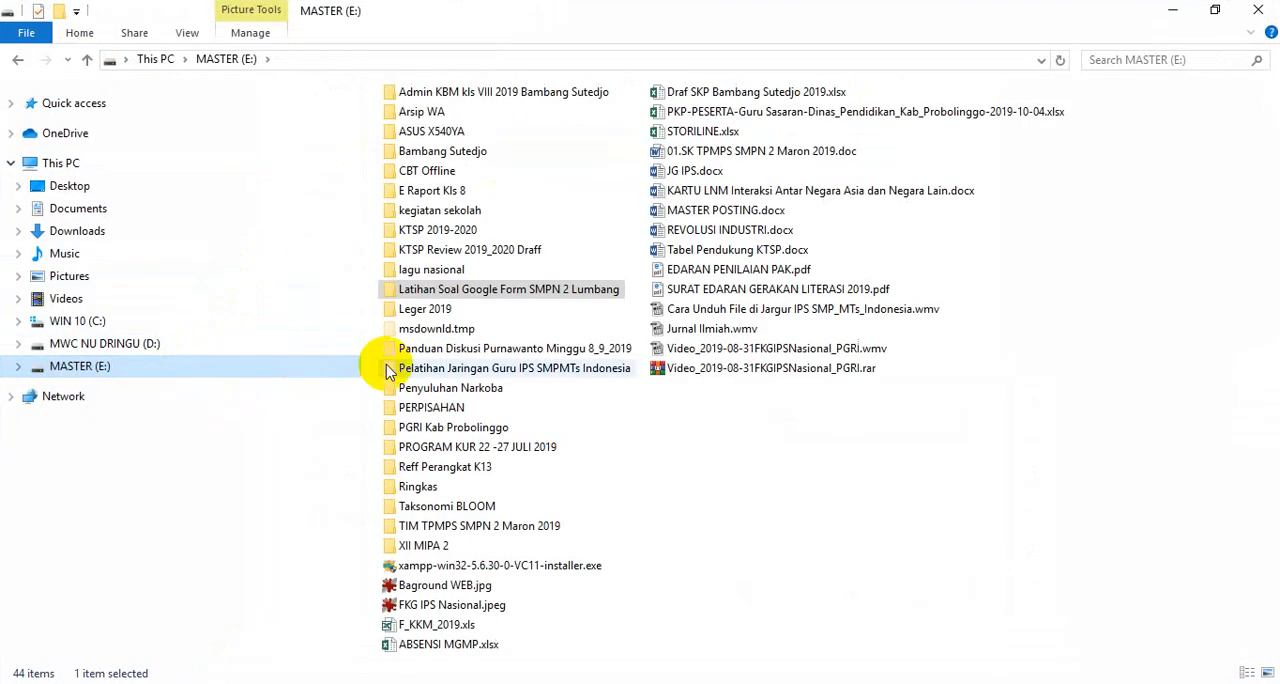
double_click(478, 296)
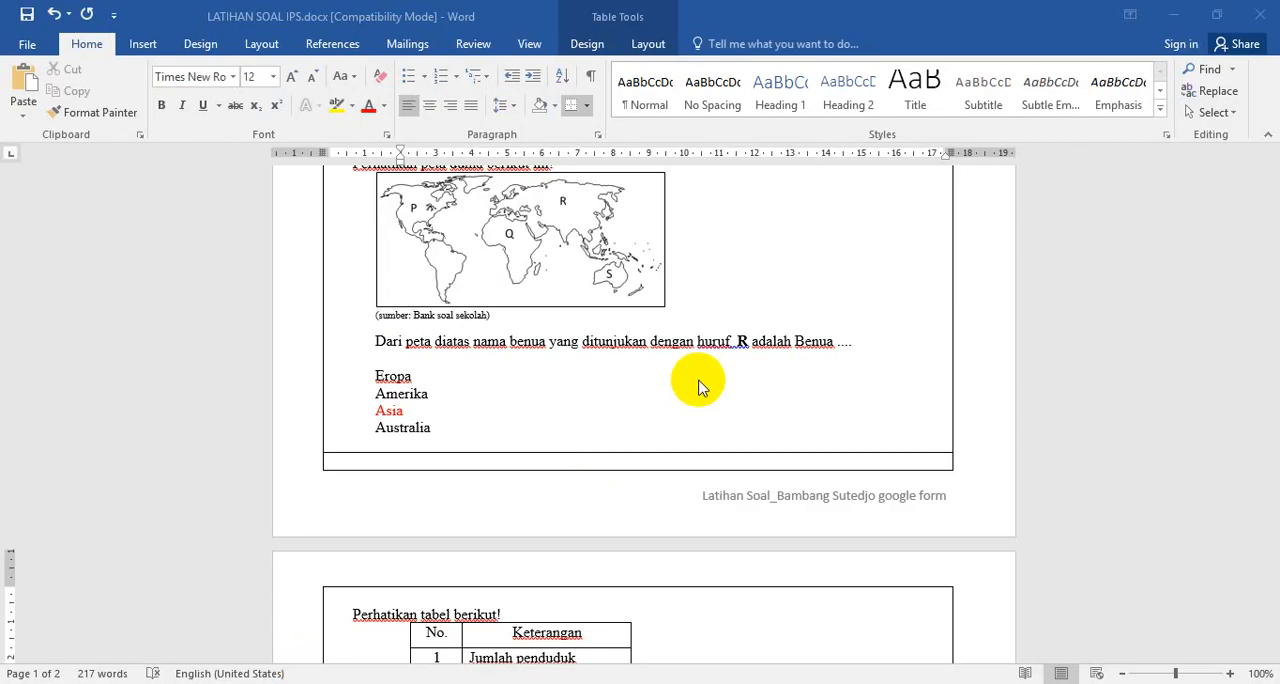
Look through the practice questions in the document and examine the first question's numbered data about tenaga pembentuk muka bumi
scroll(780, 386, up, 5)
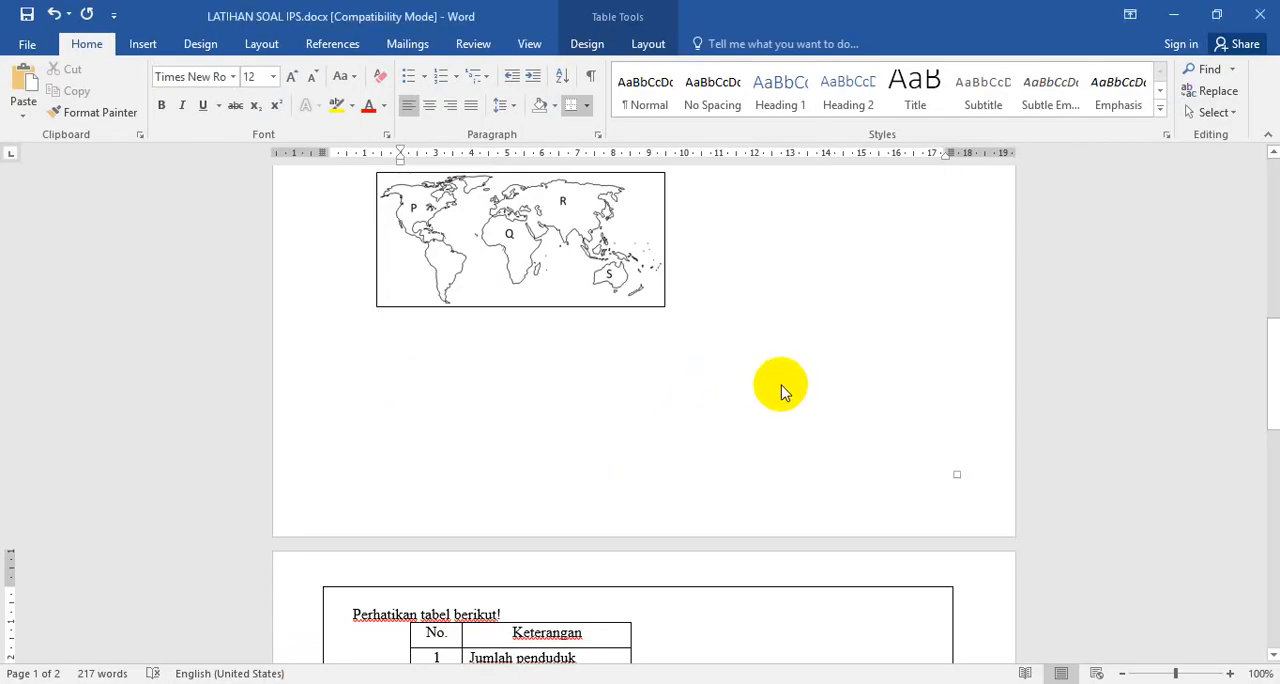
scroll(790, 388, up, 4)
scroll(792, 389, down, 6)
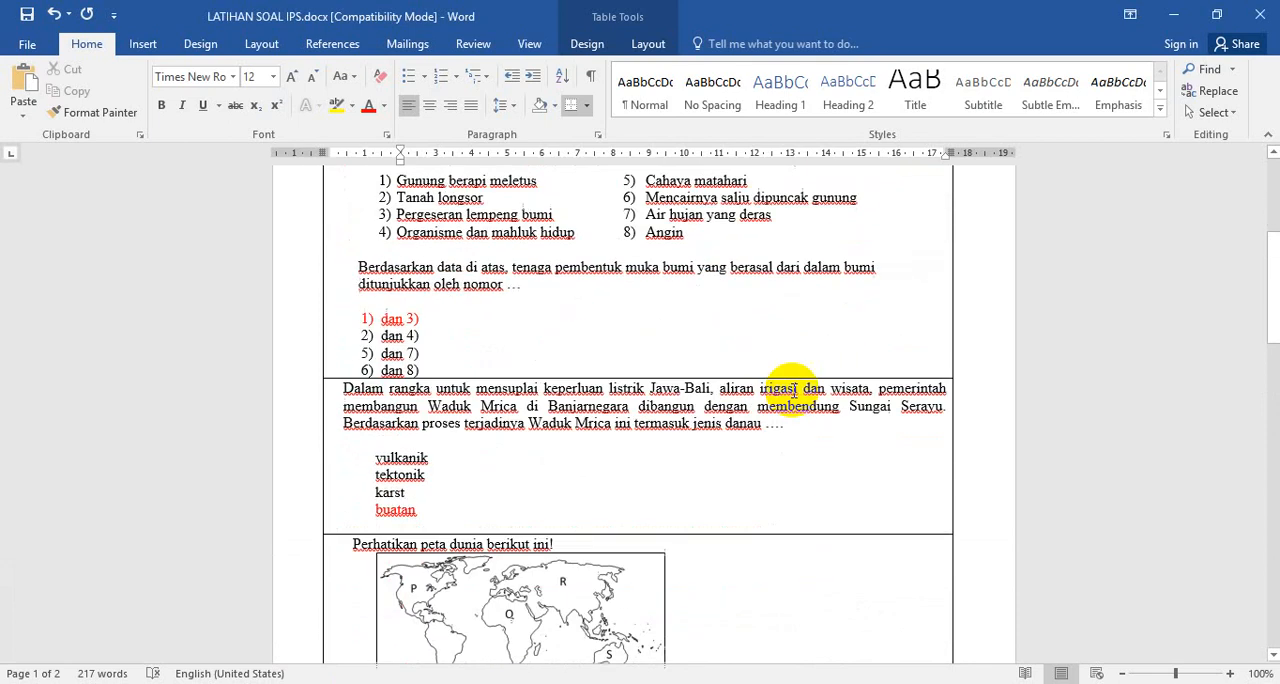
scroll(793, 390, down, 8)
scroll(793, 395, up, 6)
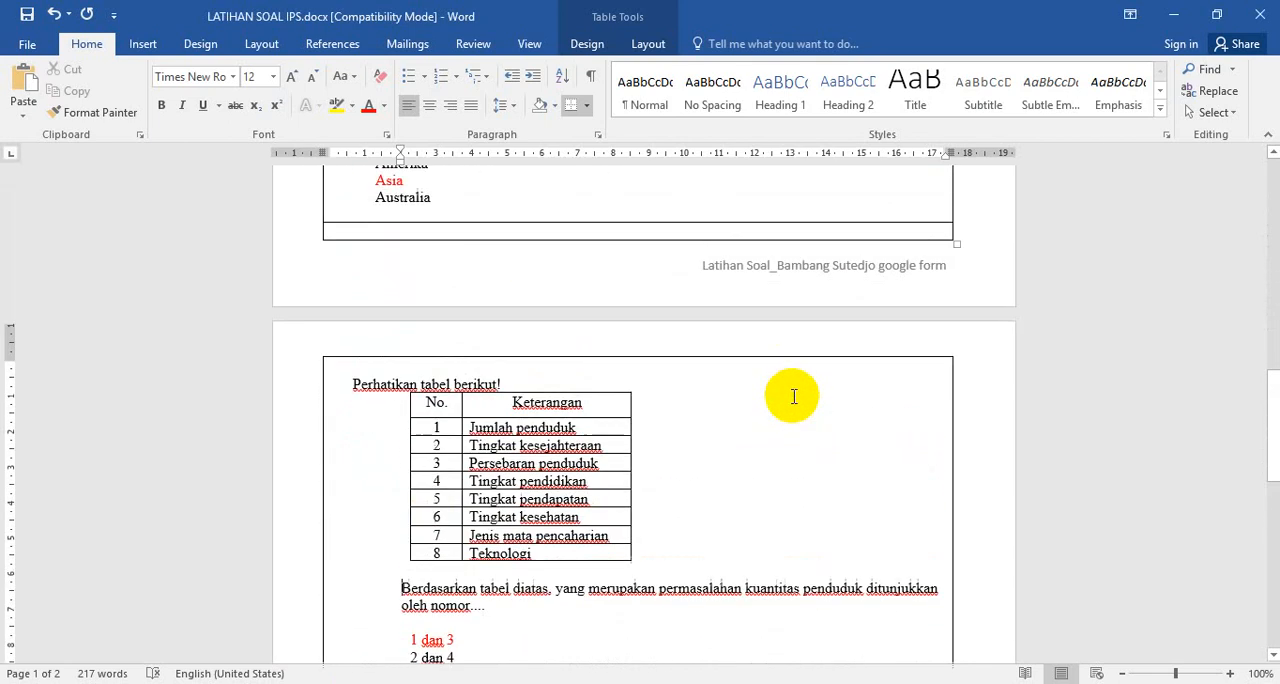
scroll(793, 396, up, 12)
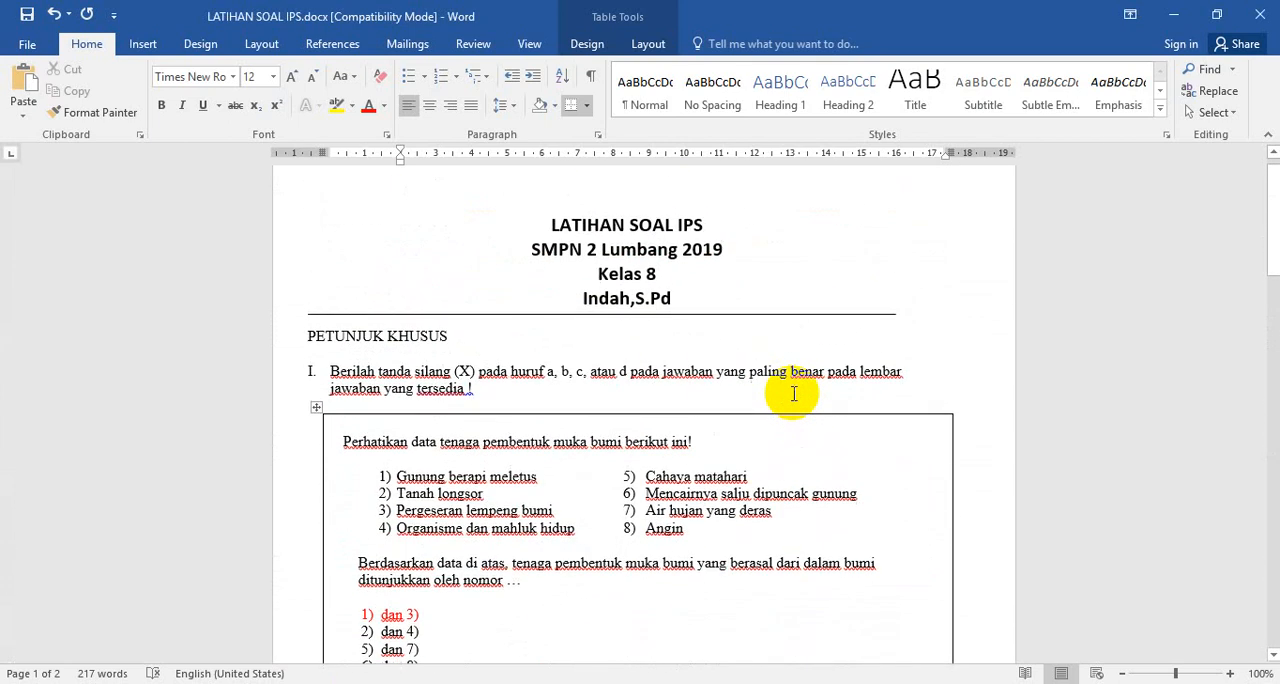
scroll(793, 393, down, 3)
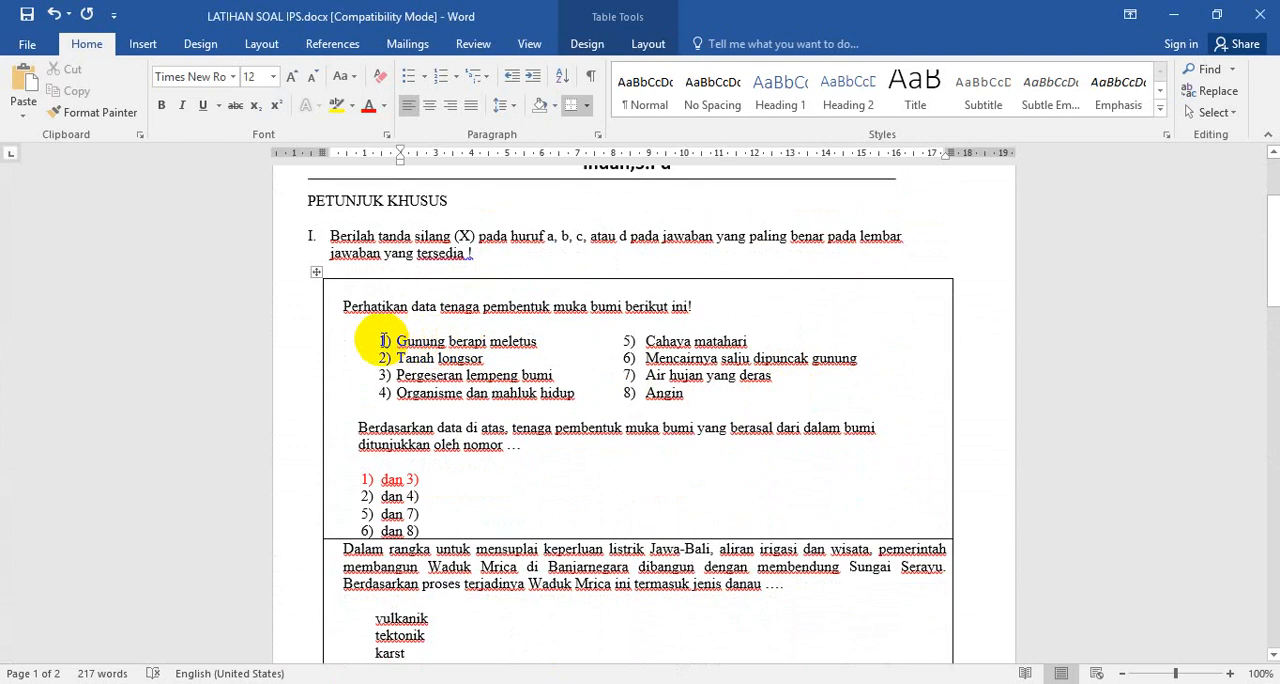
click(676, 318)
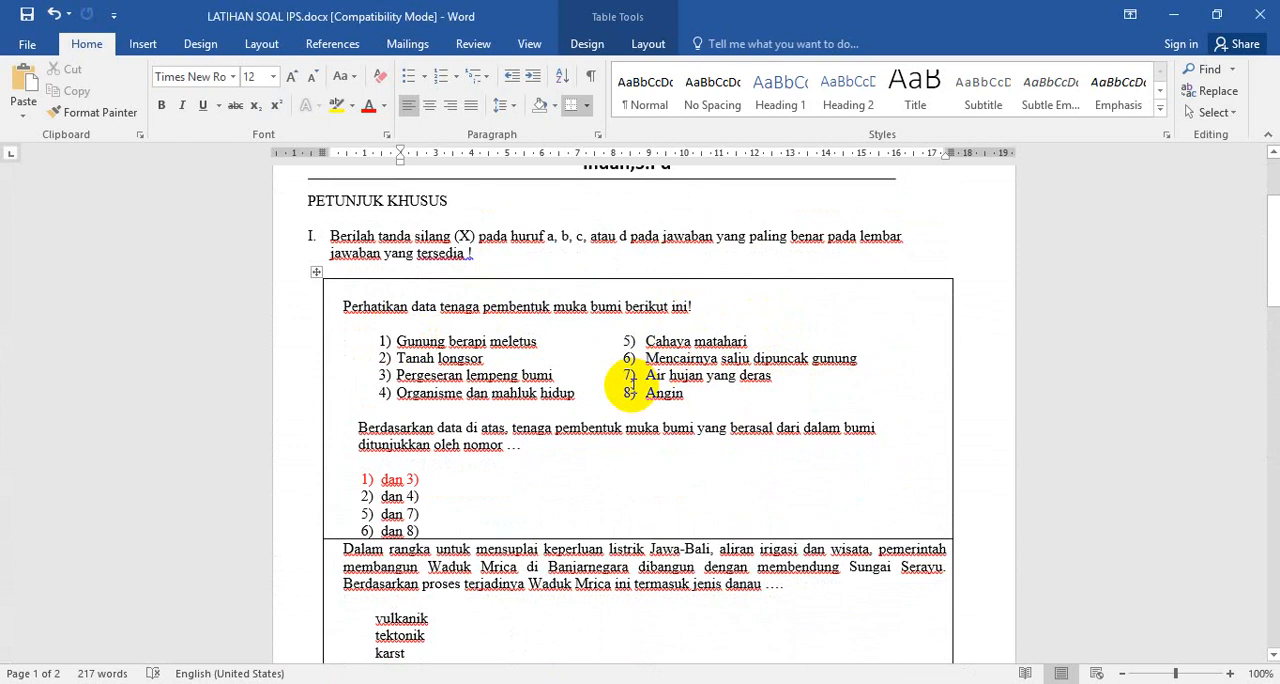
drag(343, 306, 545, 380)
click(766, 400)
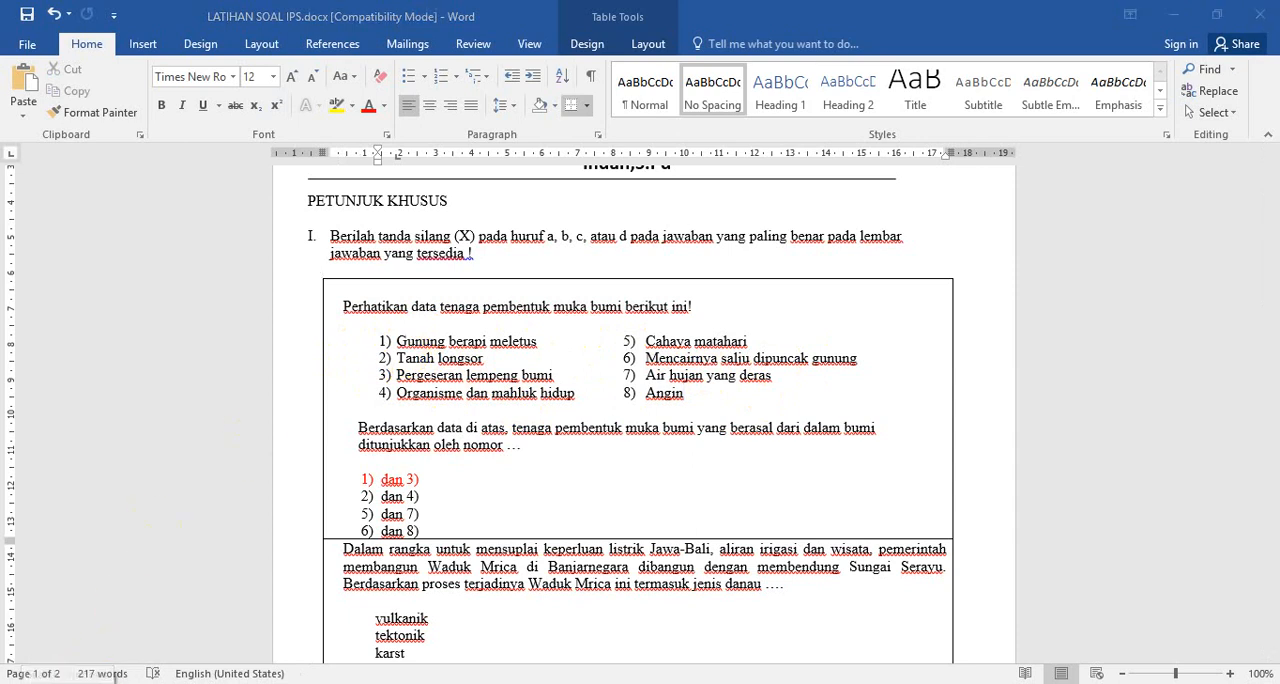
click(68, 683)
click(69, 664)
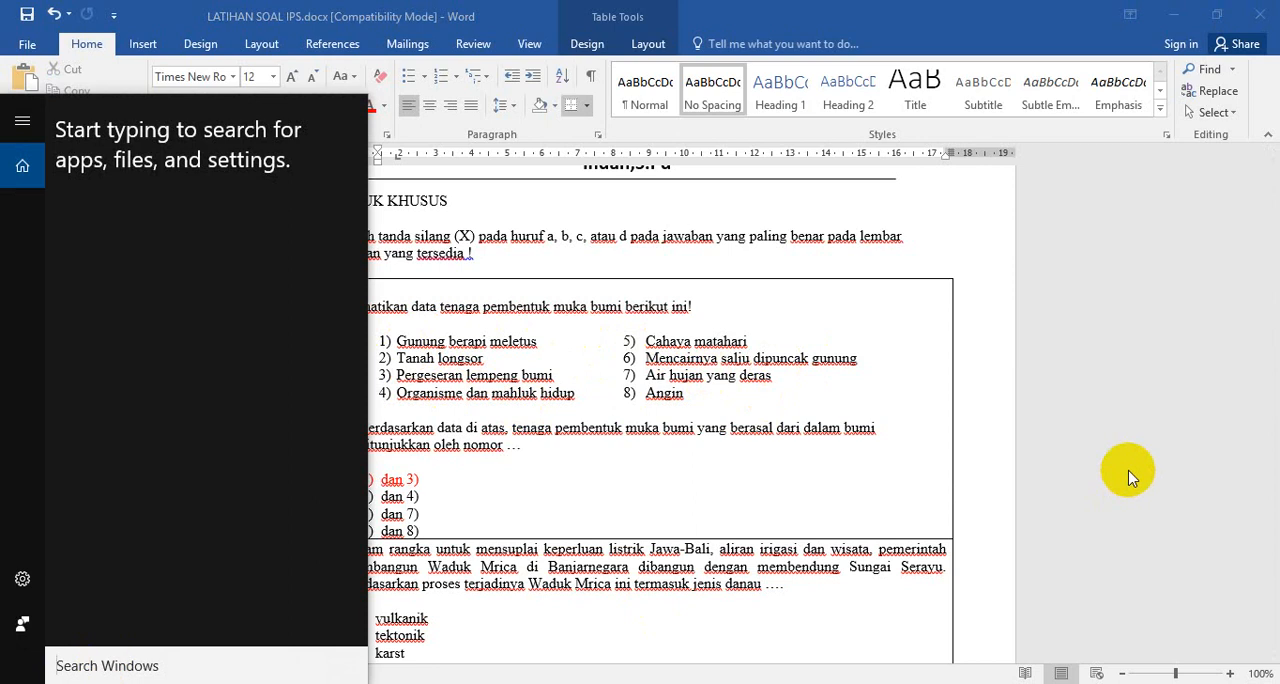
text(S)
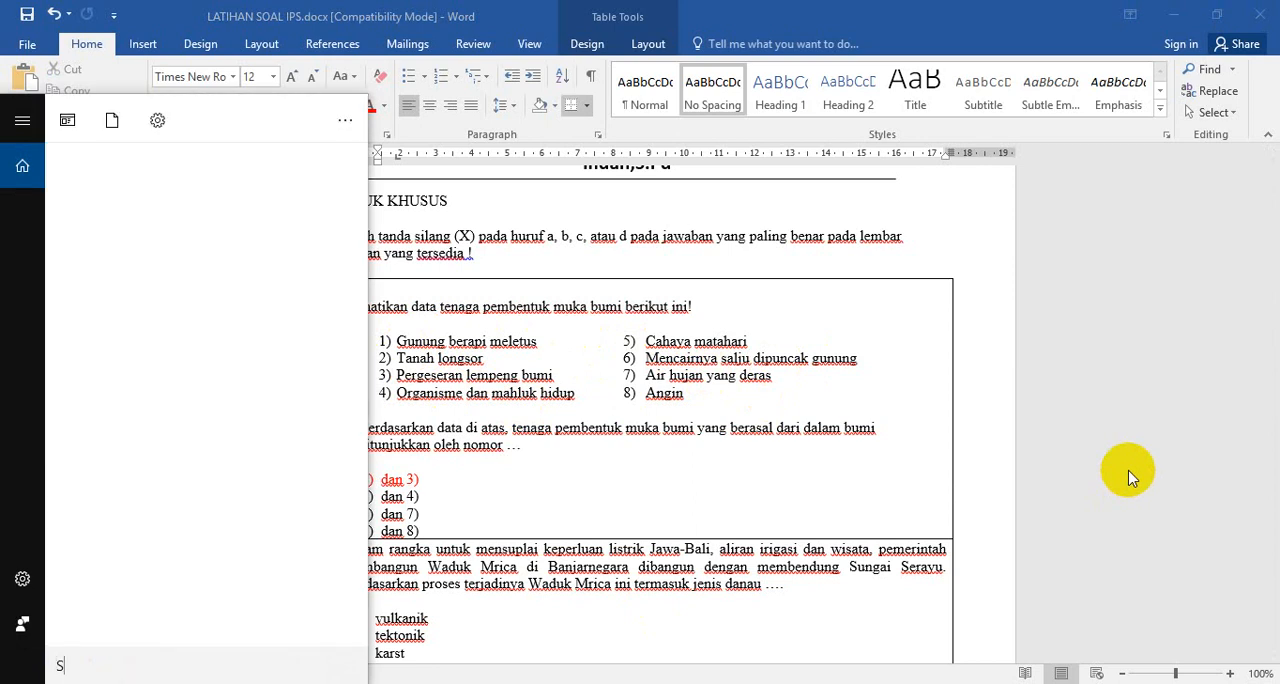
text(n)
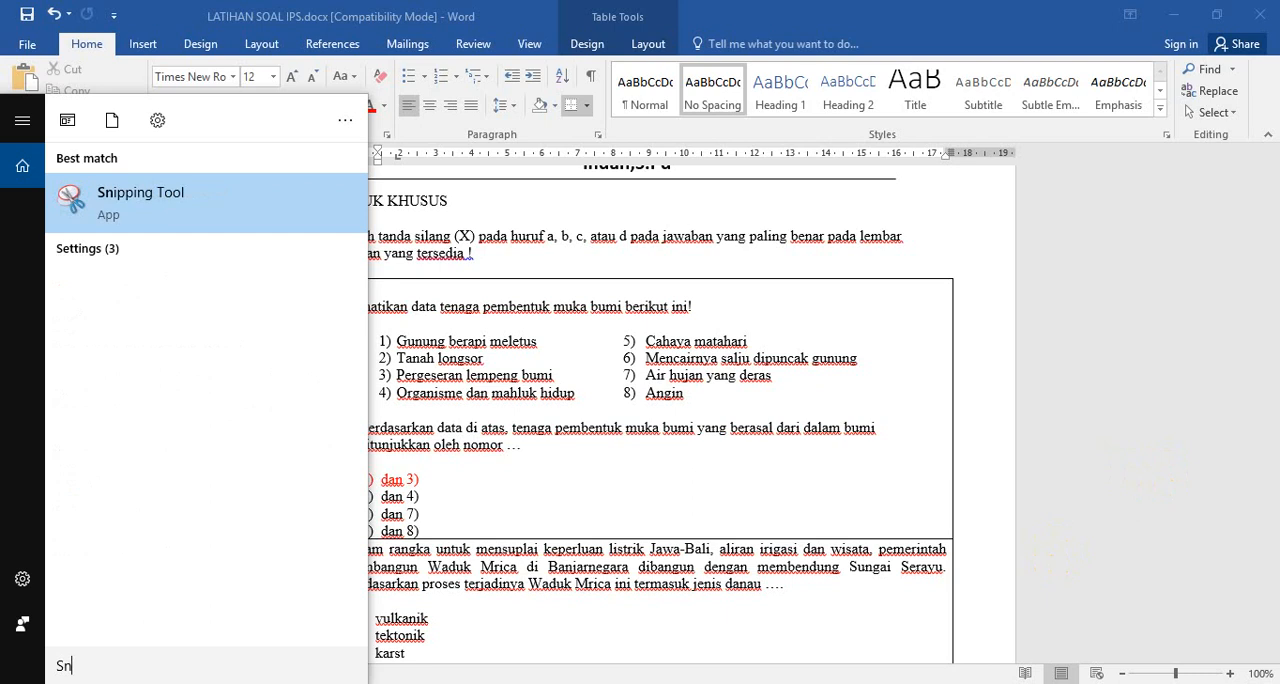
click(1077, 336)
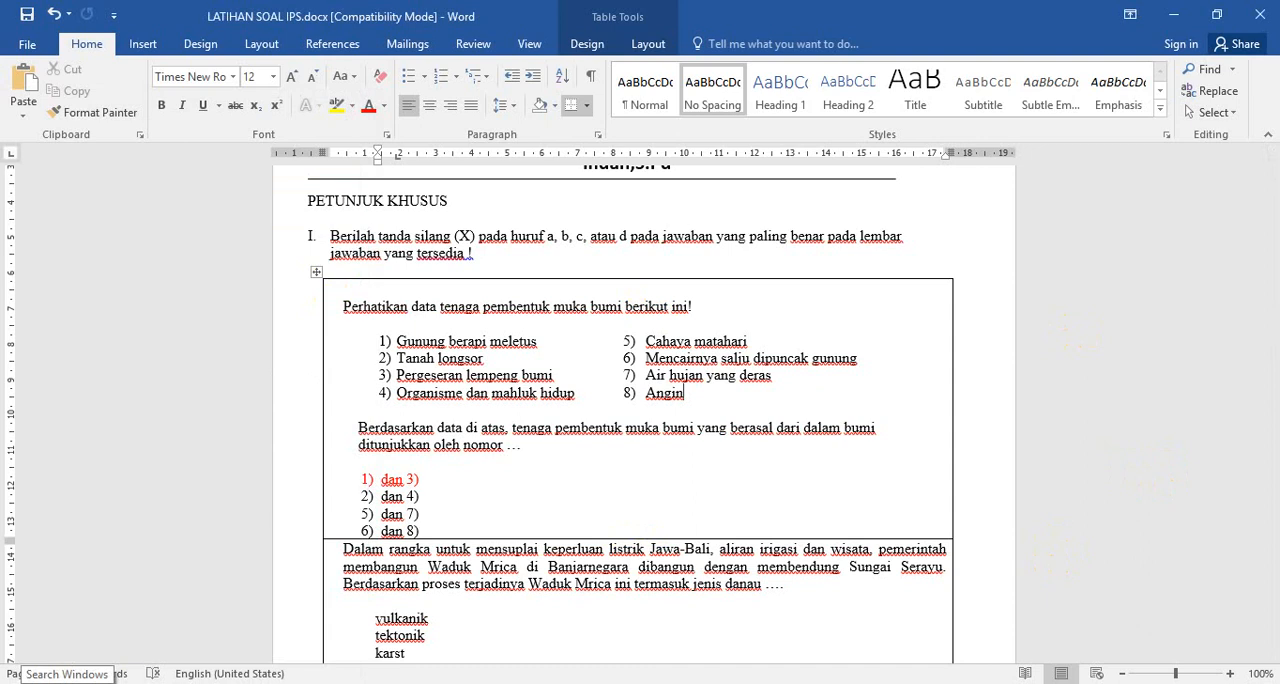
Find and launch Snipping Tool through Windows search, and move its window clear of the document page
click(65, 667)
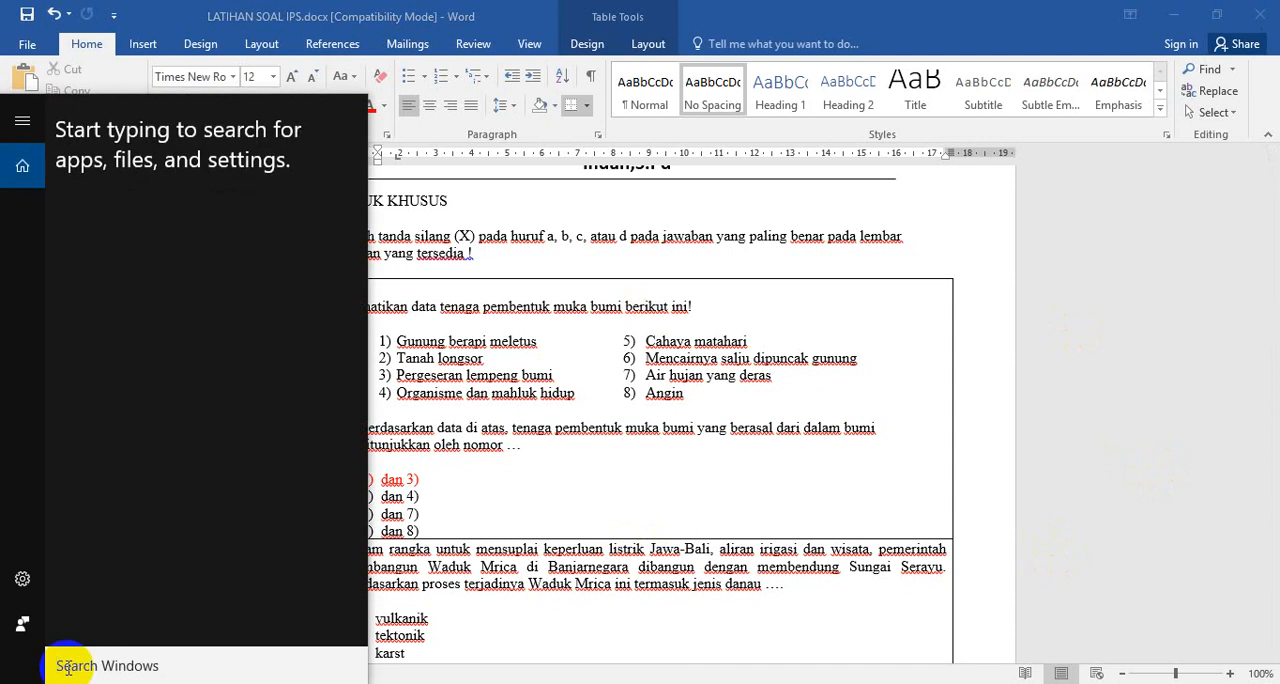
text(Sn)
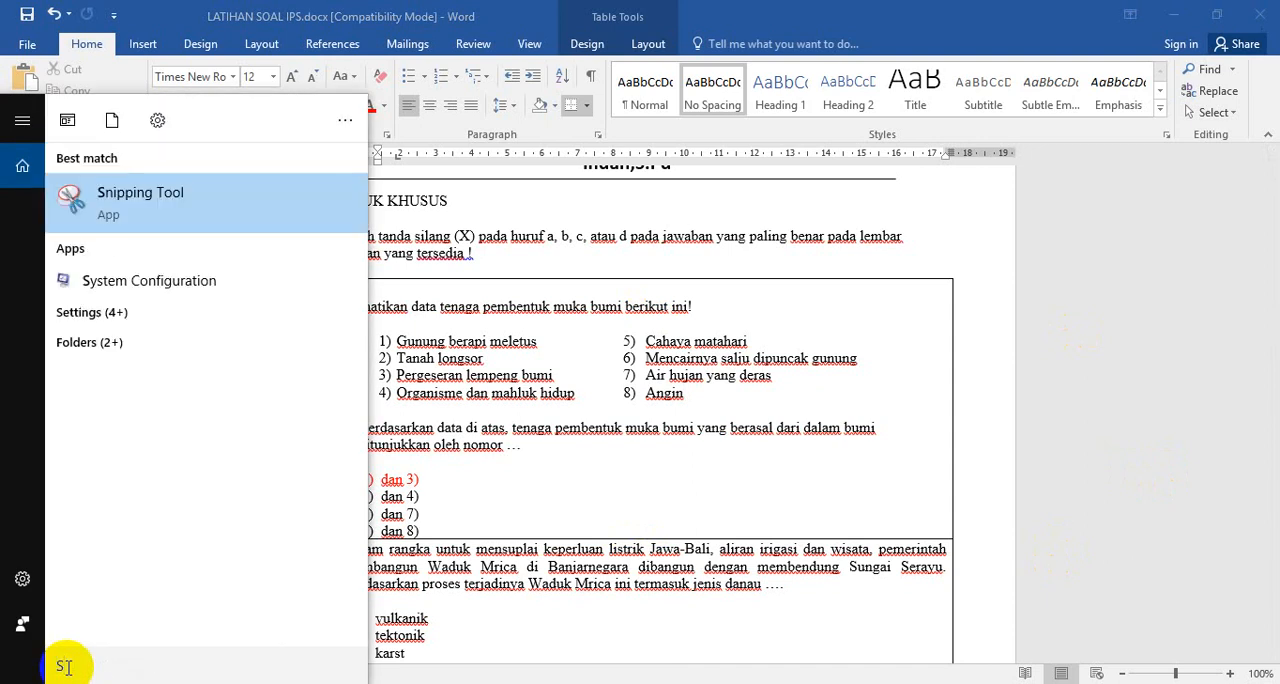
text(i)
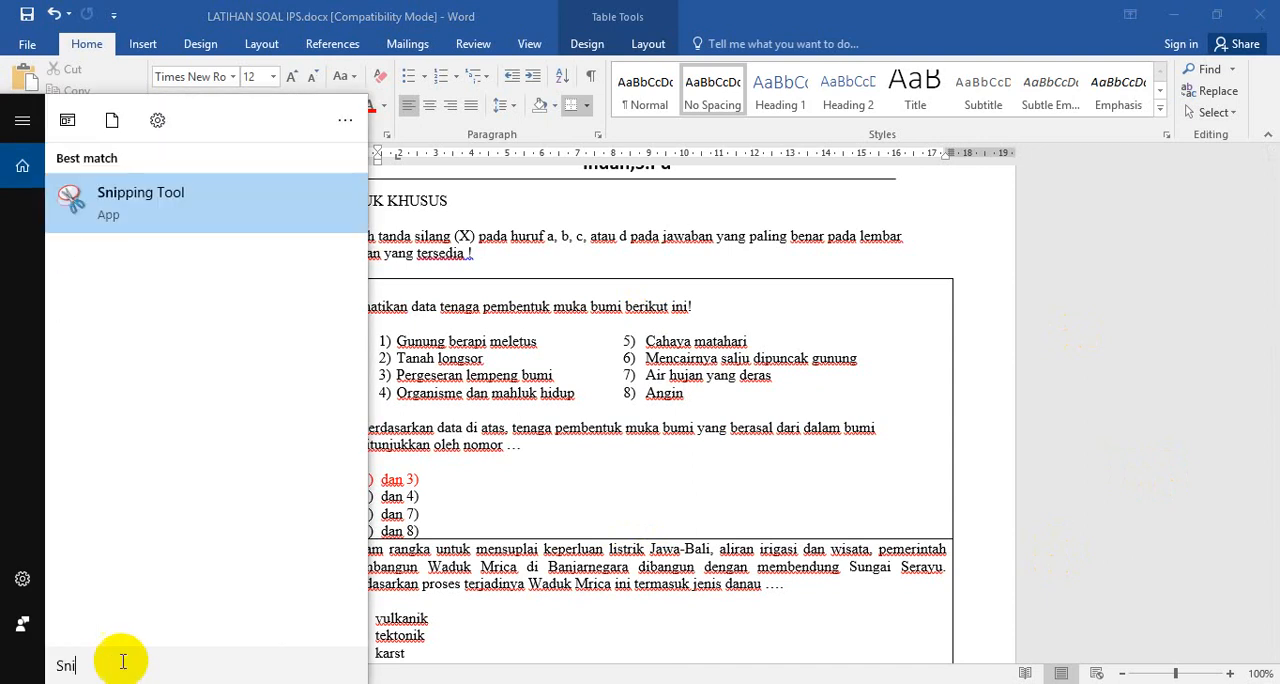
click(122, 202)
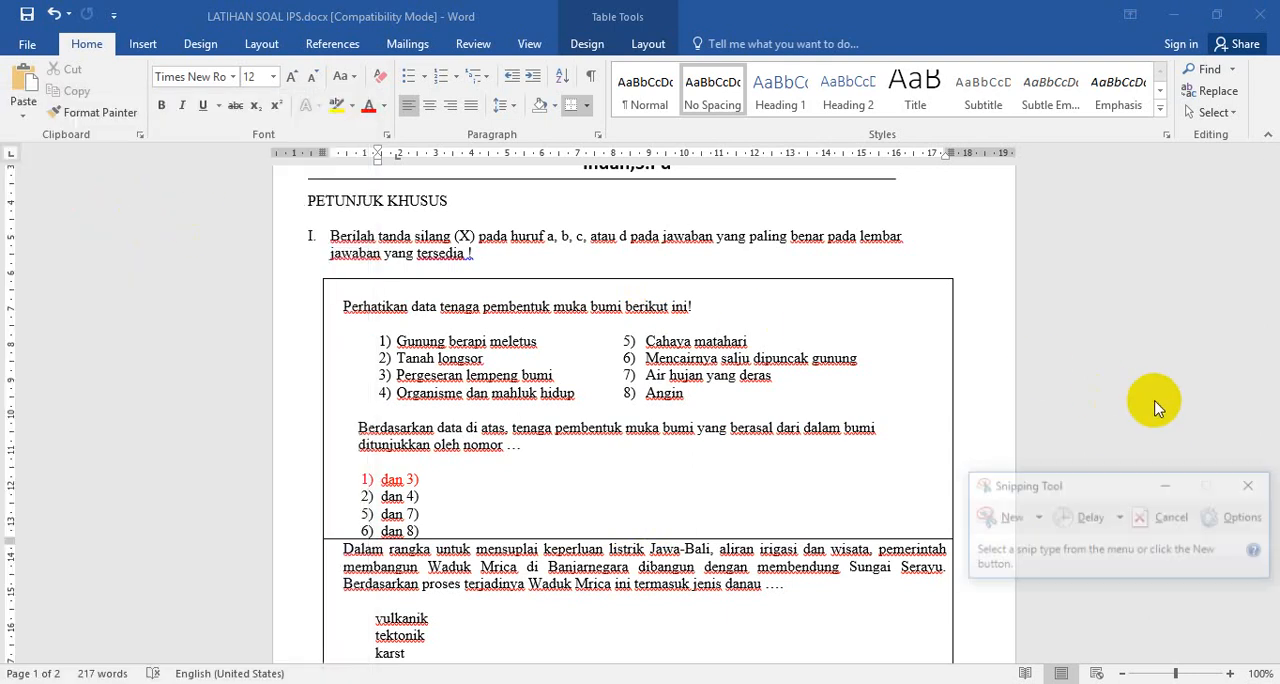
click(1119, 503)
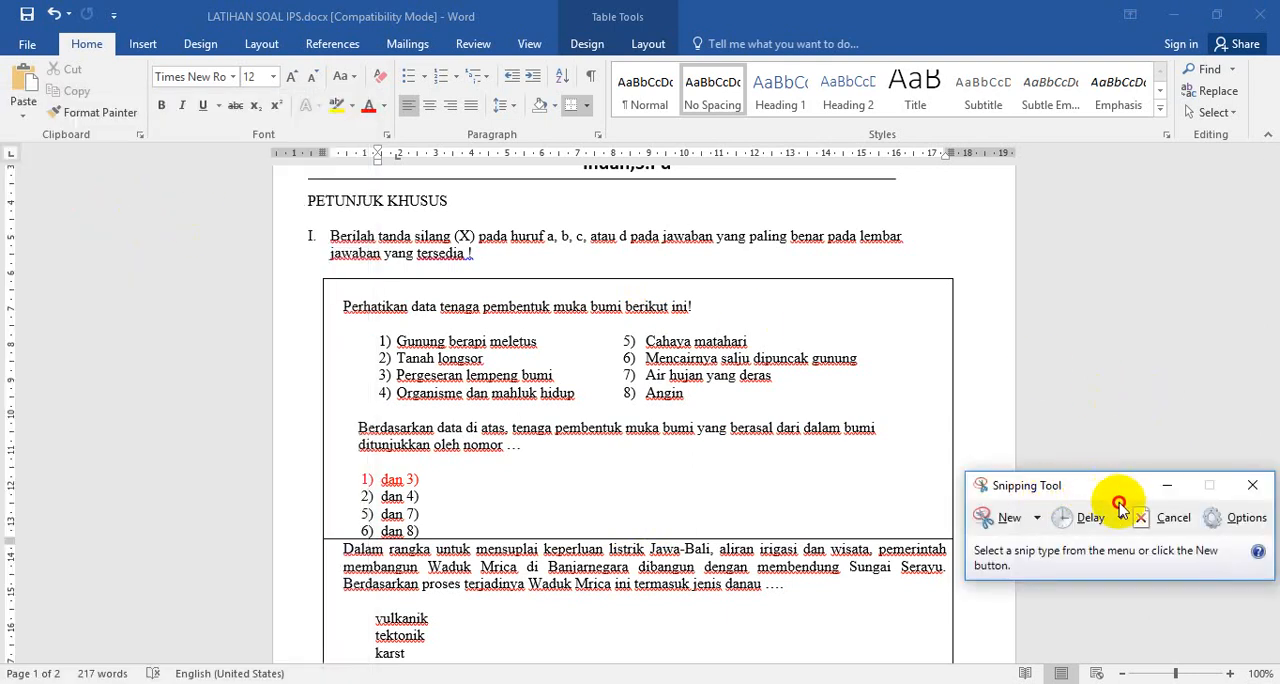
drag(1119, 503, 1246, 577)
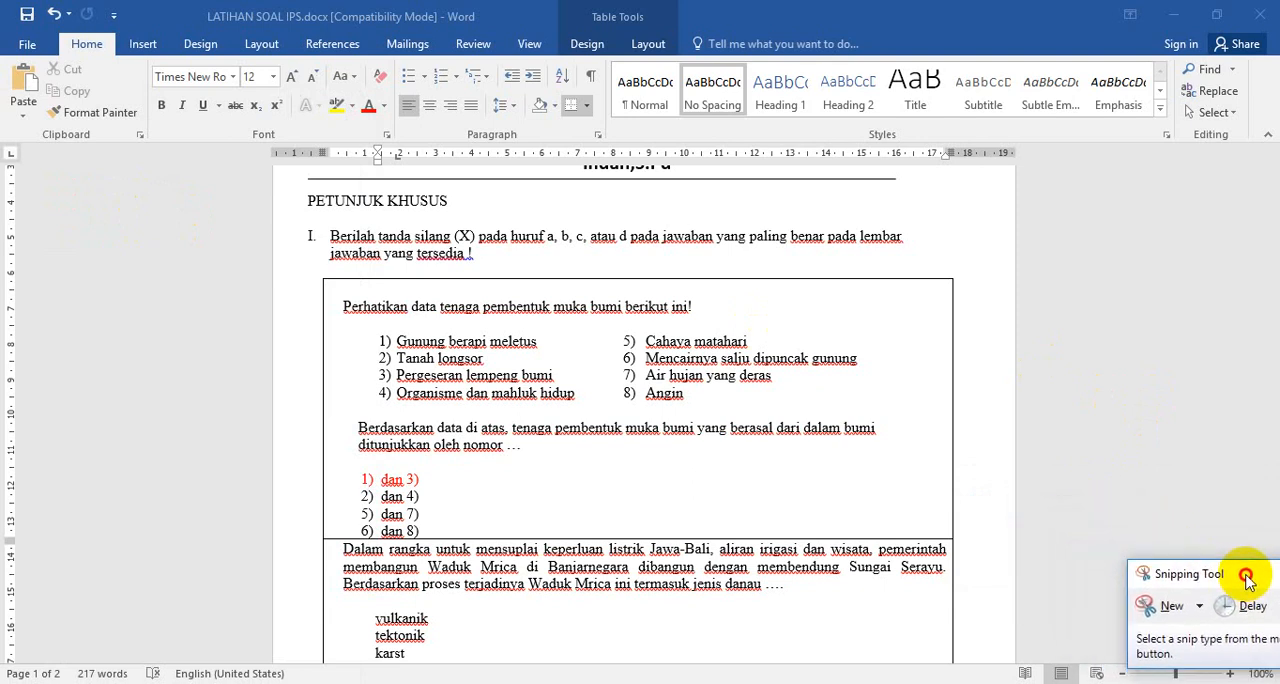
Capture a rectangular snip of the first question's data, from "Perhatikan data tenaga pembentuk muka bumi berikut ini!" through item 8, Angin
click(1166, 607)
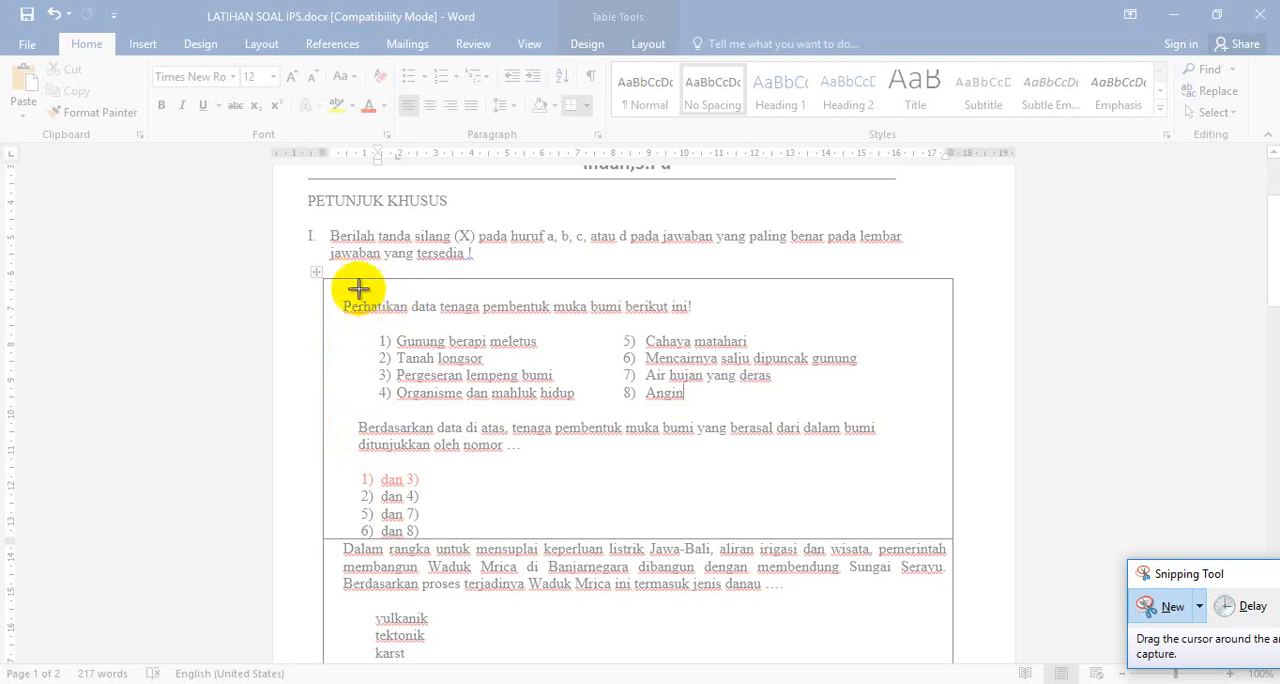
drag(335, 290, 655, 411)
drag(727, 412, 878, 411)
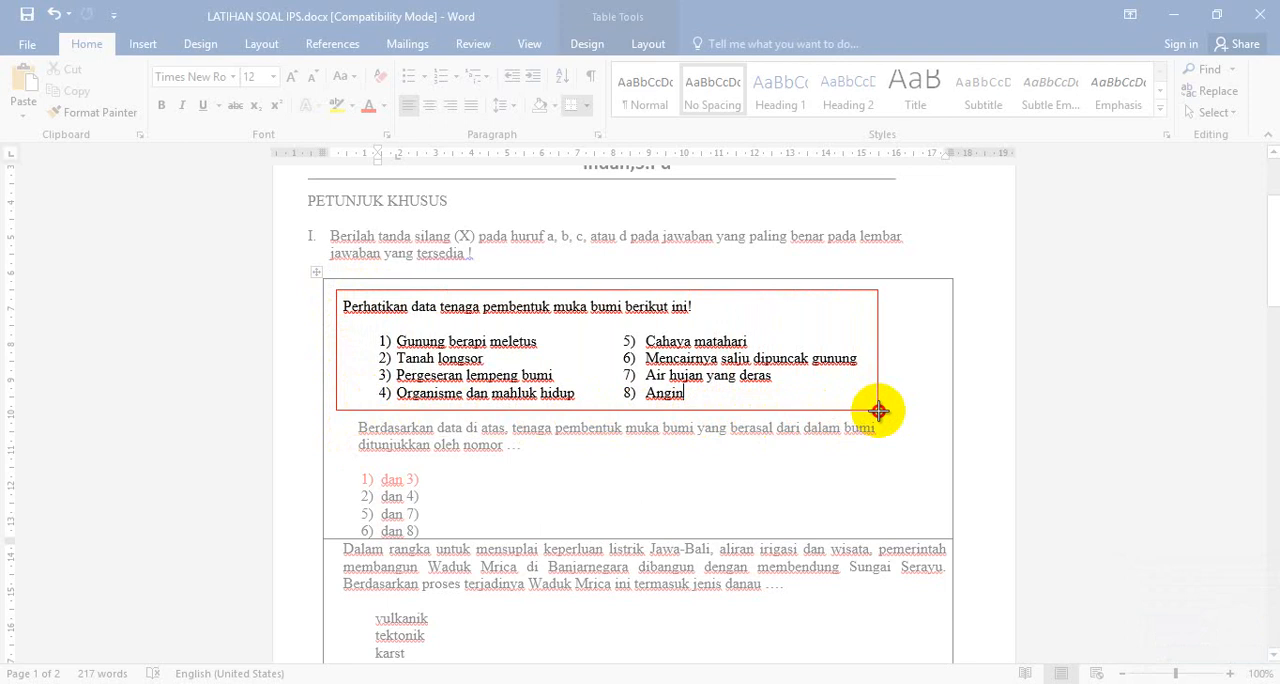
mouse_move(878, 411)
mouse_down()
mouse_move(460, 355)
mouse_move(334, 303)
mouse_move(366, 371)
mouse_move(408, 400)
mouse_move(890, 411)
mouse_up()
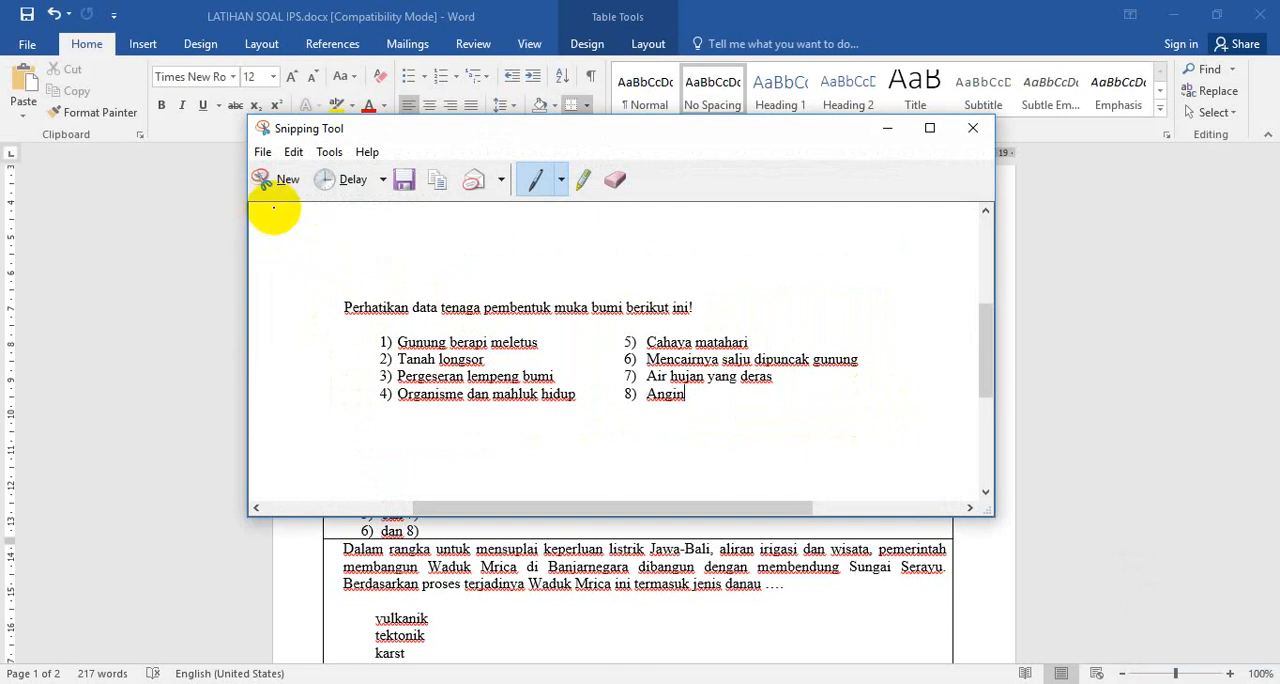
Save the snip as PNG file "Soal 1" in the Latihan Soal Google Form SMPN 2 Lumbang folder and minimize Snipping Tool
click(263, 153)
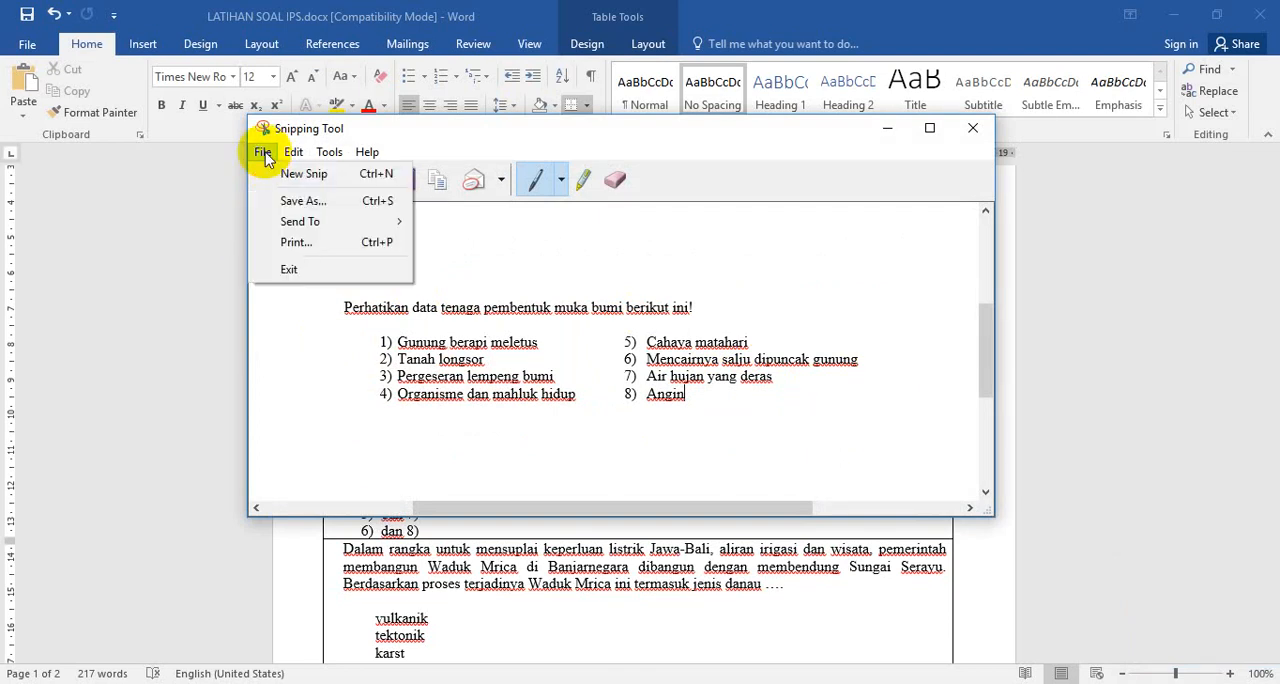
click(300, 203)
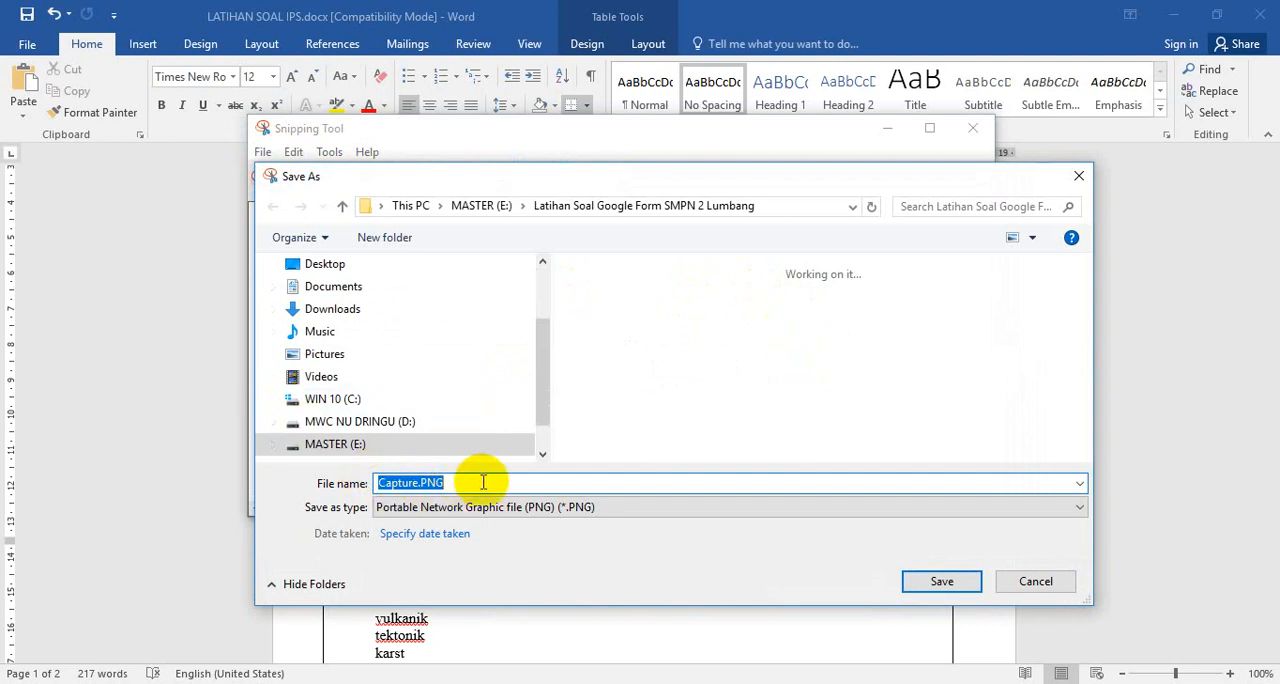
text(Soal 1)
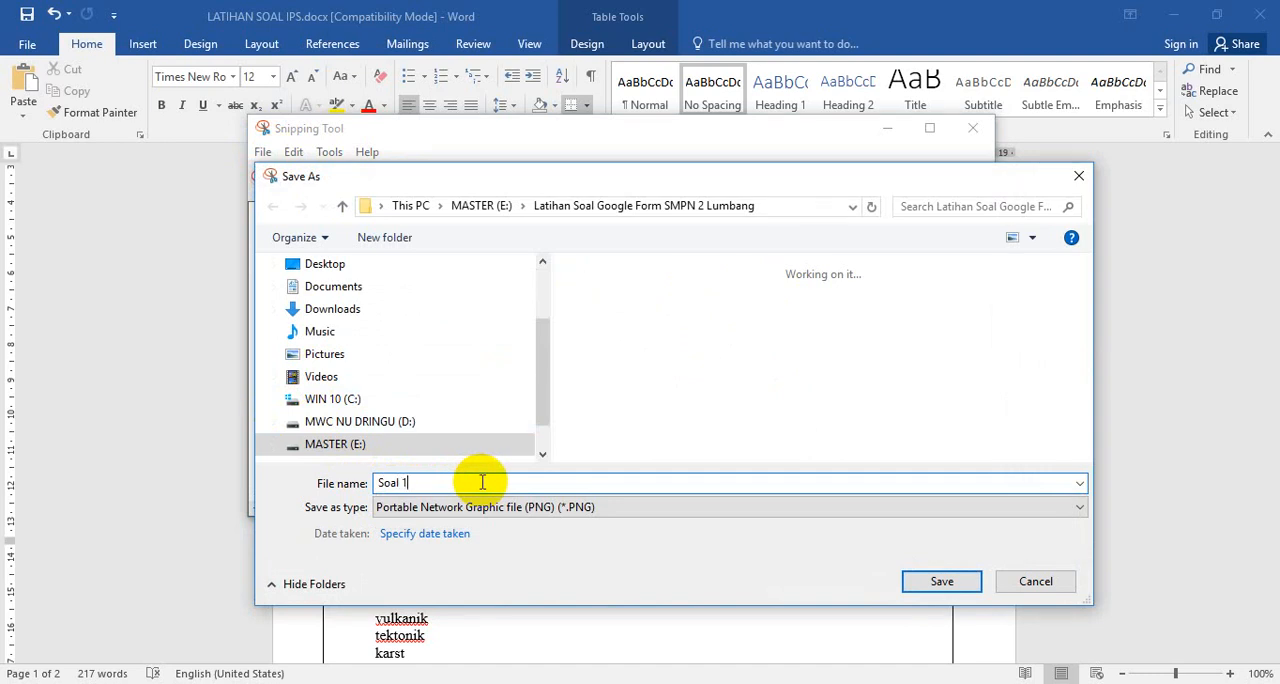
click(428, 447)
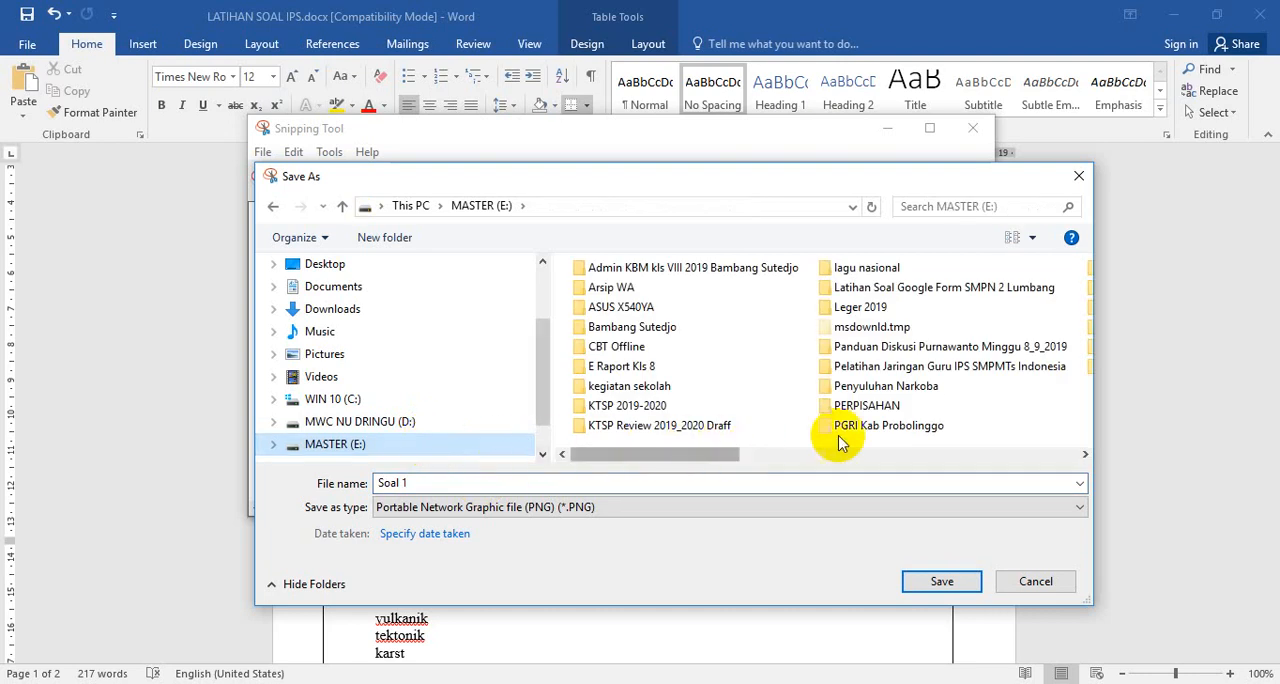
double_click(935, 290)
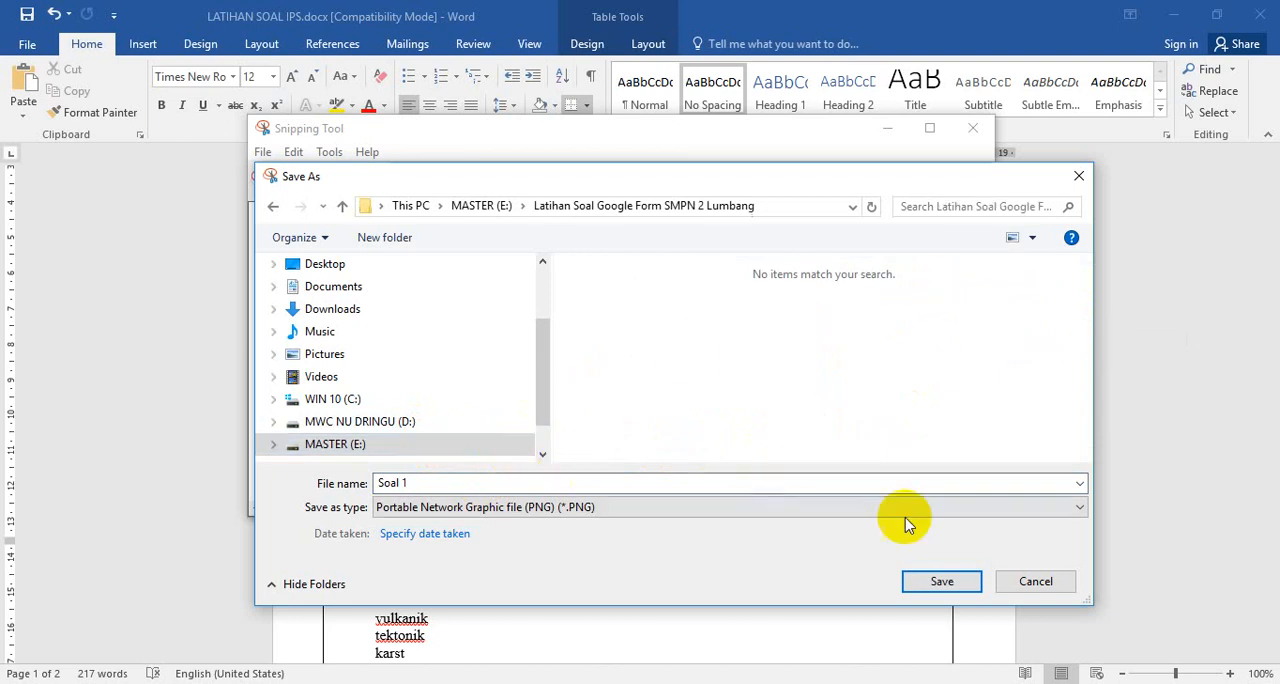
click(945, 582)
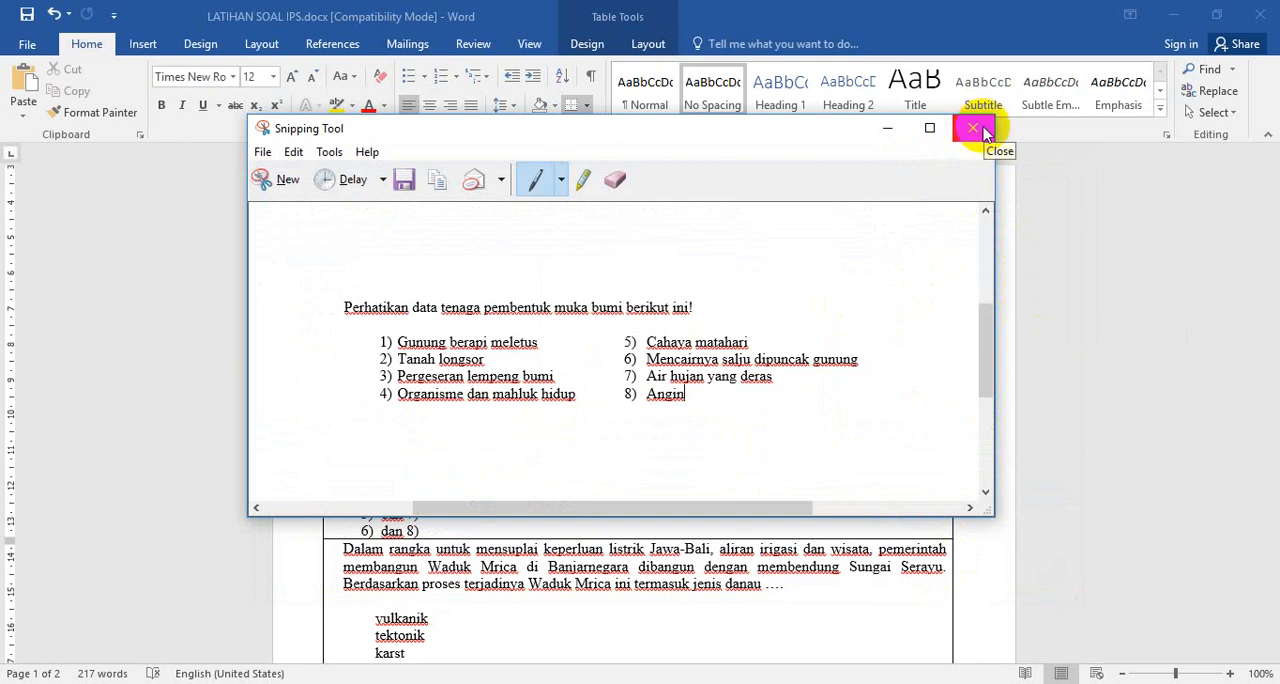
click(887, 131)
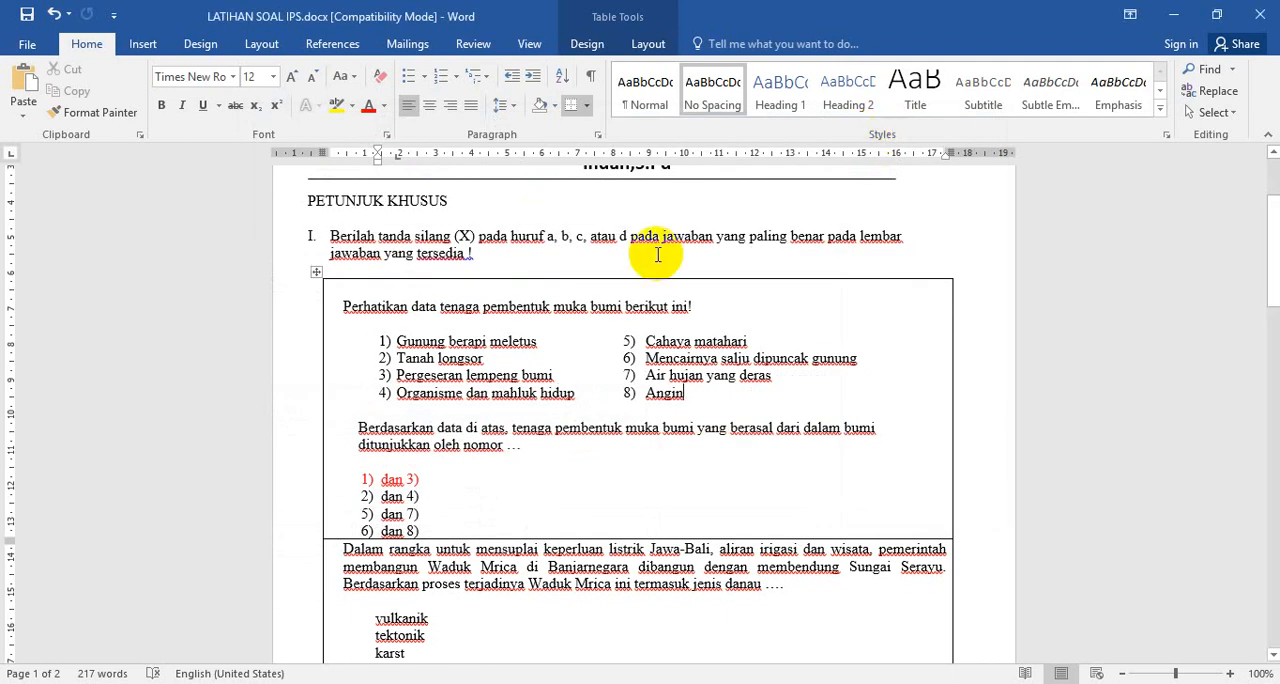
Switch back to the "Formulir tanpa judul" form in Chrome and start editing the empty question's title below Kelas
mouse_move(298, 683)
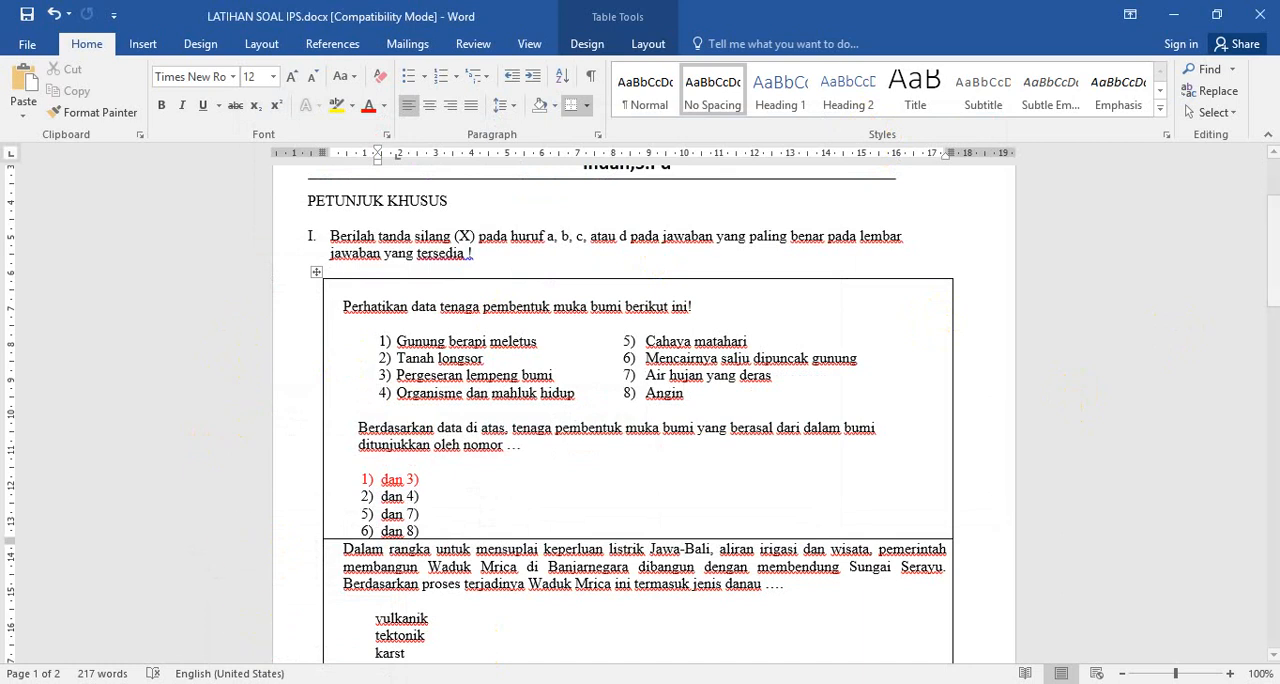
mouse_move(205, 683)
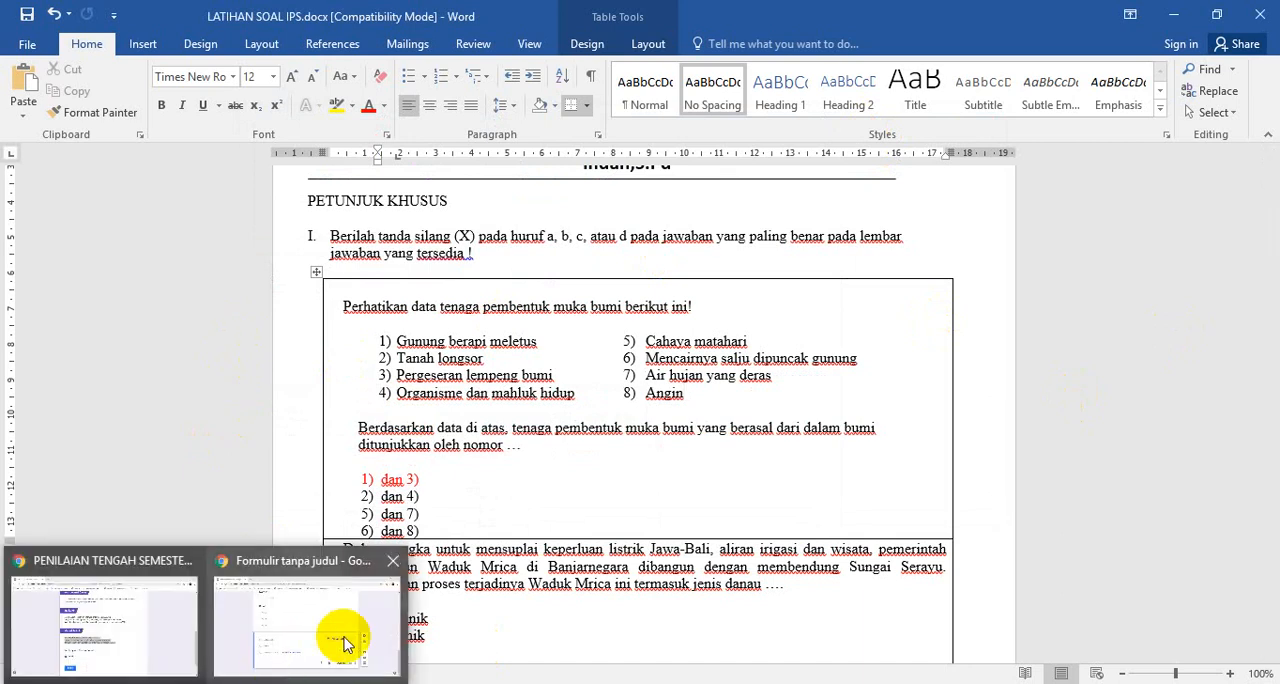
click(373, 618)
click(379, 437)
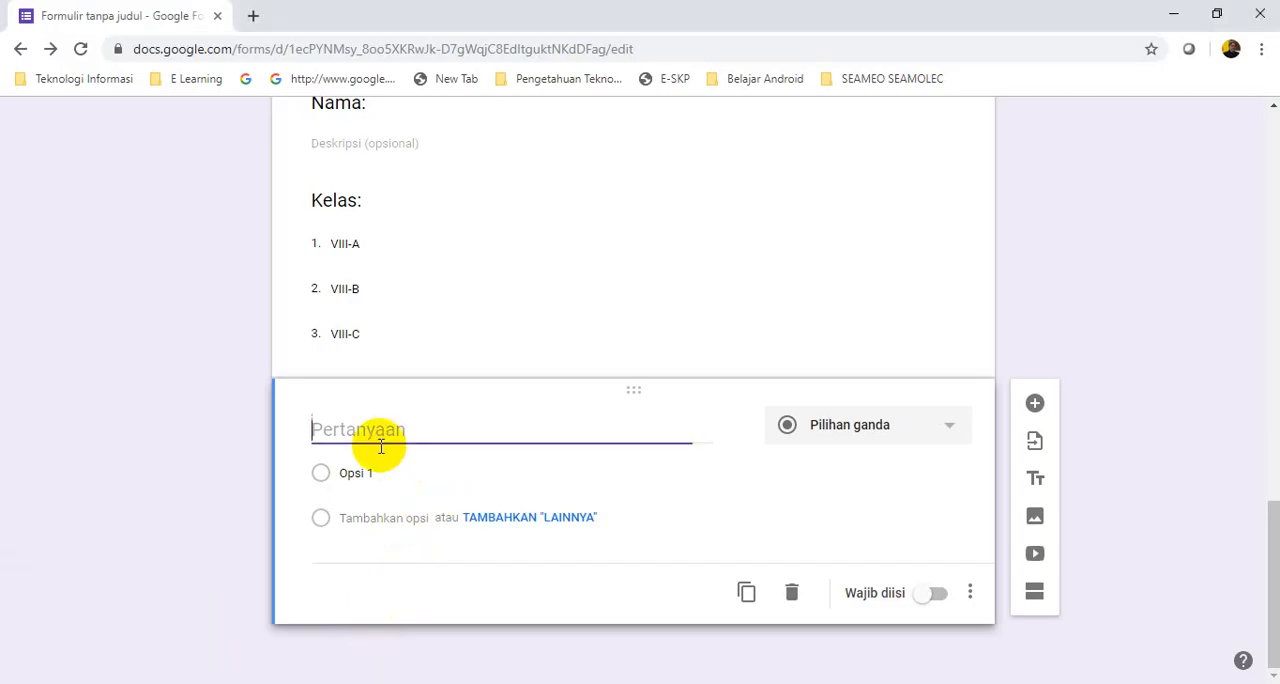
Insert the image "Soal 1.PNG" from the Latihan Soal Google Form SMPN 2 Lumbang folder into the empty question below Kelas
click(346, 430)
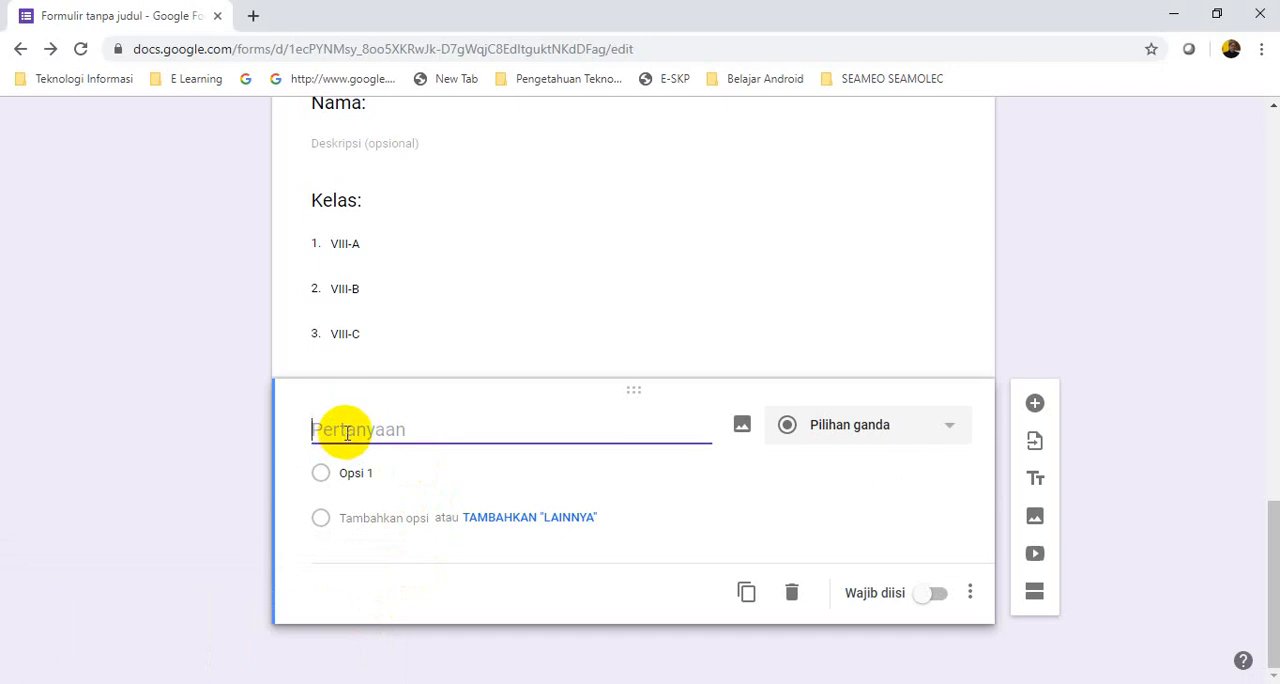
click(742, 428)
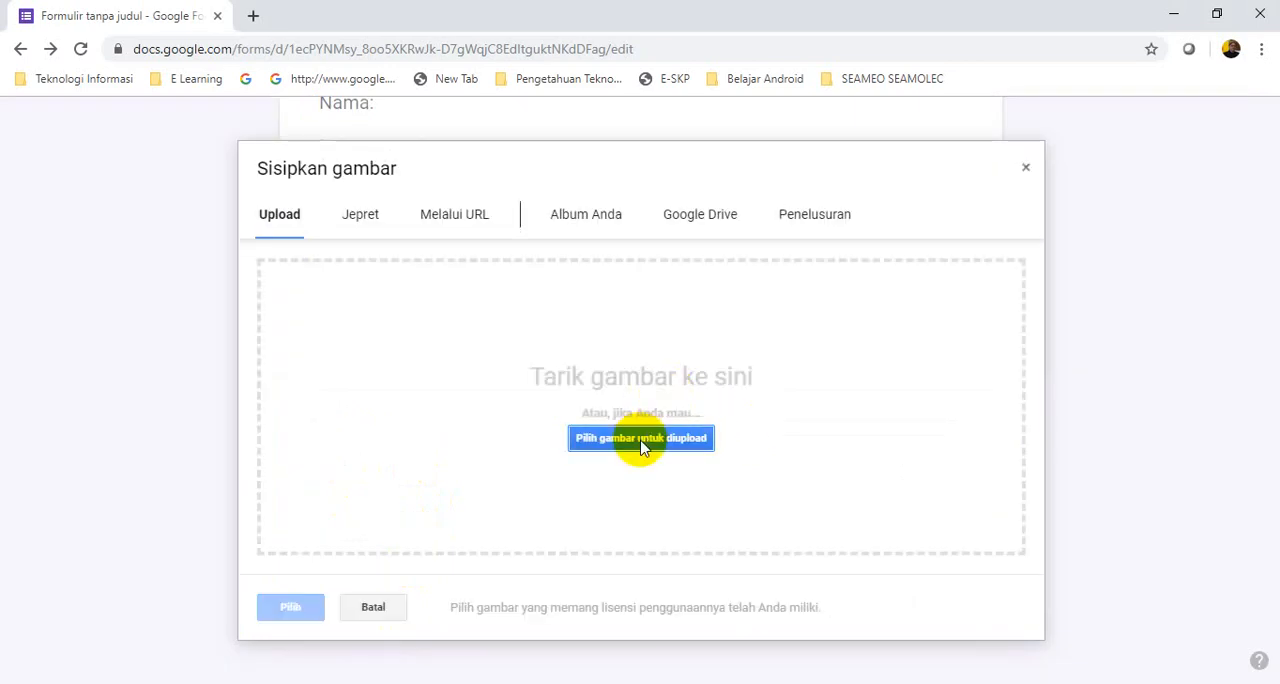
click(643, 441)
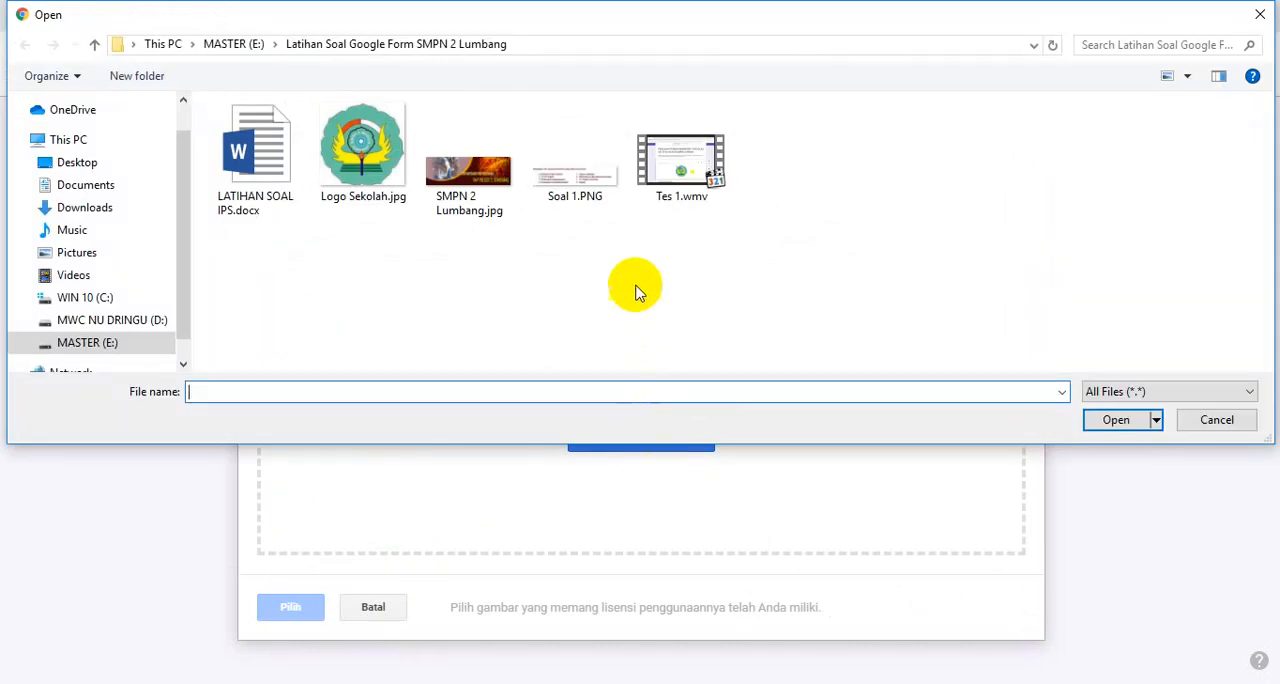
click(577, 183)
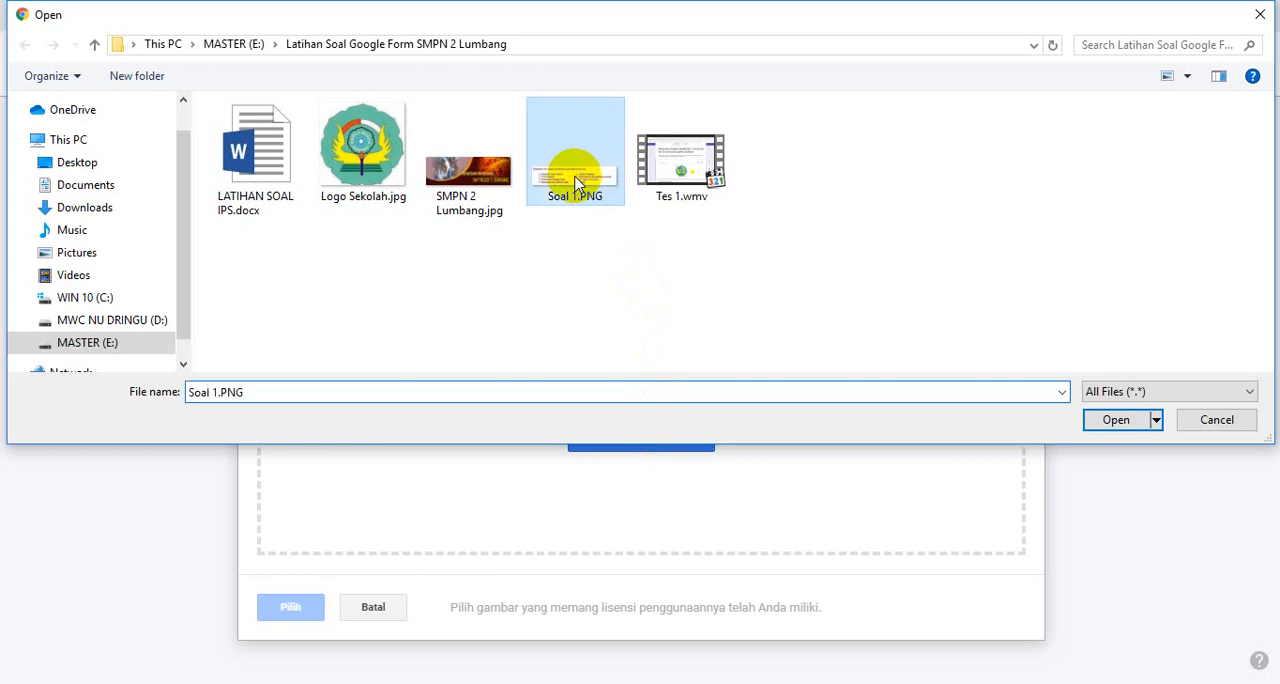
click(1110, 419)
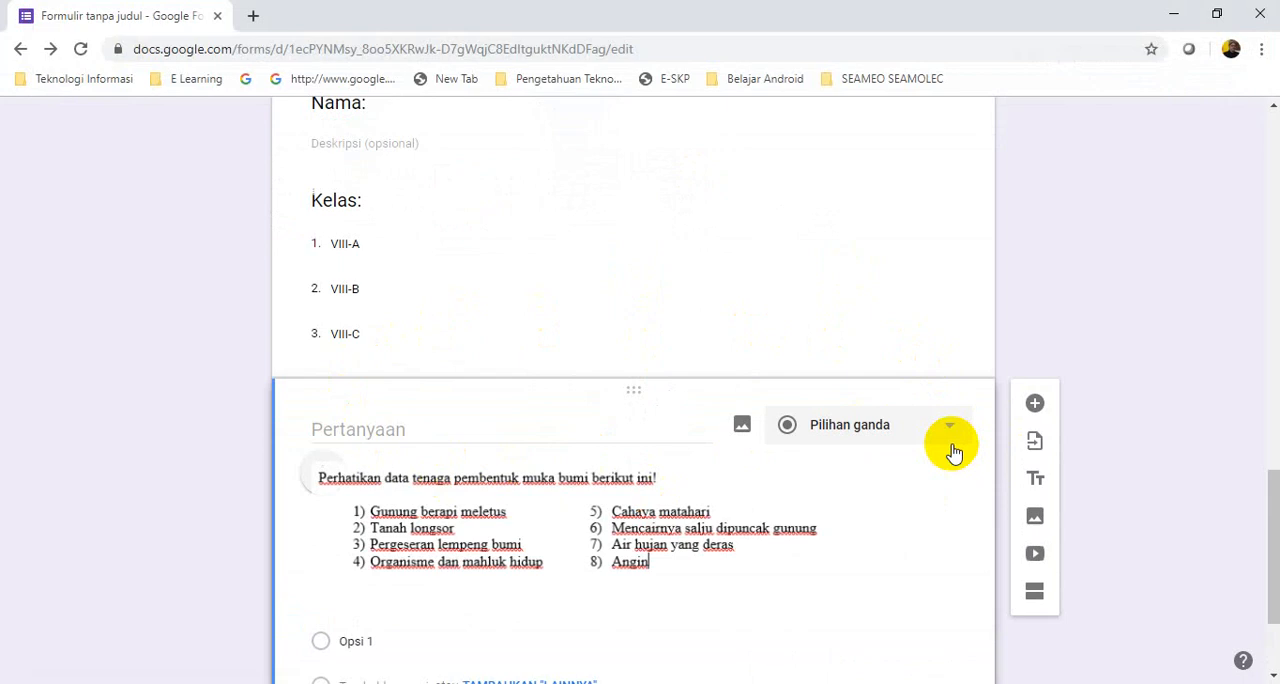
Switch to the Word document and copy the first question's sentence, from "Berdasarkan data di atas" through "ditunjukkan oleh nomor …"
drag(1275, 490, 1266, 535)
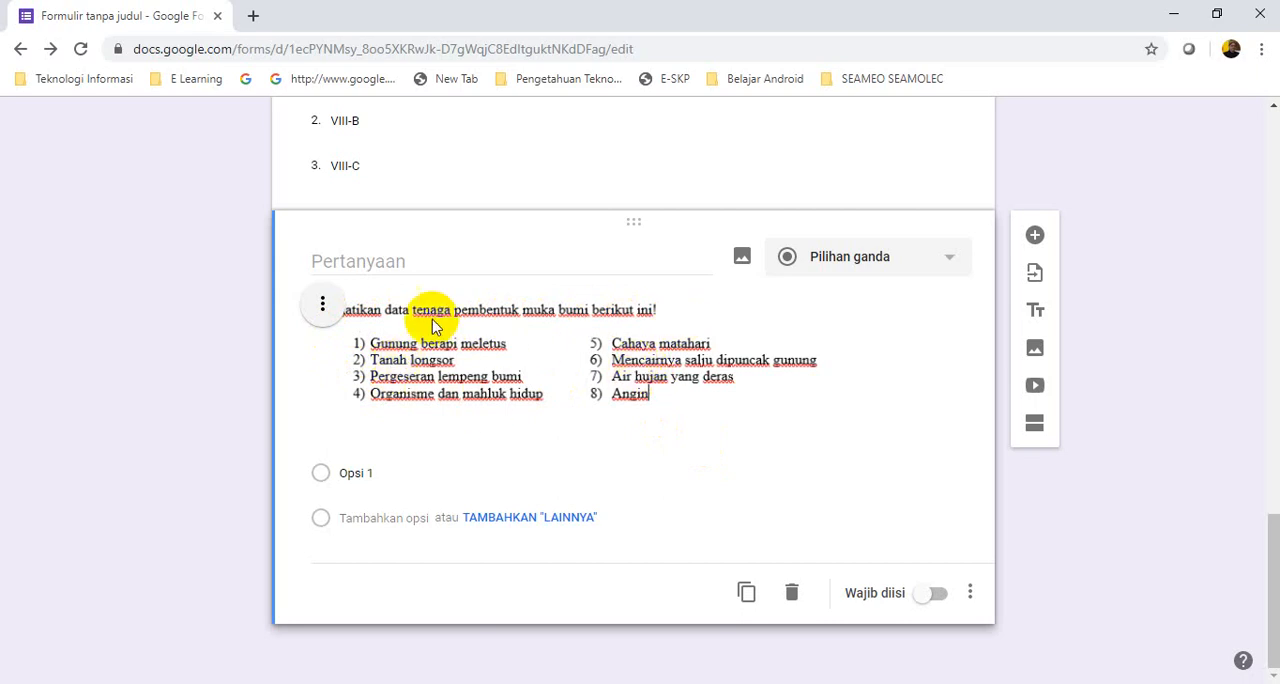
click(329, 260)
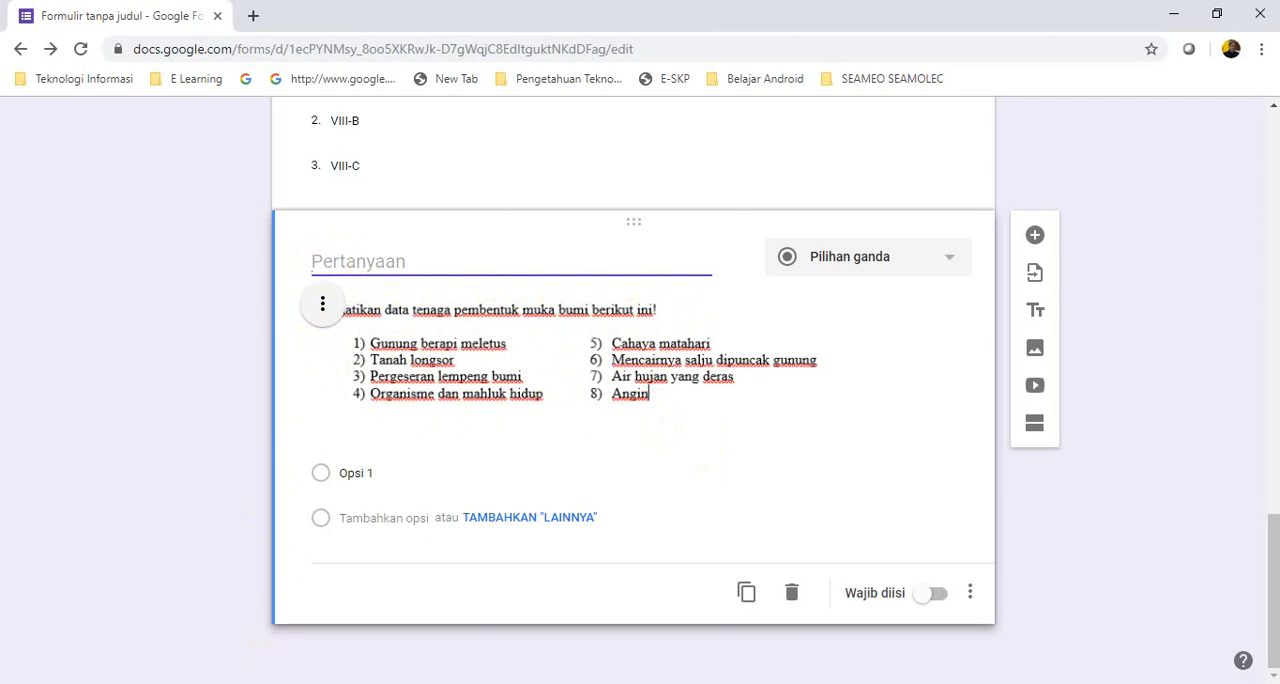
key(alt+Tab)
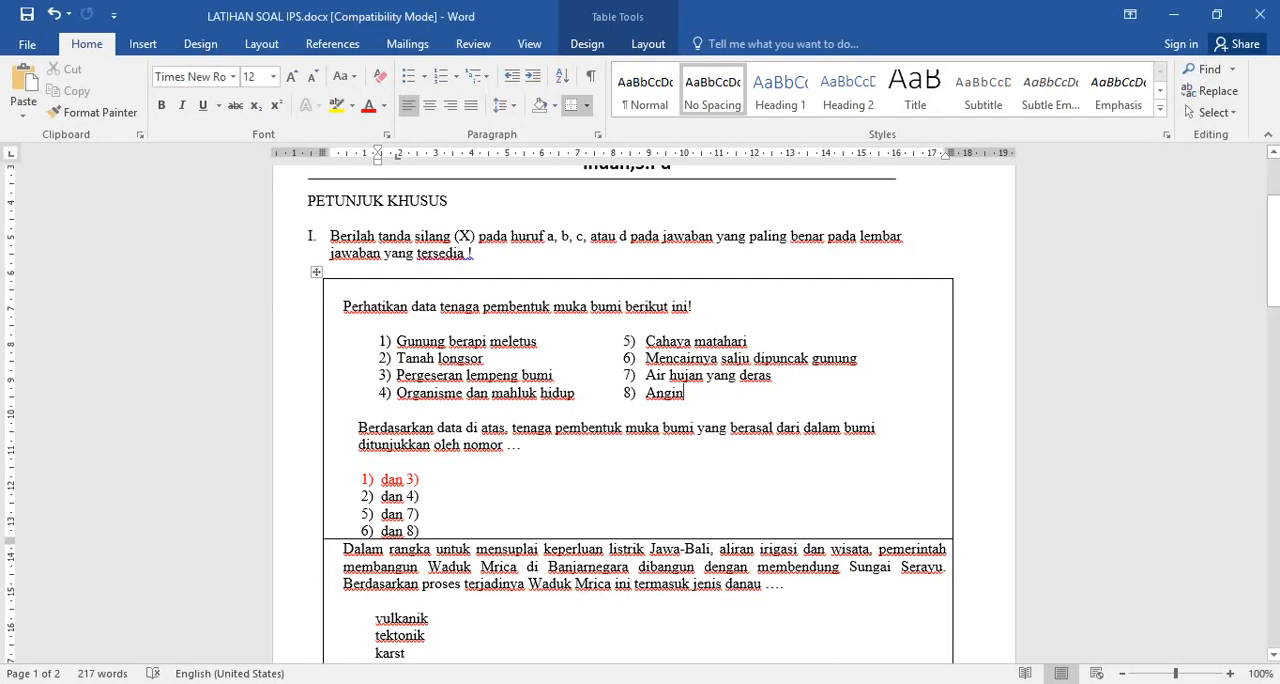
click(357, 428)
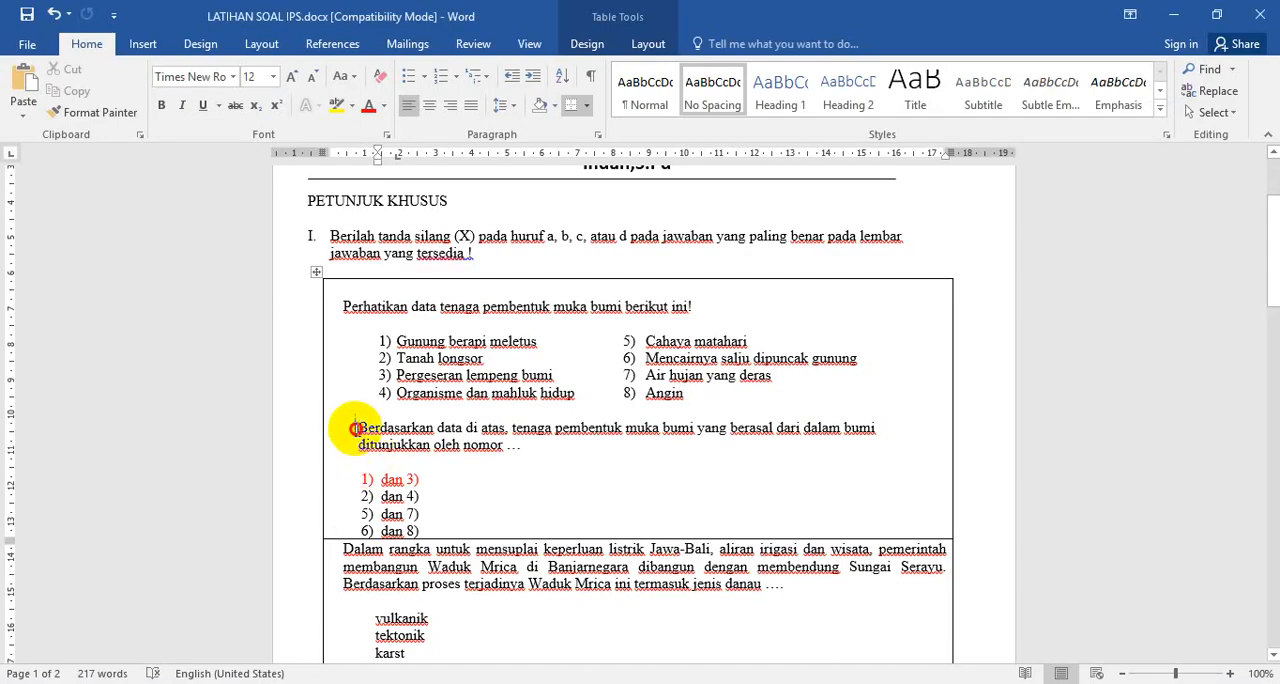
drag(357, 428, 541, 445)
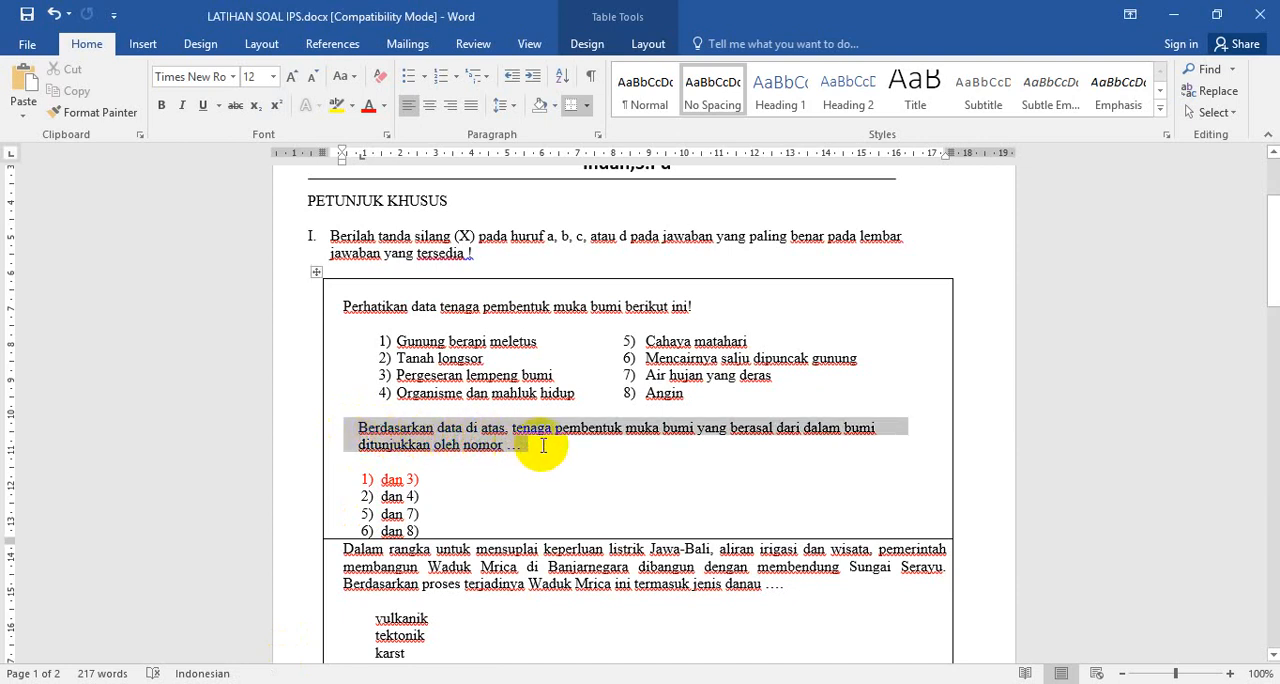
click(541, 445)
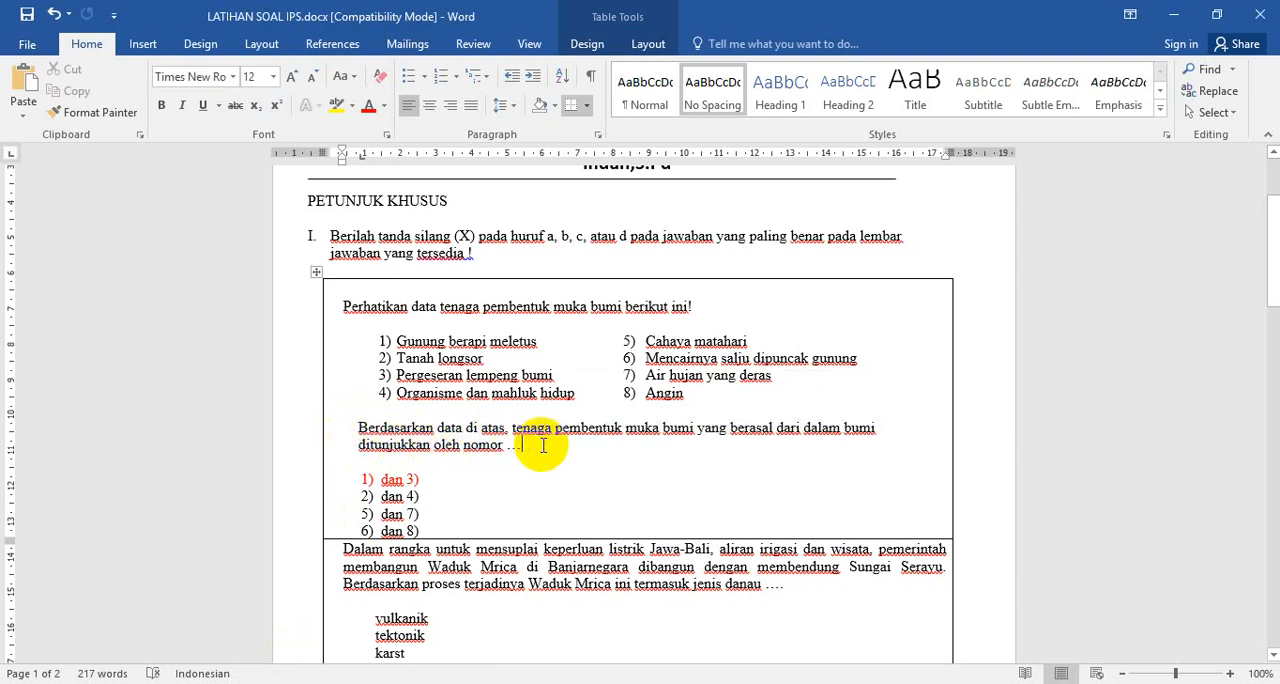
click(357, 428)
drag(357, 428, 533, 449)
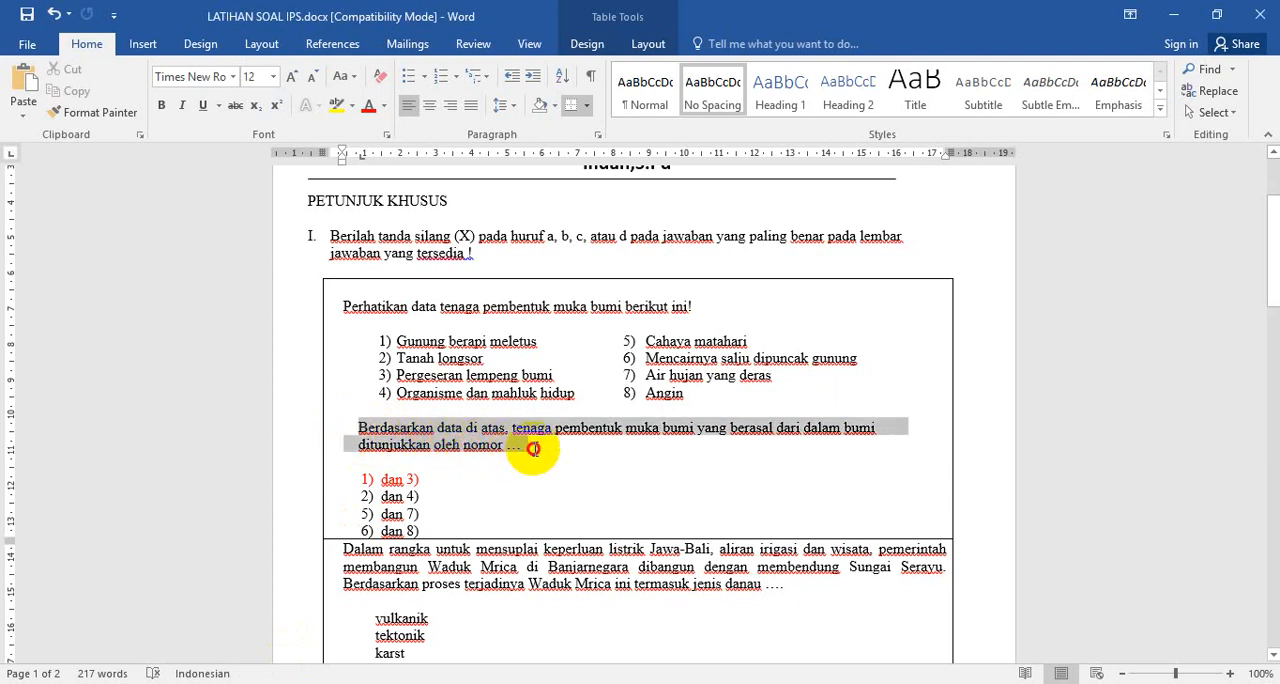
right_click(448, 443)
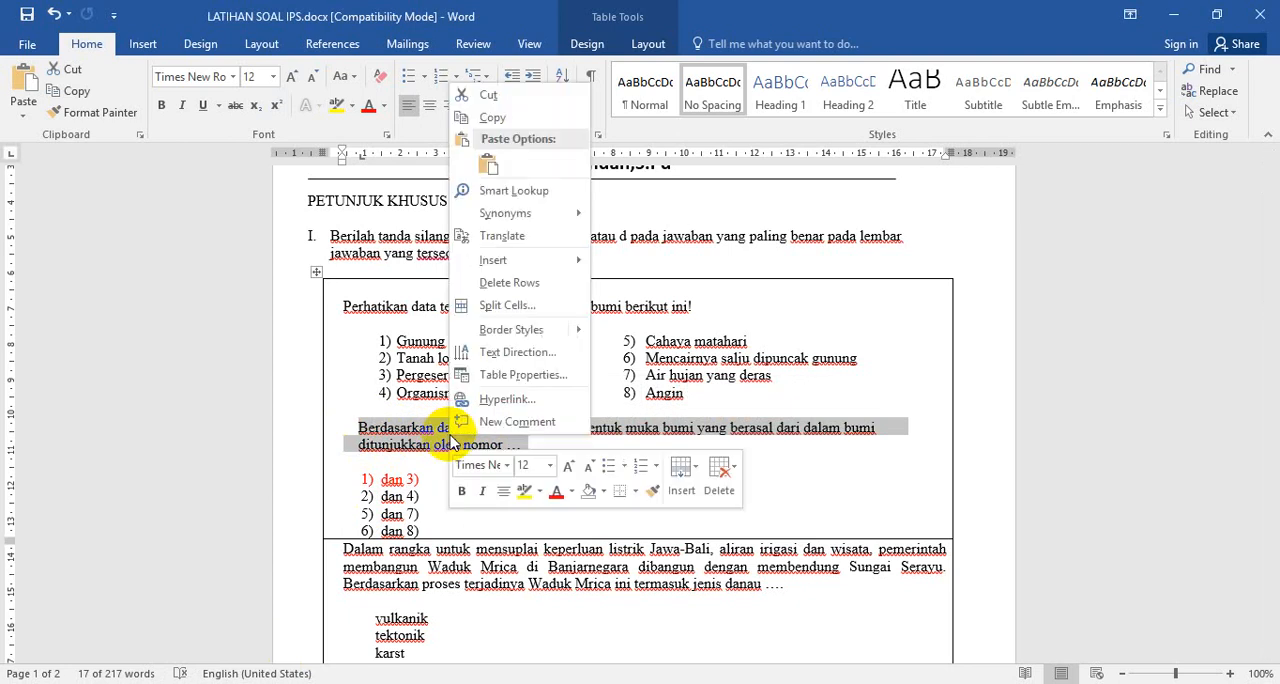
click(489, 120)
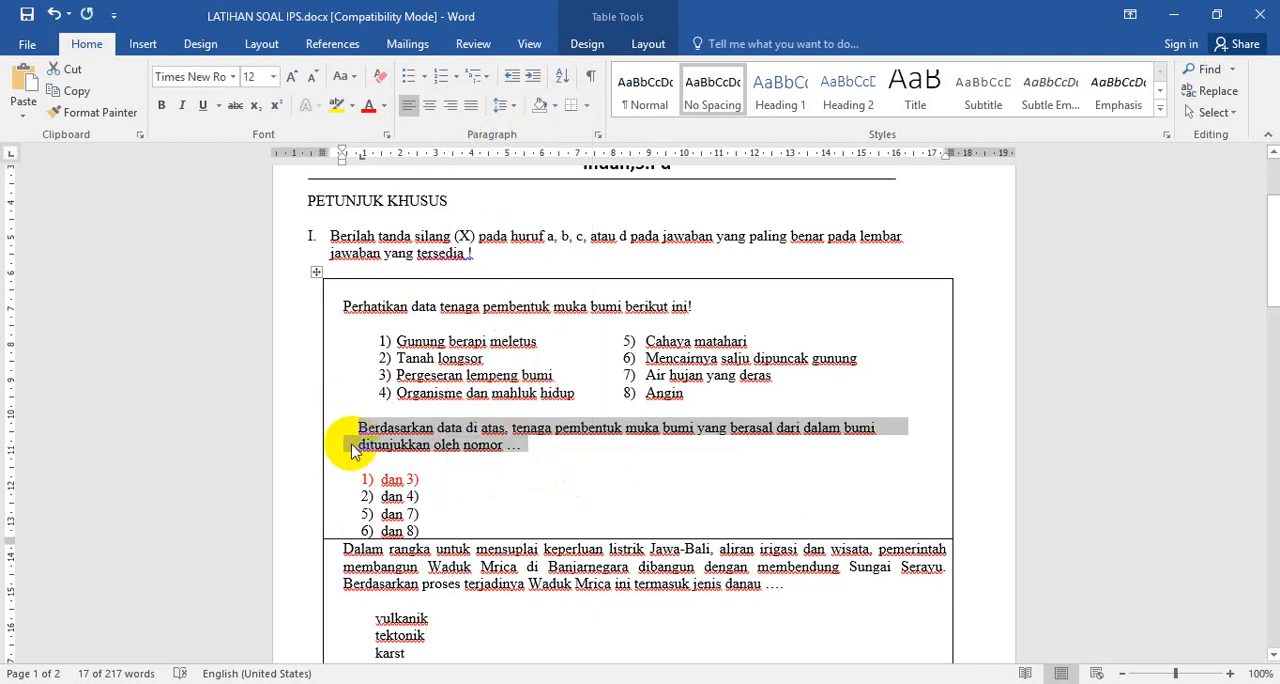
Return to the "Formulir tanpa judul" form in Chrome and paste the copied sentence as the title of the question with the image
mouse_move(200, 680)
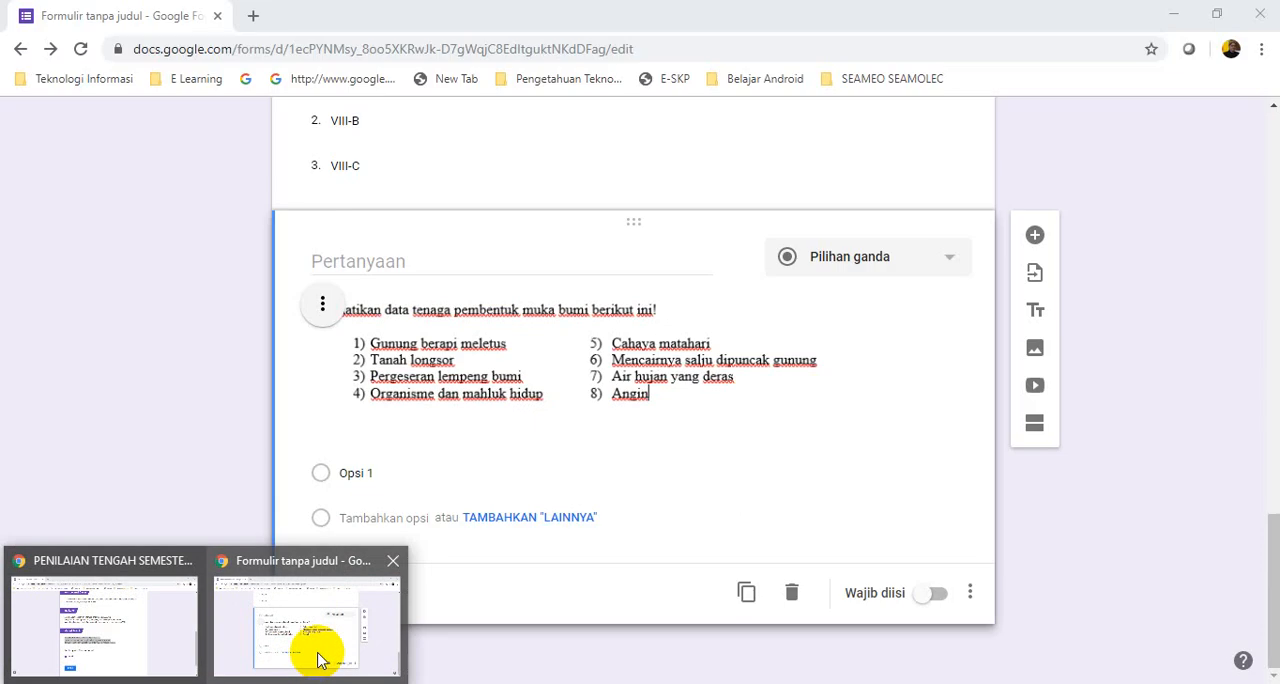
click(316, 653)
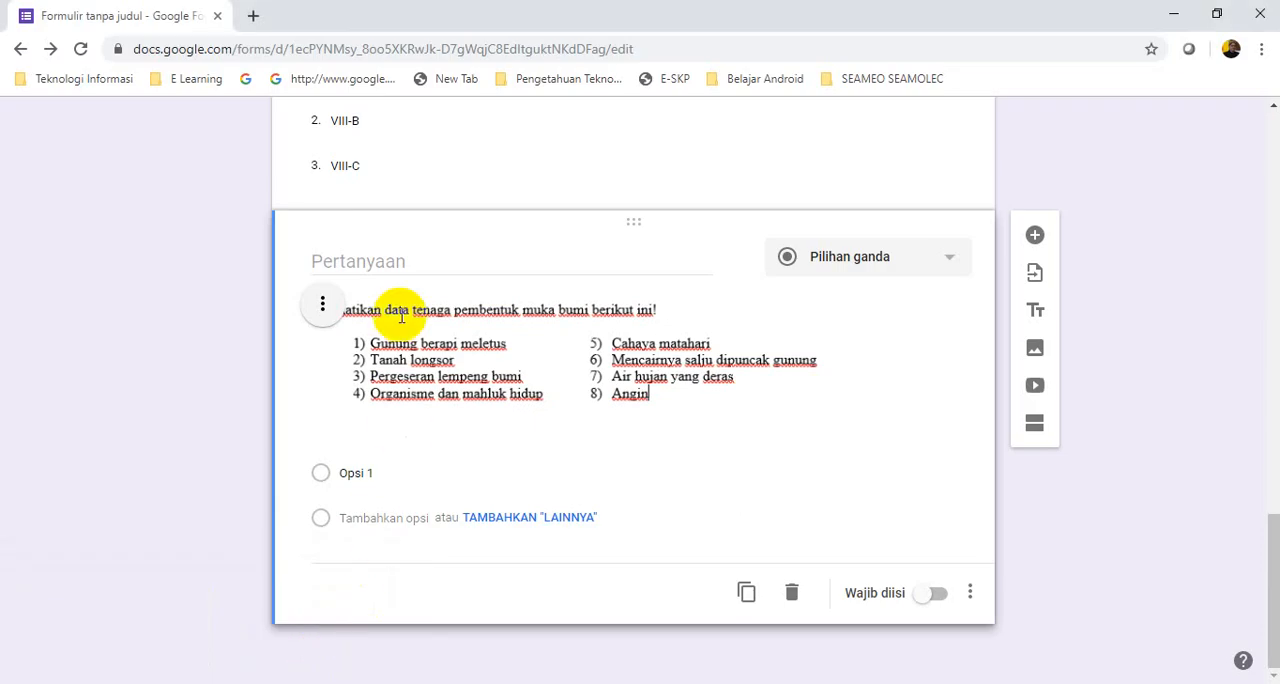
click(328, 258)
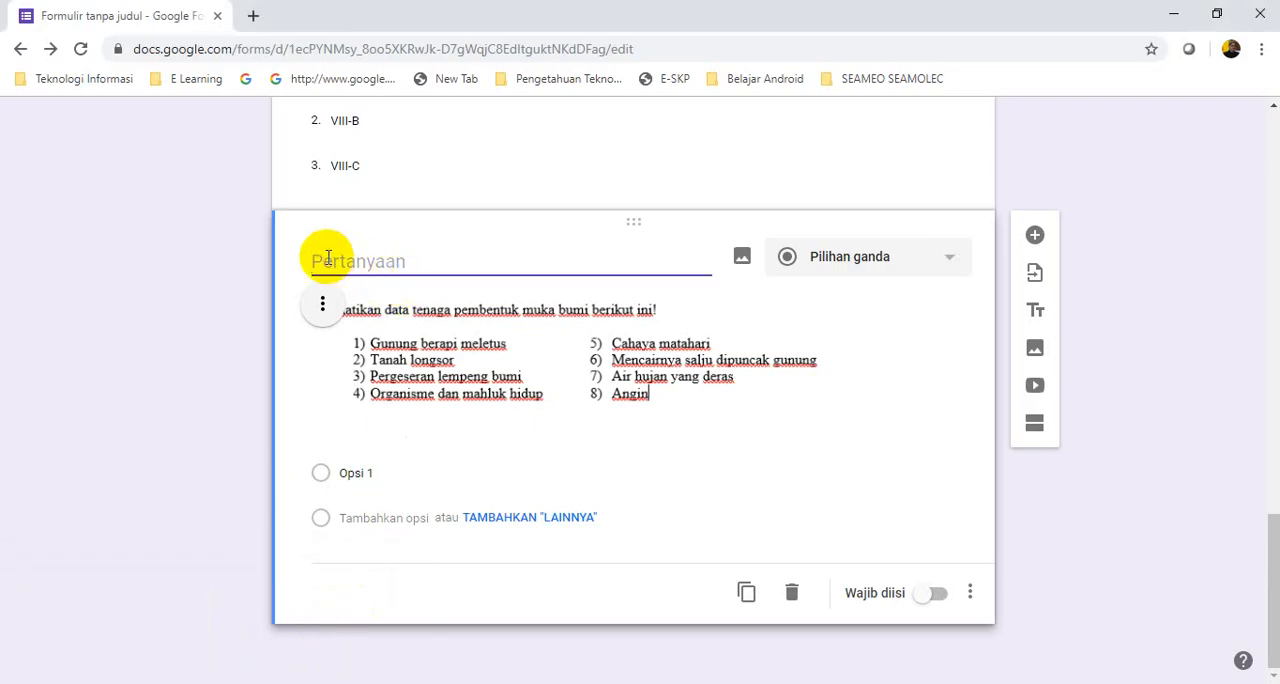
right_click(328, 258)
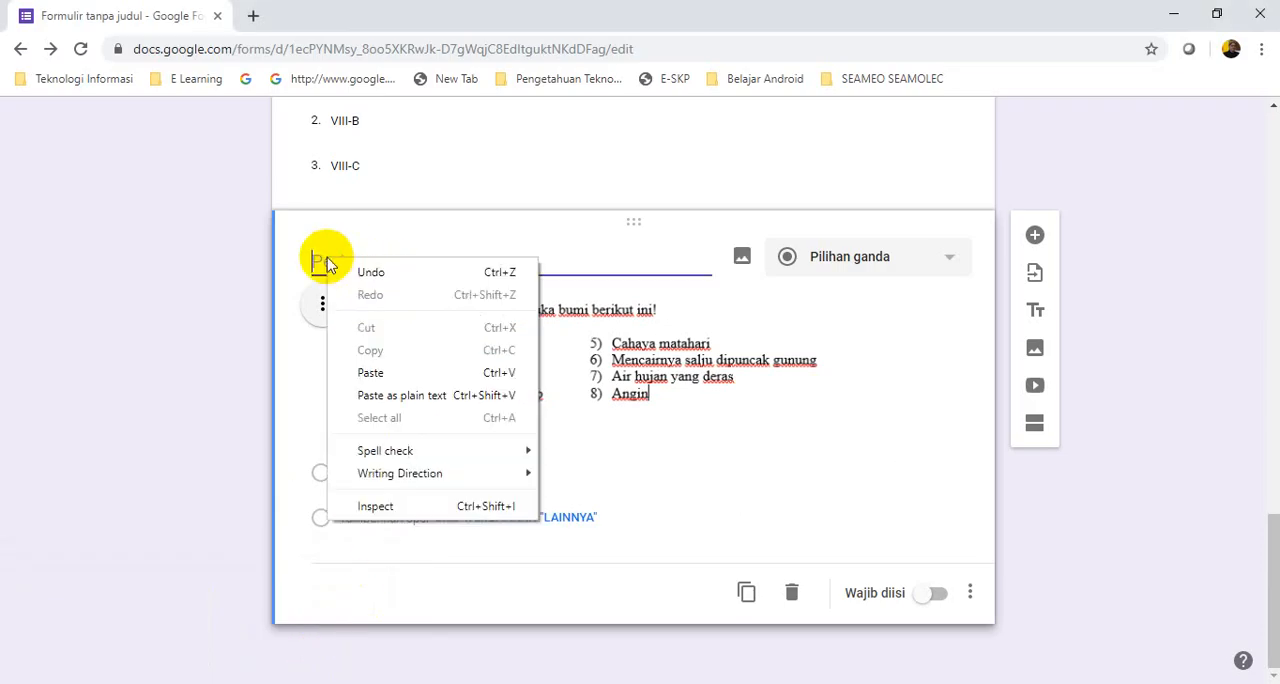
click(374, 372)
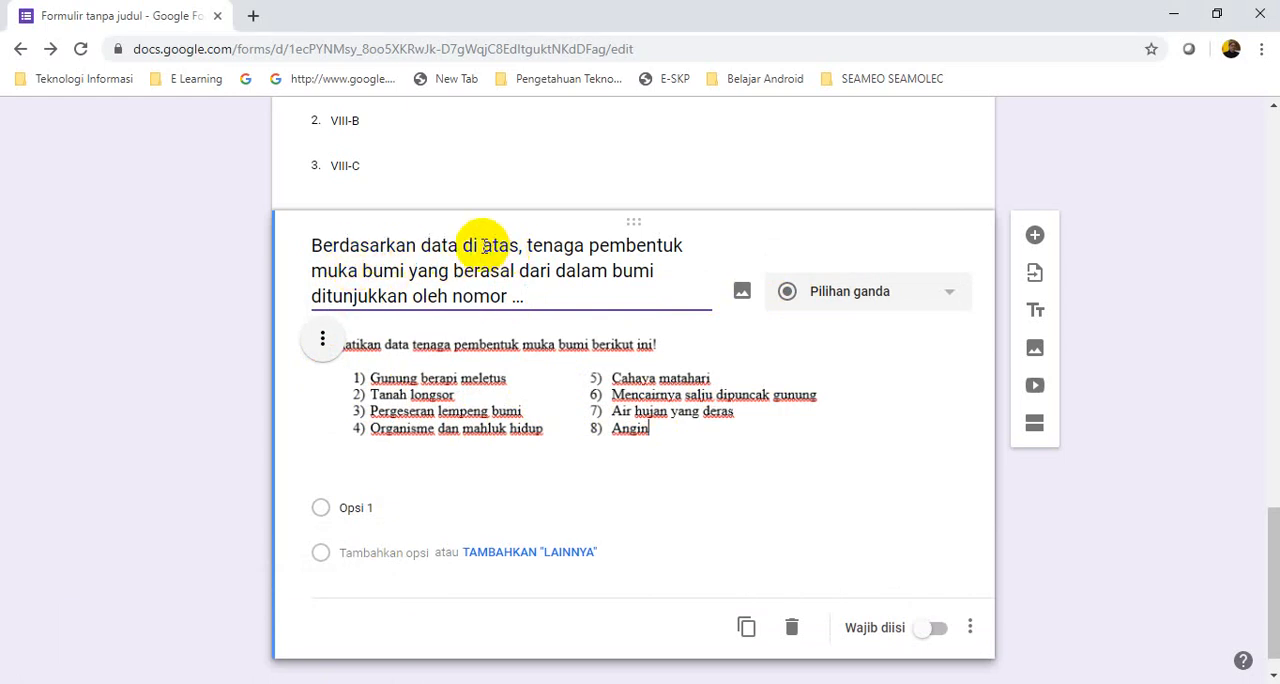
Replace the word "atas" in the question title with "bawah ini"
drag(471, 249, 509, 248)
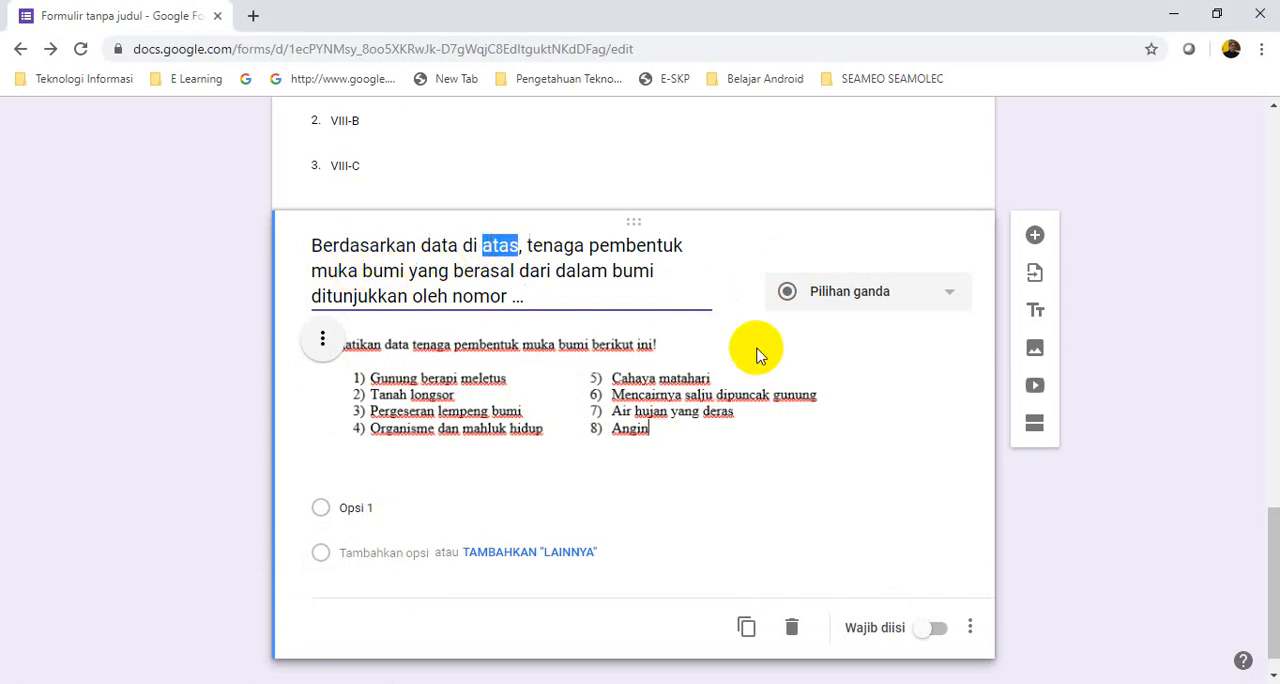
text(bawah ini)
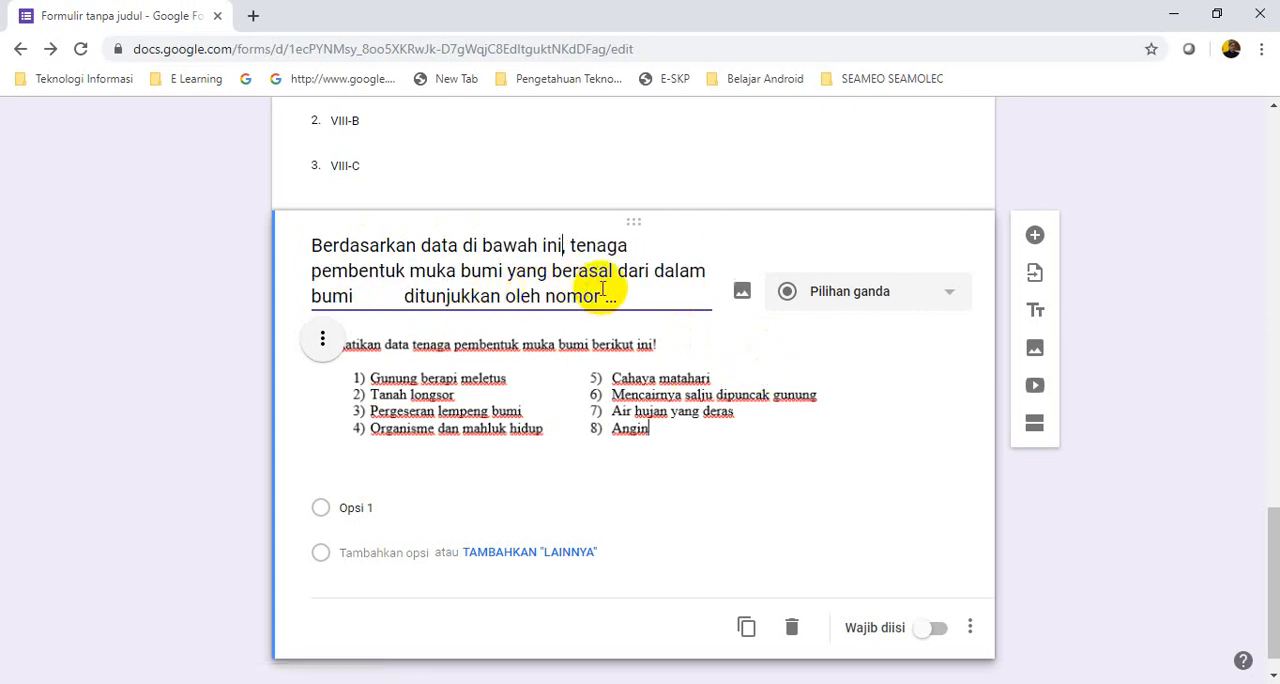
Remove the extra spaces between "bumi" and "ditunjukkan" in the question title, leaving a single space
click(357, 296)
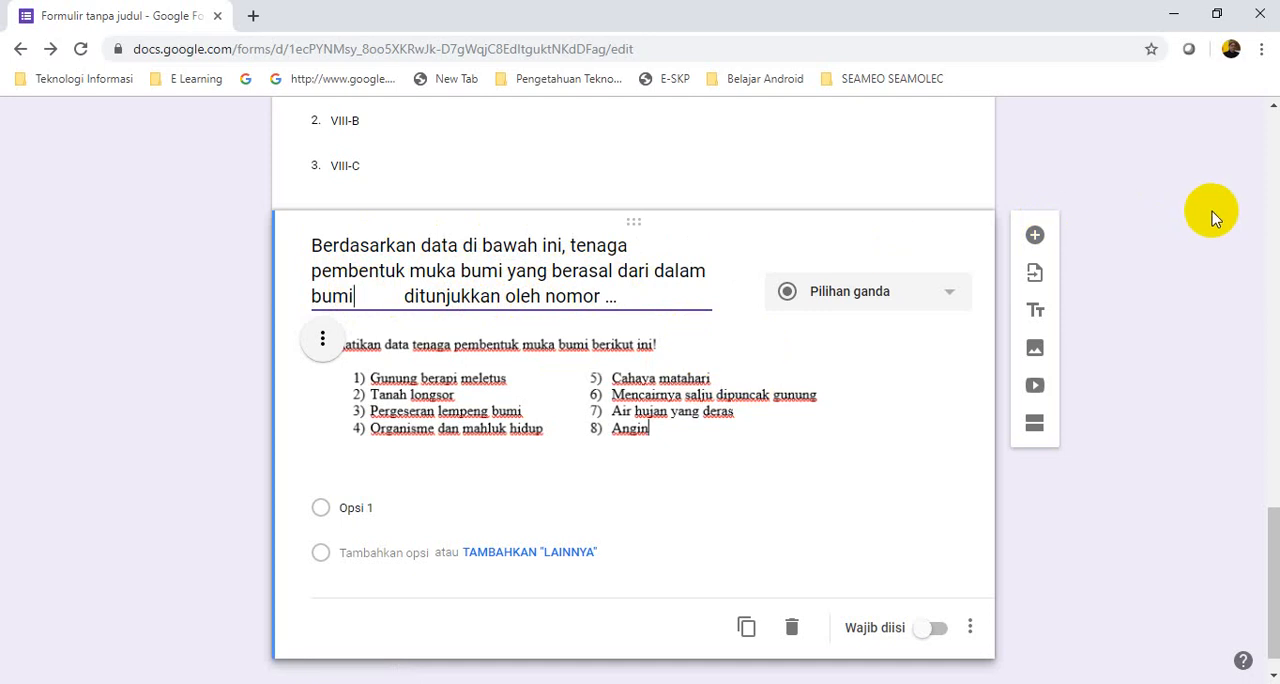
key(Delete)
key(Delete)
key(Delete)
key(Delete)
key(Delete)
key(Delete)
key(Delete)
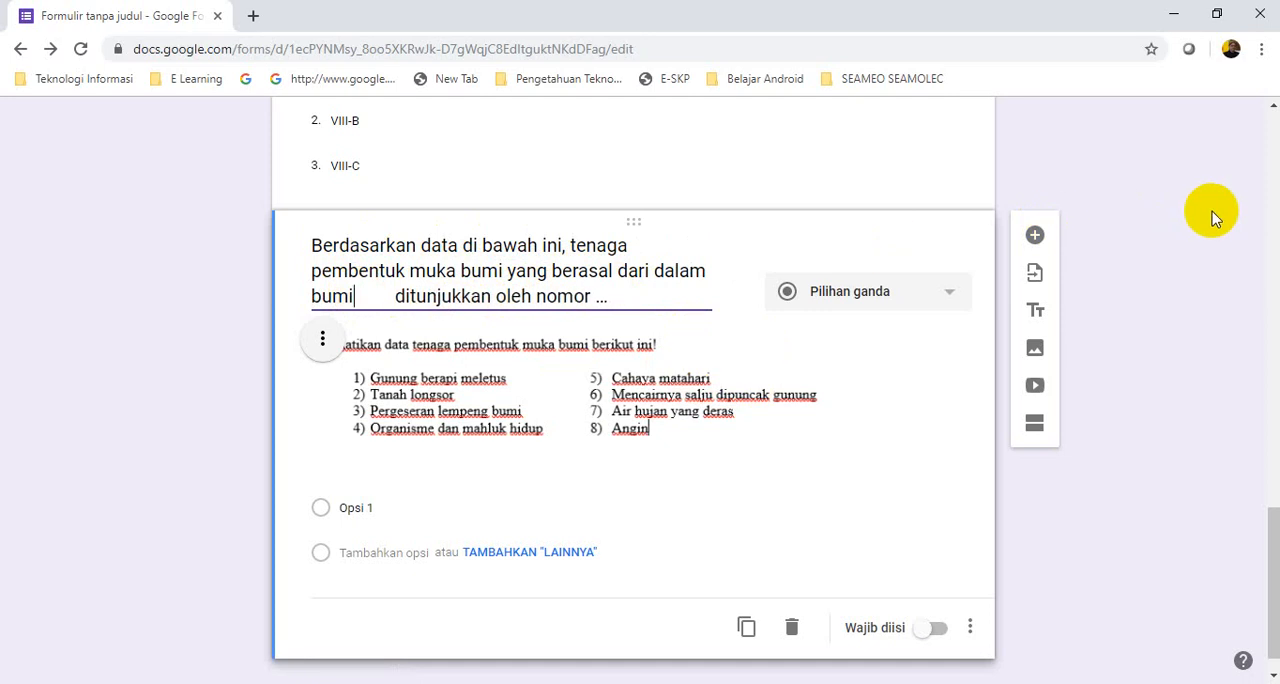
key(Delete)
key(Delete)
key(Delete)
key(Delete)
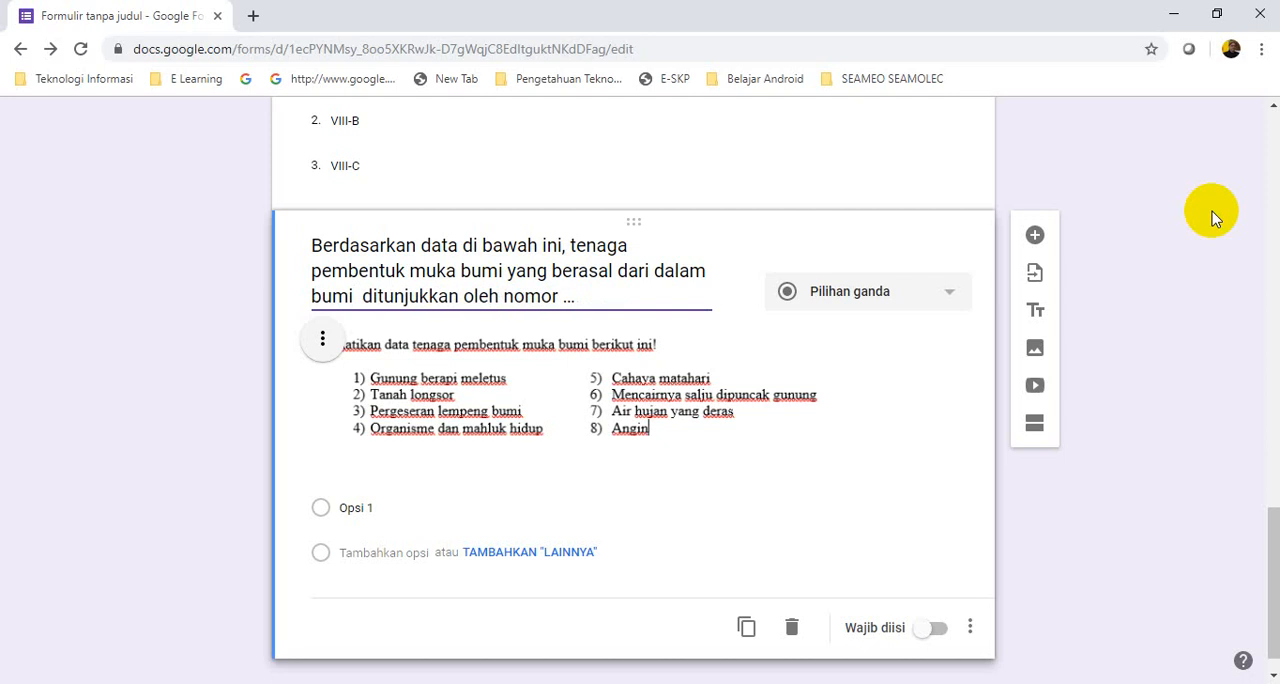
key(Delete)
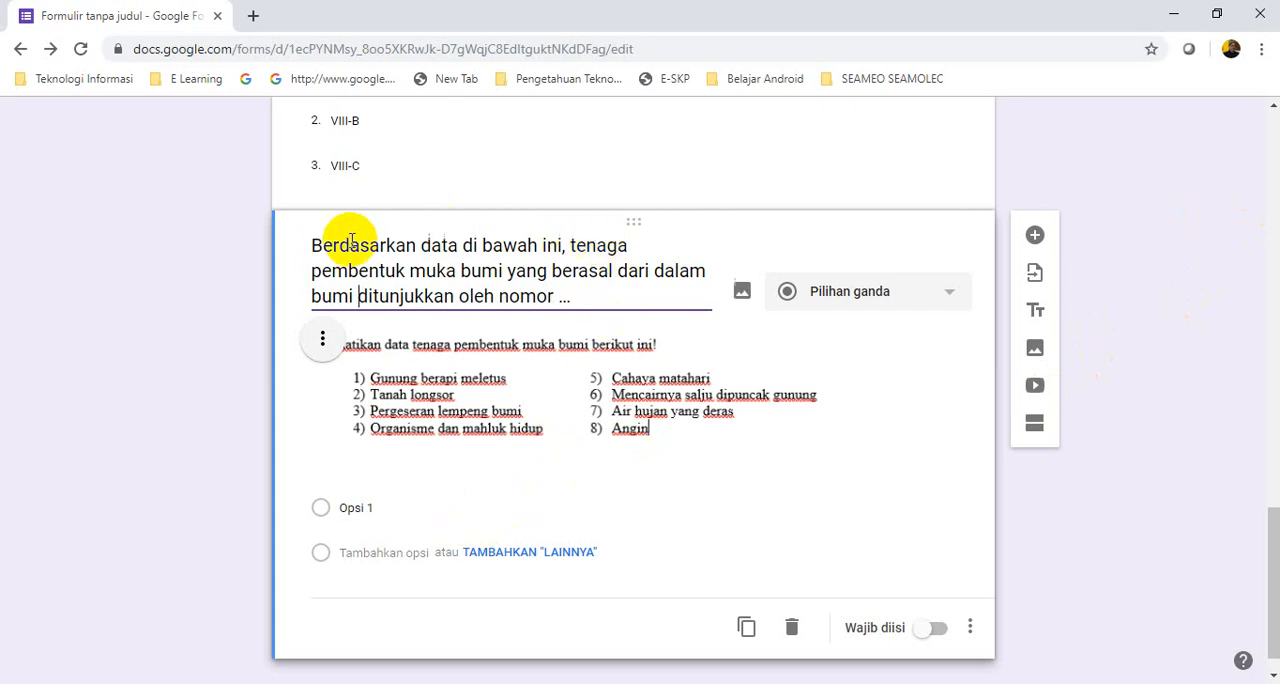
Switch to the Word document and copy the first question's four answer choices, from "1) dan 3)" through "6) dan 8)"
click(348, 509)
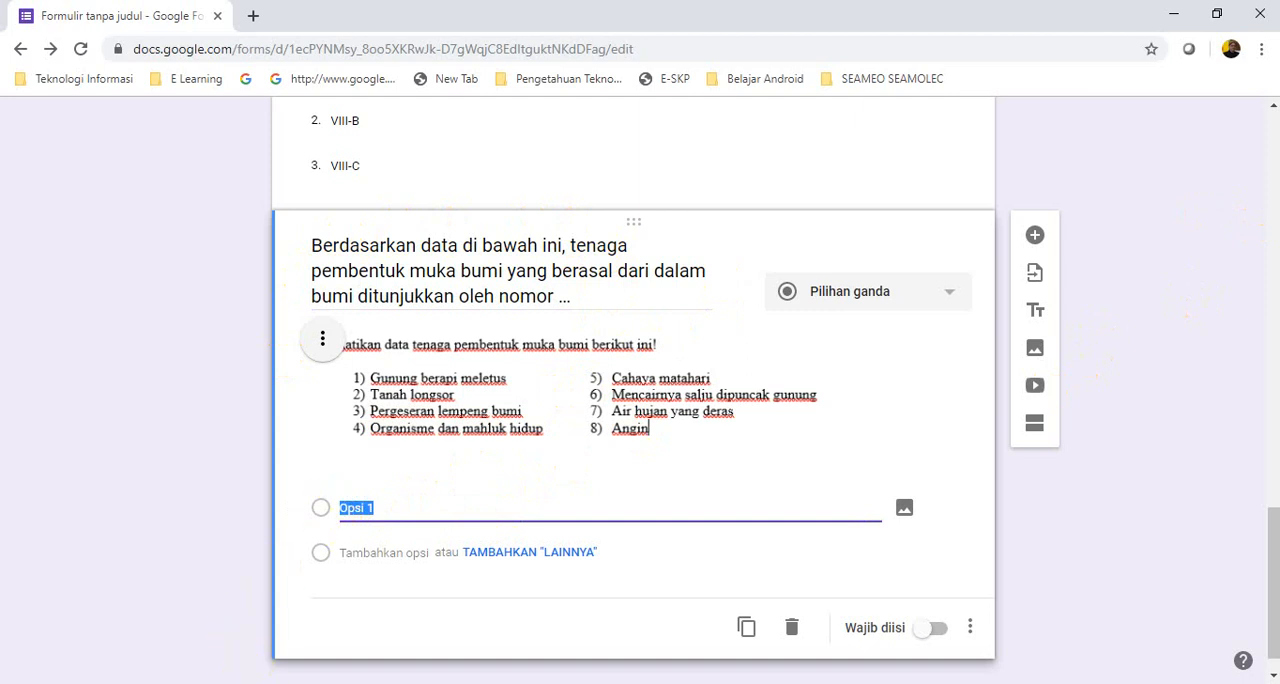
click(254, 683)
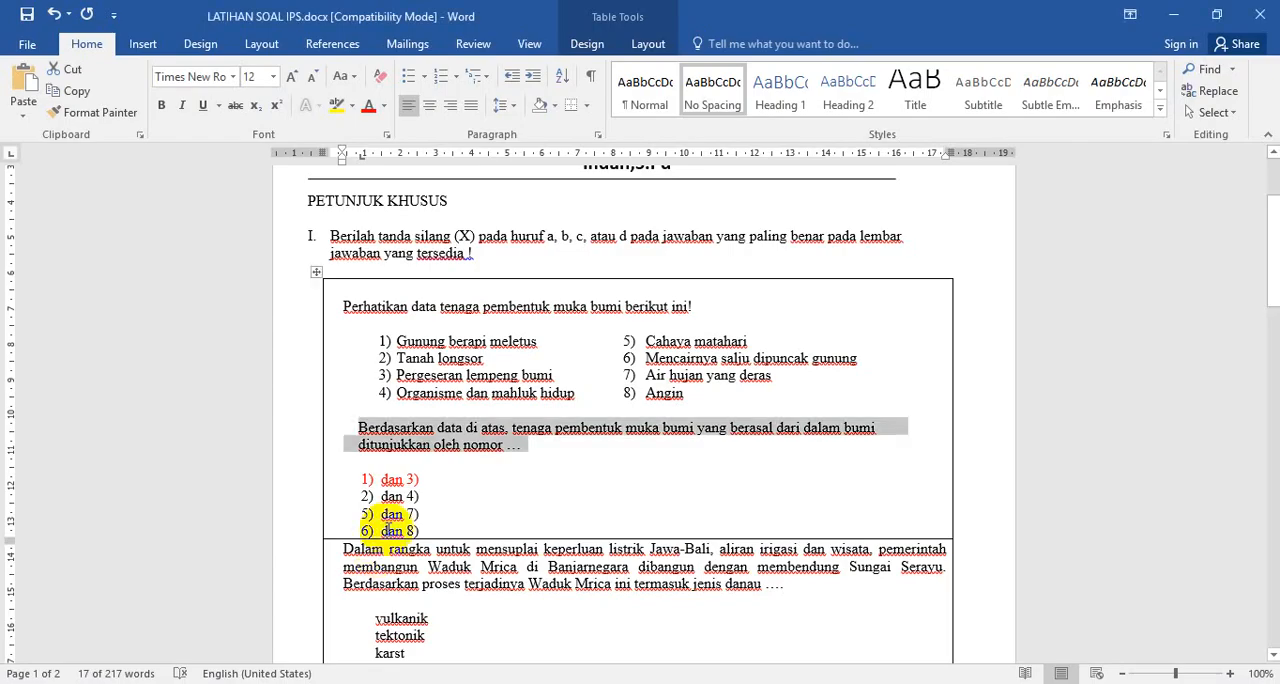
click(468, 481)
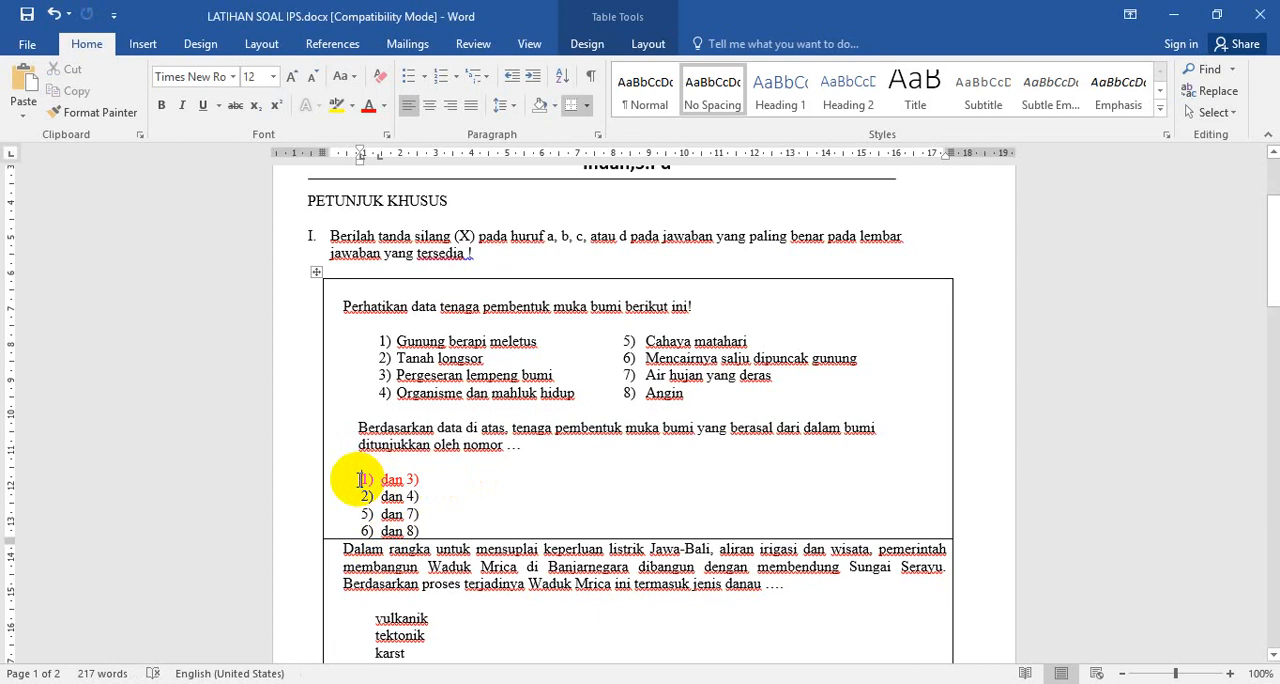
drag(357, 480, 441, 528)
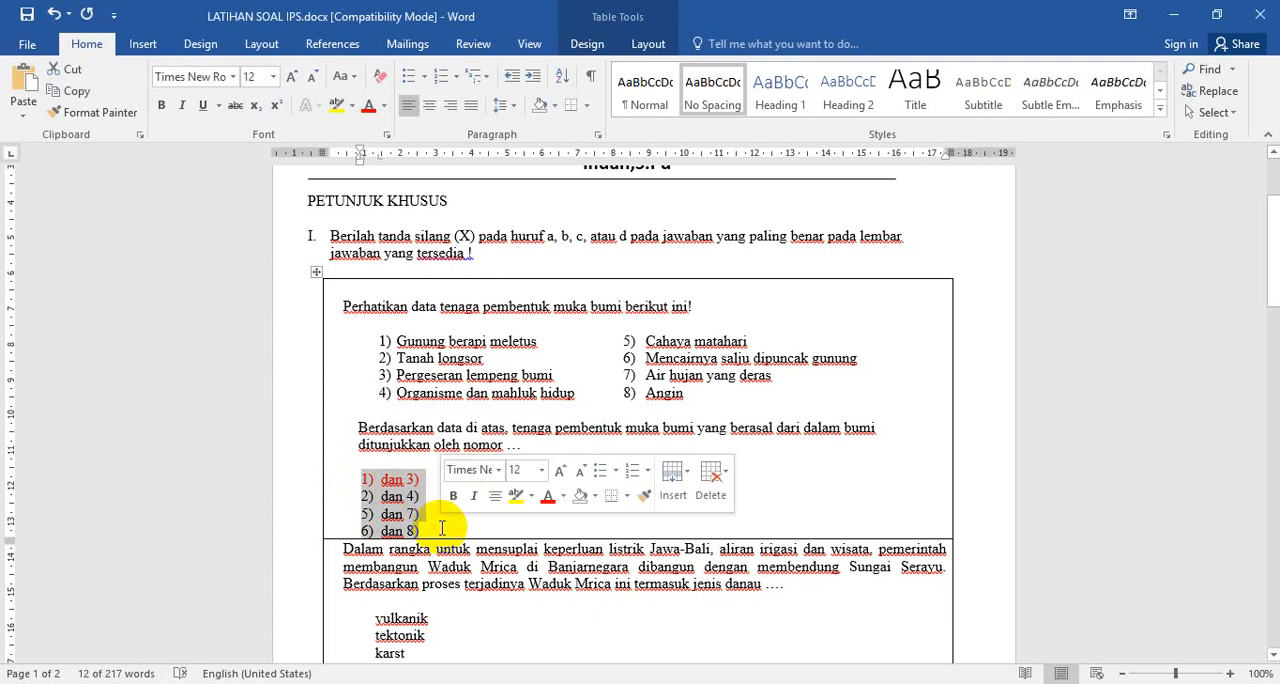
right_click(384, 512)
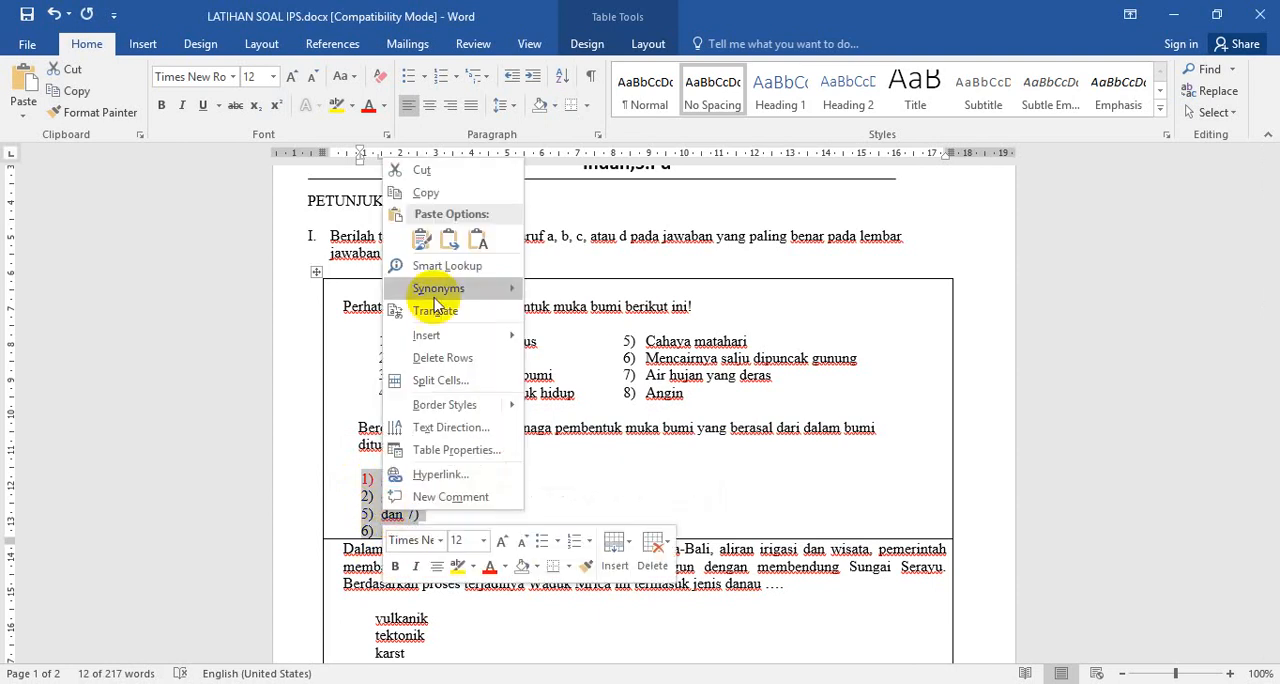
click(439, 195)
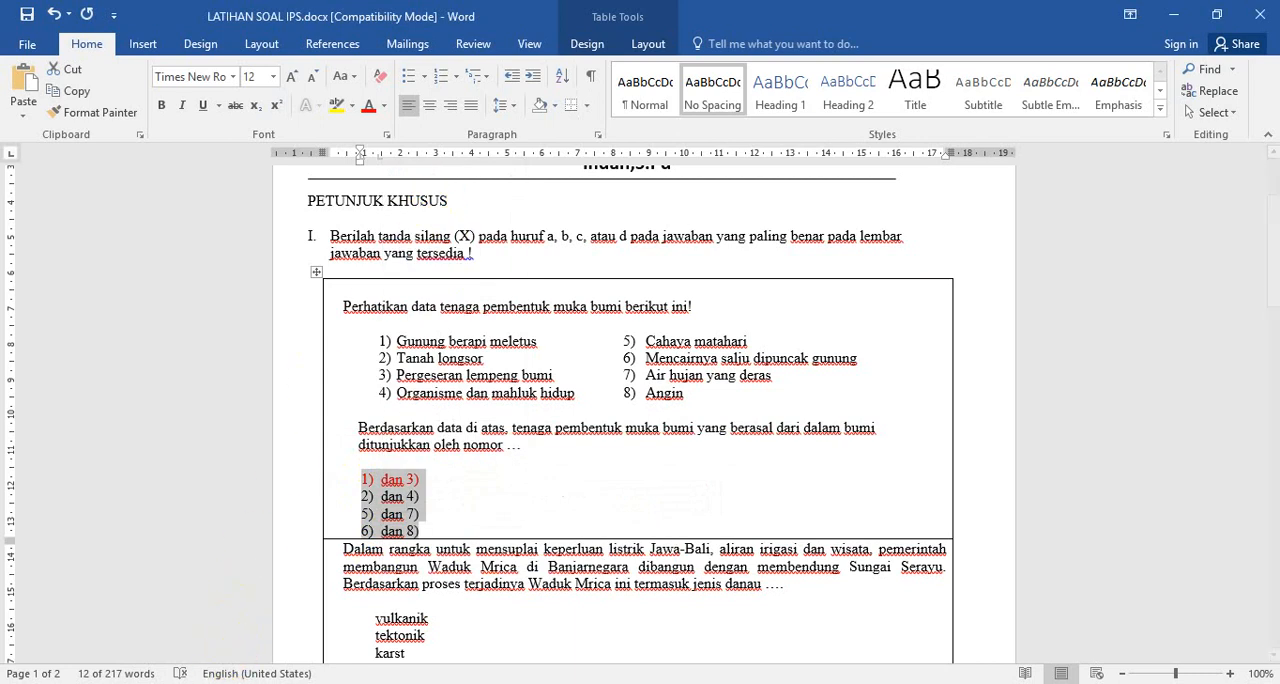
Return to the form in Chrome and paste the copied choices over Opsi 1 to create the question's four answer options
click(207, 682)
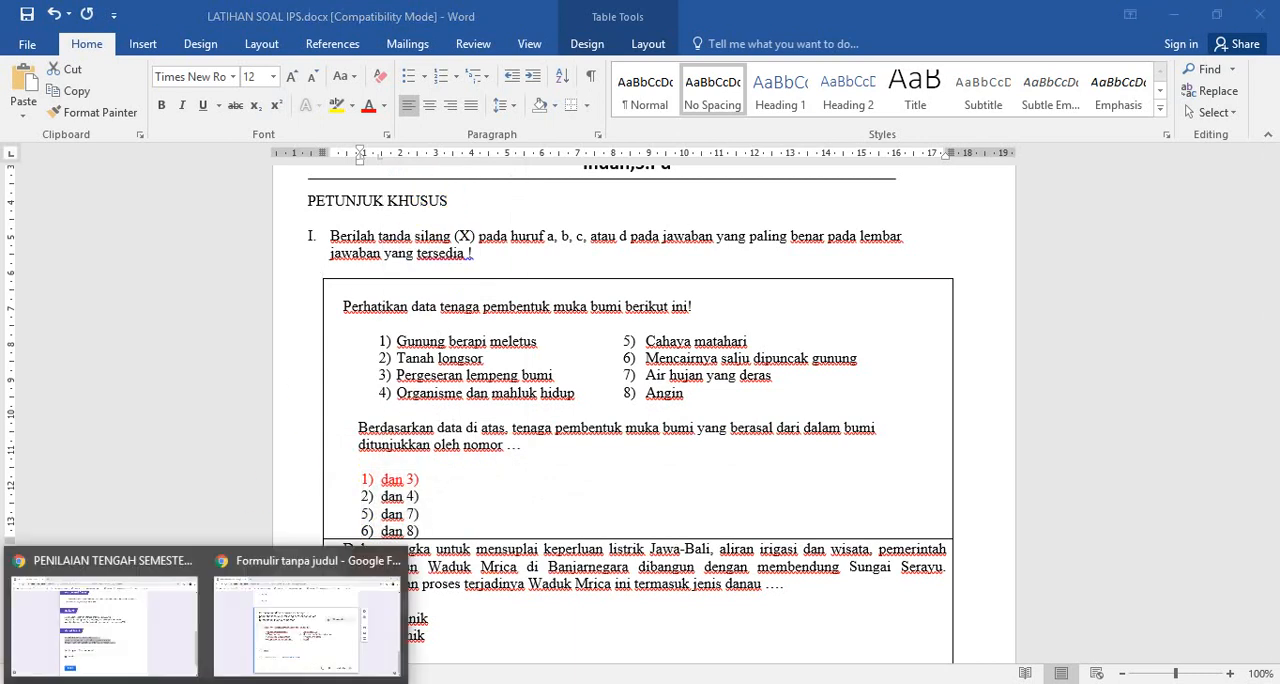
click(343, 660)
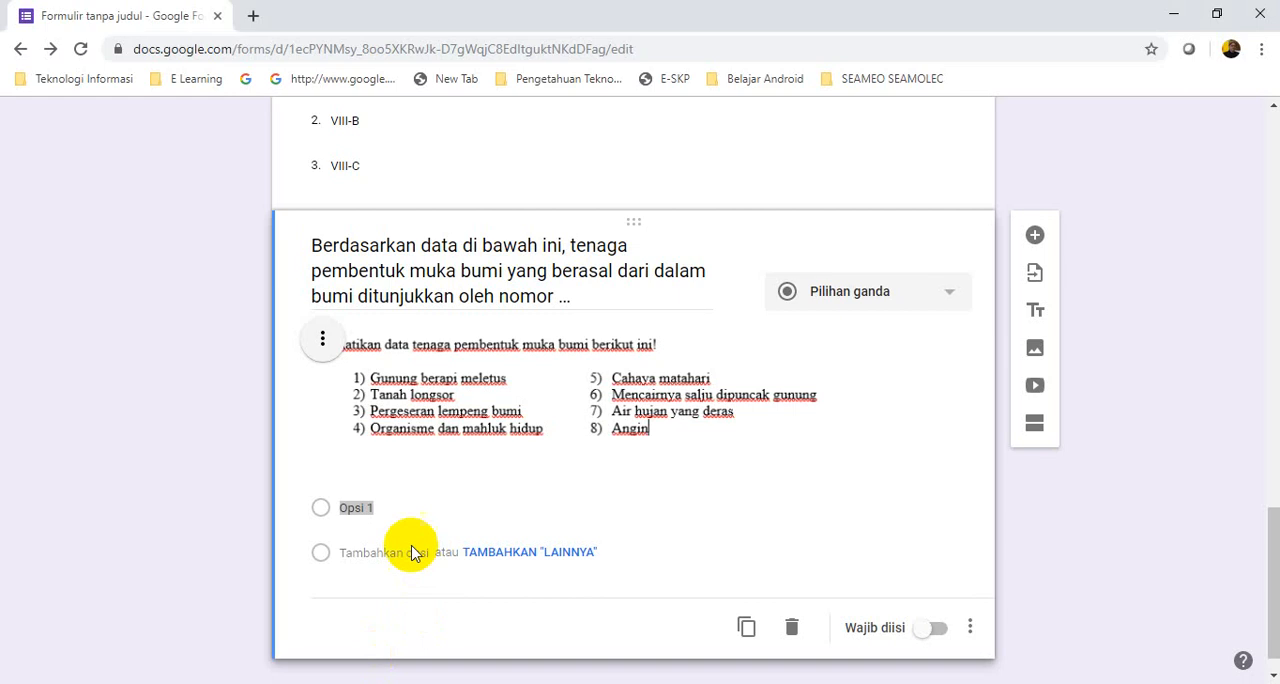
click(355, 508)
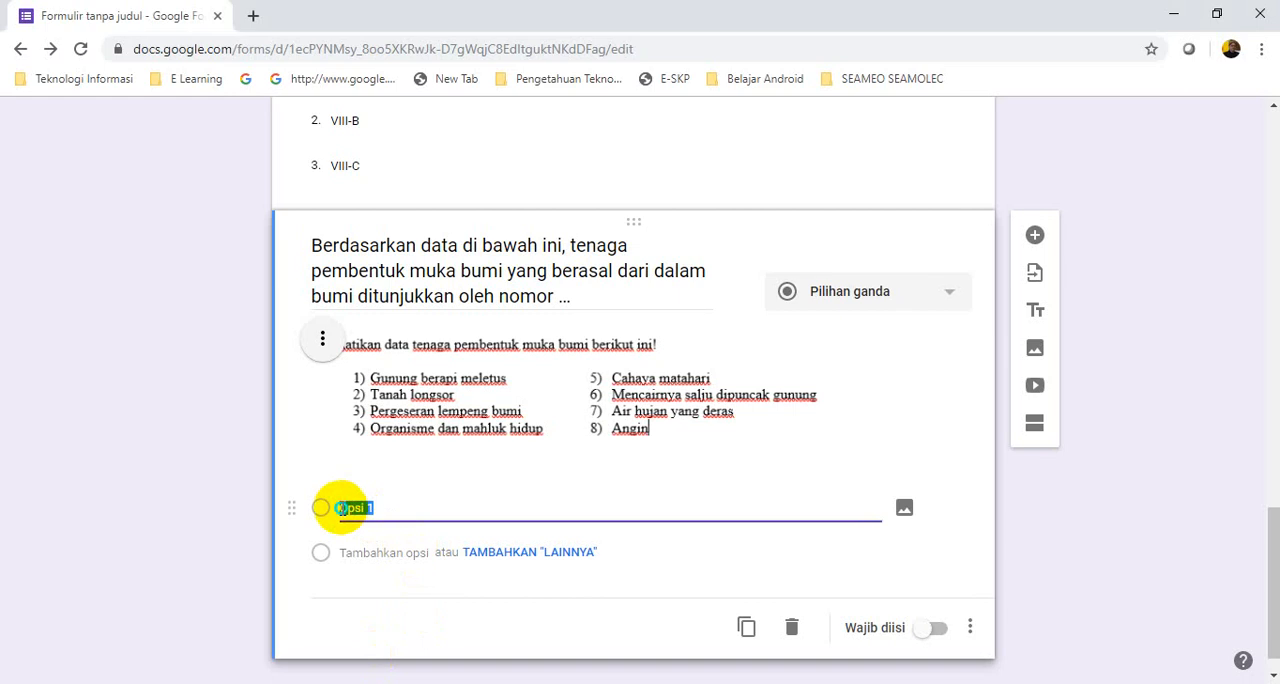
right_click(340, 508)
click(397, 304)
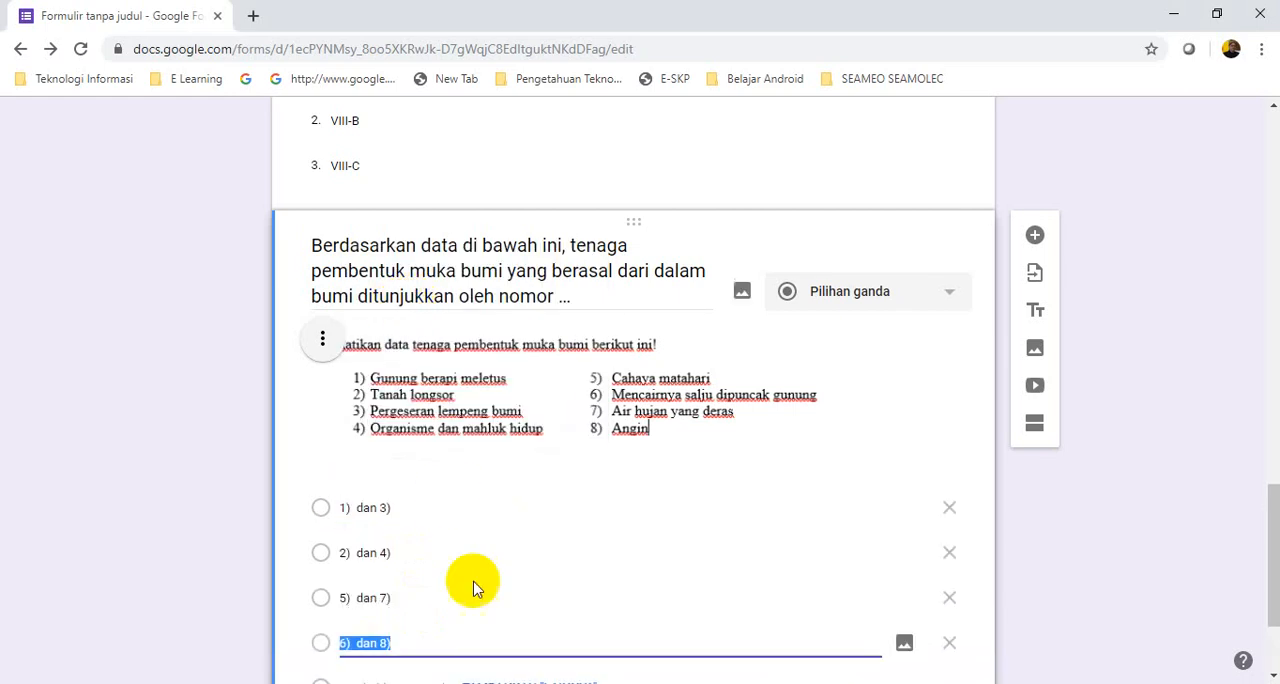
Check the first question's correct answer in the Word document, then return to the first answer option in the form in Chrome
scroll(504, 552, down, 2)
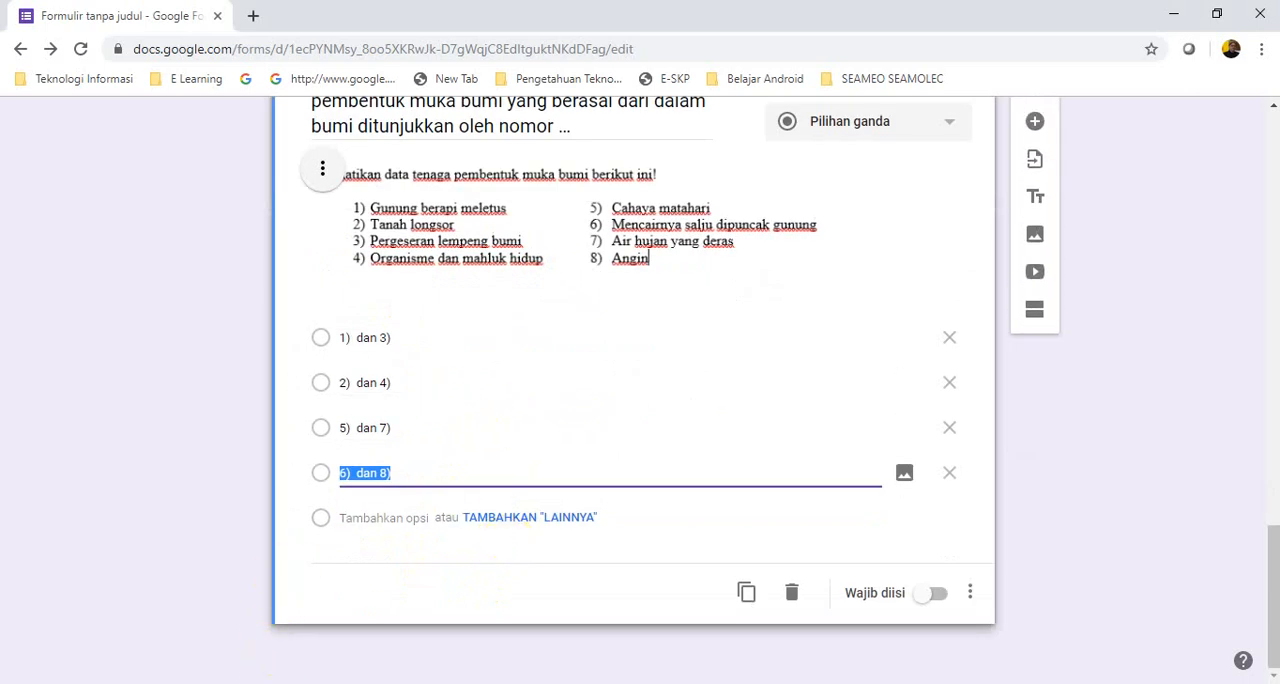
click(268, 683)
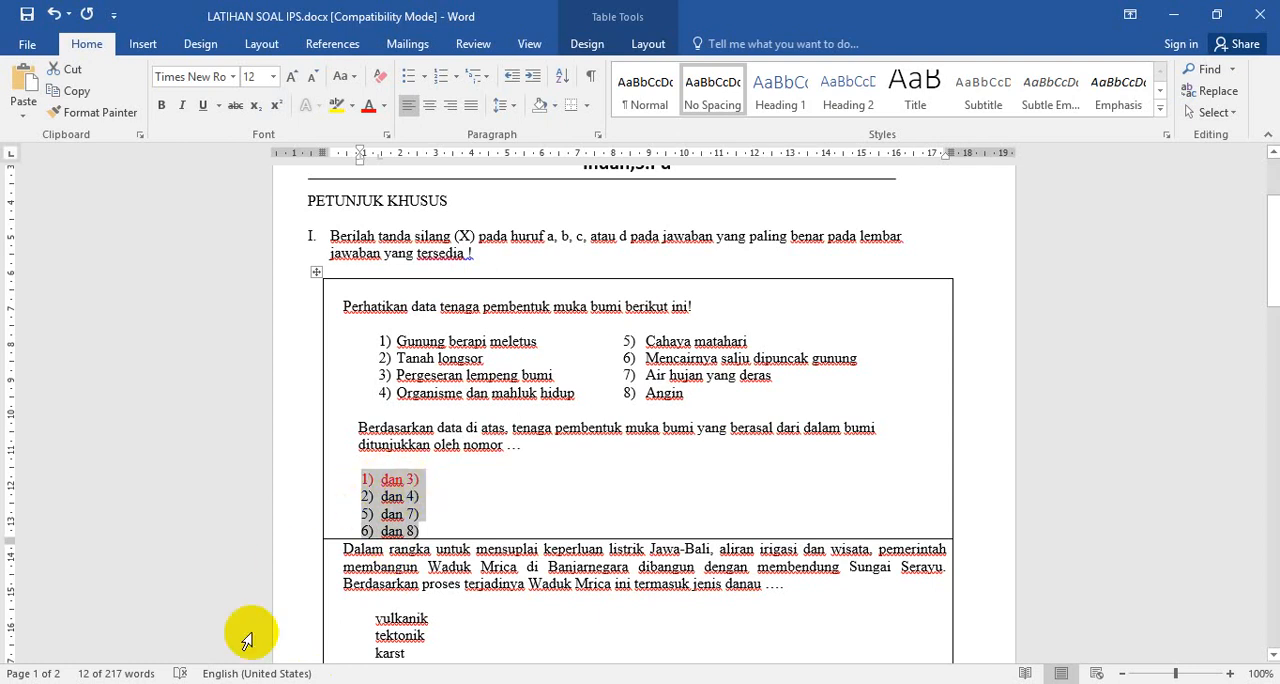
click(230, 683)
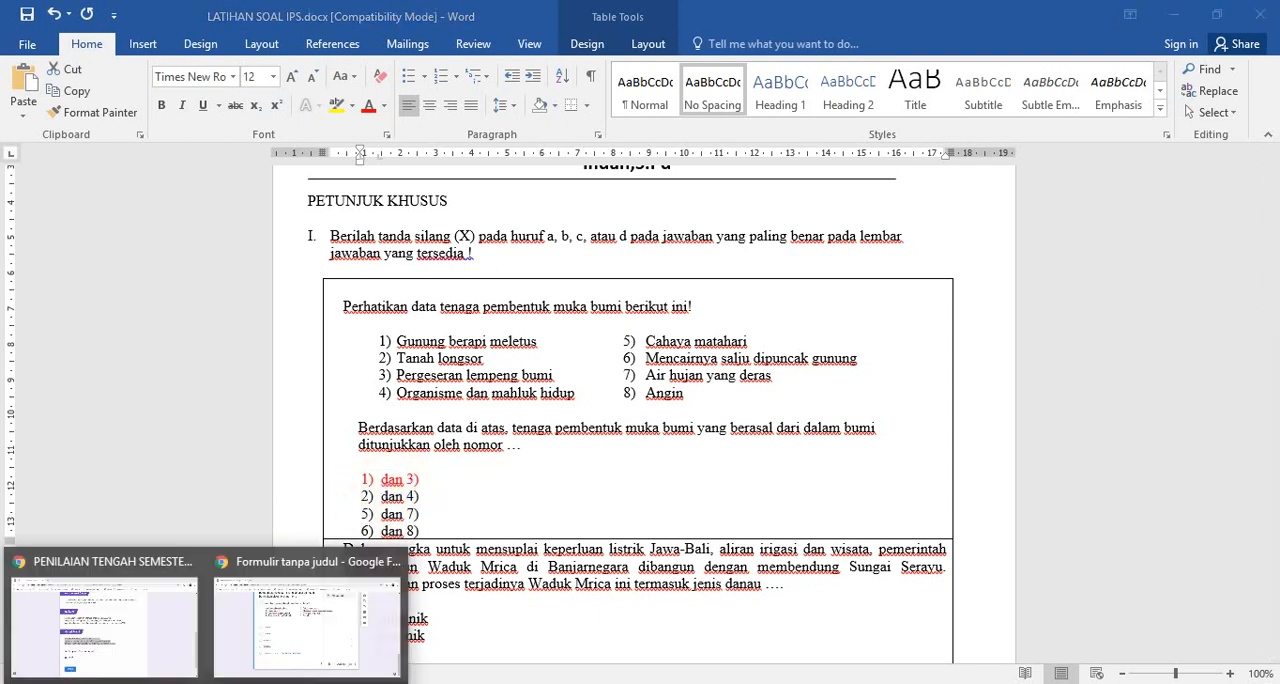
click(323, 648)
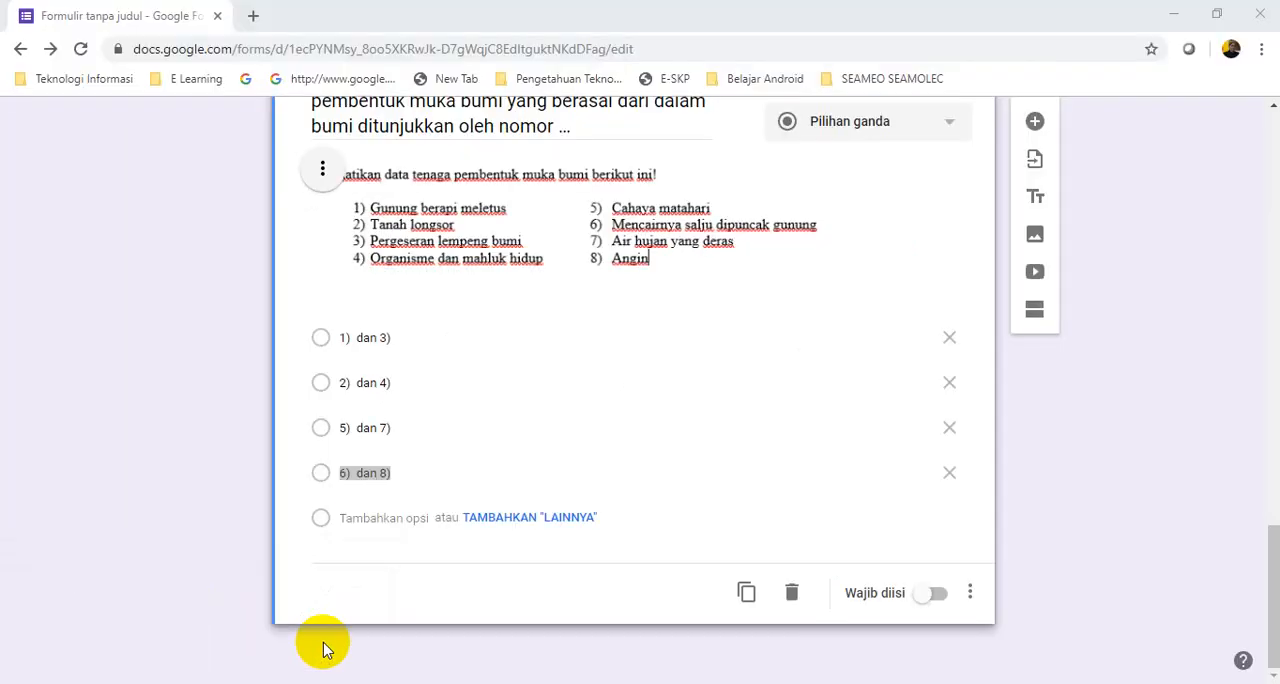
click(325, 340)
click(325, 340)
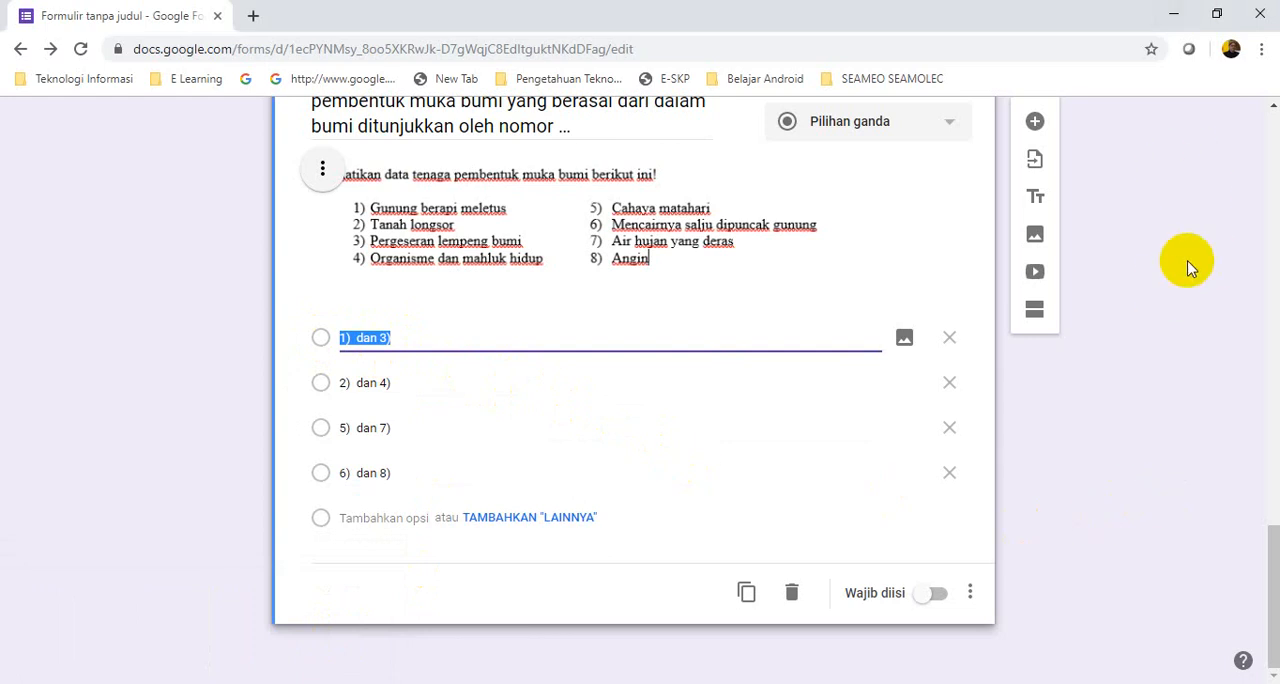
Open the form's settings
click(1275, 579)
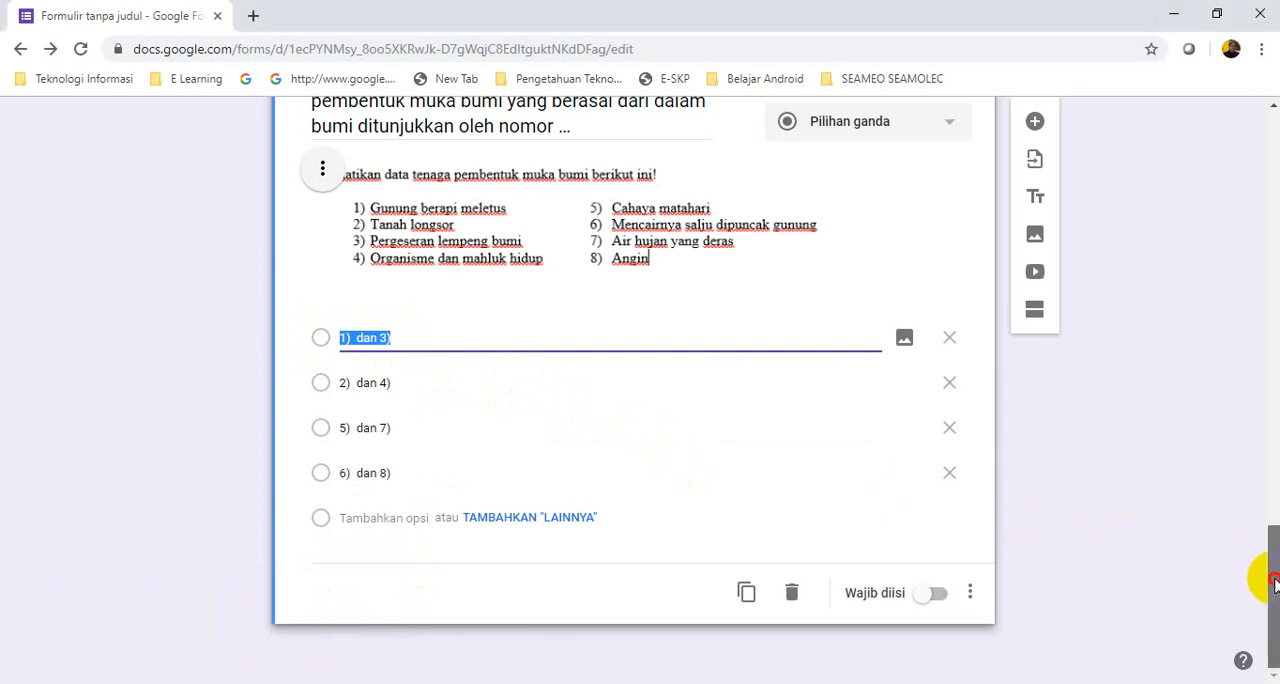
click(1275, 579)
drag(1275, 583, 1262, 141)
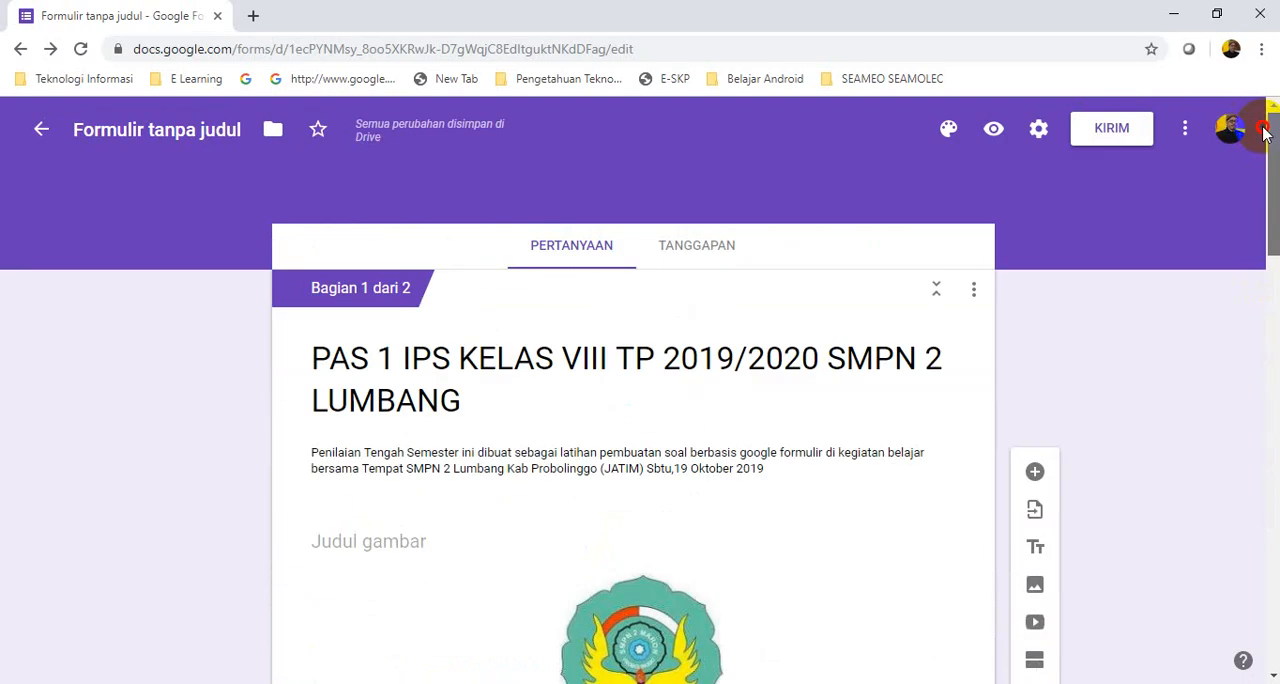
click(1040, 131)
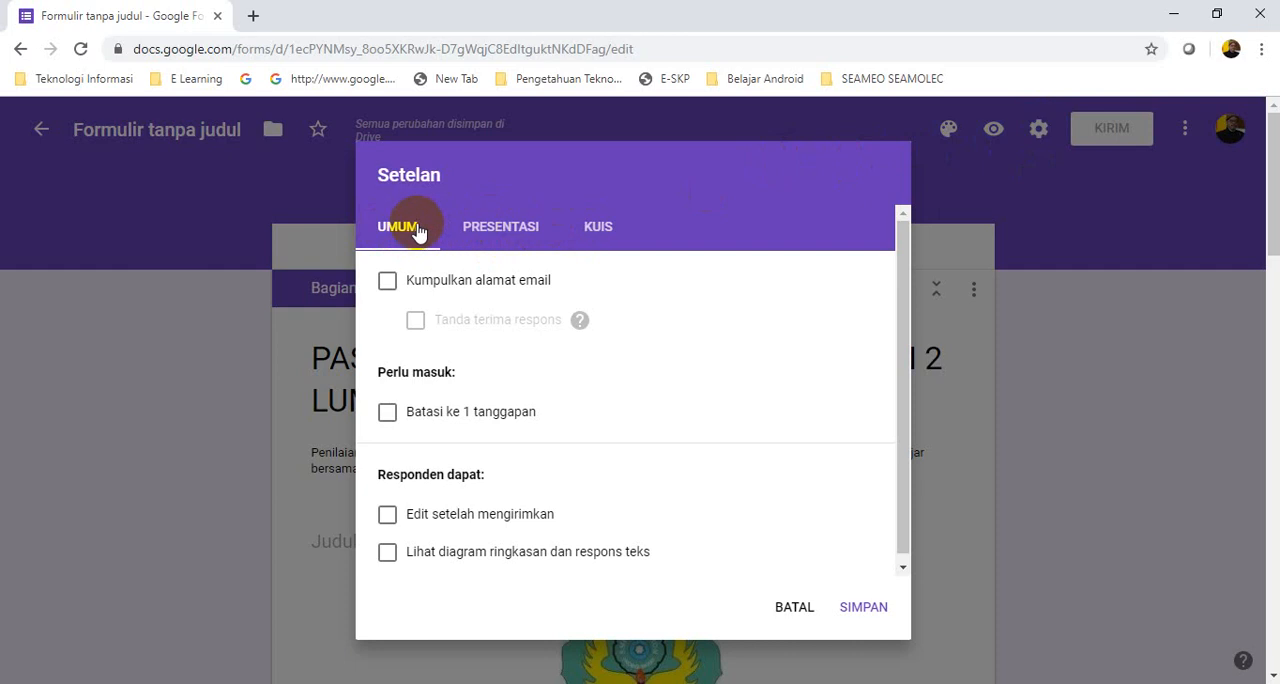
click(389, 284)
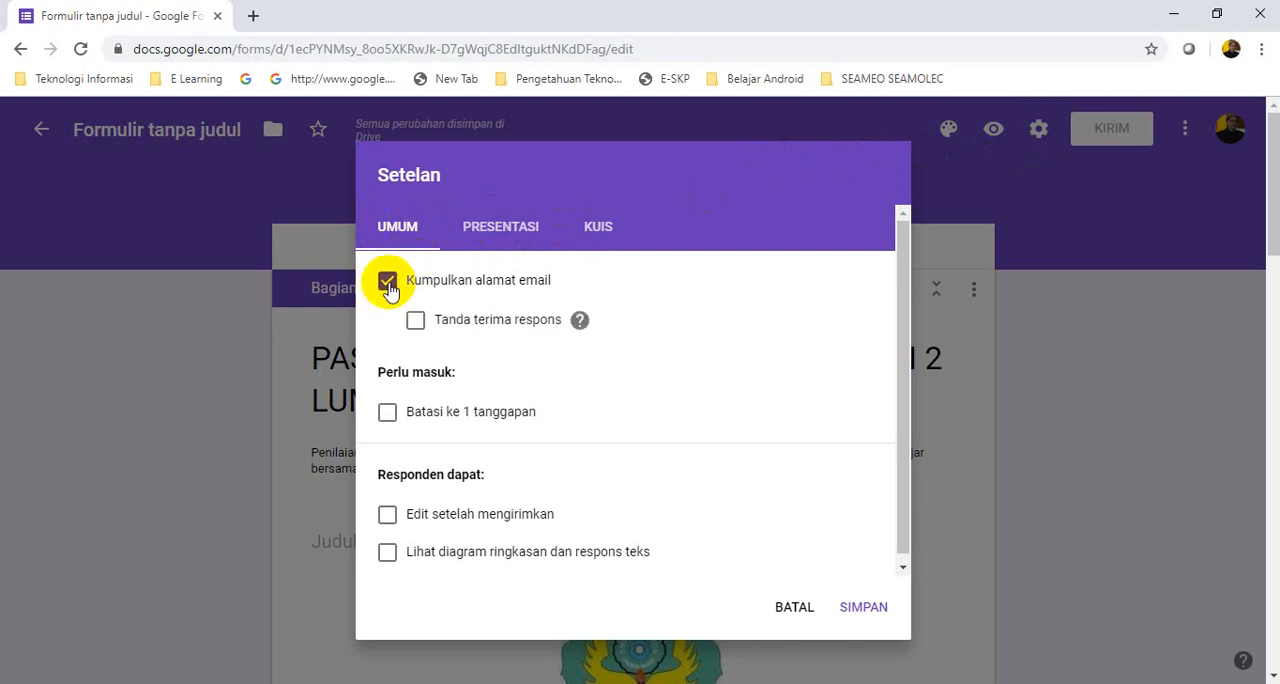
click(389, 284)
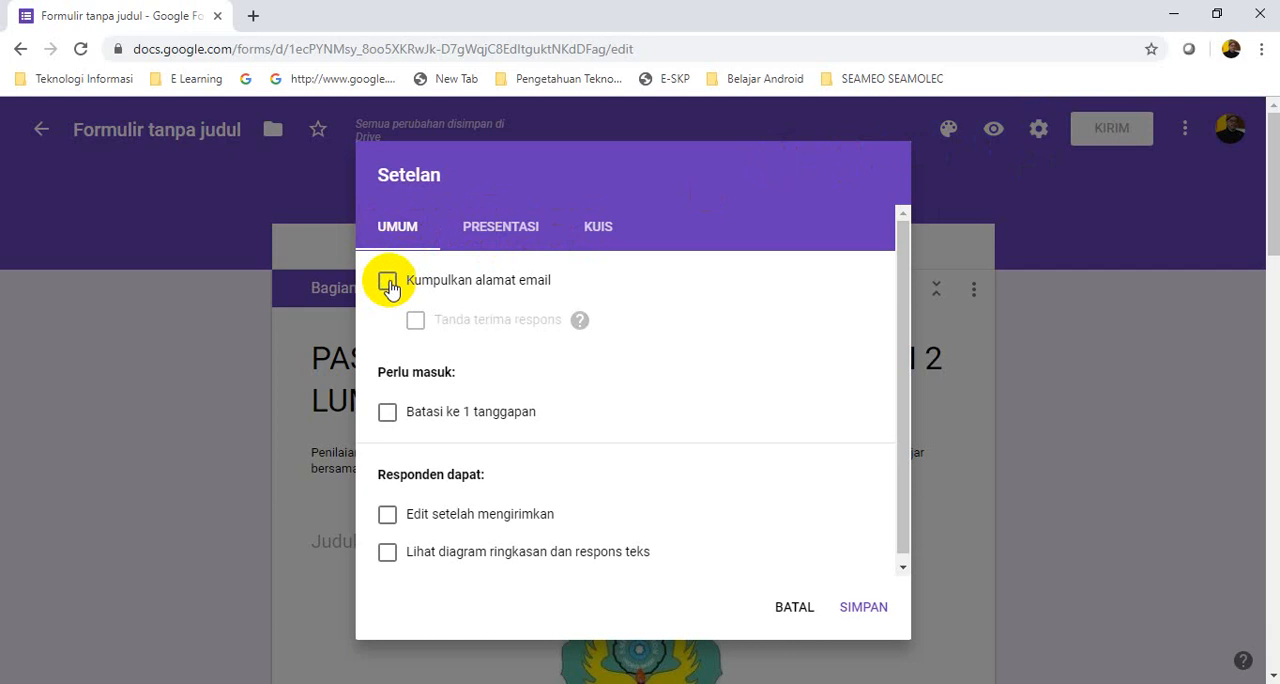
click(389, 285)
click(390, 285)
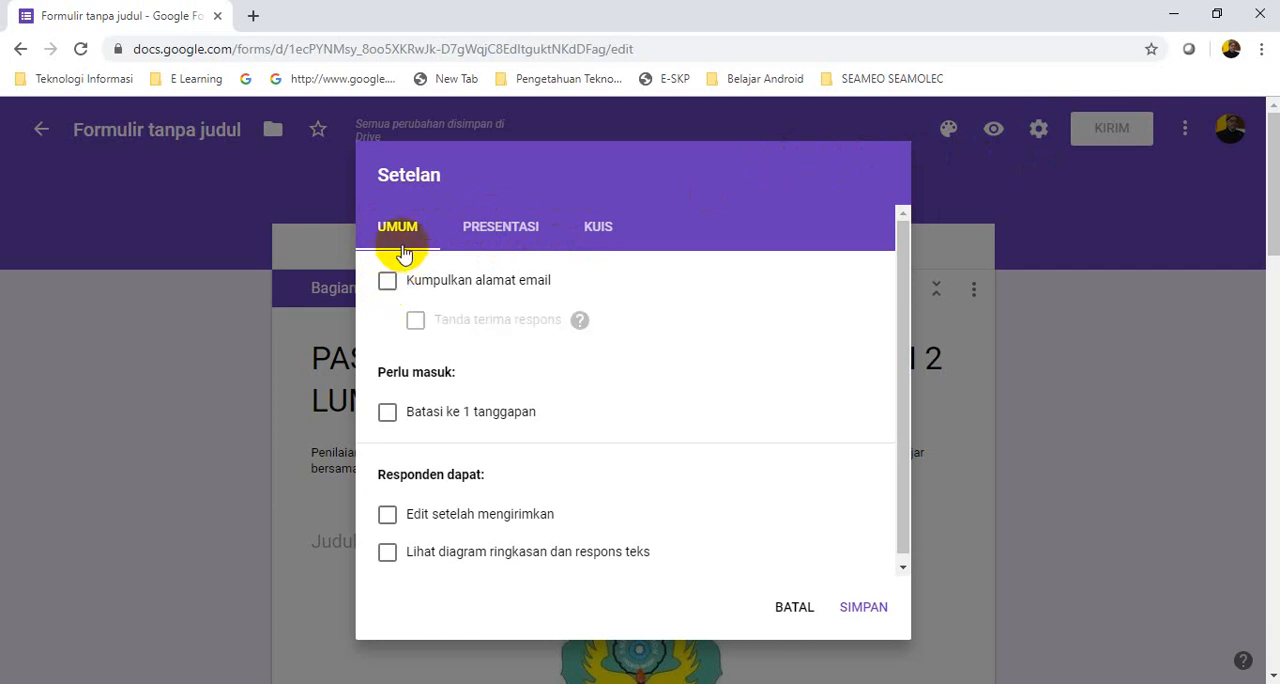
Make the form a quiz with grades released after manual review, disable "Pertanyaan tak terjawab" for respondents, and save the settings
click(488, 235)
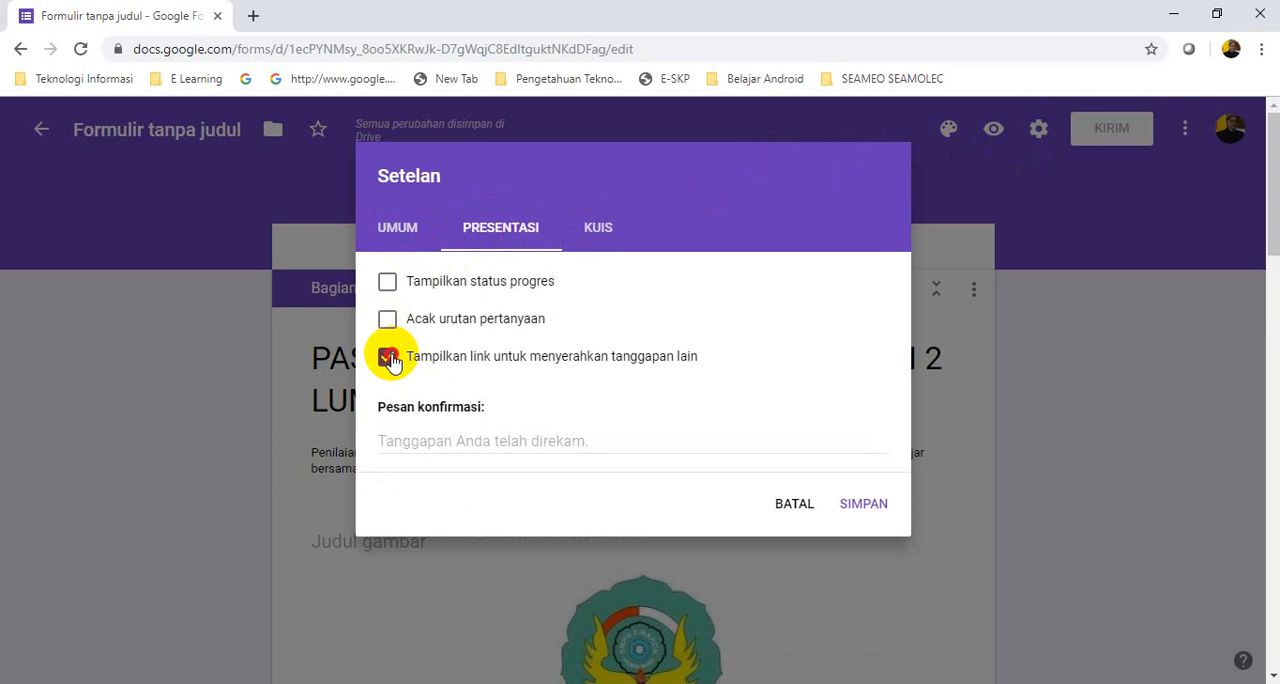
click(600, 228)
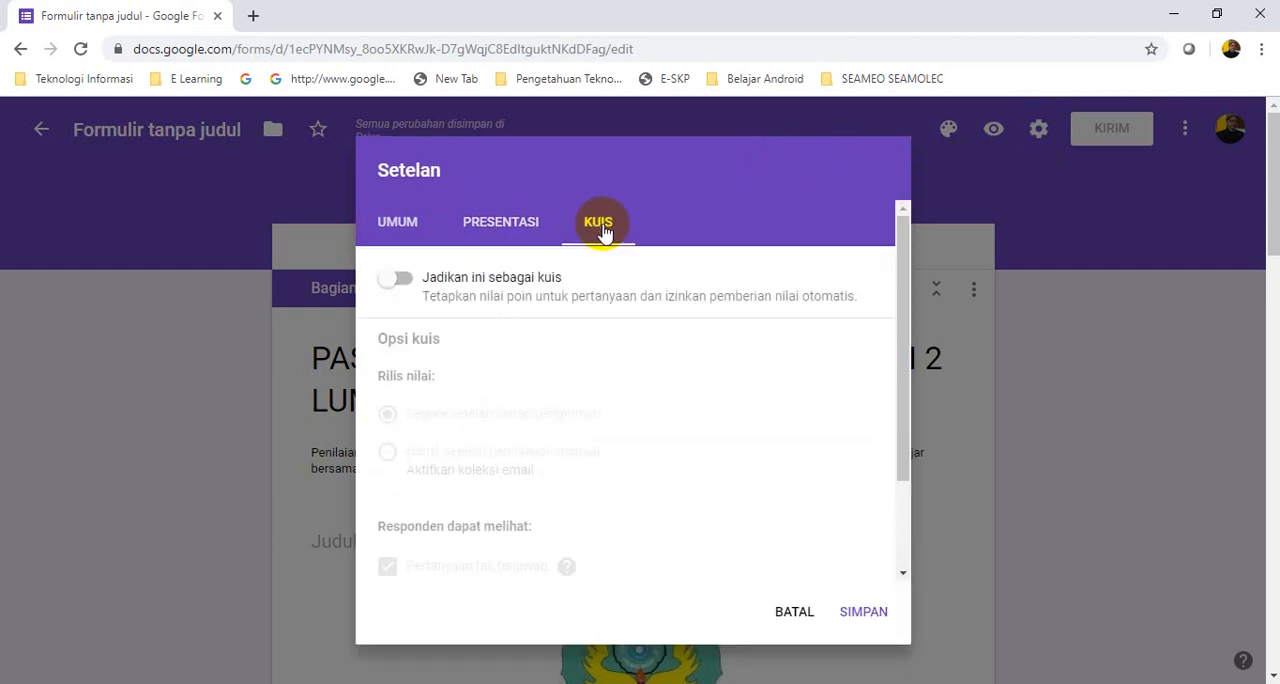
click(400, 284)
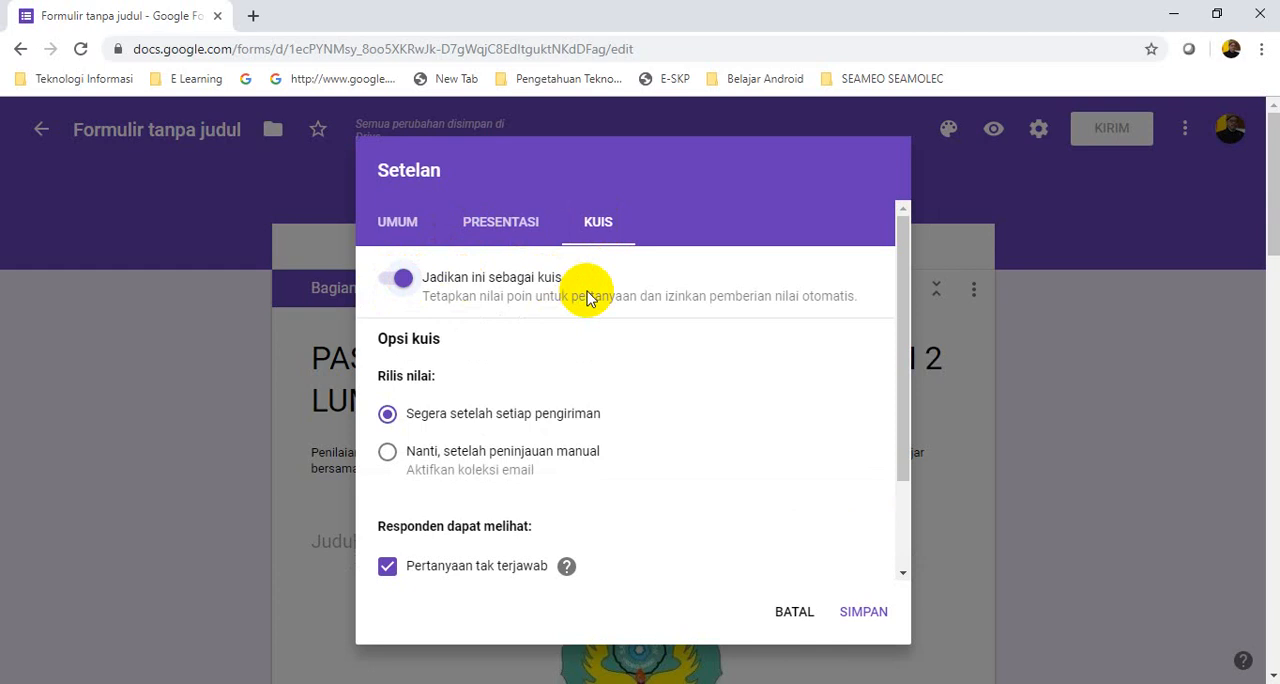
click(387, 453)
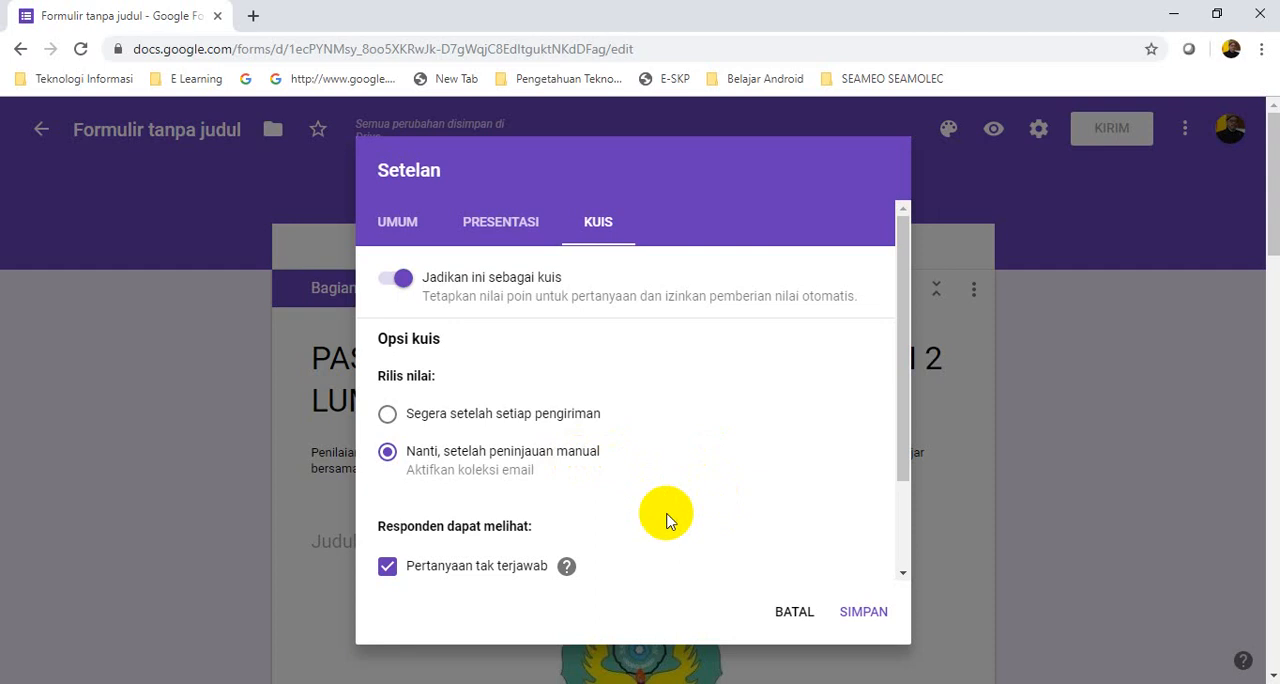
click(388, 568)
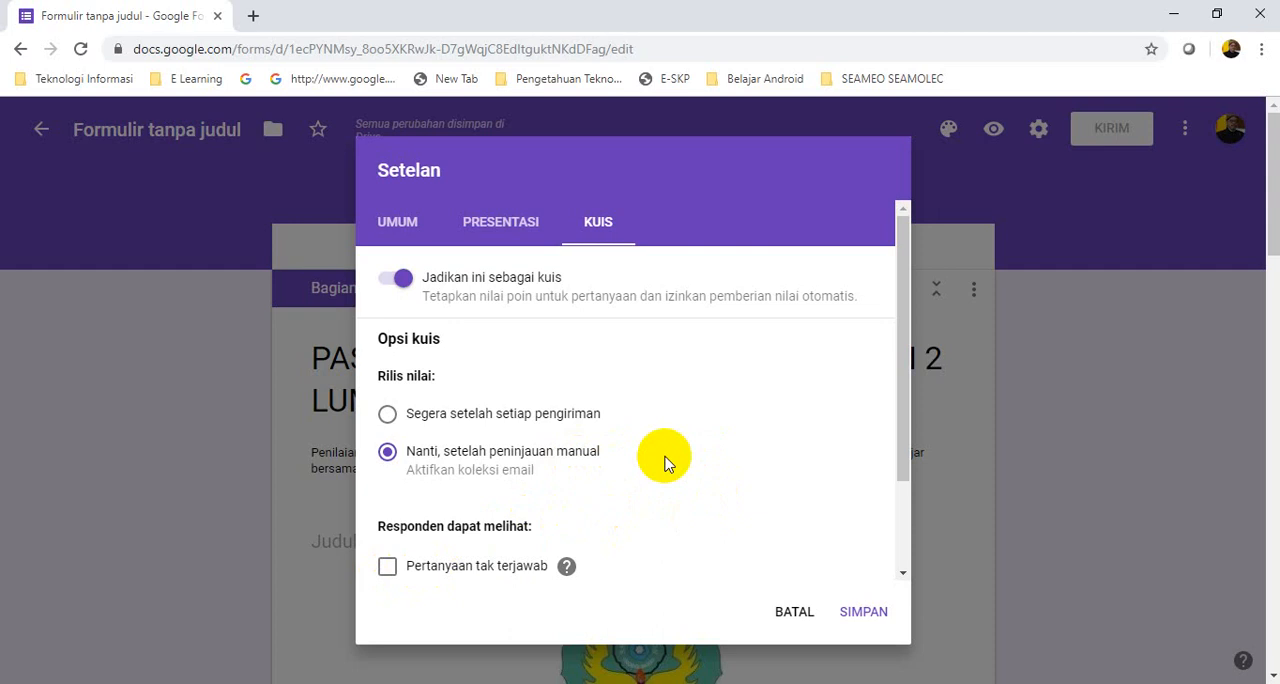
click(851, 620)
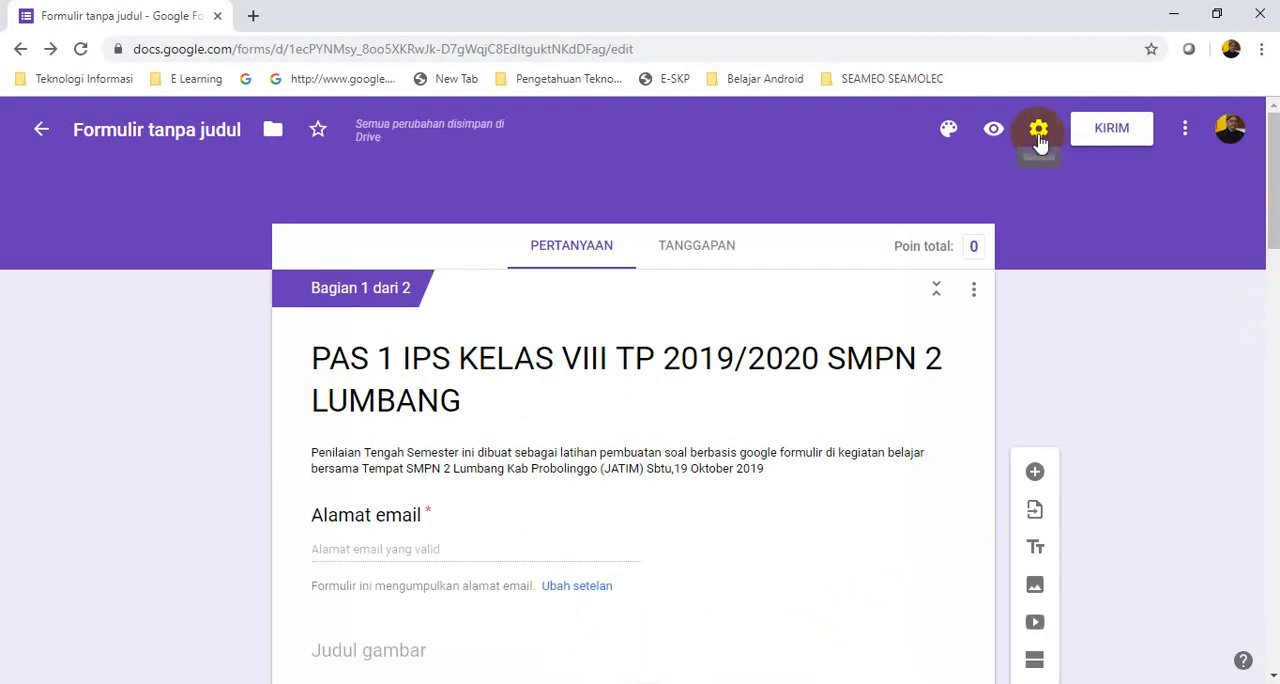
Set the question's answer key to "1) dan 3)" worth 25 points, and add a blank multiple-choice question below it
drag(1268, 149, 1274, 592)
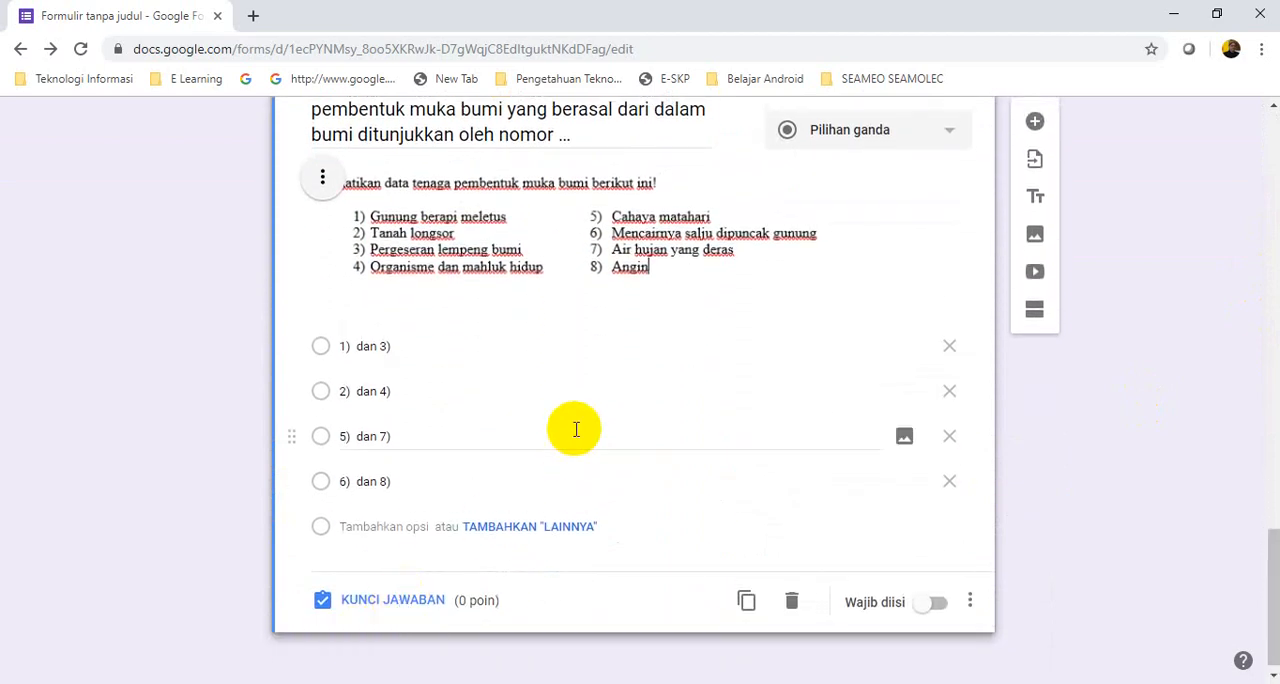
click(379, 603)
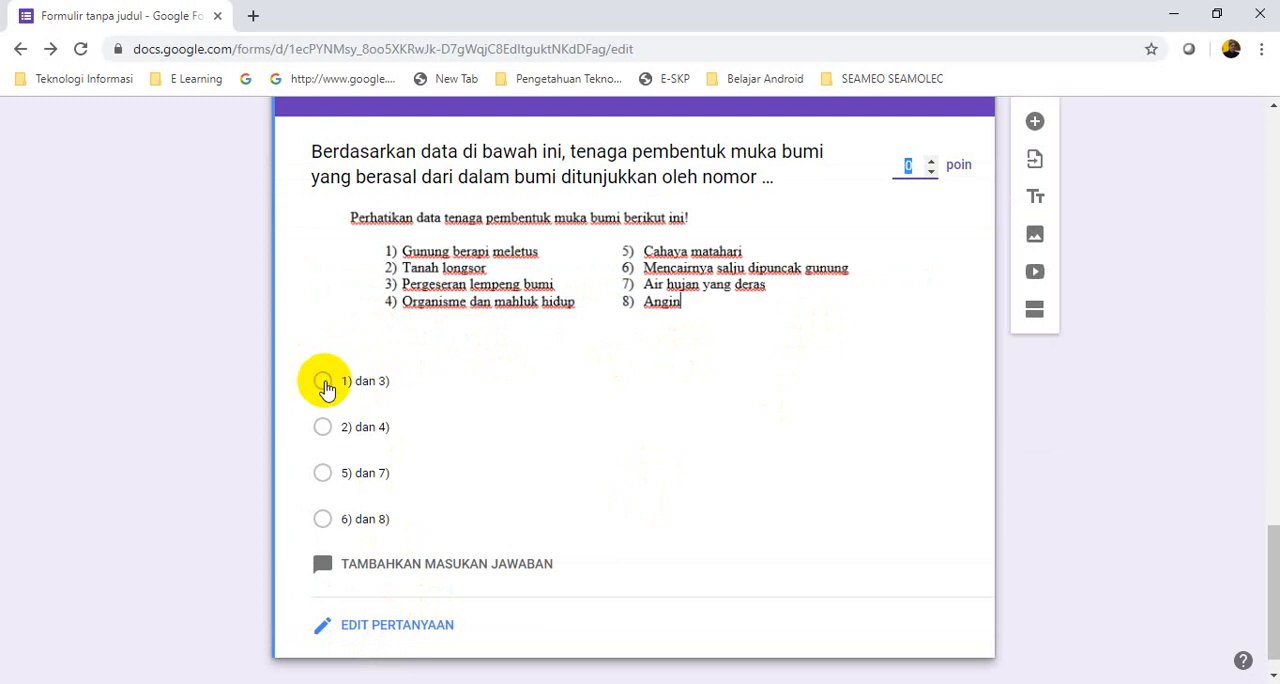
click(324, 384)
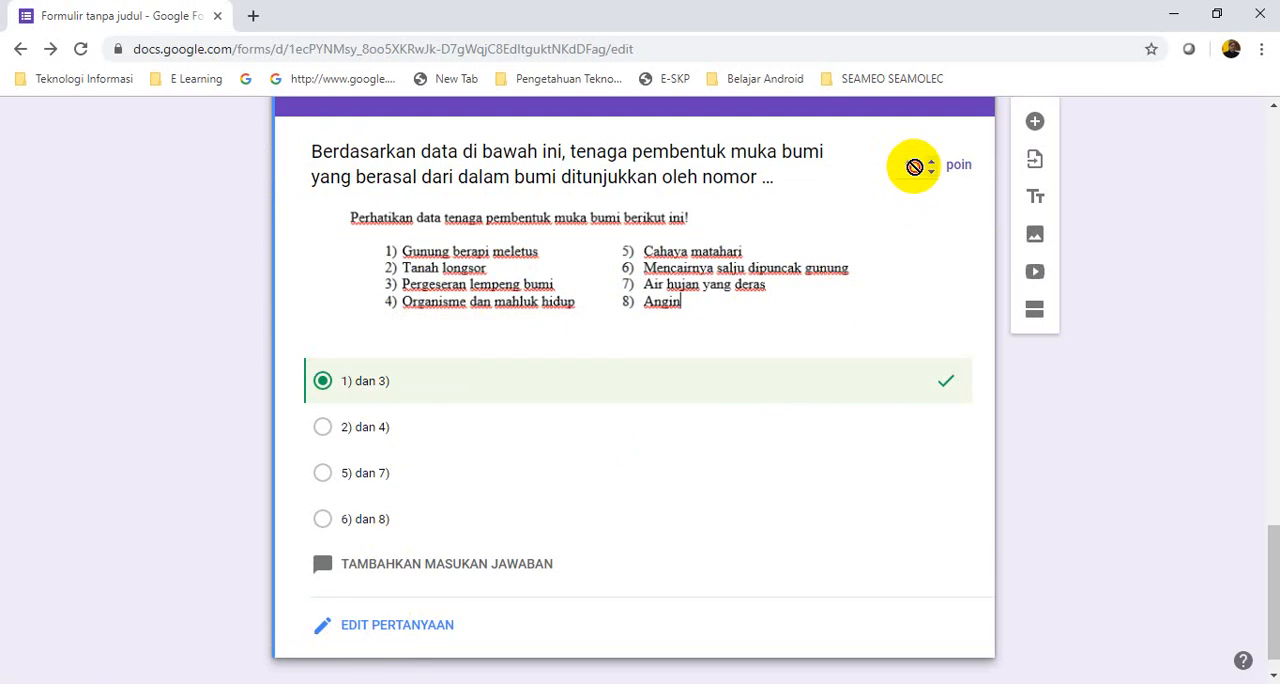
click(905, 166)
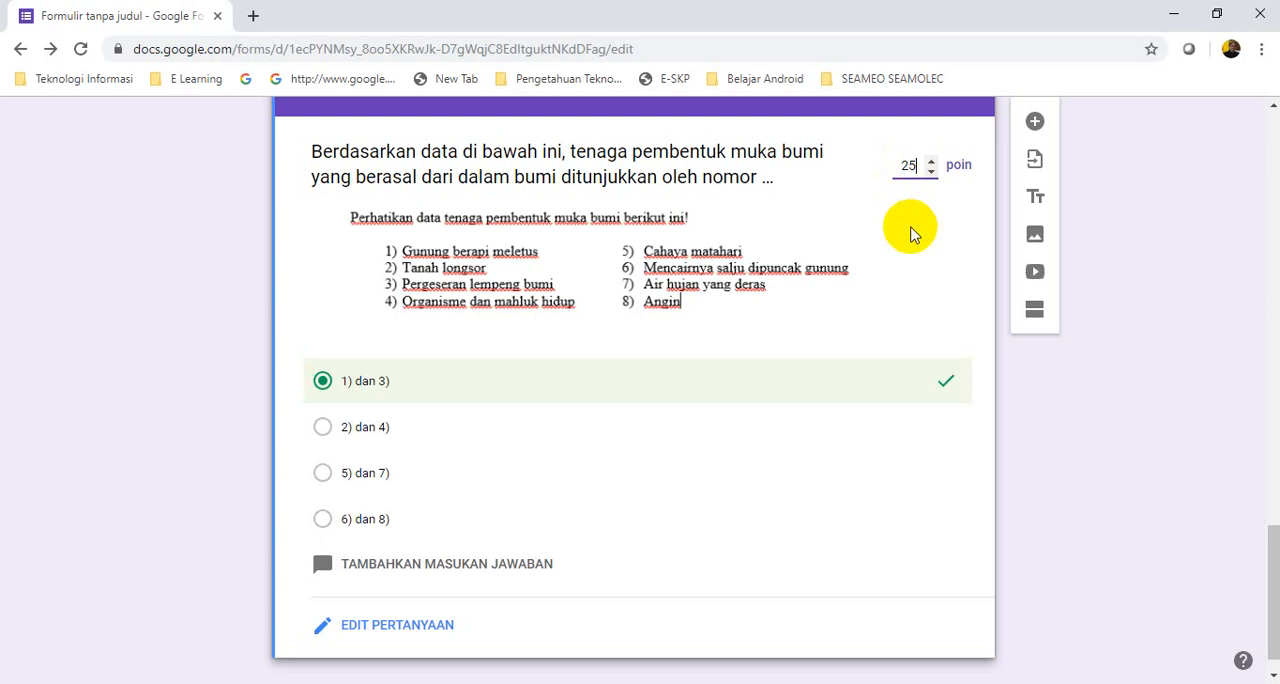
click(845, 488)
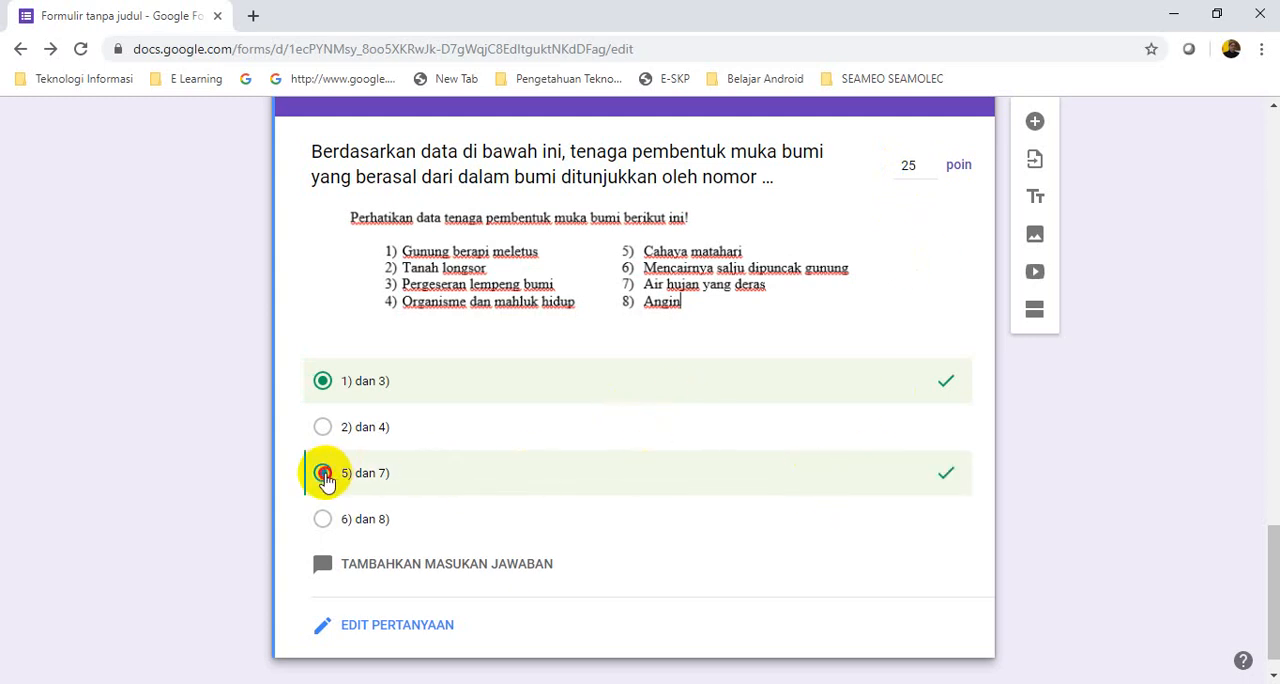
click(323, 474)
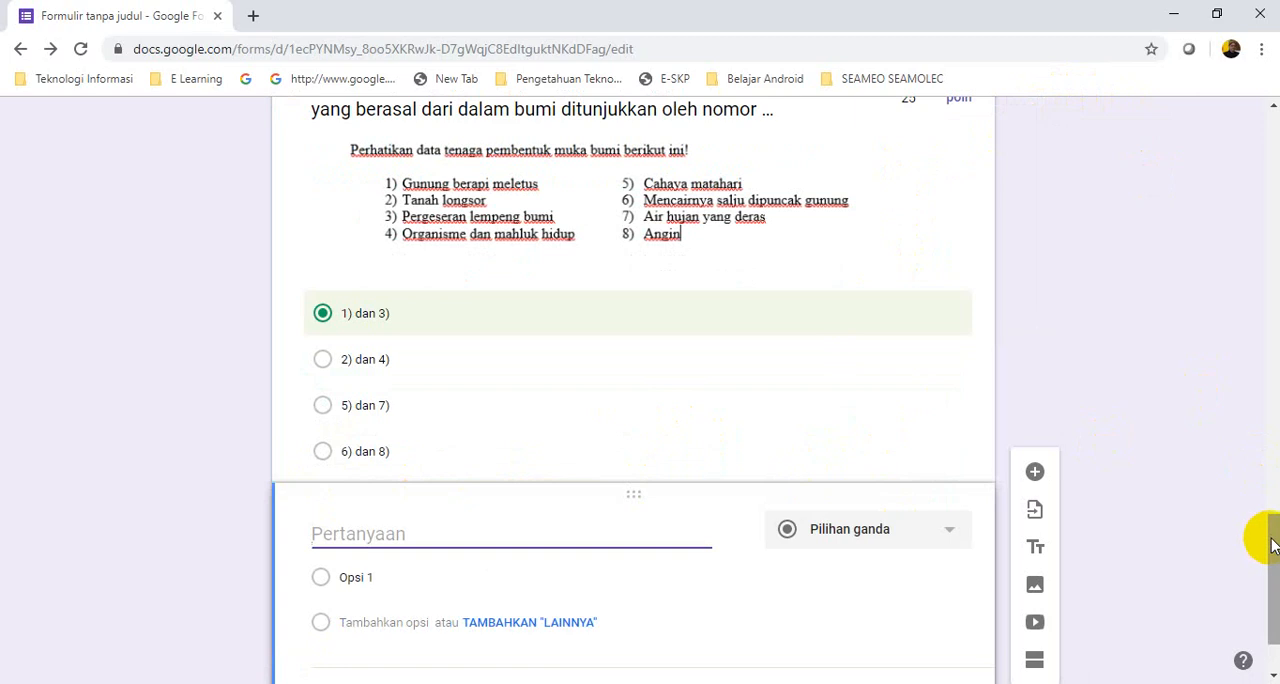
drag(1272, 546, 1272, 572)
click(320, 423)
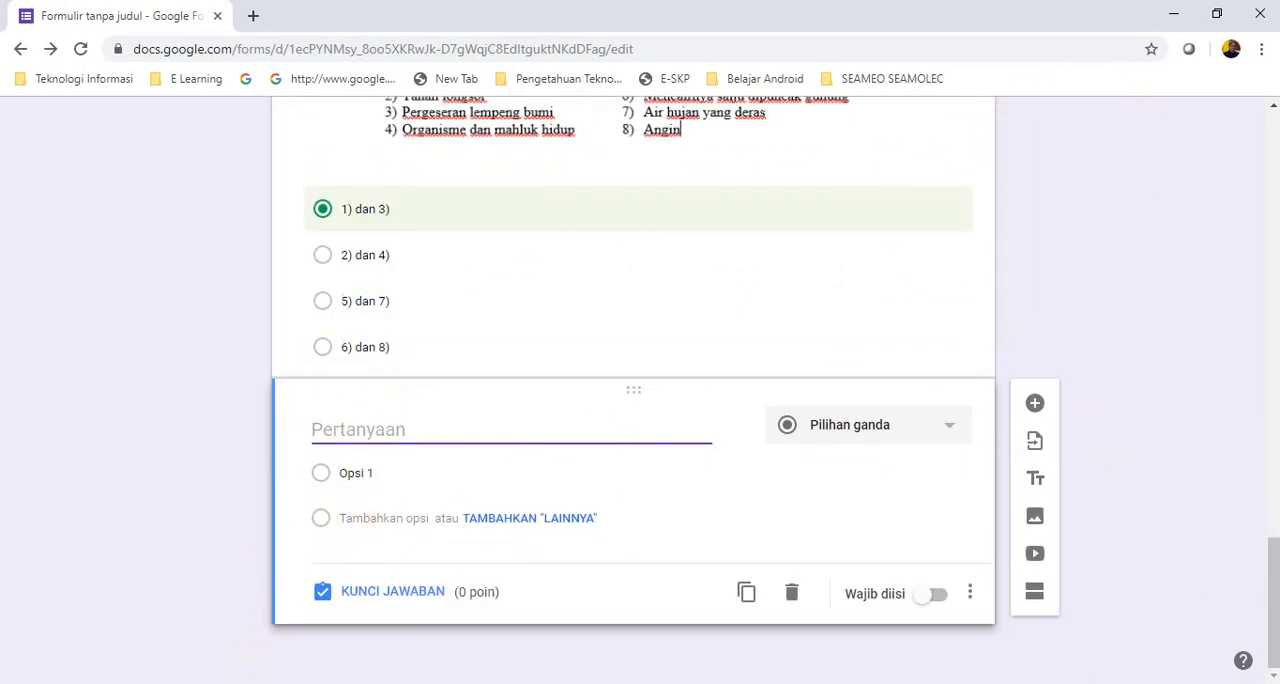
Switch to the Word document and copy the second question's text, from "Dalam rangka" through "termasuk jenis danau …."
click(340, 683)
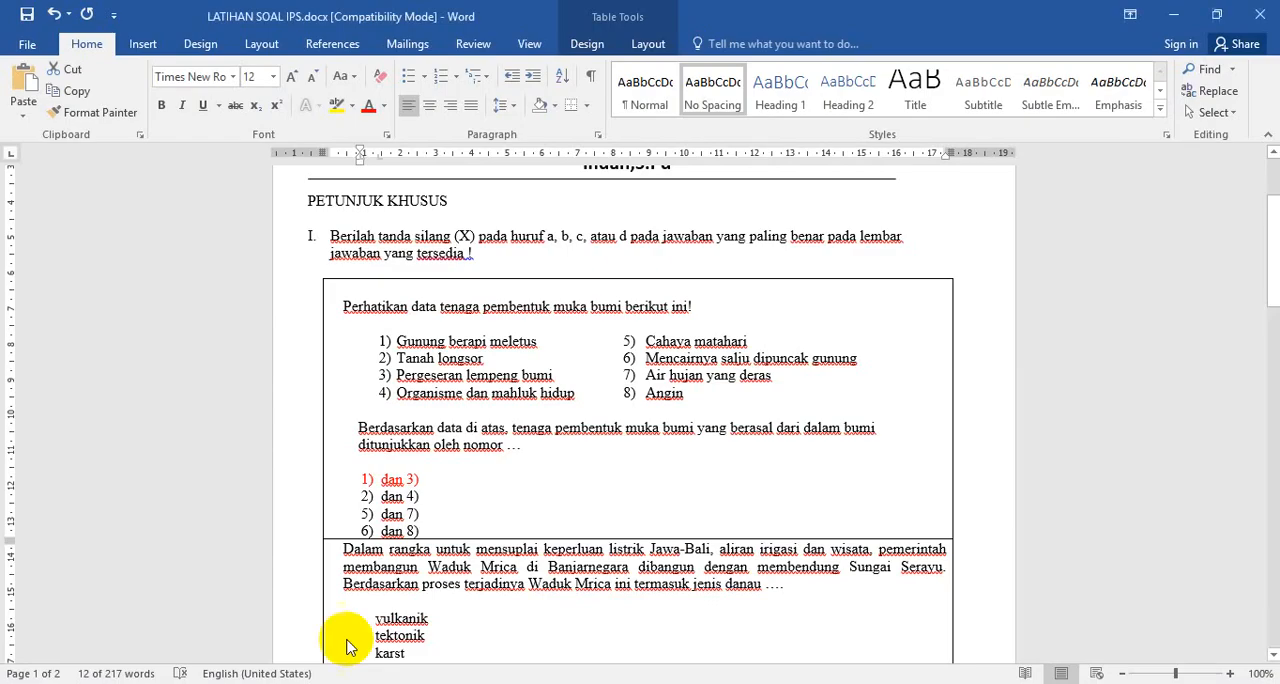
drag(1275, 226, 1265, 300)
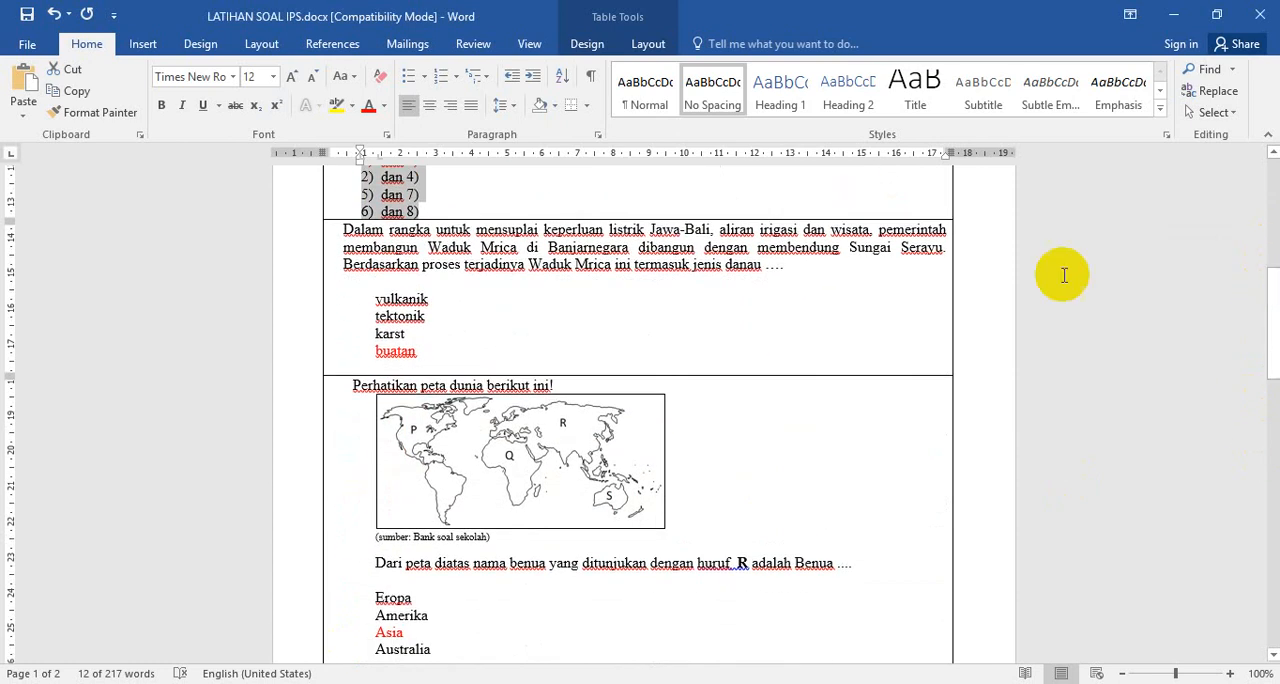
drag(341, 229, 816, 267)
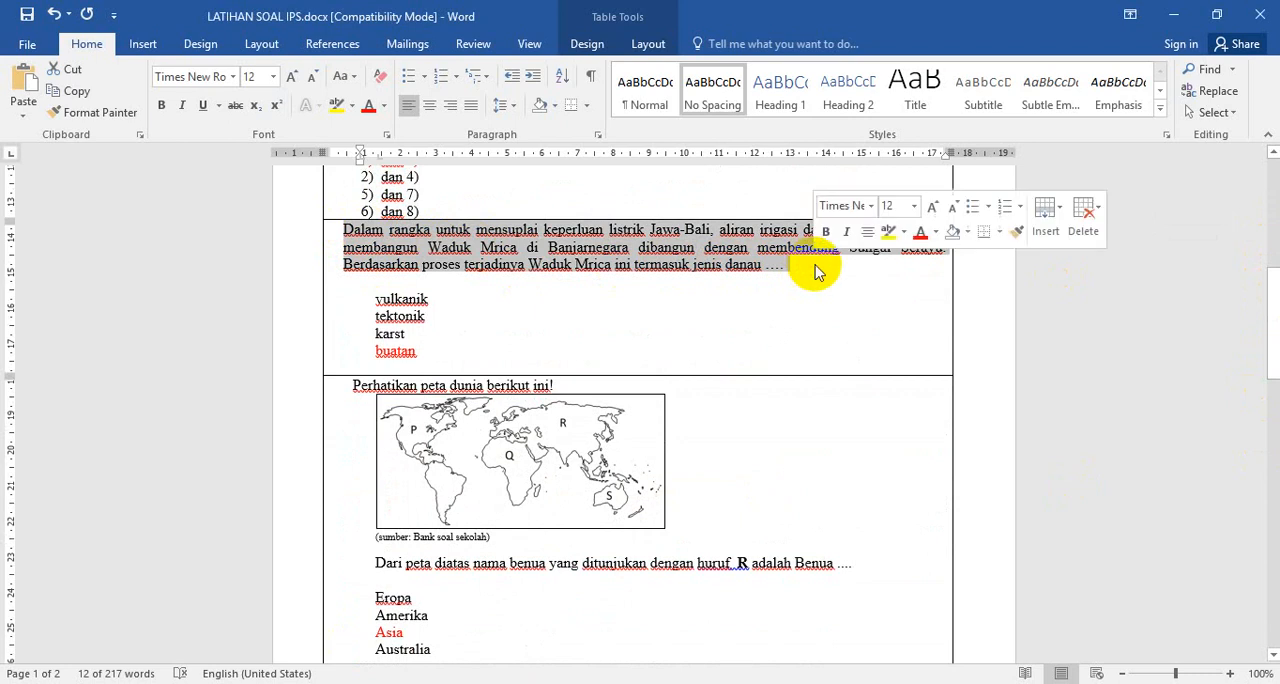
right_click(560, 231)
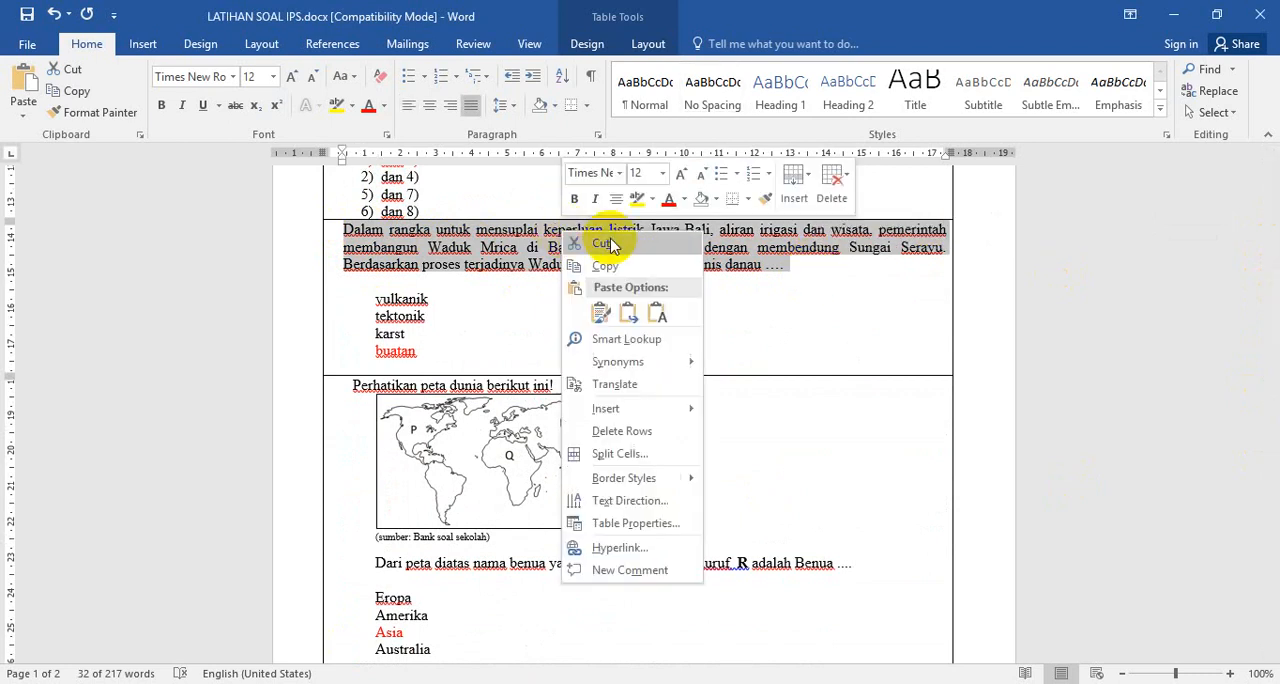
key(Escape)
click(345, 231)
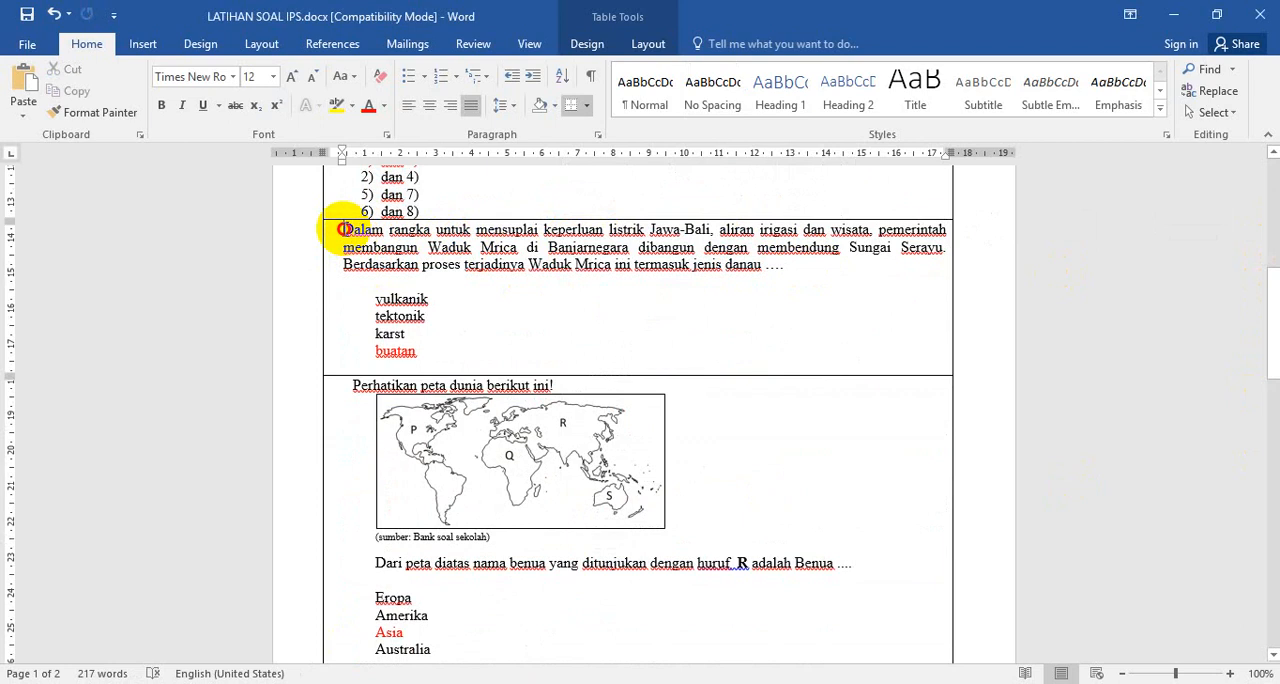
drag(345, 231, 797, 271)
right_click(572, 251)
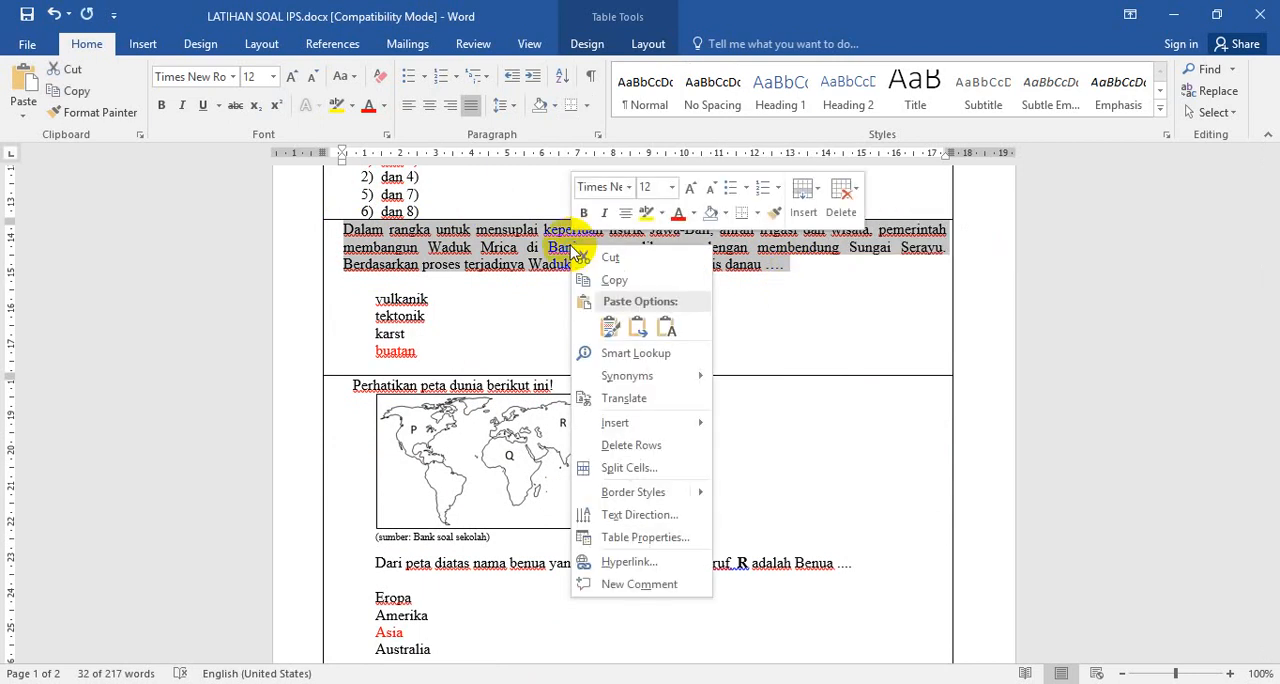
click(613, 282)
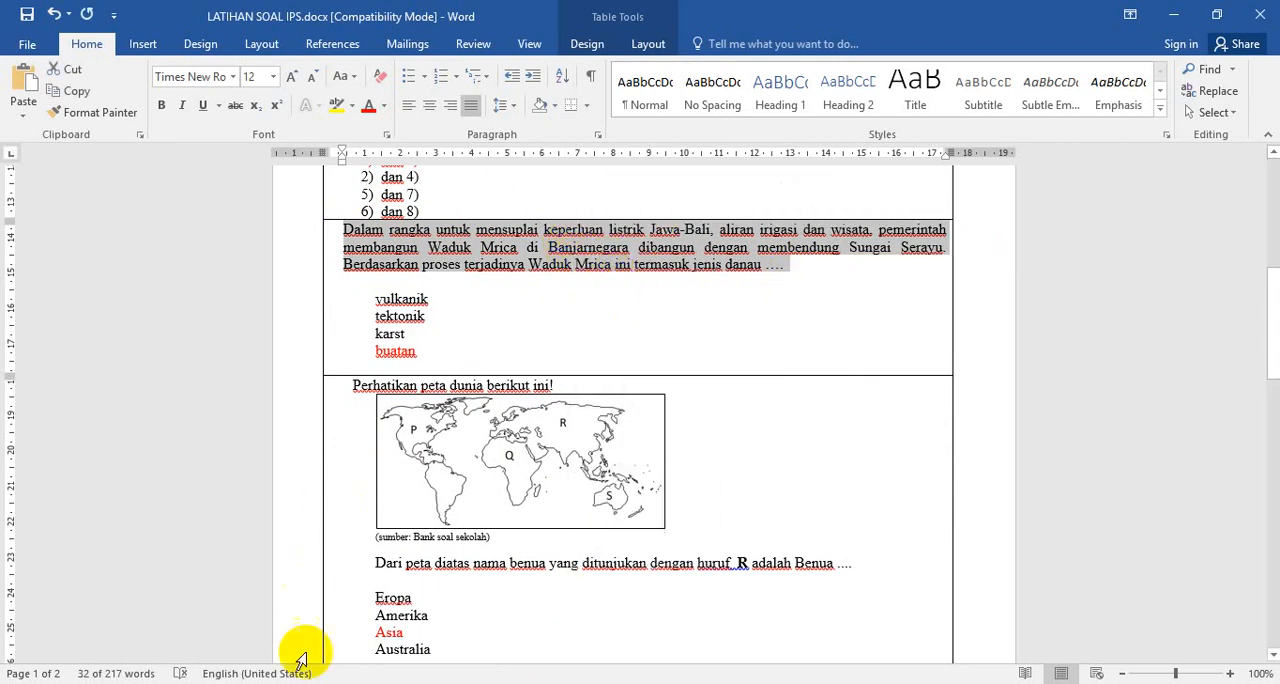
Return to the form in Chrome and paste the copied Waduk Mrica text as the new question's title
click(206, 683)
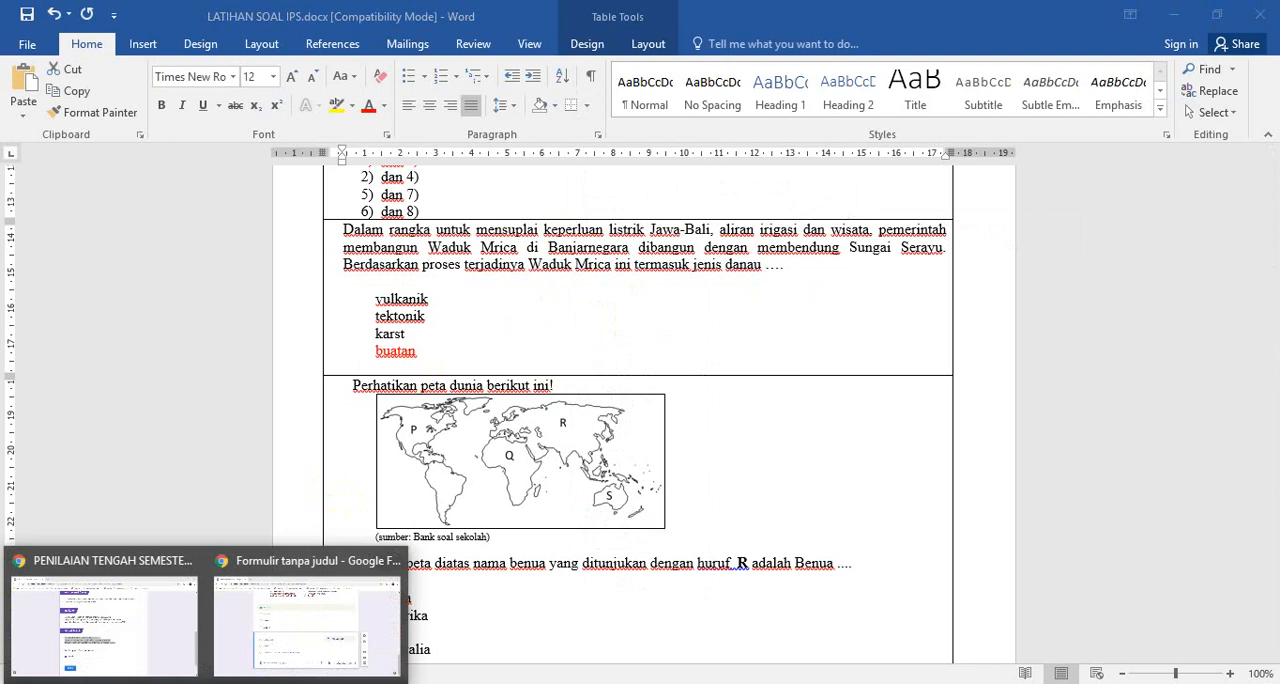
click(337, 623)
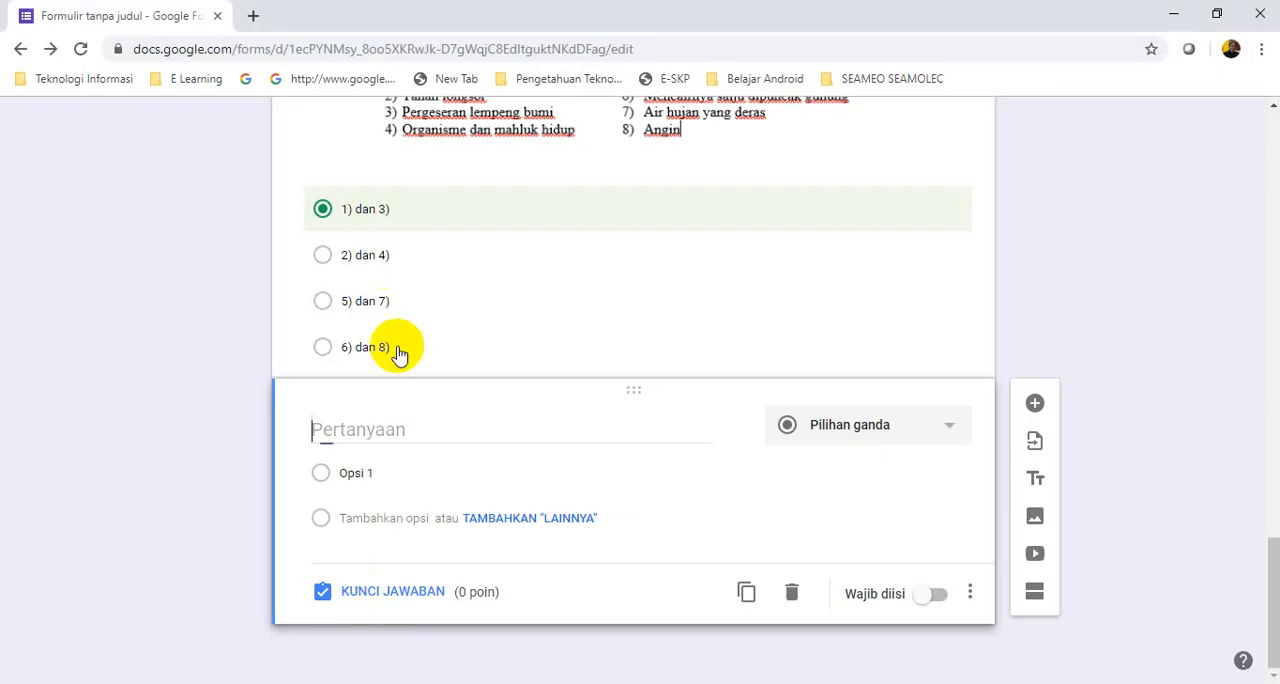
right_click(322, 432)
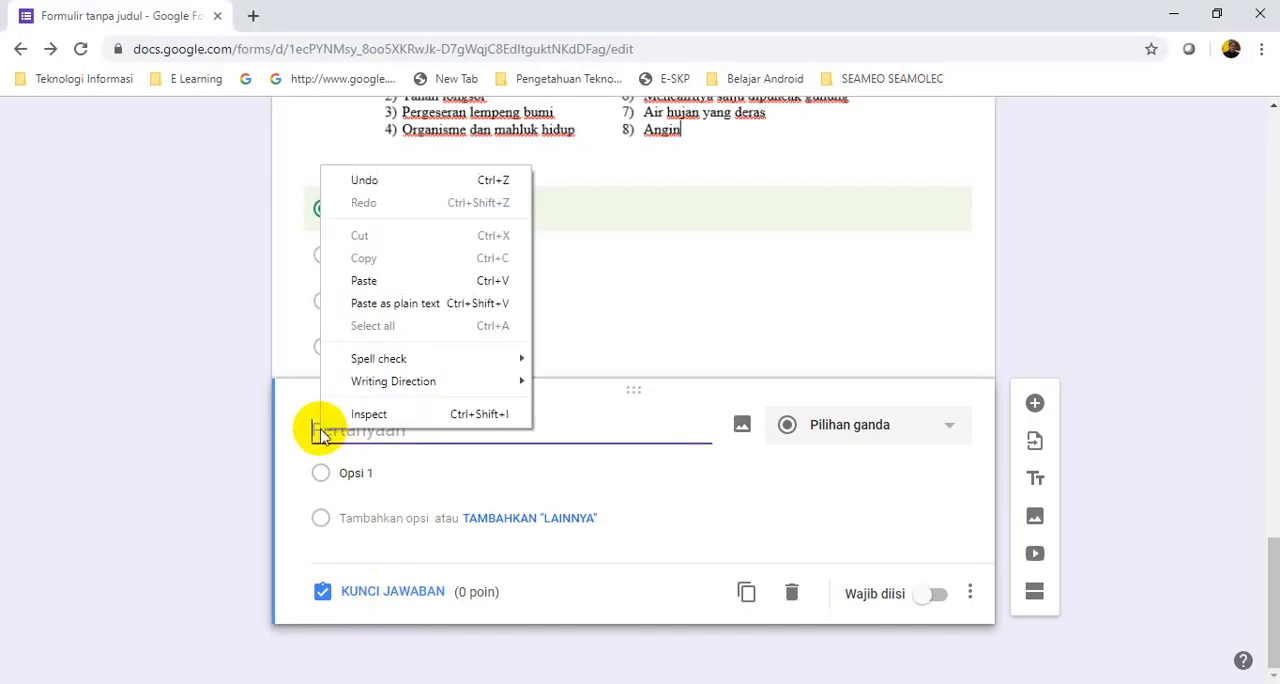
click(364, 280)
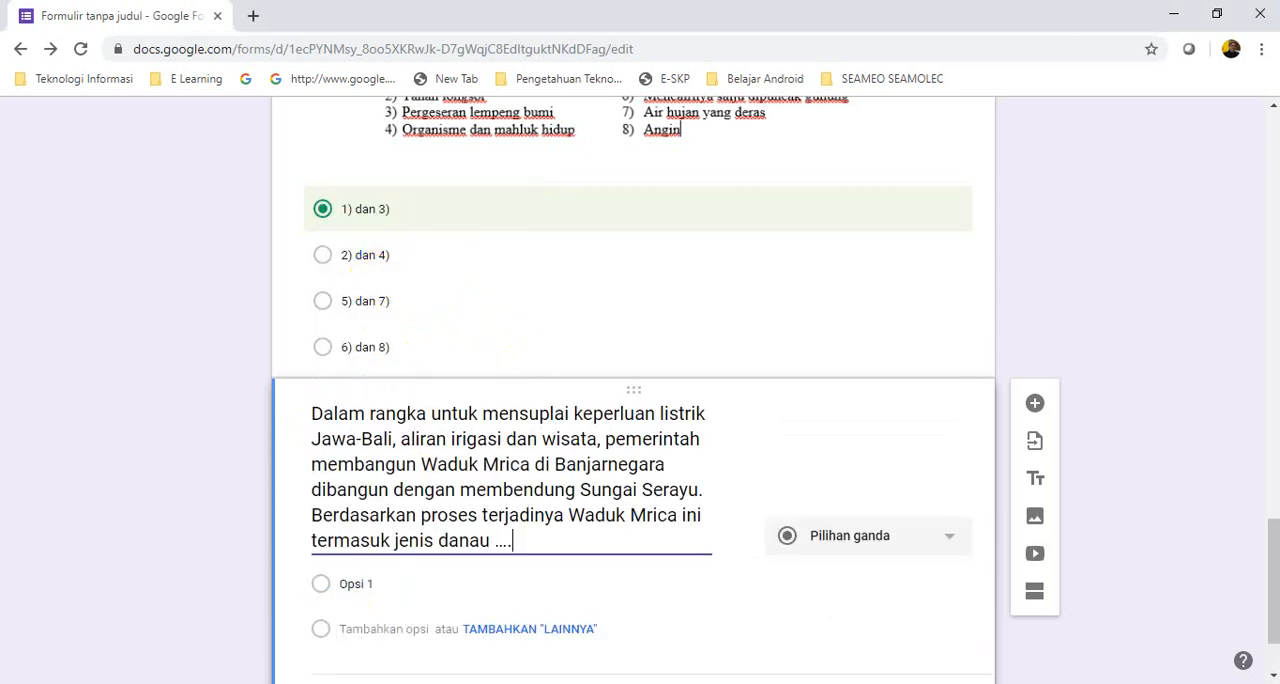
Switch to the Word document and copy the Waduk Mrica question's four answer options, from "vulkanik" through "buatan"
drag(1260, 531, 1270, 563)
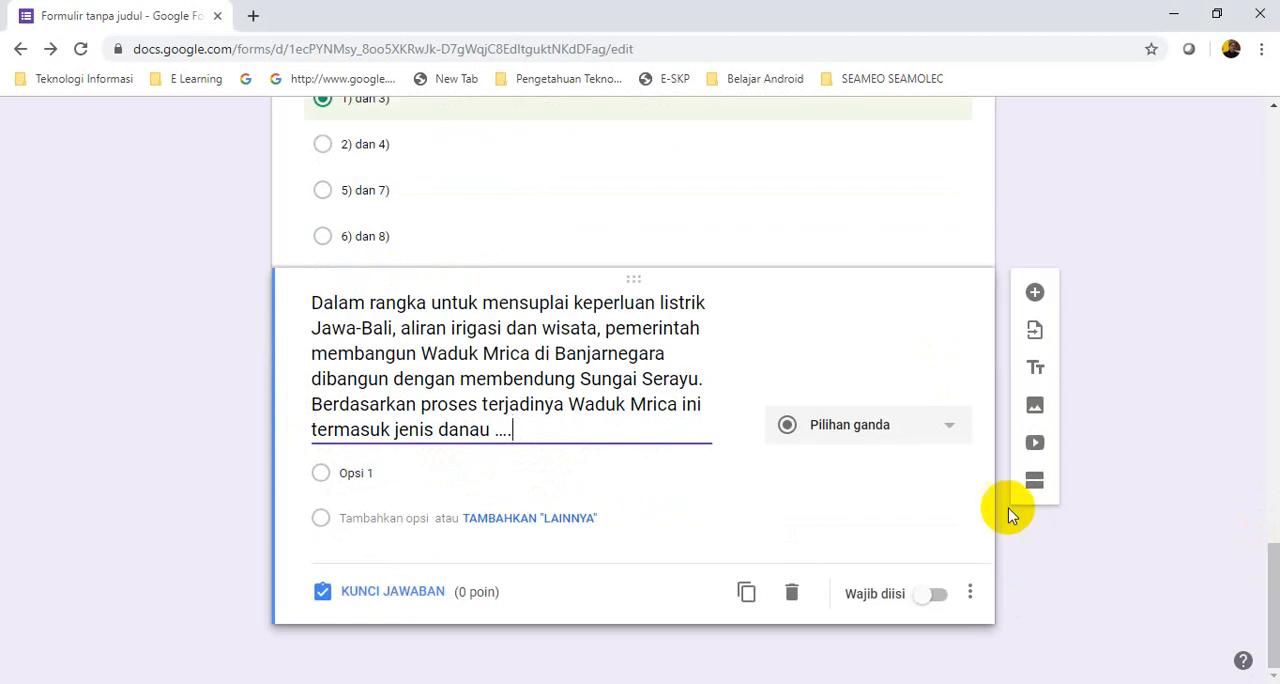
click(341, 472)
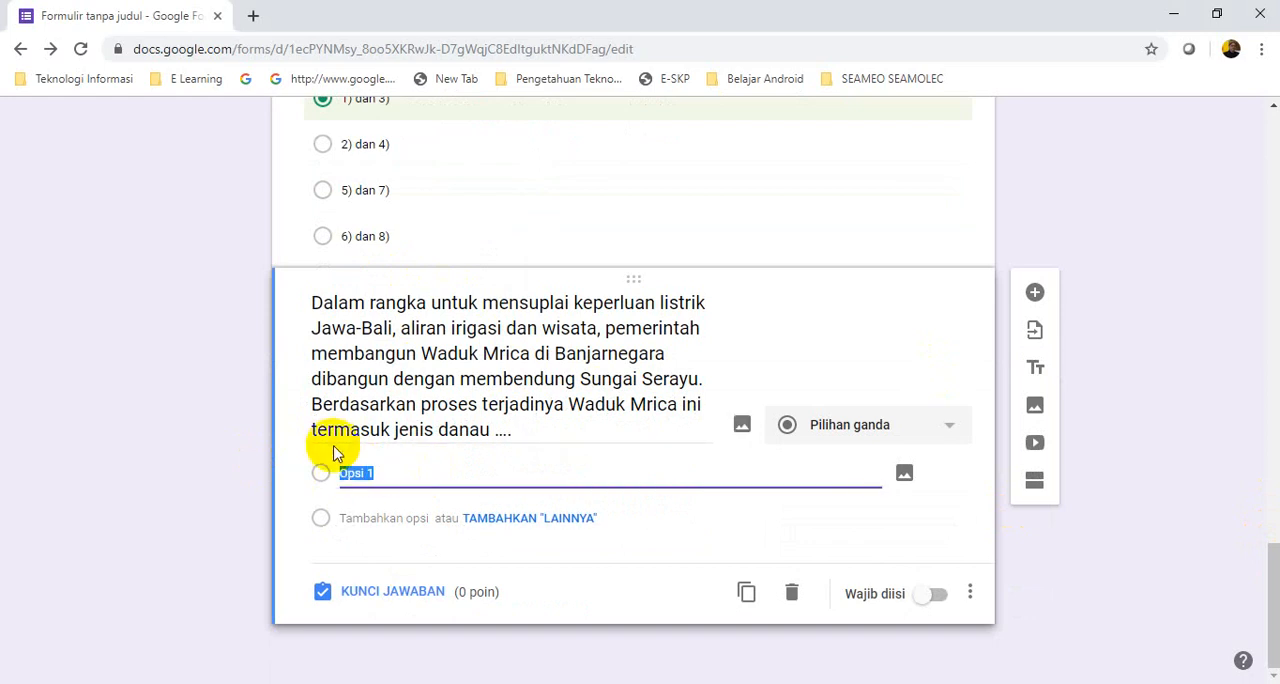
key(alt+Tab)
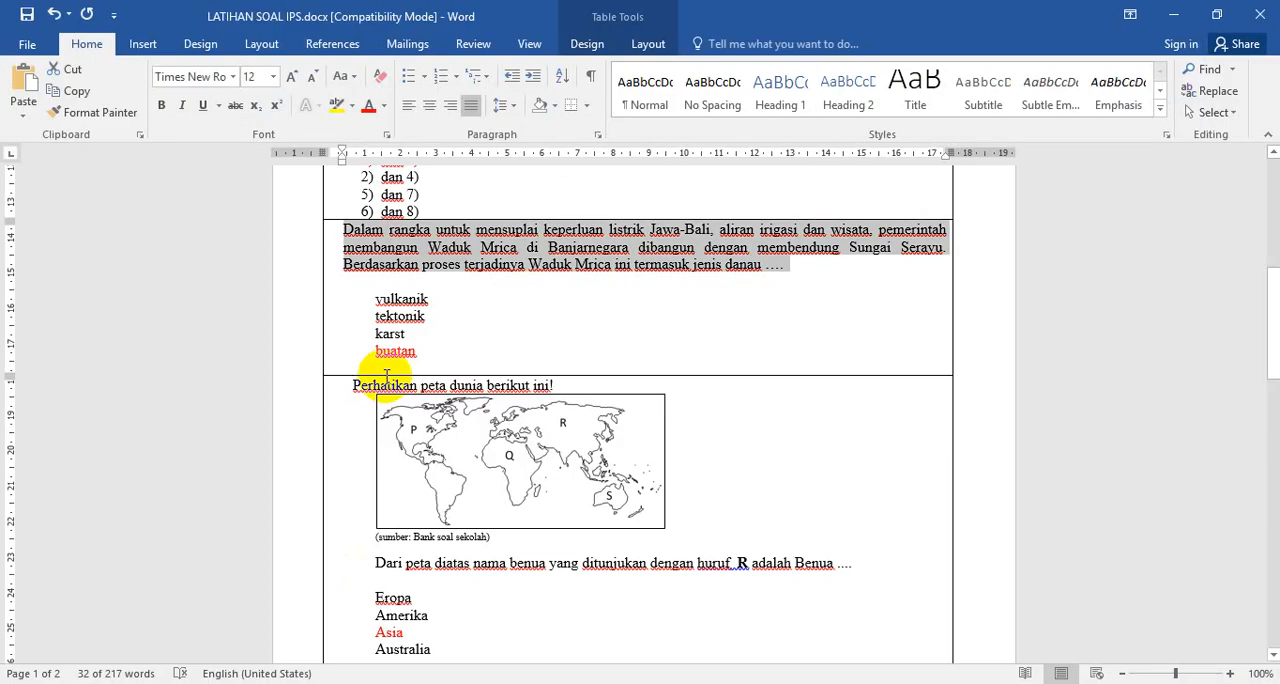
click(466, 288)
click(373, 298)
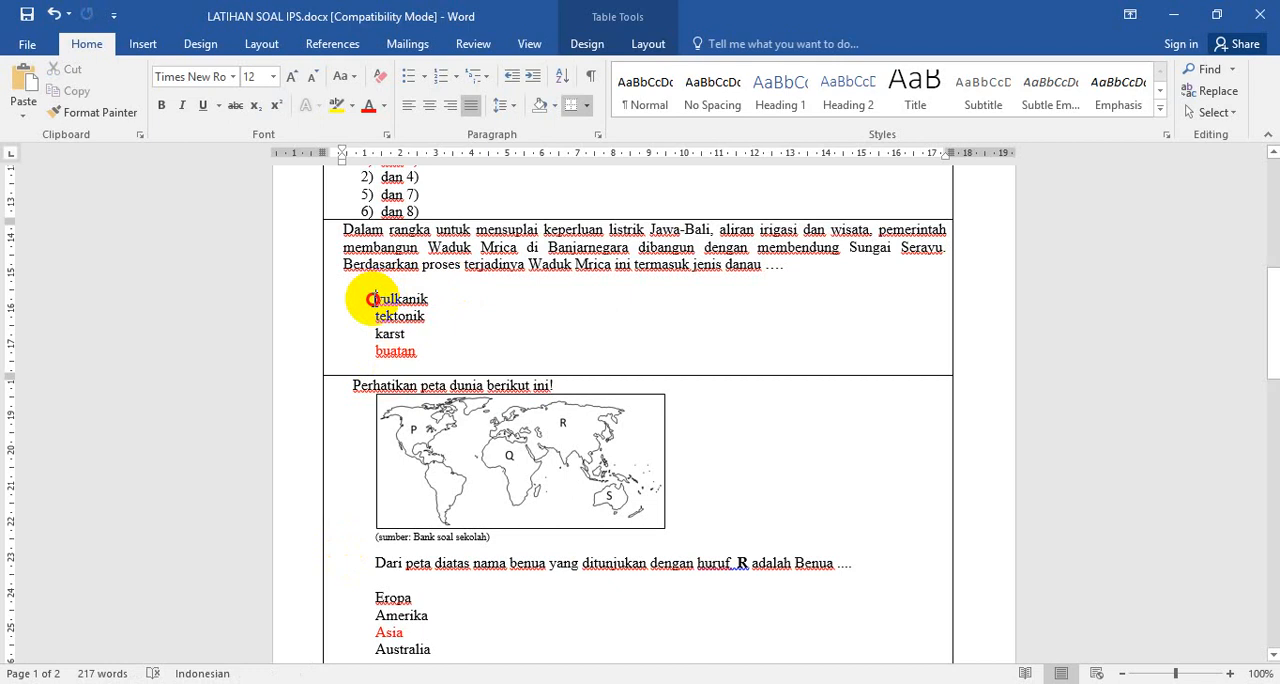
drag(373, 298, 443, 349)
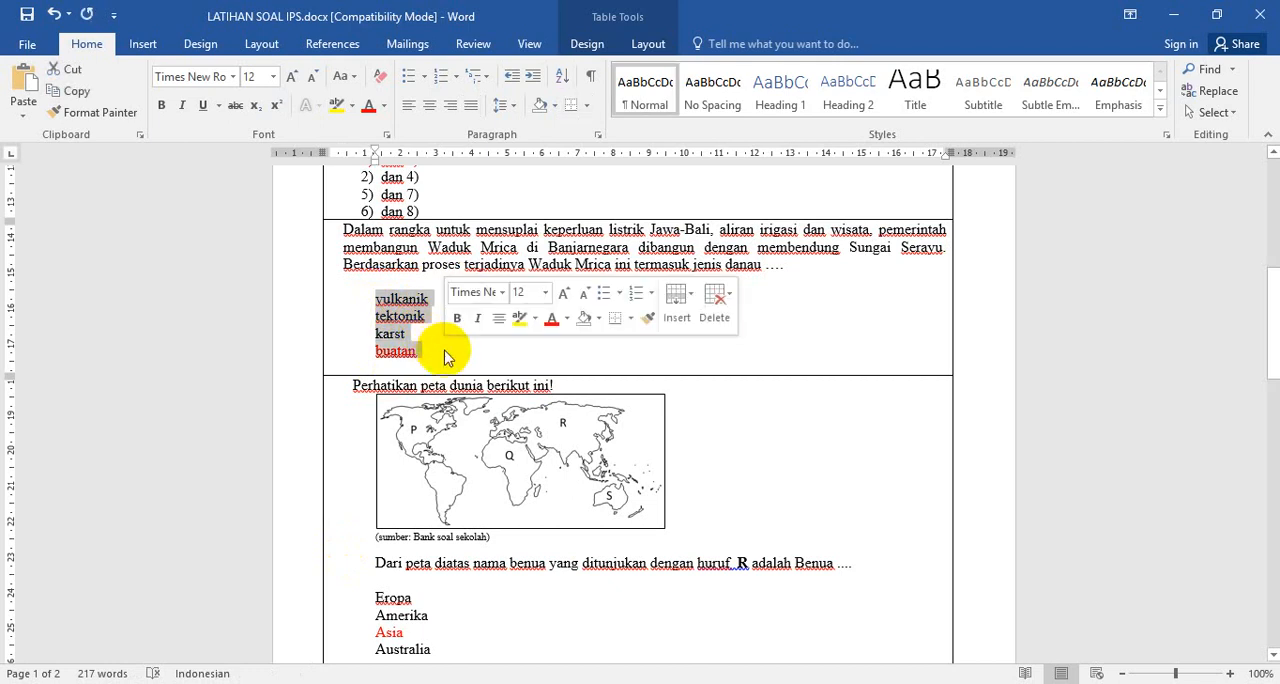
right_click(391, 316)
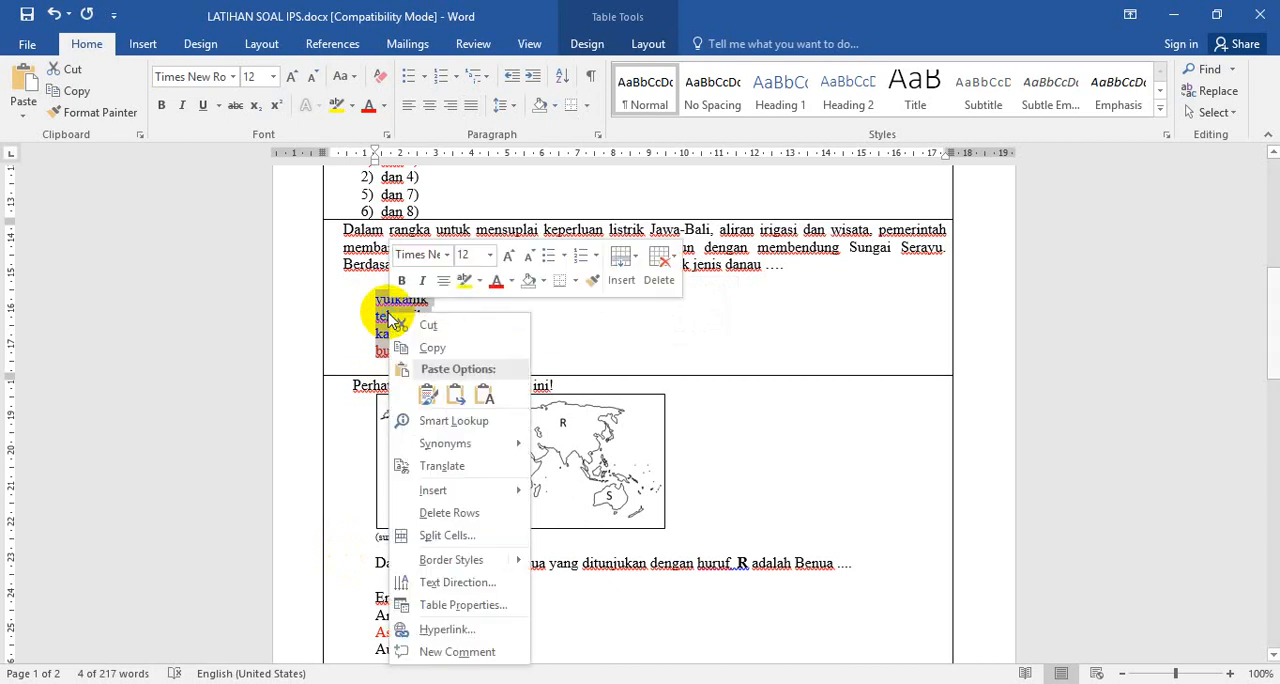
click(432, 349)
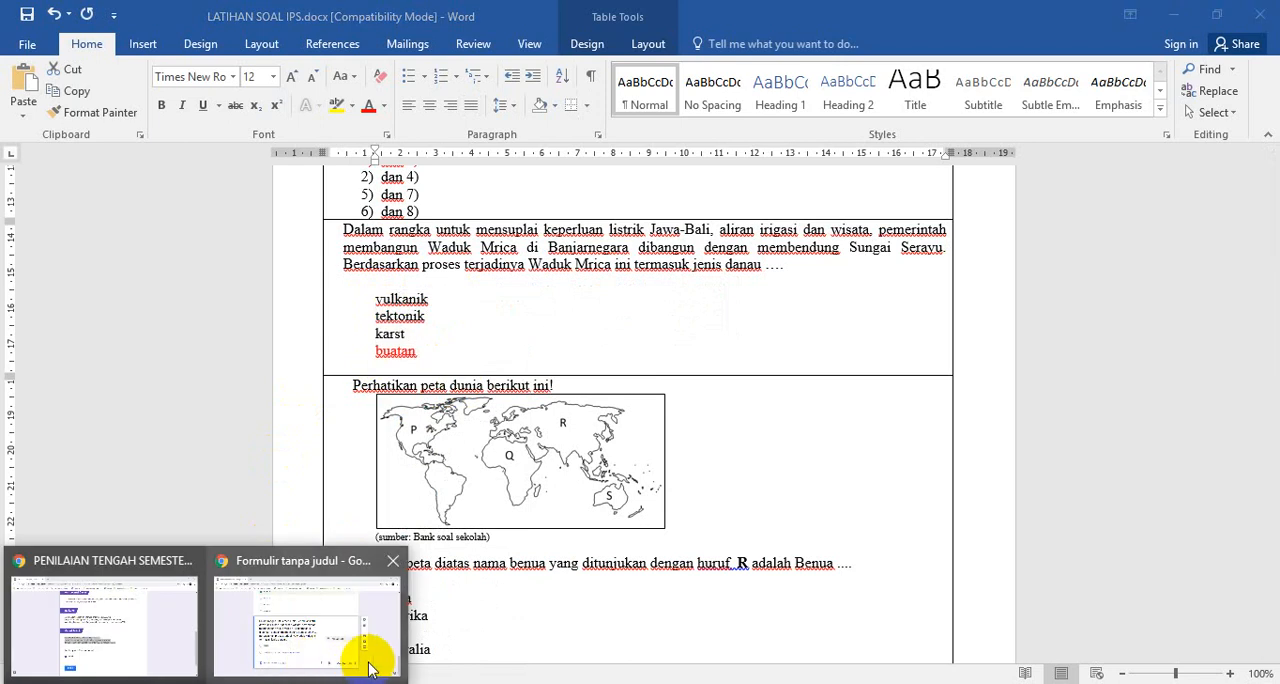
Return to the form in Chrome and paste the copied answers over "Opsi 1" as the Waduk Mrica question's options
click(377, 668)
click(353, 475)
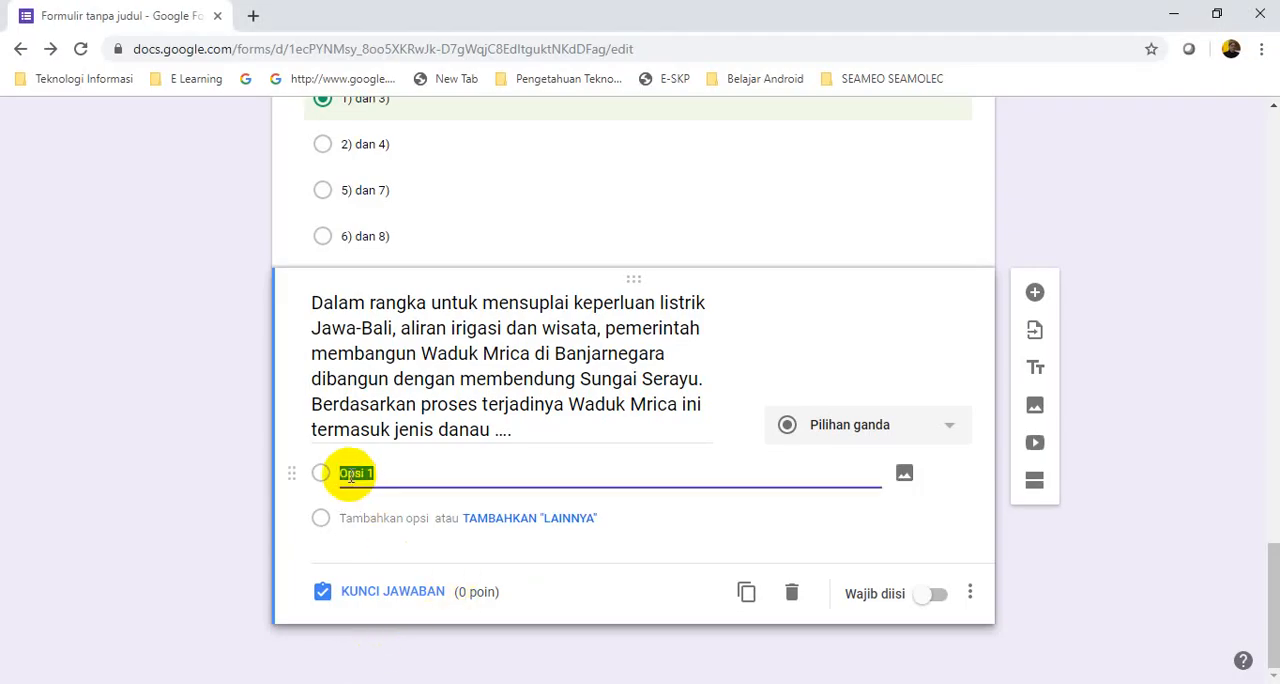
right_click(350, 476)
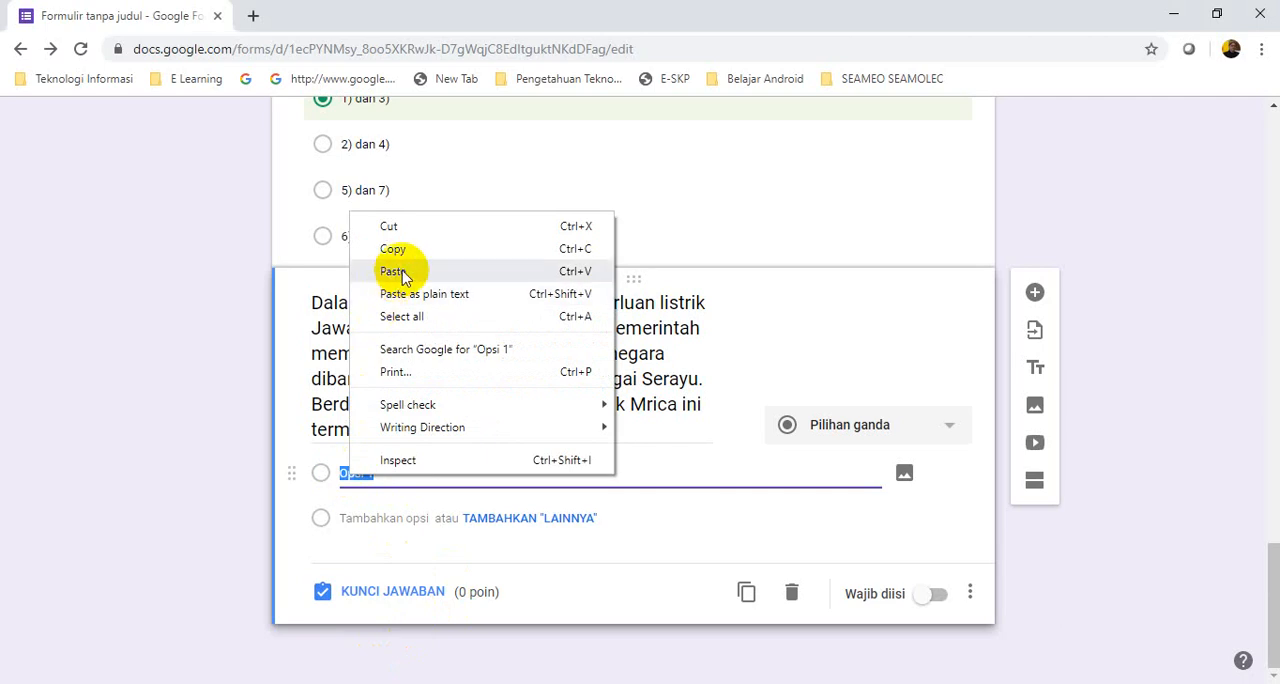
click(400, 273)
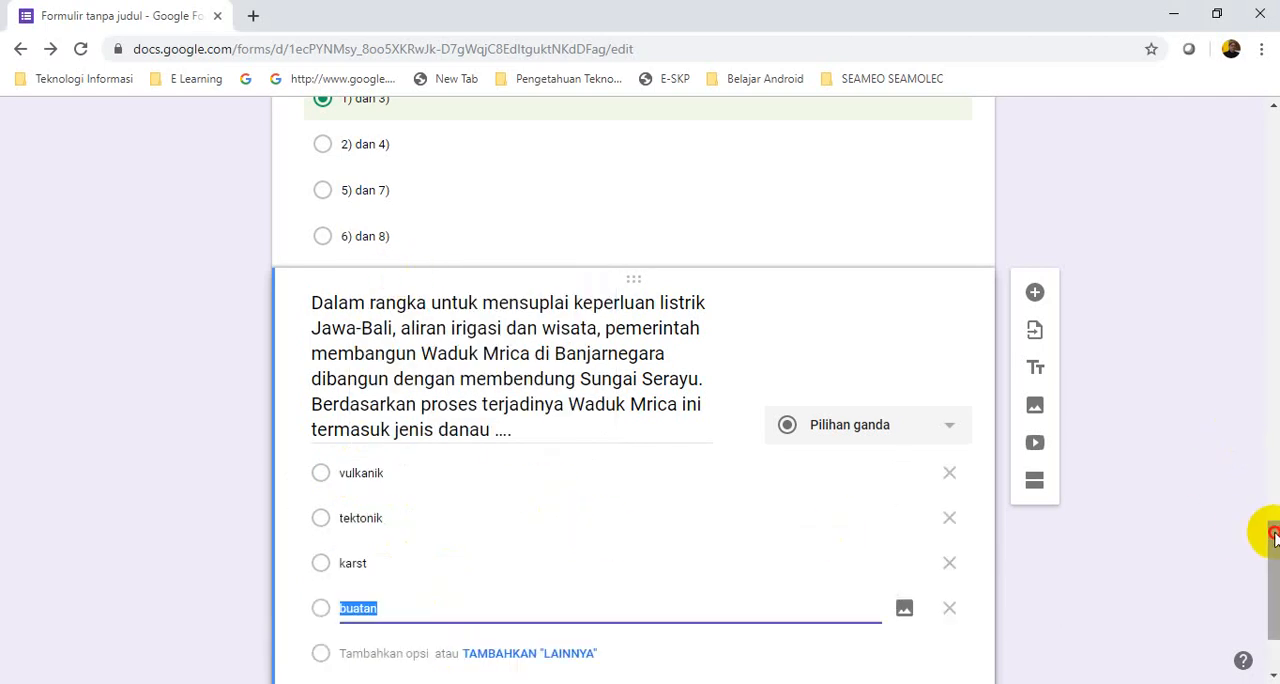
Set the Waduk Mrica question's answer key to "buatan" worth 25 points, and add a blank multiple-choice question below it
drag(1272, 535, 1266, 587)
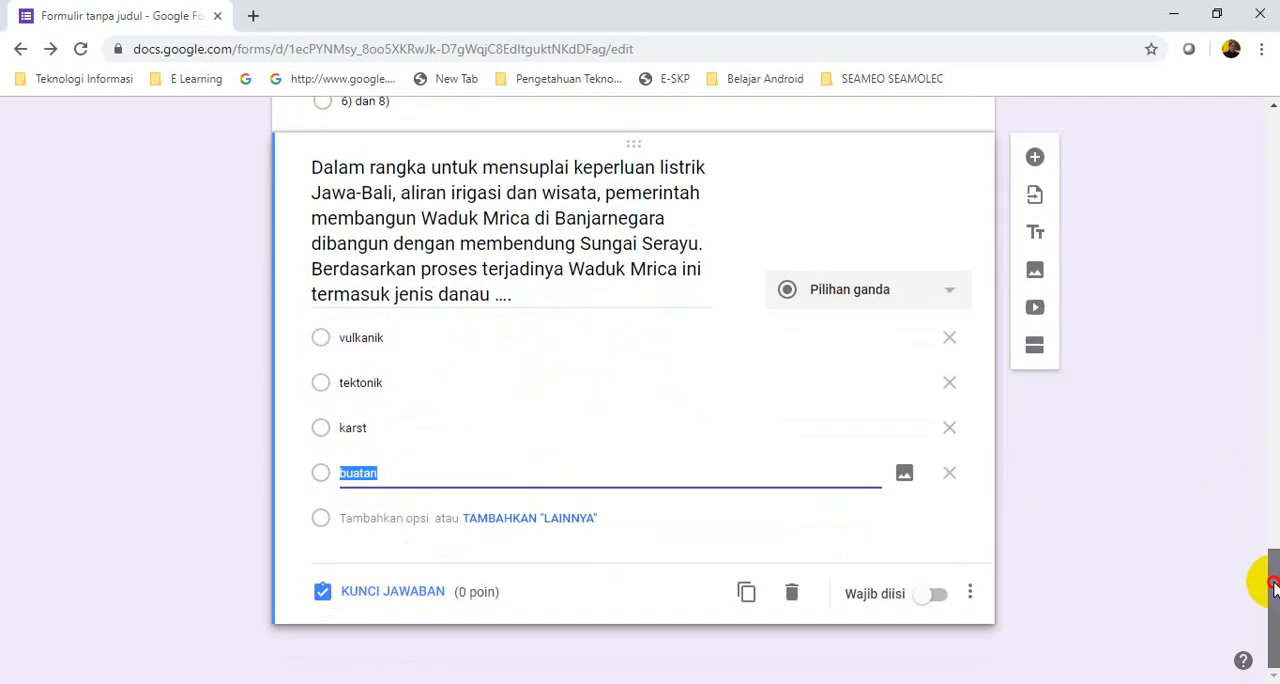
click(322, 477)
click(320, 477)
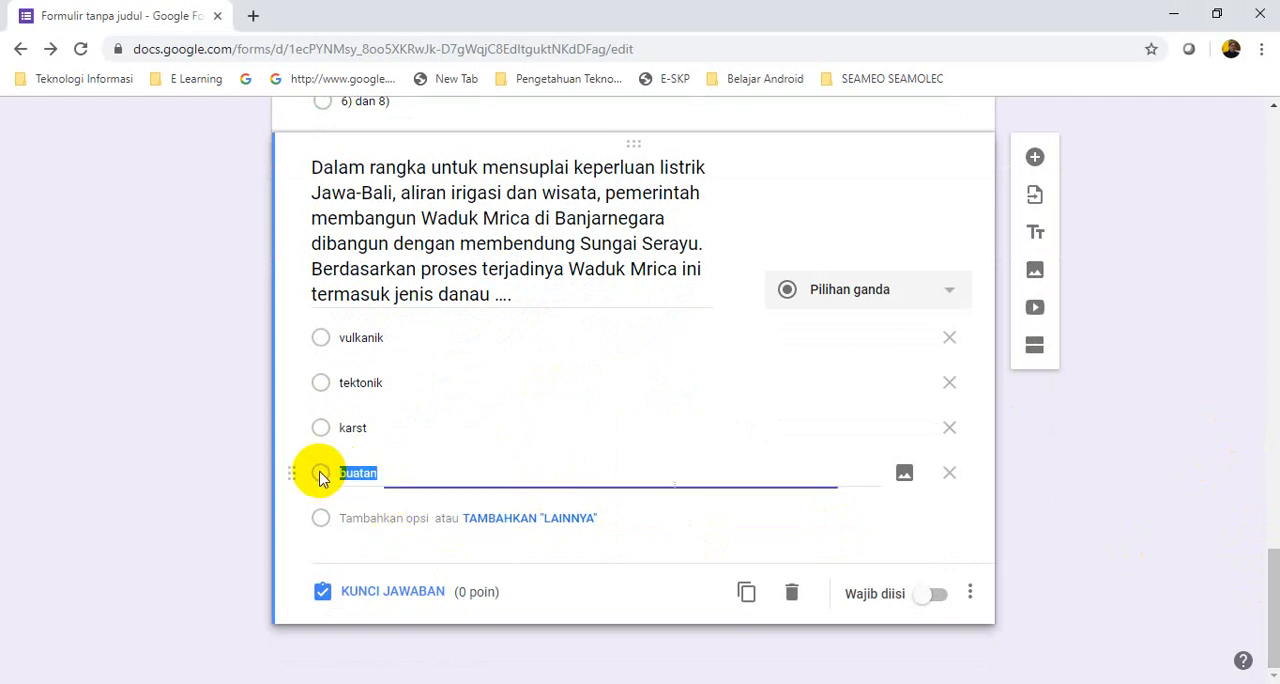
click(383, 594)
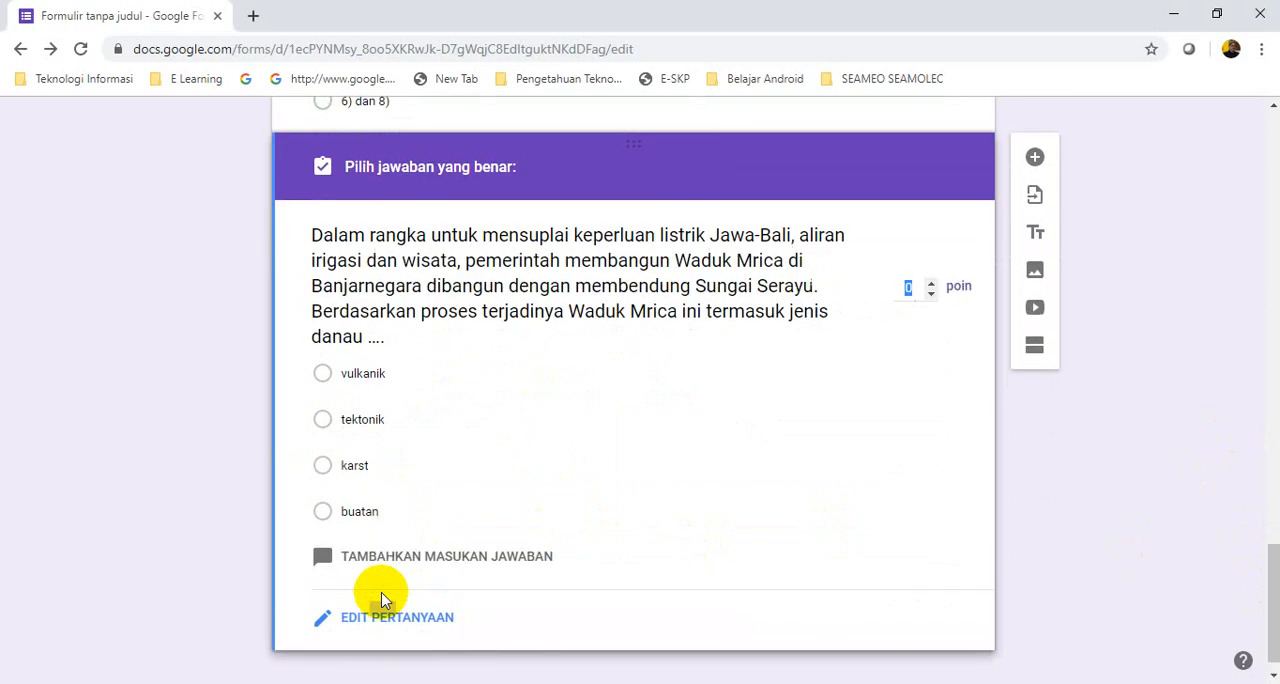
click(323, 514)
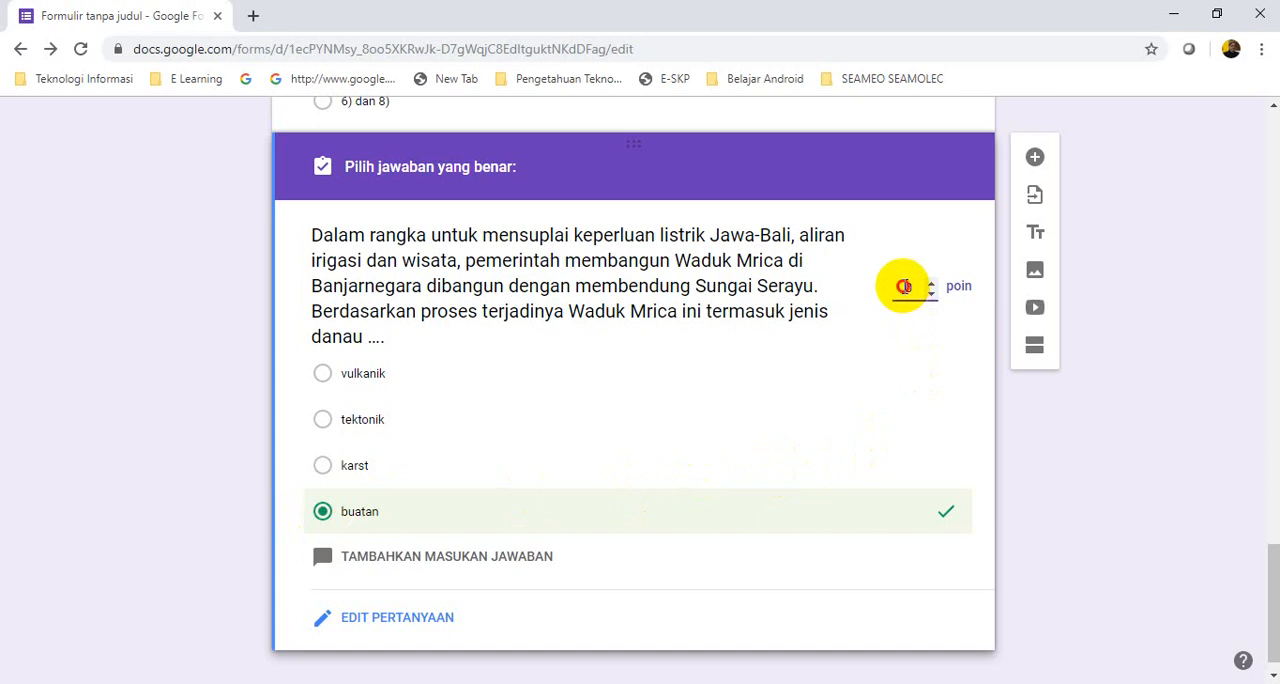
double_click(904, 287)
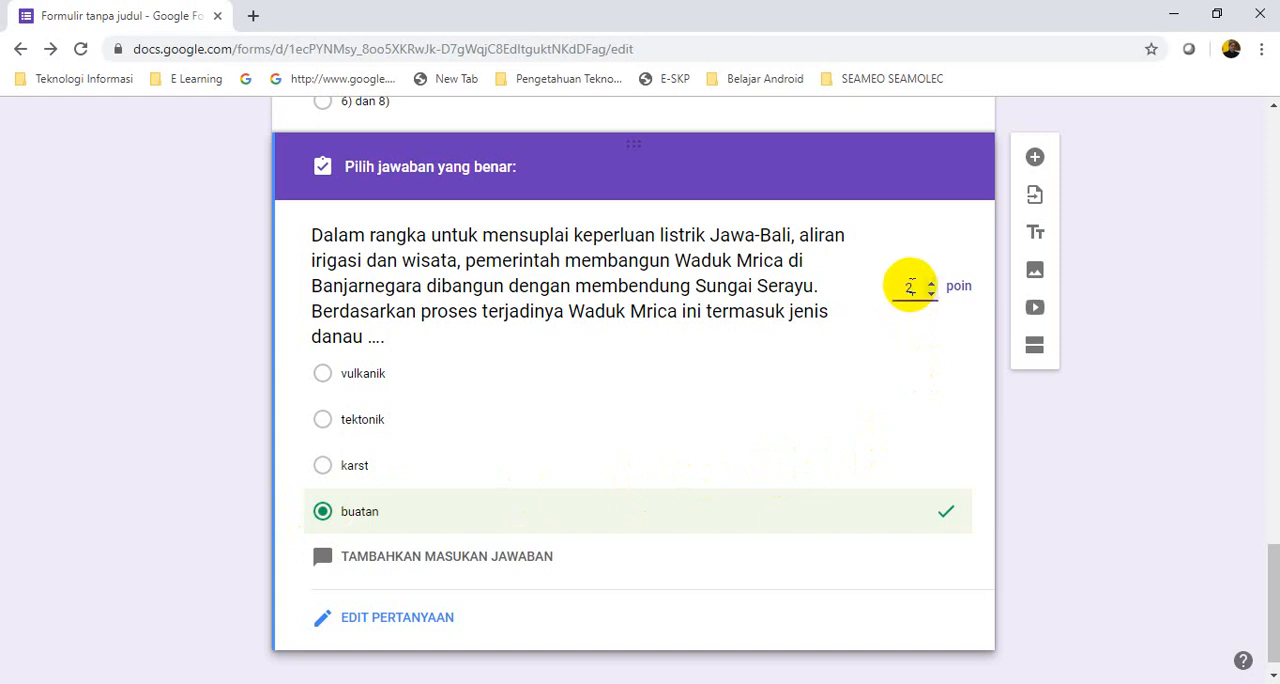
text(25)
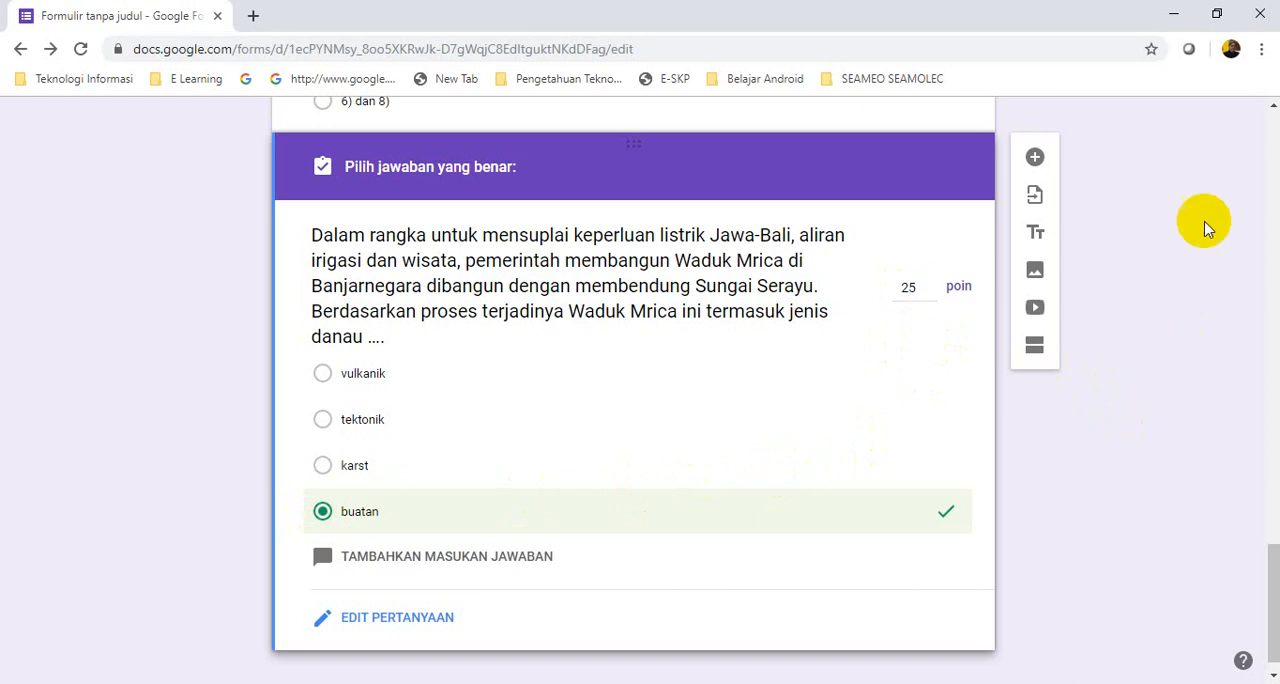
click(1035, 158)
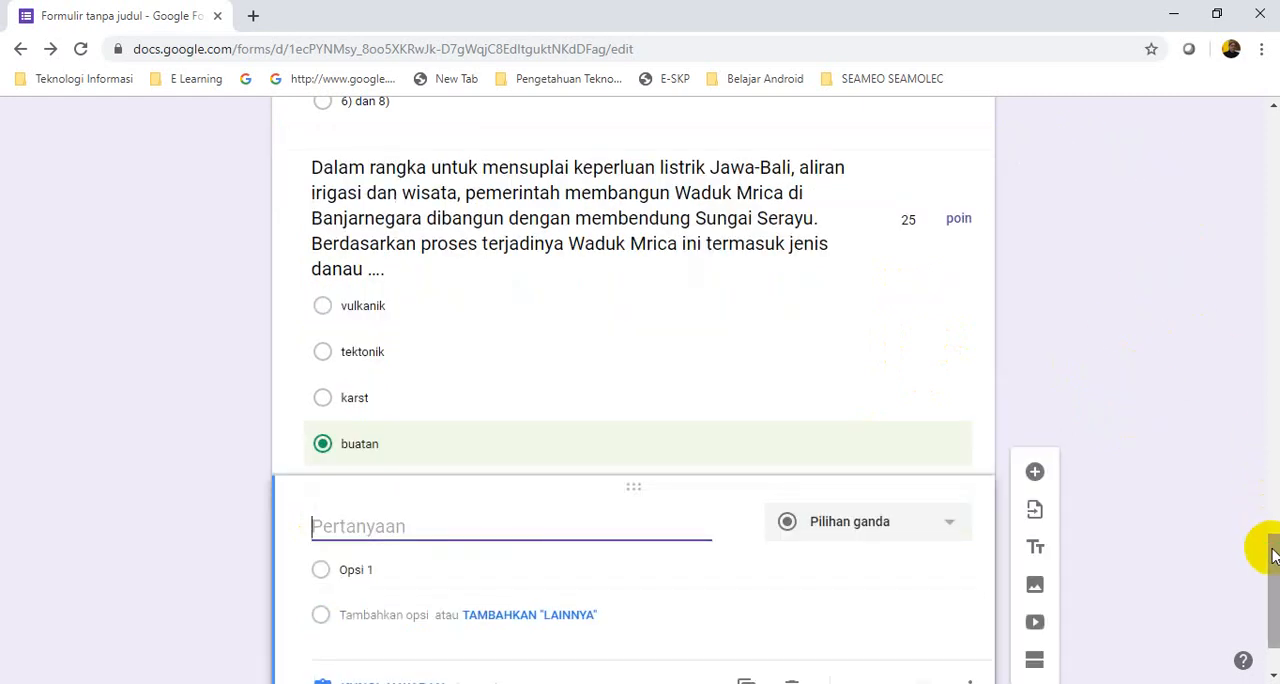
scroll(1275, 560, down, 1)
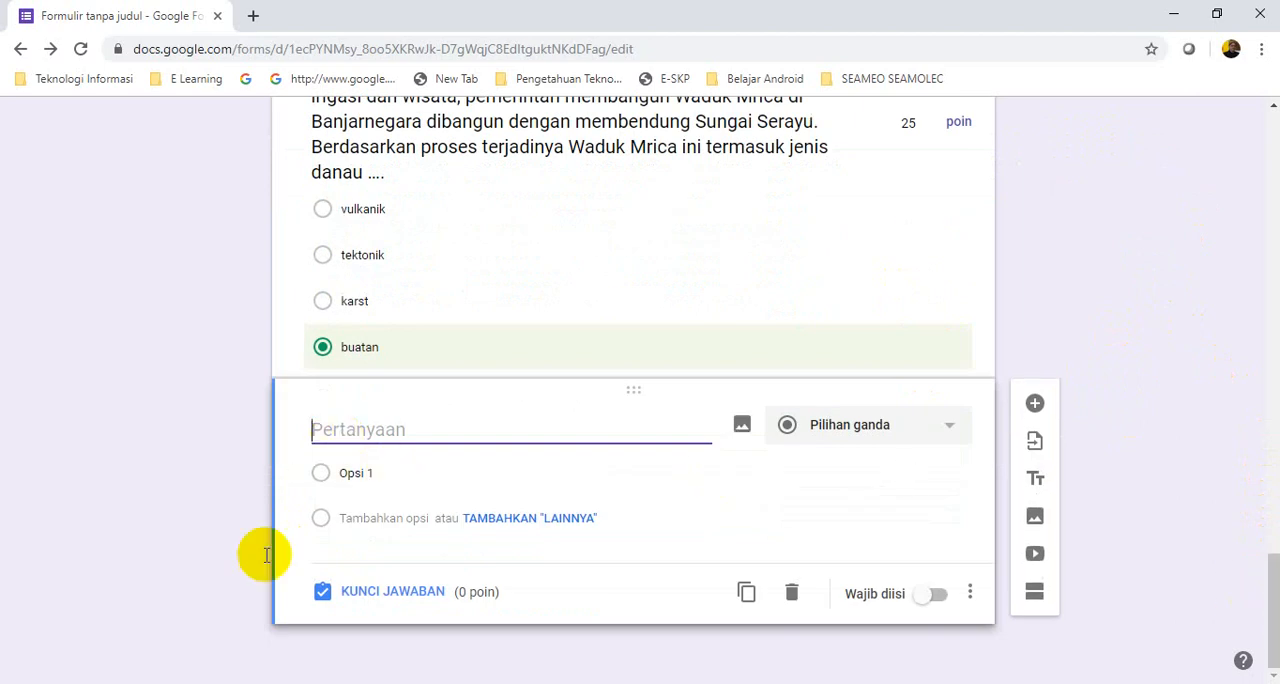
Switch to the Word document and capture the world map question with Snipping Tool, from "Perhatikan peta dunia" through "adalah Benua ...."
key(alt+Tab)
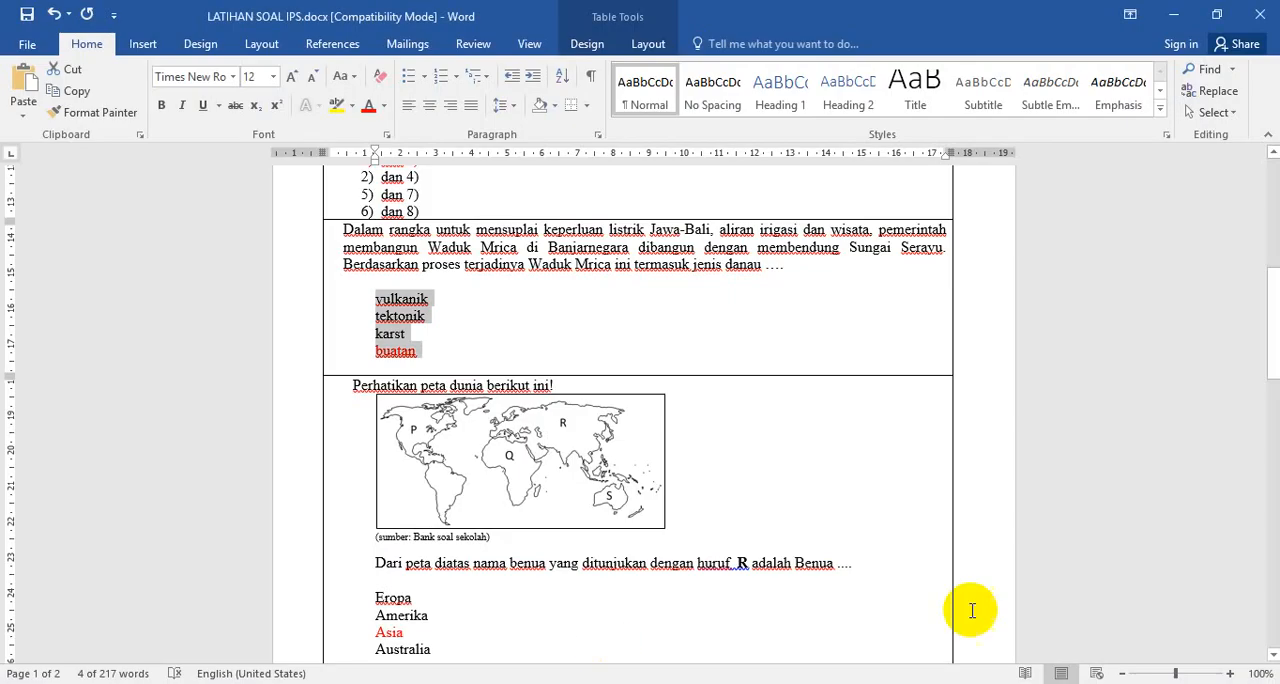
mouse_move(1275, 330)
mouse_down()
mouse_move(1275, 318)
mouse_move(1273, 349)
mouse_up()
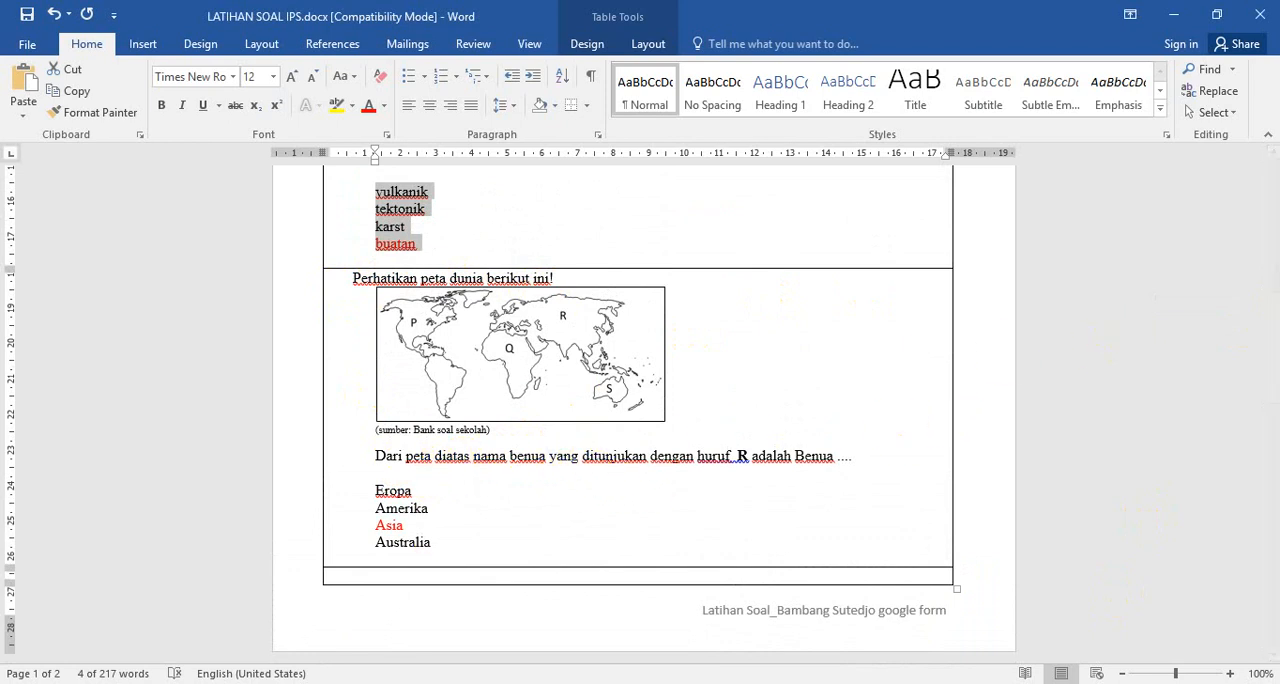
mouse_move(298, 683)
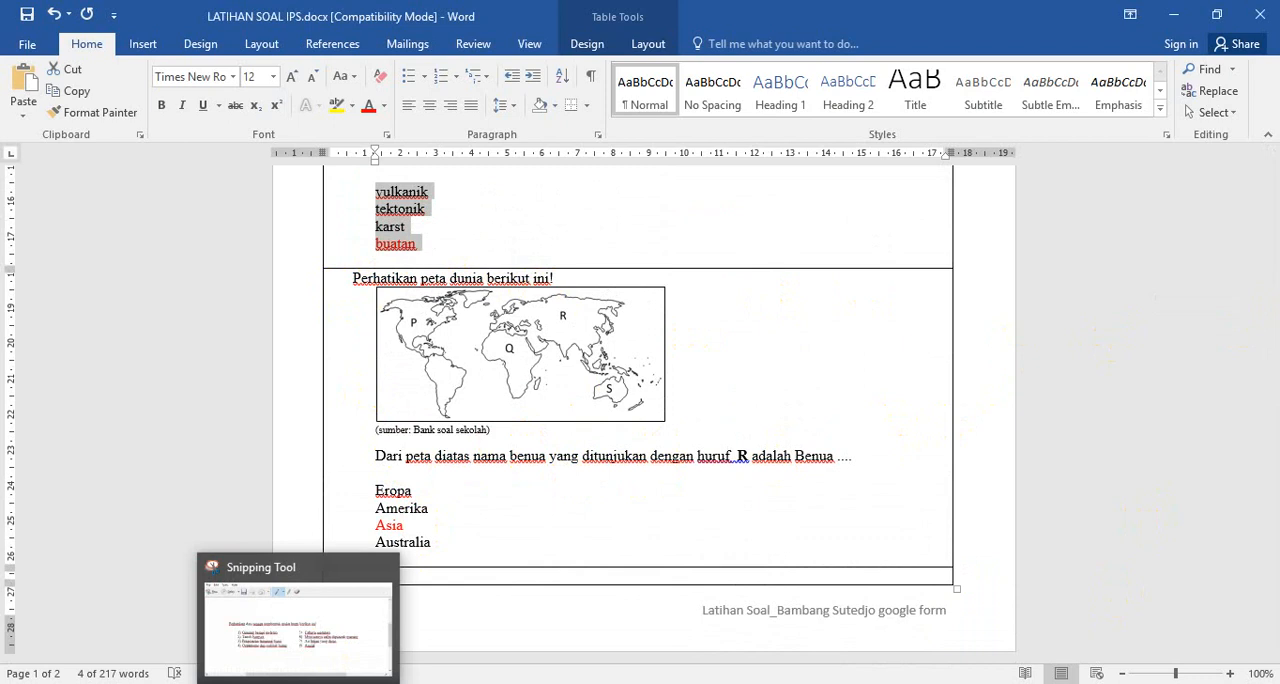
click(298, 683)
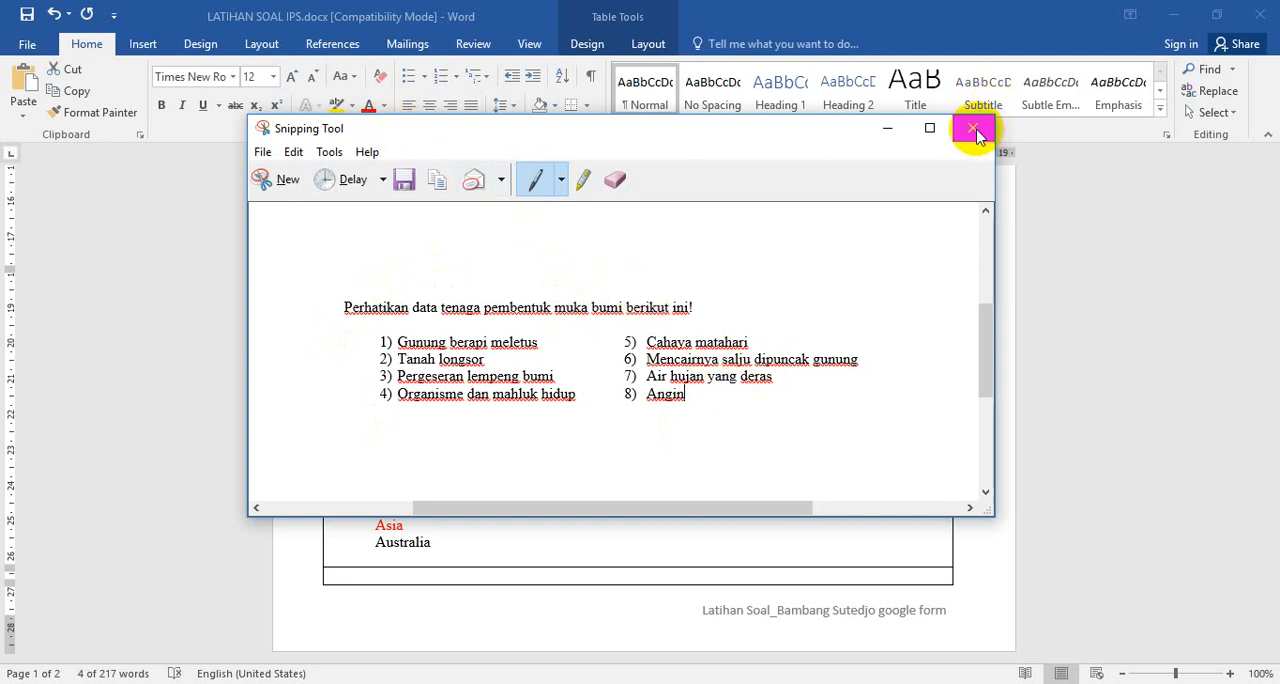
click(288, 182)
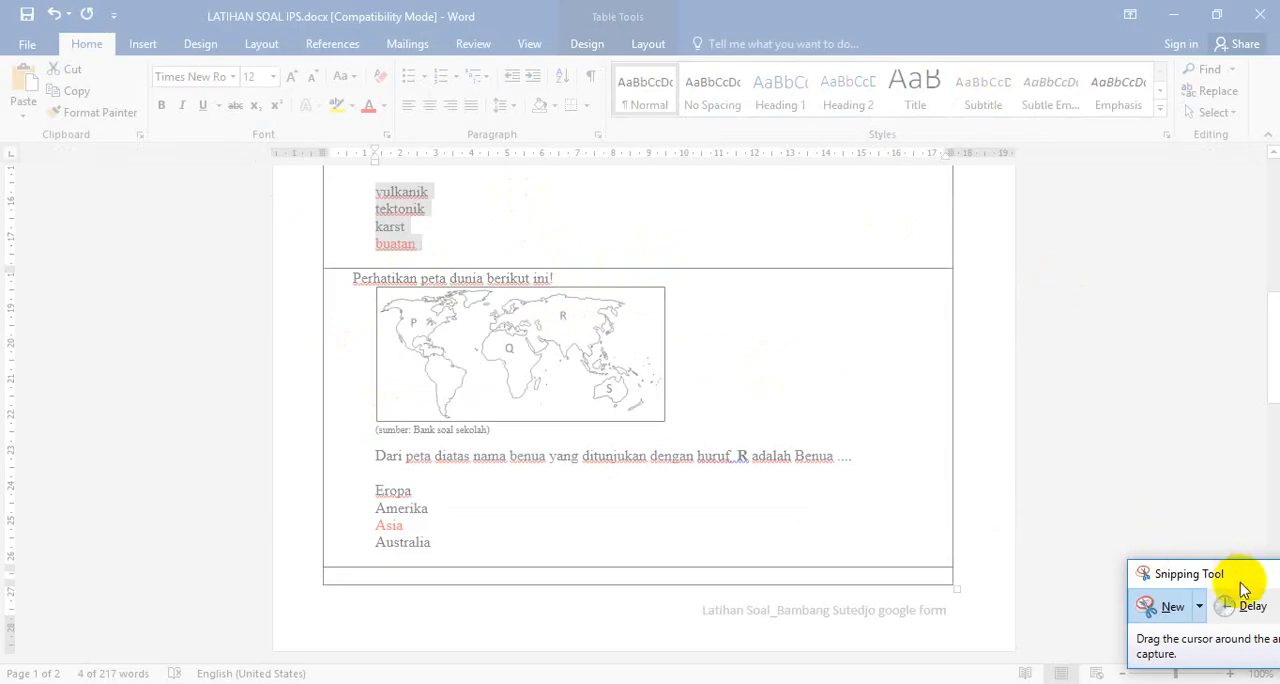
drag(1243, 575, 1239, 530)
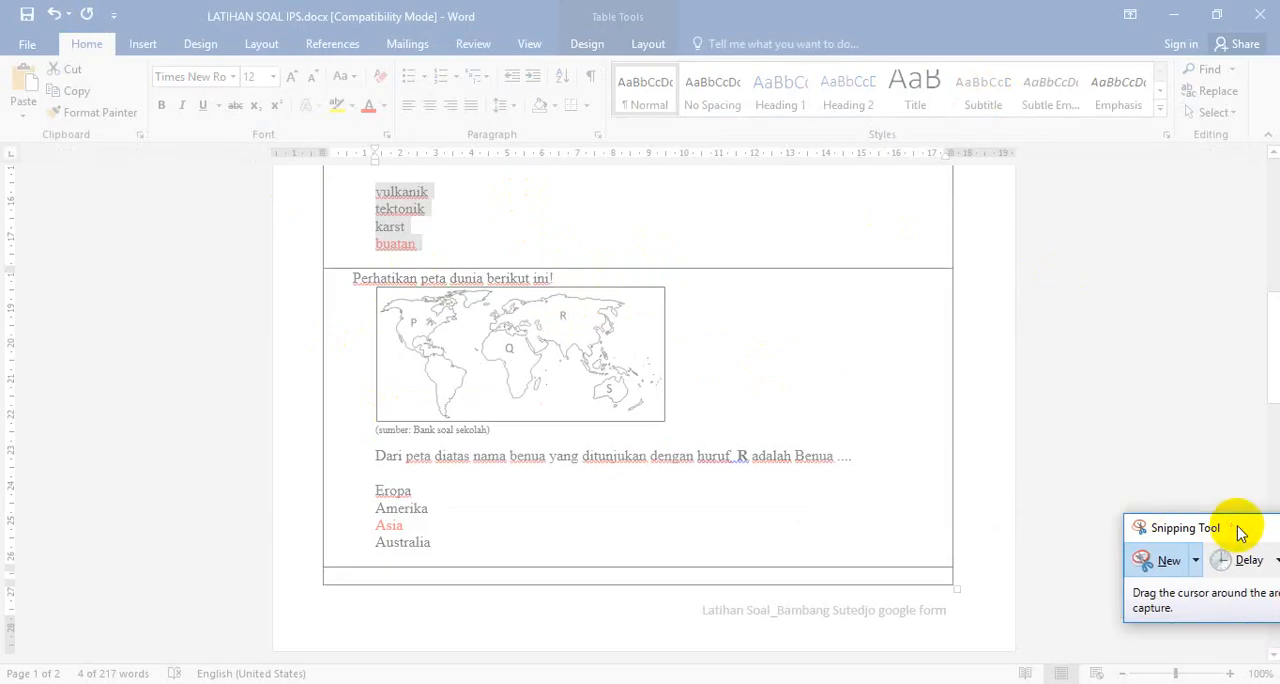
click(1163, 566)
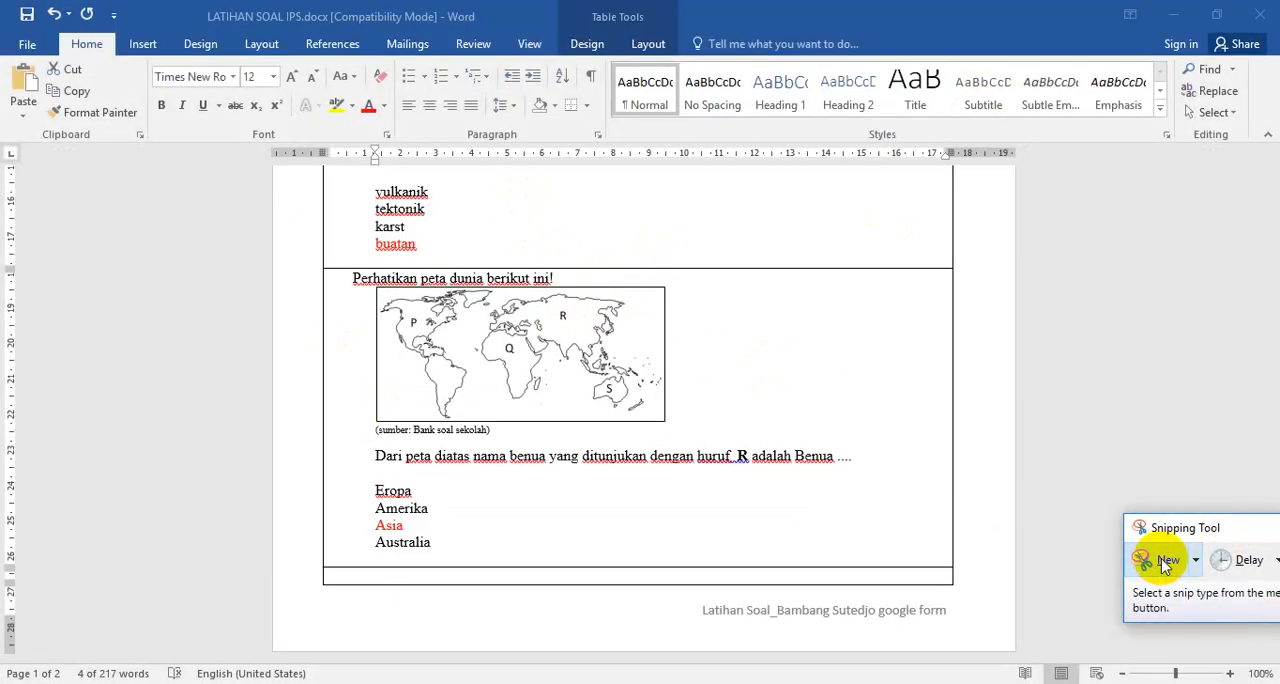
click(1165, 562)
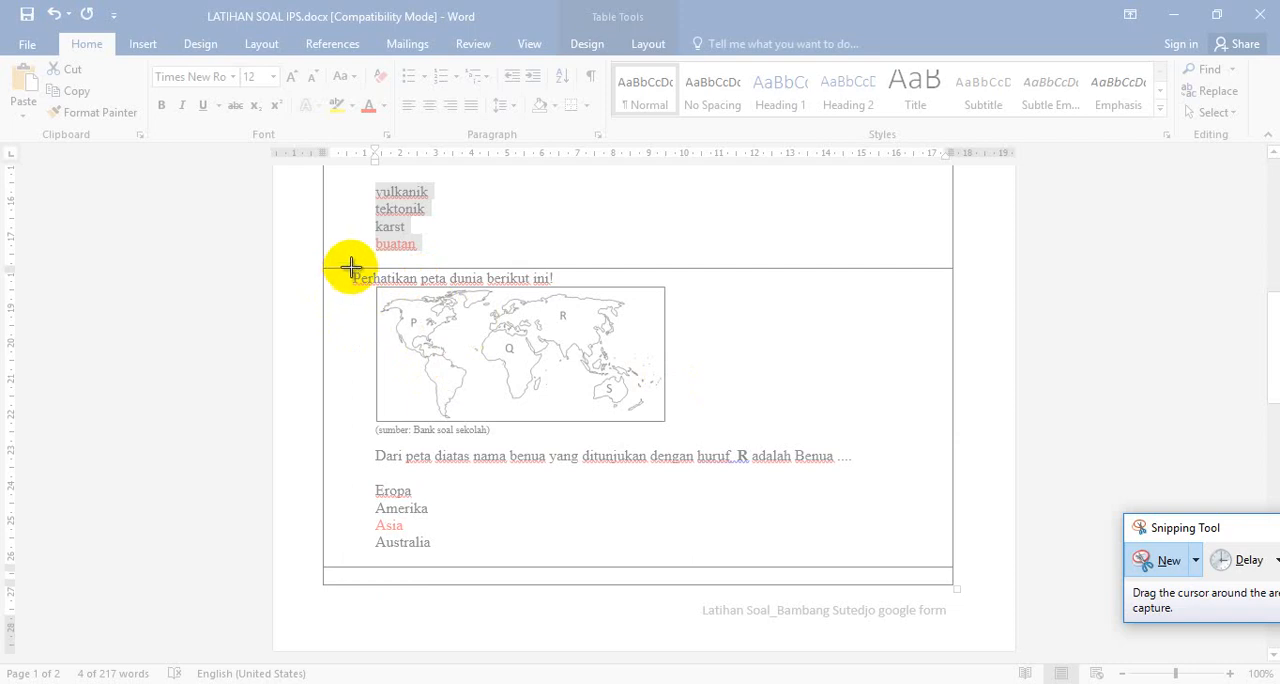
mouse_move(351, 271)
mouse_down()
mouse_move(354, 383)
mouse_move(380, 460)
mouse_move(789, 480)
mouse_move(872, 468)
mouse_up()
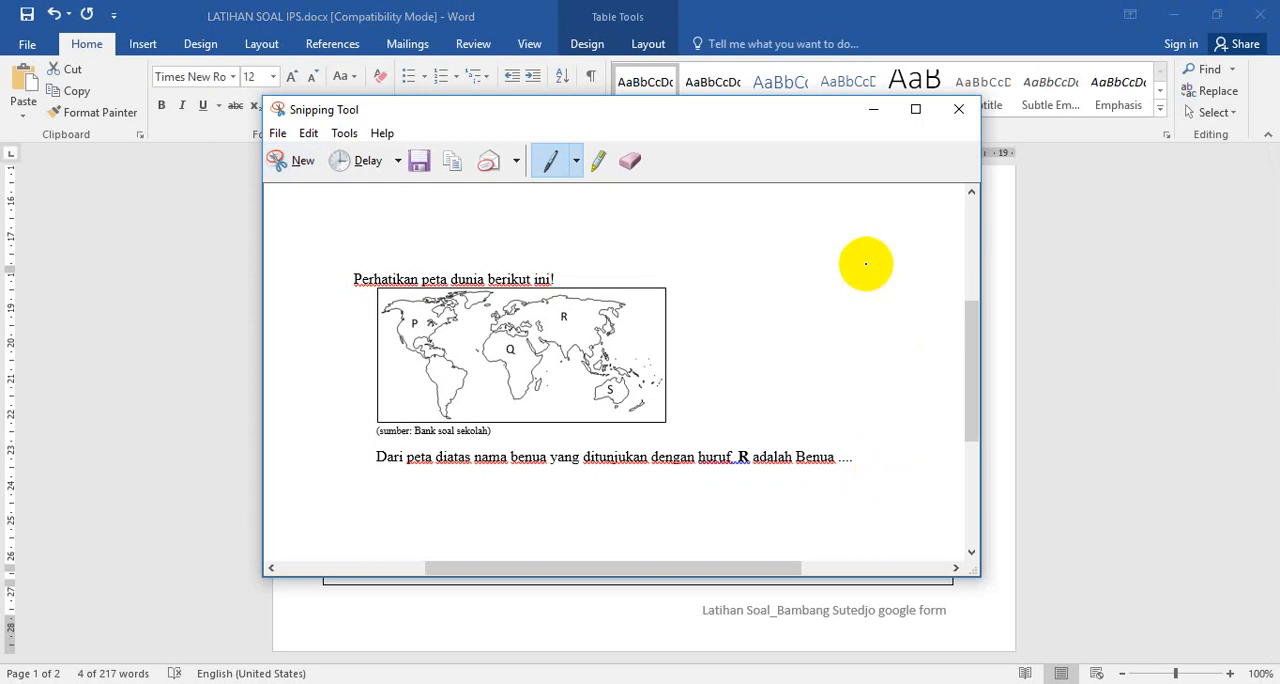
Save the snip as PNG file "soal no 3" in the Latihan Soal Google Form SMPN 2 Lumbang folder, and return to the form in Chrome
click(277, 135)
click(310, 181)
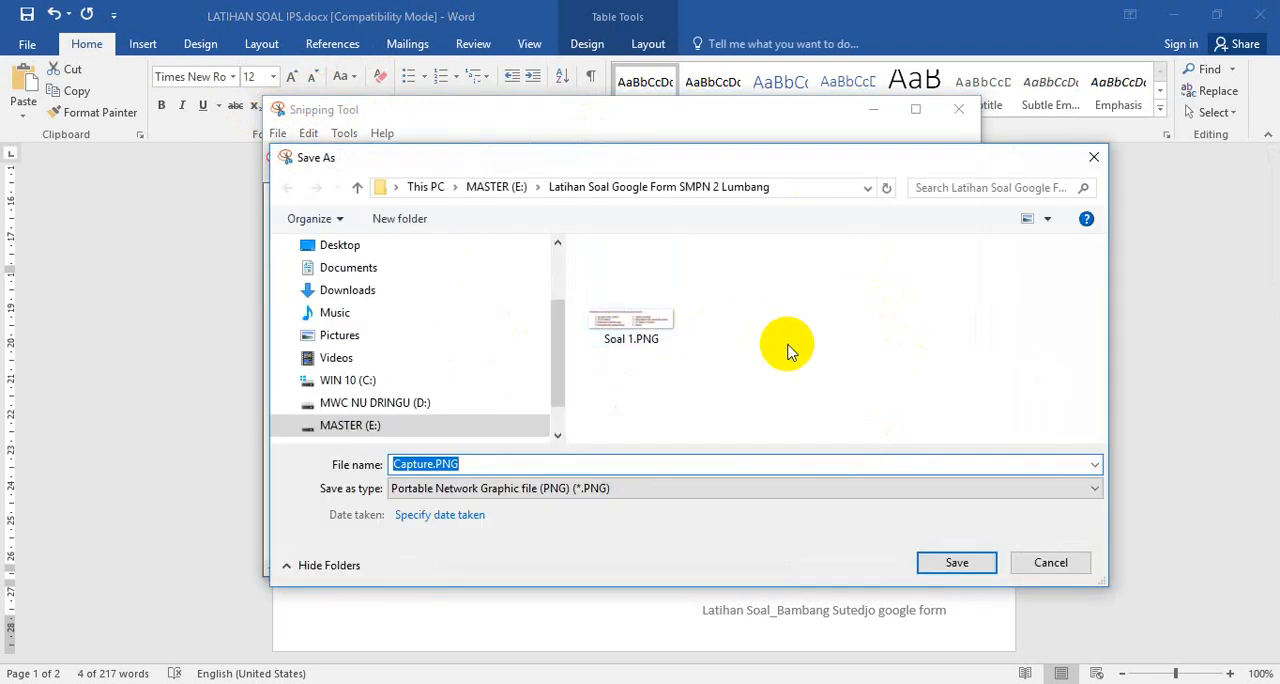
text(soa)
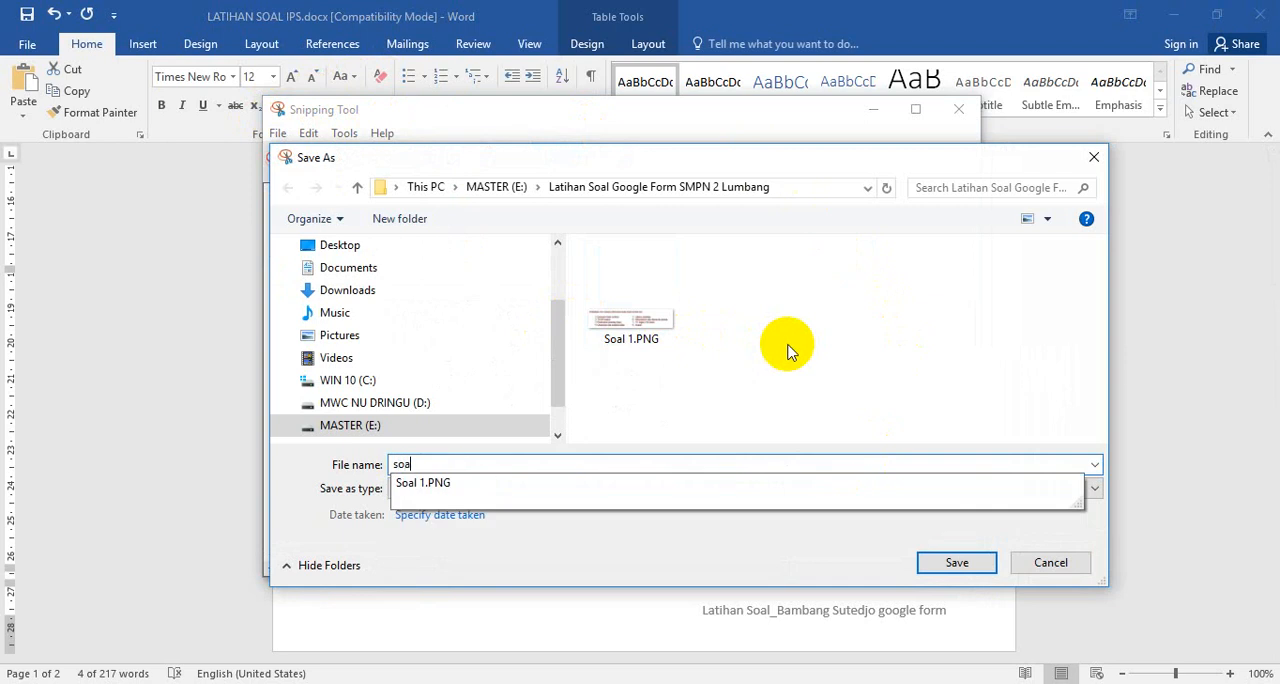
text(l n)
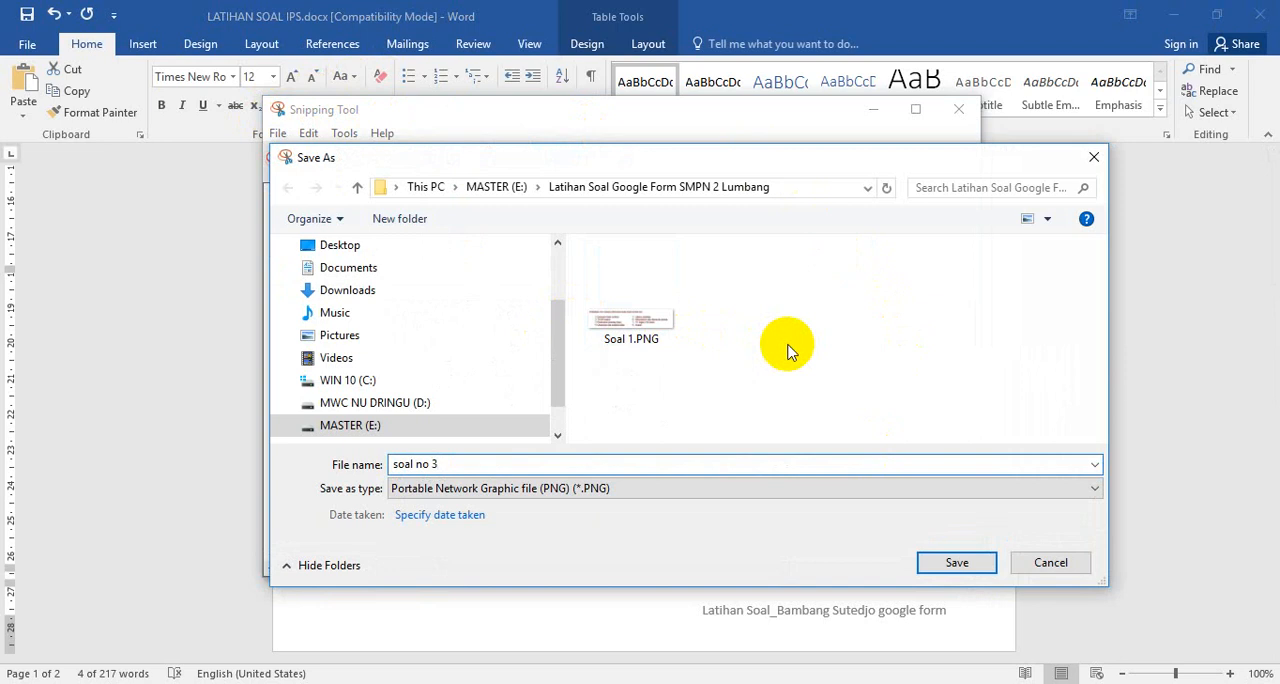
text(o 3)
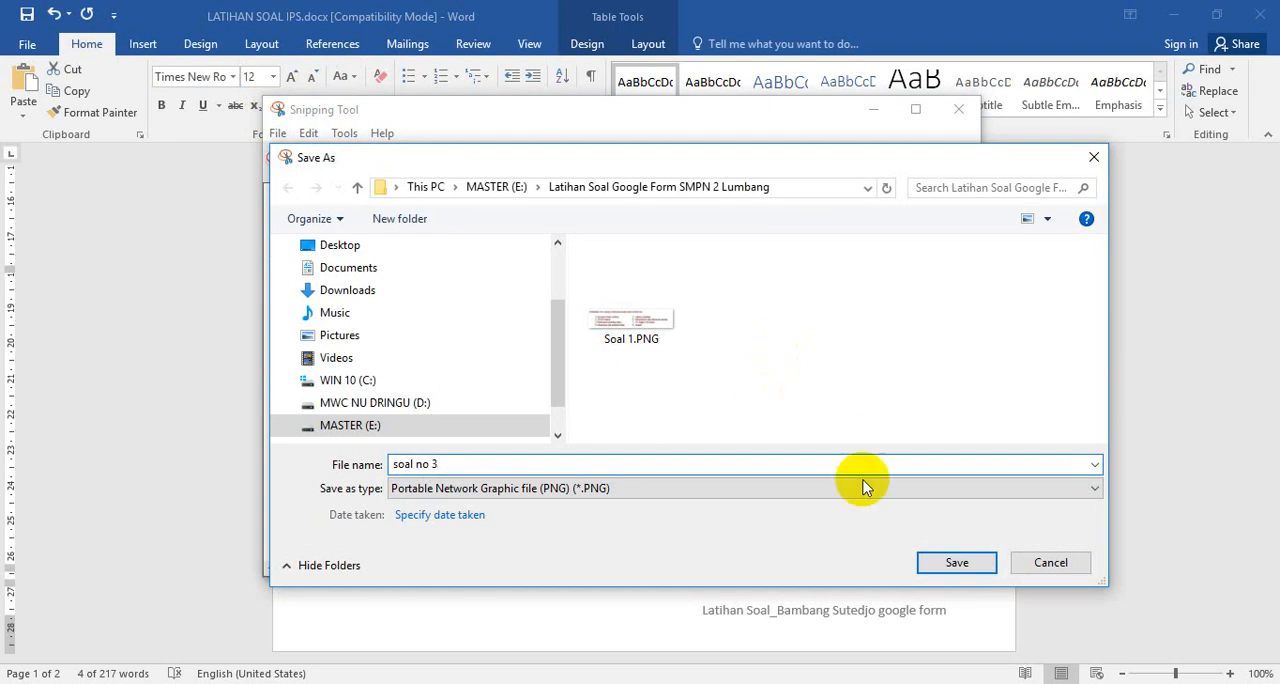
click(960, 562)
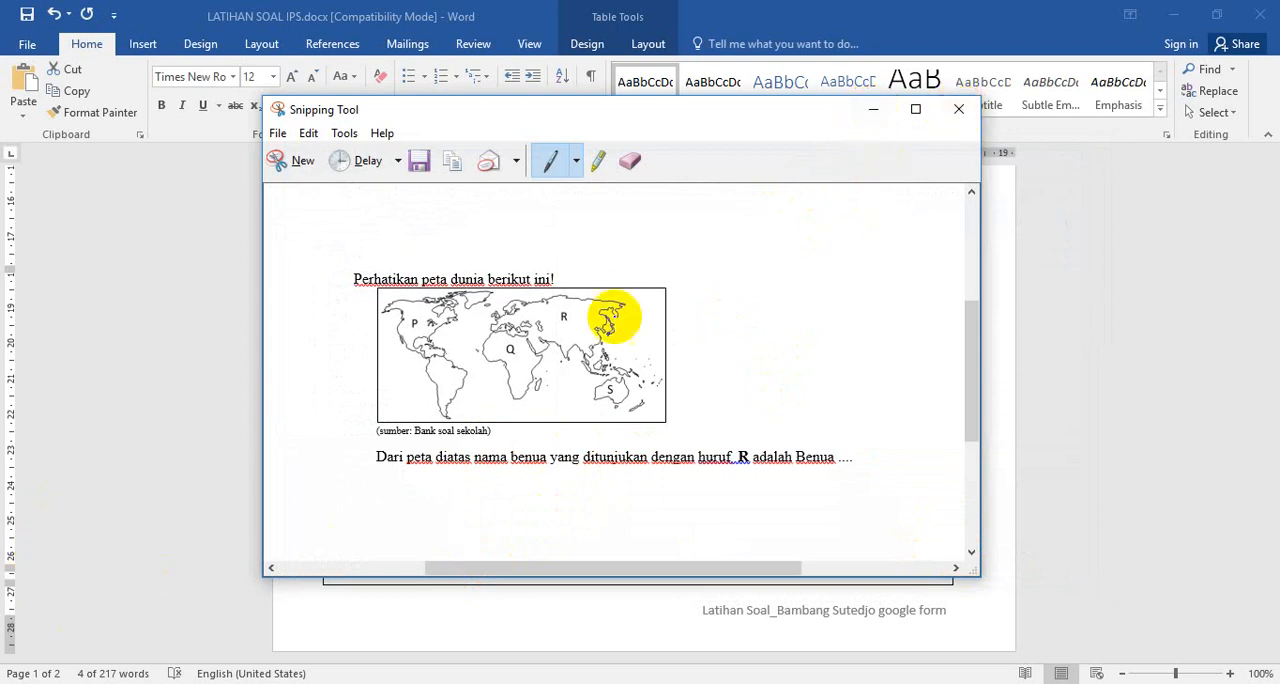
click(873, 116)
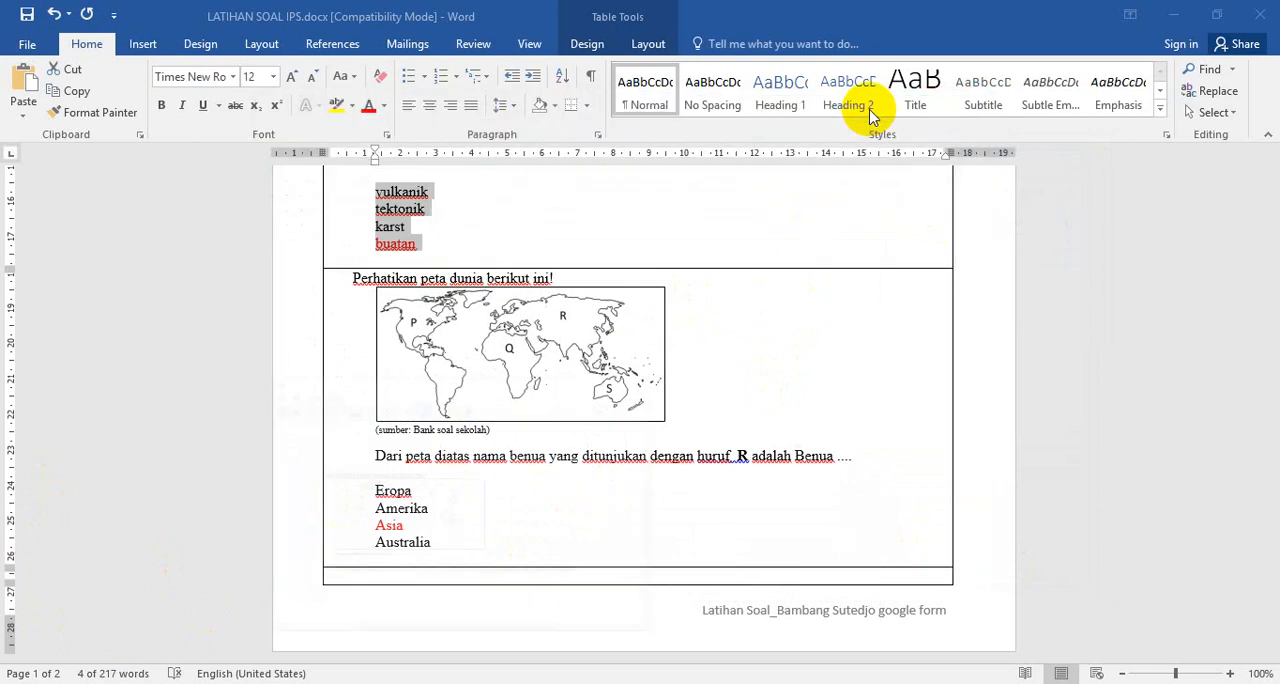
click(640, 236)
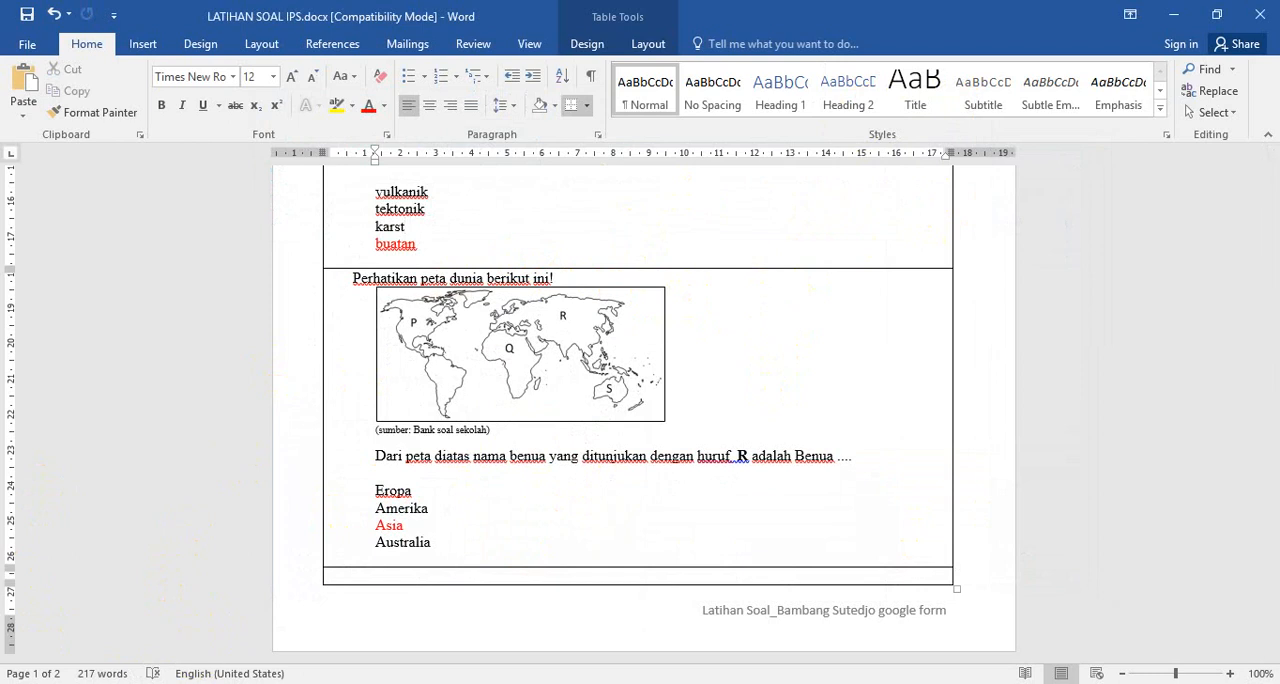
click(380, 654)
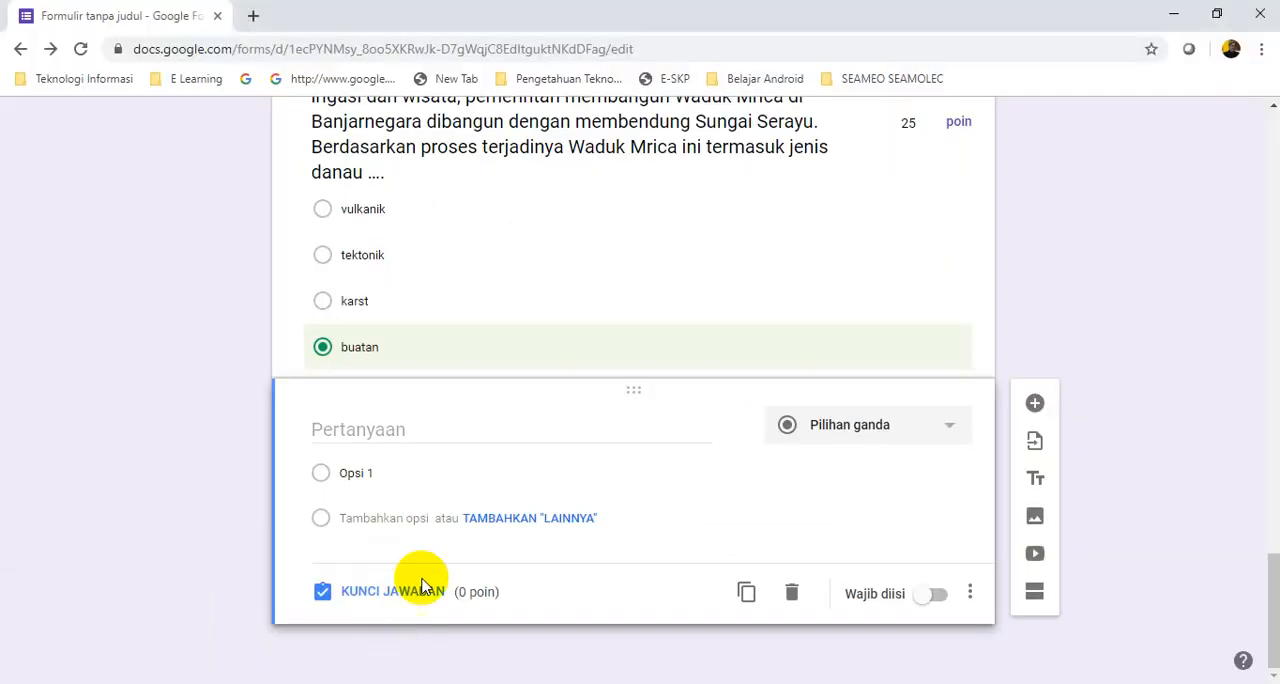
Upload "soal no 3.PNG" from the Latihan Soal Google Form SMPN 2 Lumbang folder as the image of the blank multiple-choice question
click(328, 432)
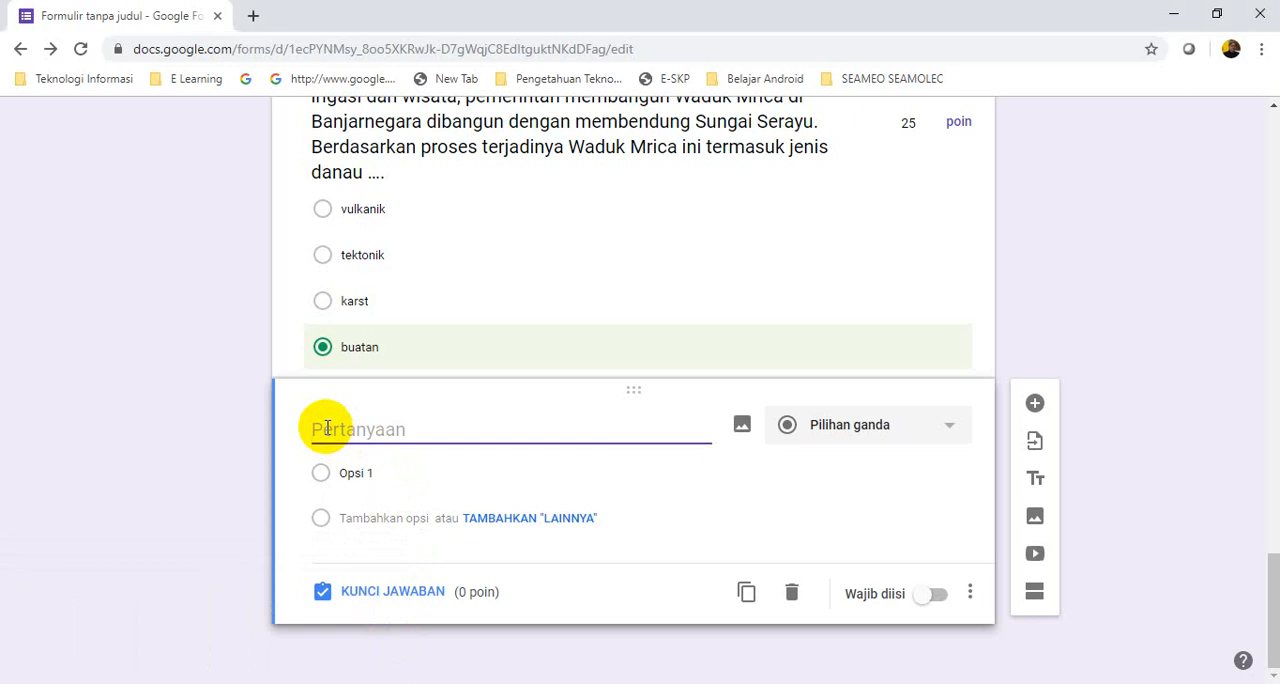
click(743, 426)
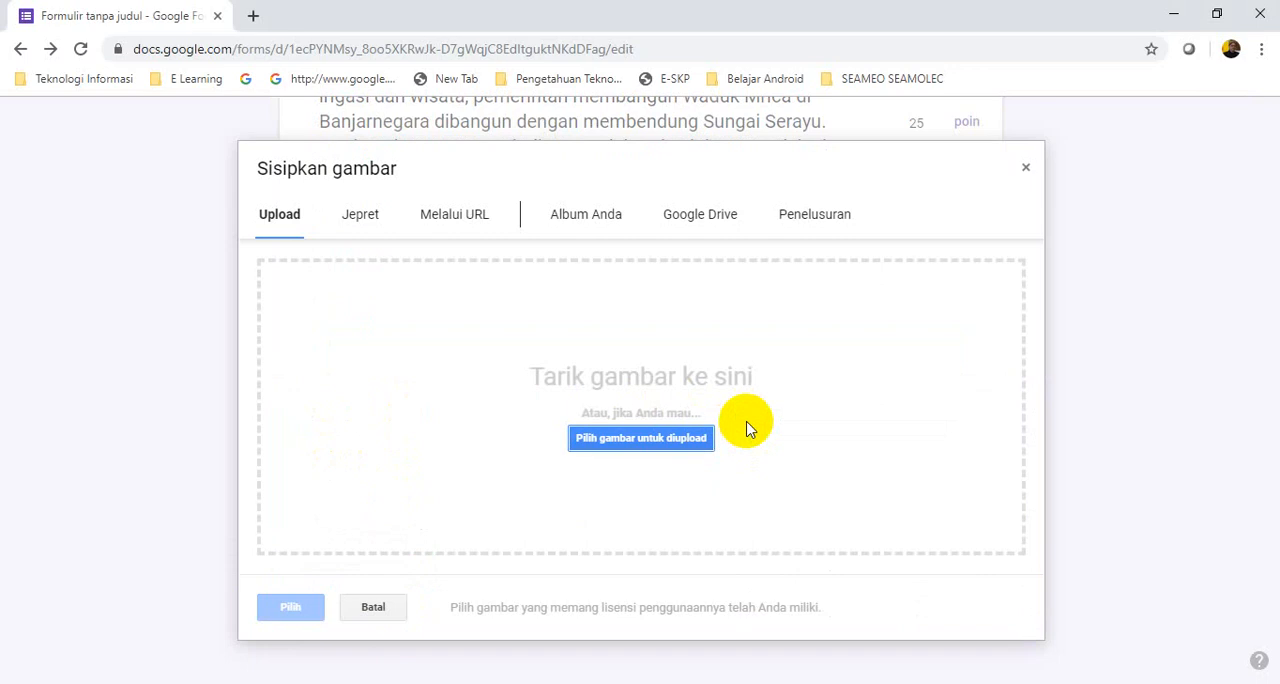
click(627, 441)
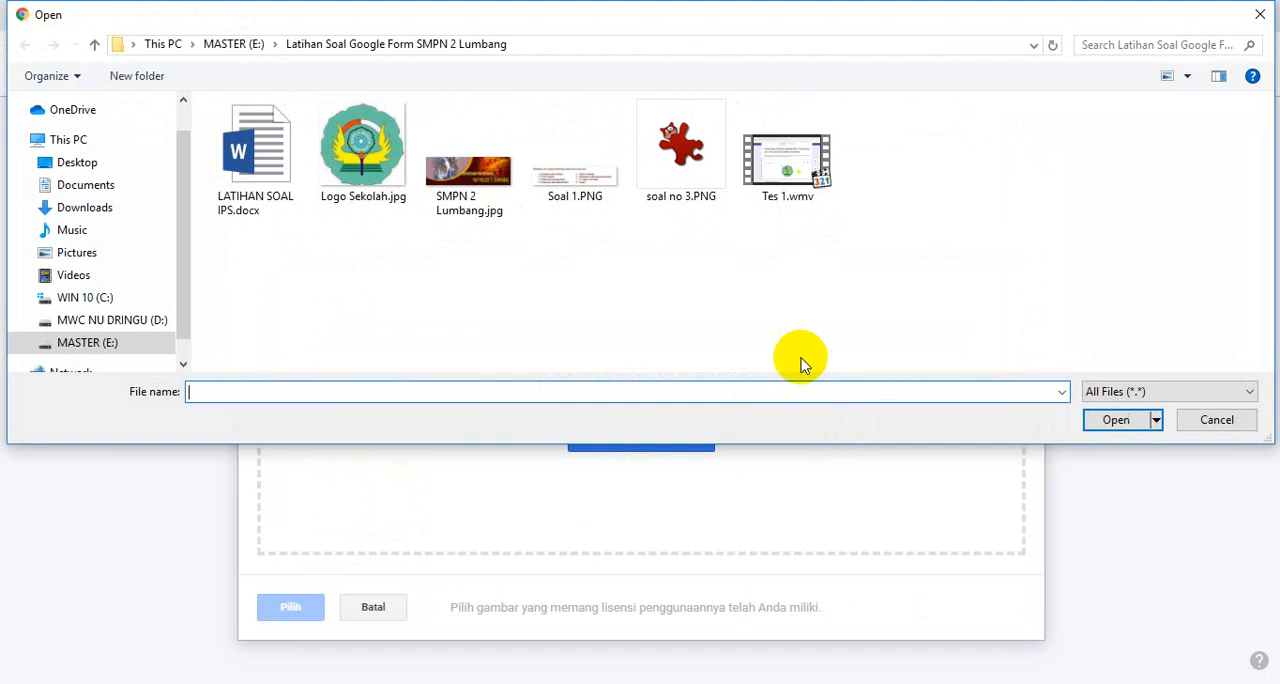
click(683, 170)
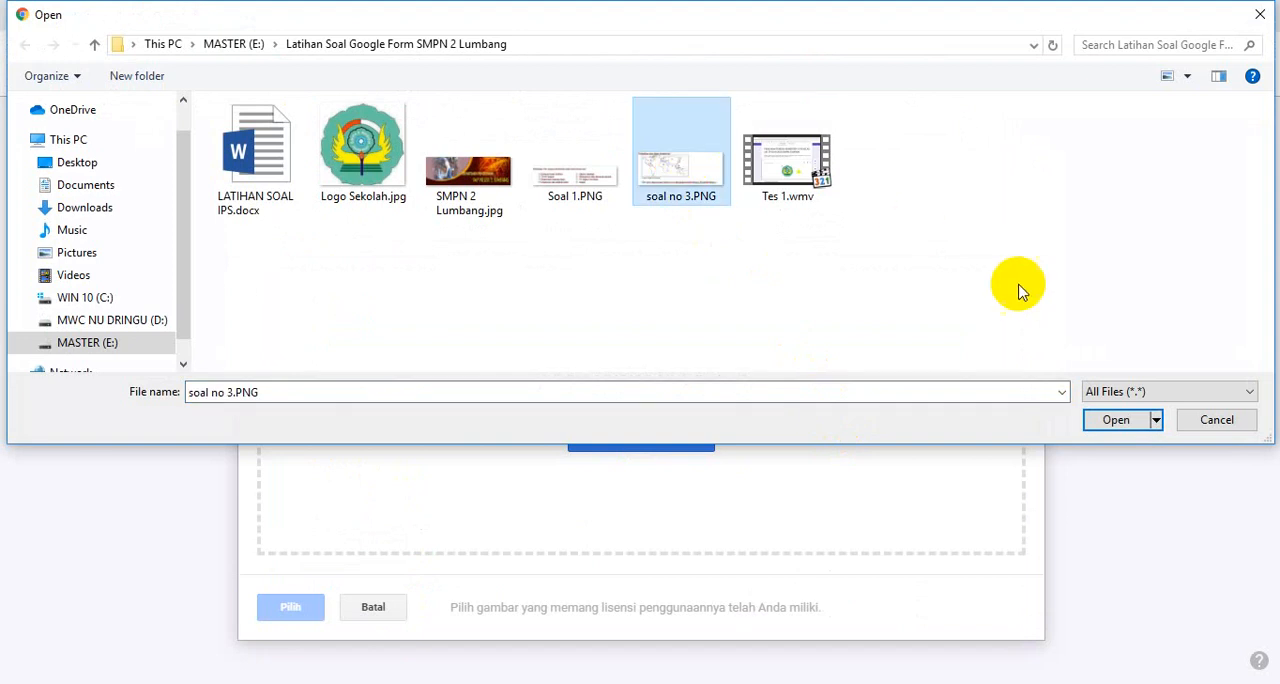
click(1110, 420)
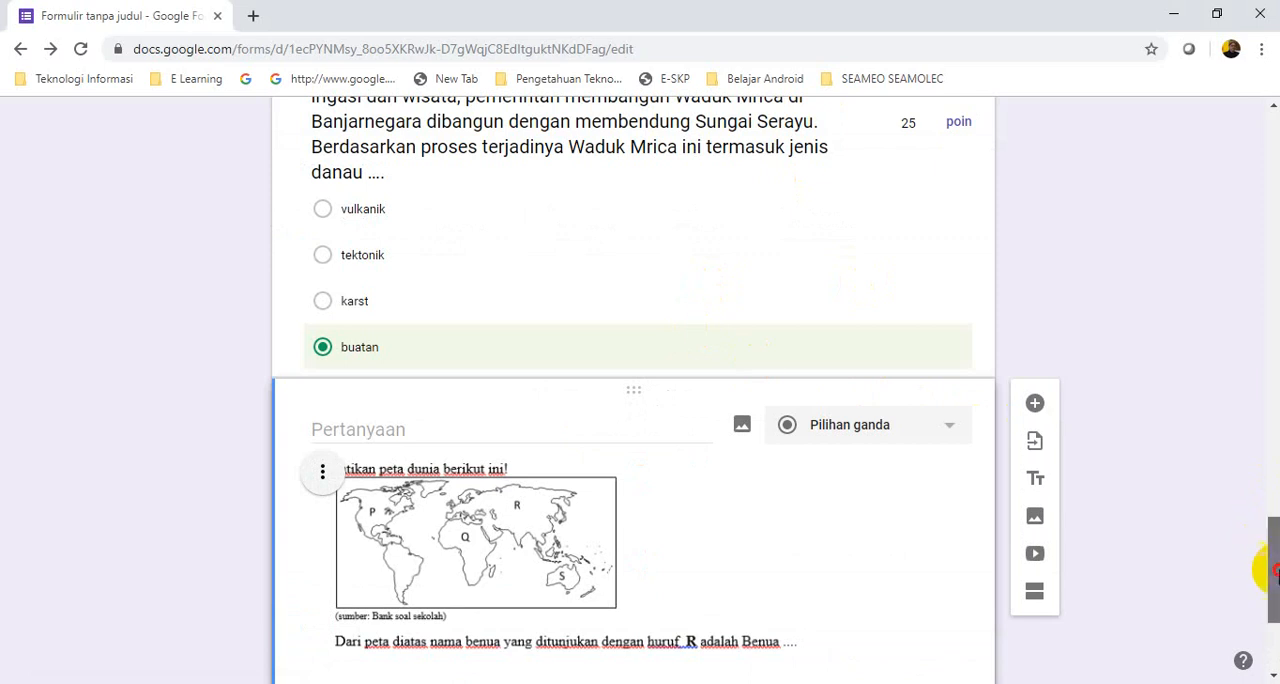
scroll(1275, 570, down, 3)
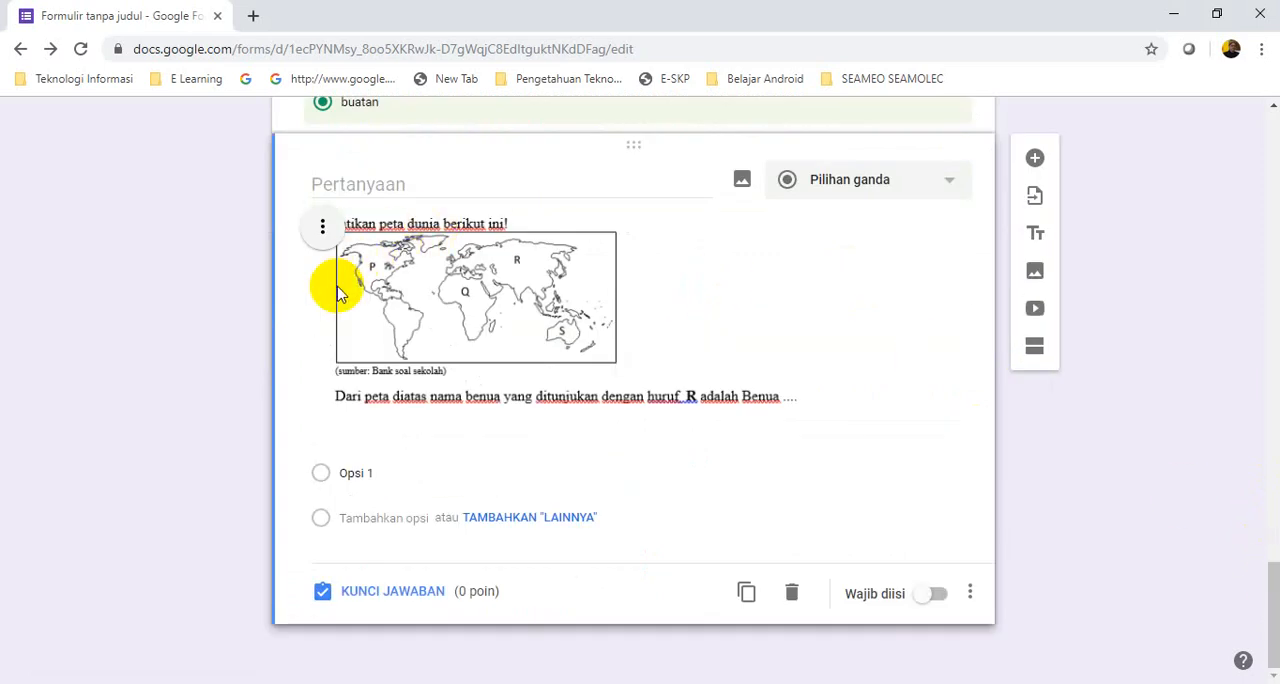
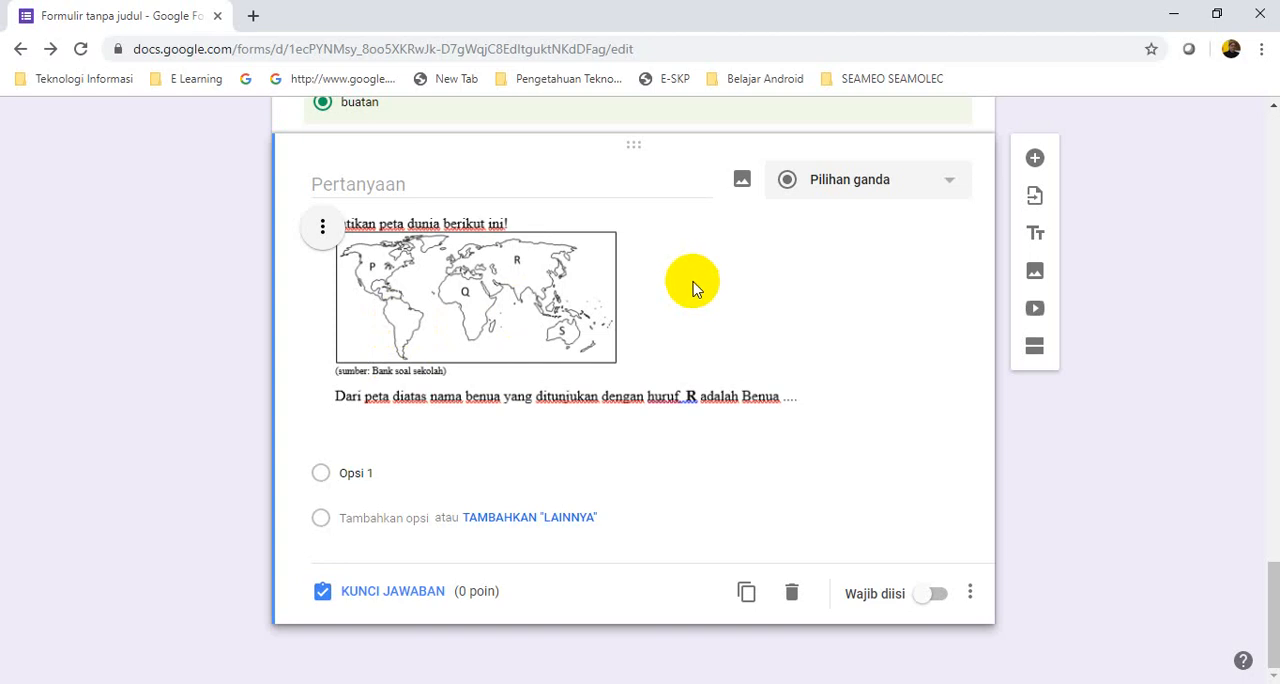
Centre the world map question's image, and copy the options Eropa, Amerika, Asia and Australia from the Word document
click(323, 227)
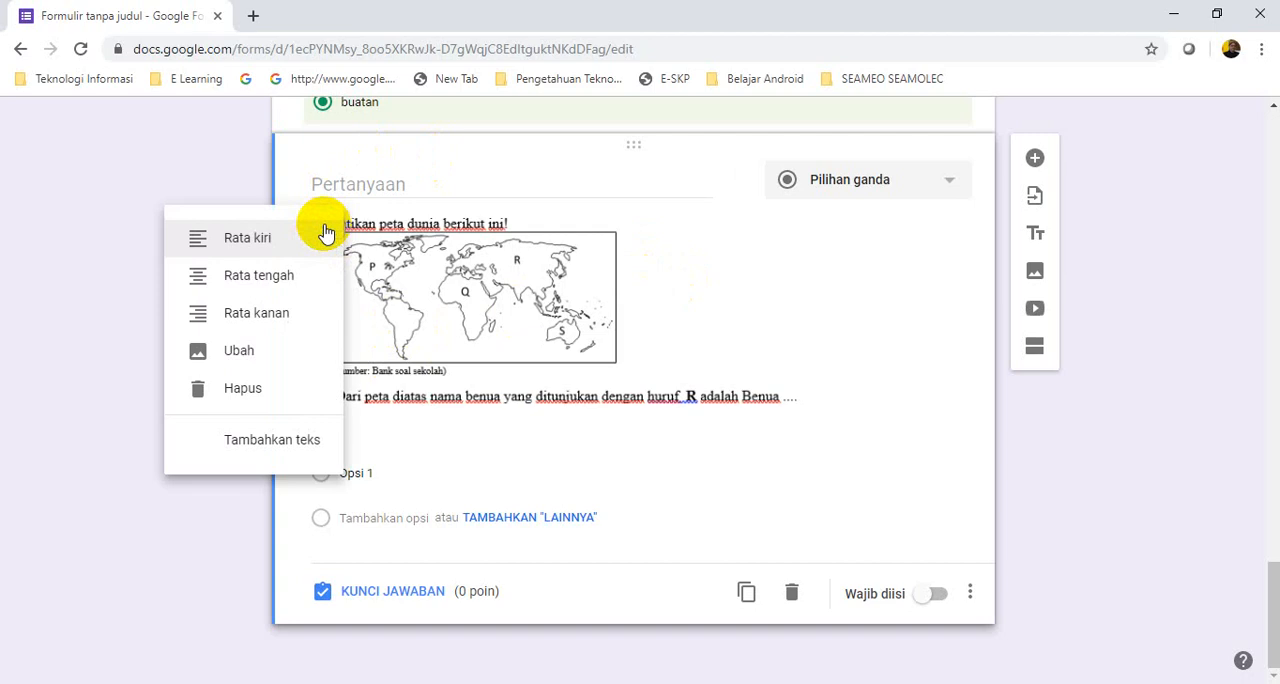
click(240, 283)
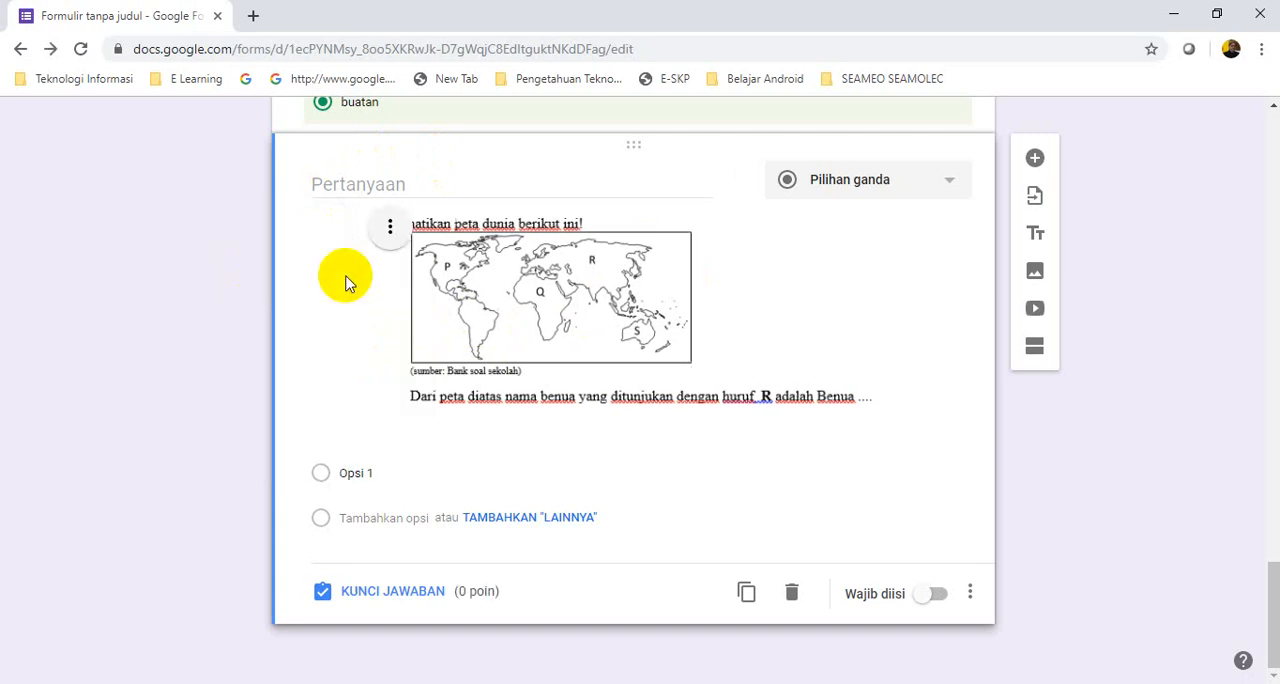
click(373, 472)
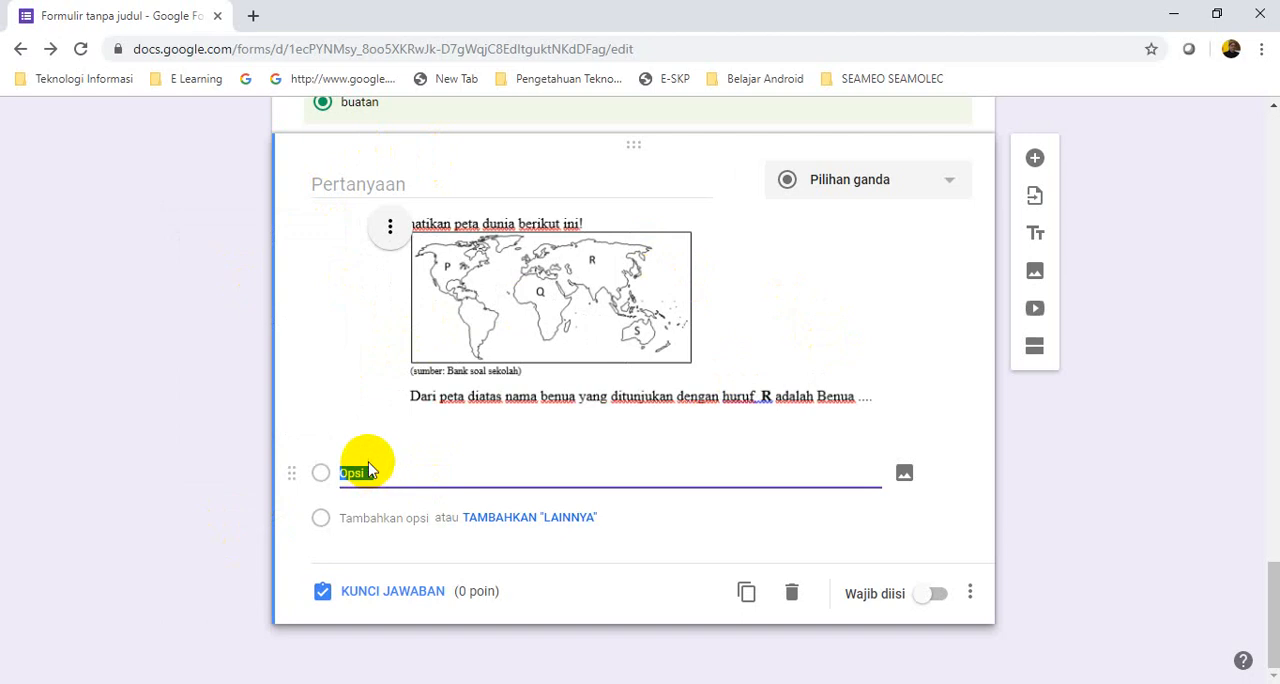
click(335, 683)
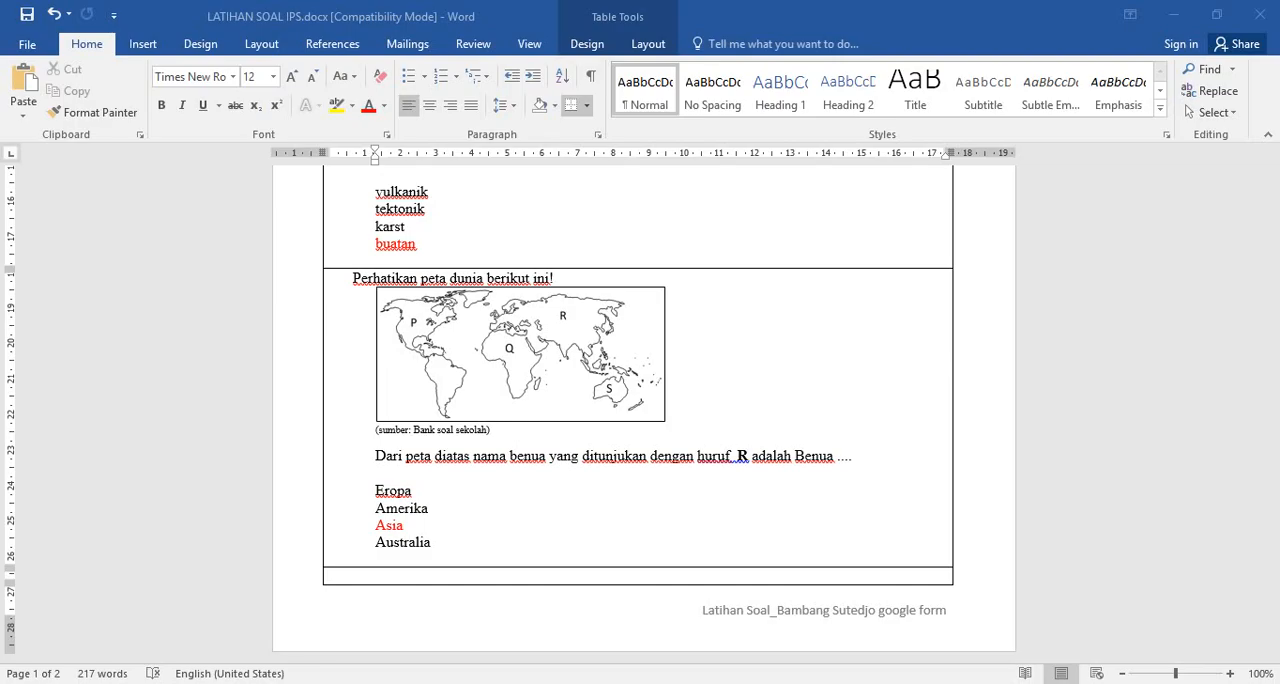
click(481, 514)
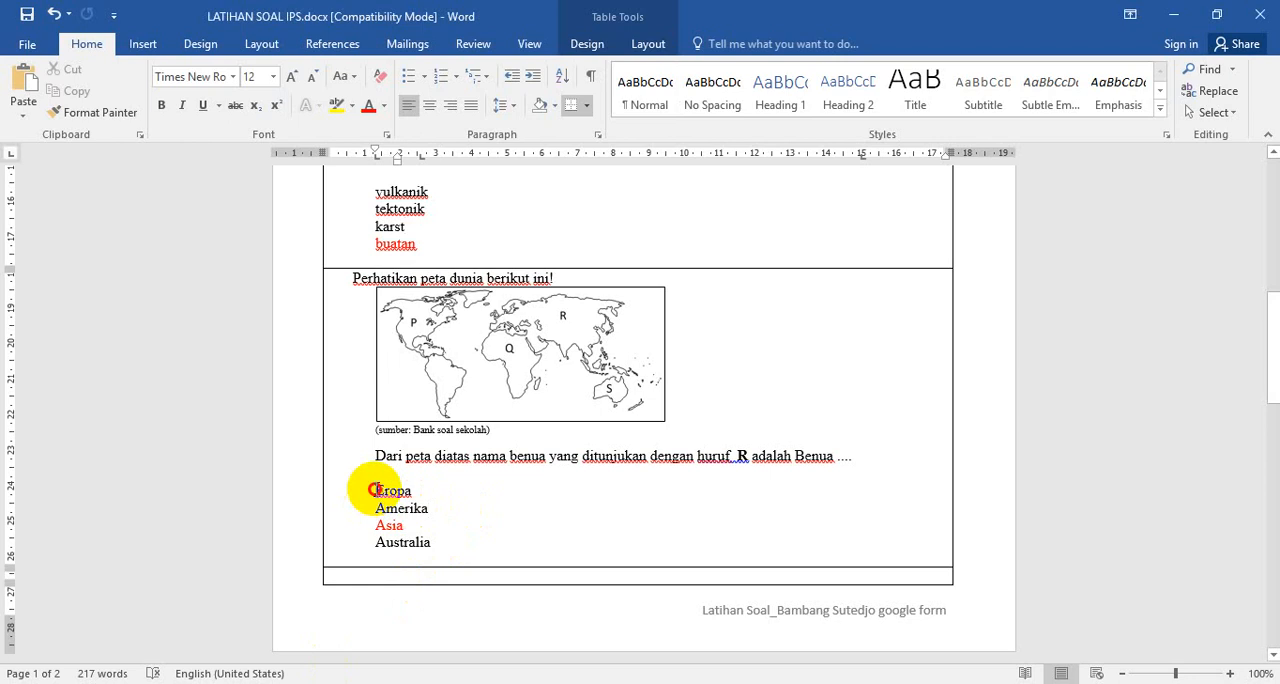
drag(372, 490, 432, 541)
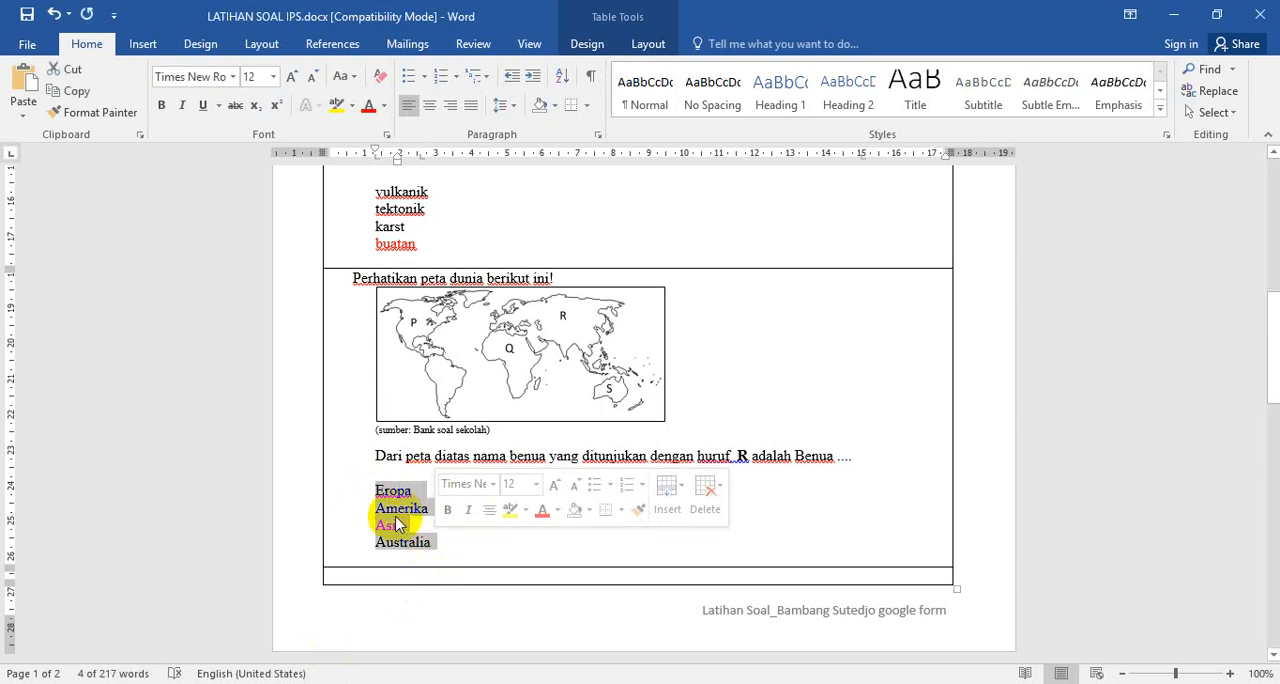
right_click(398, 520)
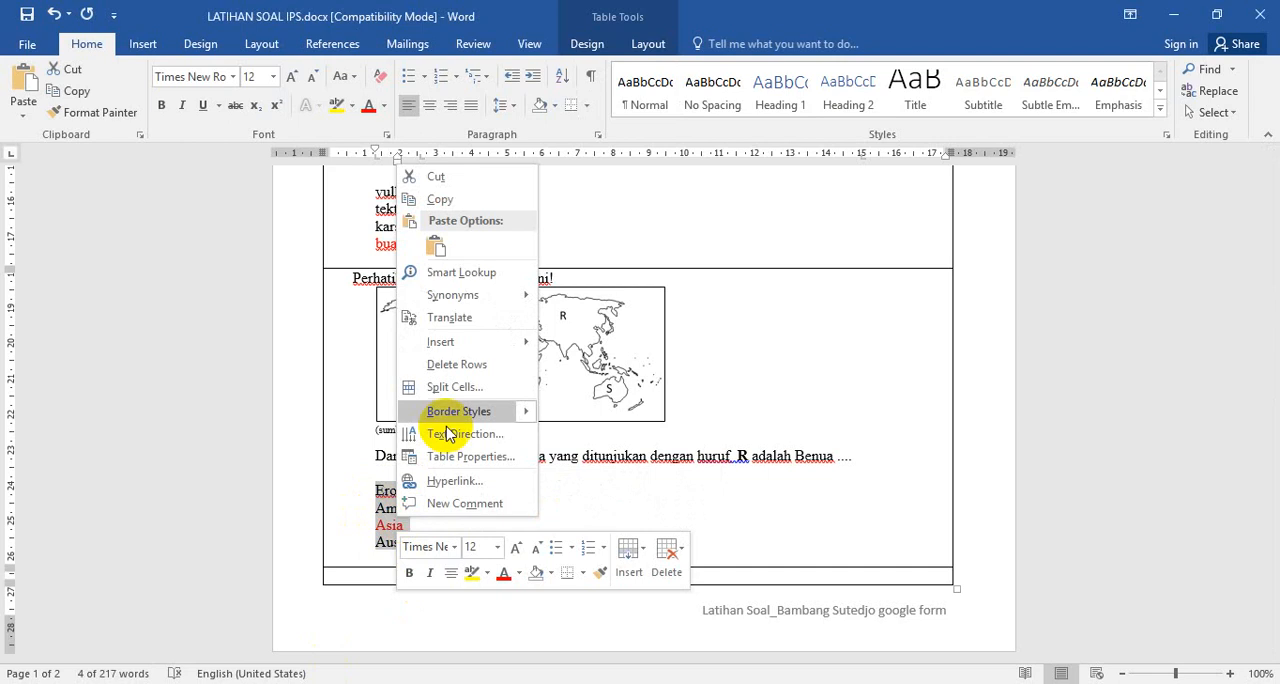
click(458, 201)
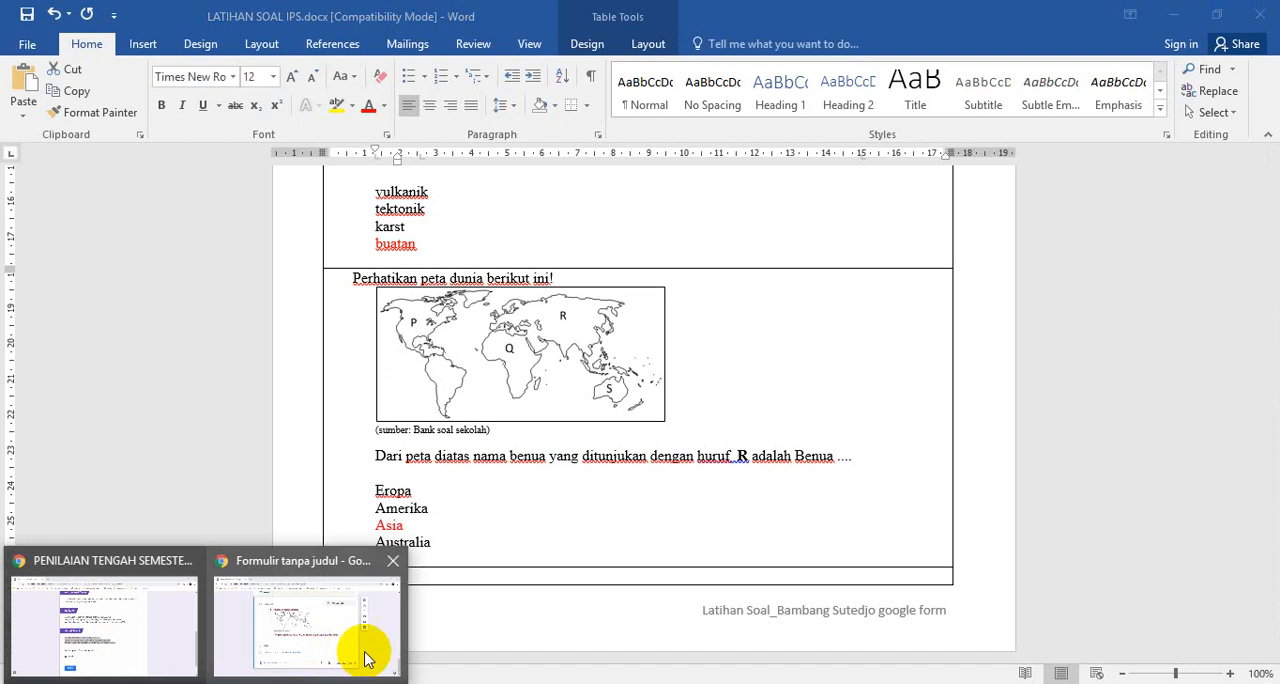
Return to the form in Chrome and paste the four copied continent names as options of the world map question
click(366, 651)
click(356, 476)
right_click(354, 474)
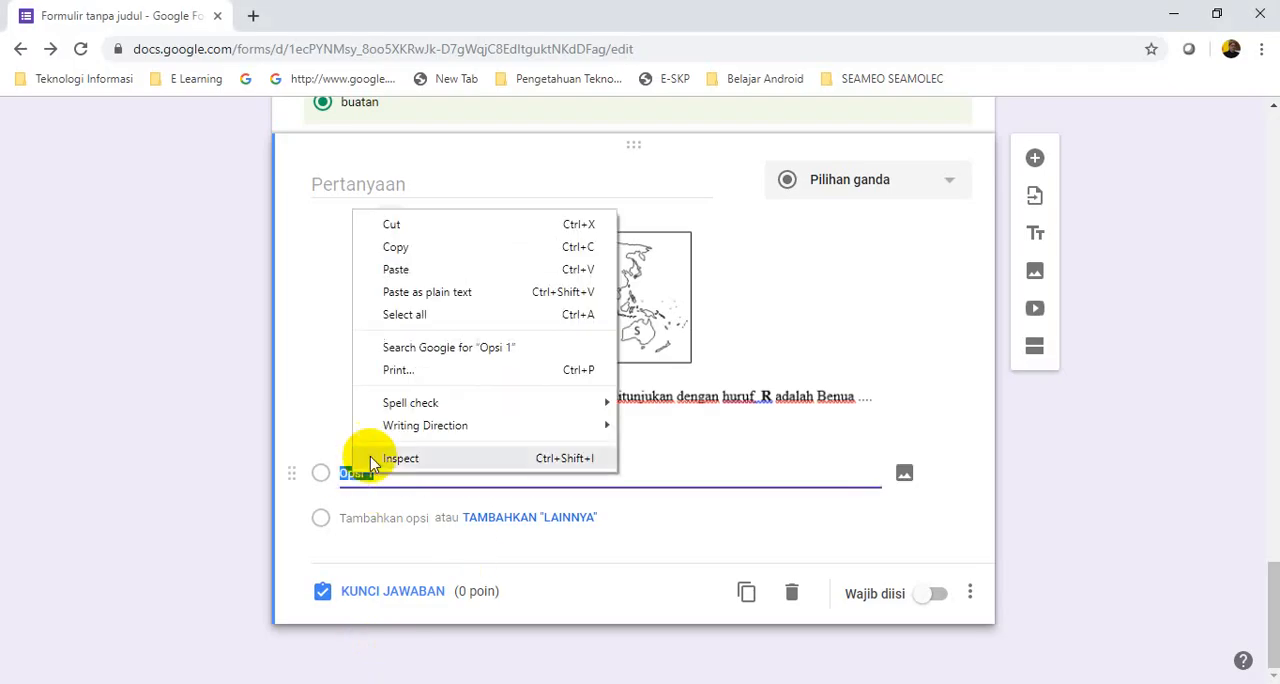
click(341, 473)
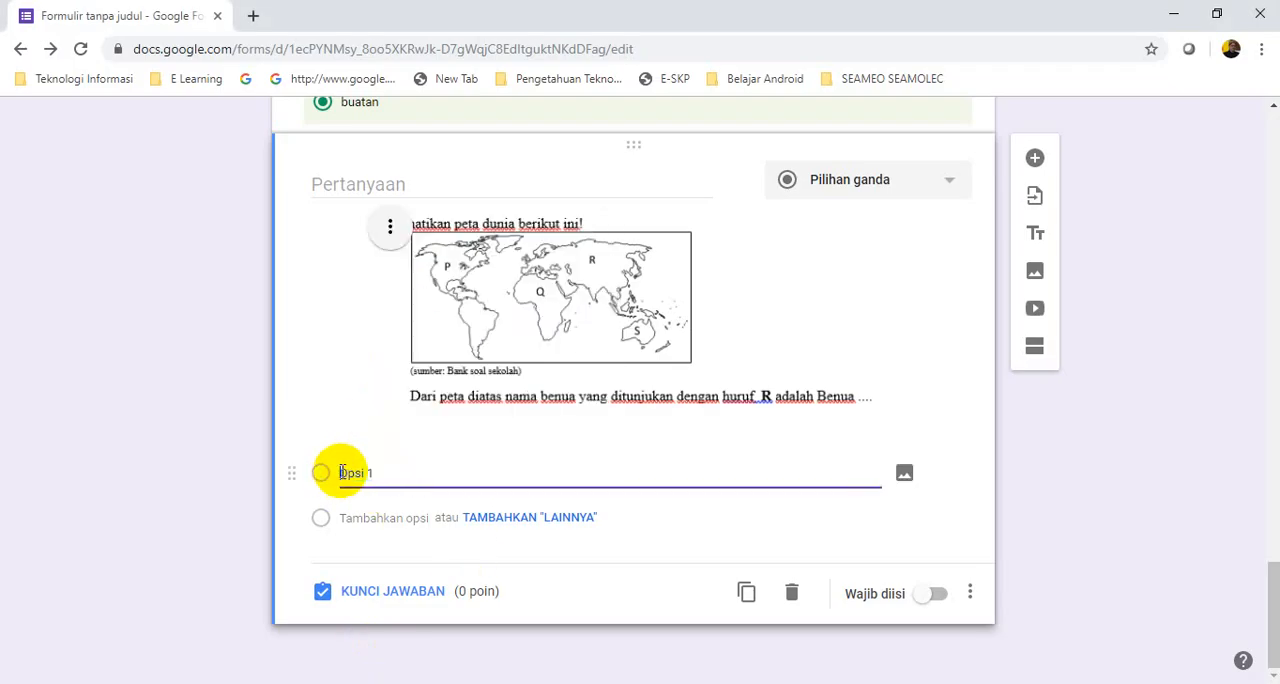
right_click(342, 474)
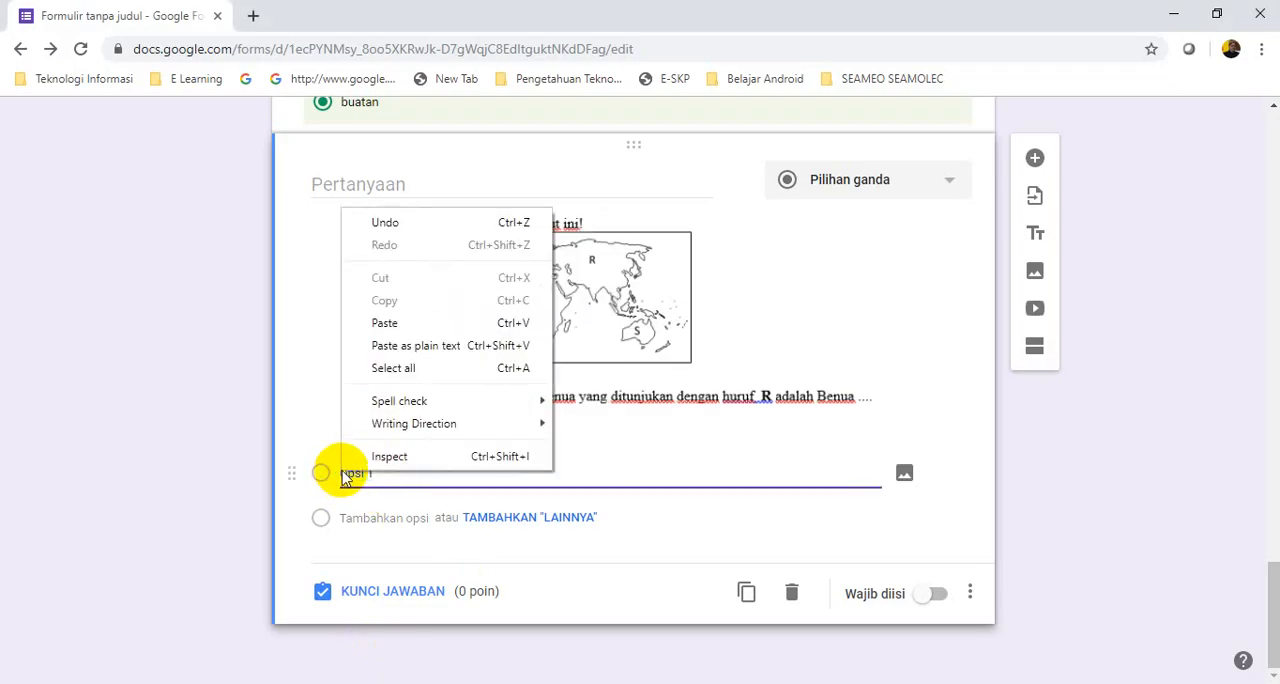
click(393, 324)
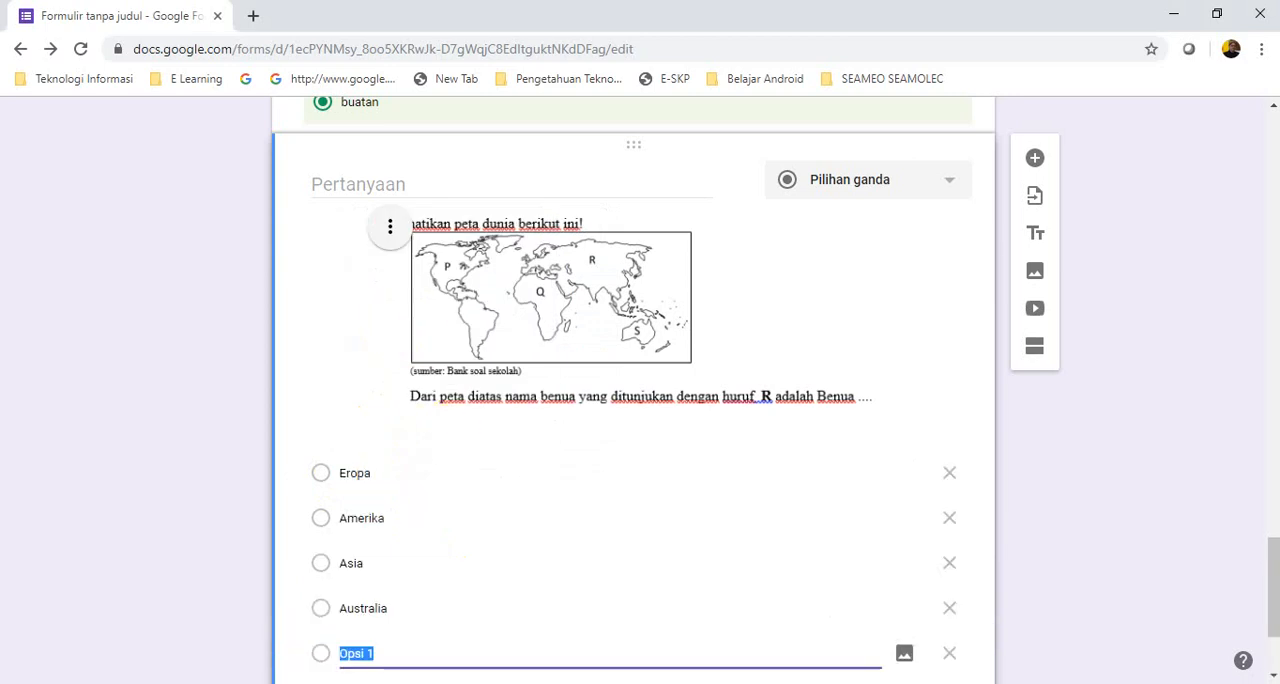
Set the world map question's answer key to "Asia" worth 25 points, and add a blank multiple-choice question below it
drag(1277, 553, 1276, 586)
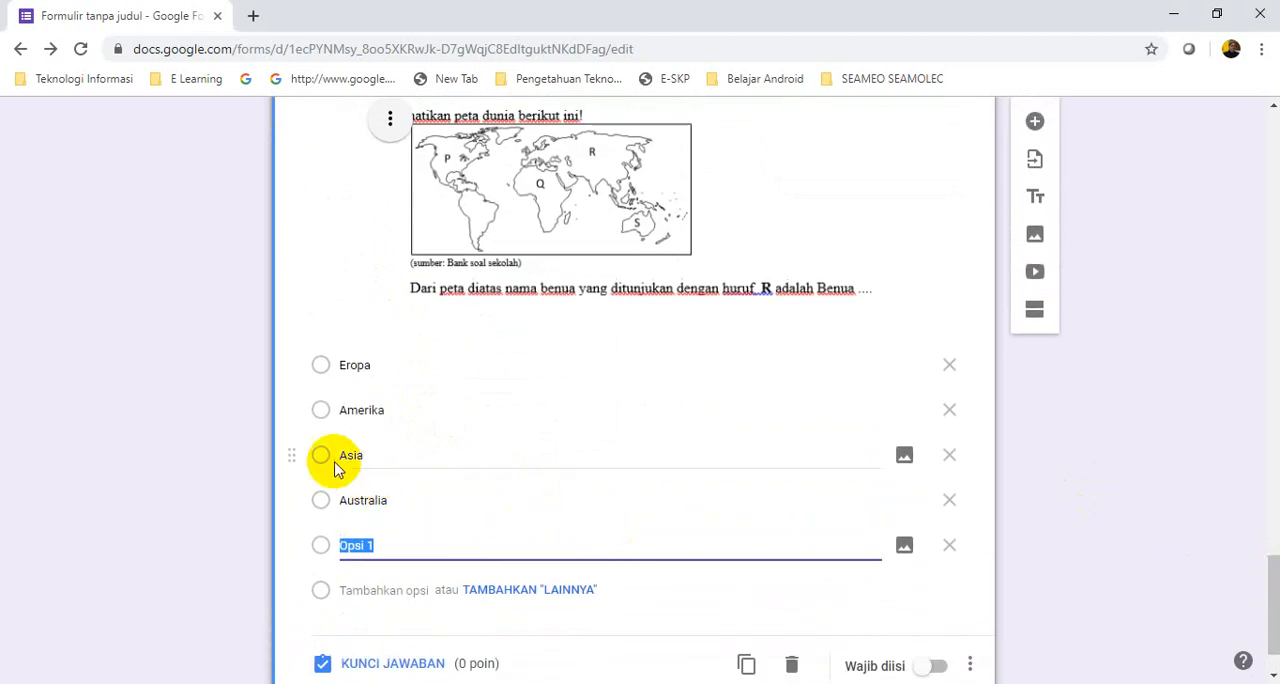
click(322, 462)
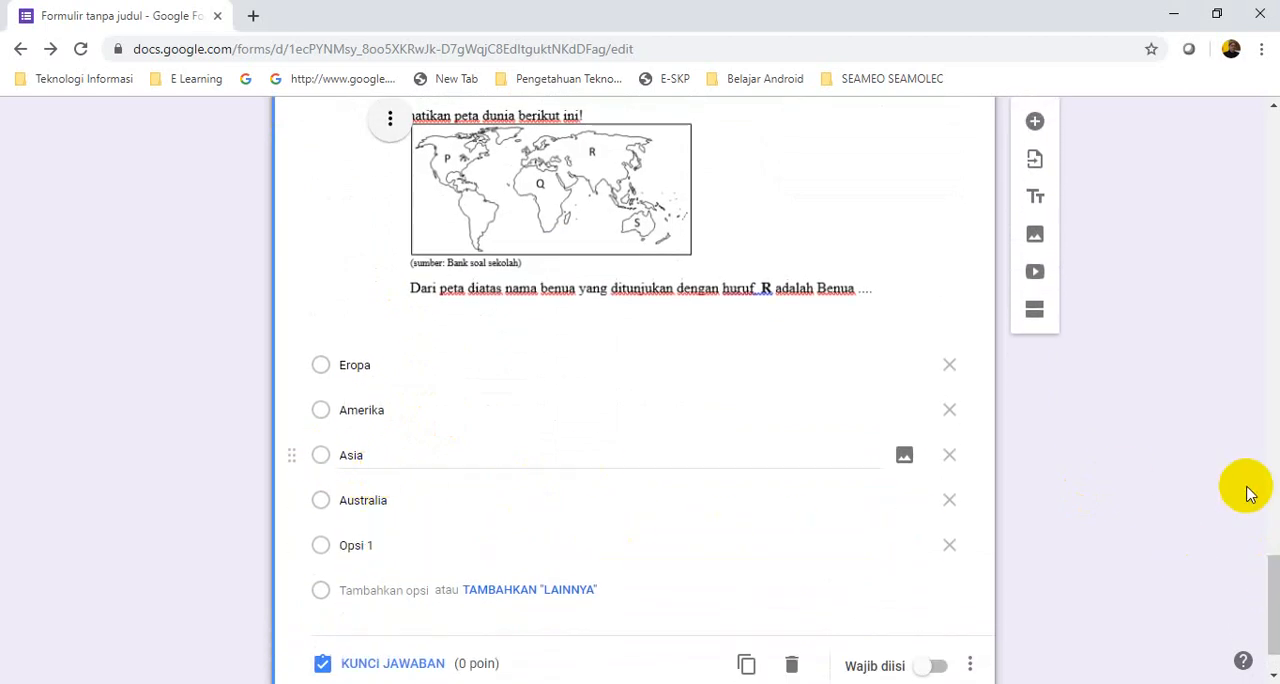
drag(1274, 582, 1274, 603)
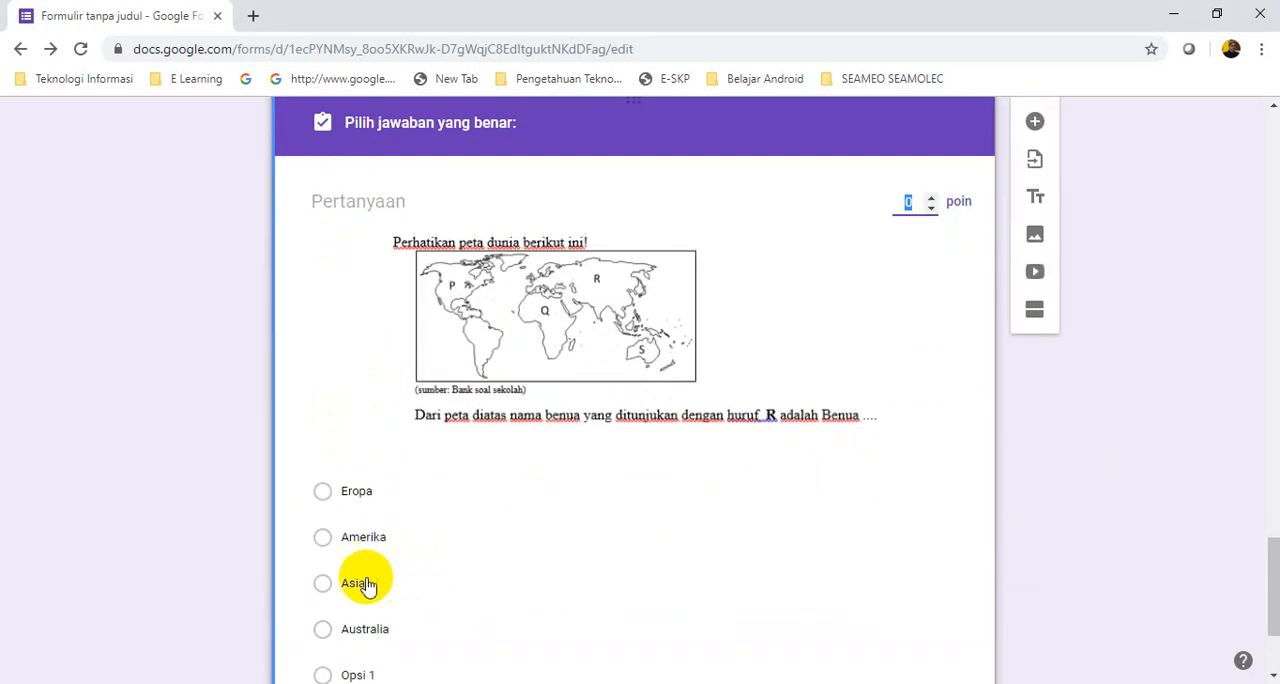
click(472, 583)
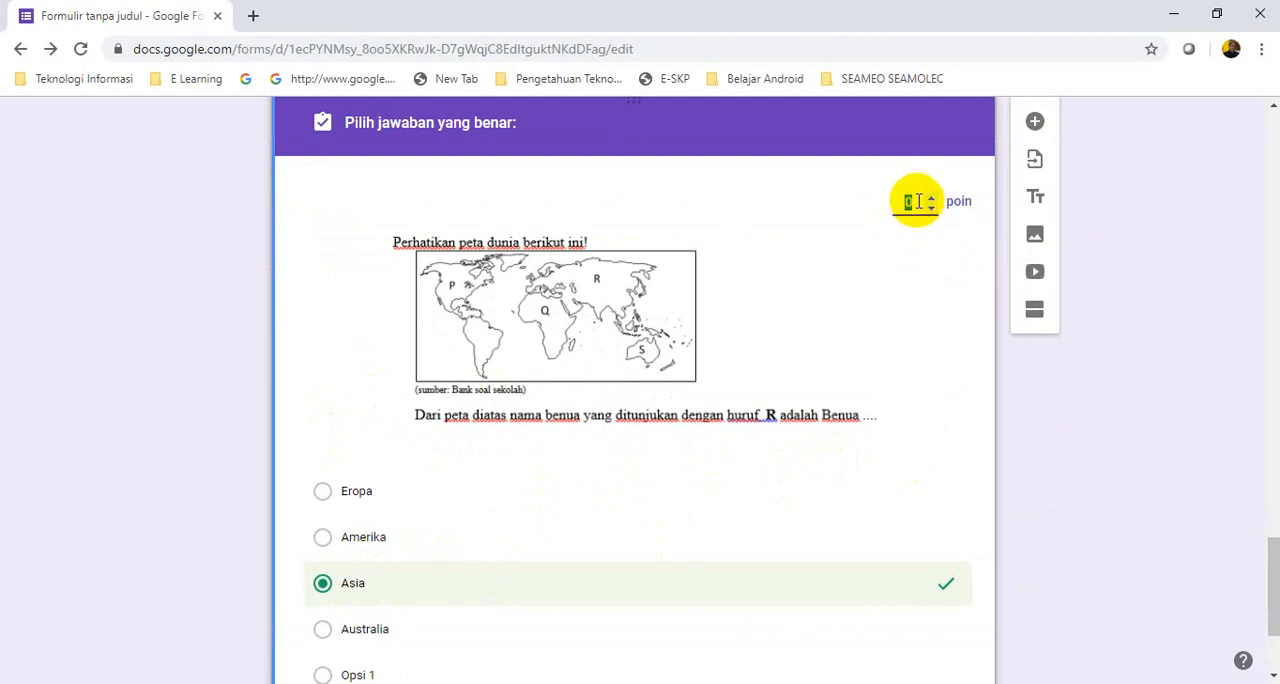
click(1106, 434)
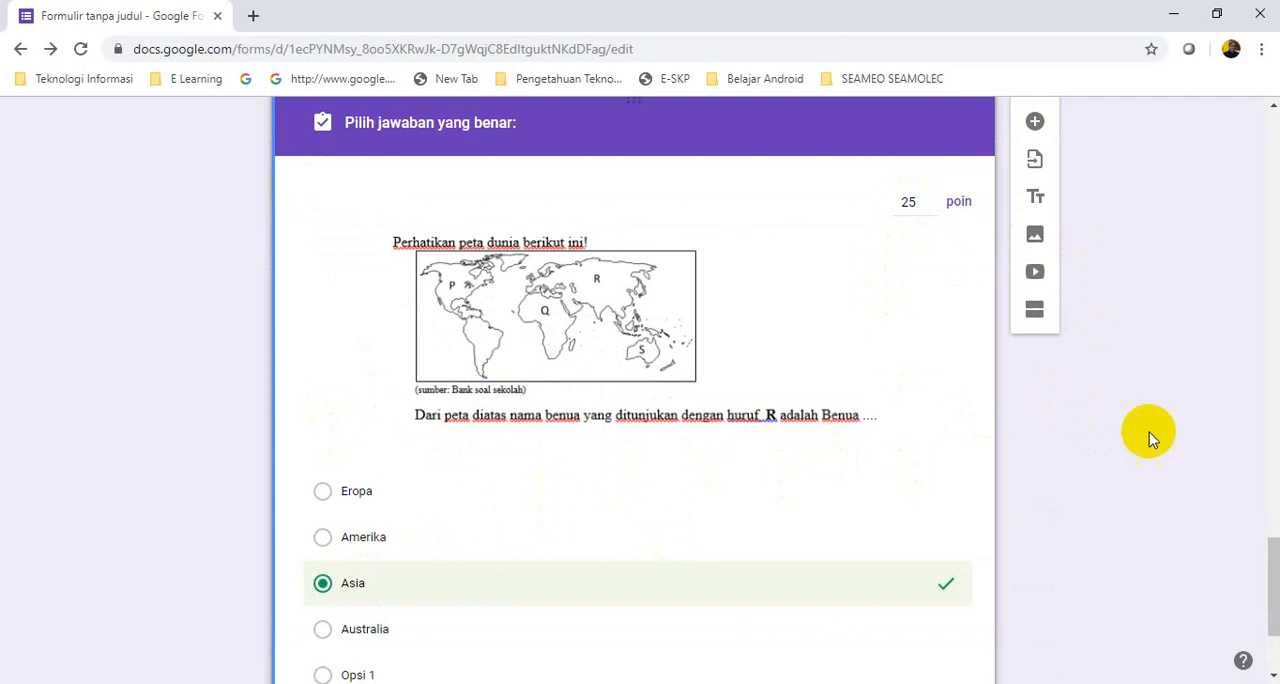
drag(1268, 556, 1275, 615)
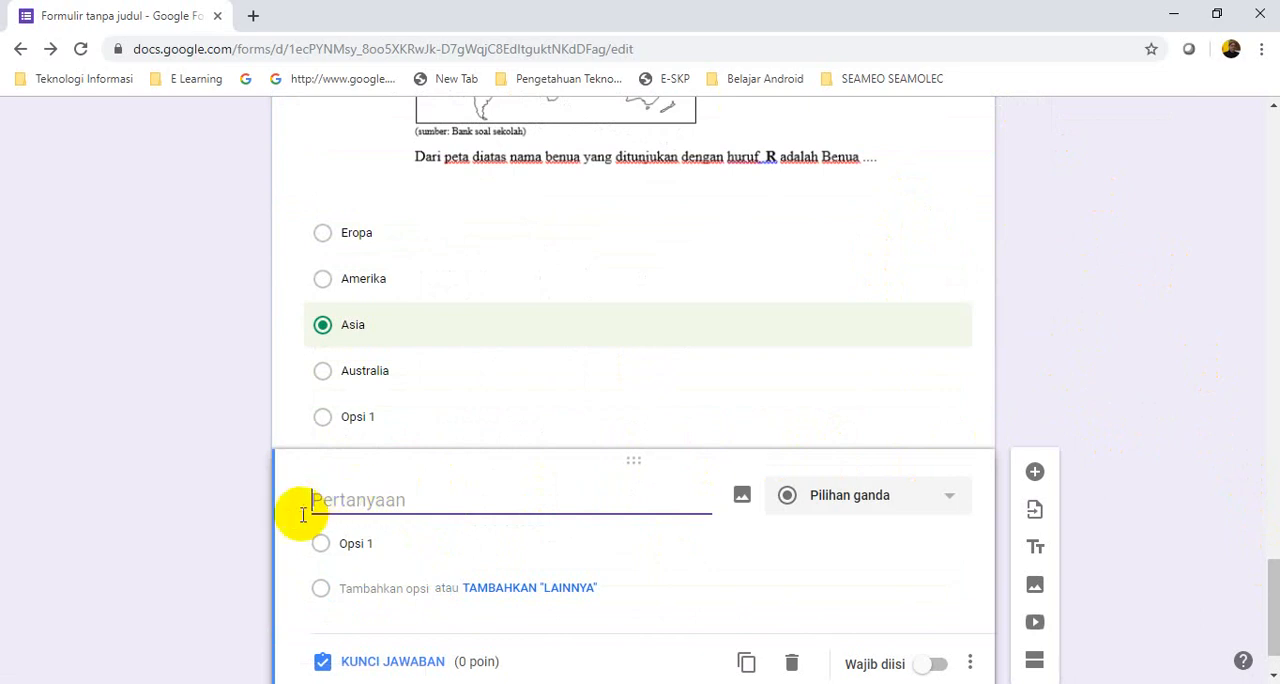
Switch to the Word document and capture the table question on page 2 with Snipping Tool, from "Perhatikan tabel berikut!" through row 8 "Teknologi"
key(alt+Tab)
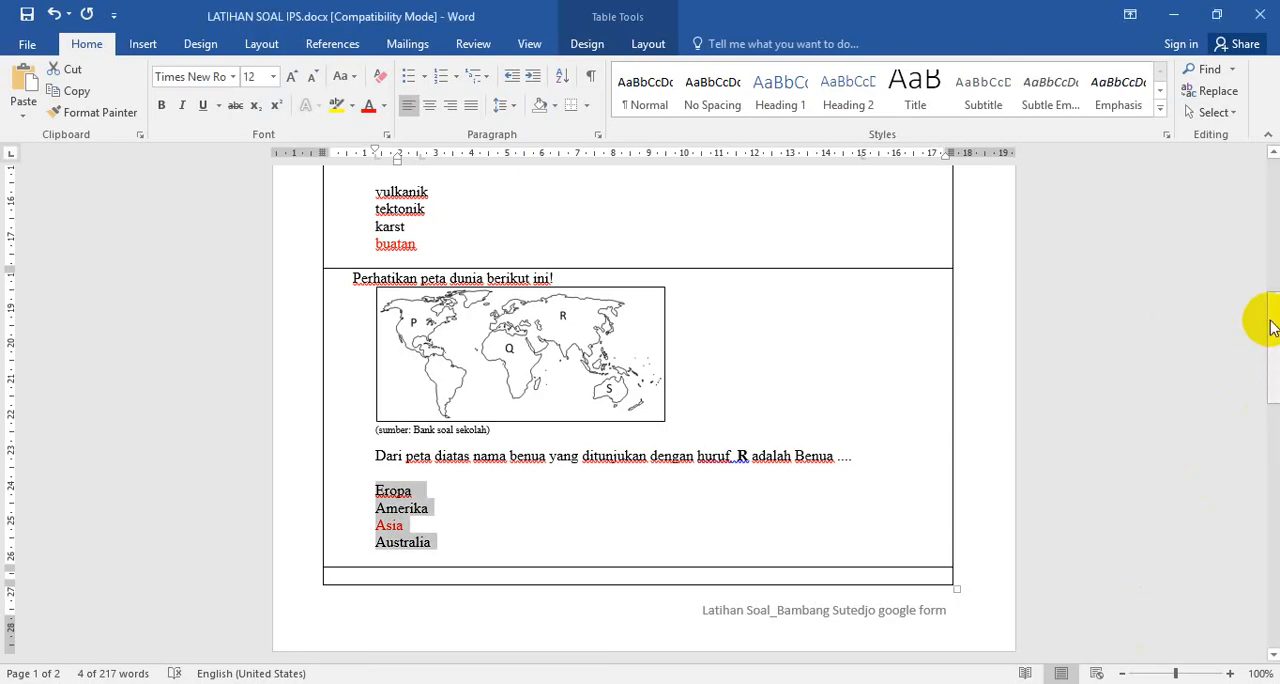
drag(1271, 323, 1261, 437)
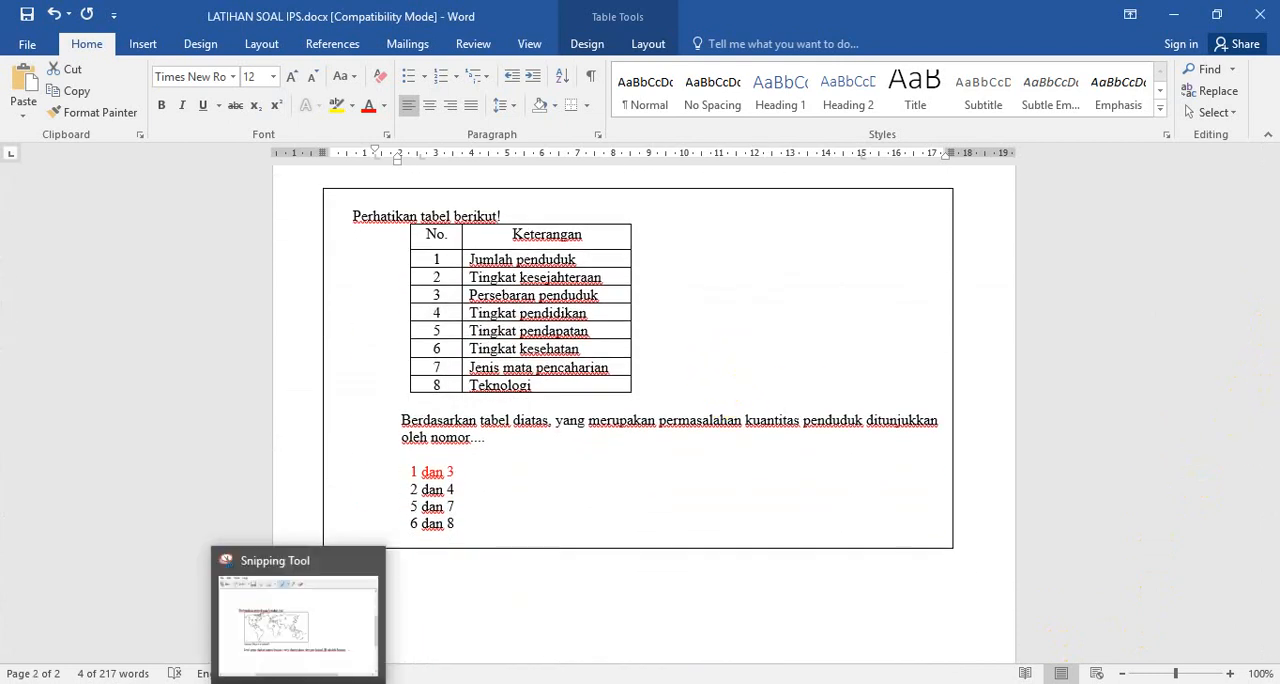
click(301, 683)
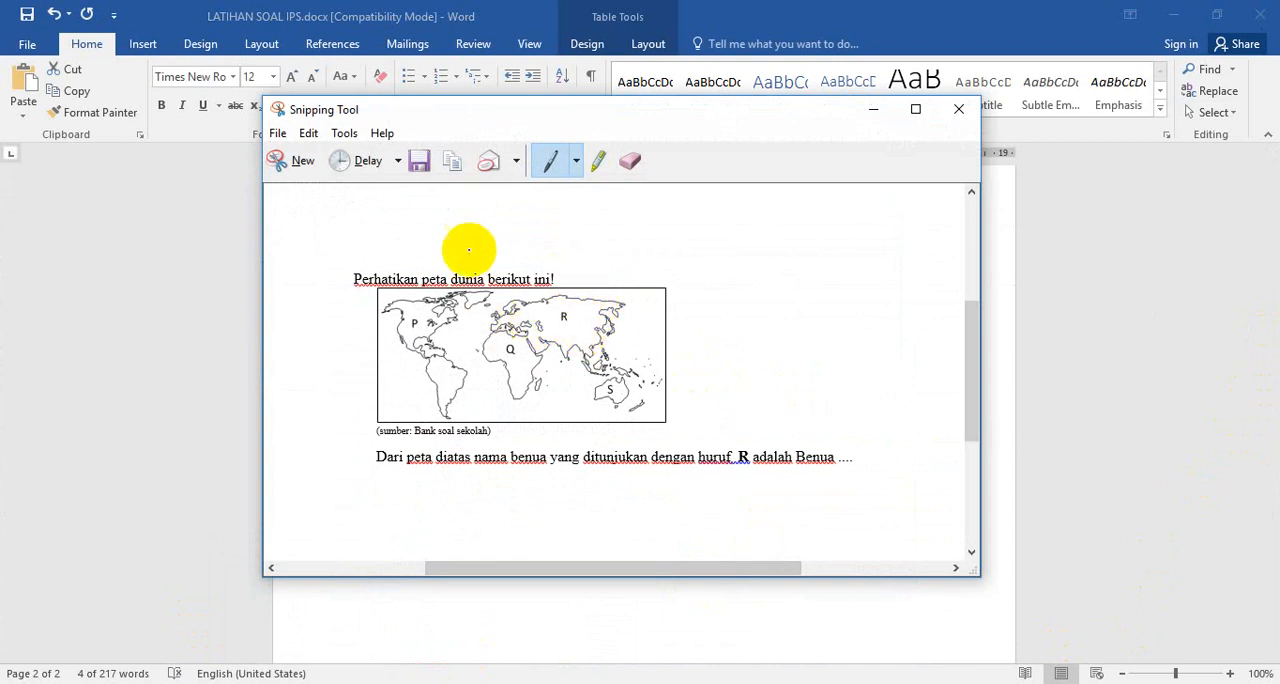
click(303, 165)
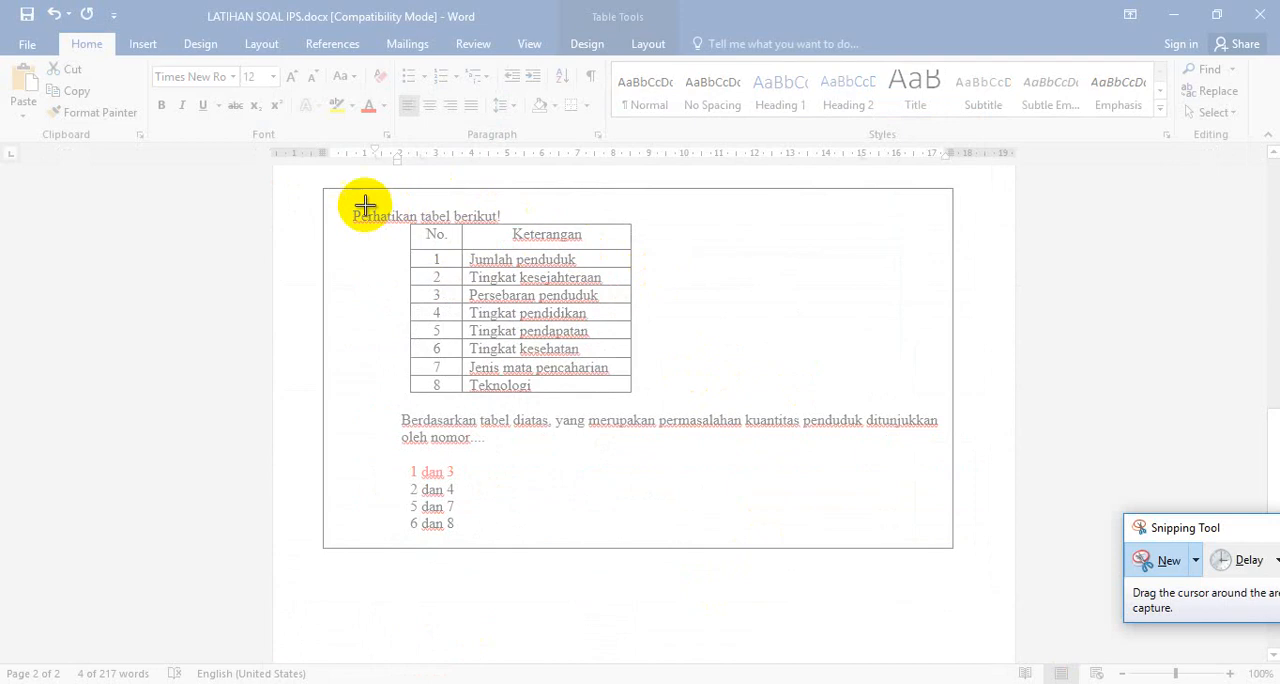
drag(347, 201, 692, 402)
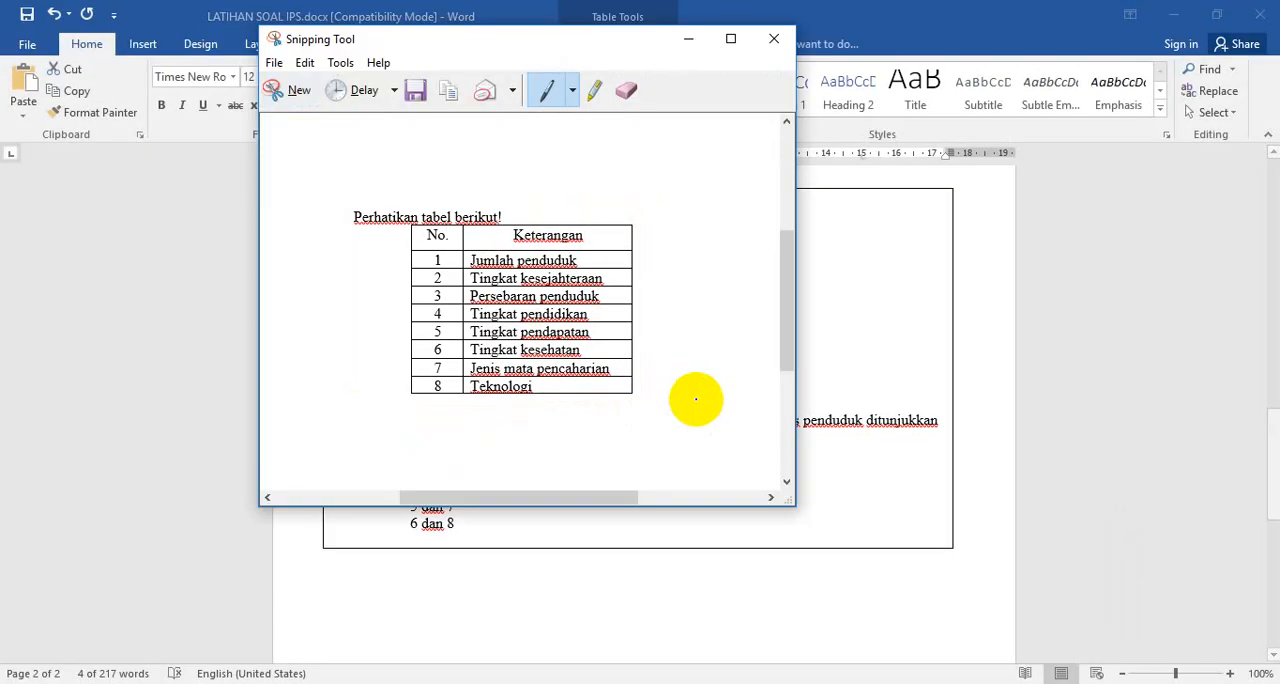
Save the snip as PNG file "soal 4" in the Latihan Soal Google Form SMPN 2 Lumbang folder, and close Snipping Tool
click(273, 63)
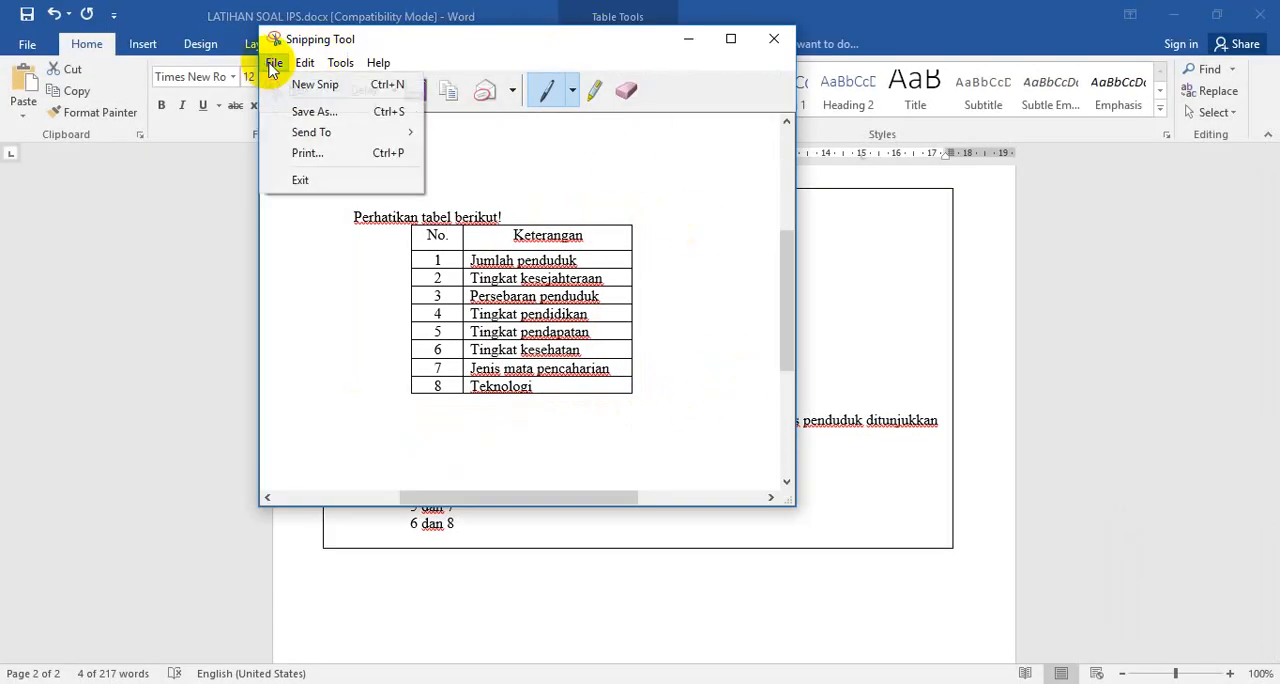
click(305, 112)
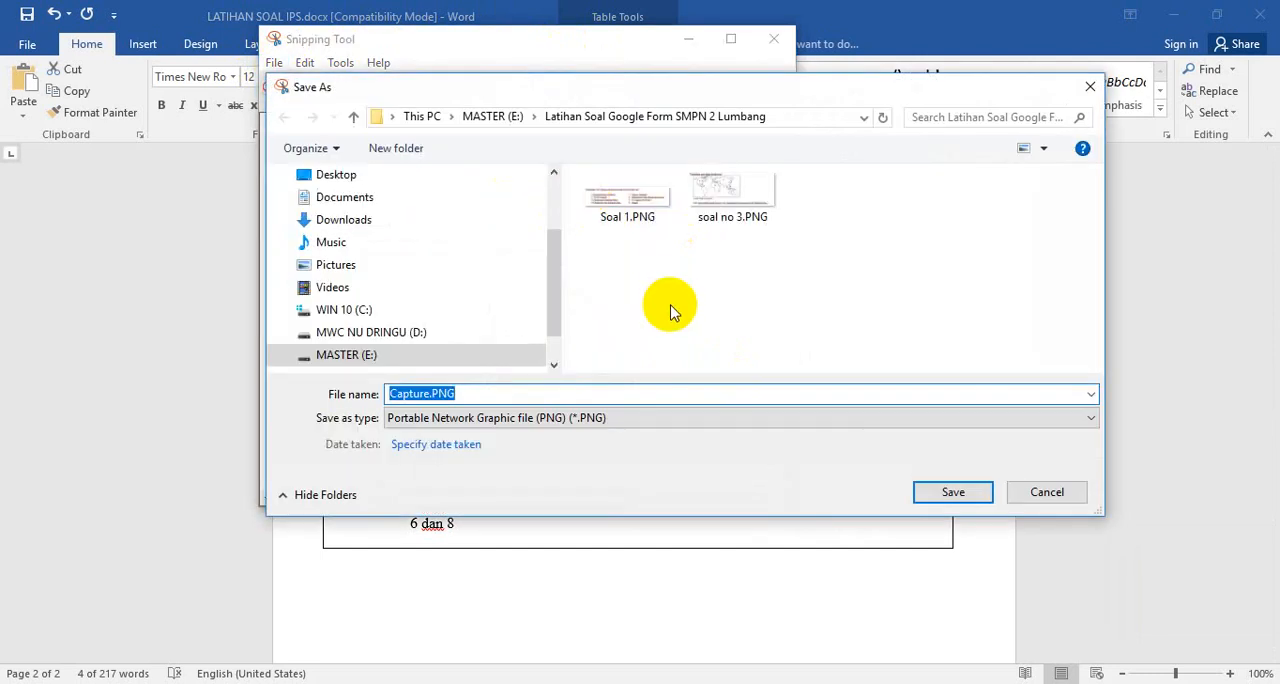
text(soal)
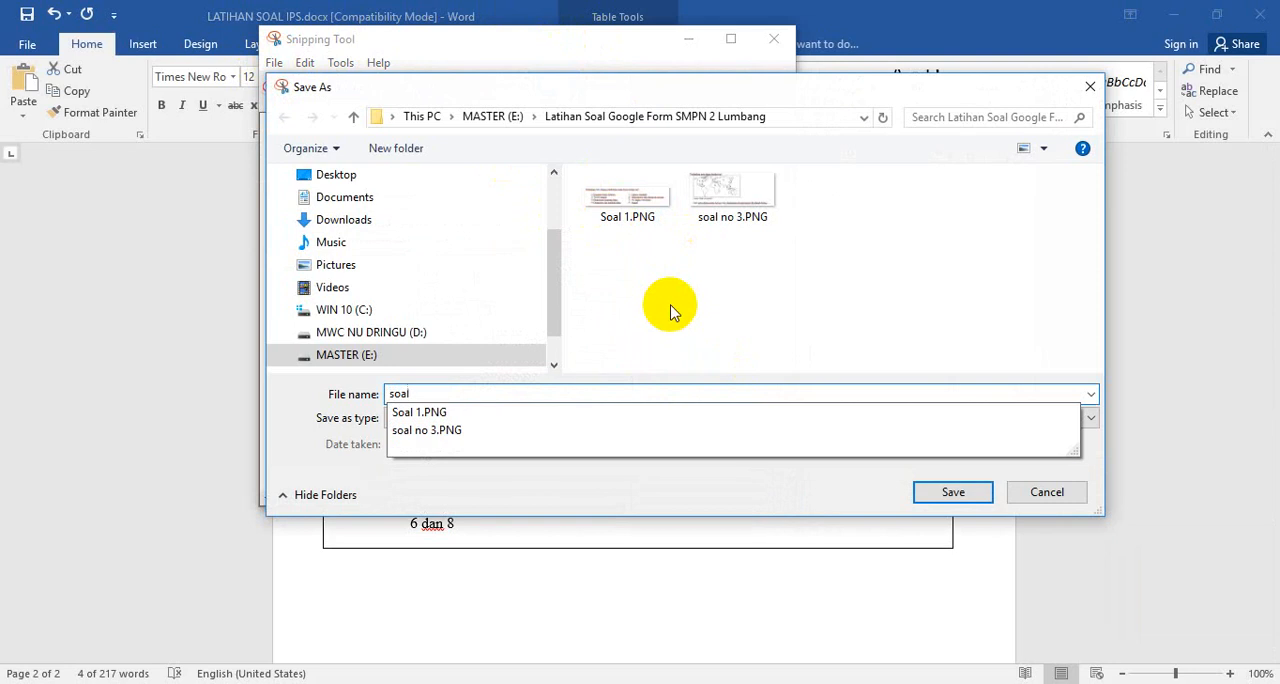
text( 4)
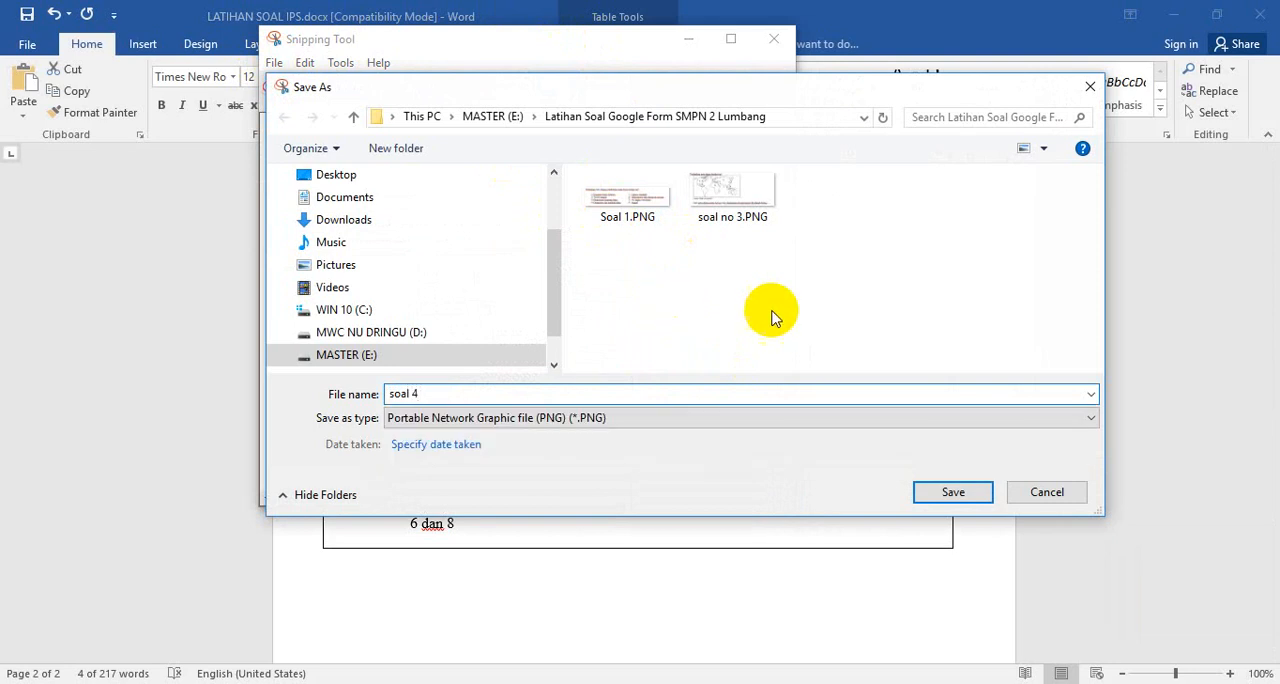
click(953, 492)
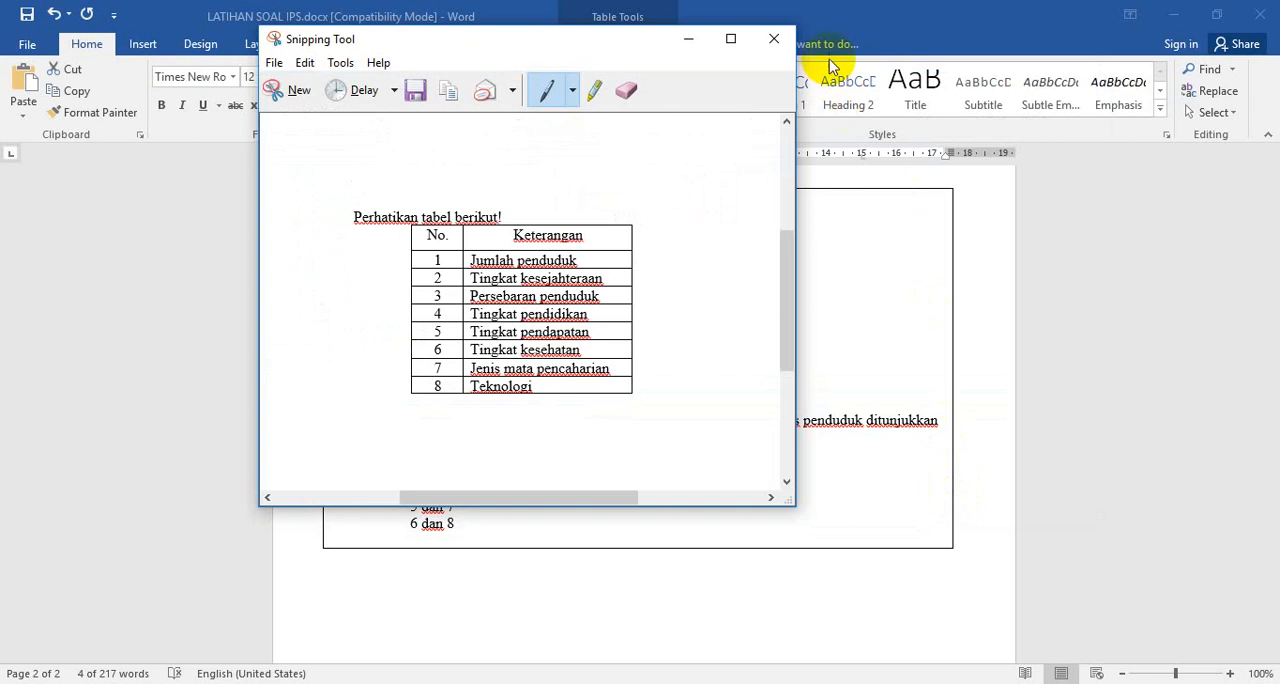
click(773, 42)
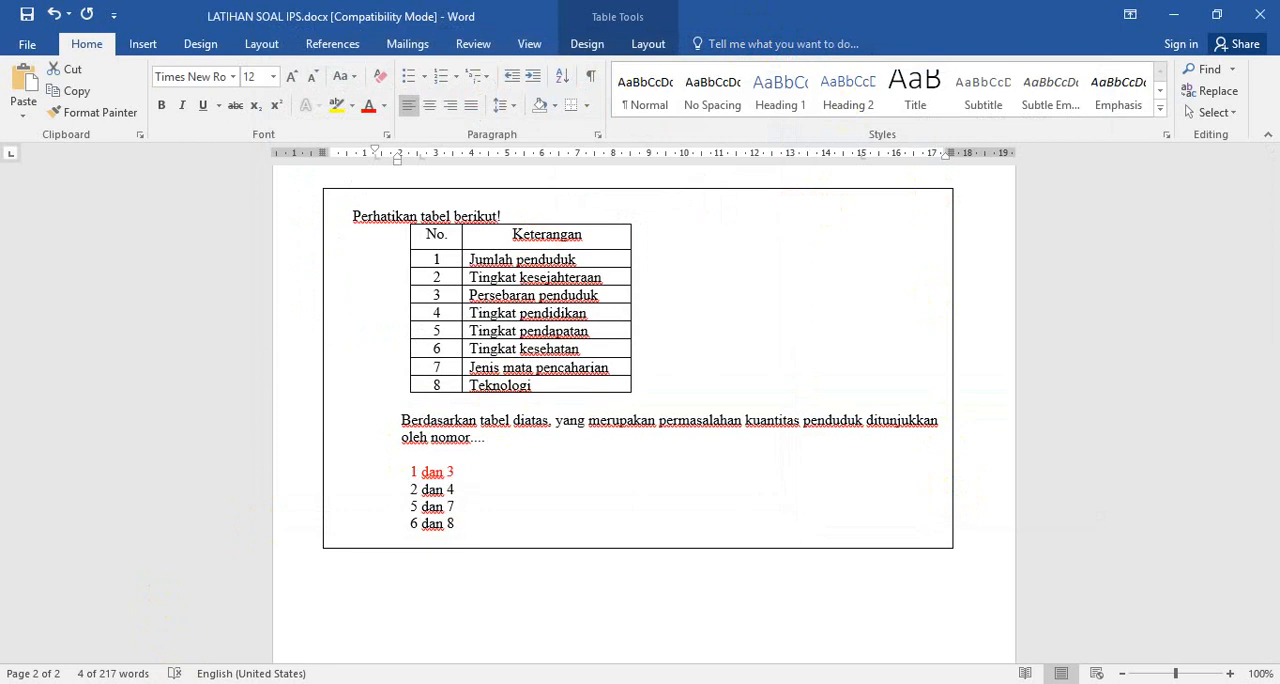
Return to the form in Chrome and insert the image "soal 4.PNG" into the blank multiple-choice question
click(206, 683)
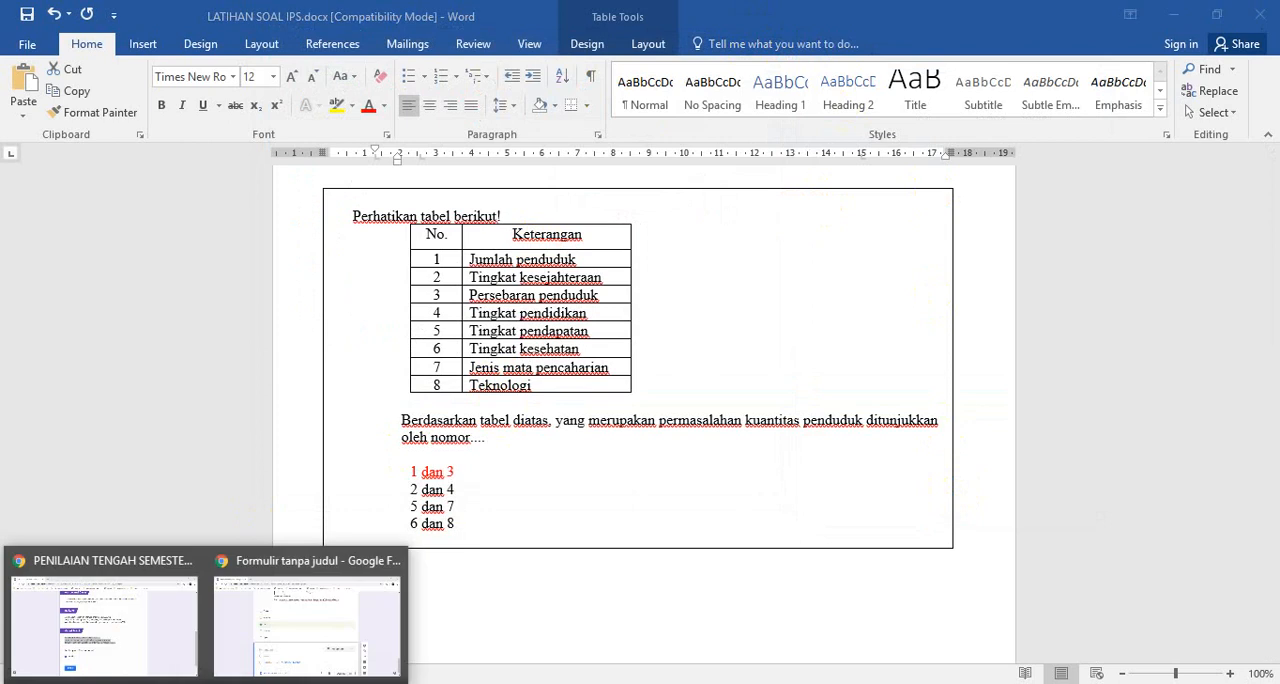
click(371, 630)
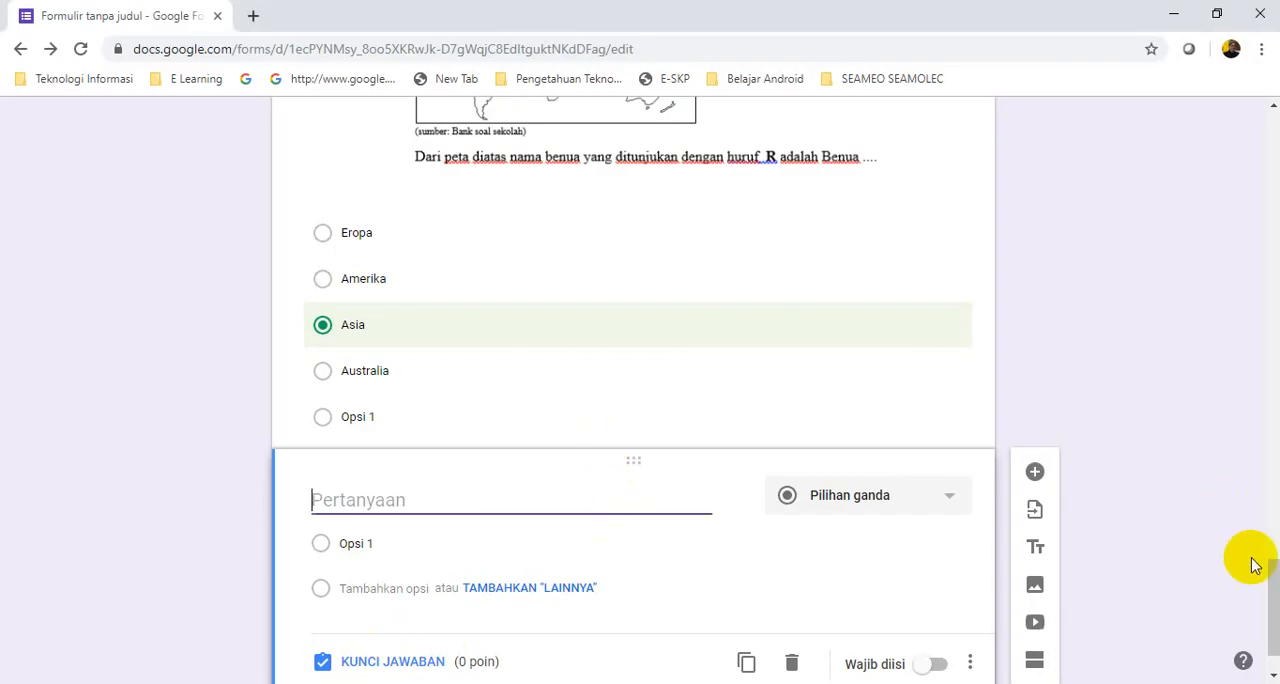
click(340, 497)
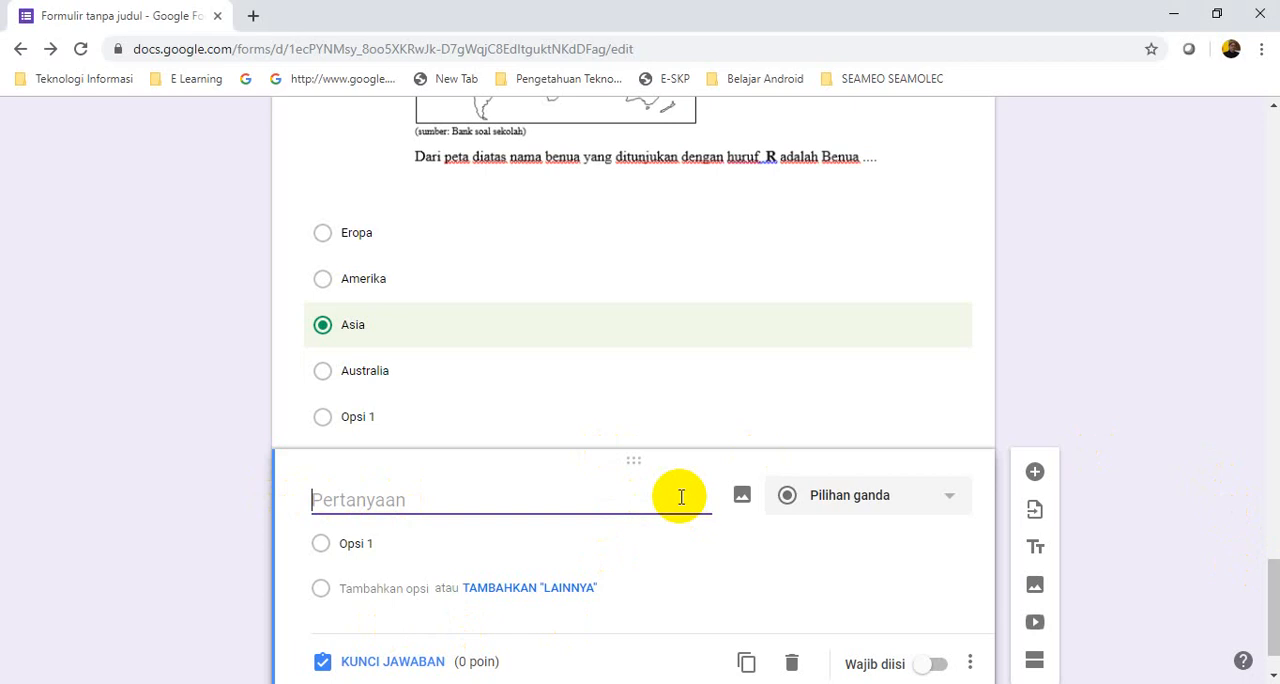
click(742, 497)
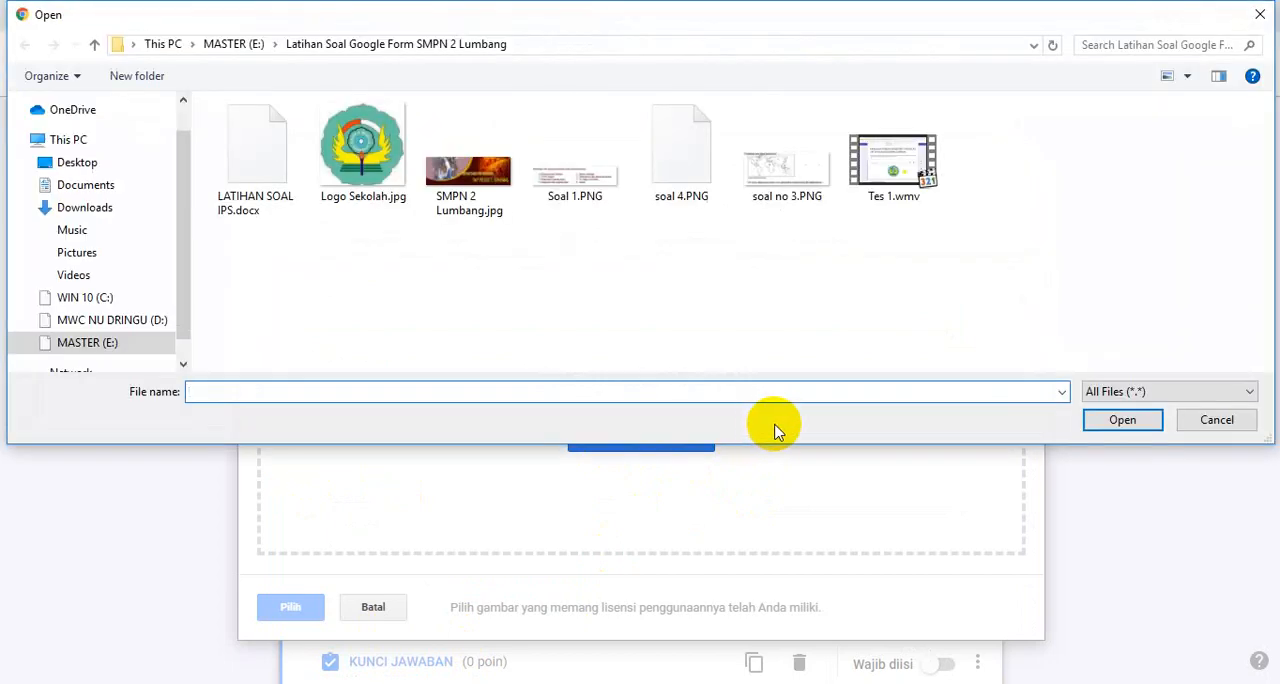
click(680, 152)
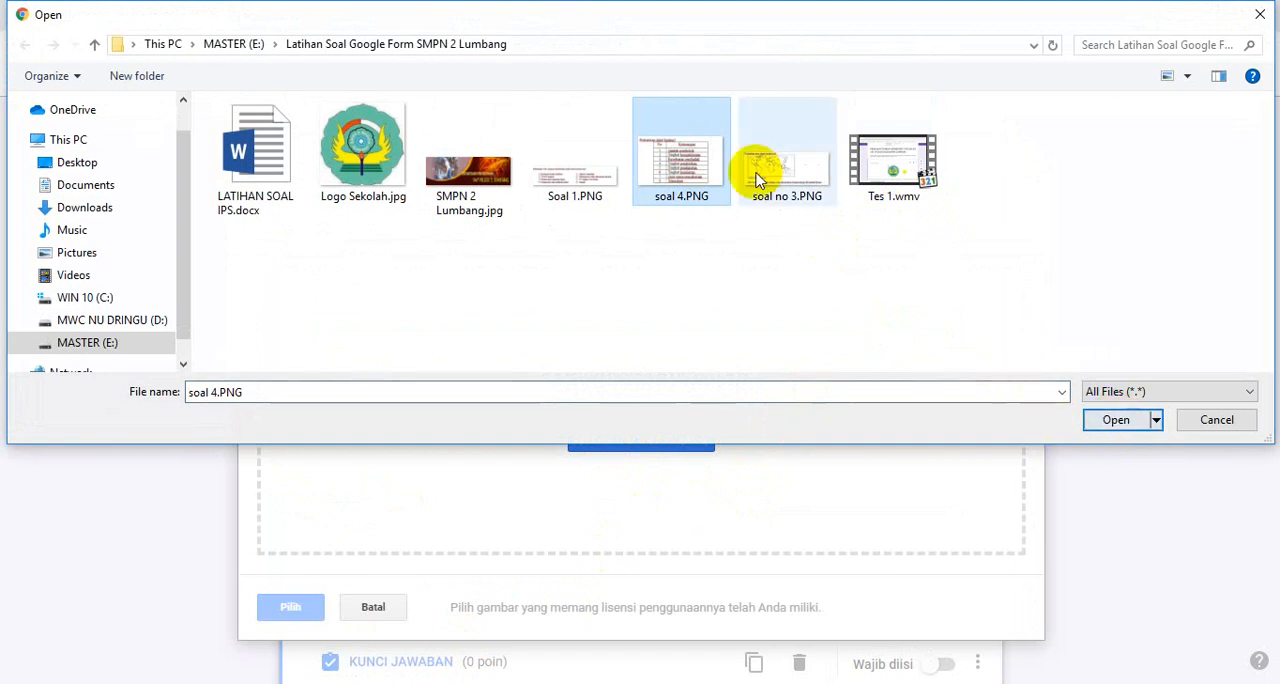
click(676, 160)
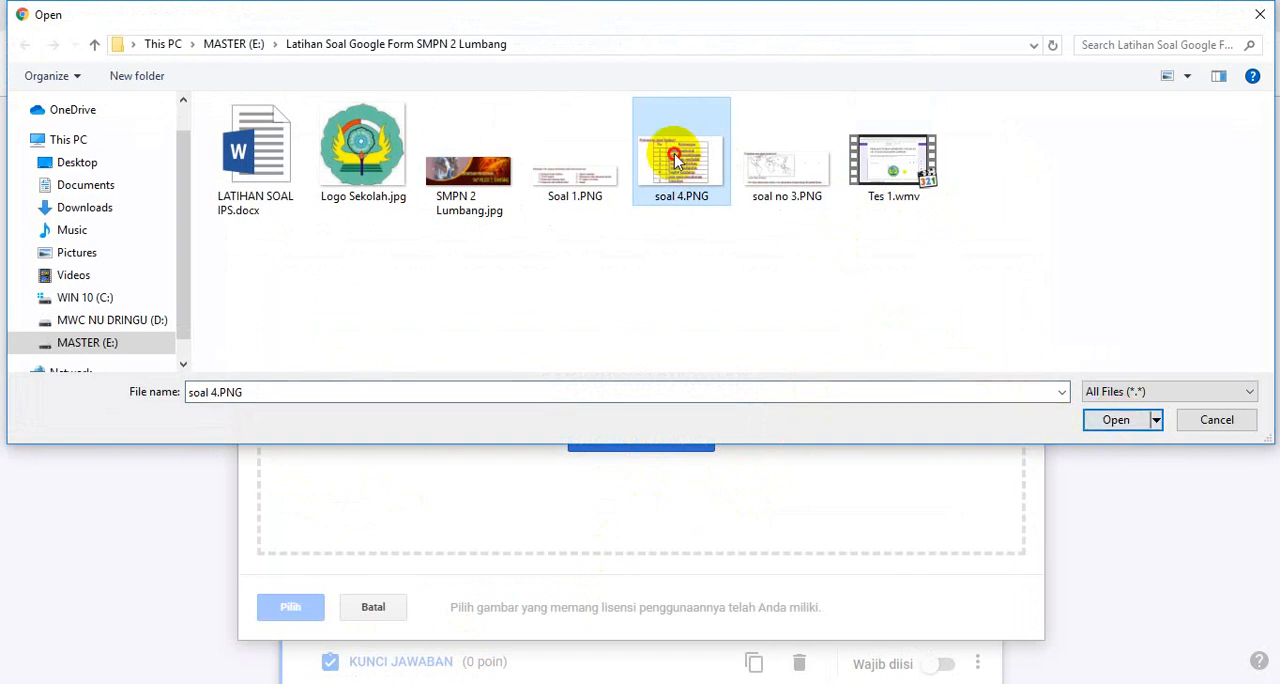
click(1105, 421)
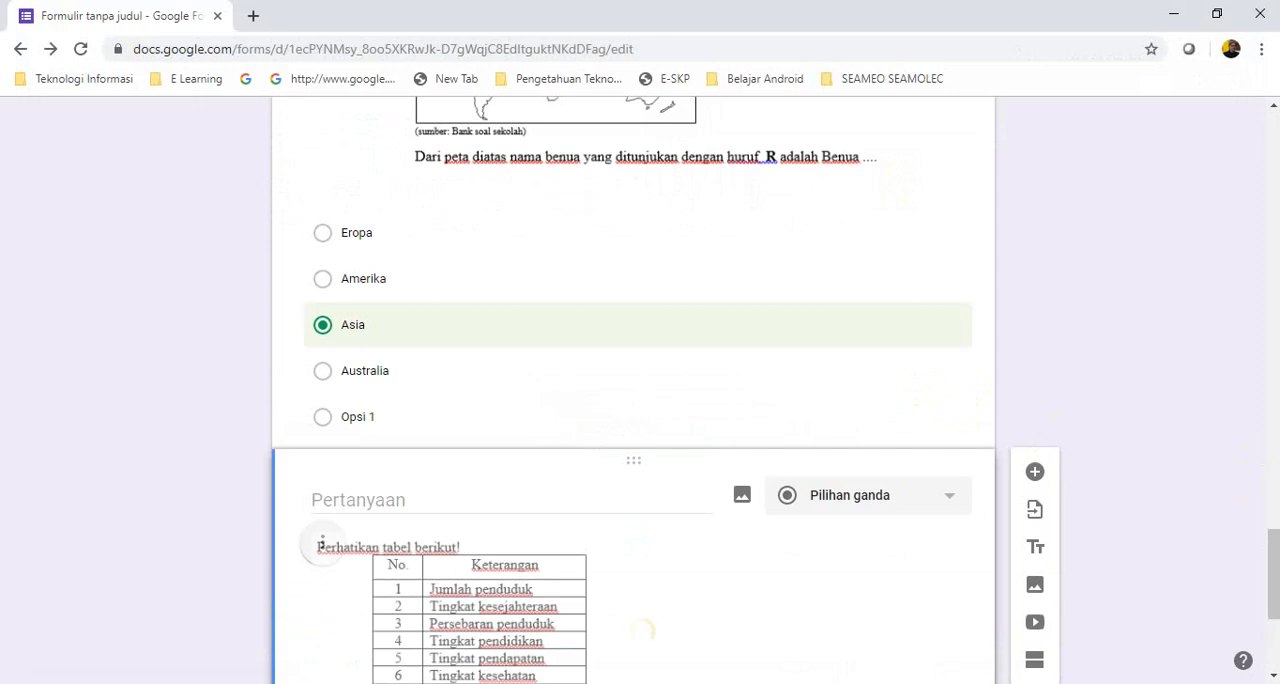
drag(1275, 556, 1270, 588)
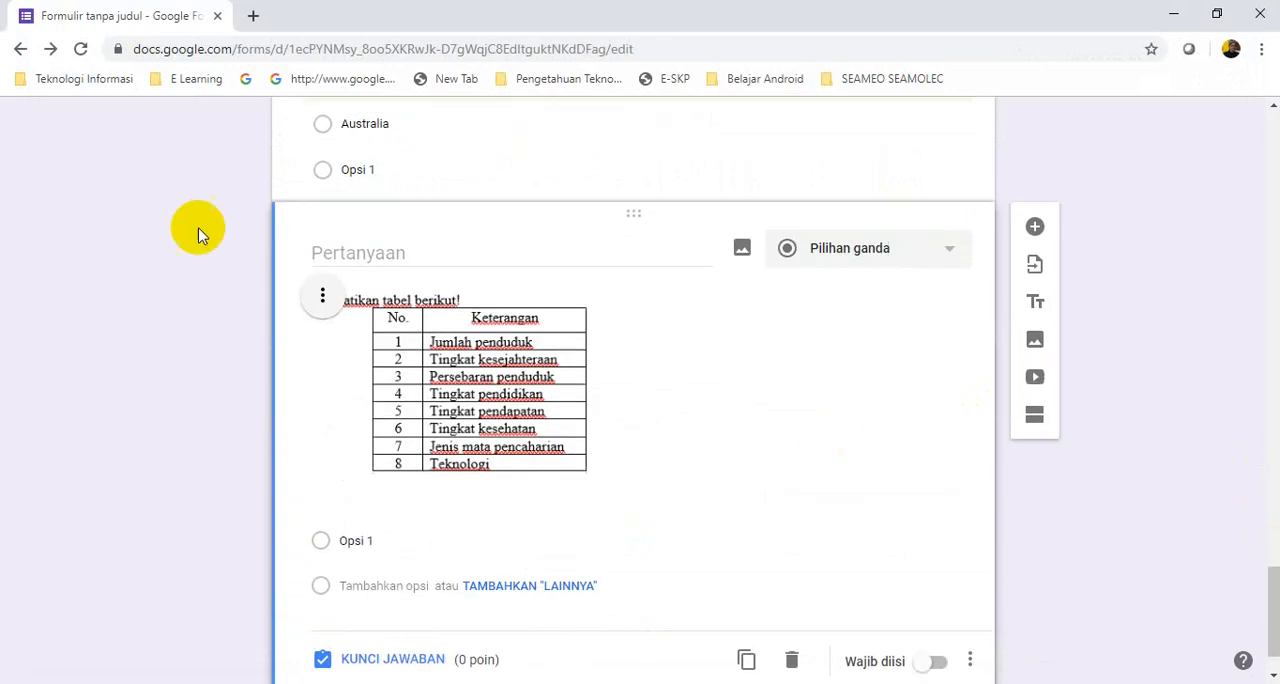
Switch to the Word document and copy the sentence "Berdasarkan tabel diatas, yang merupakan permasalahan kuantitas penduduk ditunjukkan oleh nomor...." below the table
click(323, 252)
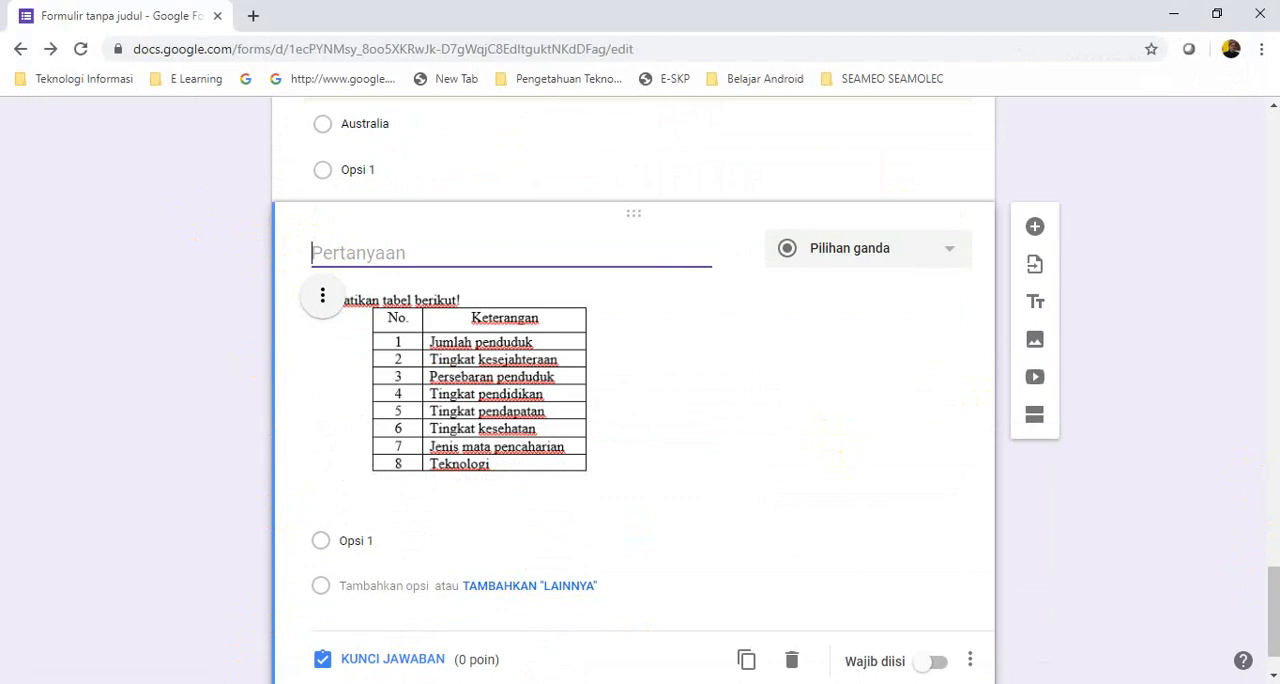
click(240, 683)
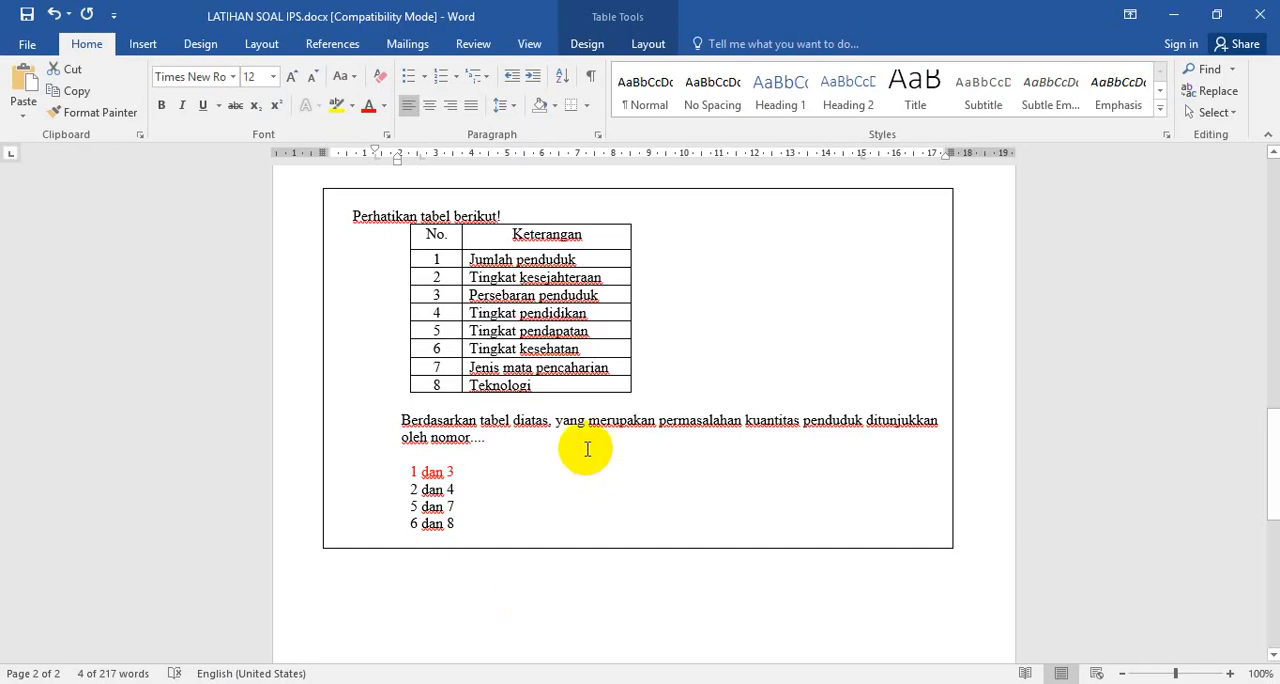
triple_click(398, 420)
click(400, 420)
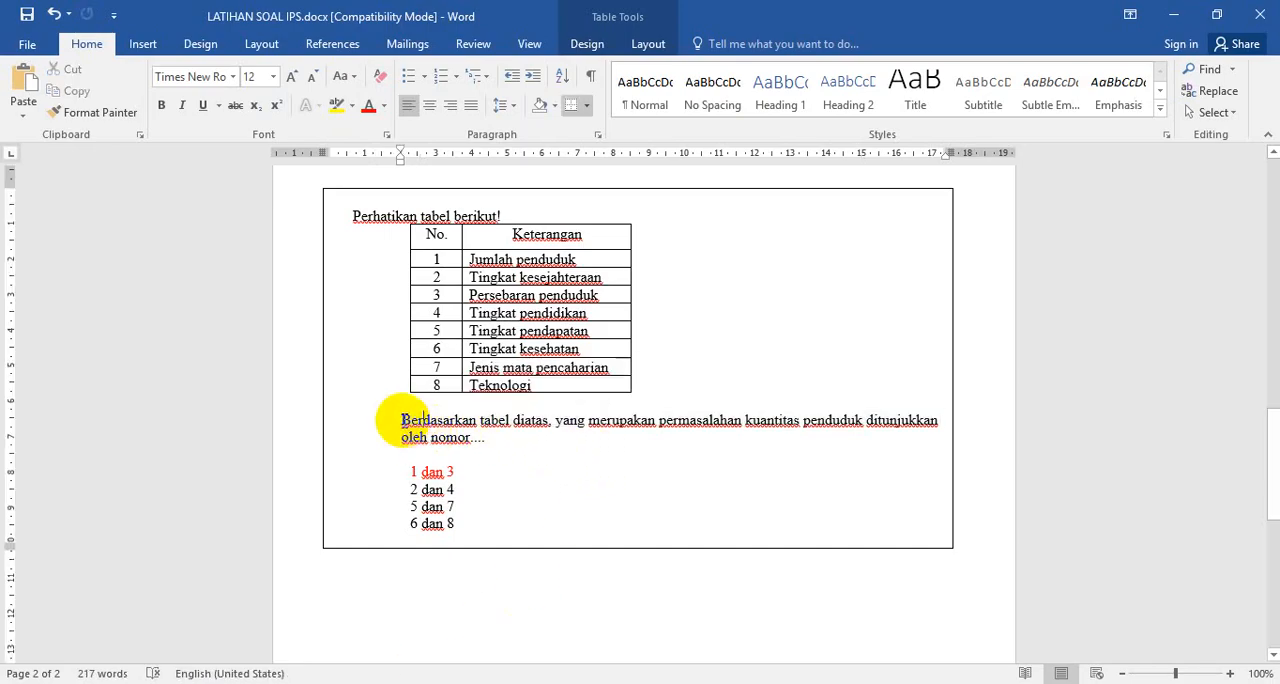
drag(403, 420, 499, 438)
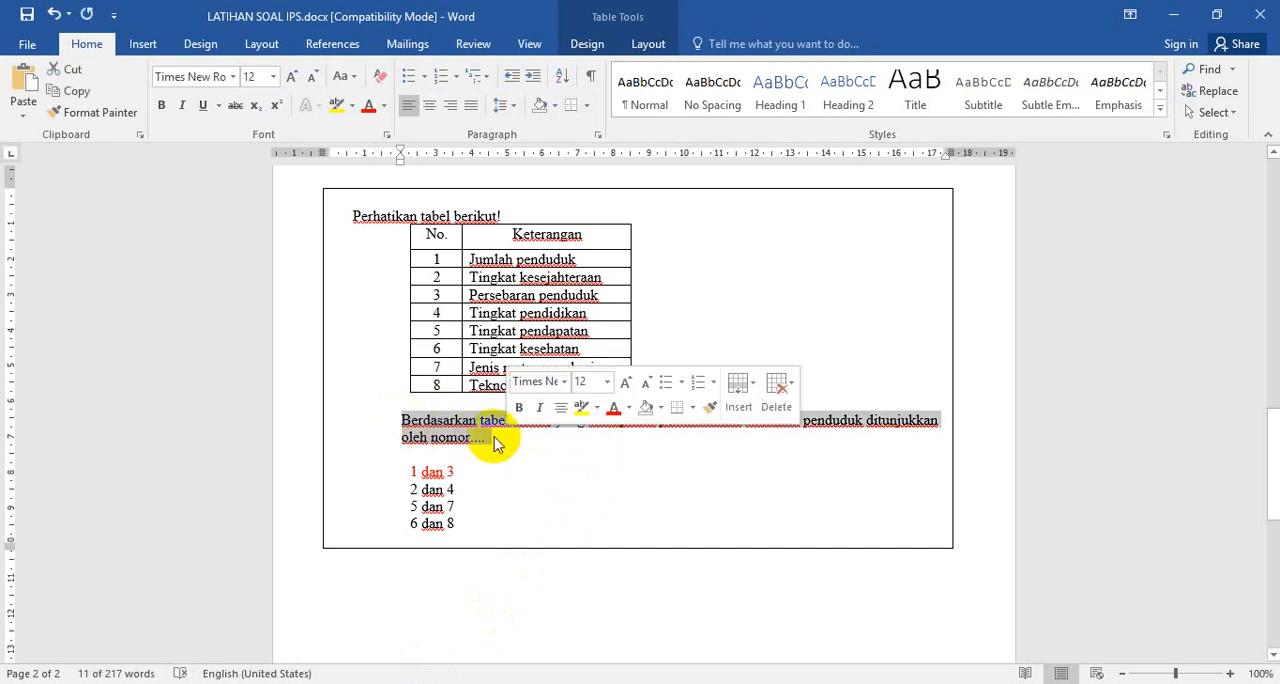
right_click(460, 432)
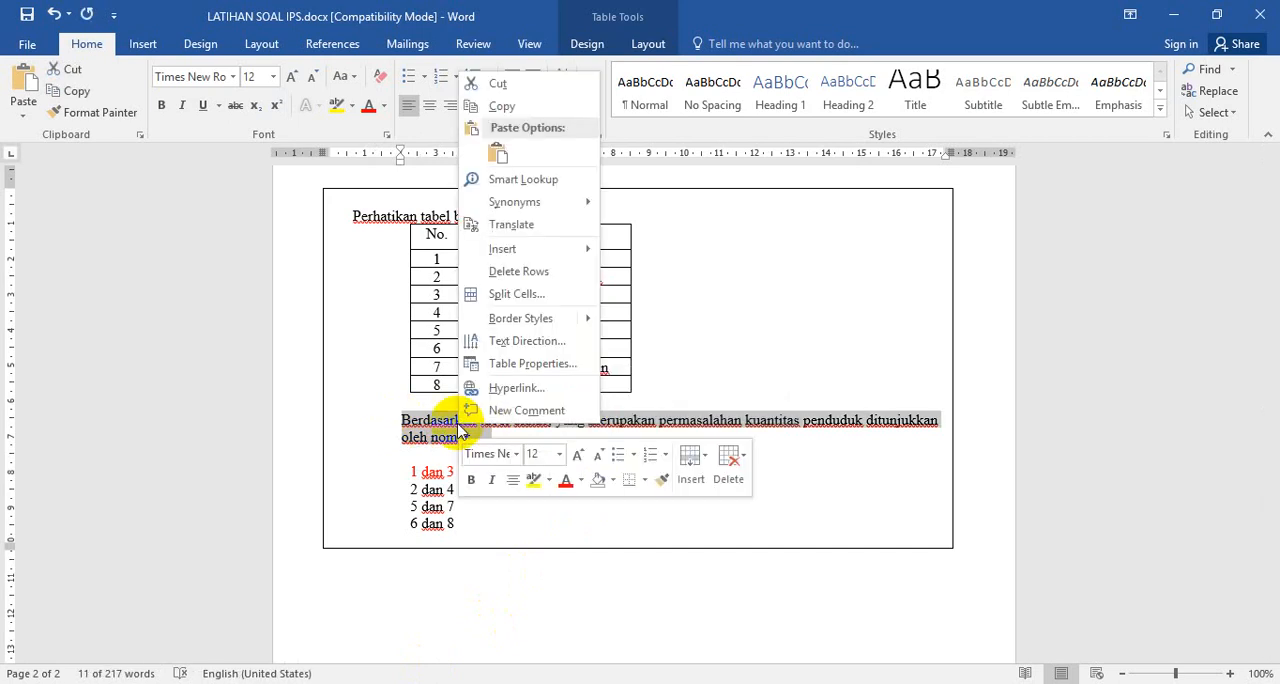
click(504, 107)
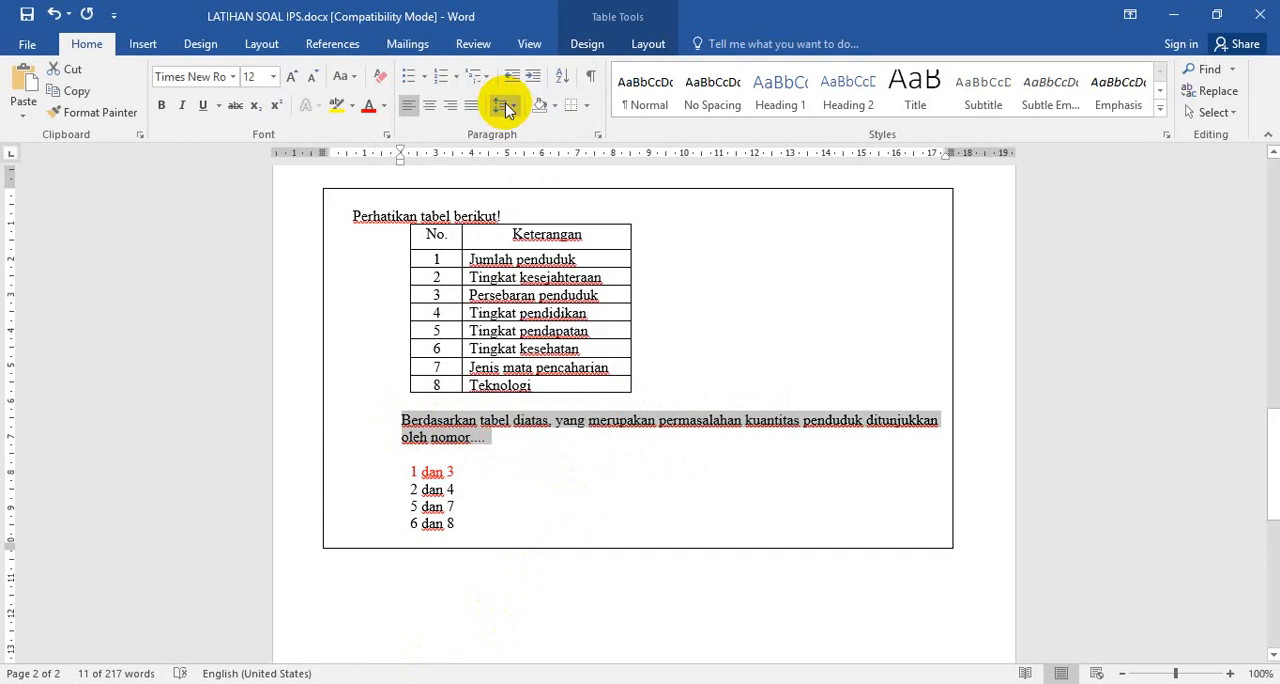
Return to the form in Chrome and paste the copied sentence as the question text above the table image
mouse_move(280, 652)
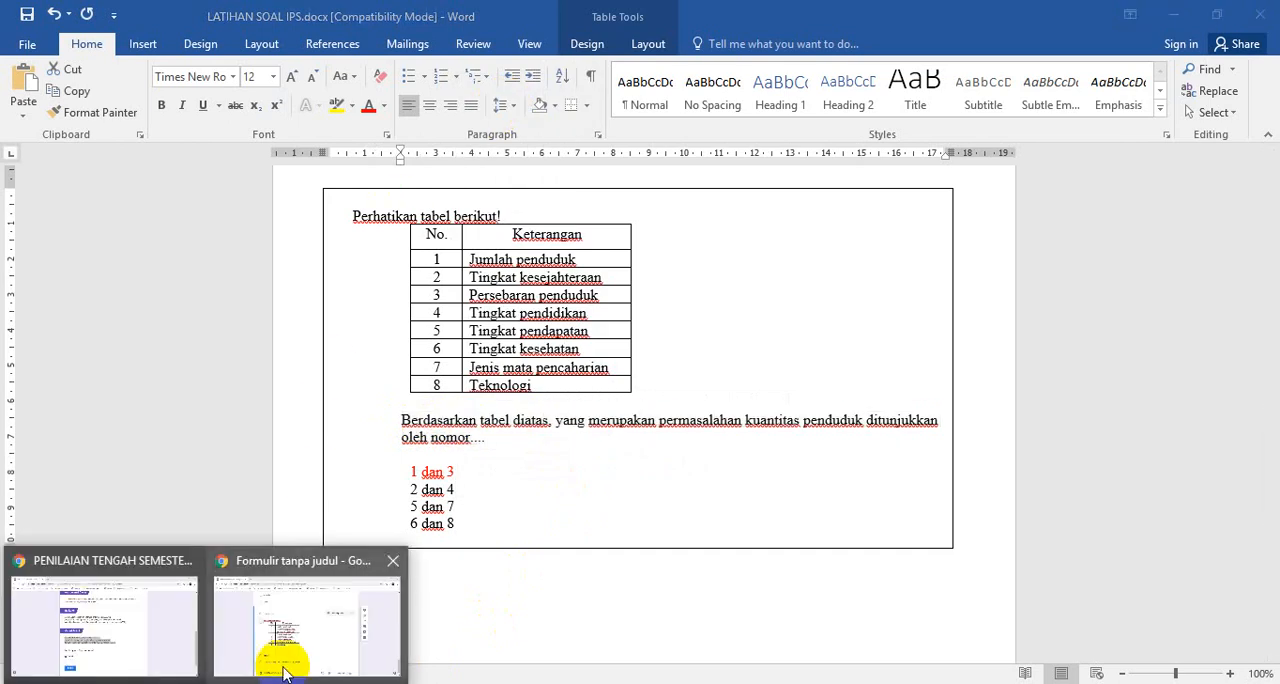
click(323, 652)
click(375, 243)
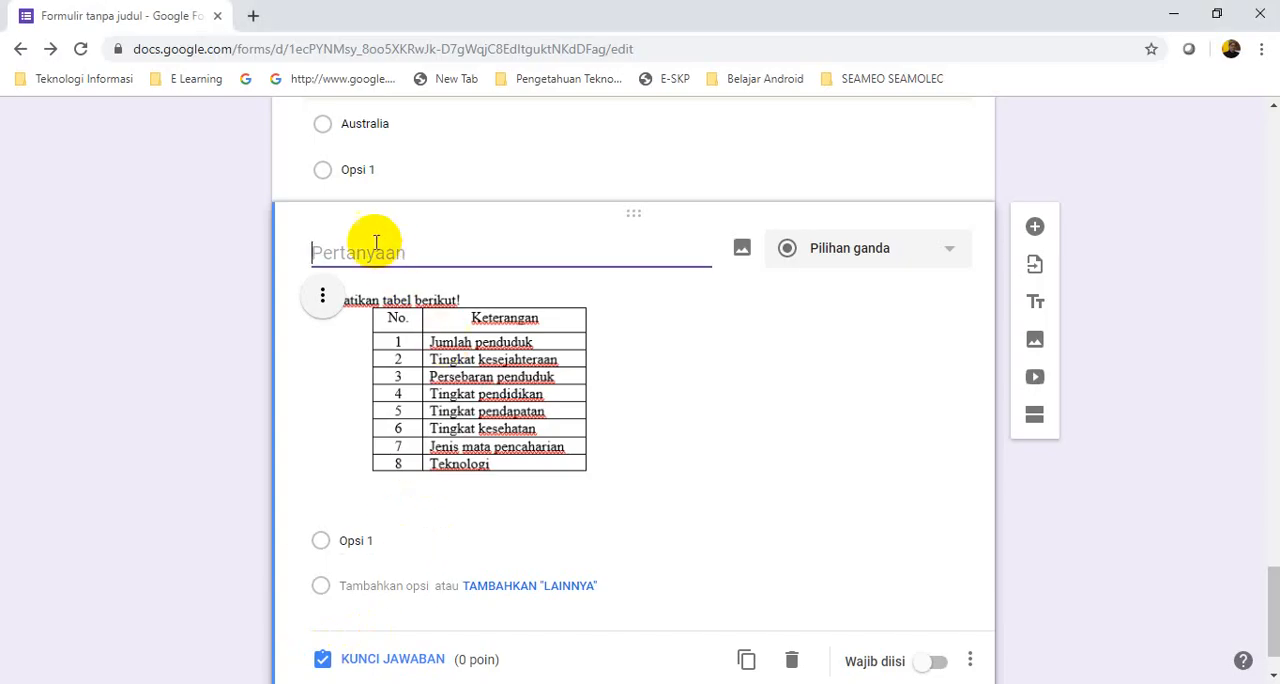
right_click(320, 250)
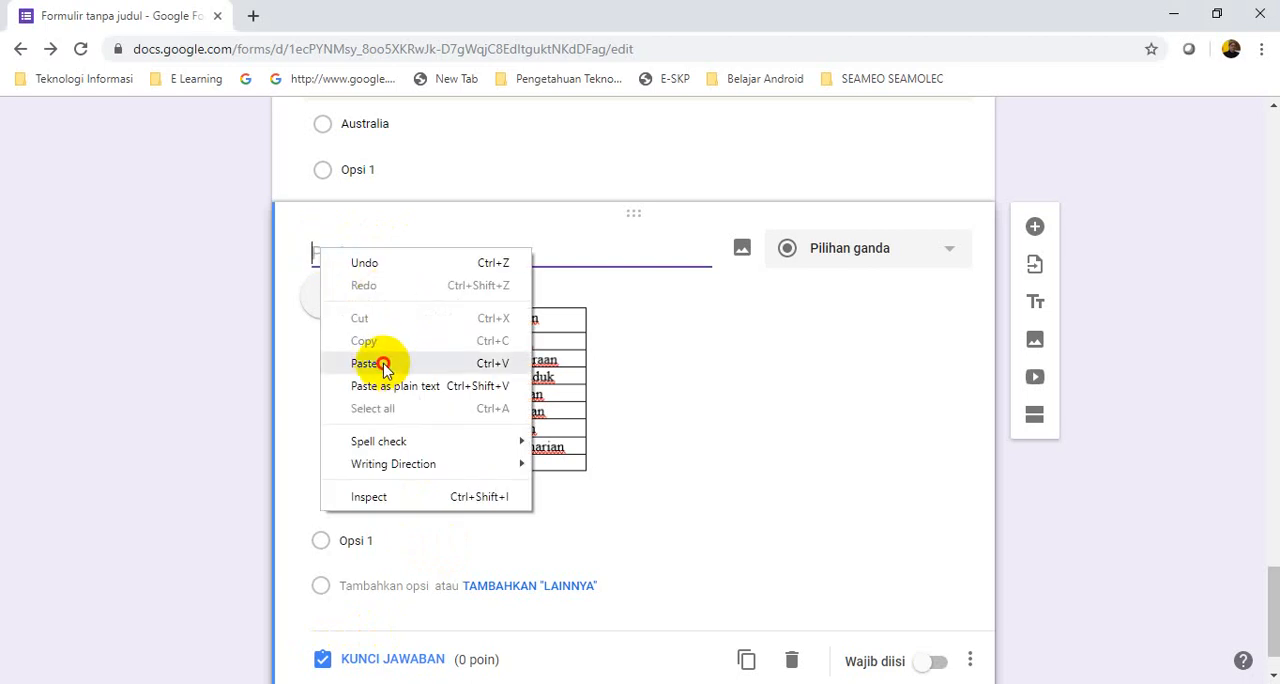
click(383, 365)
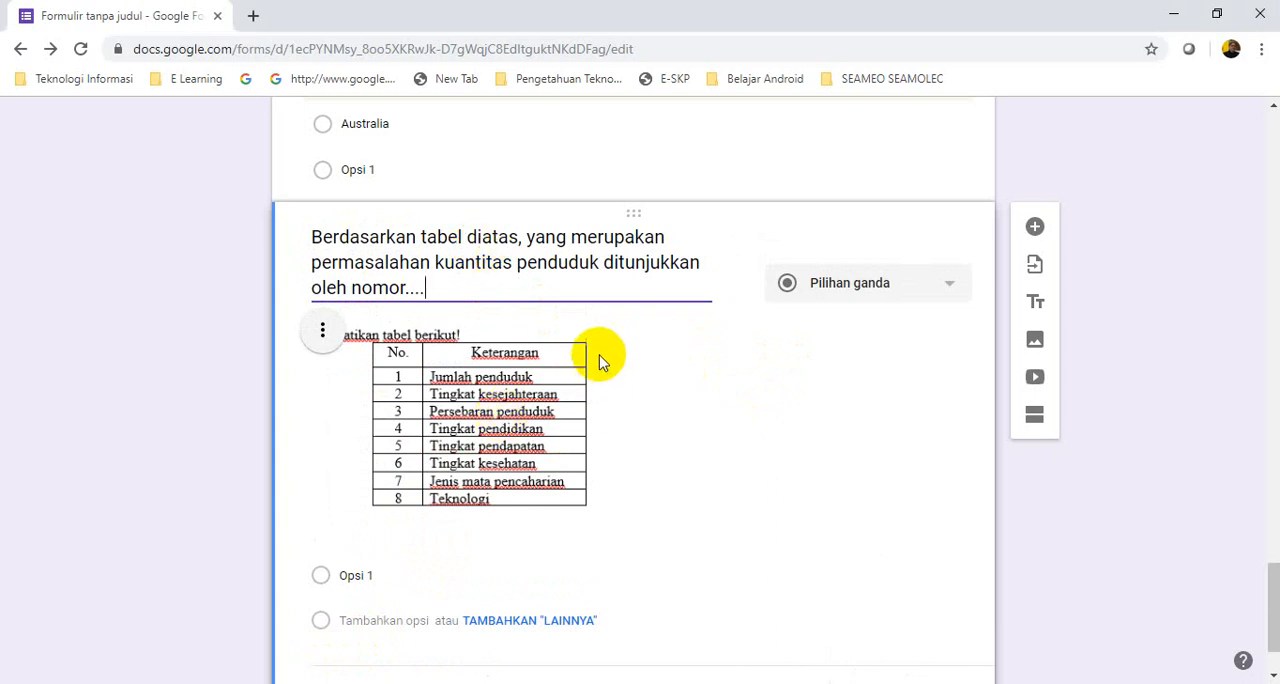
Reword "diatas" to "dibawah" in the table question's text
drag(481, 238, 501, 240)
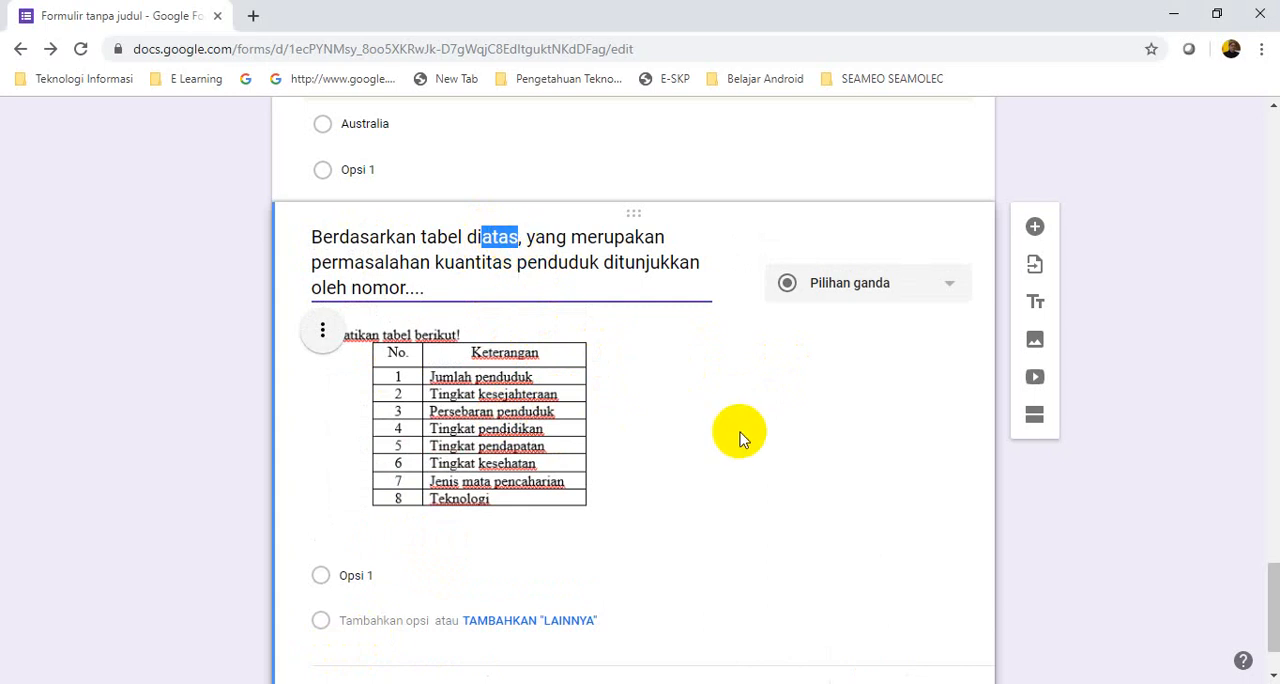
text(bawah)
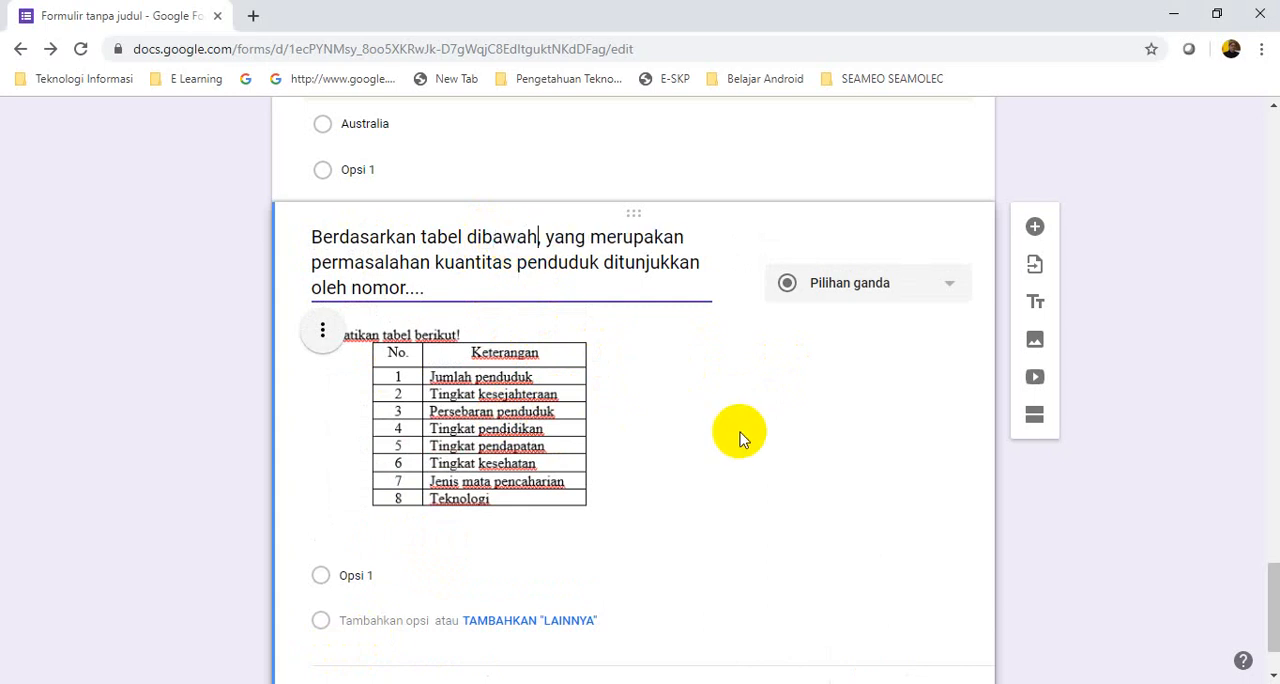
text(,)
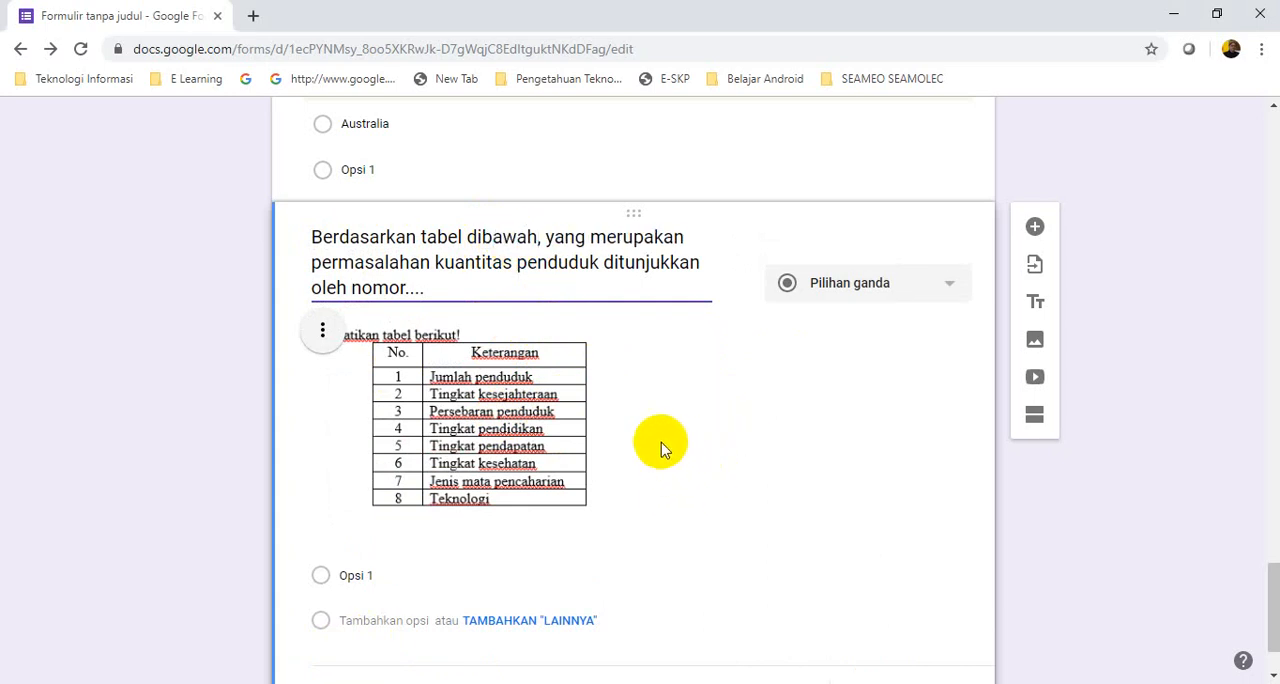
Switch to the Word document and copy the four answer choices from "1 dan 3" through "6 dan 8"
scroll(670, 465, down, 1)
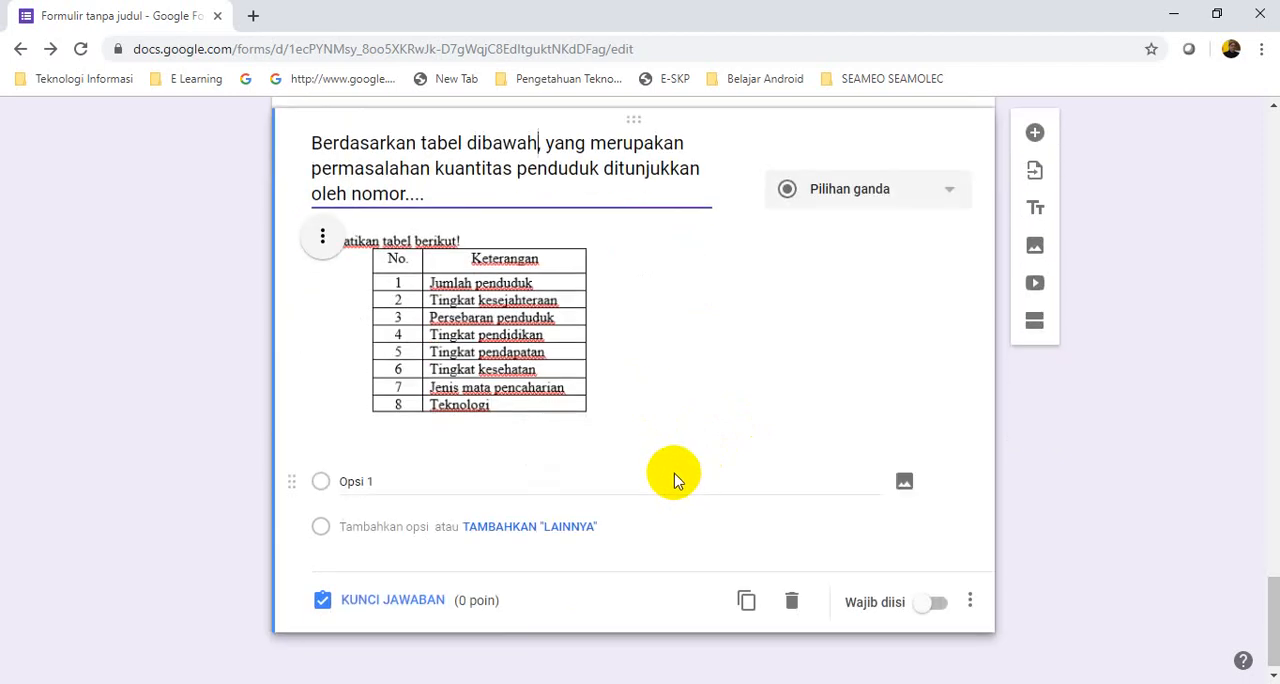
click(342, 481)
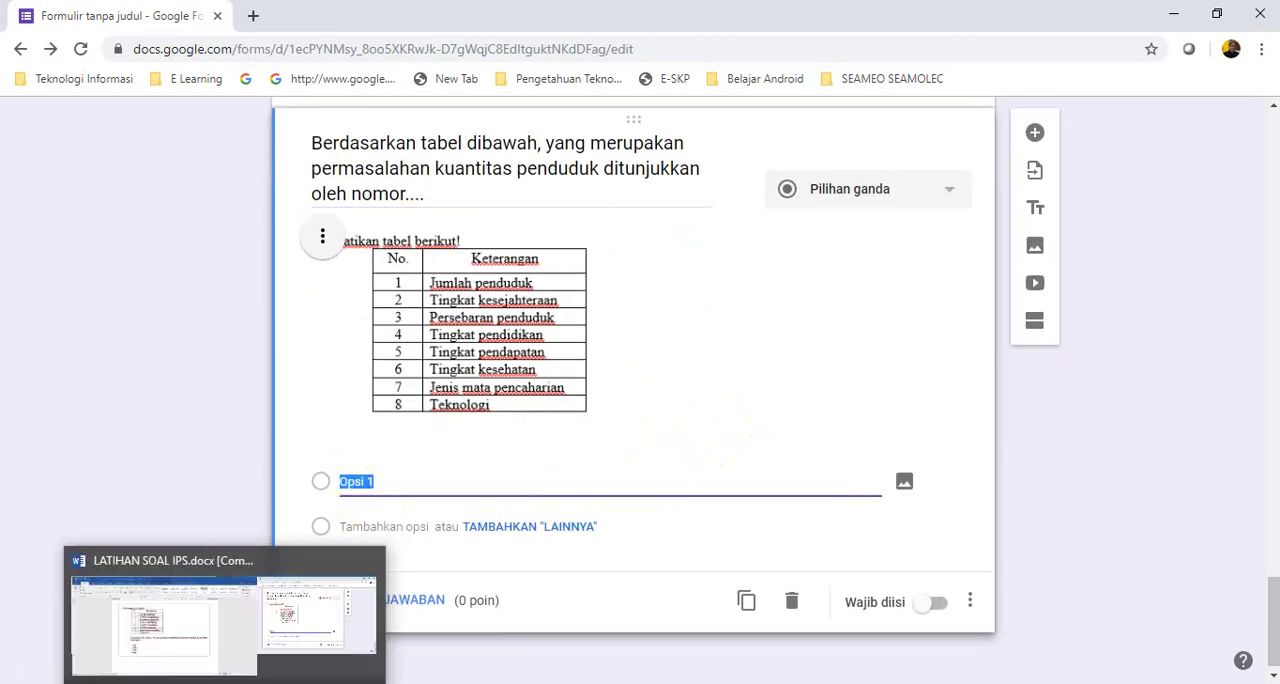
click(227, 683)
click(514, 504)
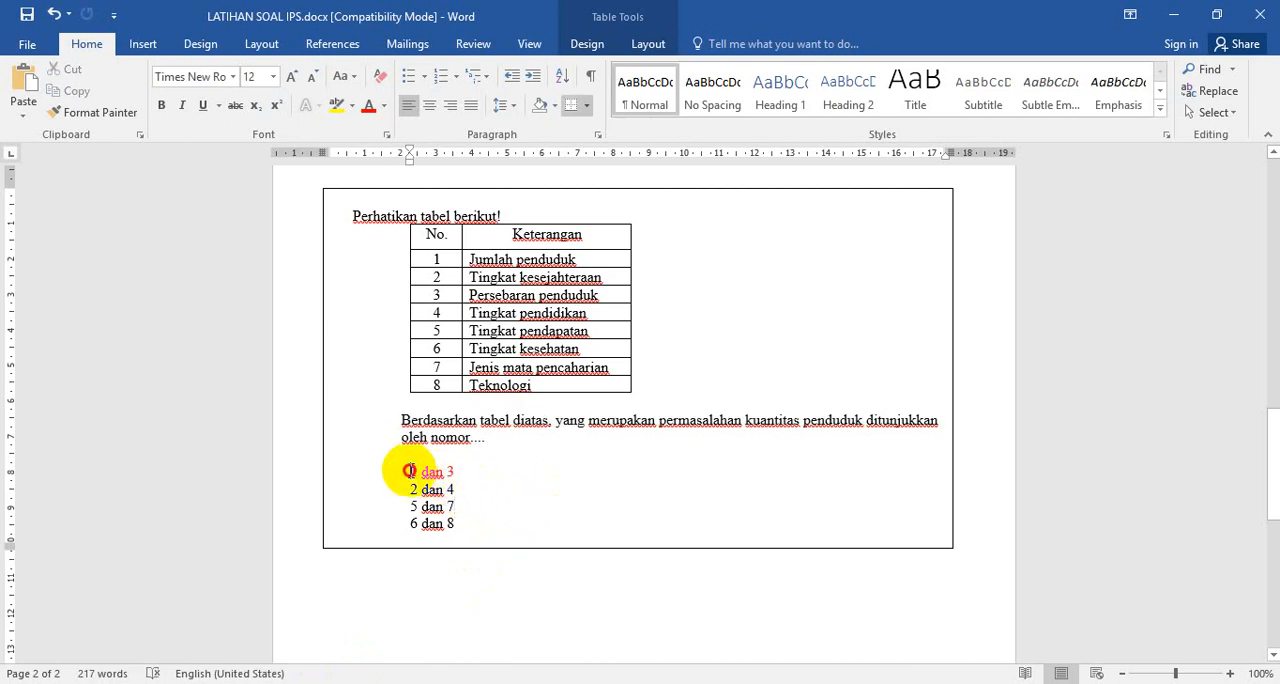
drag(410, 471, 487, 528)
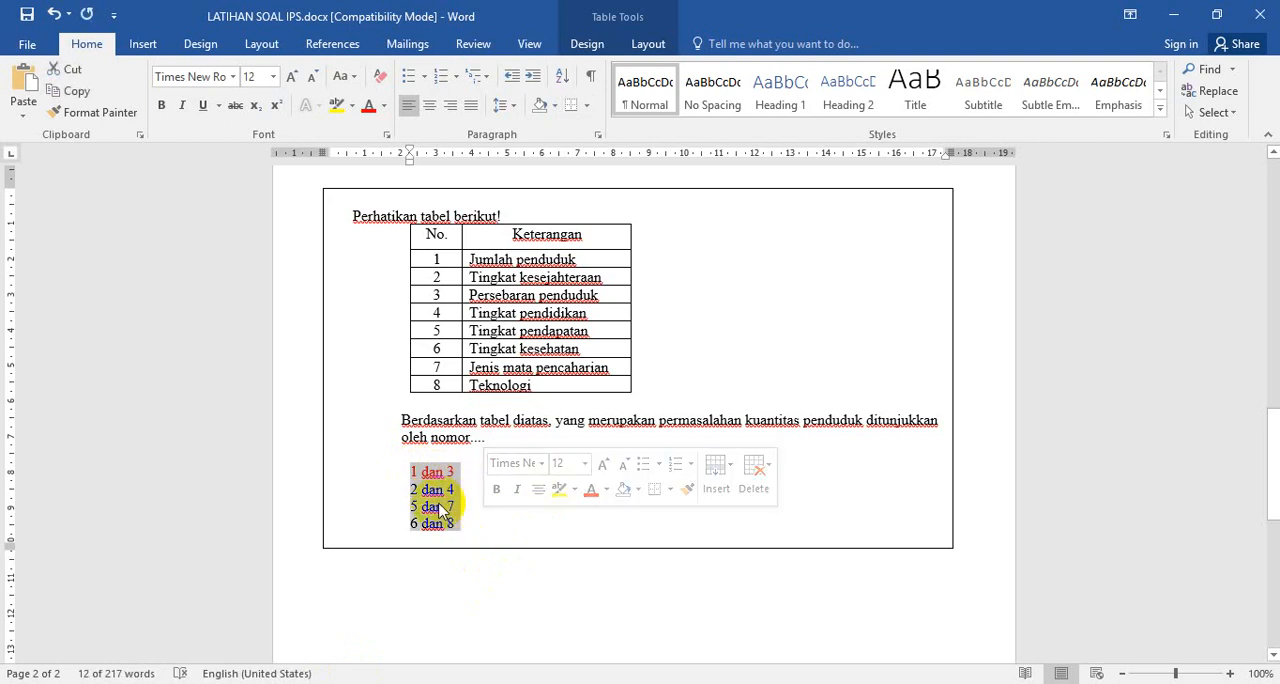
right_click(441, 510)
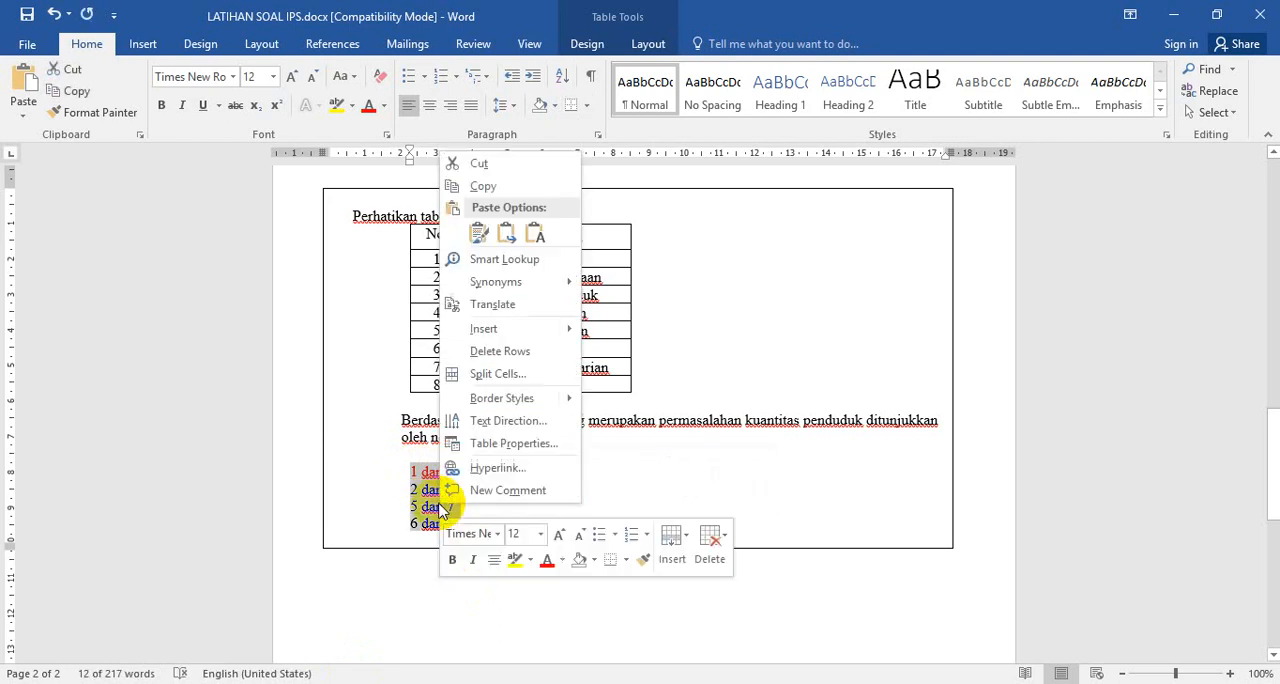
click(486, 187)
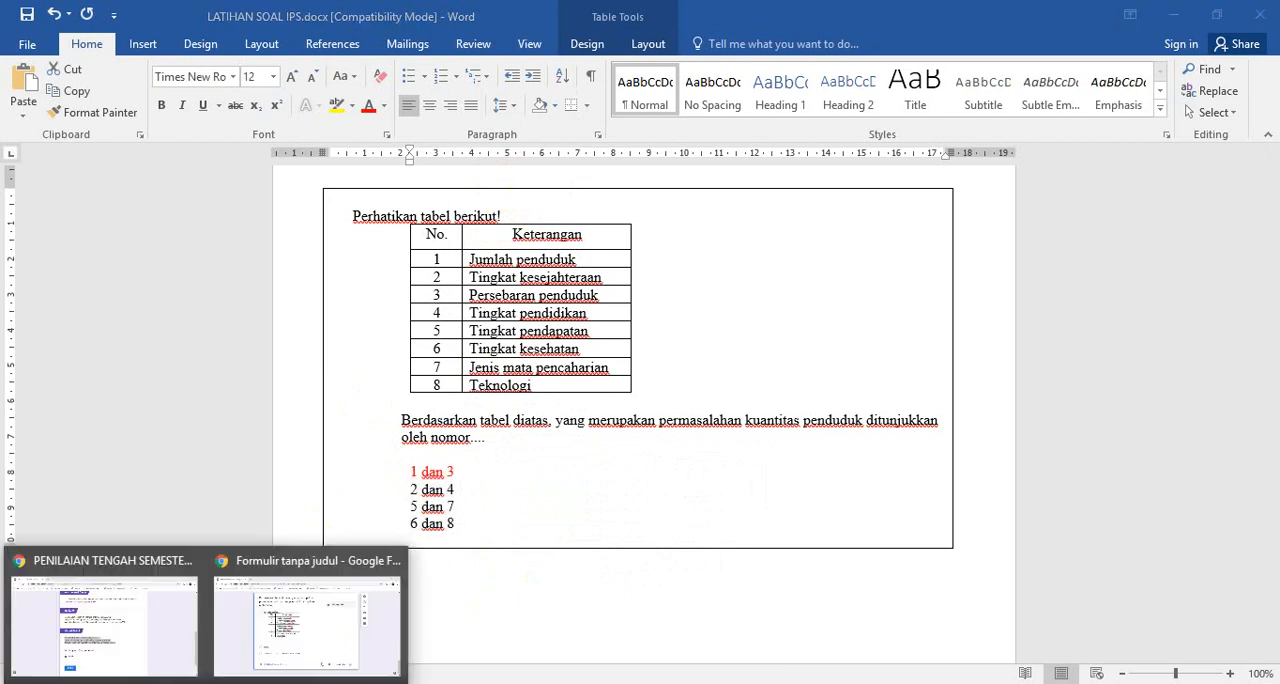
Return to the form in Chrome and paste the four copied choices as options of the table question, replacing "Opsi 1"
click(323, 651)
click(357, 484)
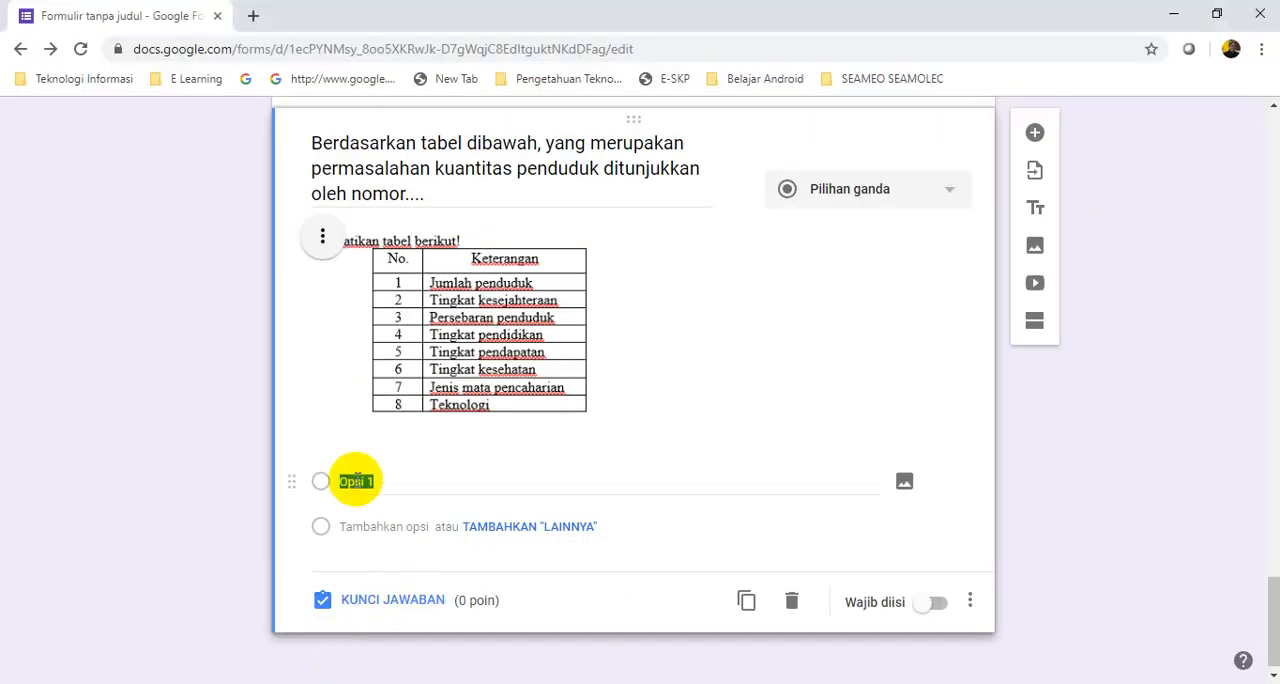
right_click(357, 484)
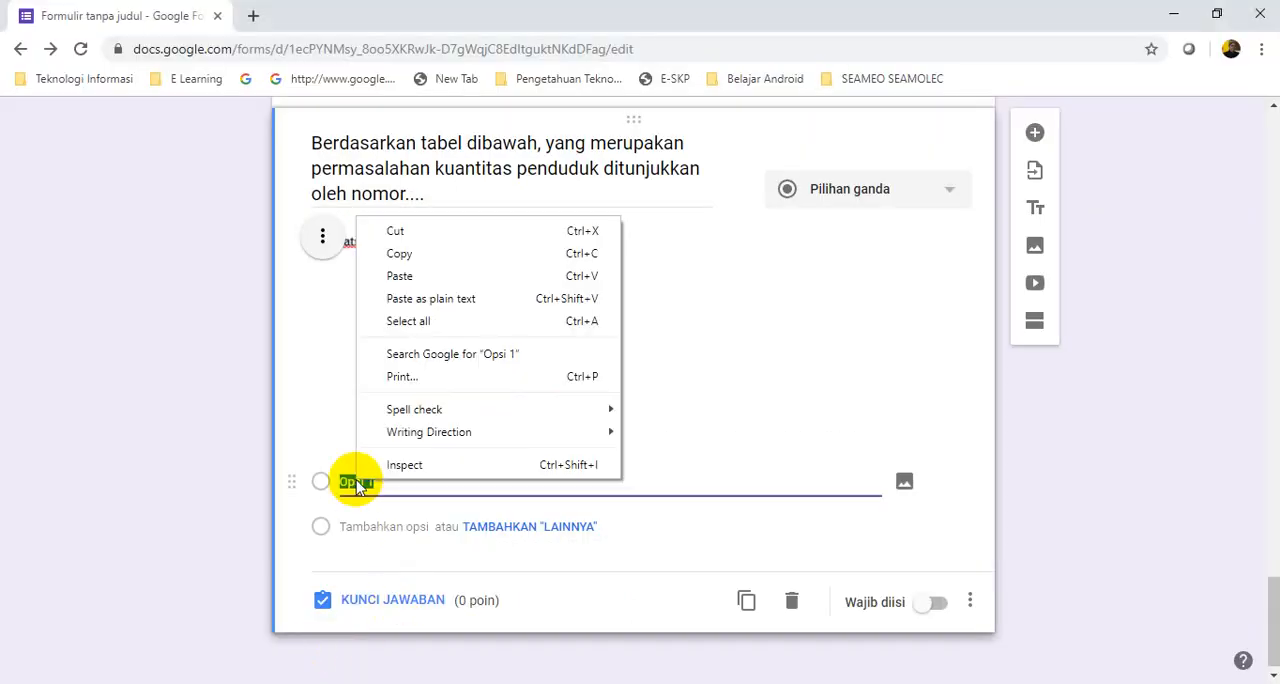
click(399, 276)
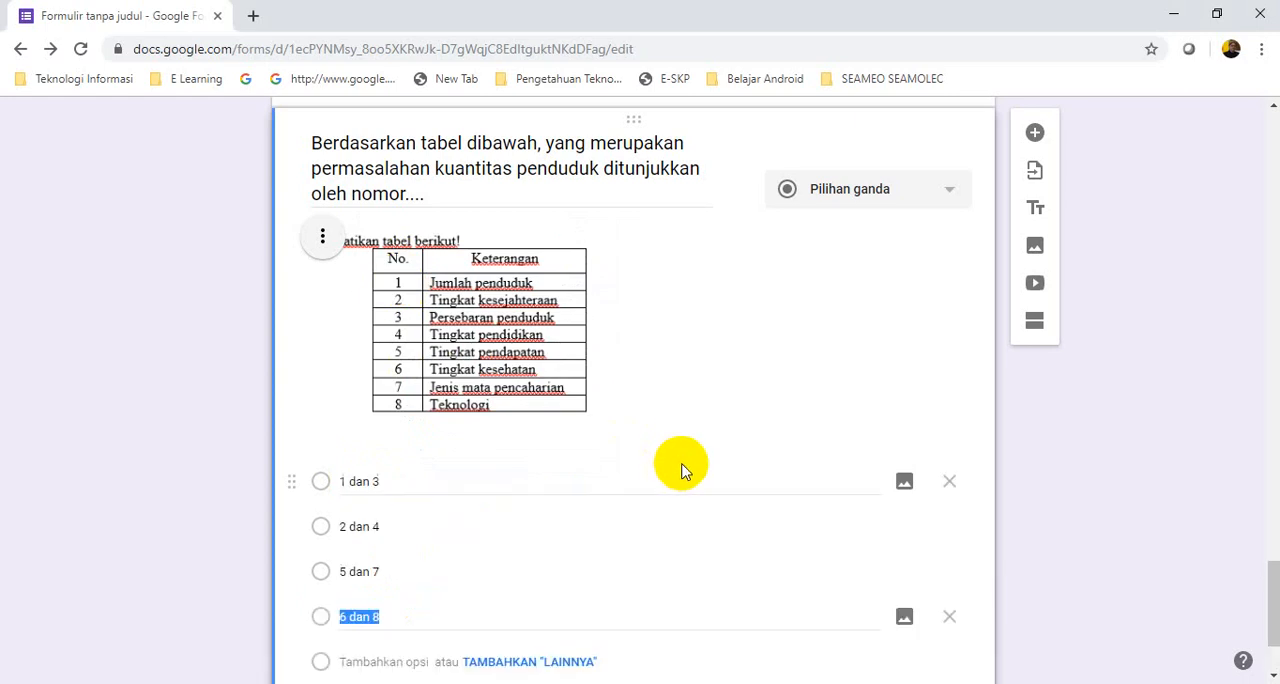
Mark "1 dan 3" as the correct answer in the table question's answer key, and switch to the Word document to check it
scroll(647, 503, down, 2)
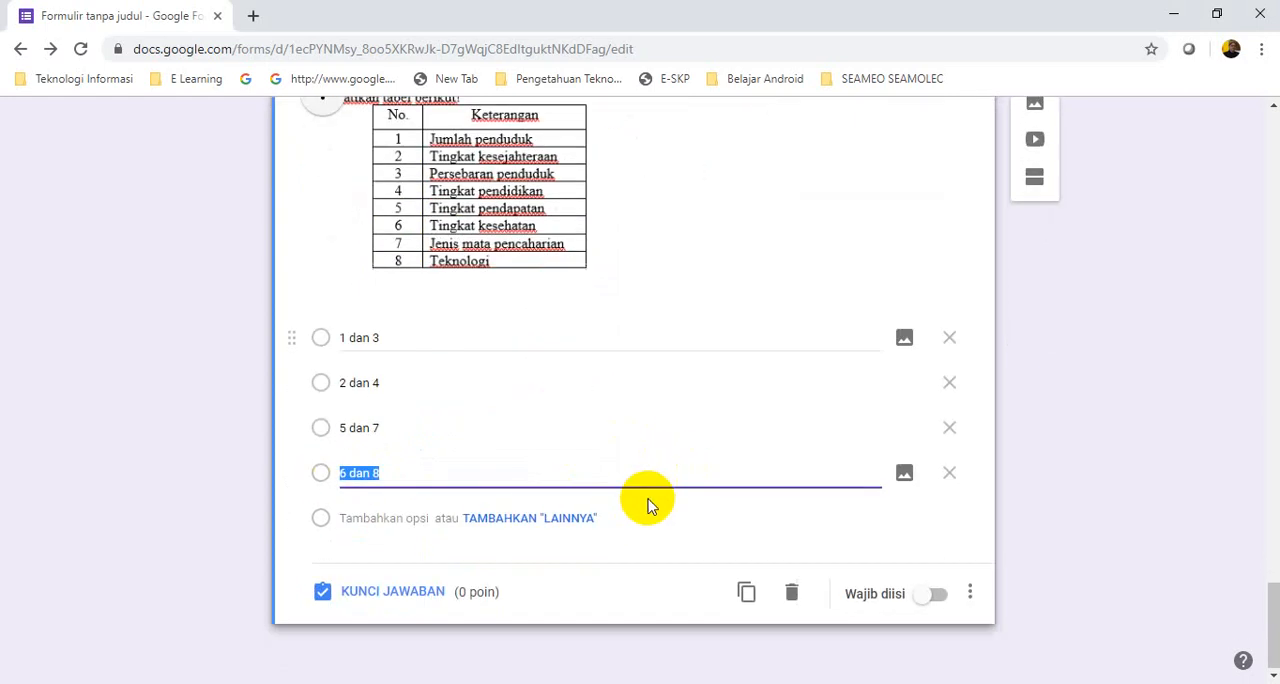
click(413, 598)
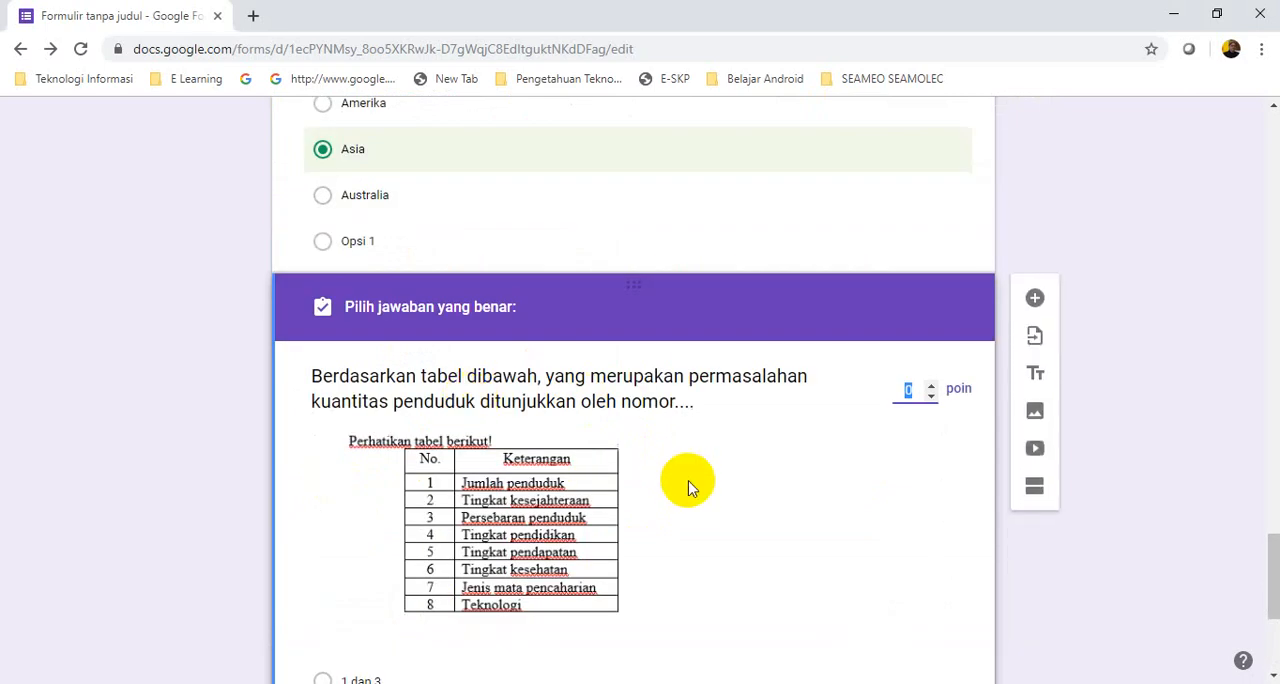
scroll(686, 486, down, 3)
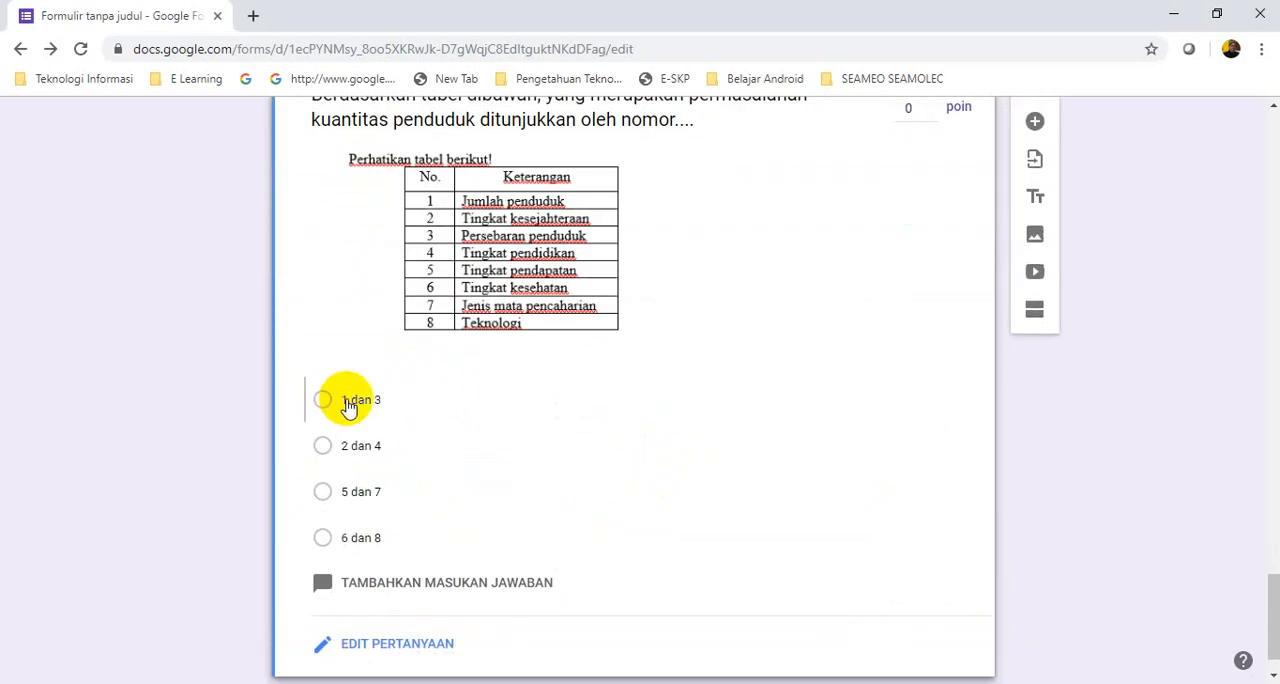
click(495, 400)
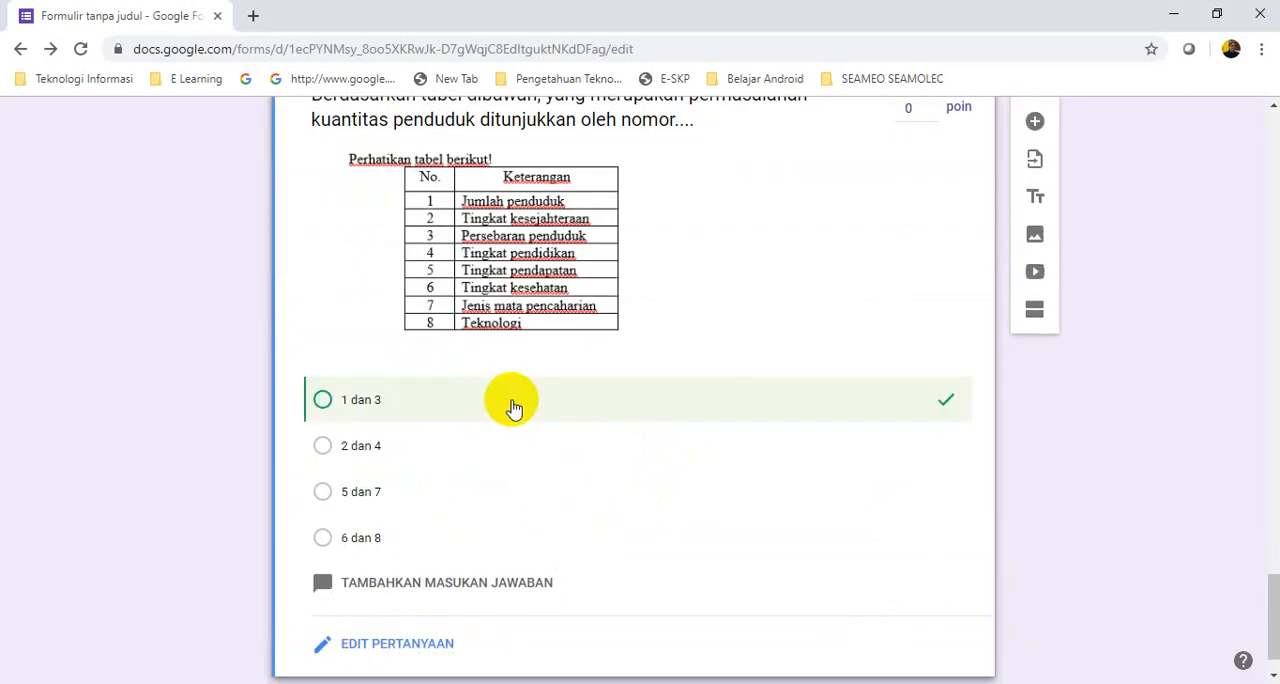
click(290, 683)
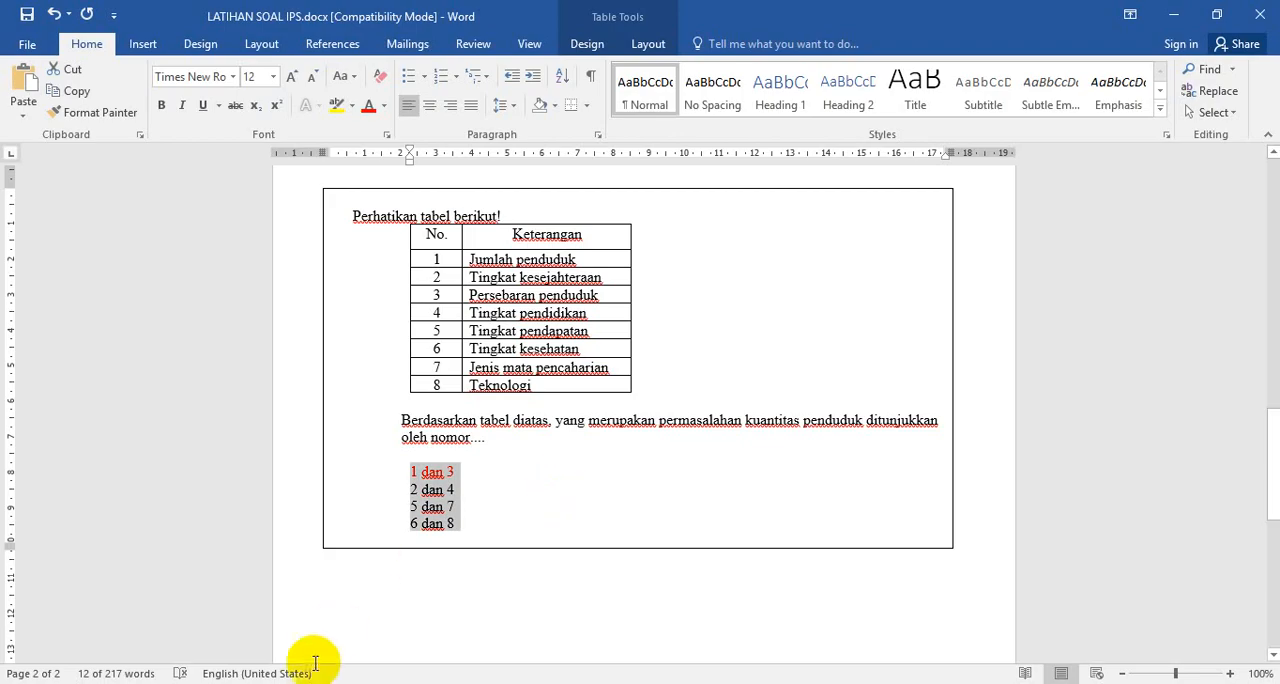
Return to the form in Chrome and set the table question's score to 25 points
click(205, 683)
click(370, 610)
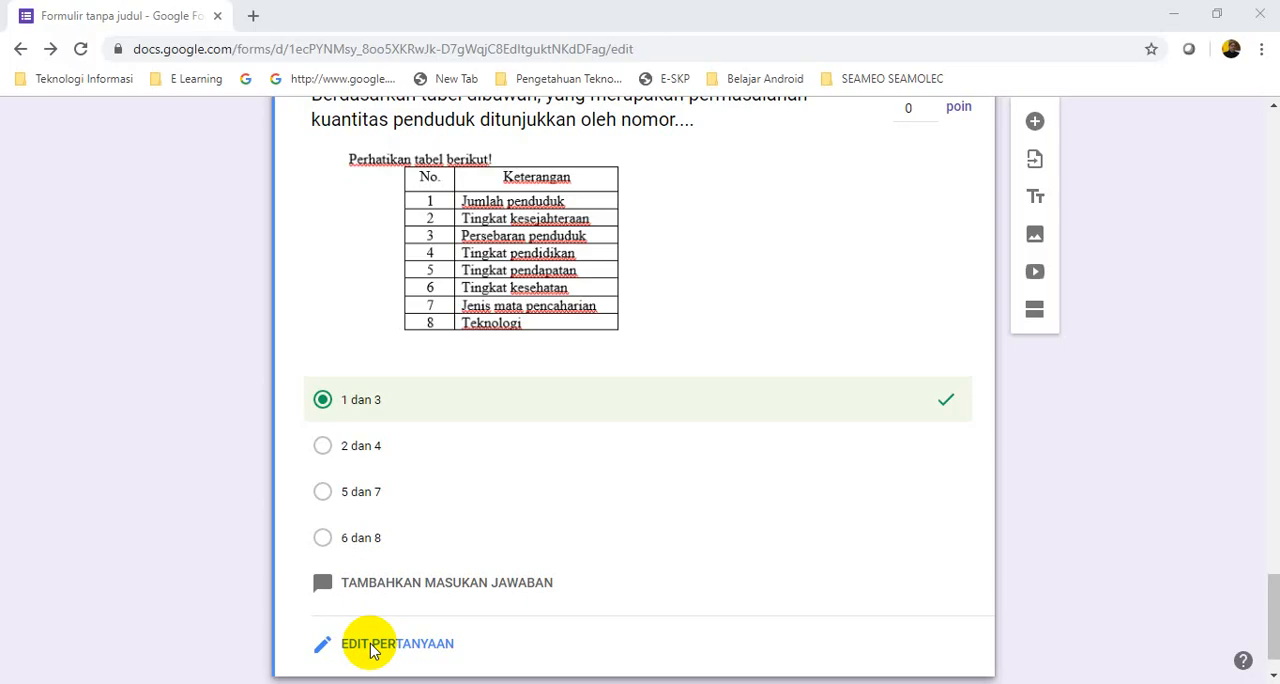
scroll(734, 486, up, 2)
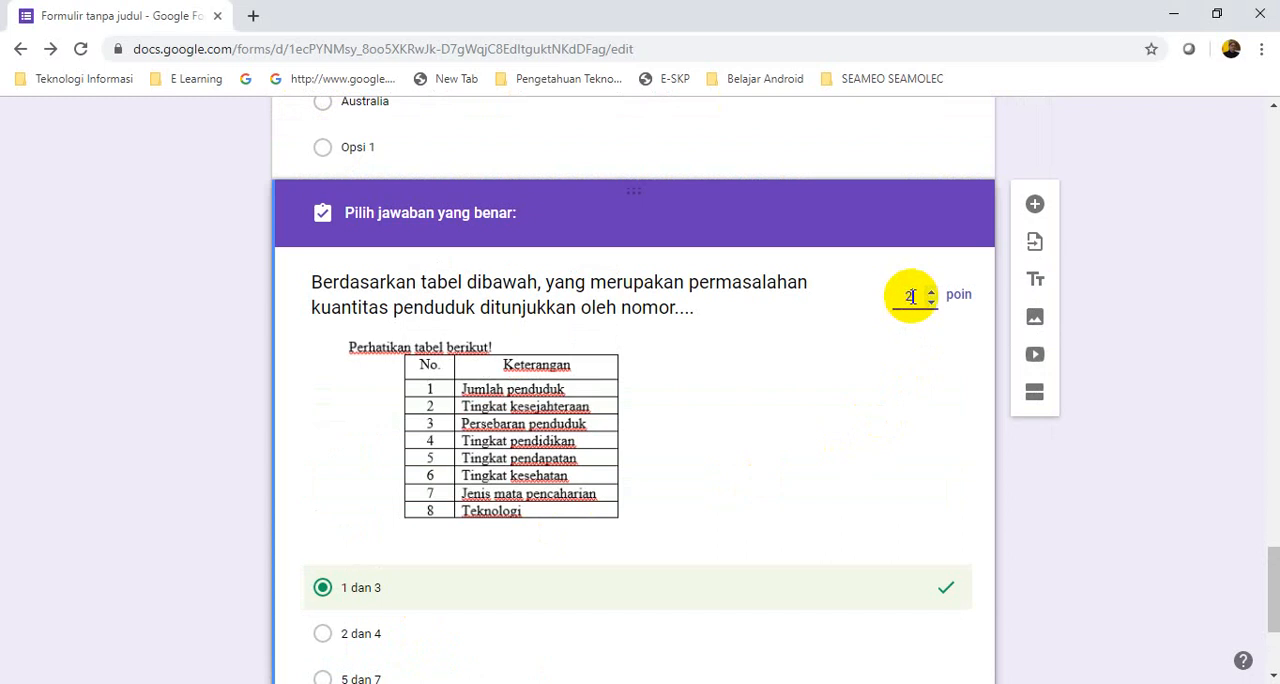
Review the points and marked answers of all questions in the form's "Naskah Soal" section
scroll(894, 318, up, 6)
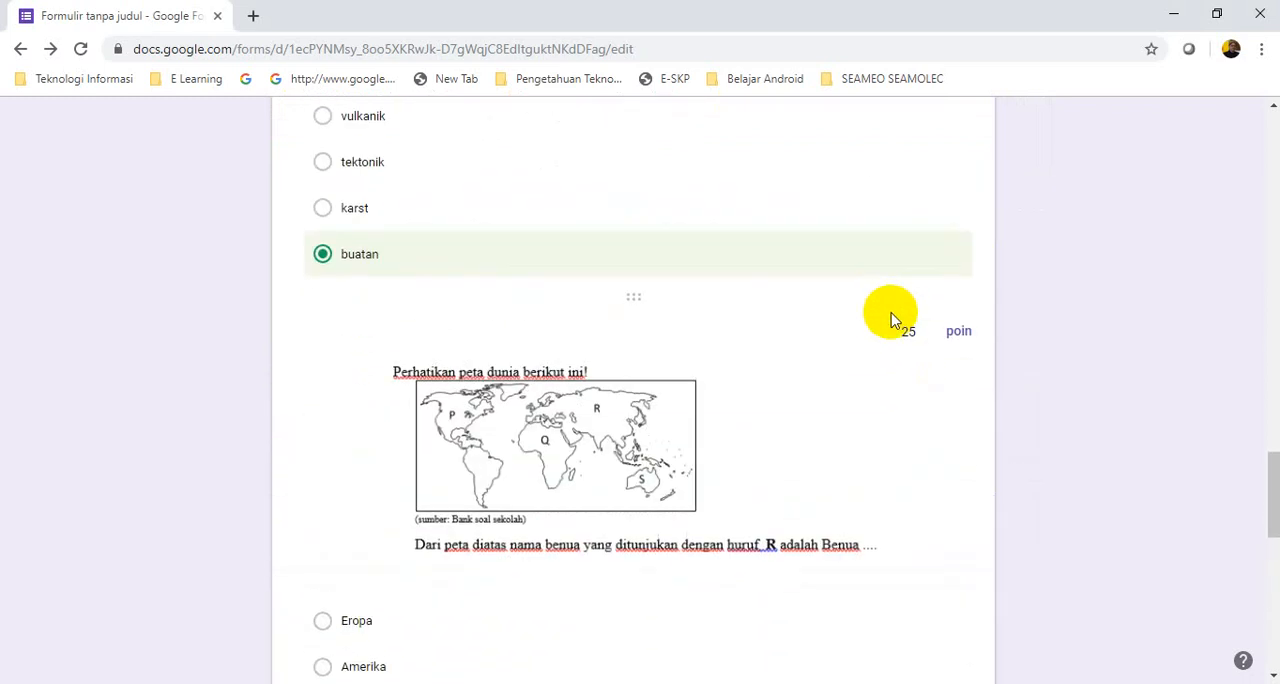
scroll(895, 313, up, 20)
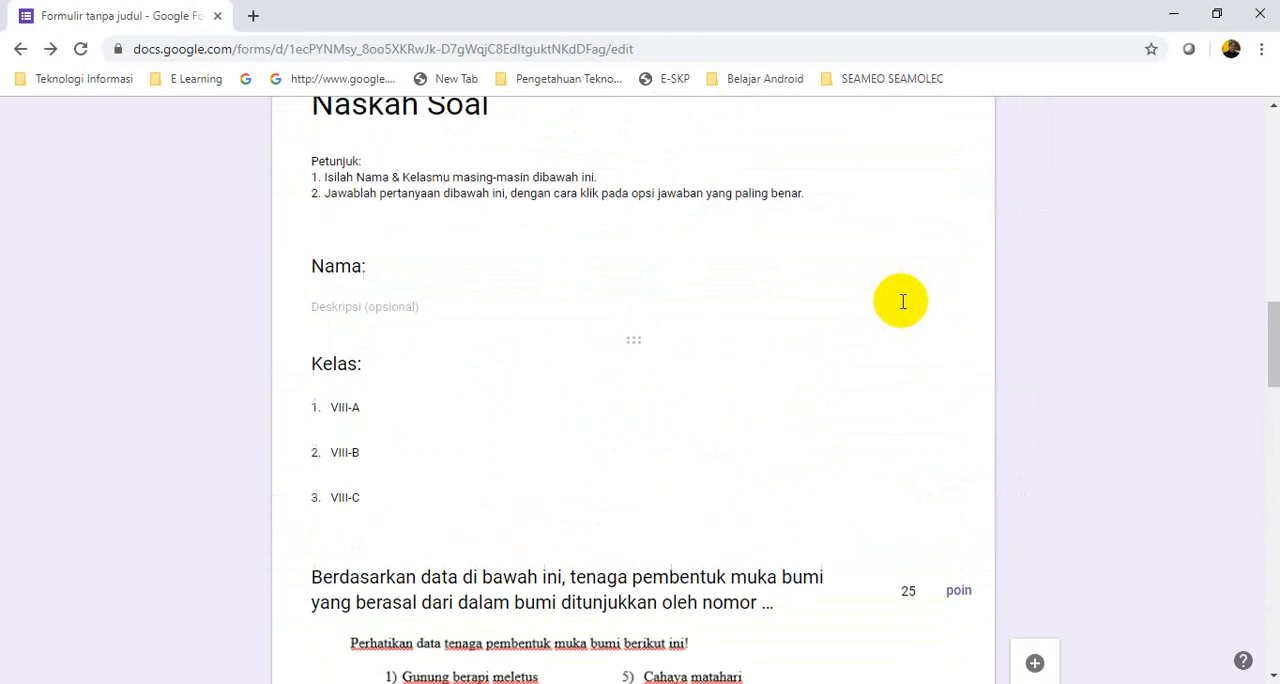
scroll(903, 305, down, 3)
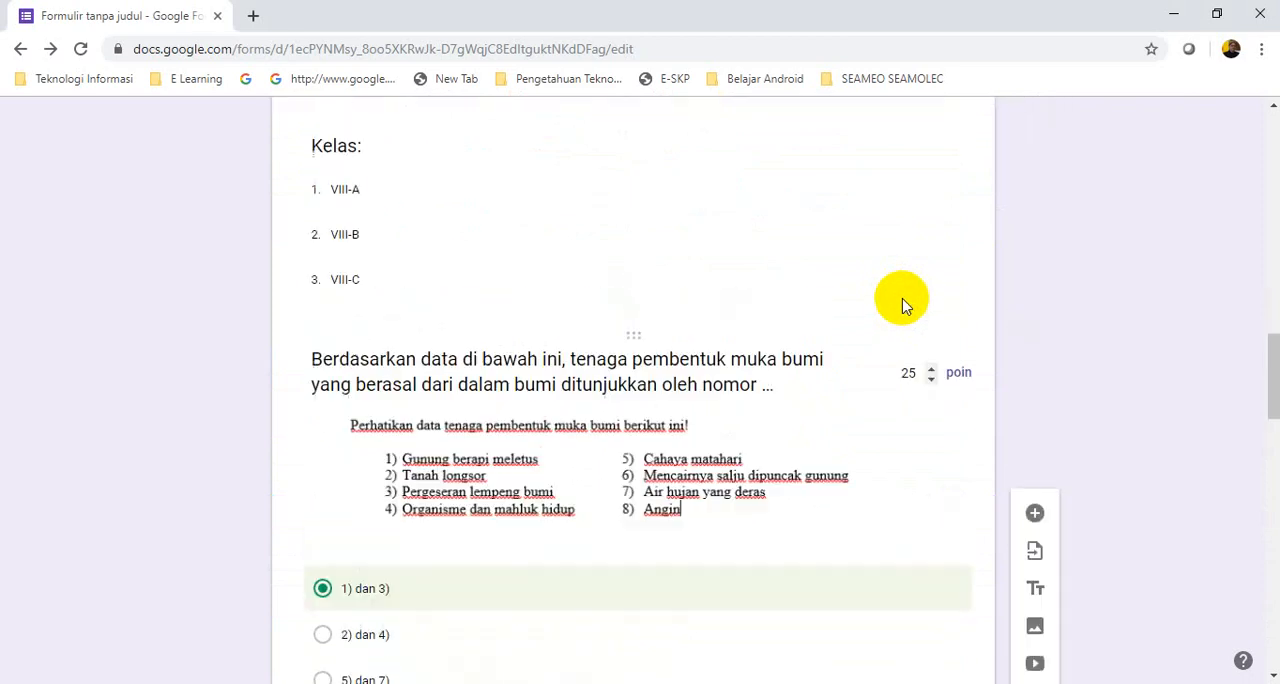
scroll(903, 305, up, 3)
scroll(903, 305, down, 7)
scroll(903, 305, up, 2)
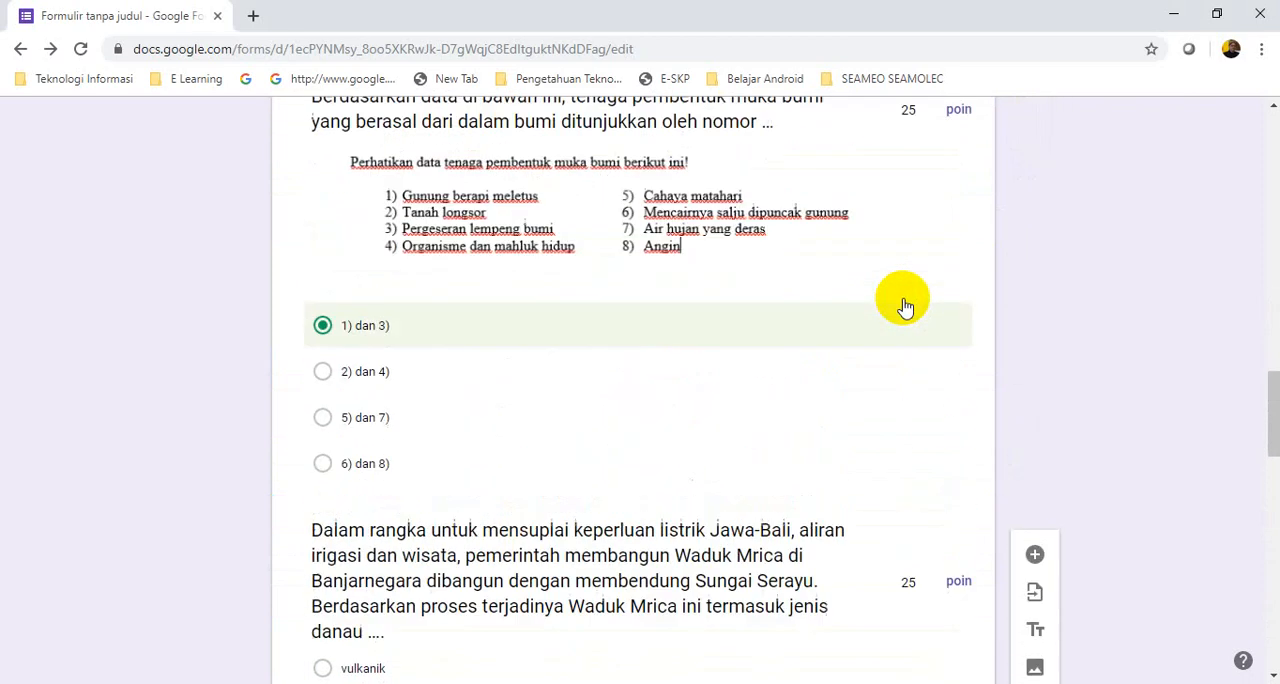
scroll(903, 305, down, 6)
scroll(903, 305, down, 10)
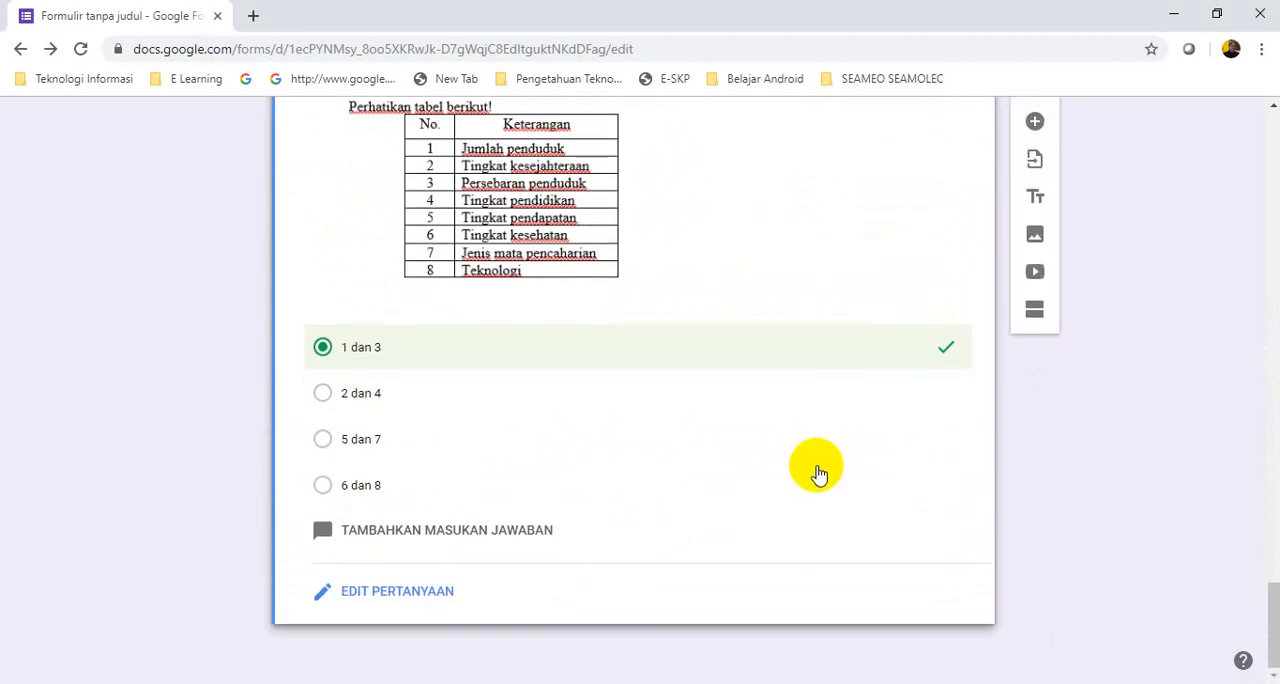
scroll(801, 487, up, 15)
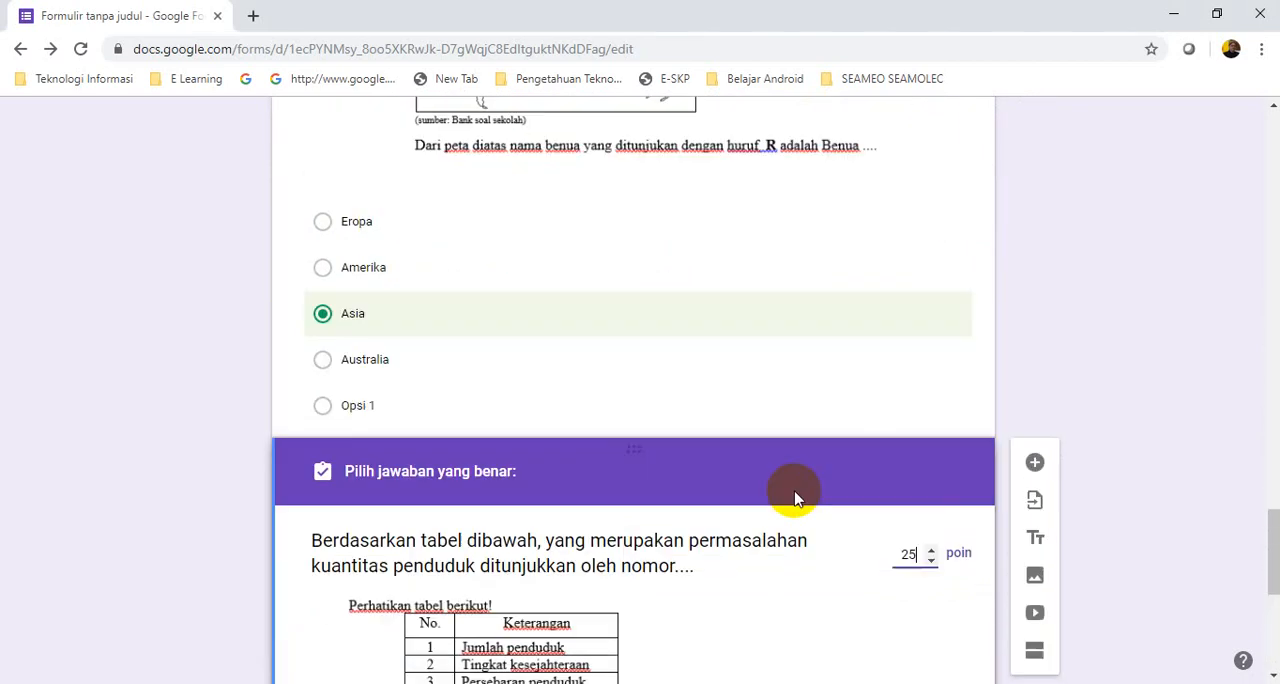
Turn off email address collection in the form's send dialog, try to send the form without a recipient, and close the dialog
scroll(801, 494, up, 15)
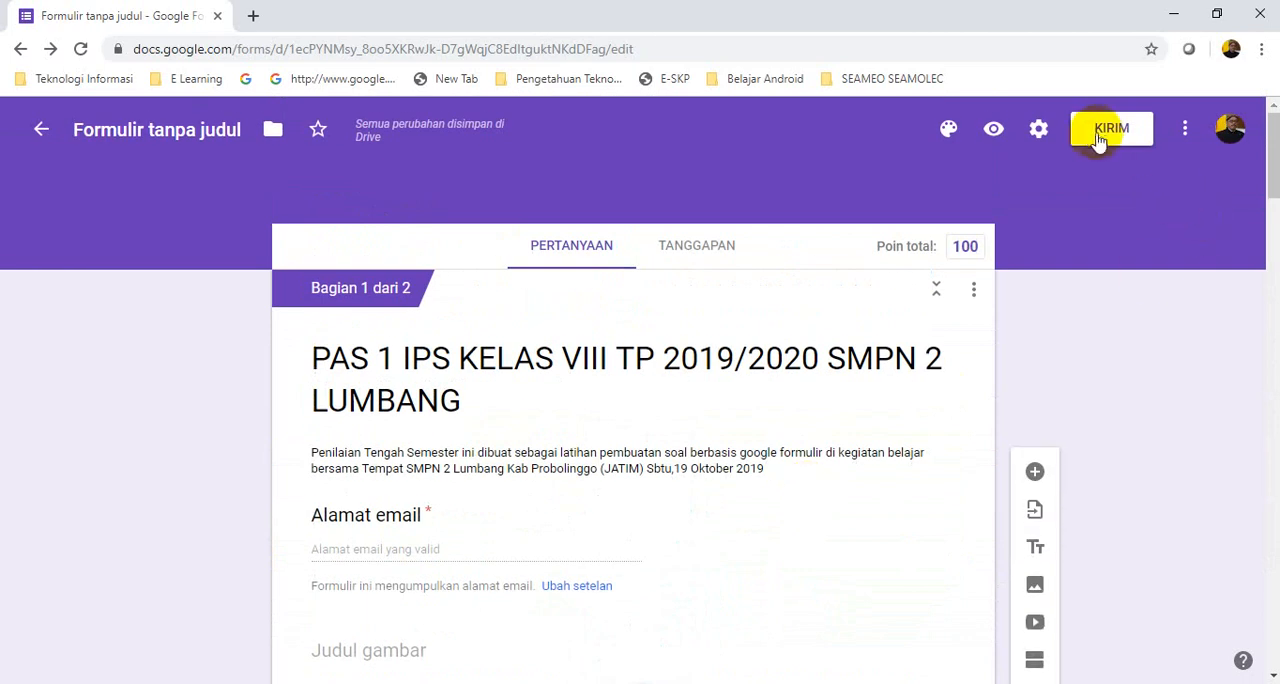
click(1103, 136)
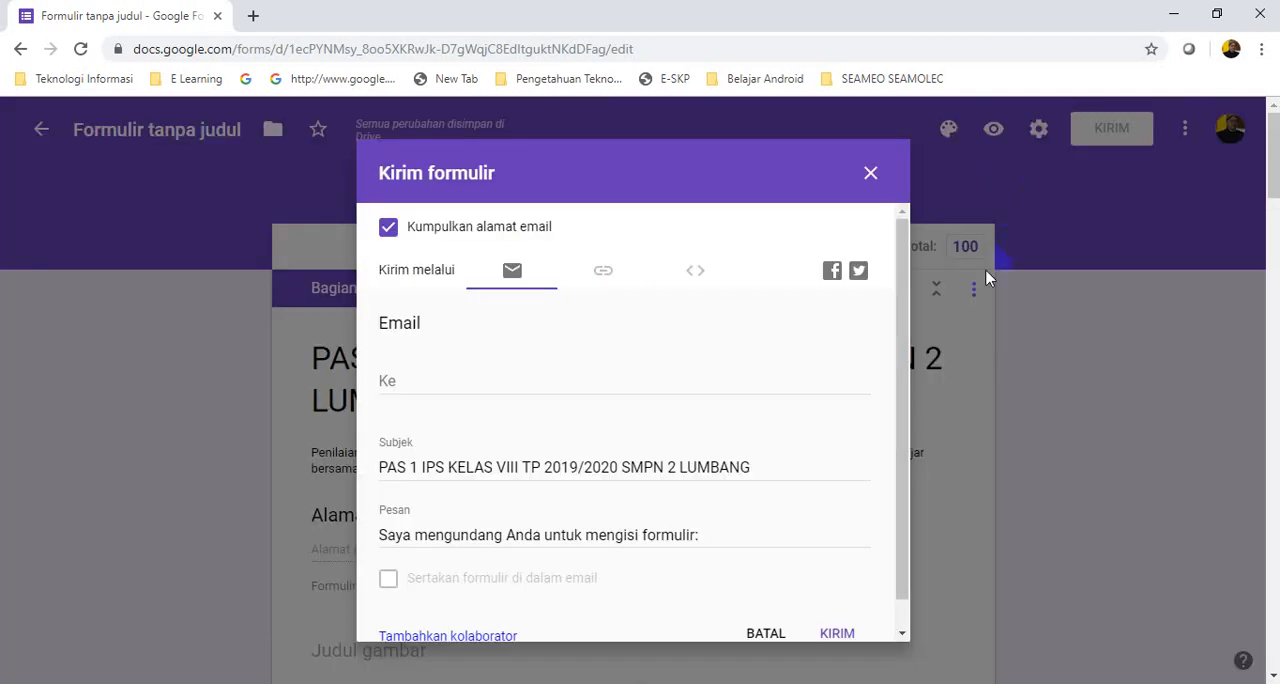
click(832, 634)
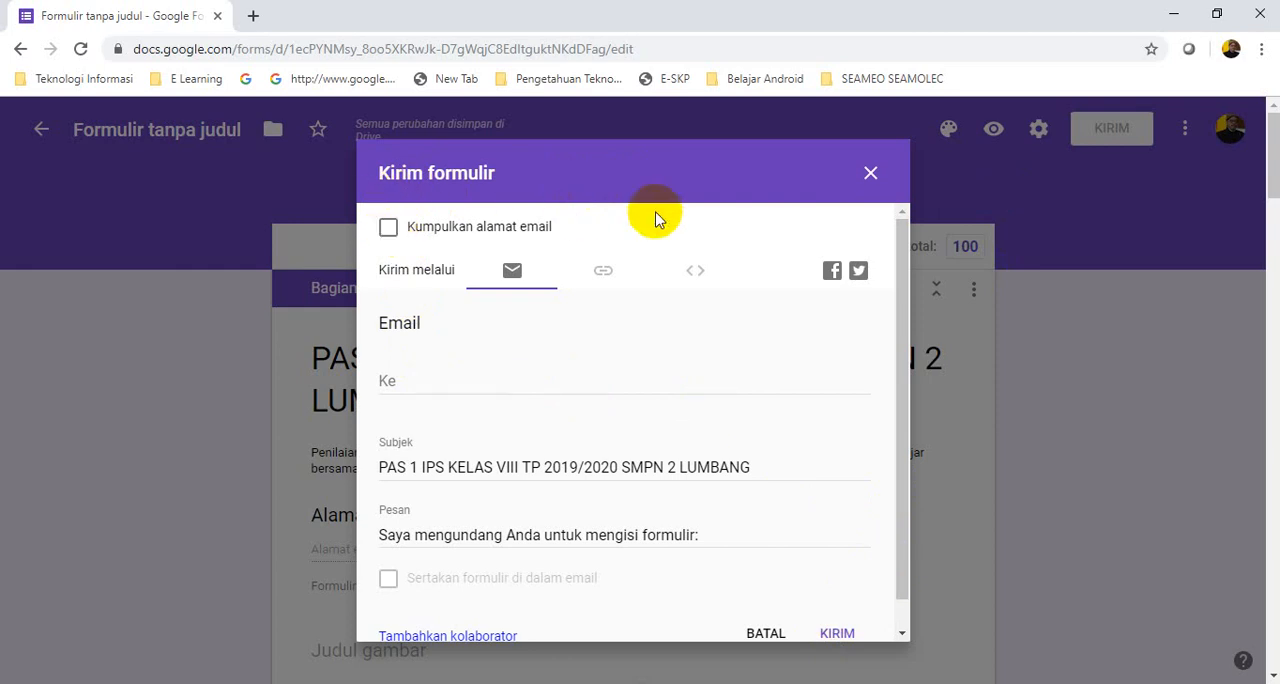
click(834, 638)
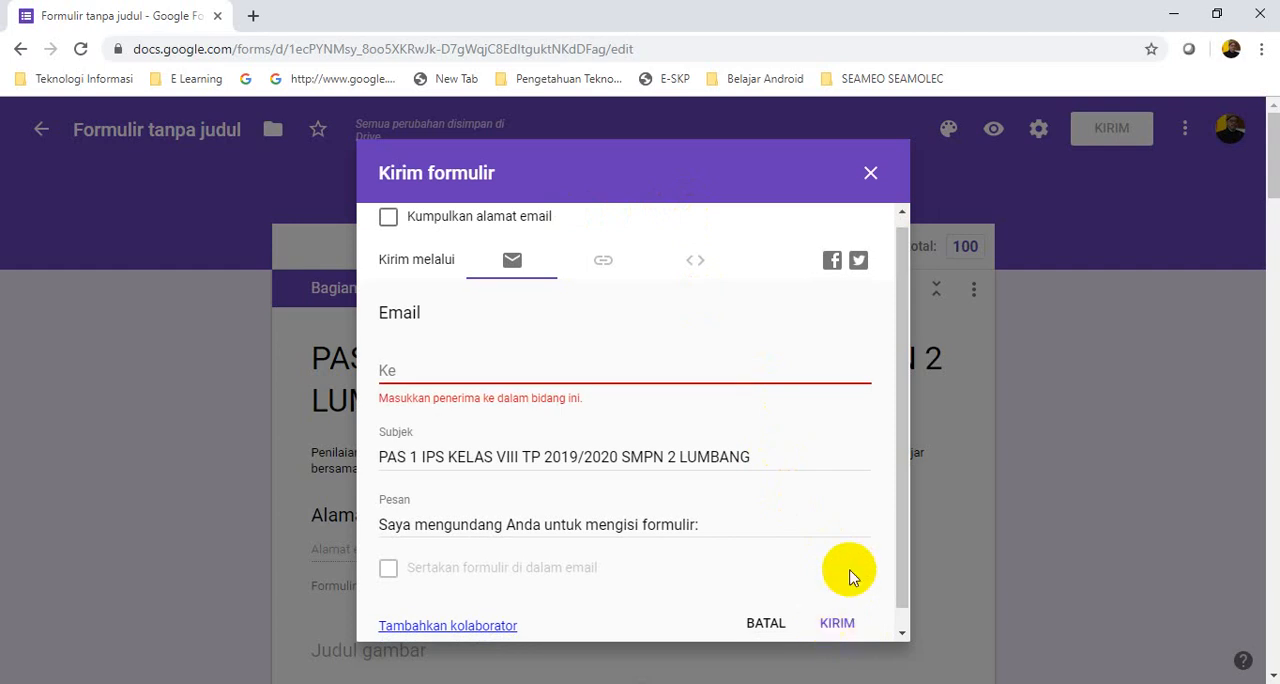
click(870, 178)
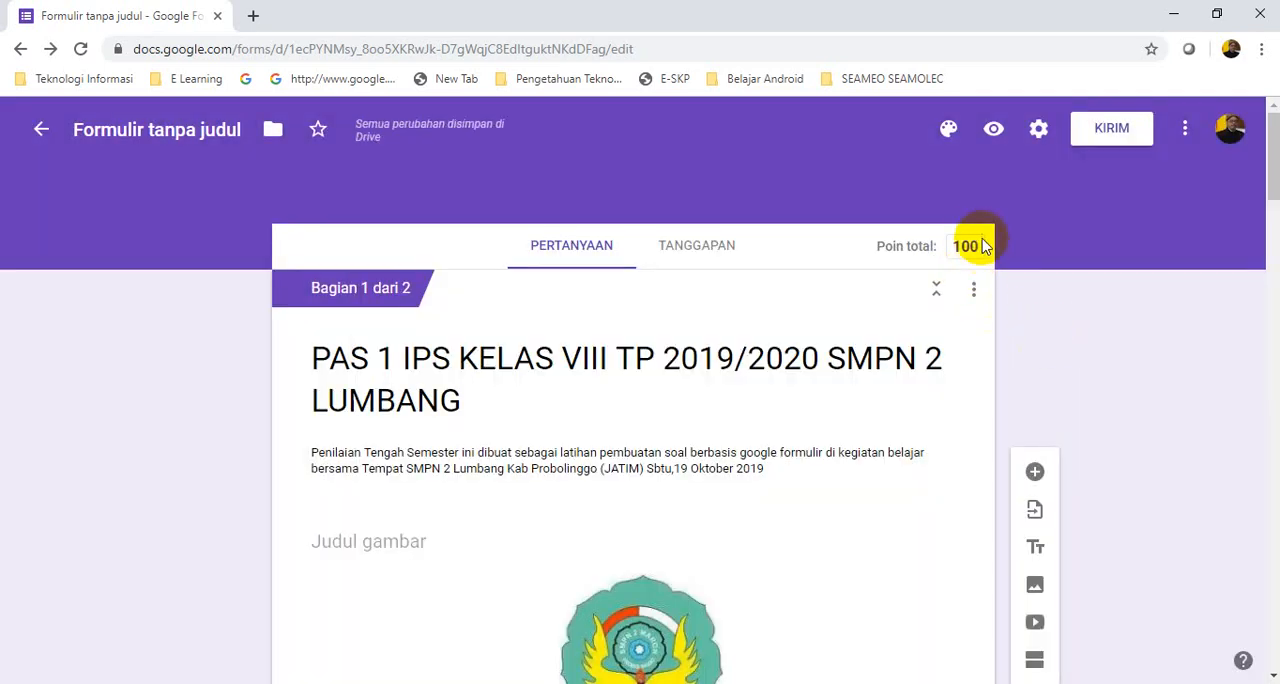
Look through the whole form from the title and logo to the table question to check its contents
scroll(737, 406, down, 5)
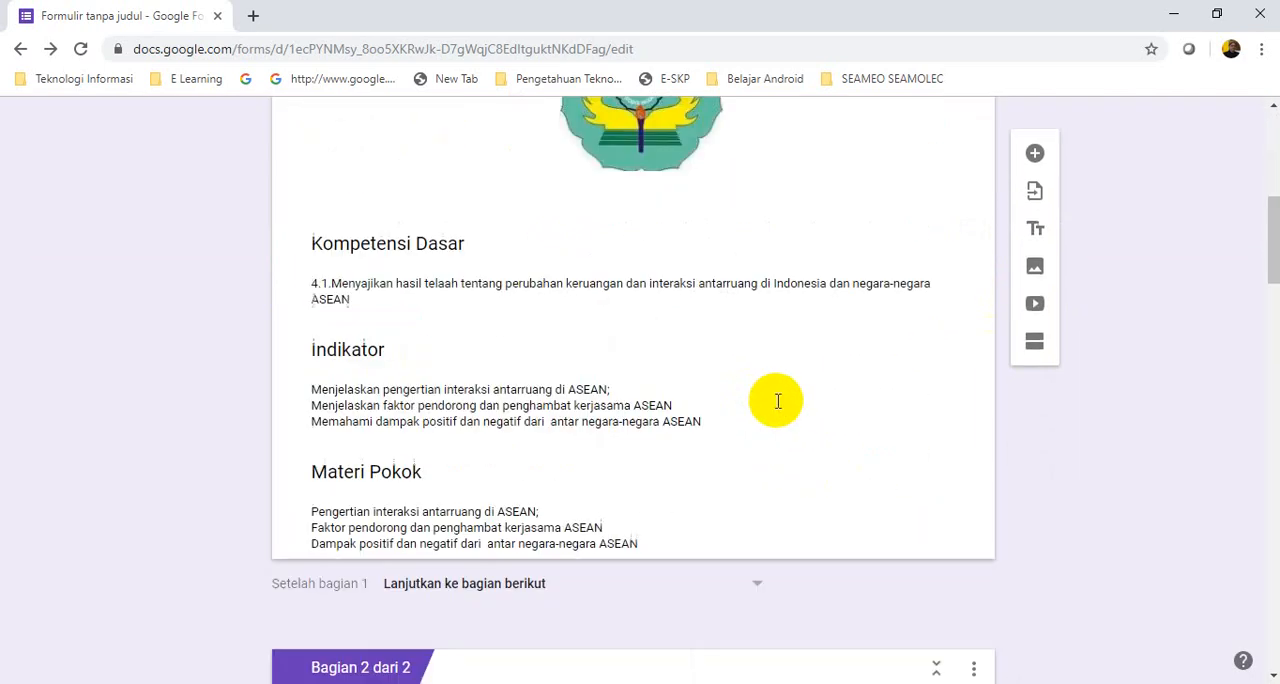
scroll(778, 401, down, 10)
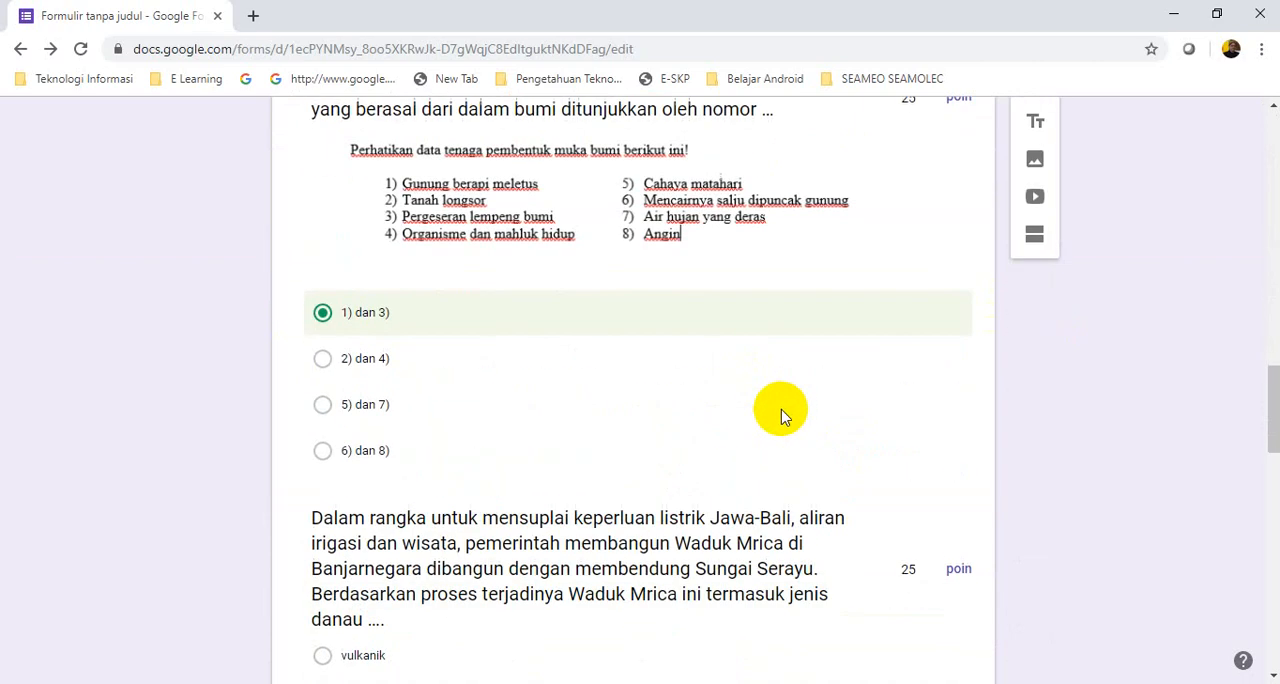
scroll(781, 414, down, 8)
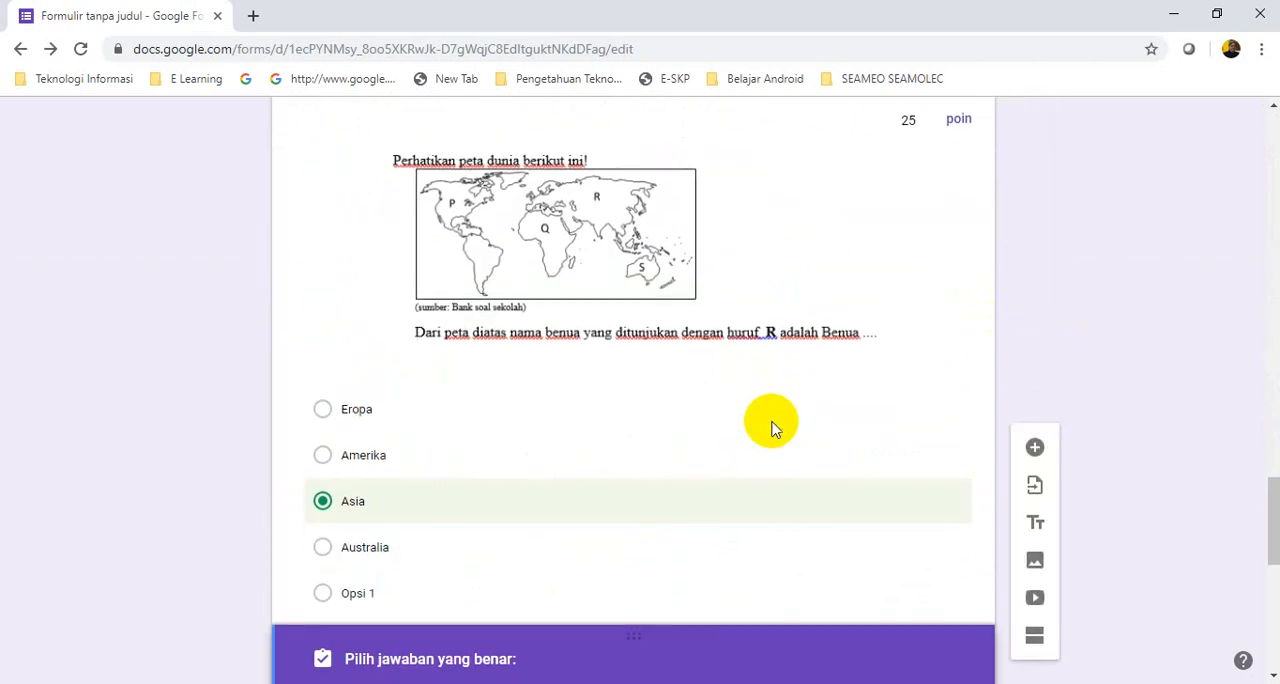
scroll(772, 428, down, 3)
scroll(772, 430, down, 3)
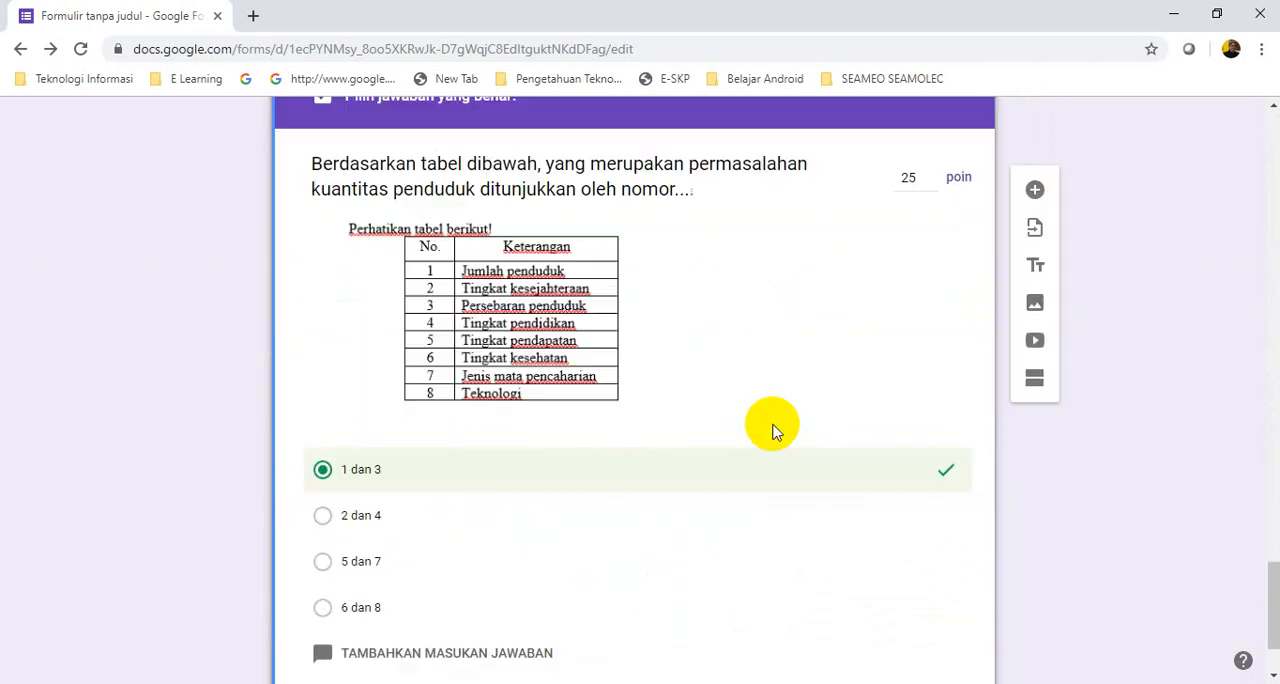
scroll(772, 430, up, 11)
scroll(772, 432, up, 20)
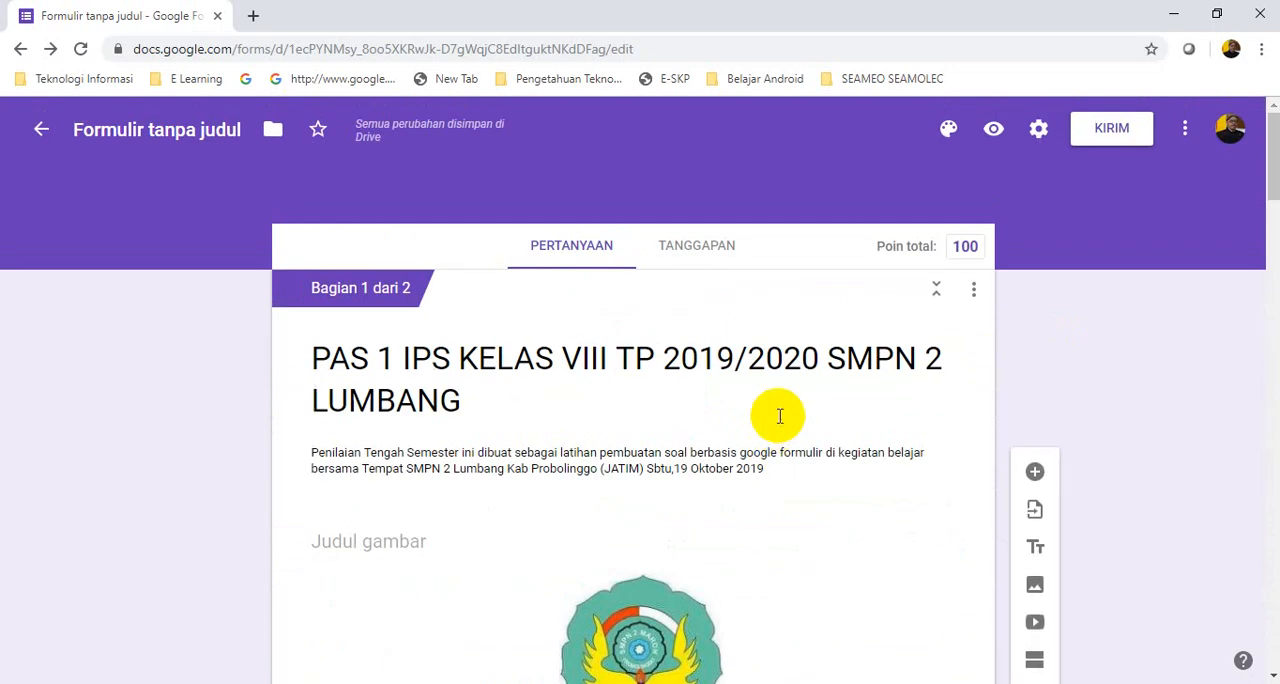
scroll(779, 417, down, 10)
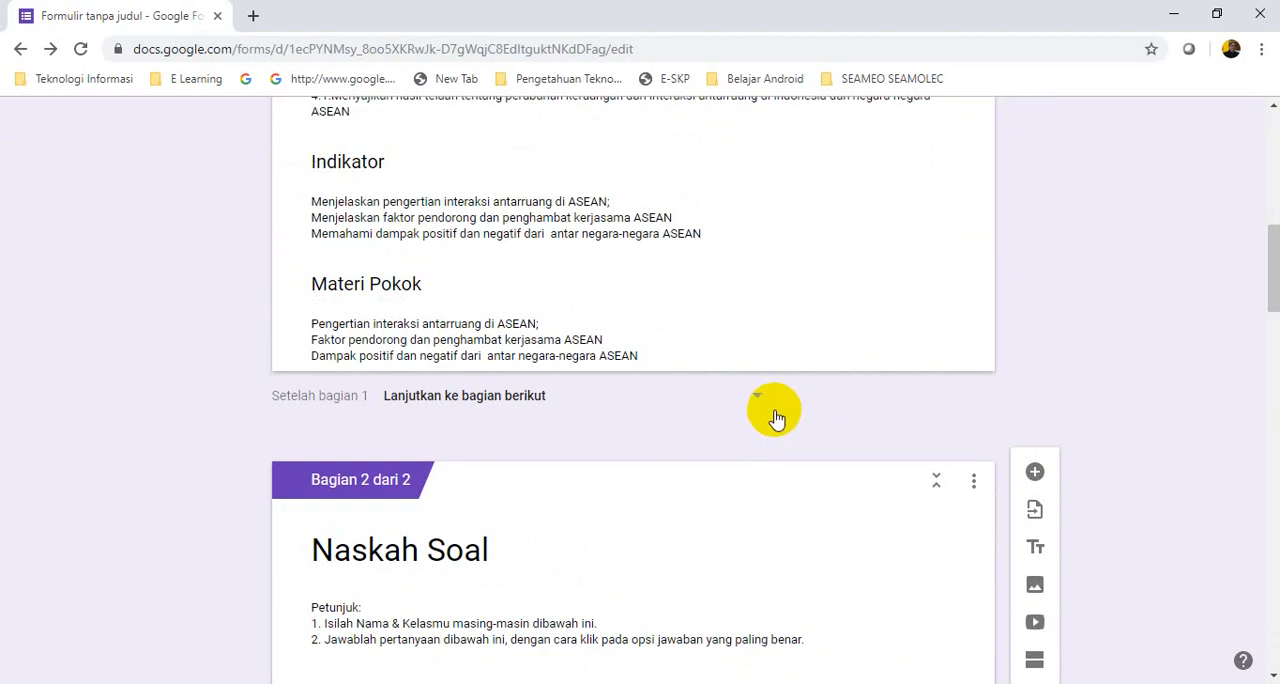
scroll(609, 134, up, 4)
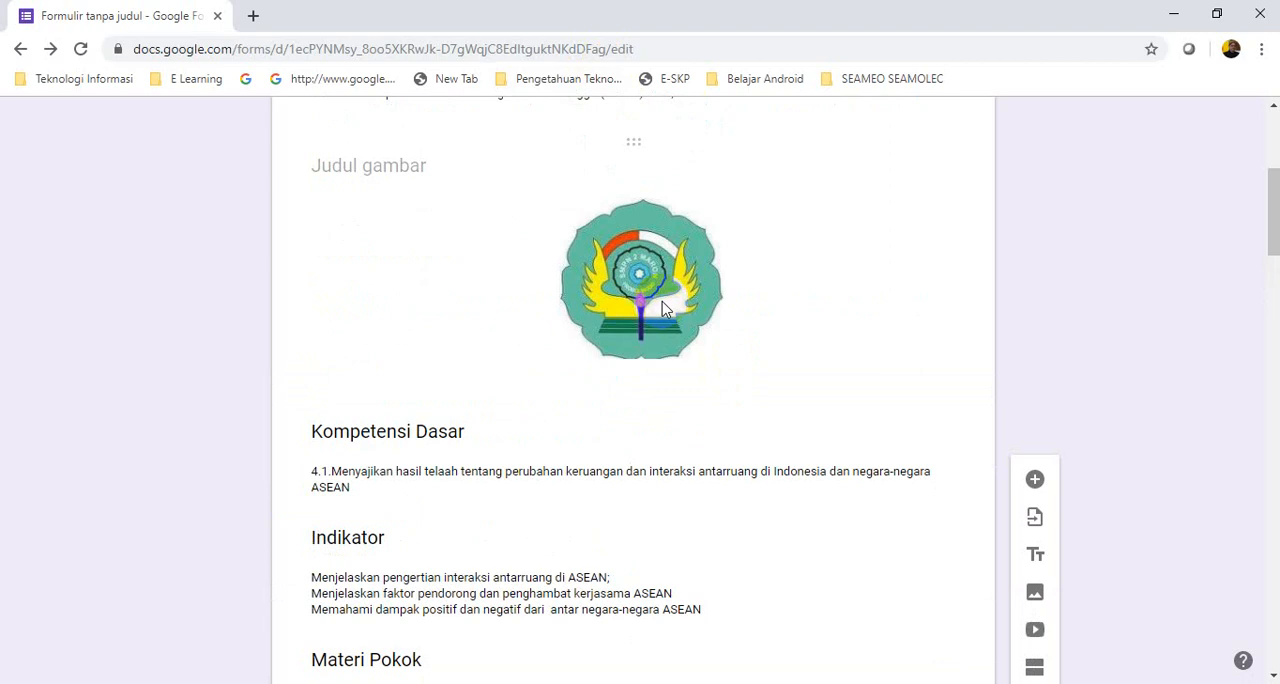
Open the form's preview and look through its first page from the title to "Materi Pokok"
scroll(667, 305, up, 4)
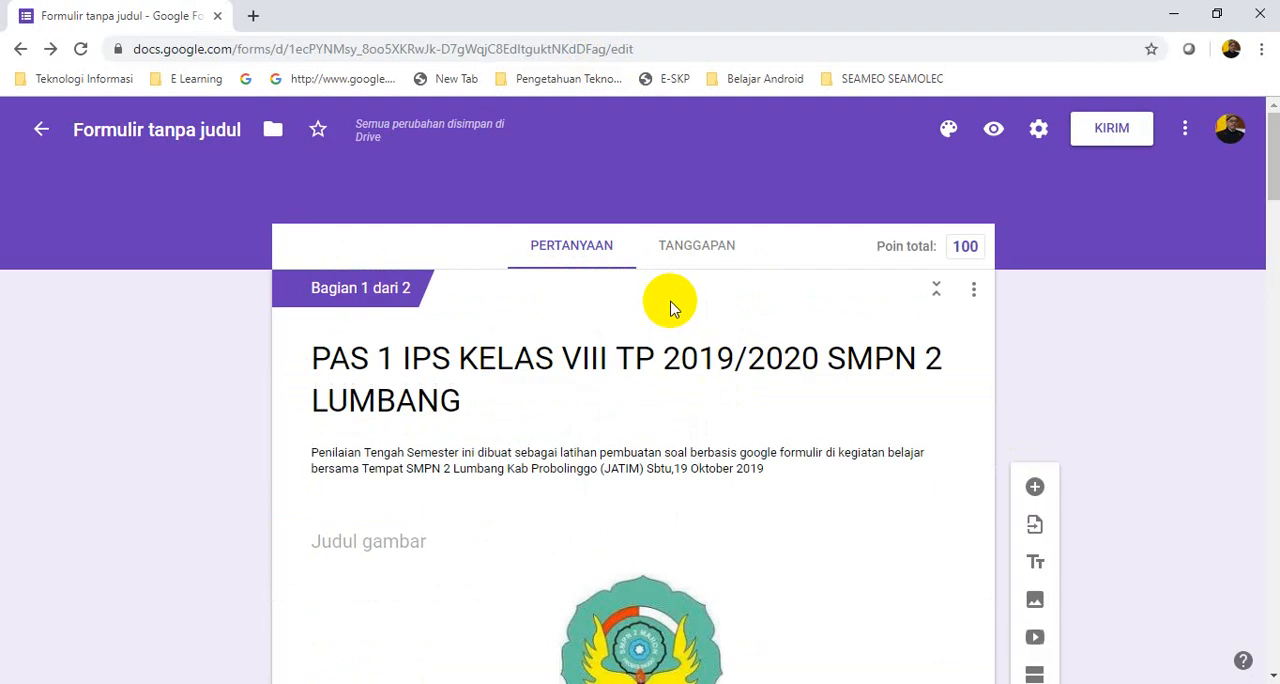
right_click(996, 135)
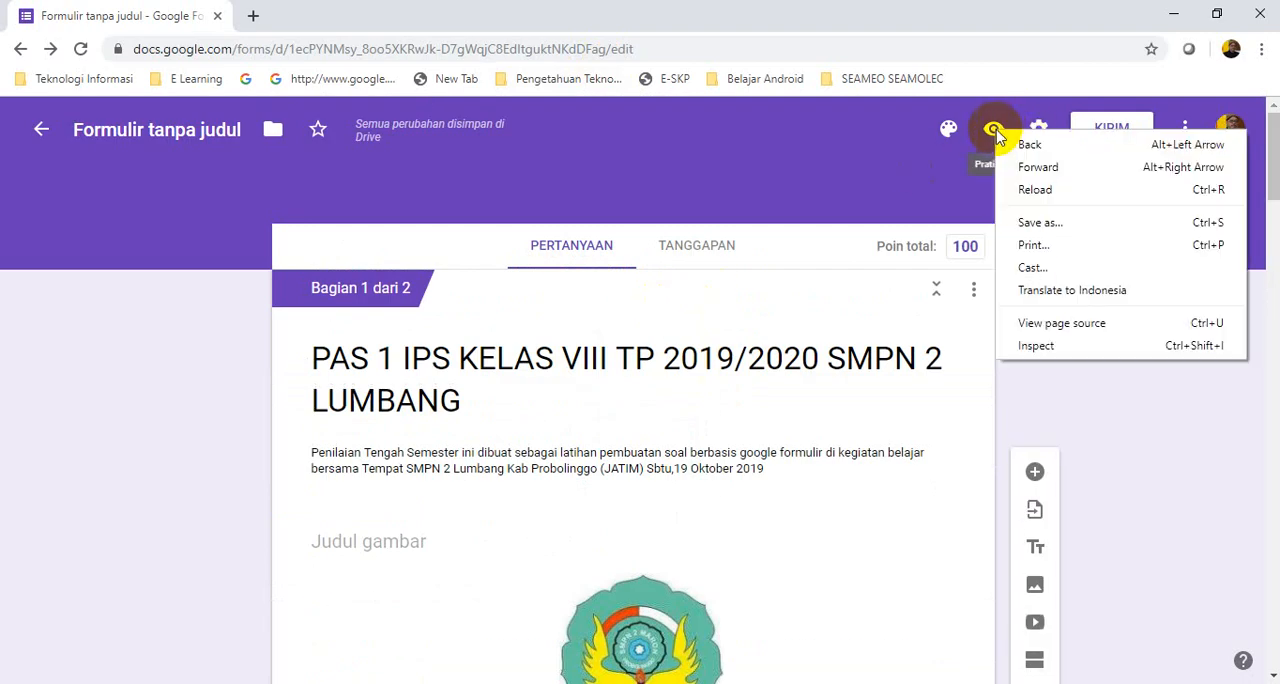
click(994, 132)
click(994, 132)
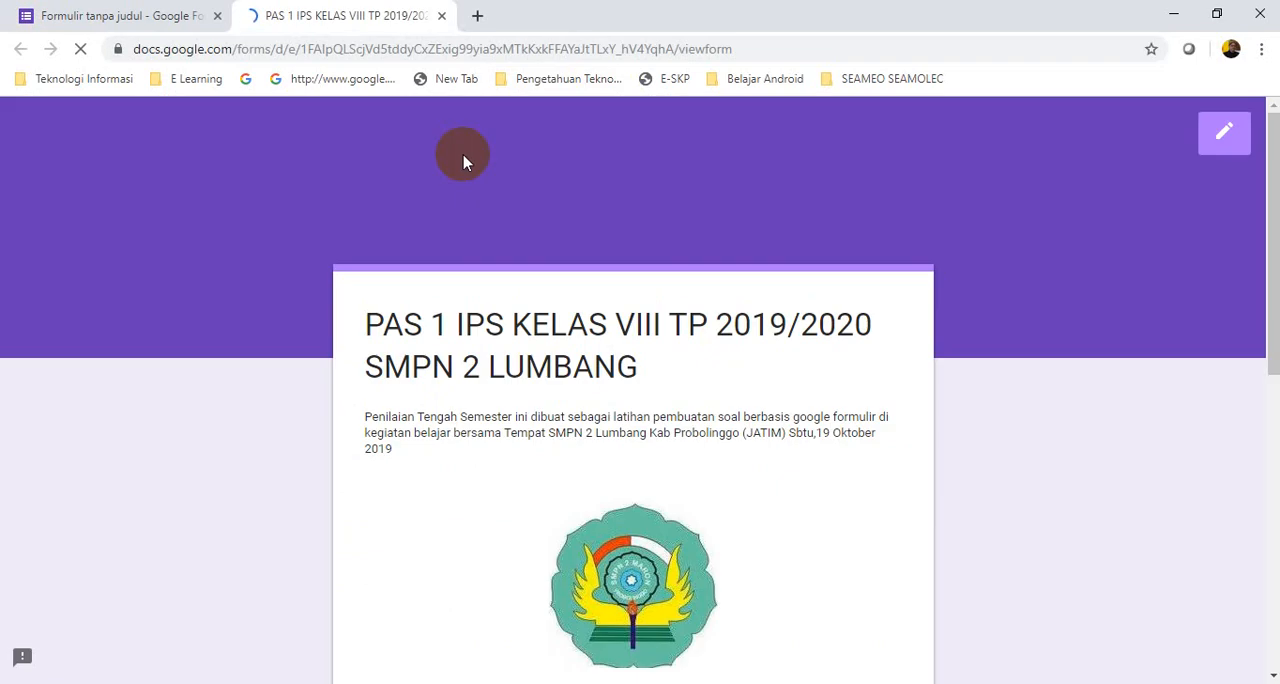
scroll(708, 448, down, 7)
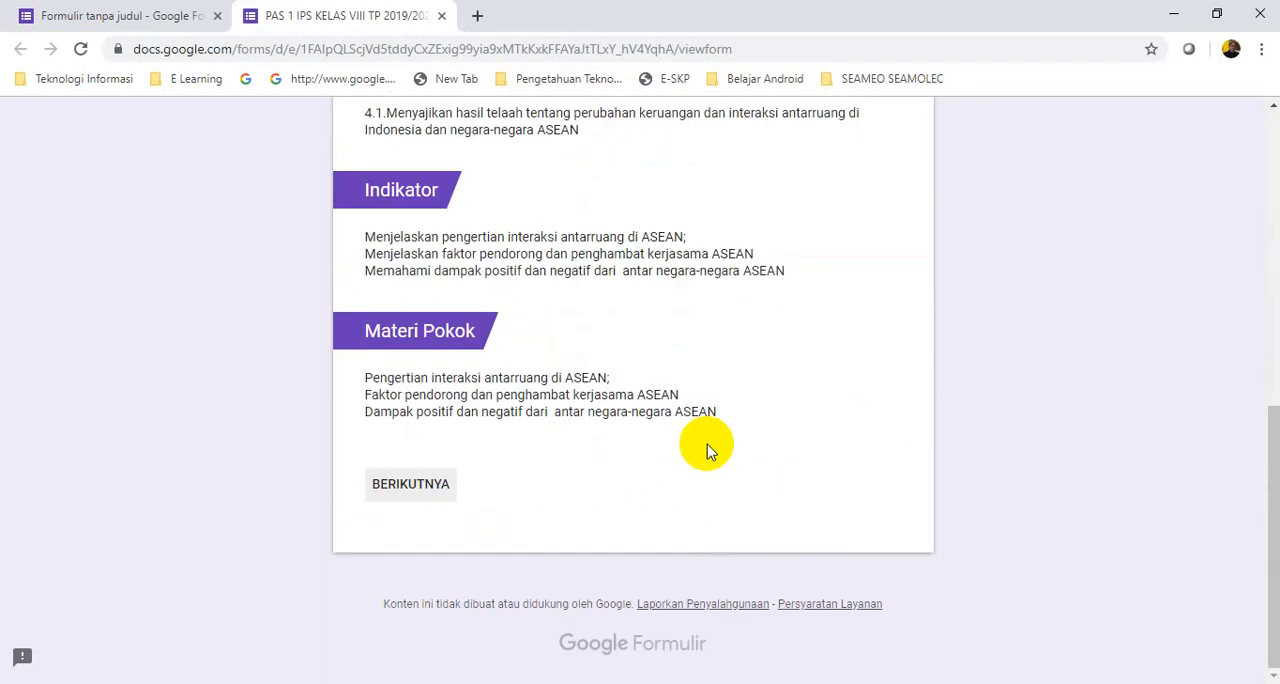
scroll(704, 450, up, 6)
scroll(704, 450, down, 3)
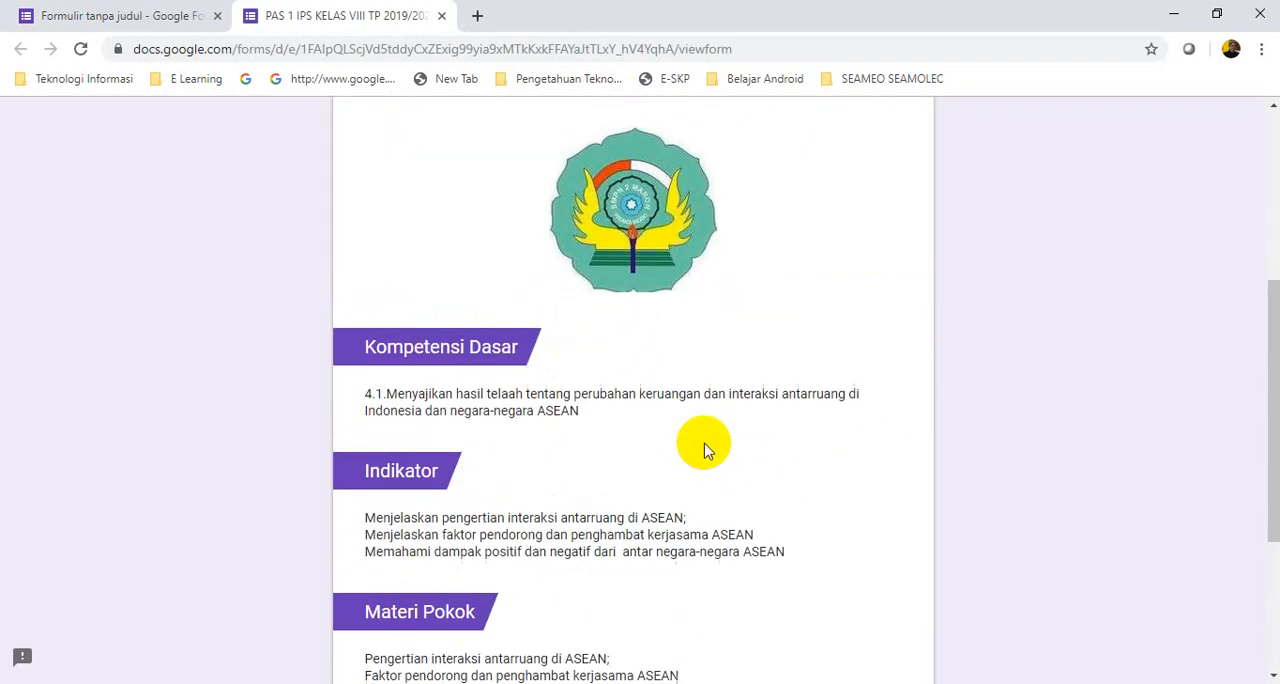
scroll(704, 450, up, 3)
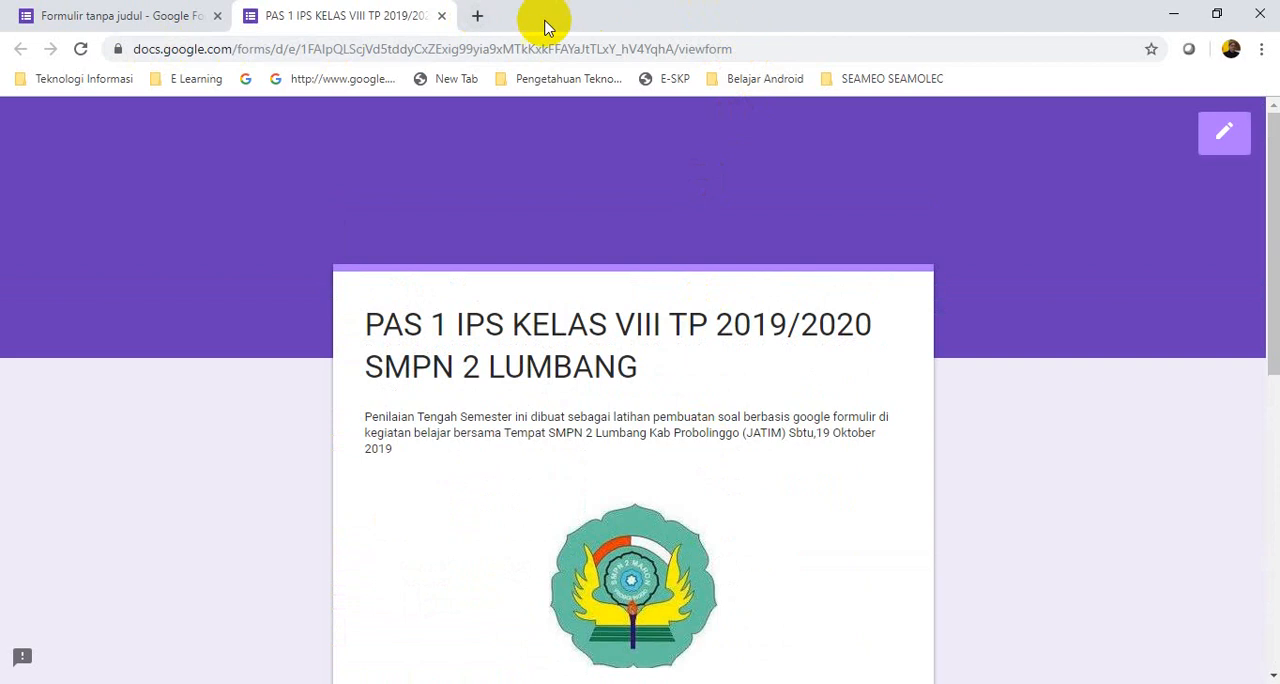
Open the URL shortener site gg.gg in a new browser tab
click(478, 17)
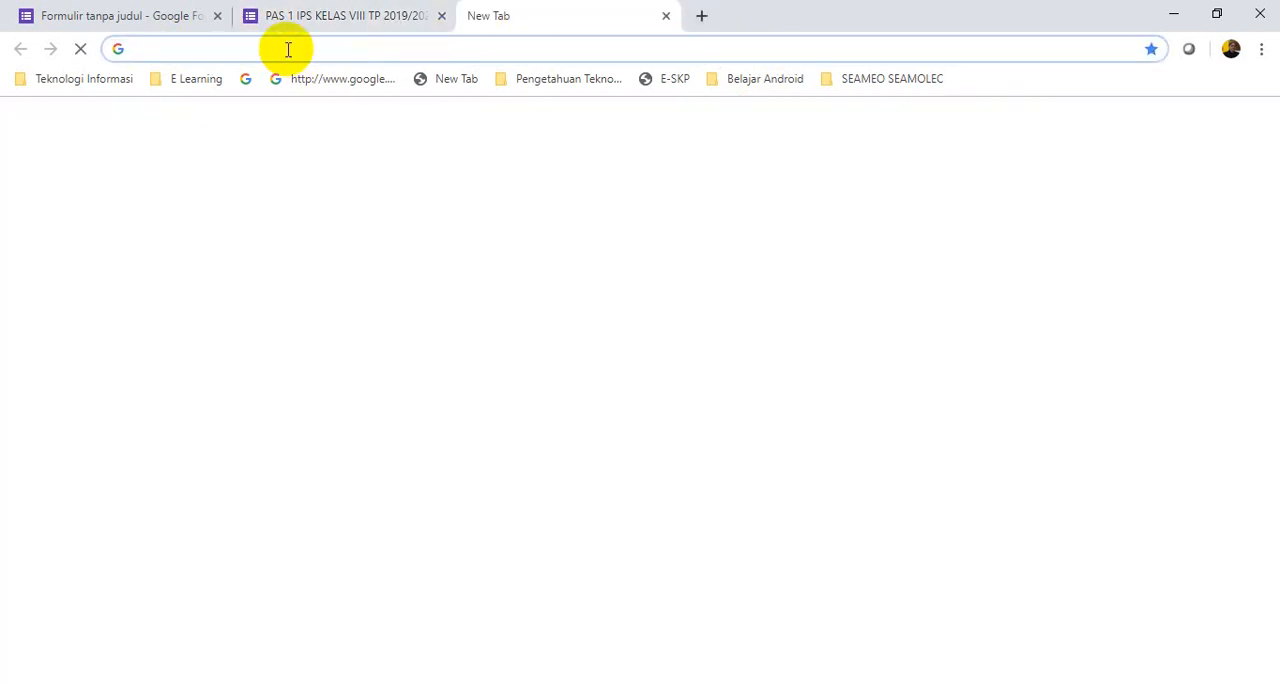
text(g)
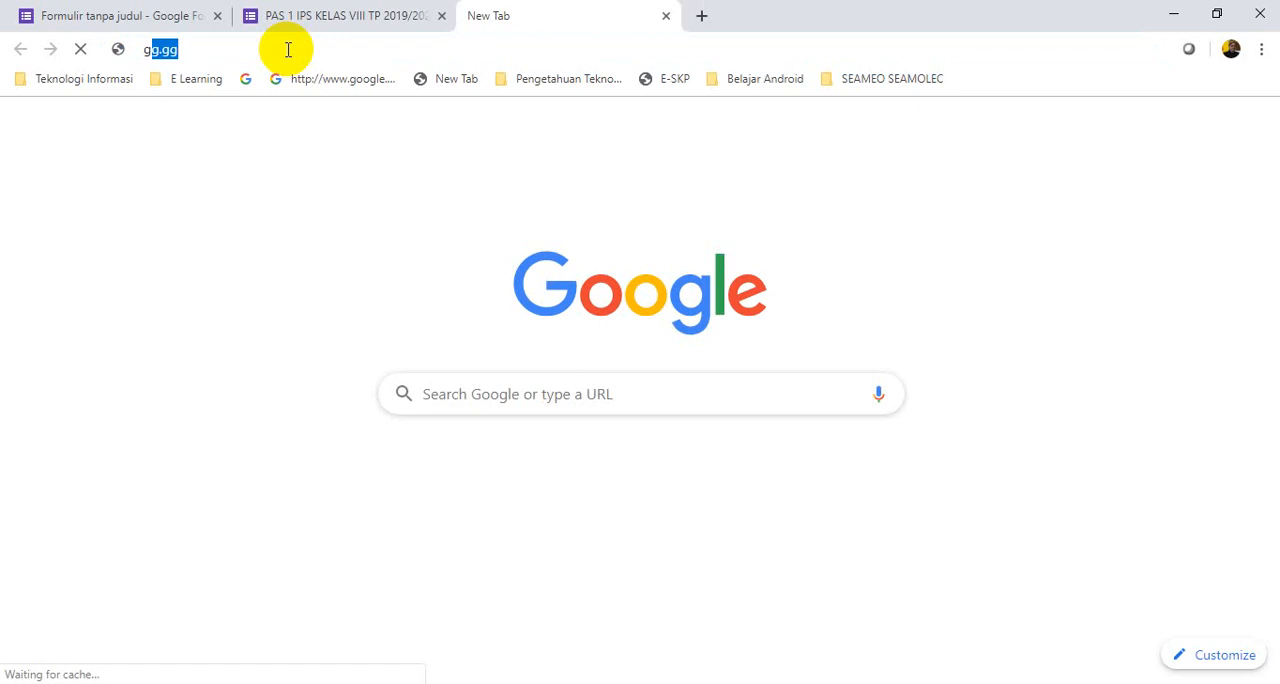
text(g.)
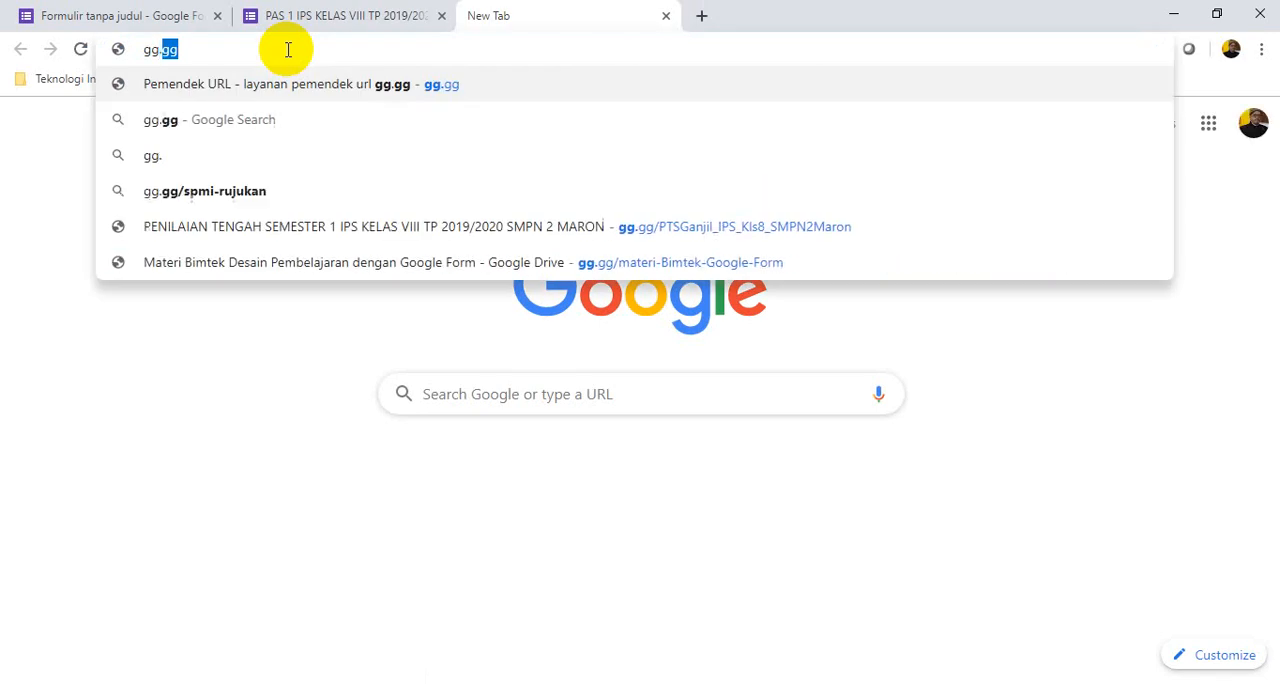
text(gg)
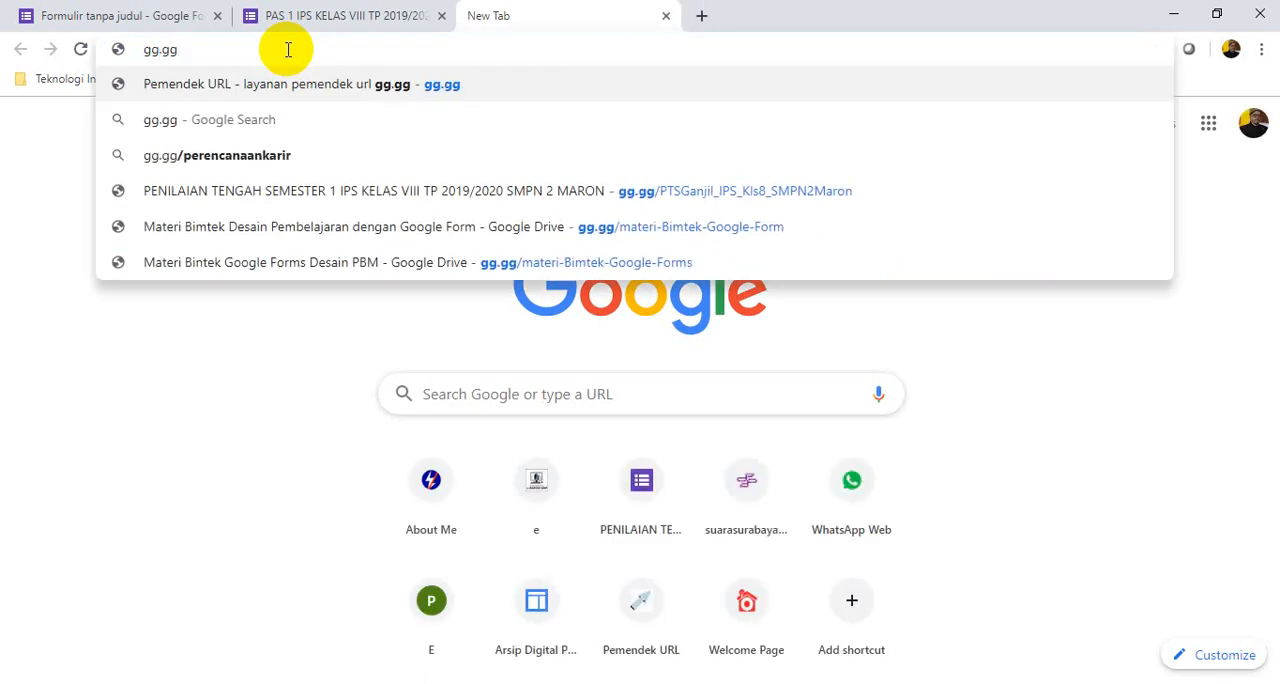
key(Return)
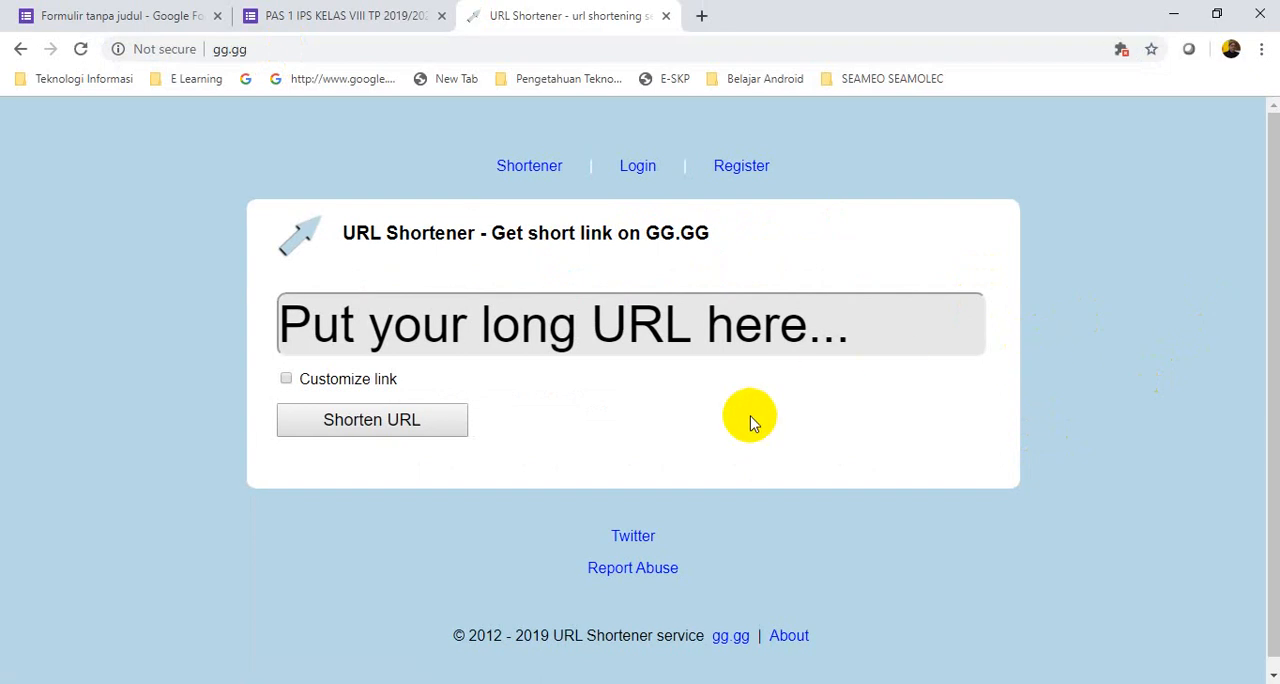
Return to the form editor from gg.gg and close its browser tab, leaving the form preview and the shortener open
click(845, 330)
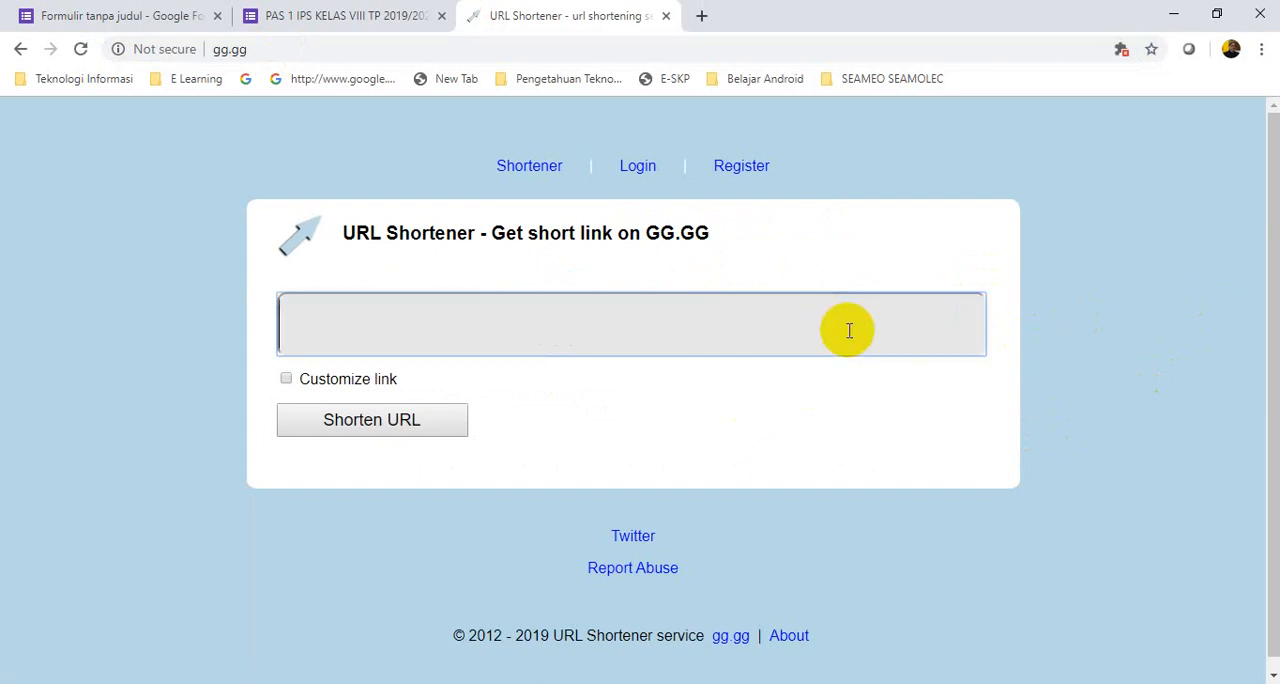
click(292, 316)
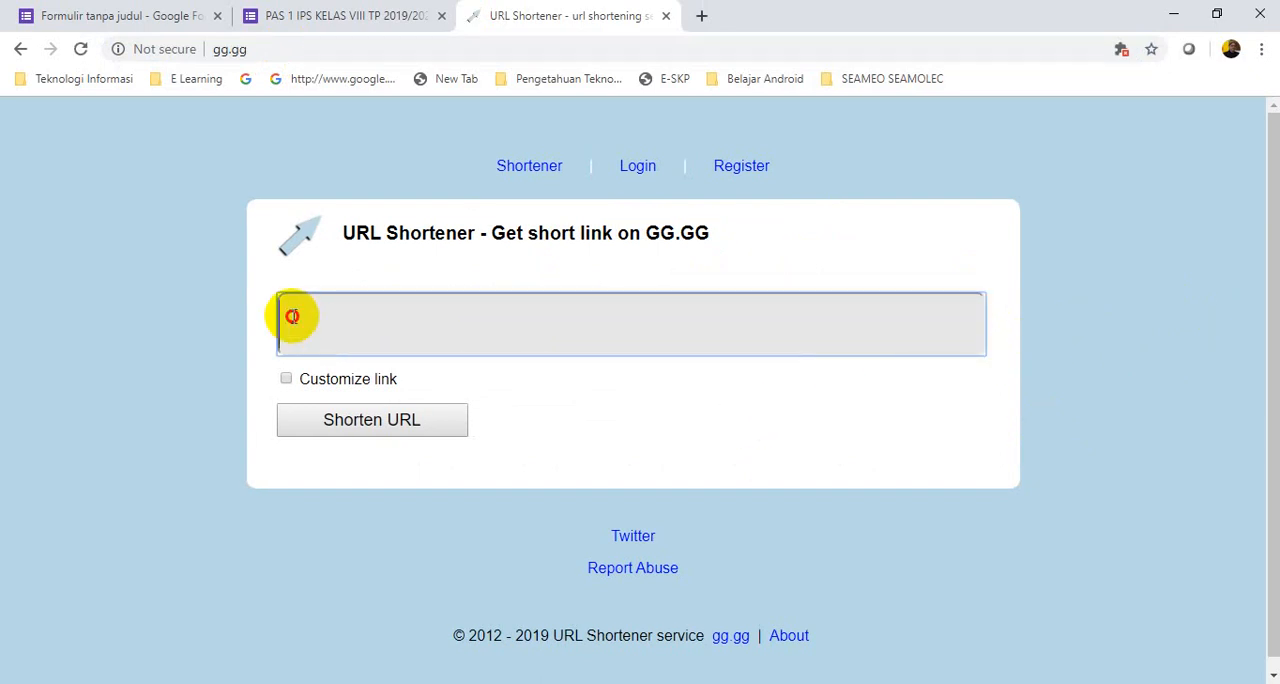
click(320, 20)
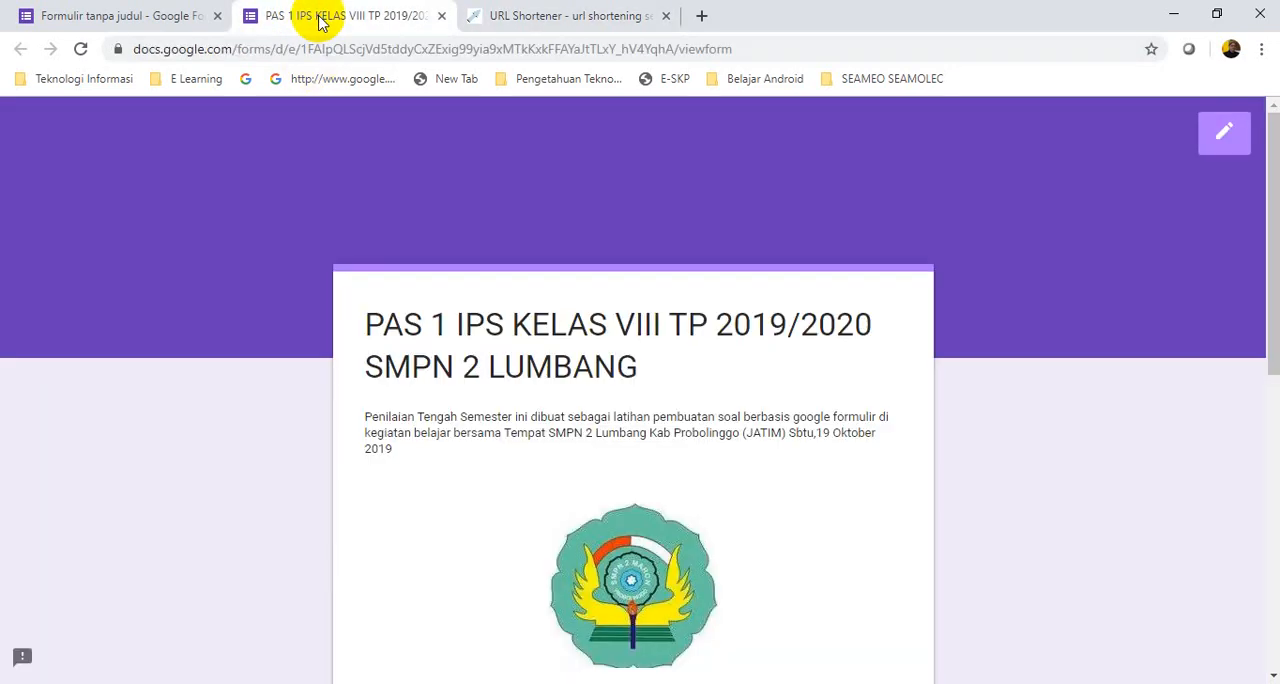
click(154, 25)
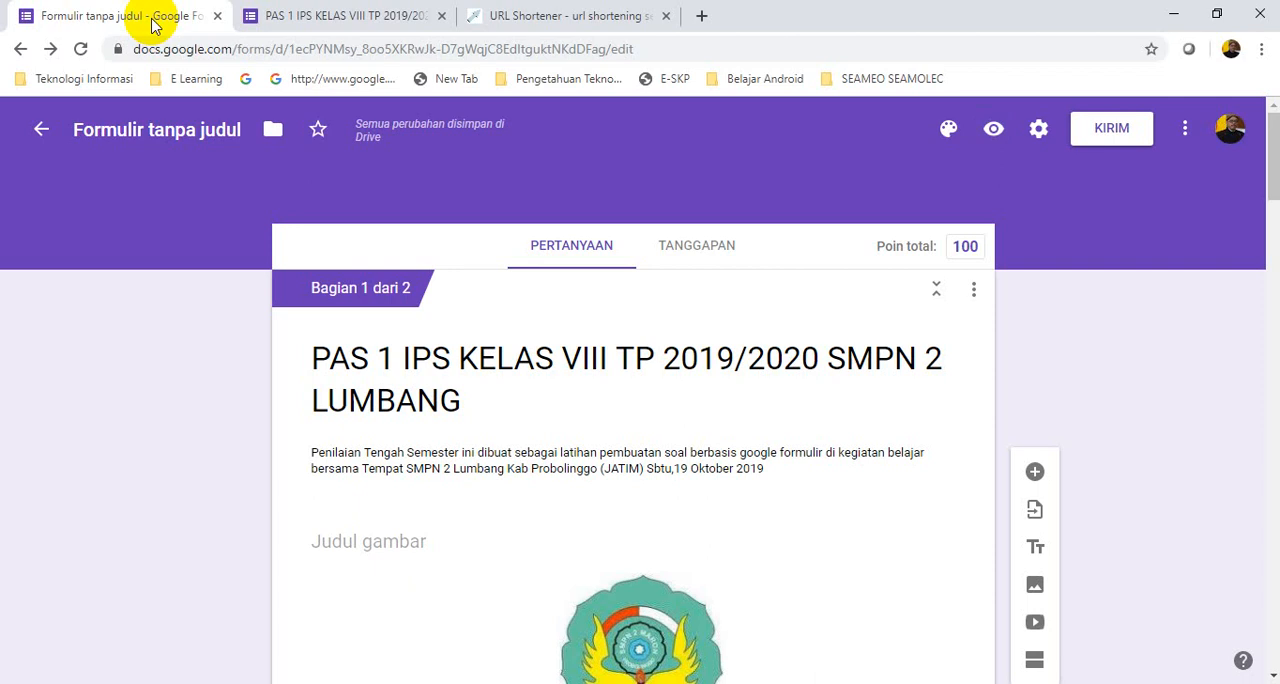
scroll(597, 454, down, 8)
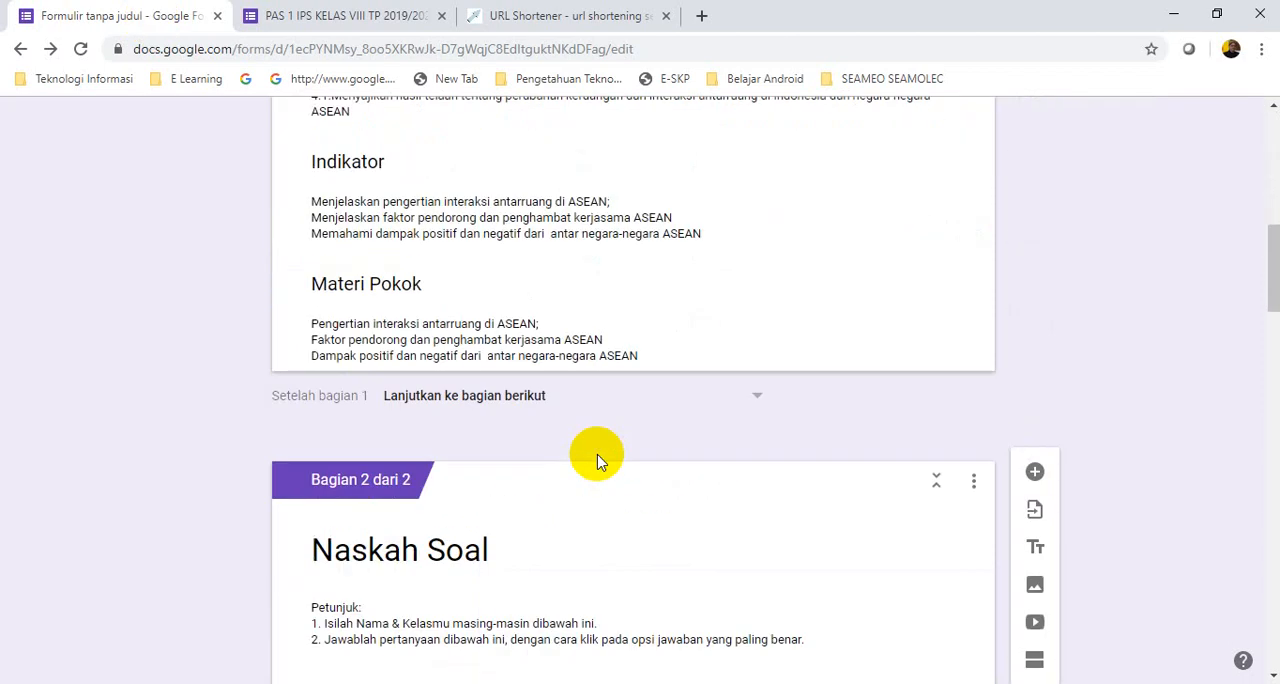
scroll(595, 455, down, 5)
scroll(595, 455, up, 5)
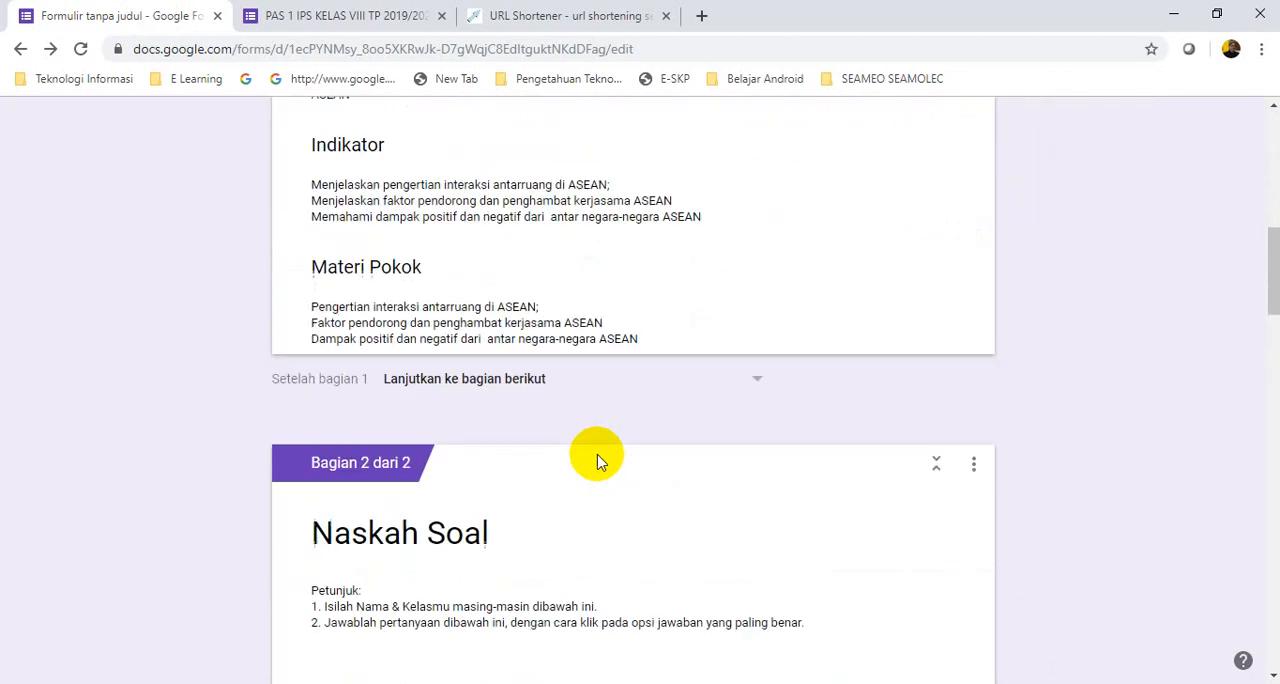
click(218, 18)
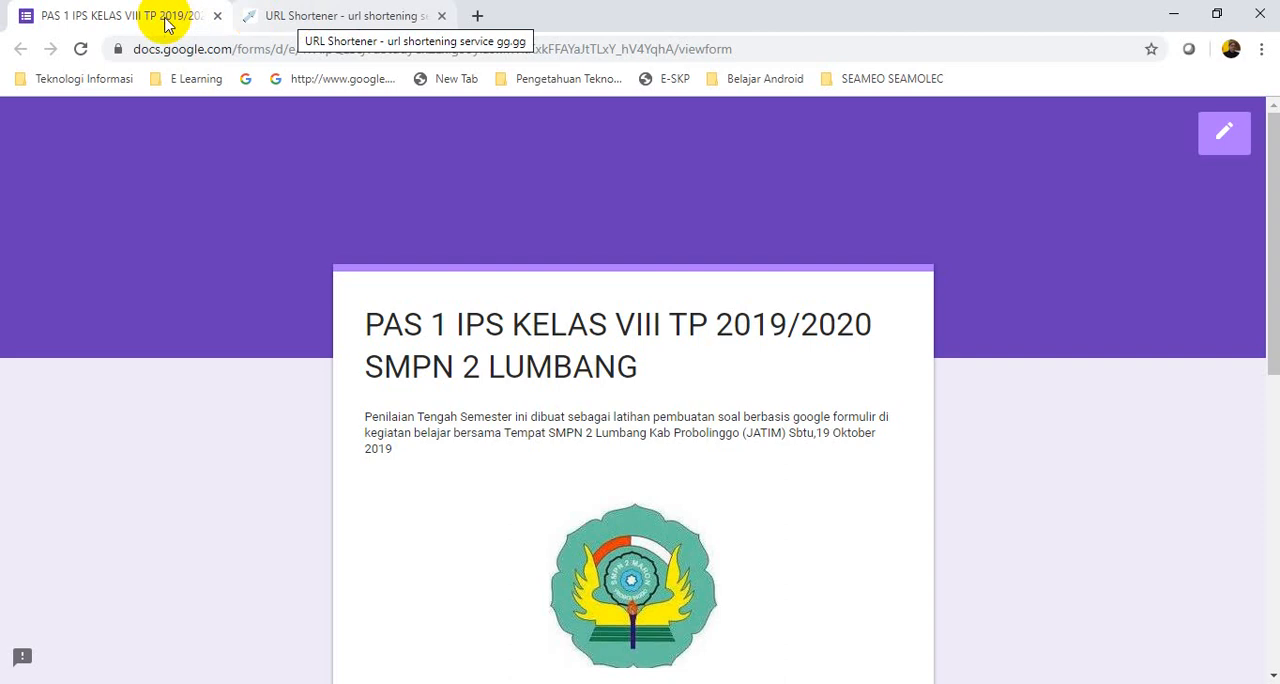
Copy the form preview's full web address and shorten it on gg.gg without customizing the link
click(745, 49)
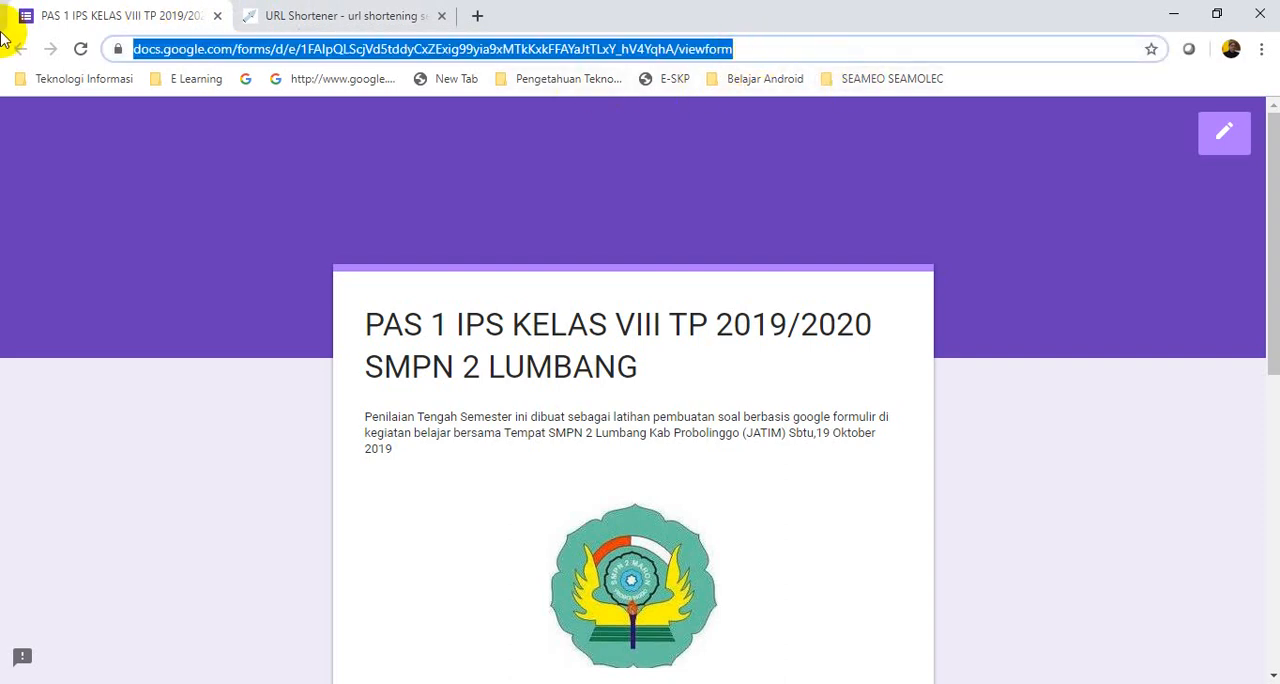
right_click(533, 57)
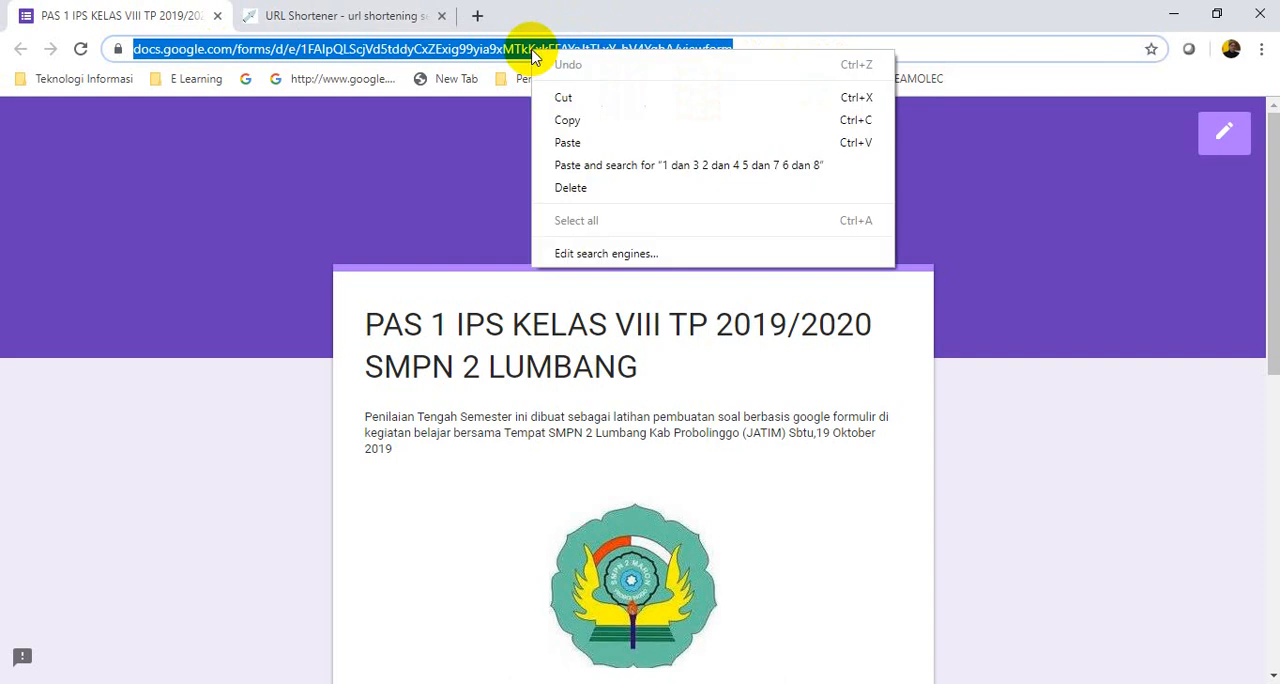
click(571, 120)
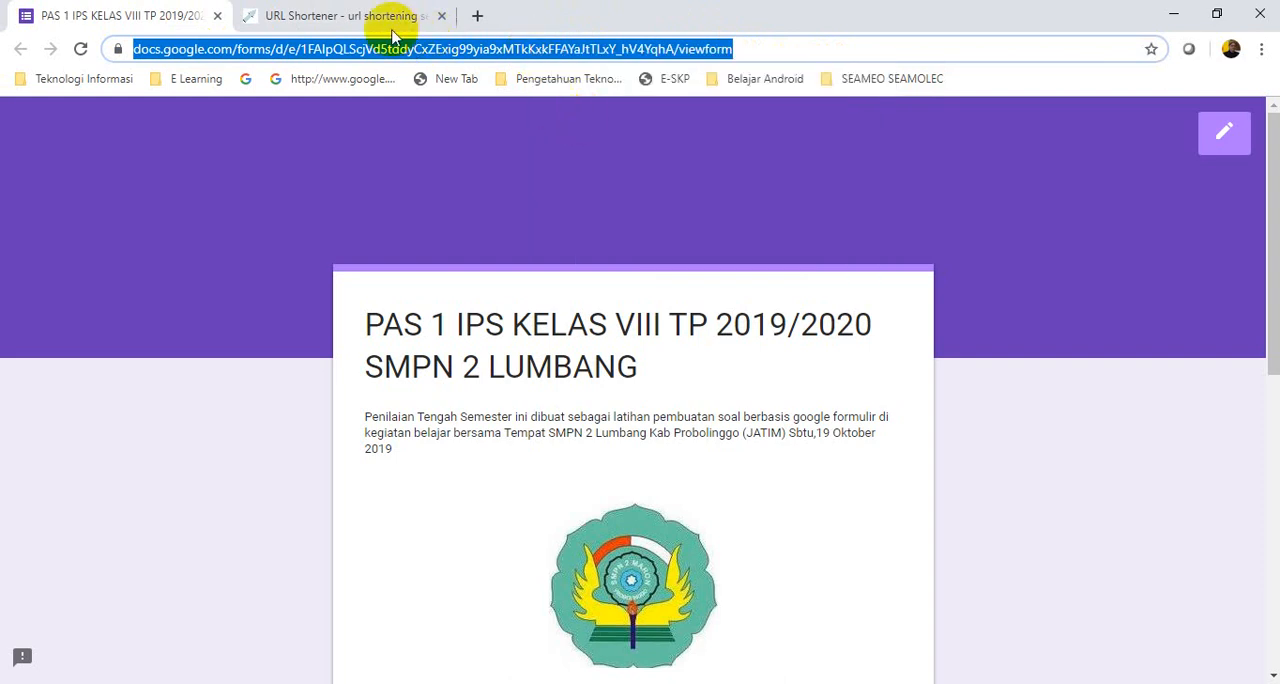
click(354, 20)
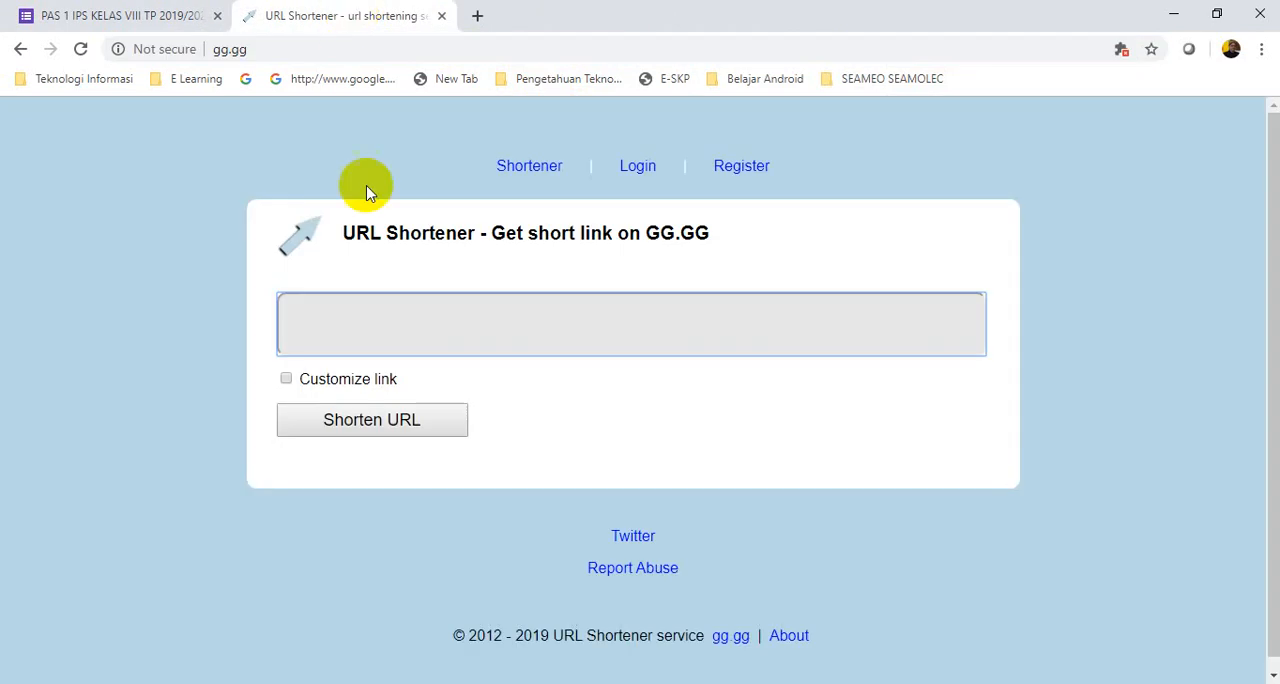
right_click(298, 327)
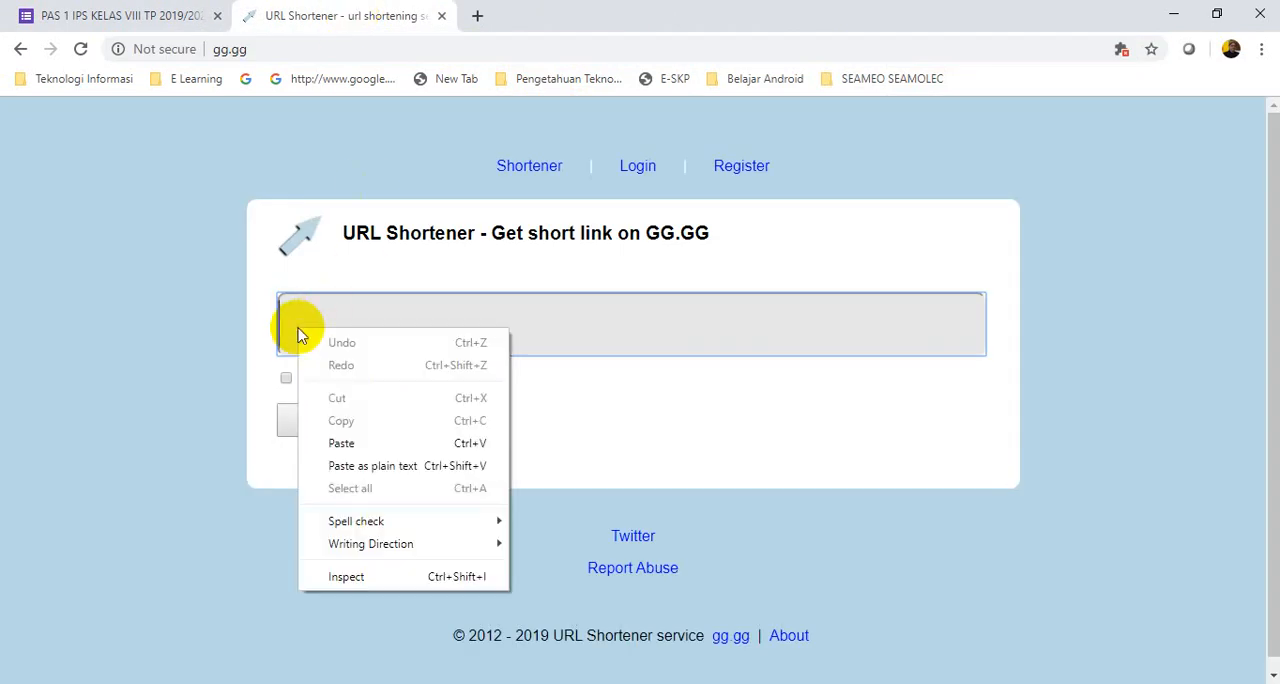
click(357, 443)
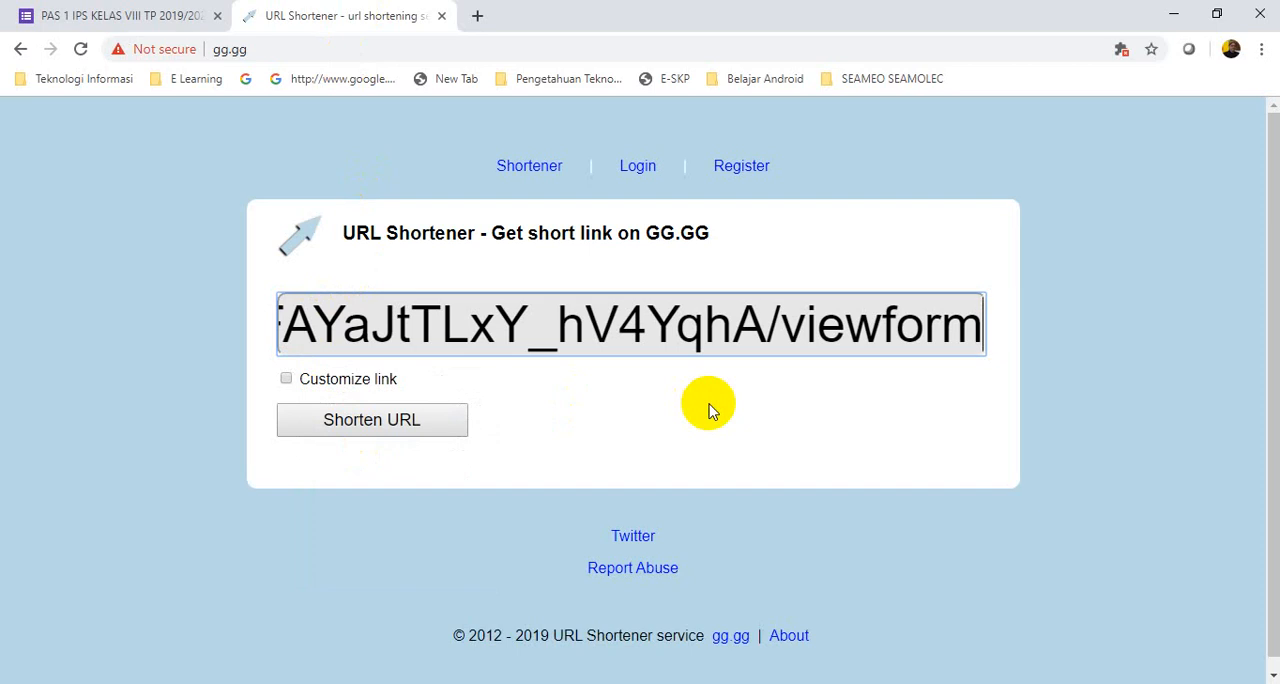
click(370, 424)
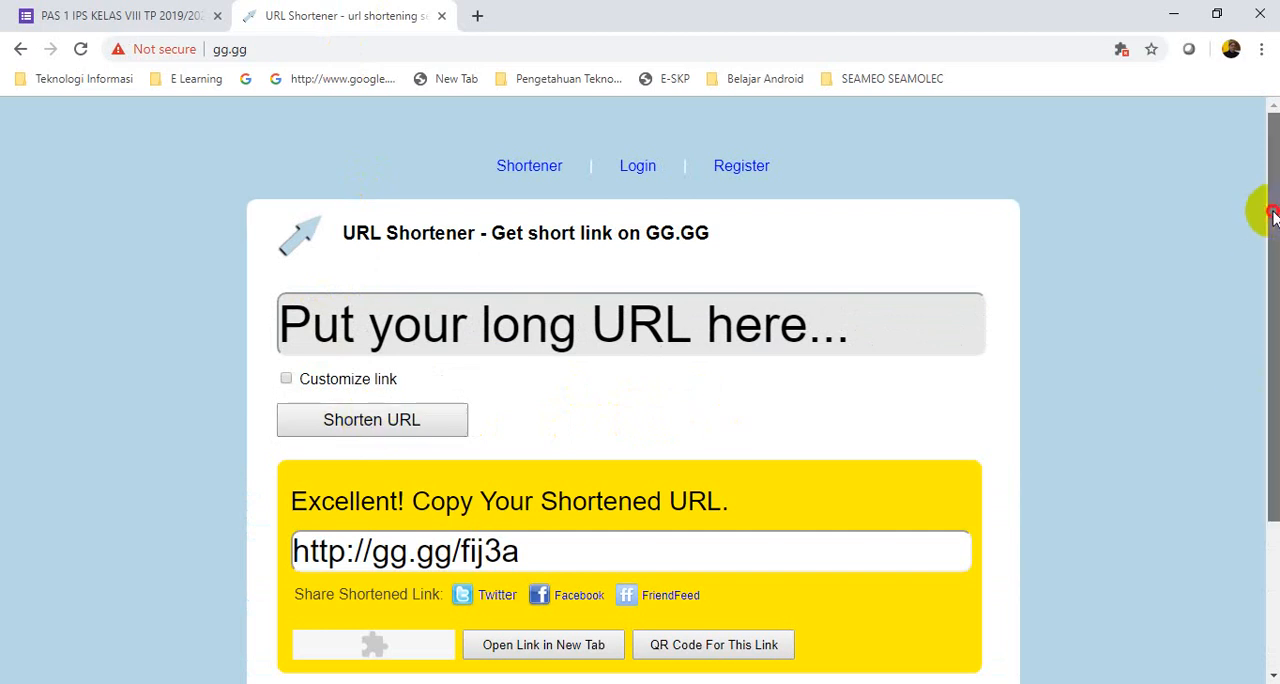
Examine the shortened URL and the sharing options in the gg.gg result box
drag(1266, 209, 1272, 314)
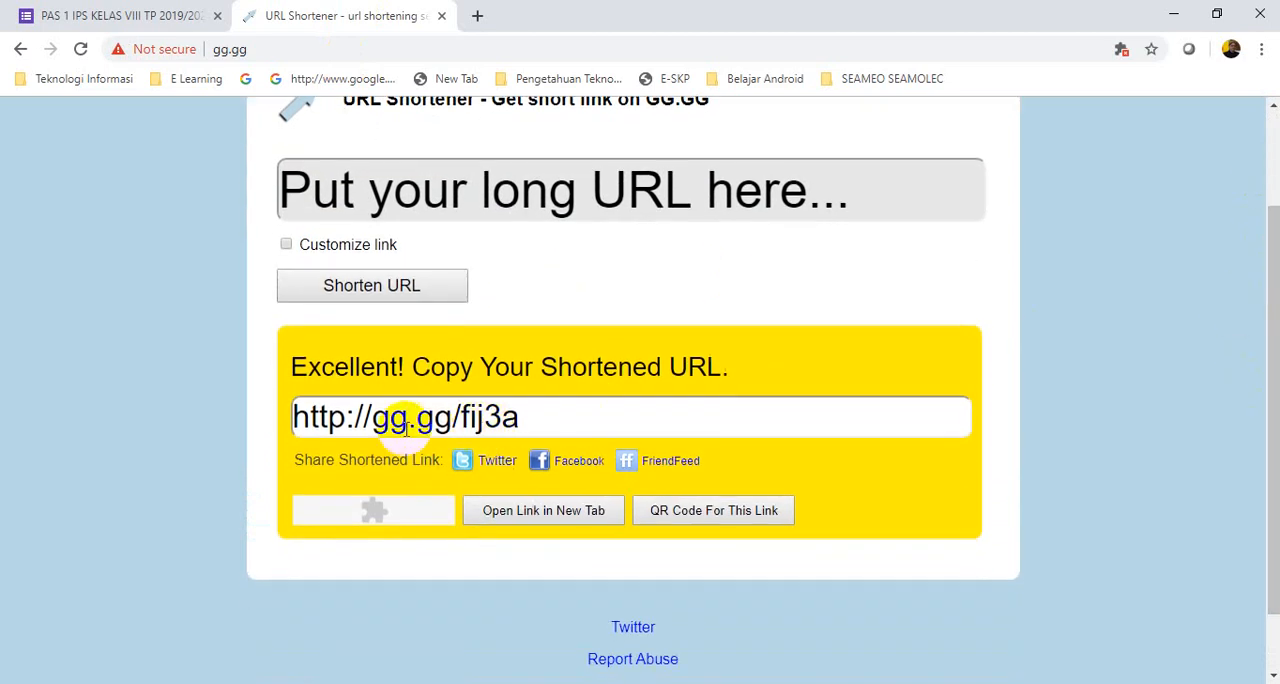
click(530, 419)
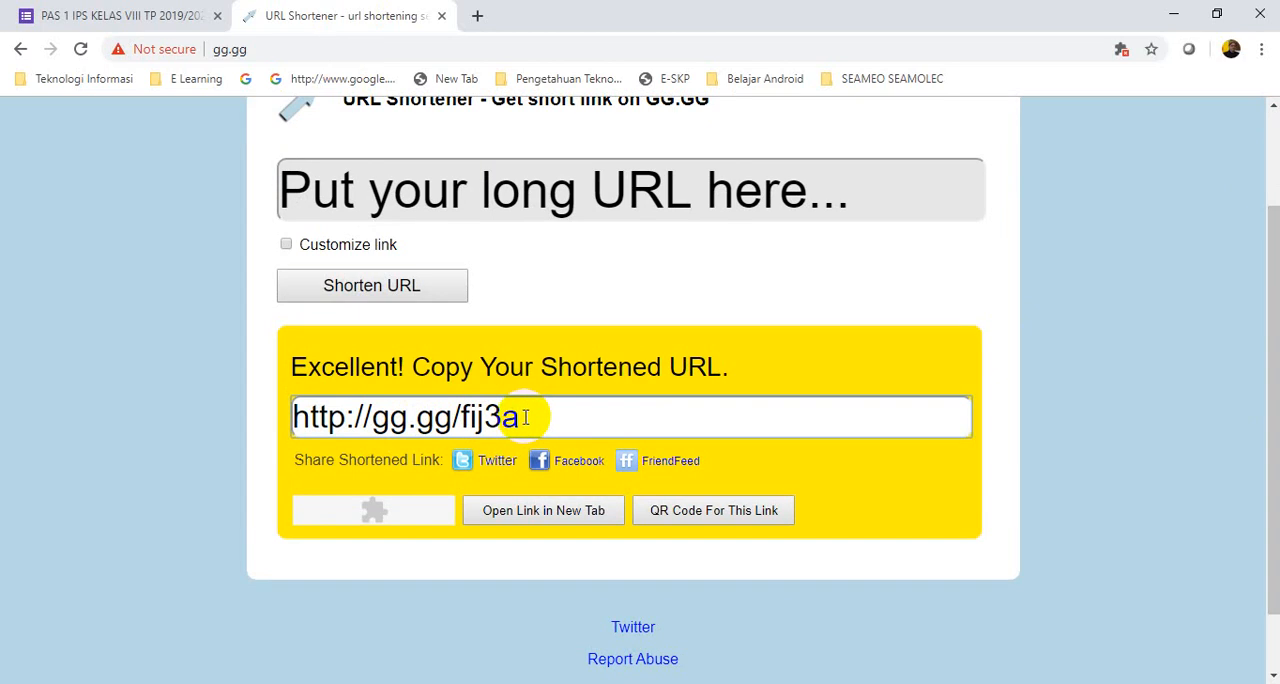
triple_click(525, 417)
click(525, 417)
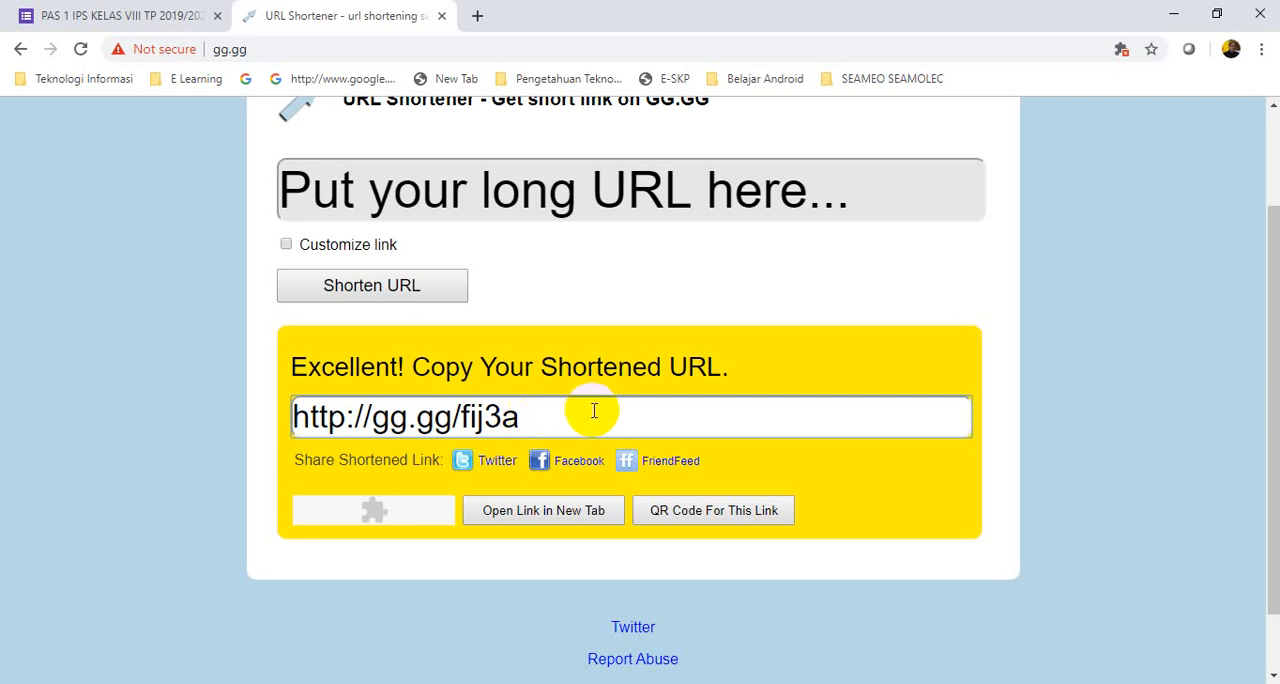
scroll(600, 405, down, 1)
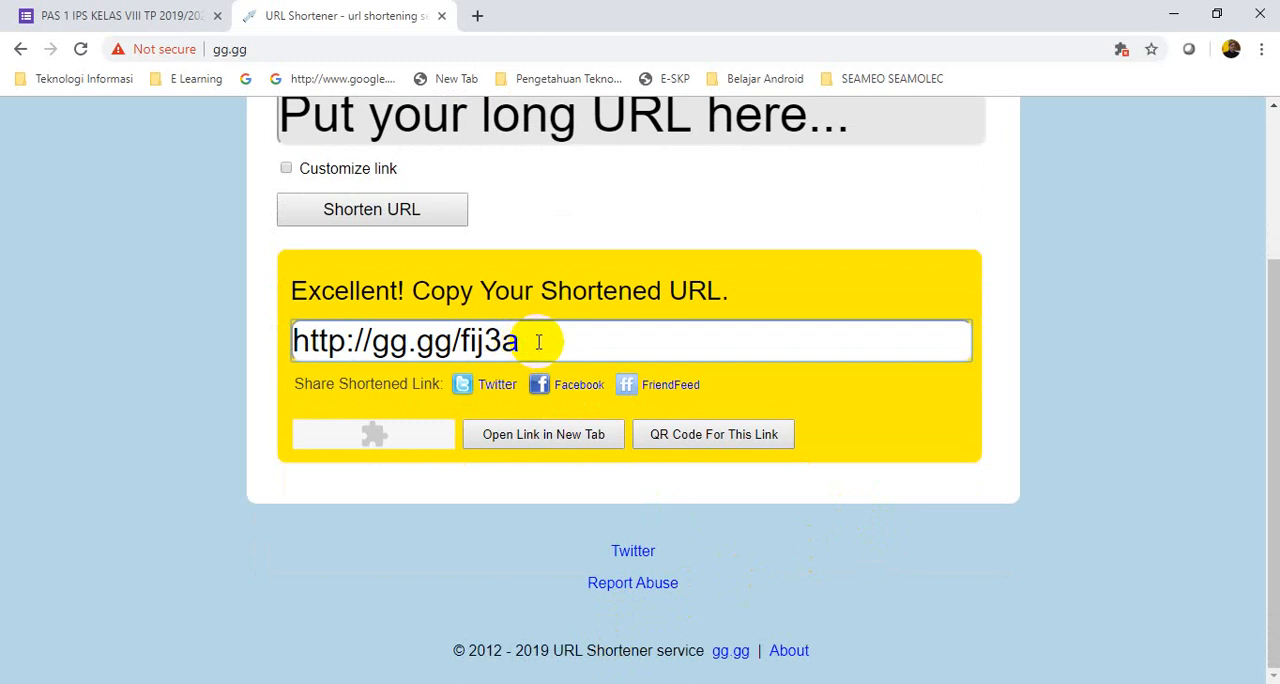
scroll(800, 330, up, 2)
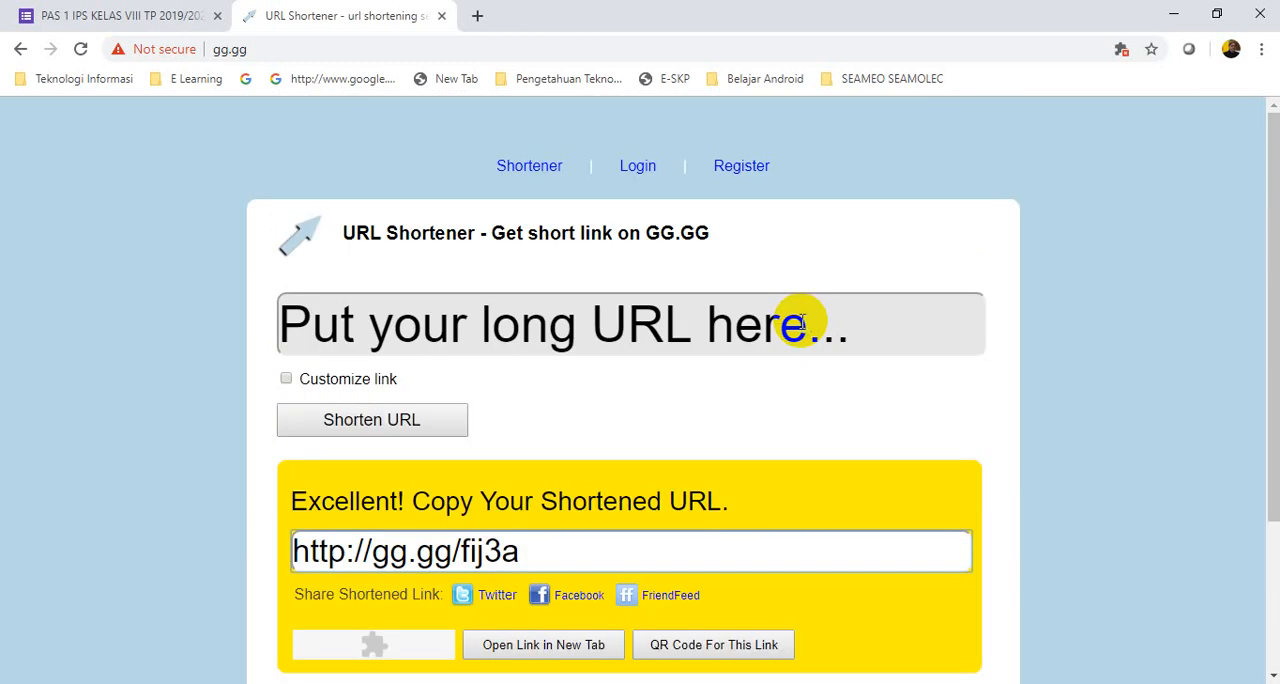
scroll(802, 322, down, 2)
scroll(802, 322, up, 1)
scroll(802, 322, down, 1)
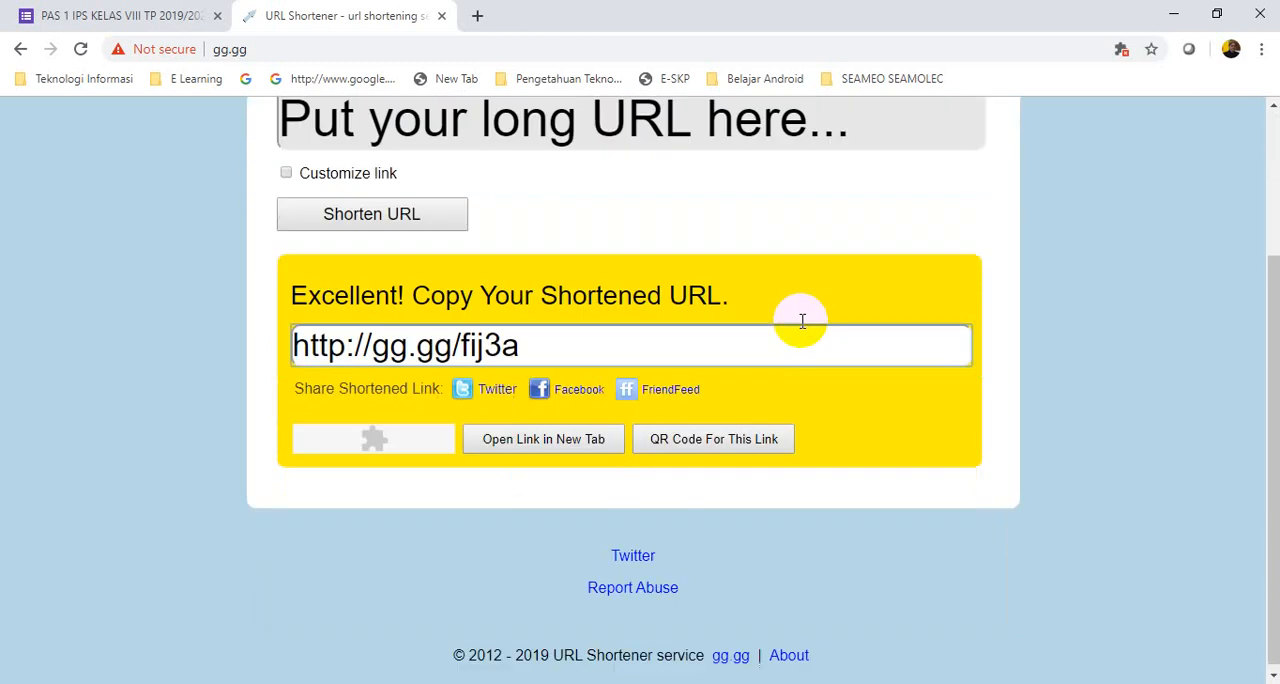
drag(557, 344, 294, 338)
click(538, 343)
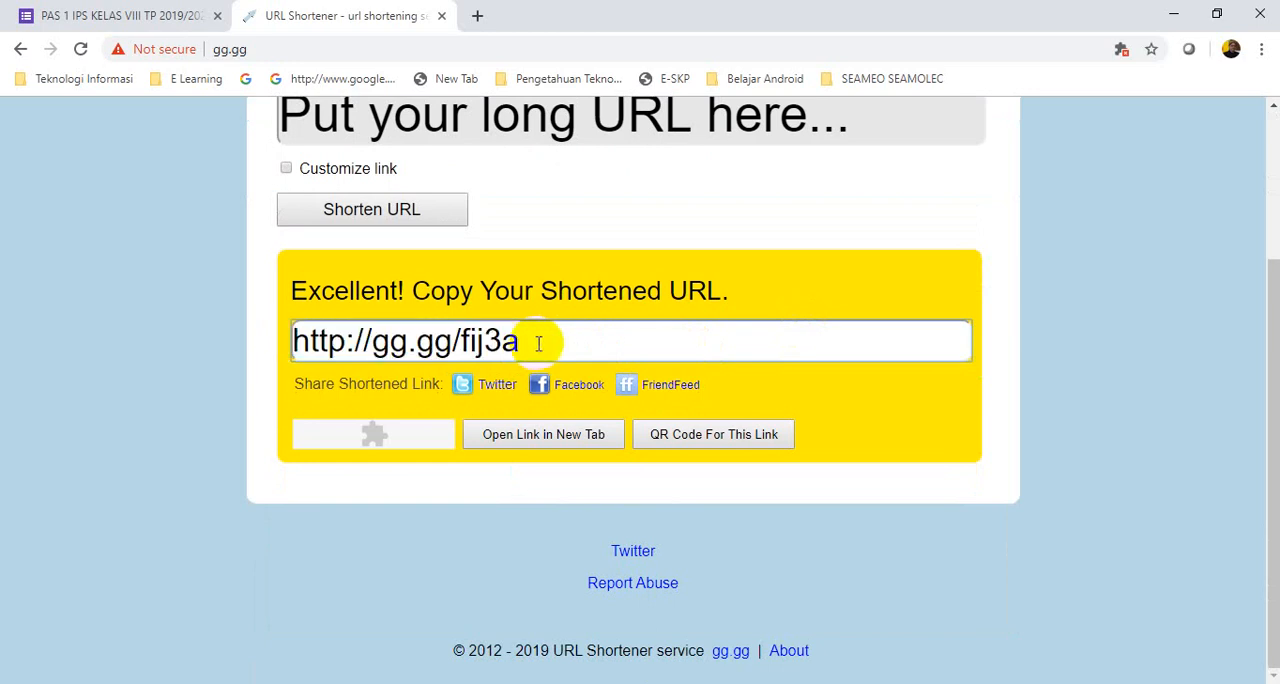
drag(580, 337, 251, 349)
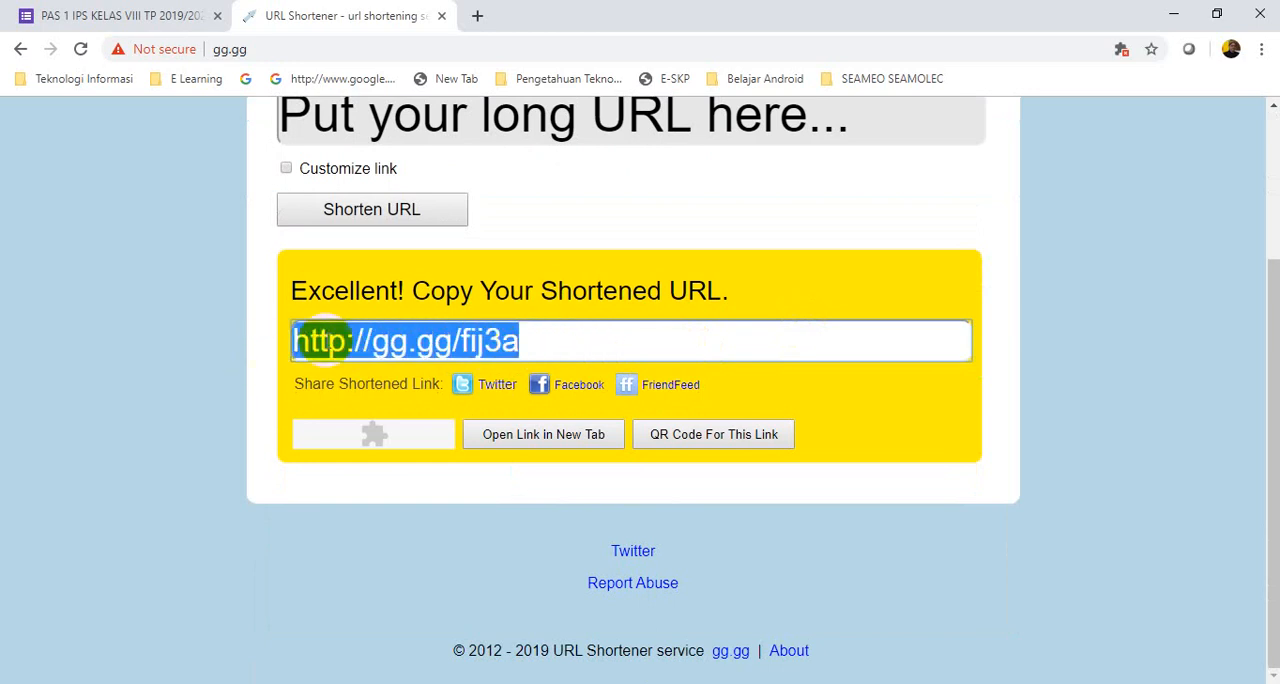
click(543, 346)
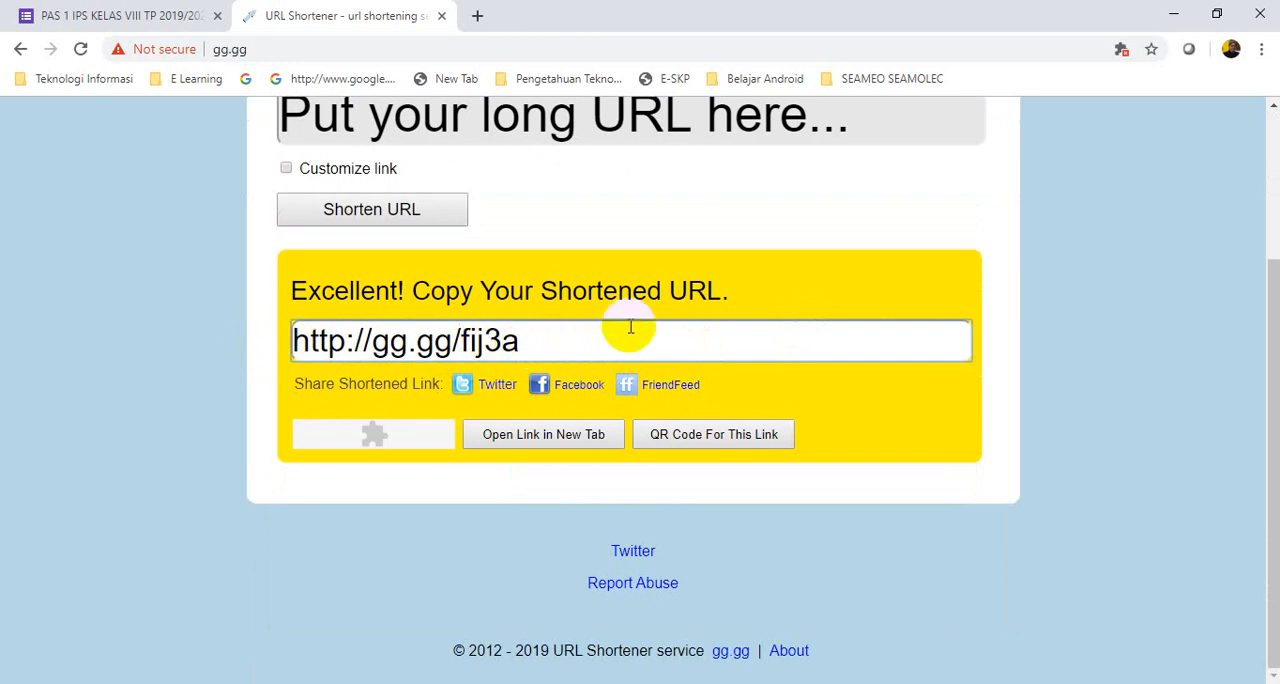
drag(630, 327, 506, 356)
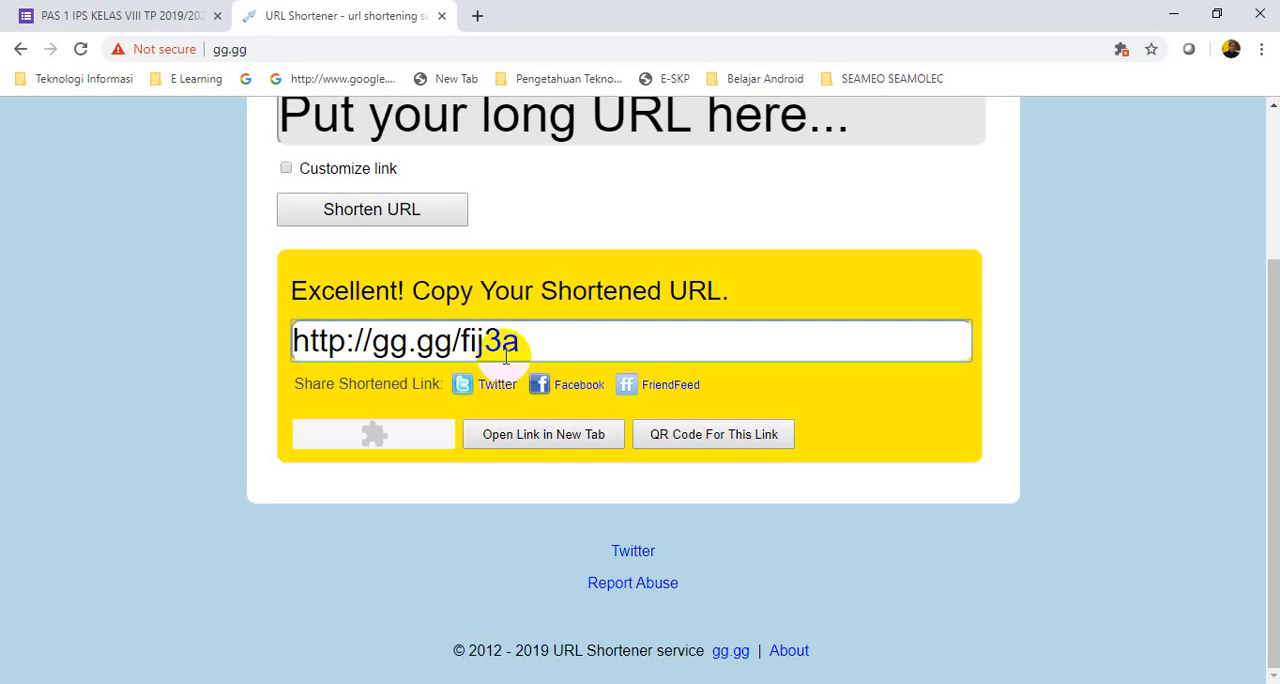
drag(543, 340, 284, 325)
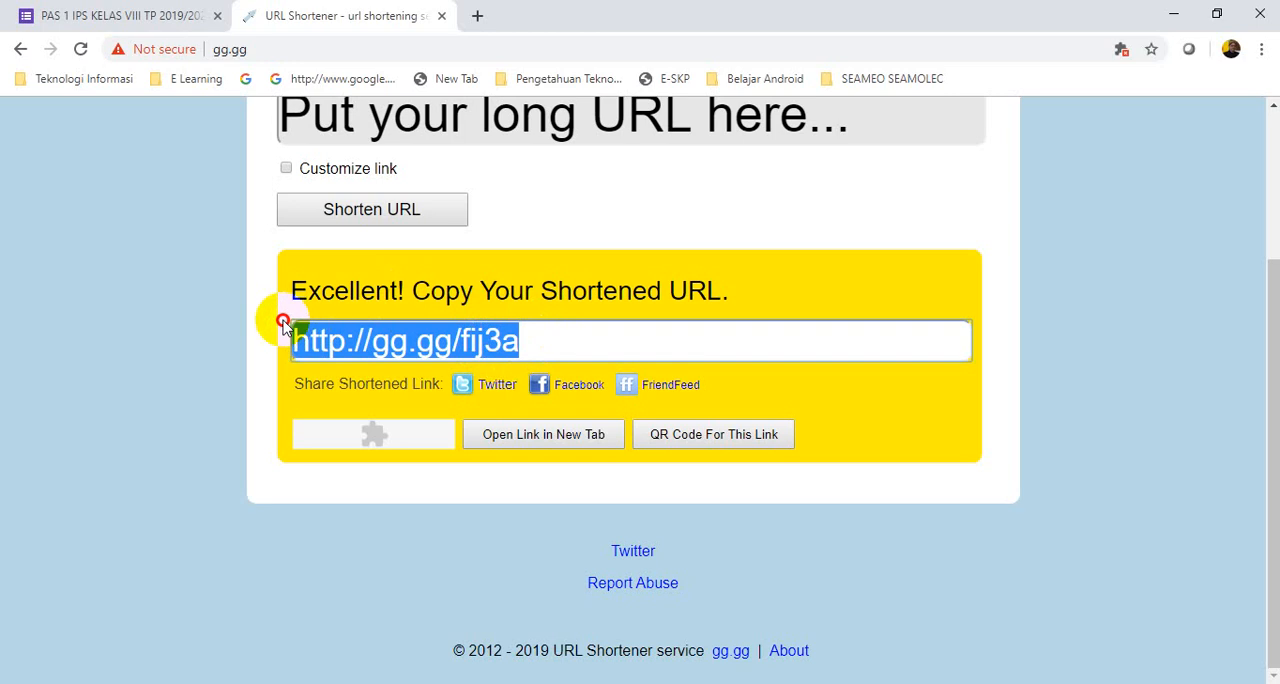
right_click(391, 339)
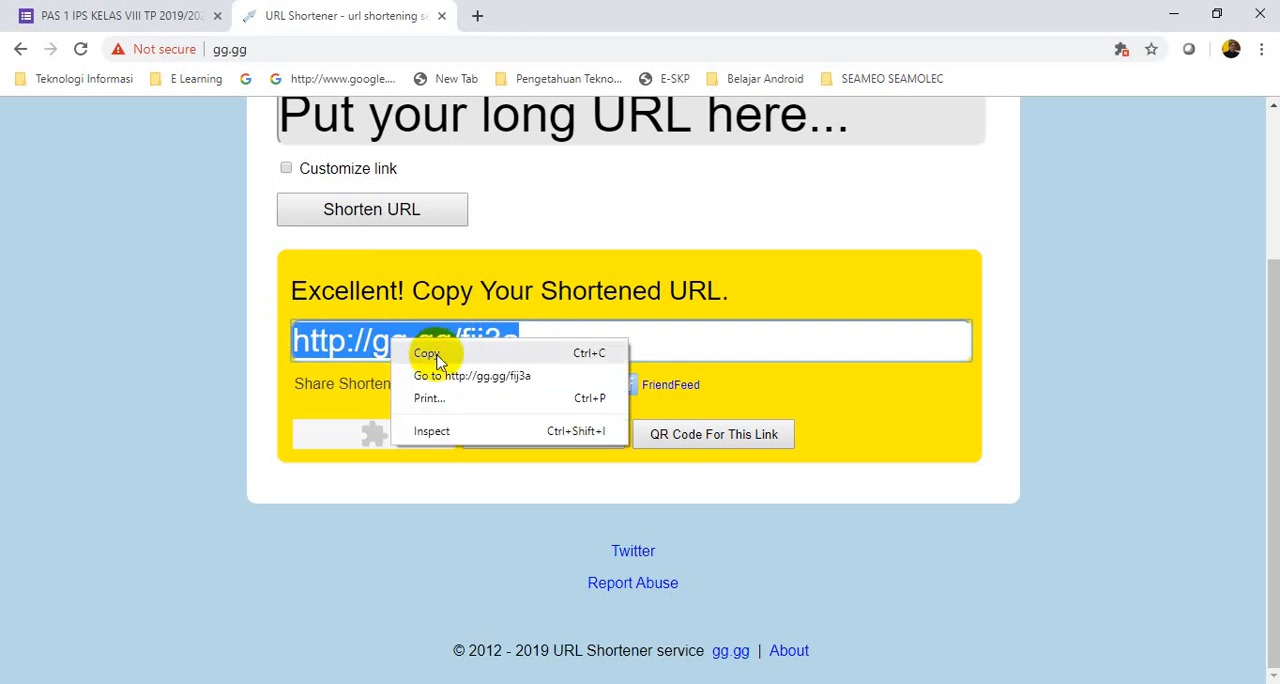
click(428, 354)
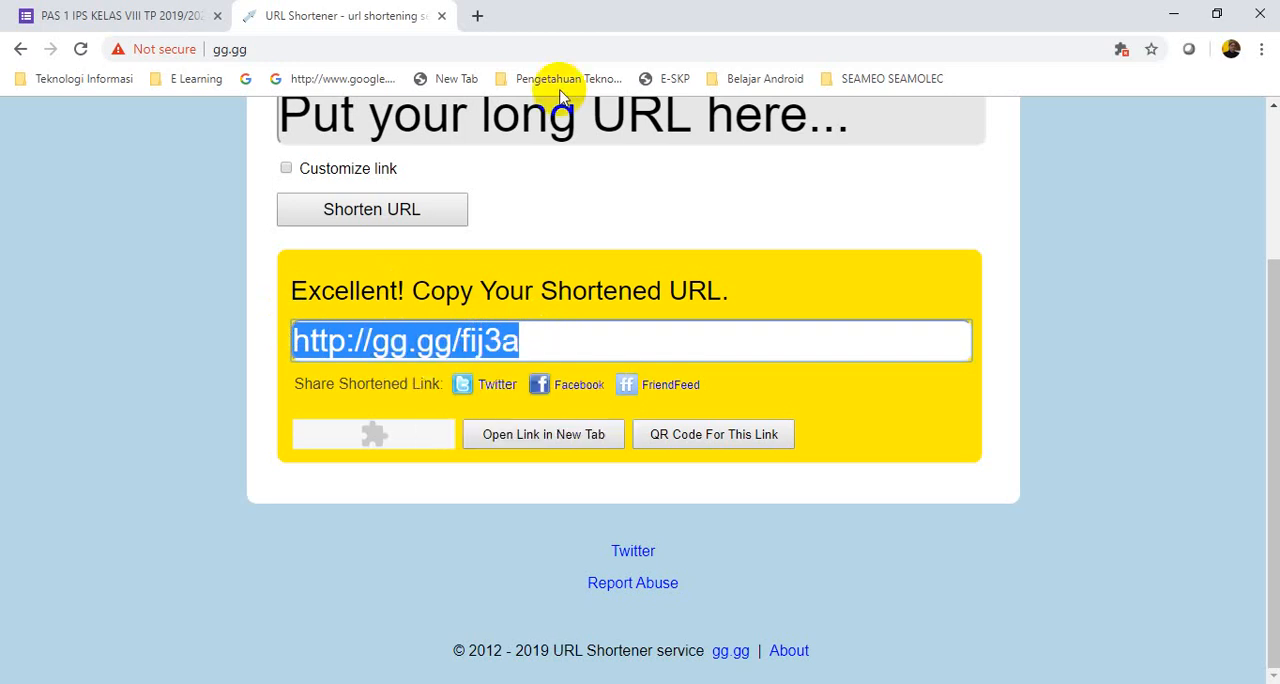
click(478, 20)
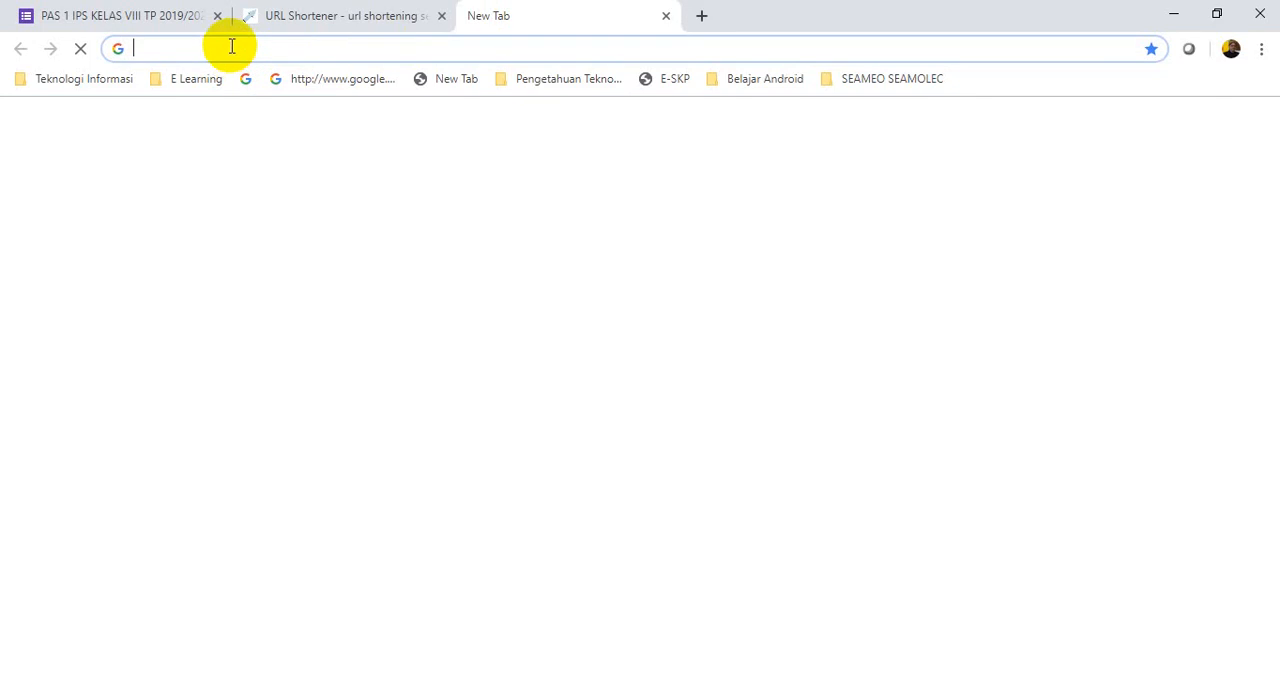
right_click(231, 46)
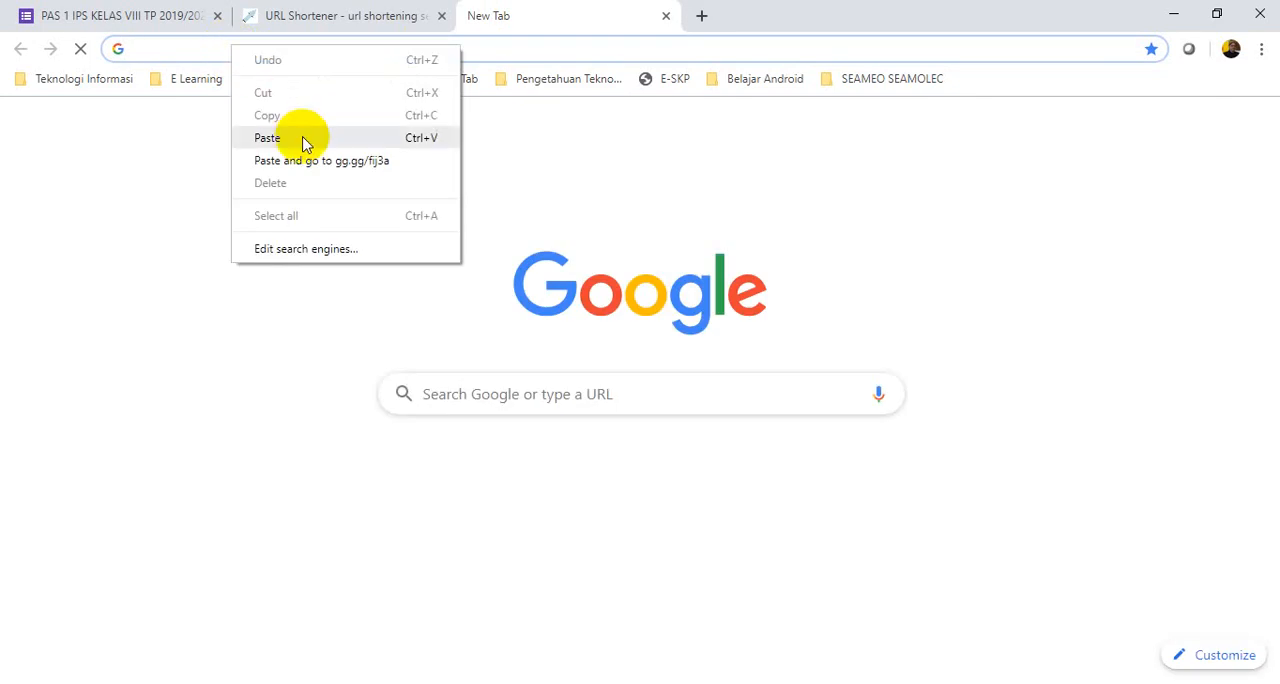
click(267, 138)
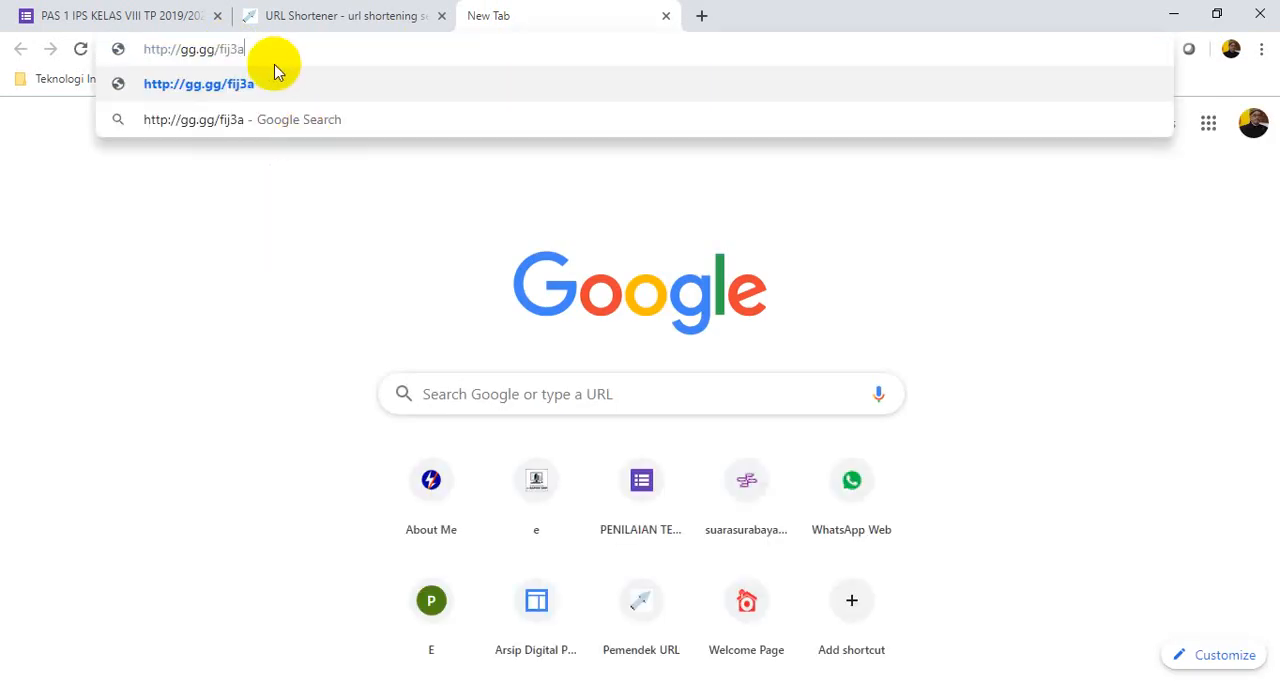
click(249, 87)
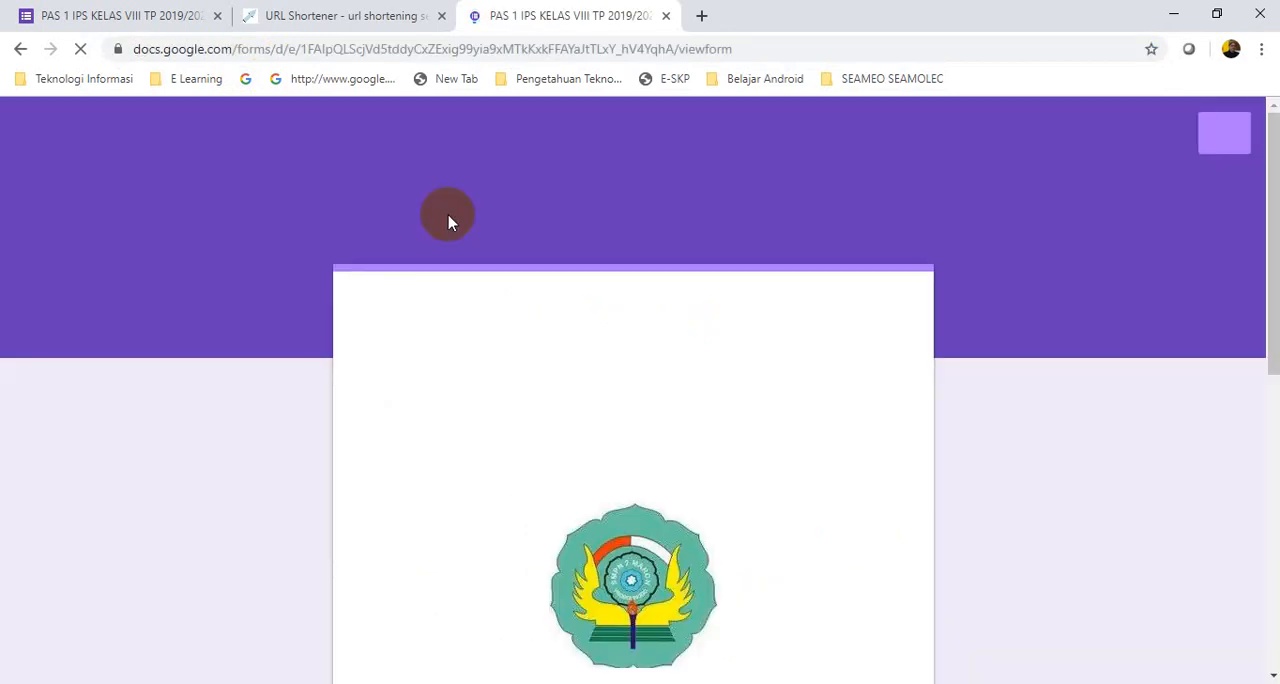
Look through the opened form's first page and continue to the "Naskah Soal" section with the class field
scroll(876, 480, down, 5)
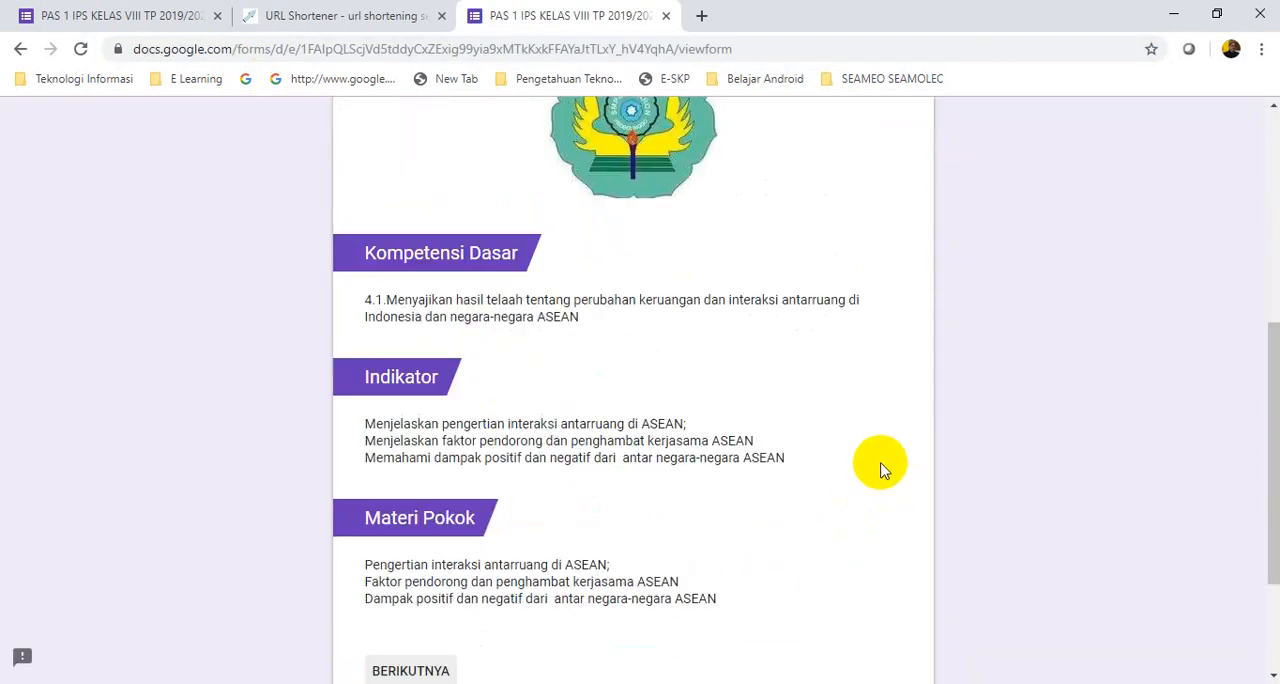
scroll(876, 472, down, 2)
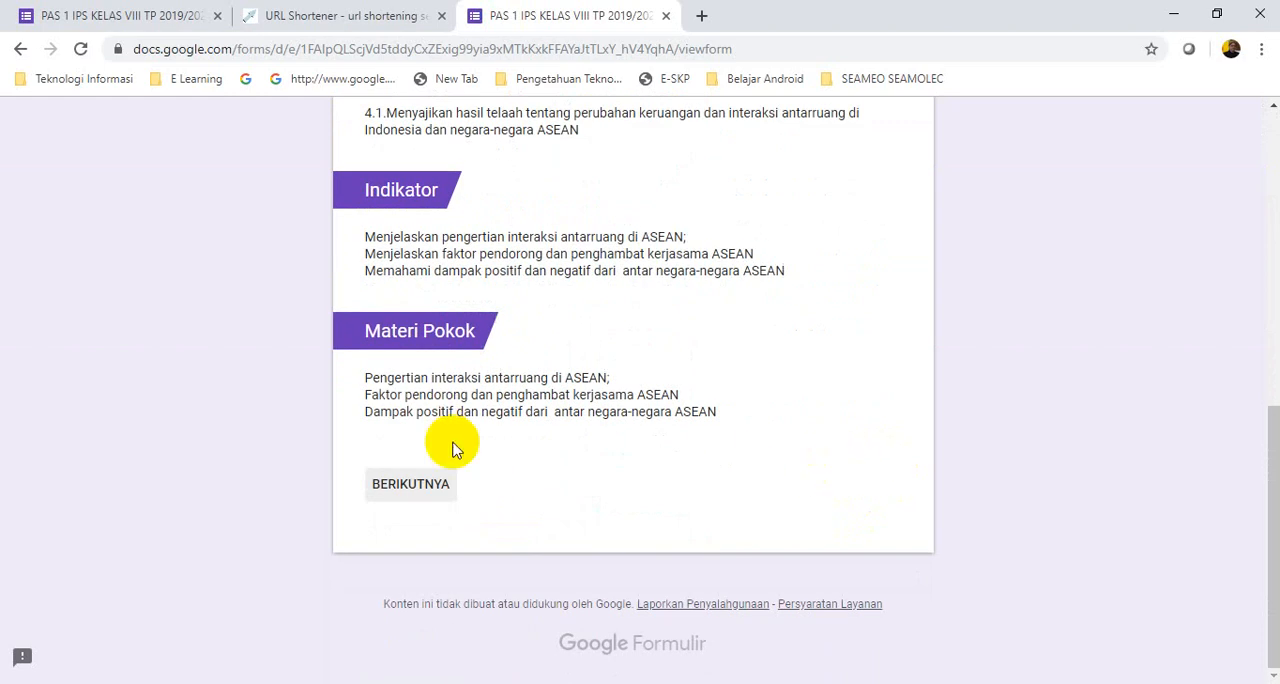
click(440, 490)
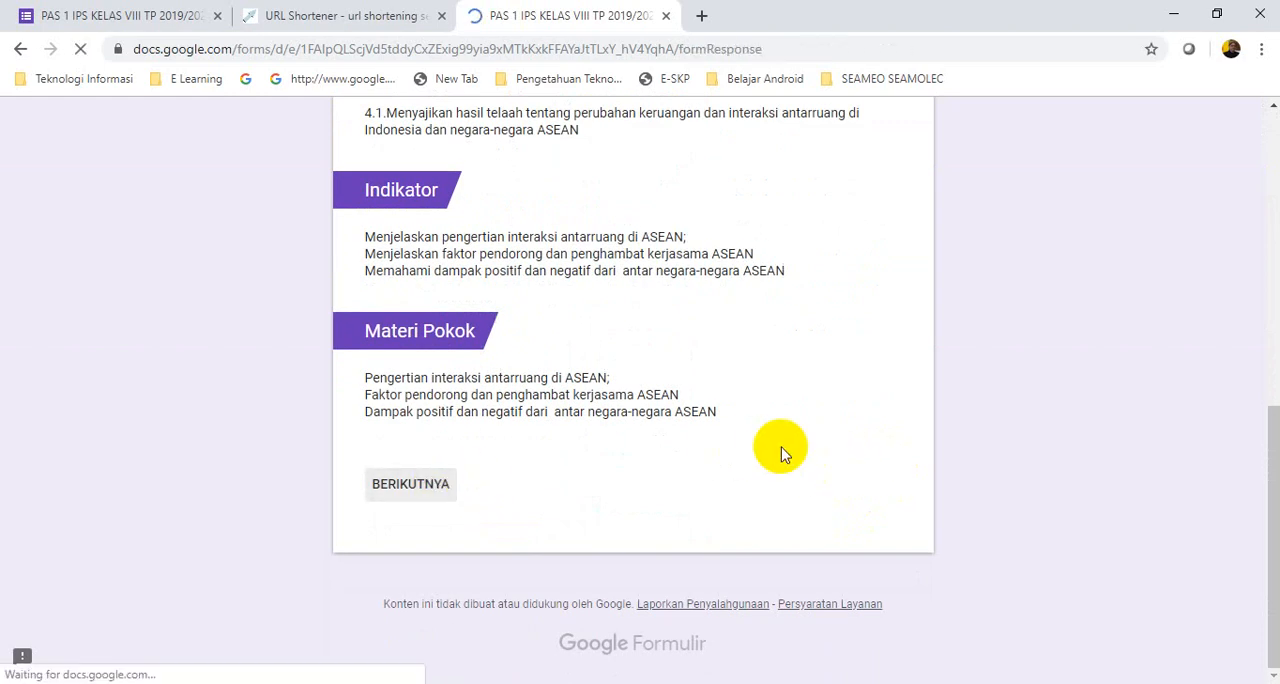
scroll(726, 531, down, 3)
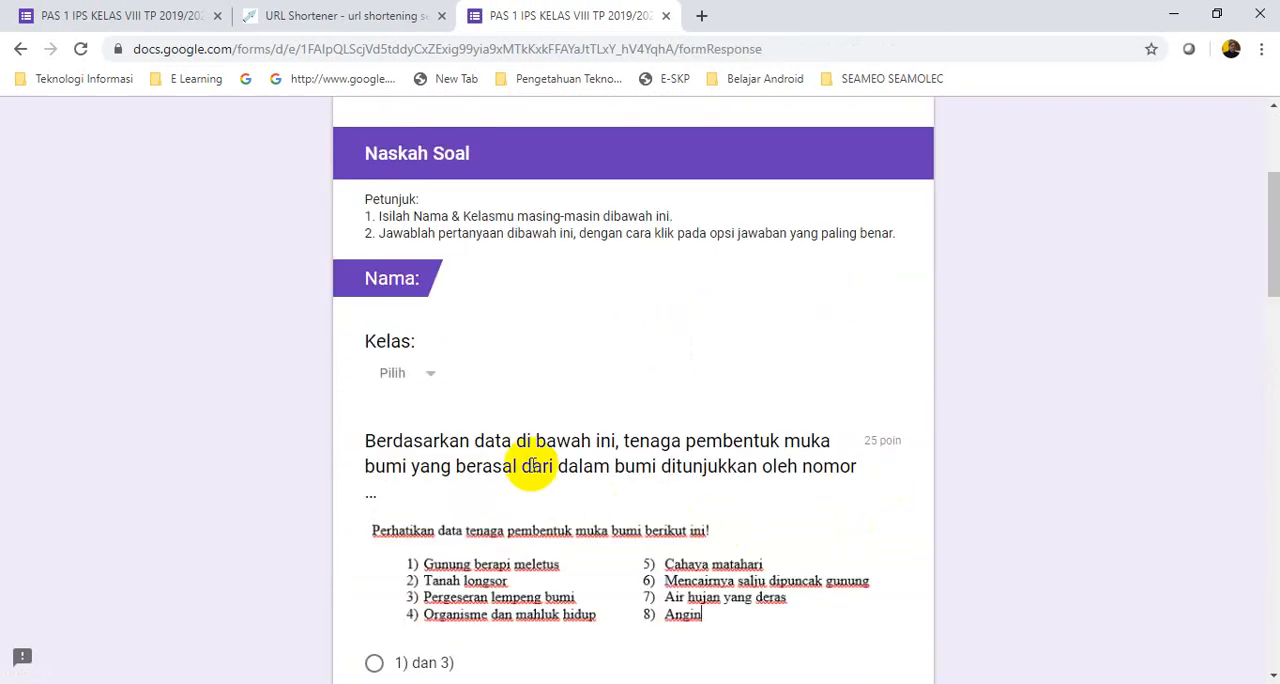
Check the "Nama" and "Kelas" fields of the "Naskah Soal" section, also in the original form preview tab
click(432, 384)
click(472, 343)
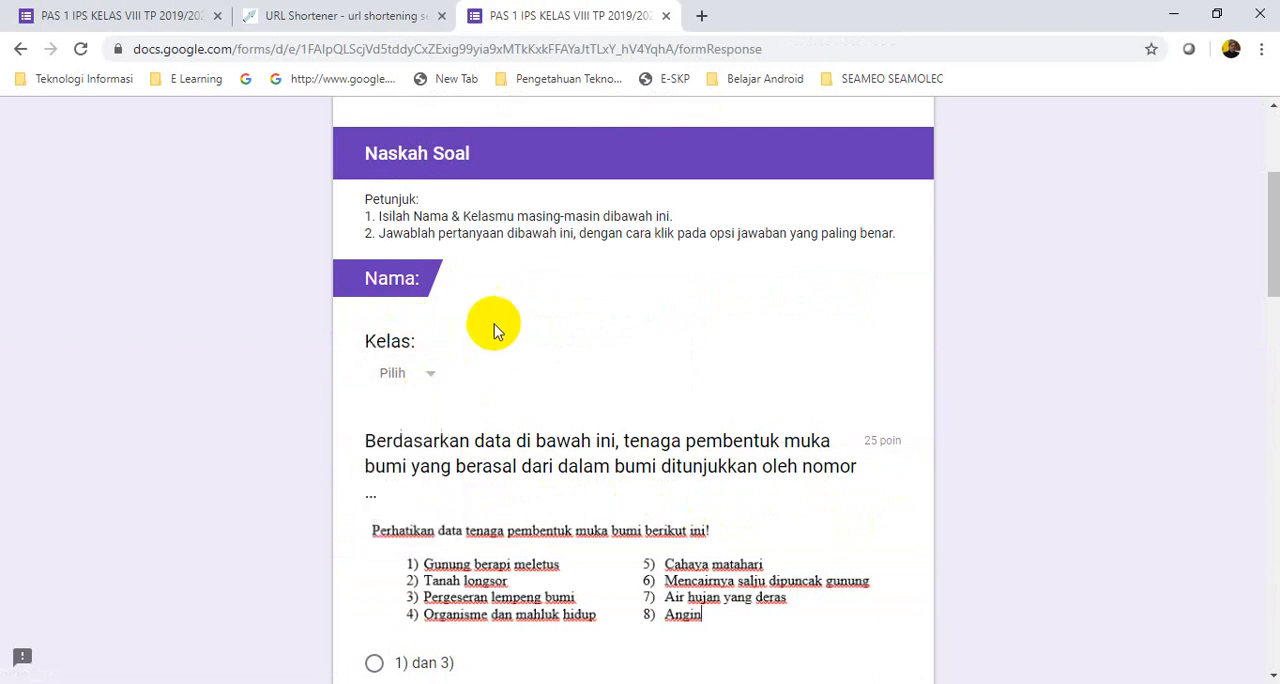
click(365, 18)
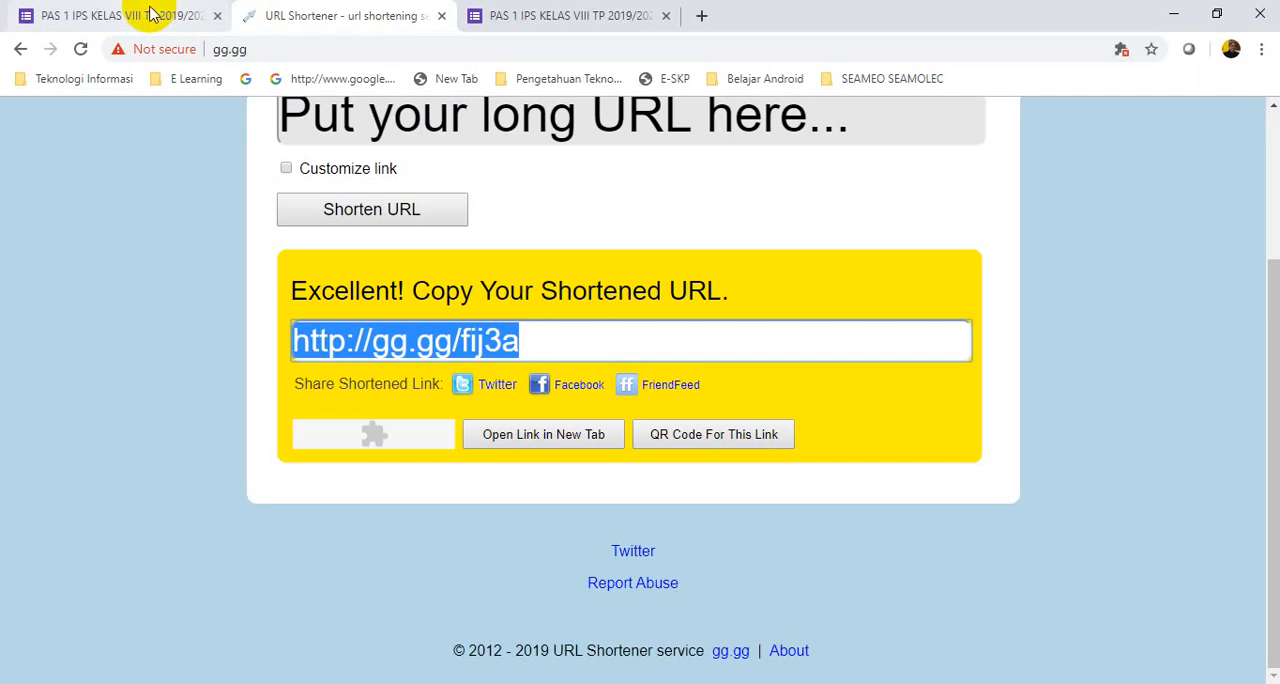
click(152, 15)
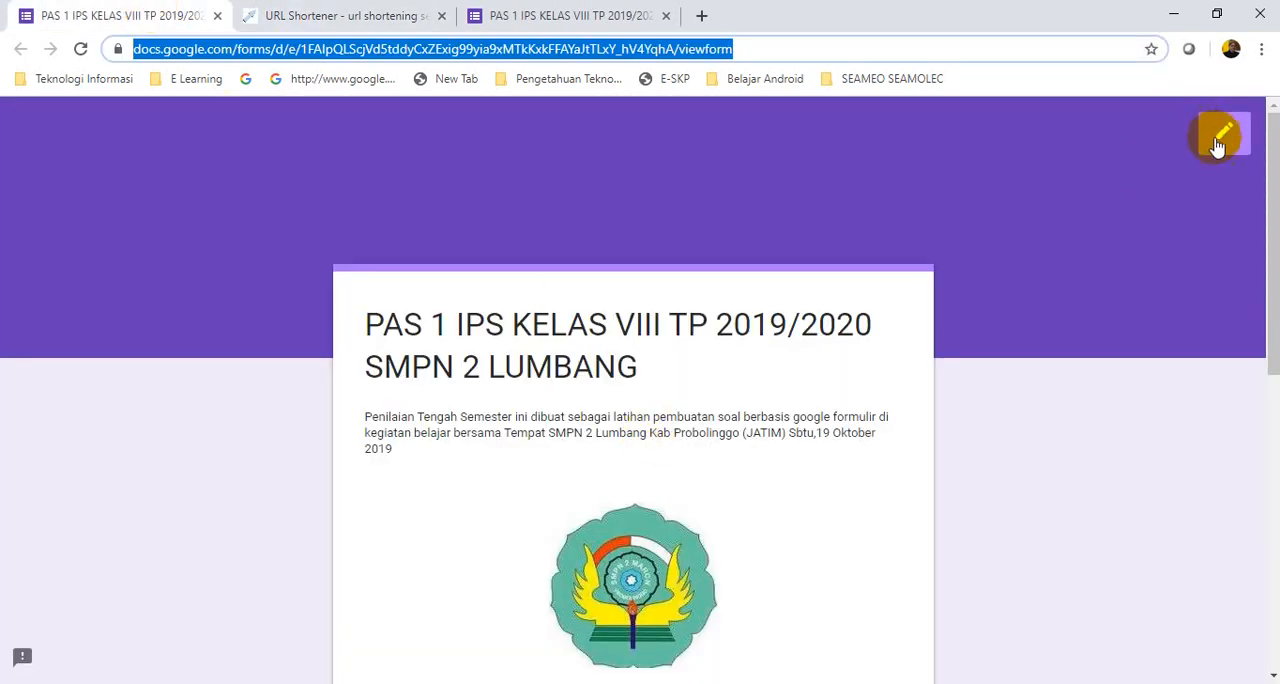
scroll(773, 420, down, 8)
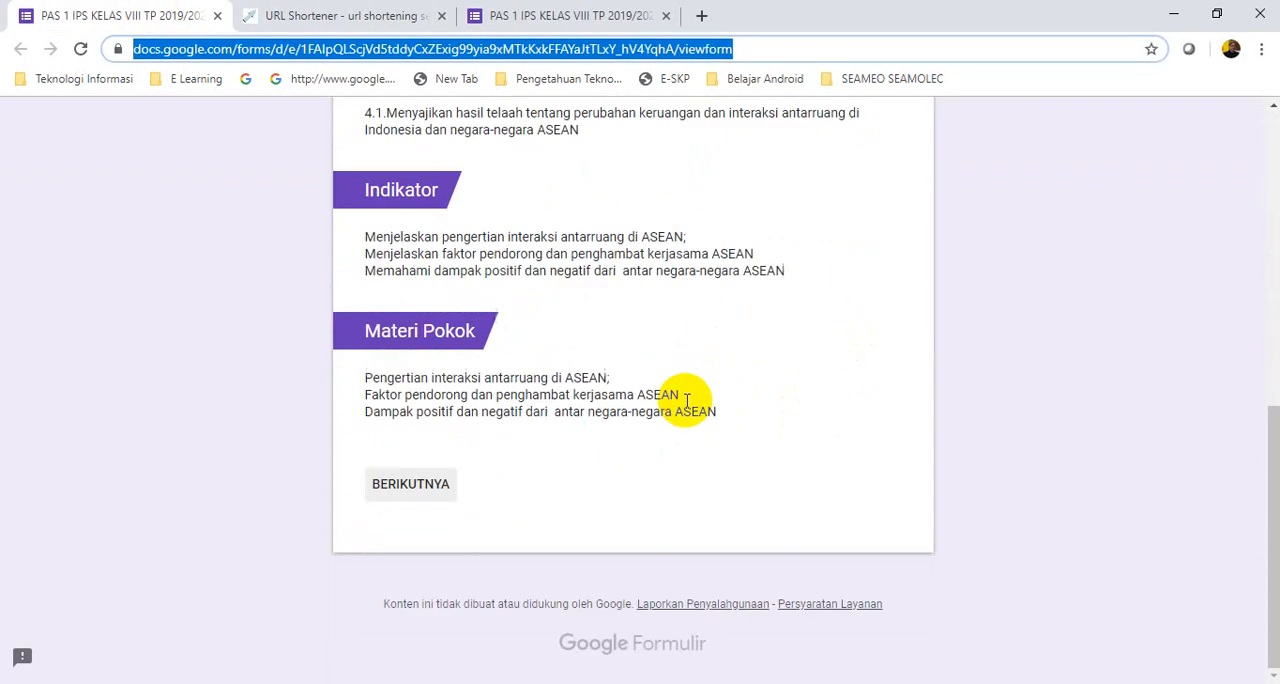
click(410, 483)
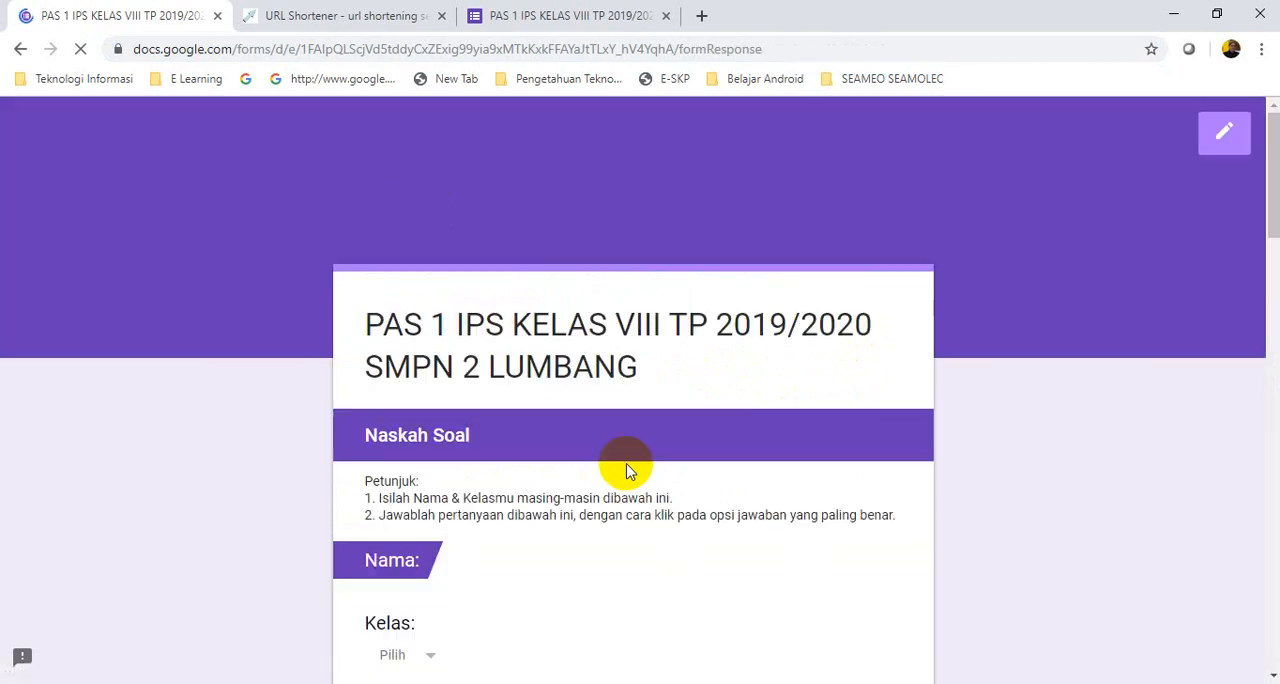
scroll(600, 450, down, 3)
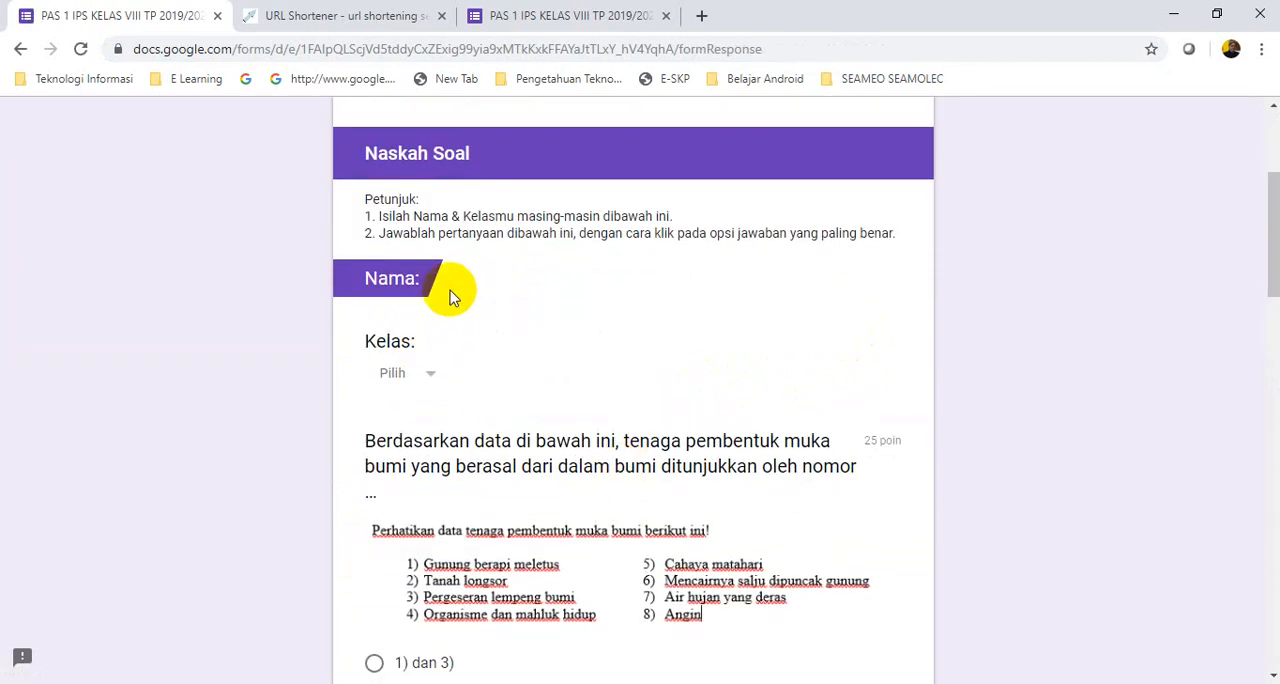
scroll(757, 372, up, 2)
scroll(773, 490, down, 4)
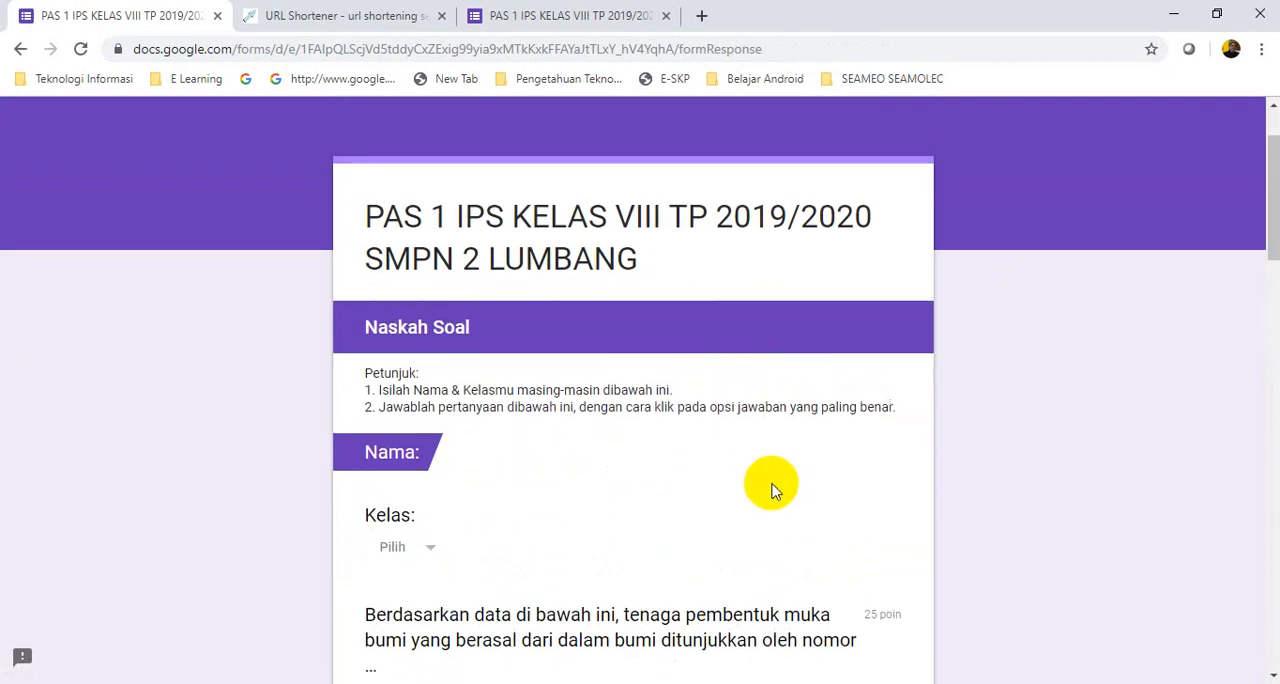
scroll(773, 490, down, 3)
scroll(771, 486, up, 4)
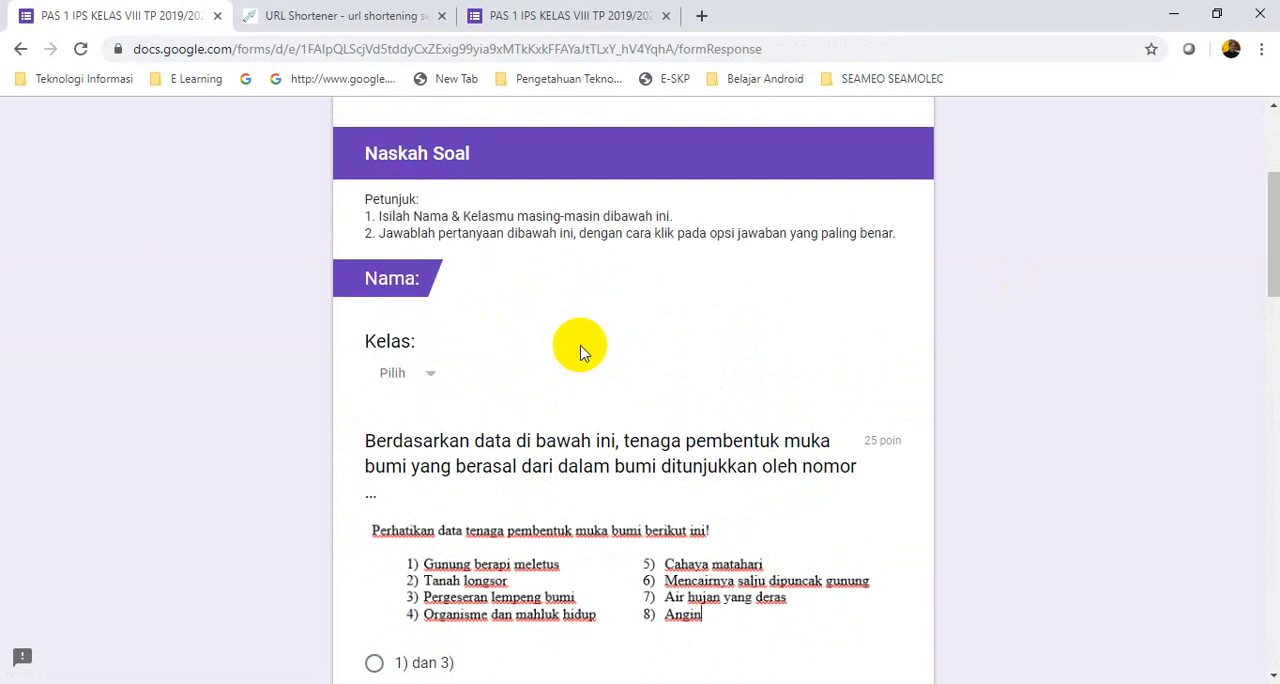
scroll(645, 395, up, 3)
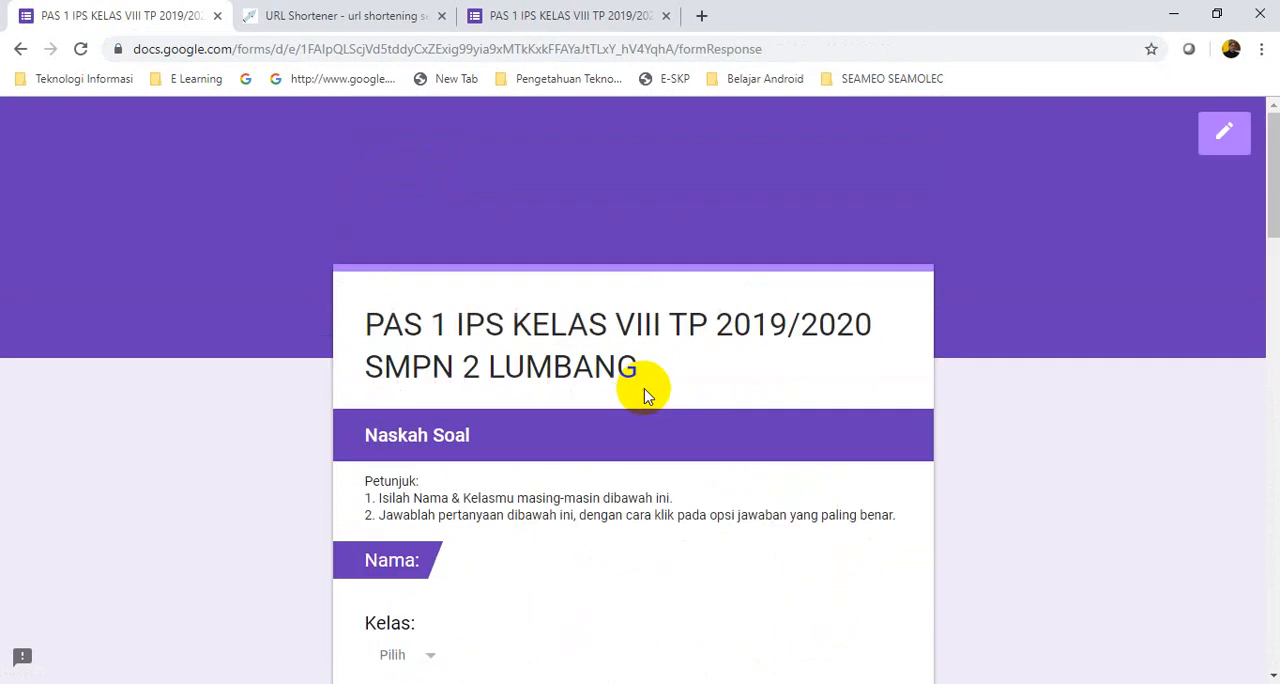
Open the form for editing and go to the "Nama:" and "Kelas:" items in the "Naskah Soal" section
click(1224, 137)
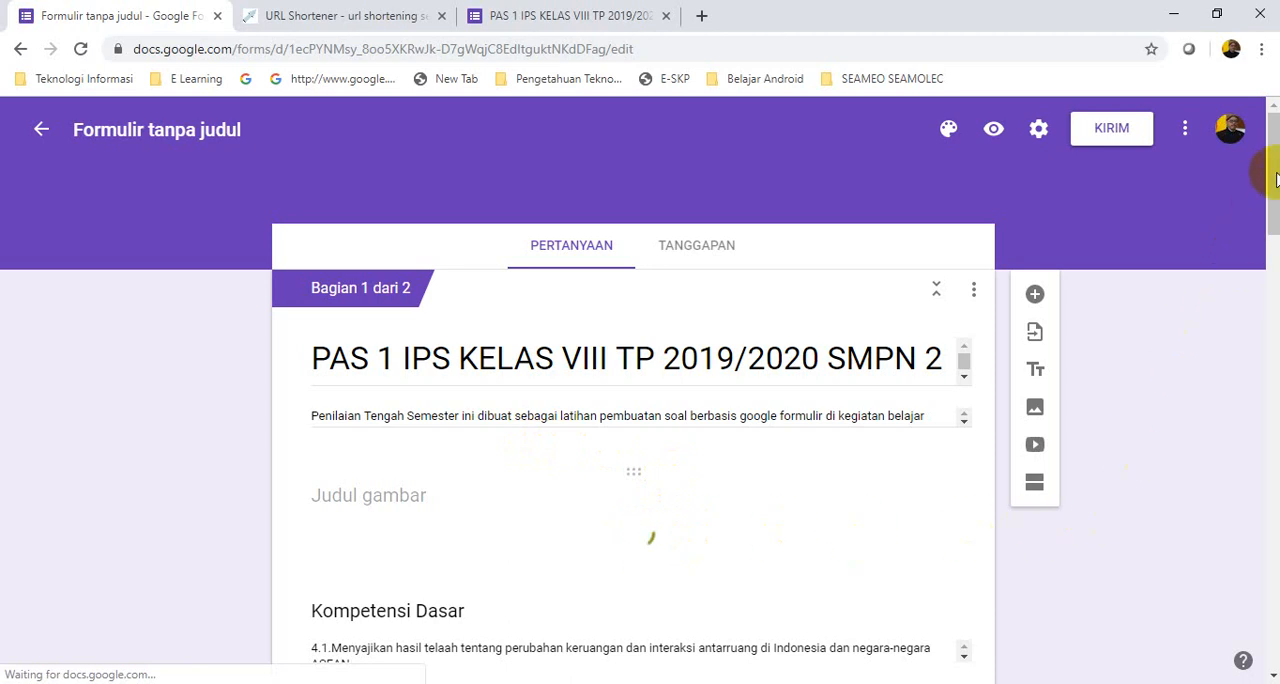
scroll(1273, 183, down, 2)
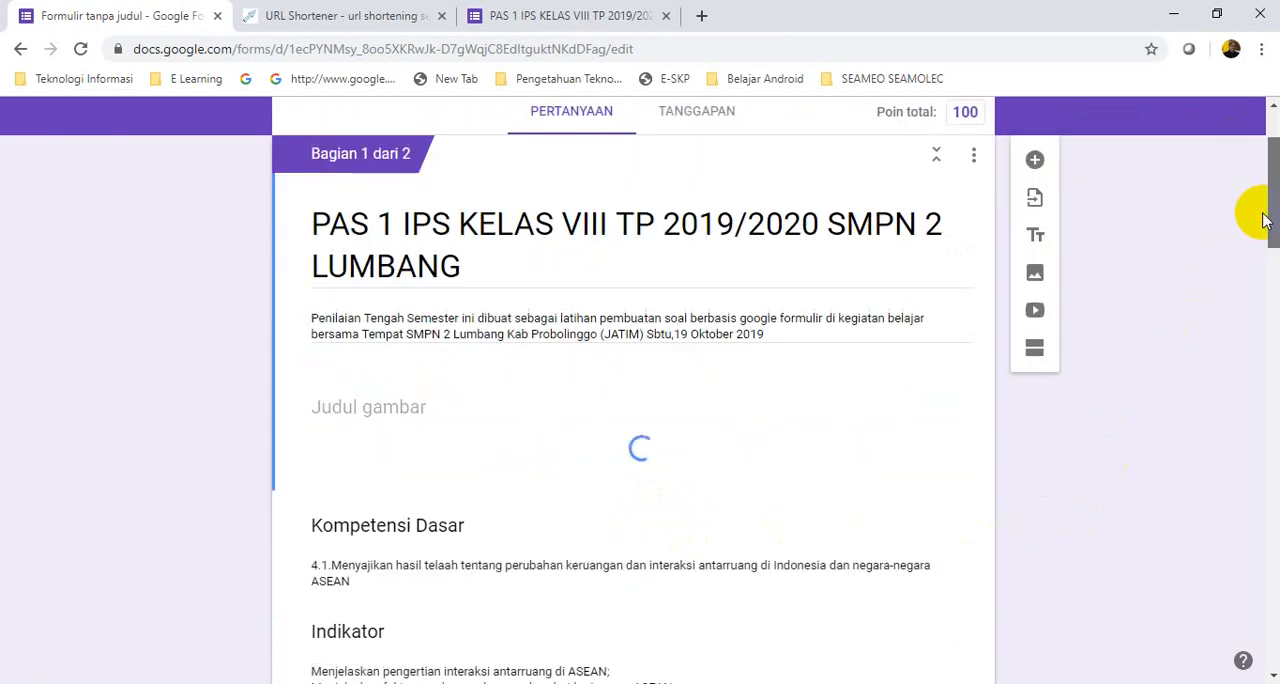
scroll(1271, 206, down, 2)
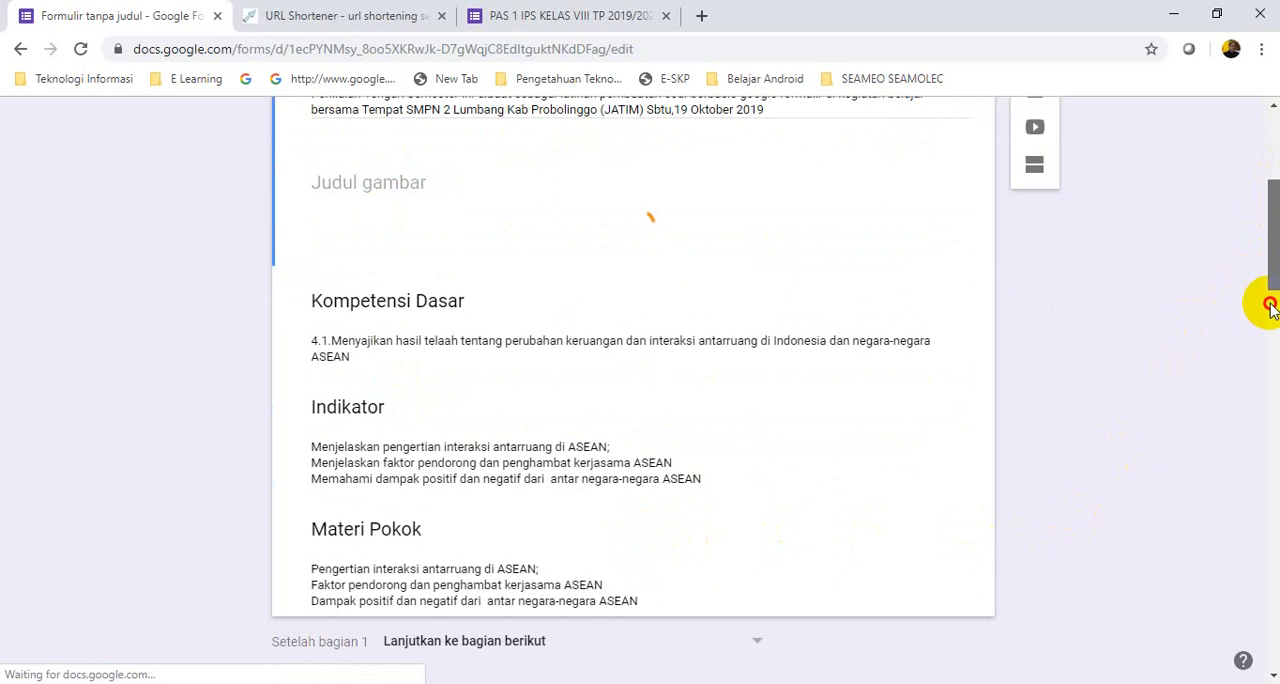
scroll(586, 437, down, 5)
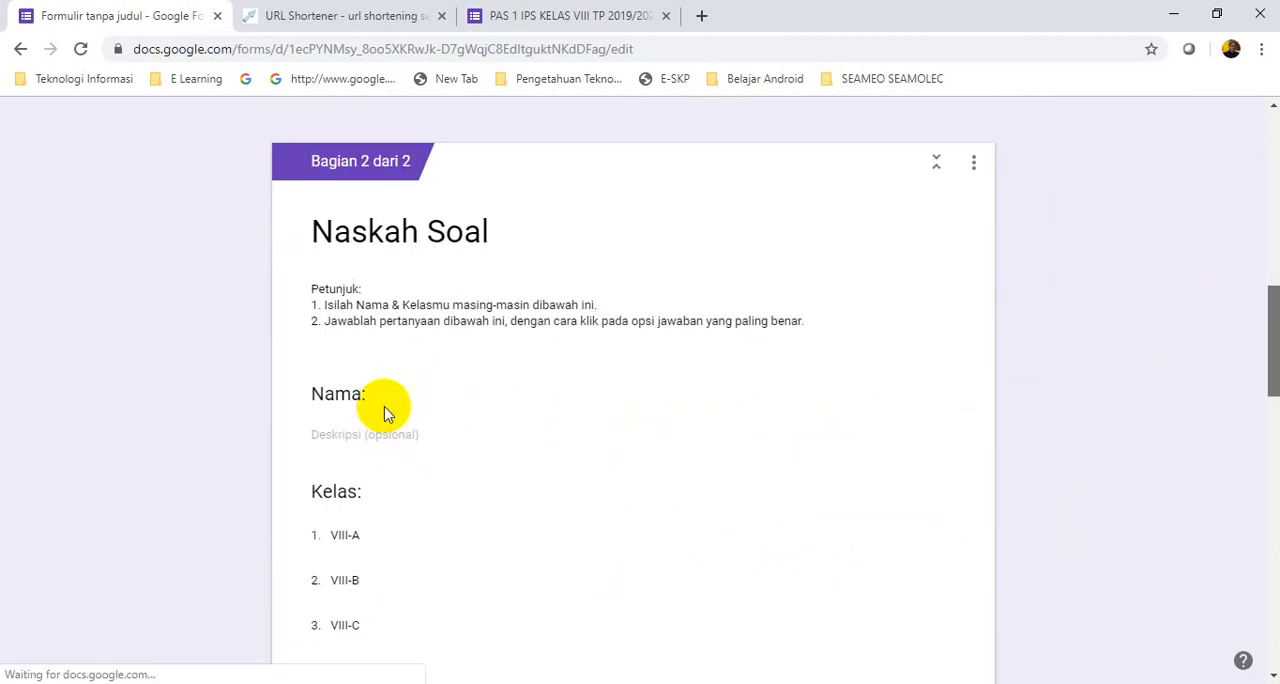
scroll(375, 405, down, 6)
scroll(584, 350, up, 2)
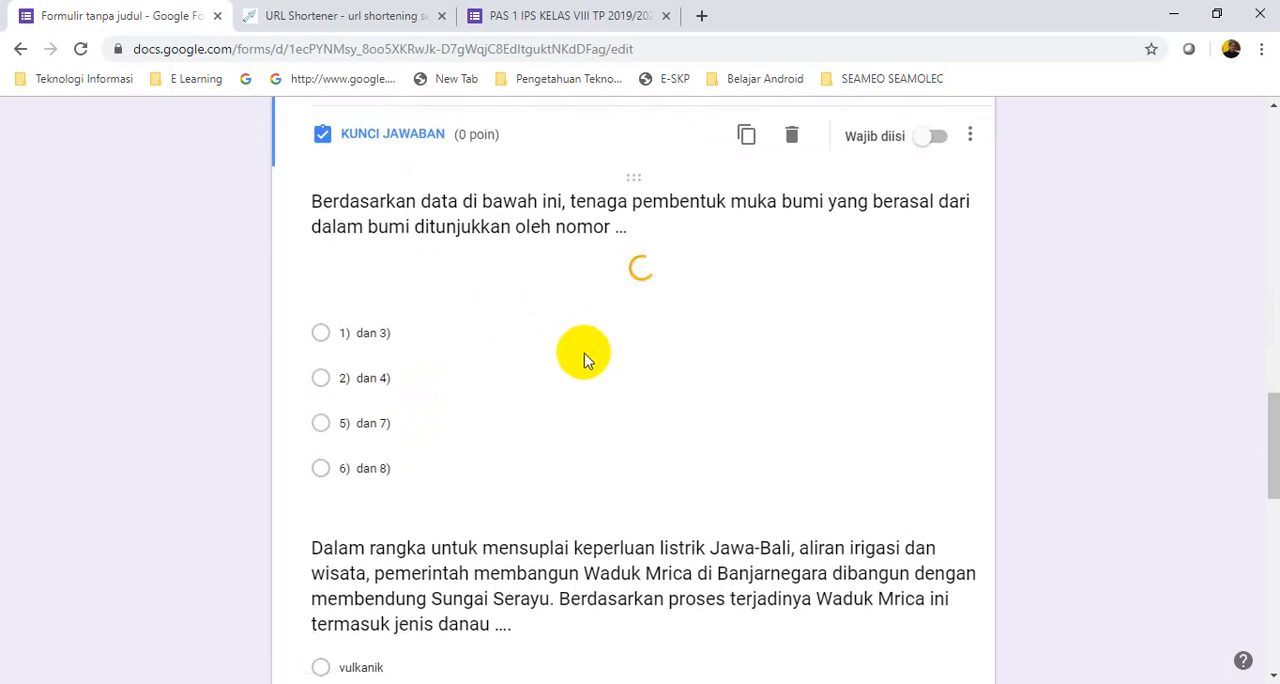
scroll(598, 380, up, 1)
scroll(604, 418, down, 1)
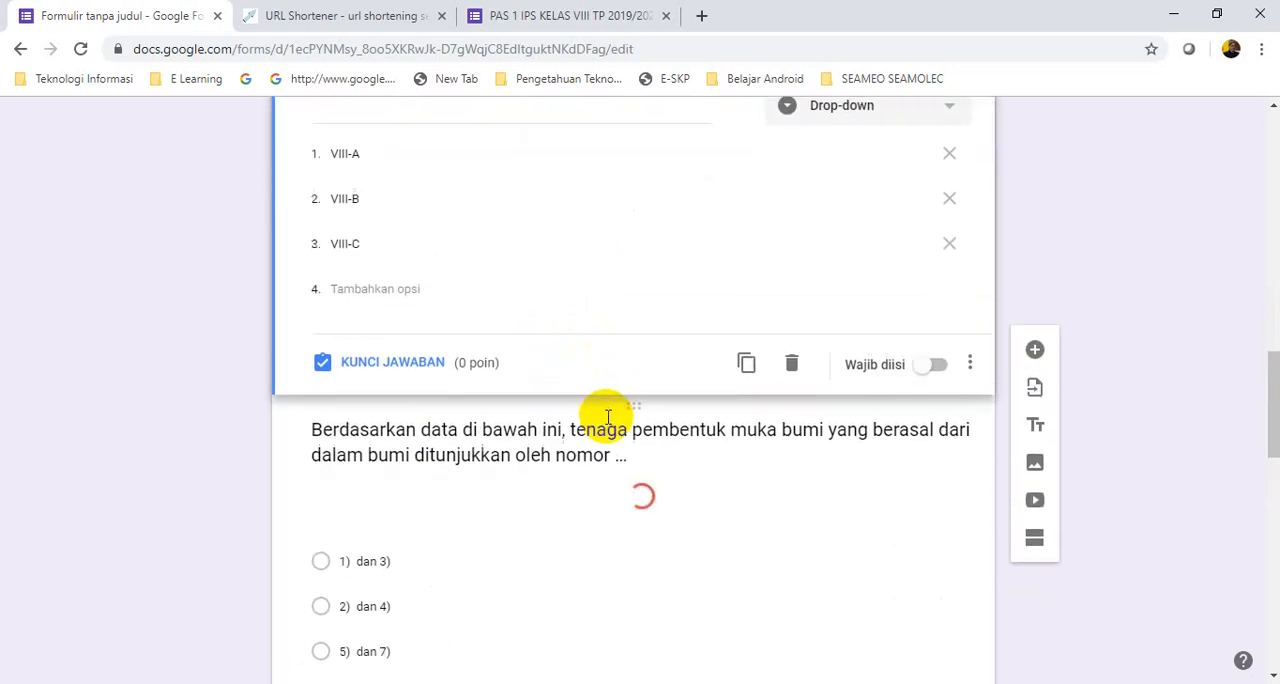
click(597, 415)
scroll(586, 381, up, 5)
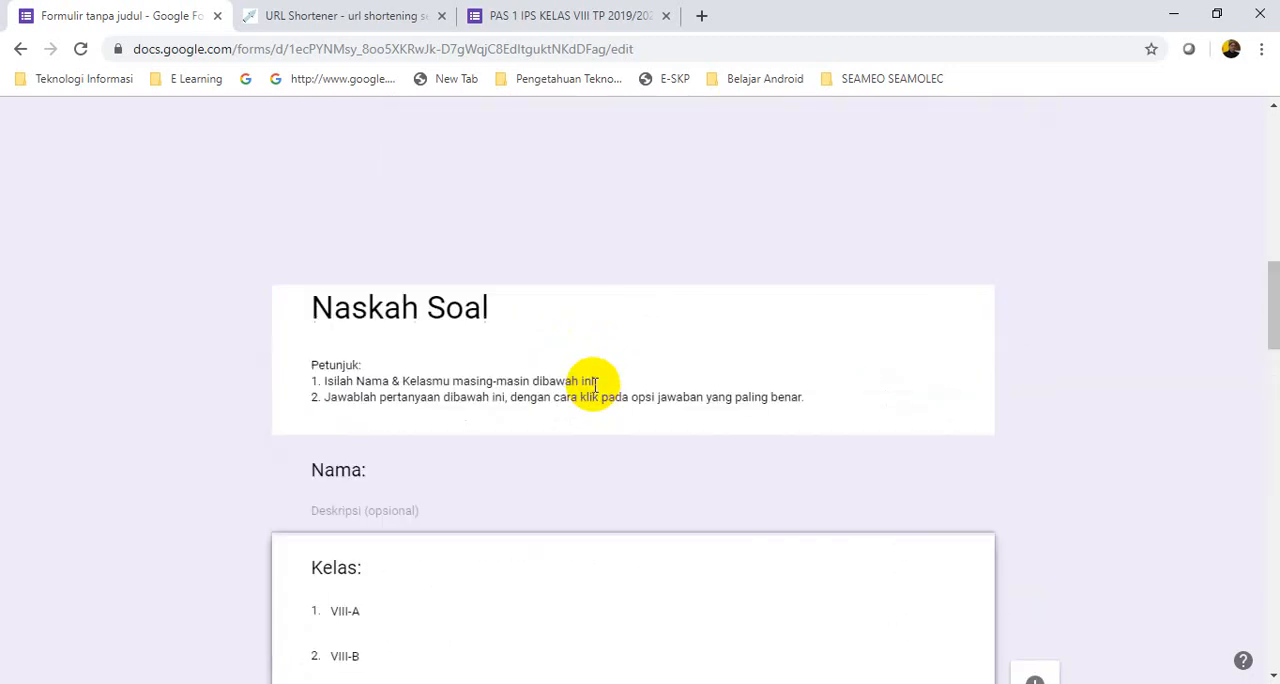
click(594, 383)
scroll(440, 450, down, 1)
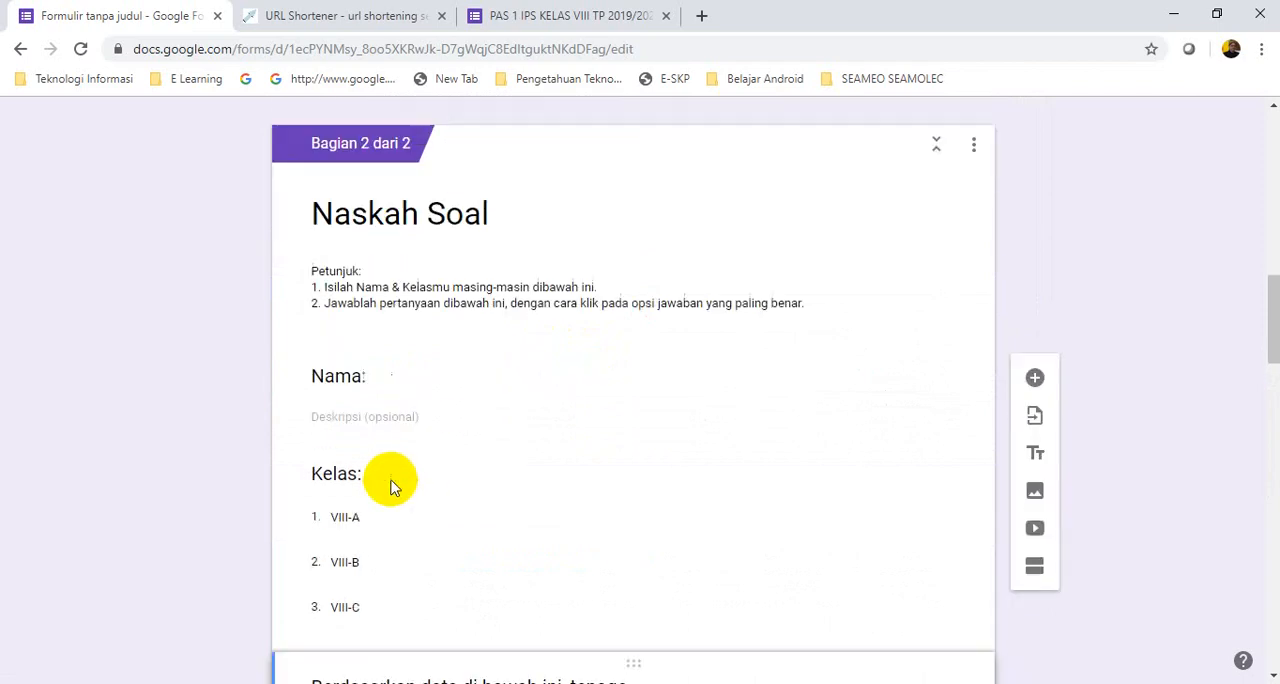
Add a new question directly below the "Nama:" title block in "Naskah Soal" and delete that title block
double_click(405, 385)
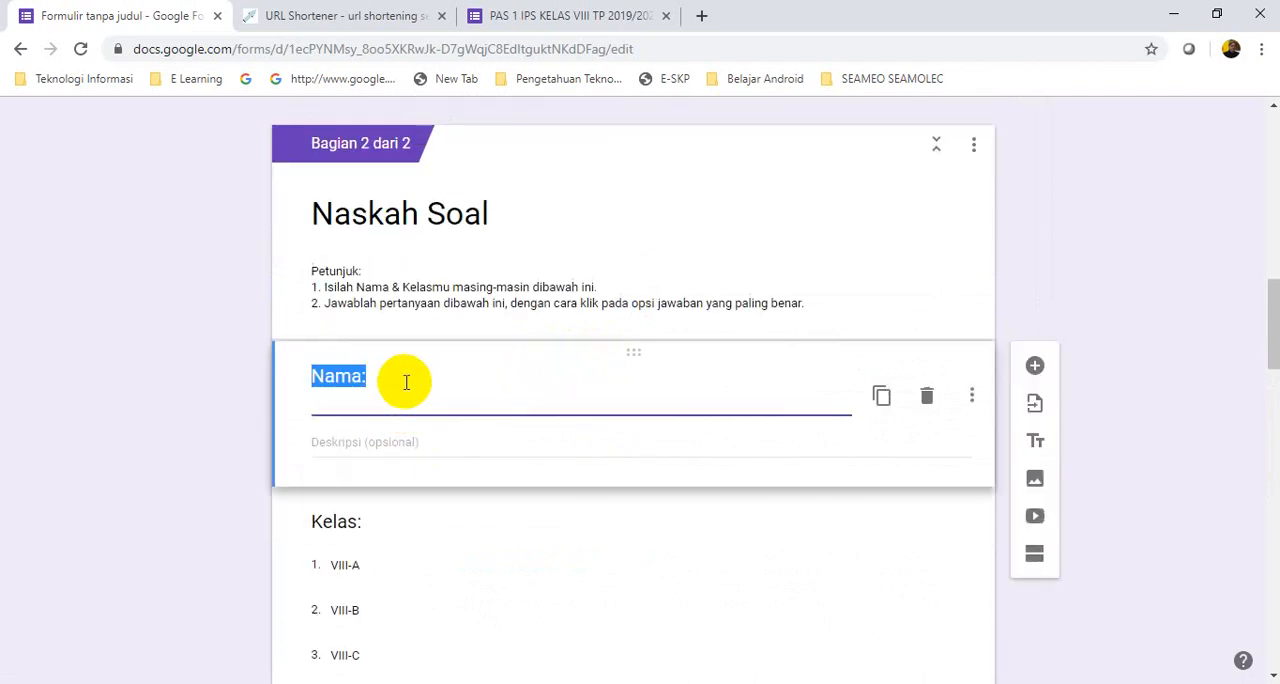
click(1036, 368)
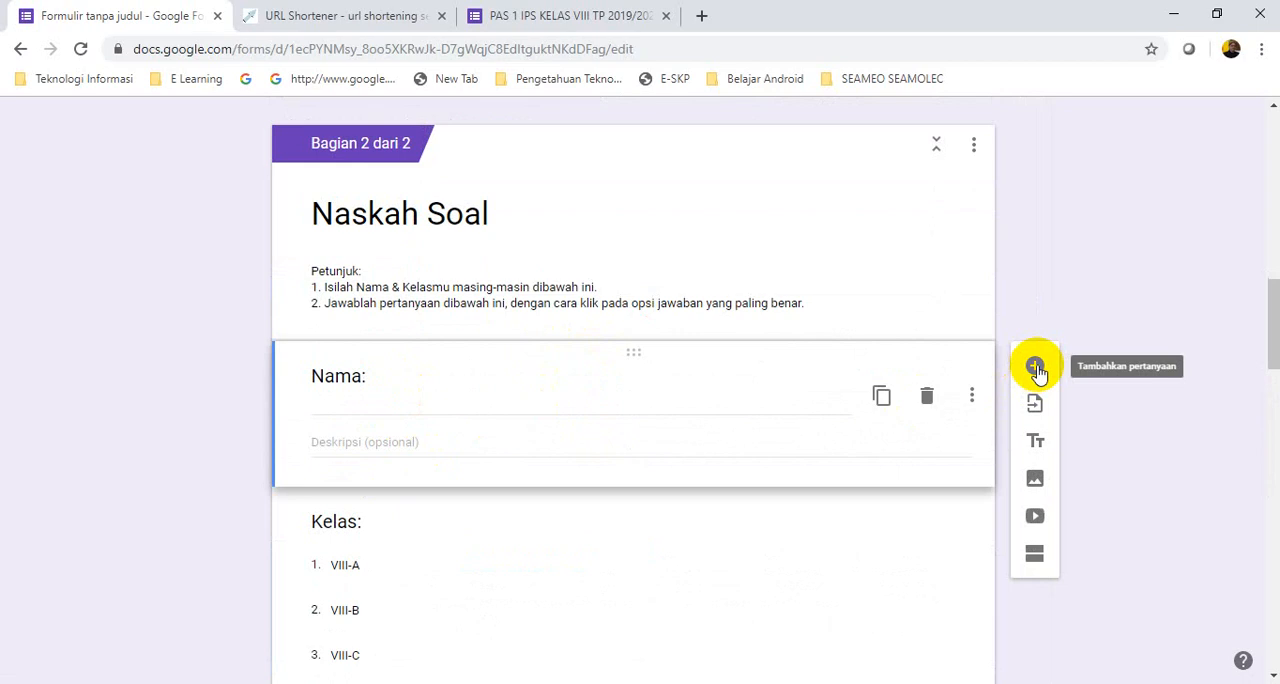
click(1036, 368)
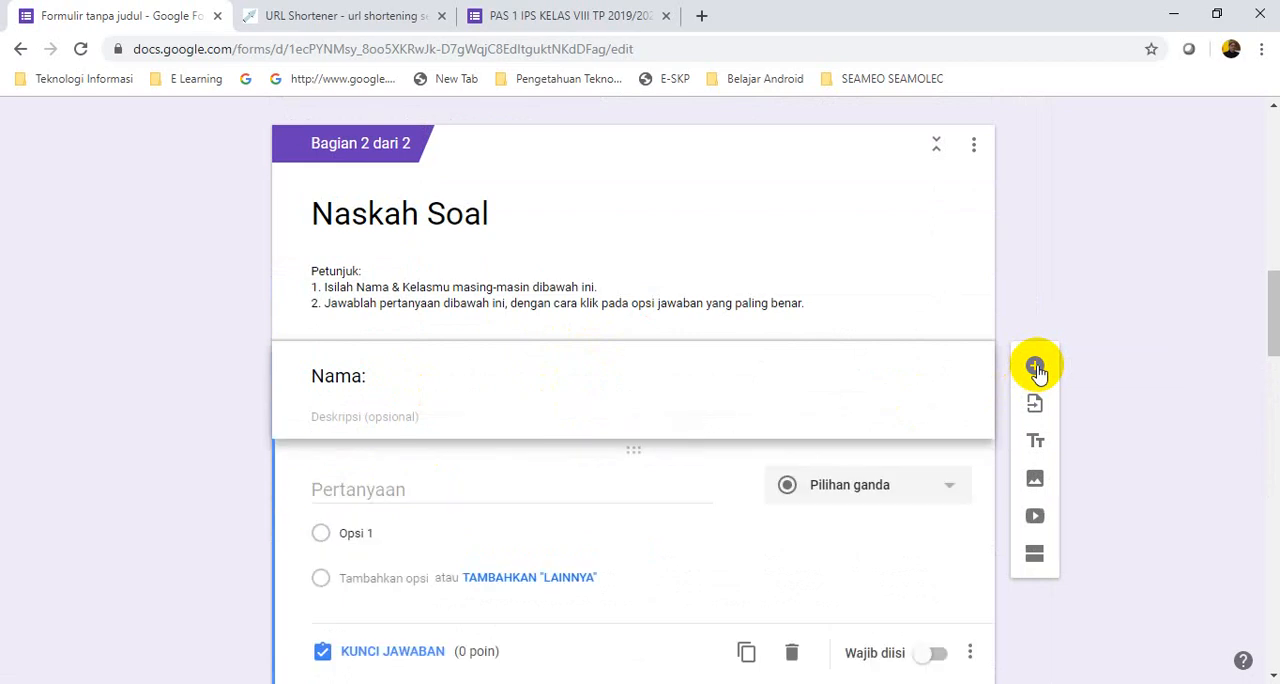
click(742, 383)
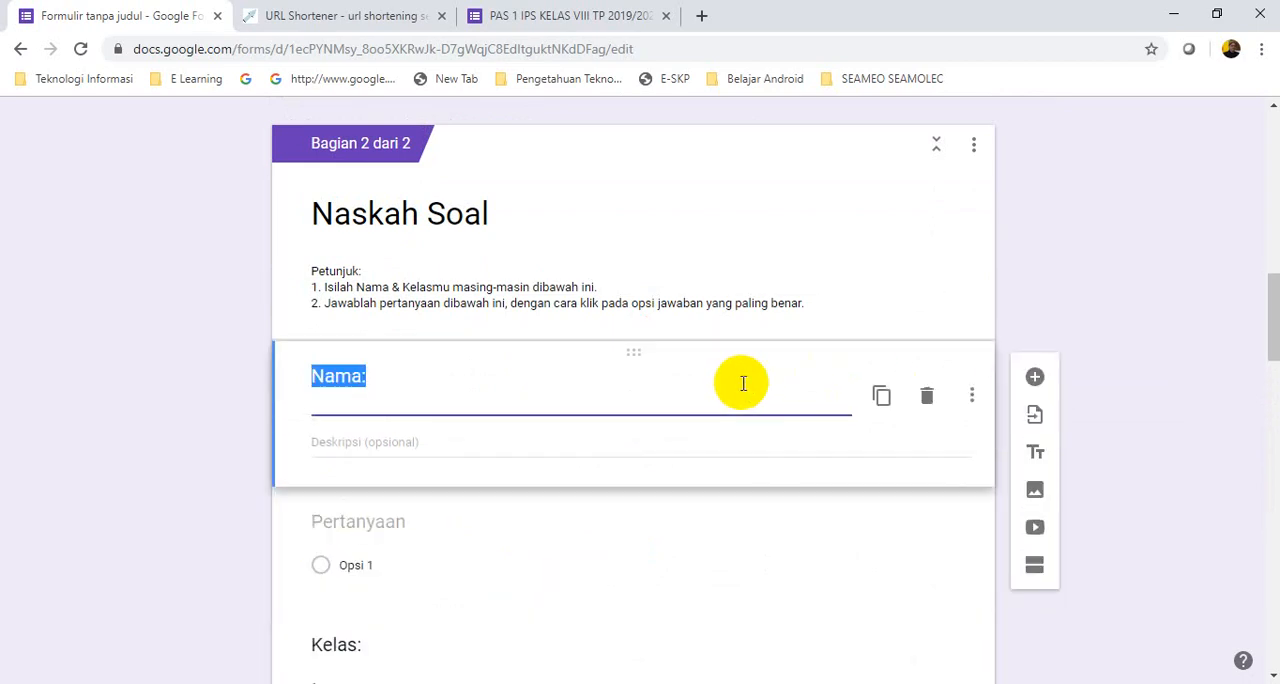
click(928, 398)
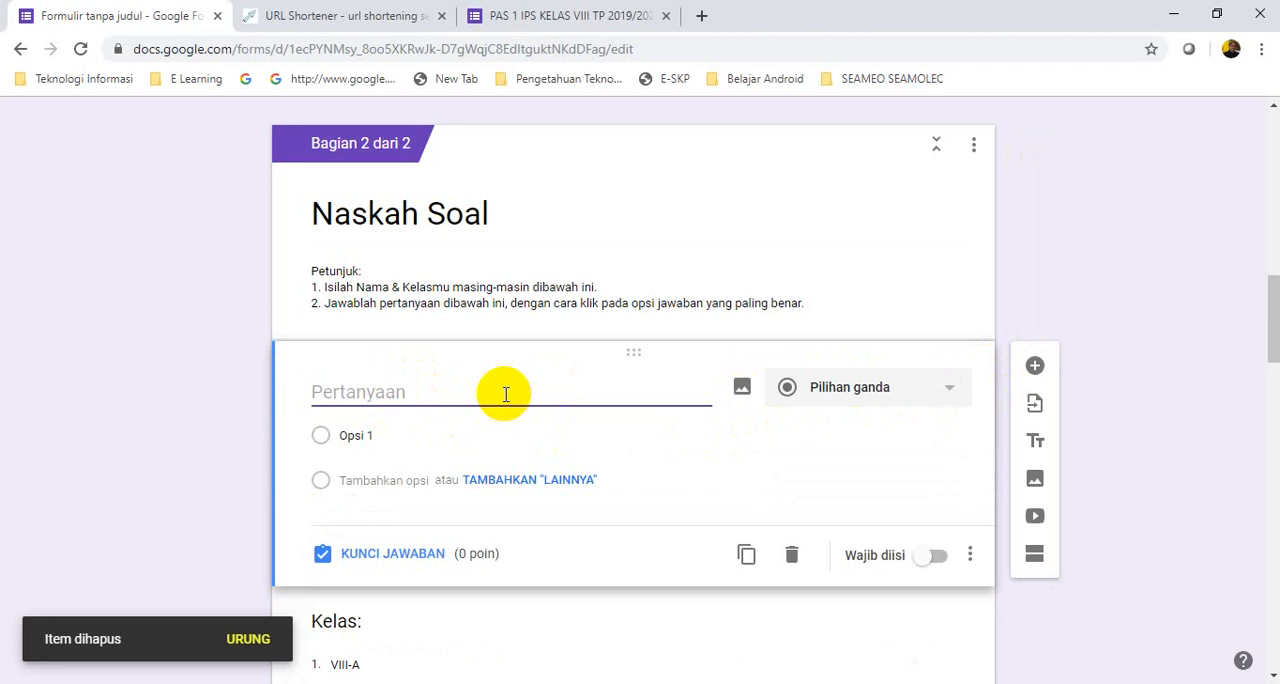
Title the new question "Nama:" and keep "Jawaban singkat" as its type after checking the available question types
text(Nam)
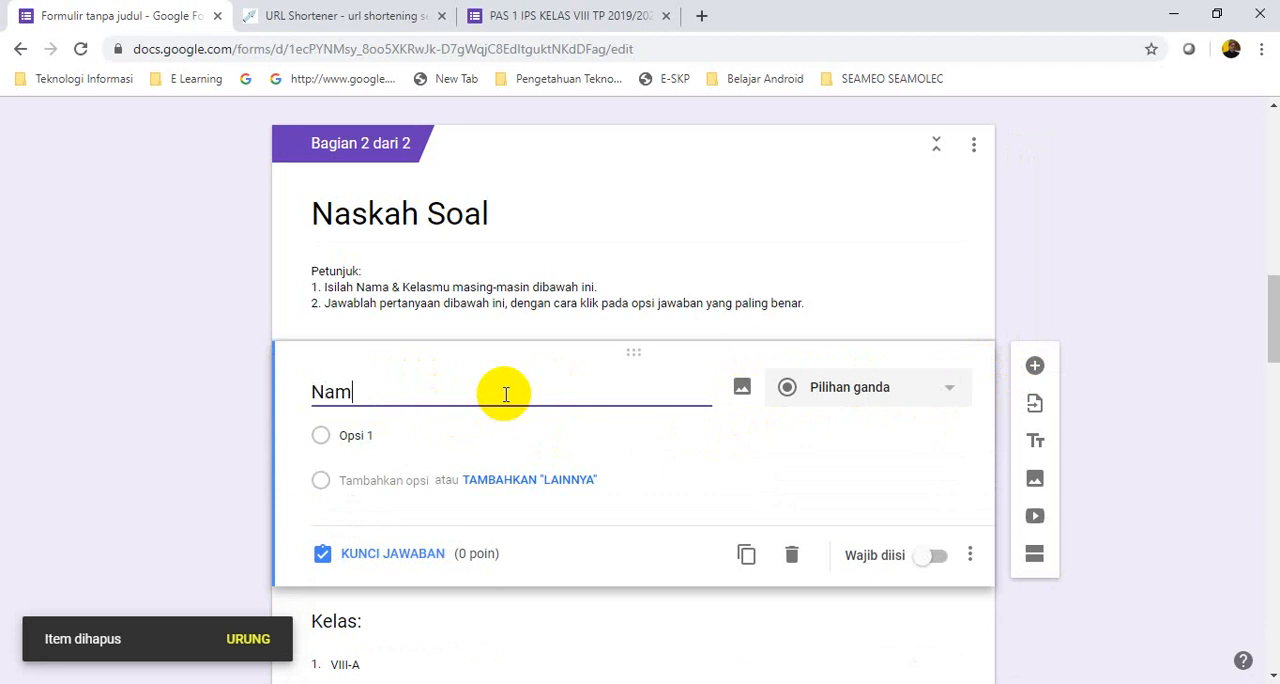
text(a)
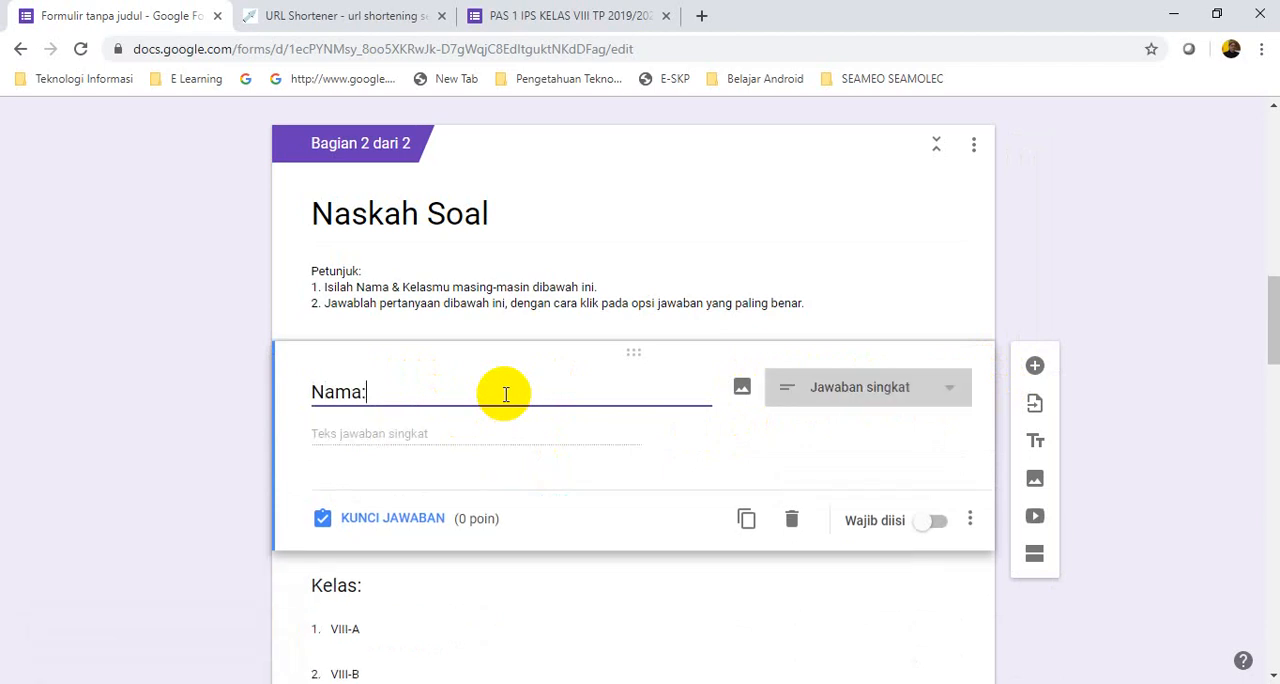
text(:)
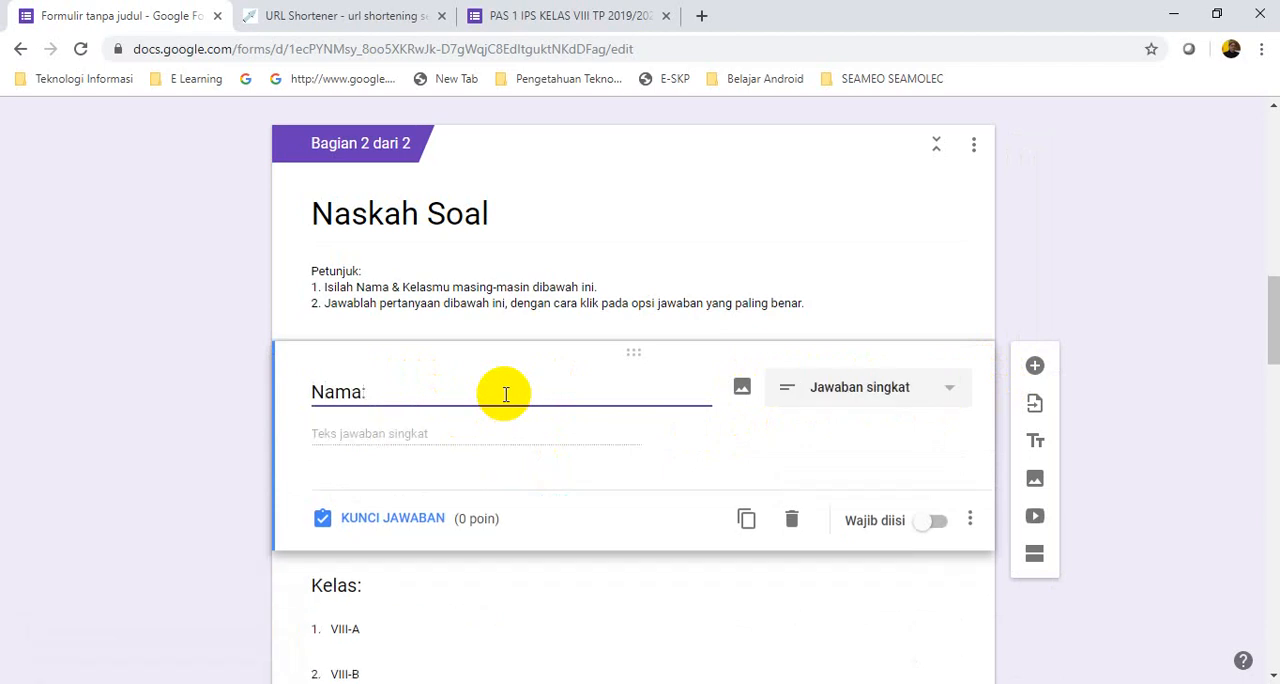
click(949, 393)
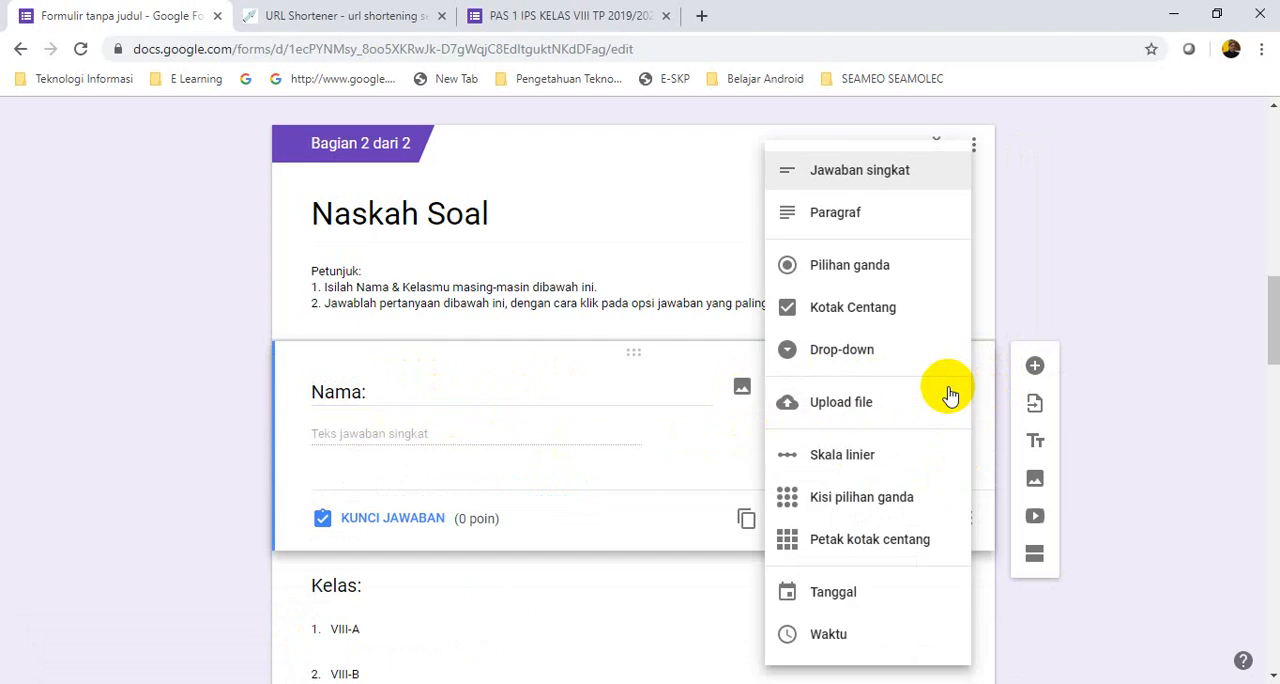
click(464, 466)
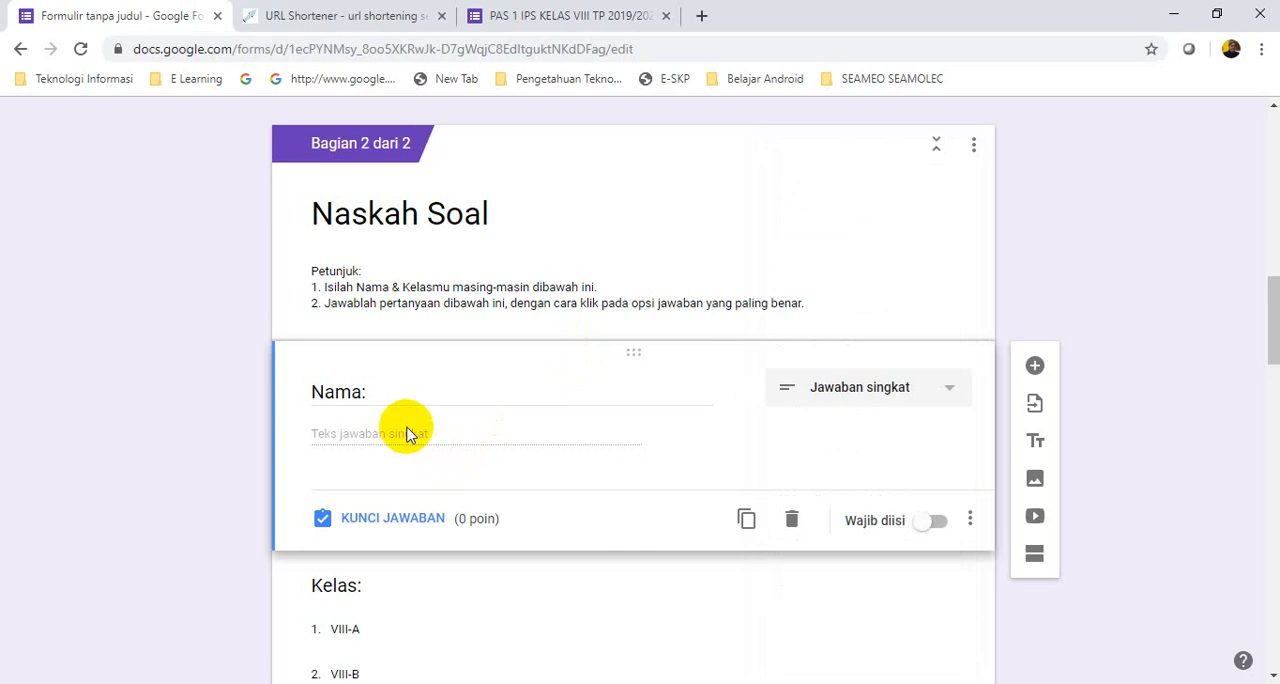
Open the answer key of the "Nama:" question and add the entry "Jawaban yang Benar" at 0 points
click(416, 526)
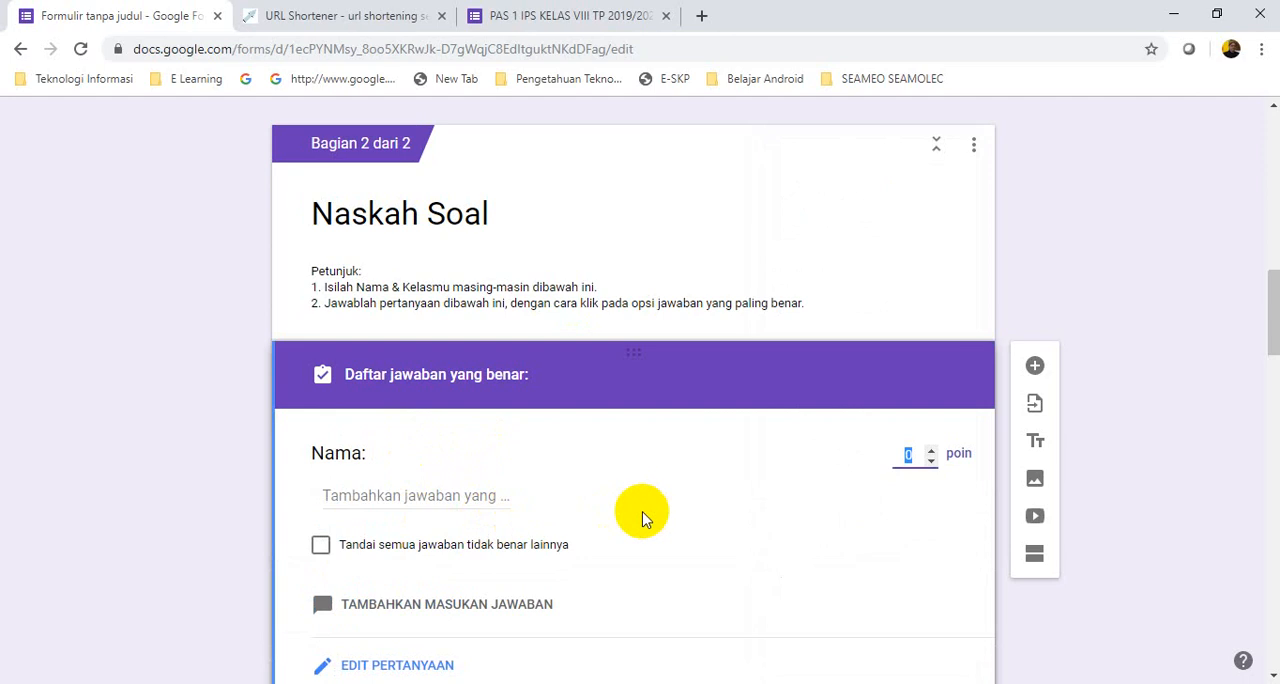
scroll(643, 515, down, 1)
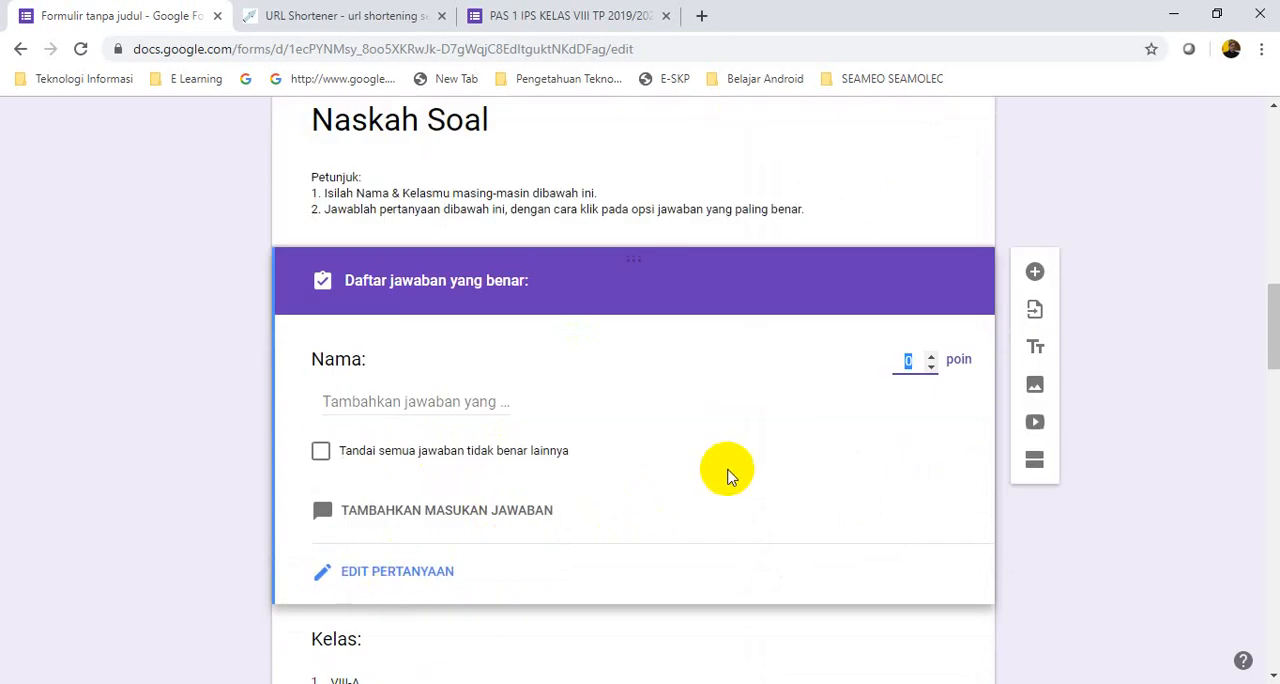
click(896, 211)
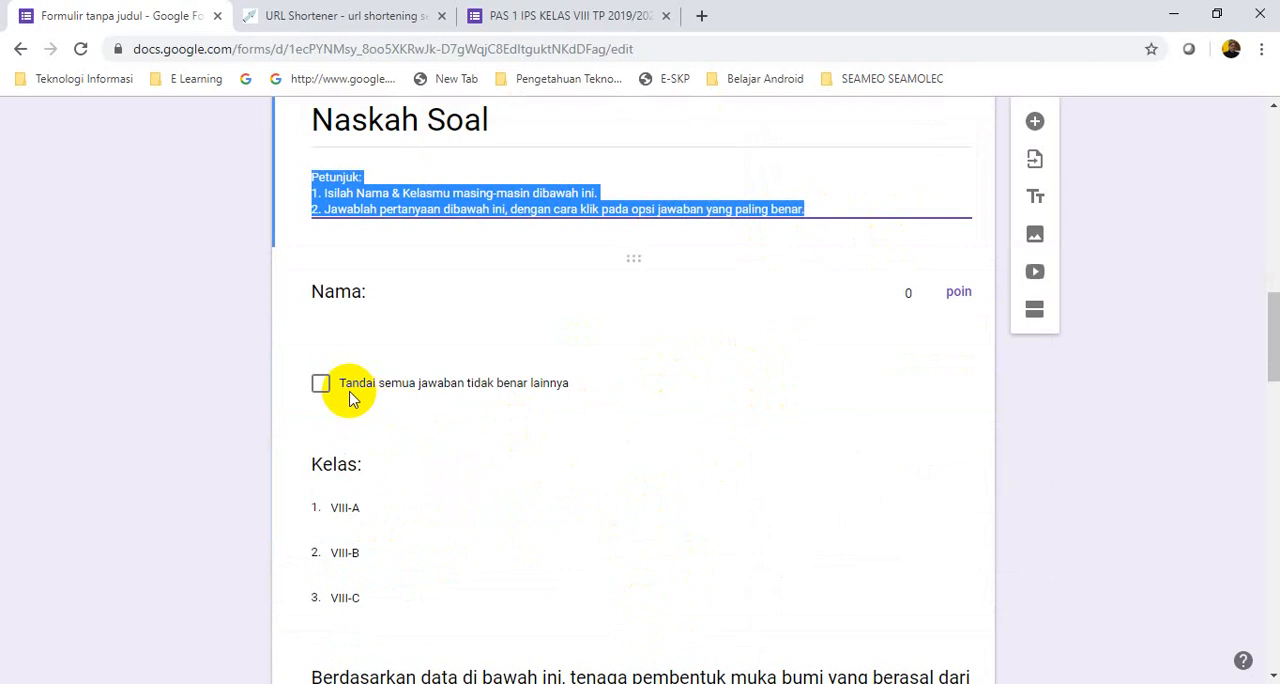
click(330, 393)
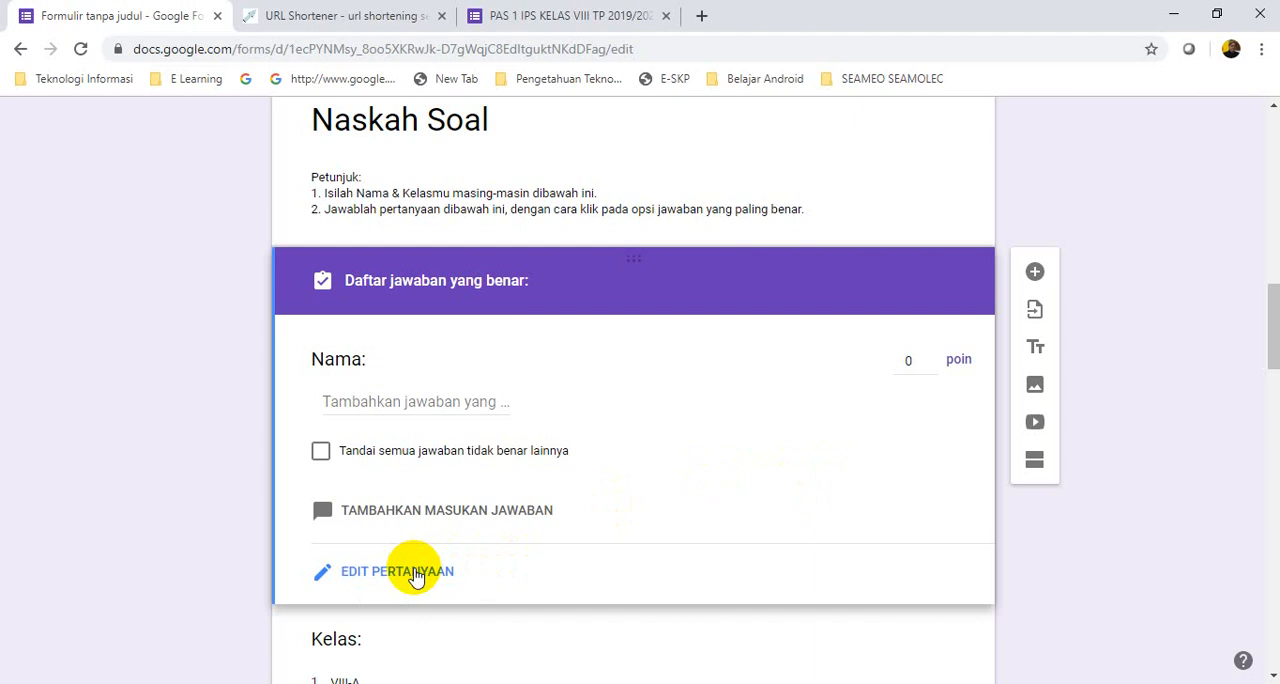
click(421, 396)
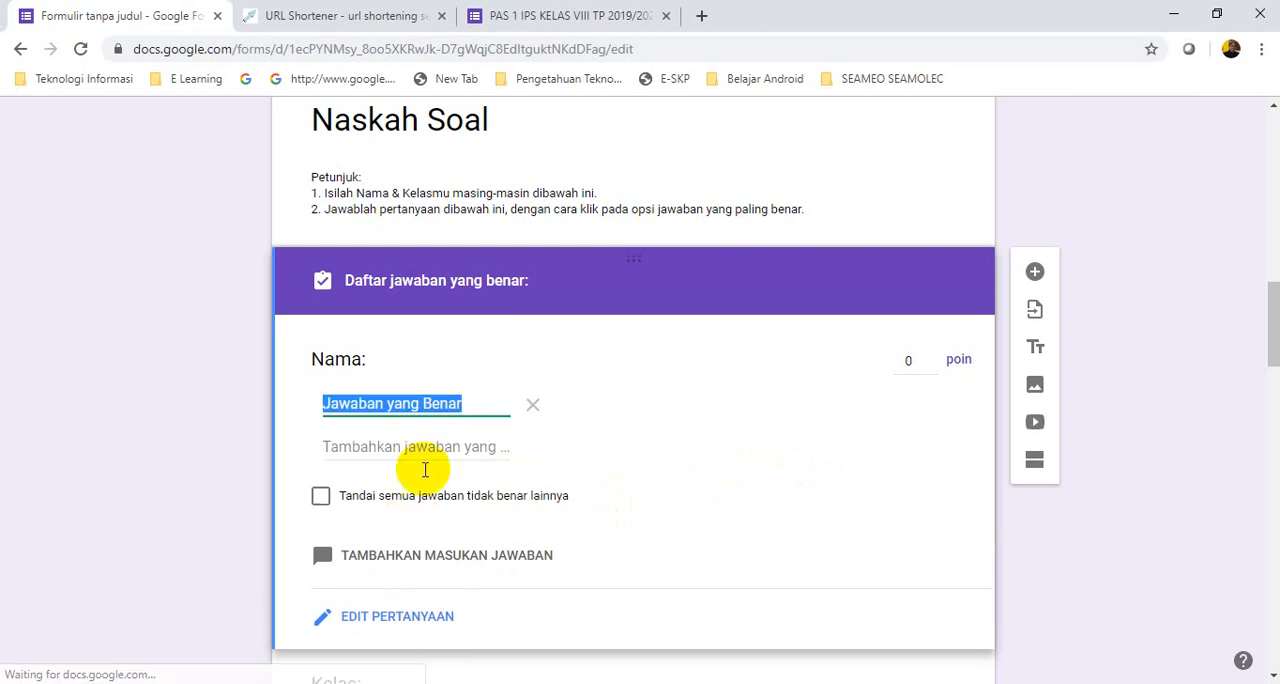
click(640, 505)
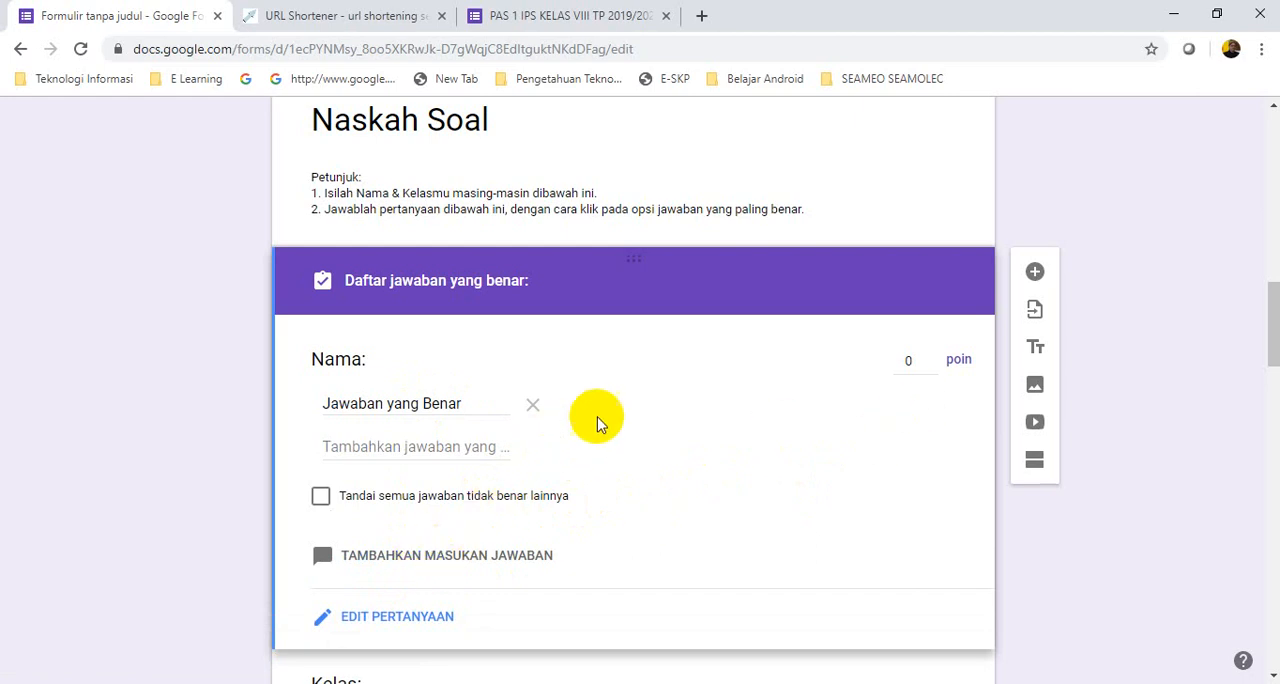
scroll(632, 418, up, 7)
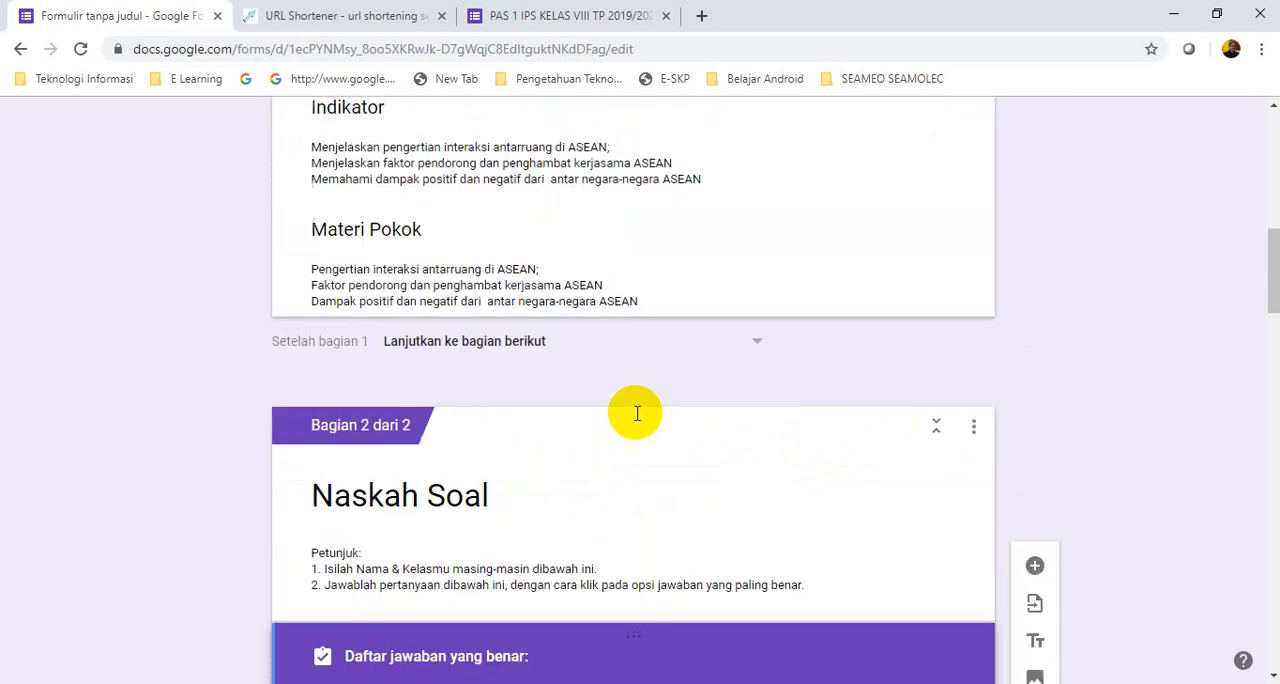
scroll(636, 418, up, 4)
scroll(636, 418, down, 3)
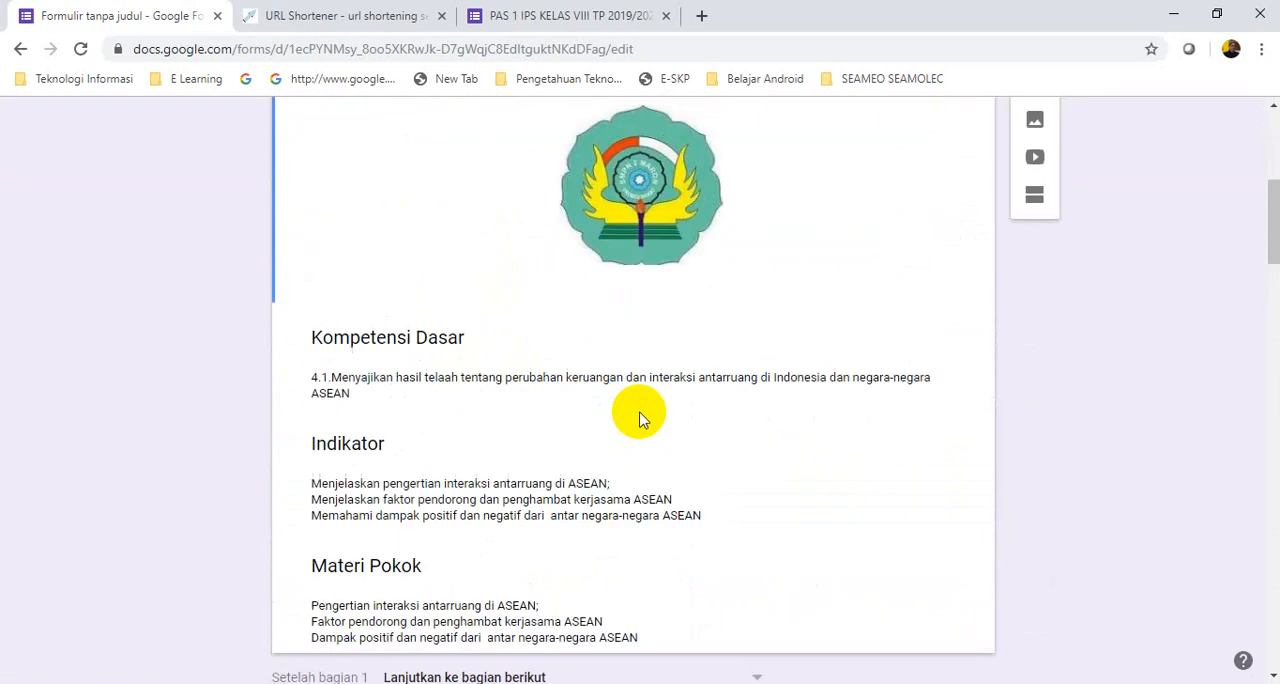
scroll(641, 418, up, 3)
click(1097, 130)
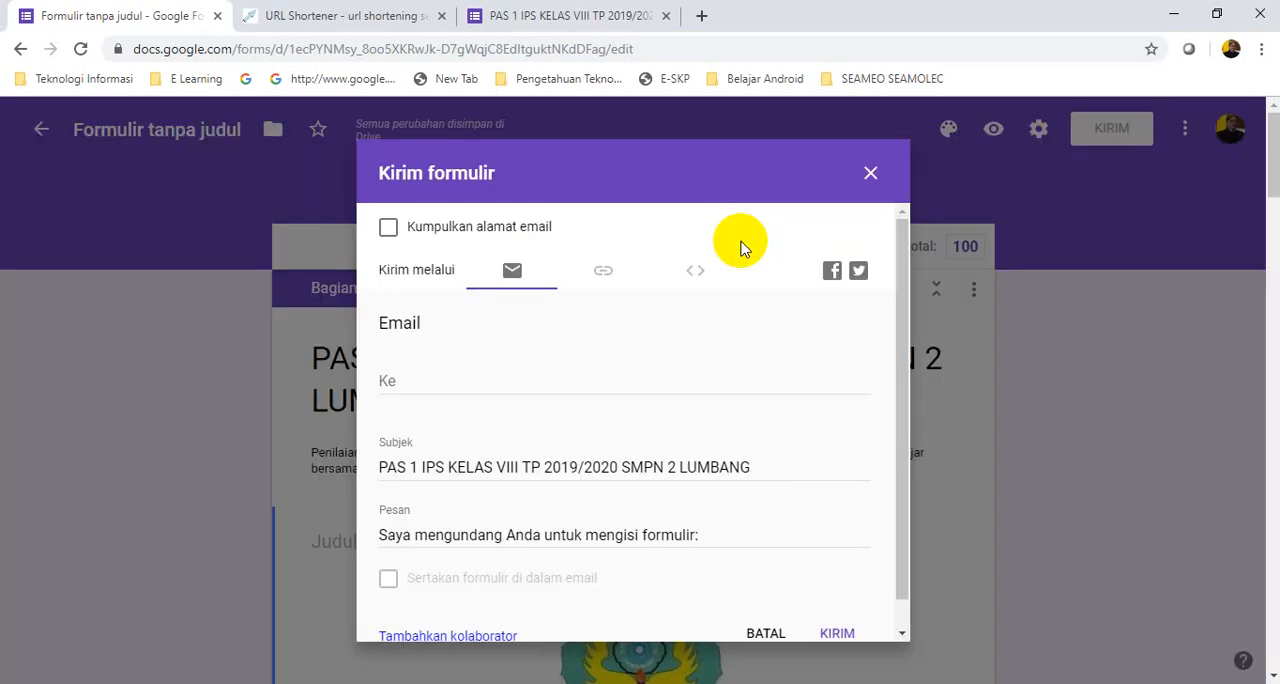
click(833, 634)
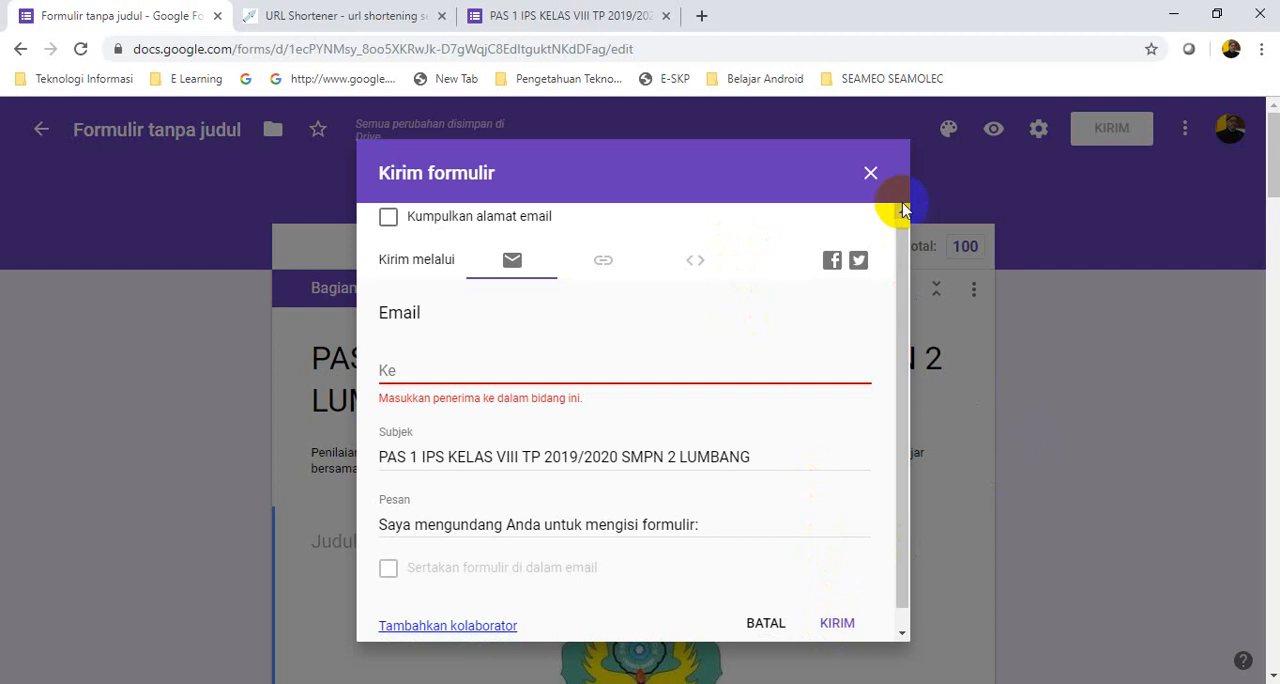
click(868, 175)
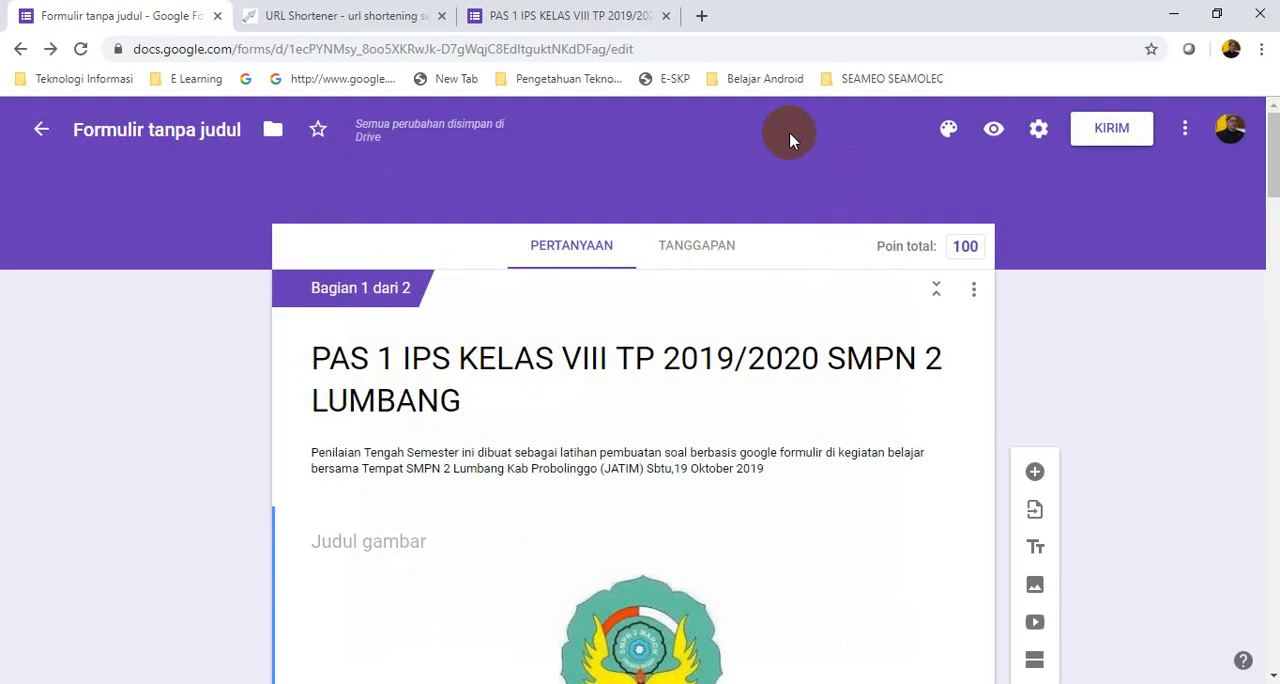
click(590, 18)
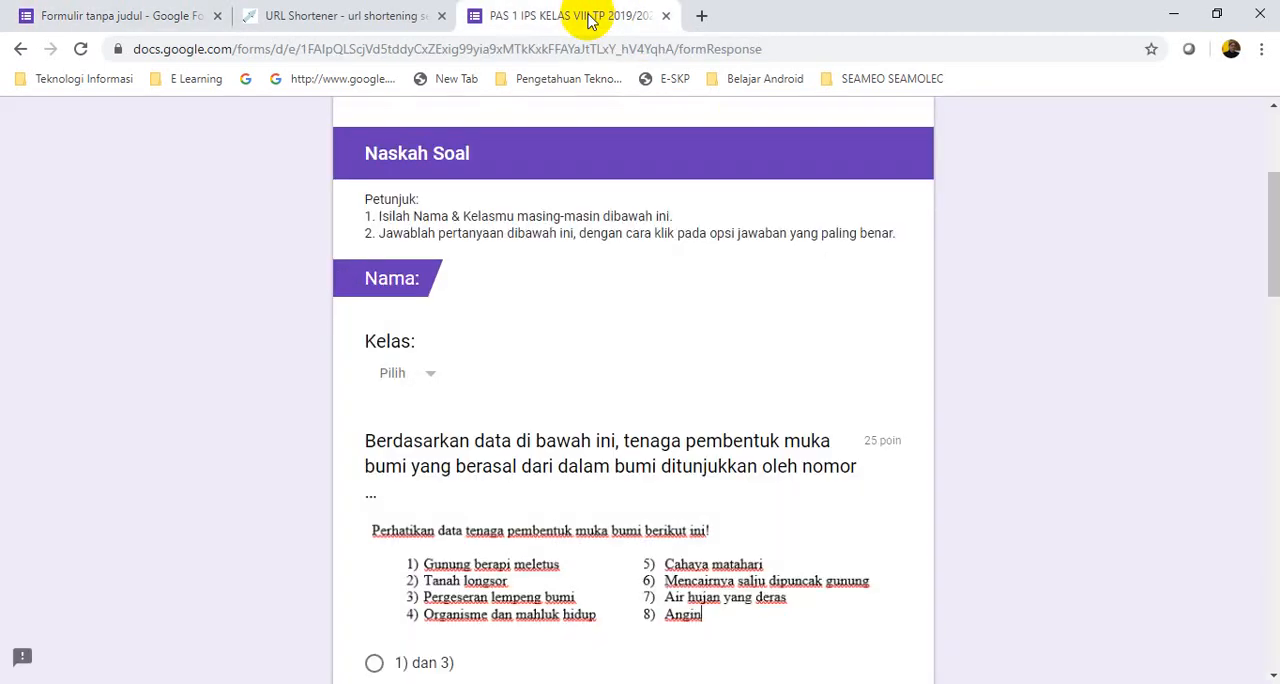
click(370, 16)
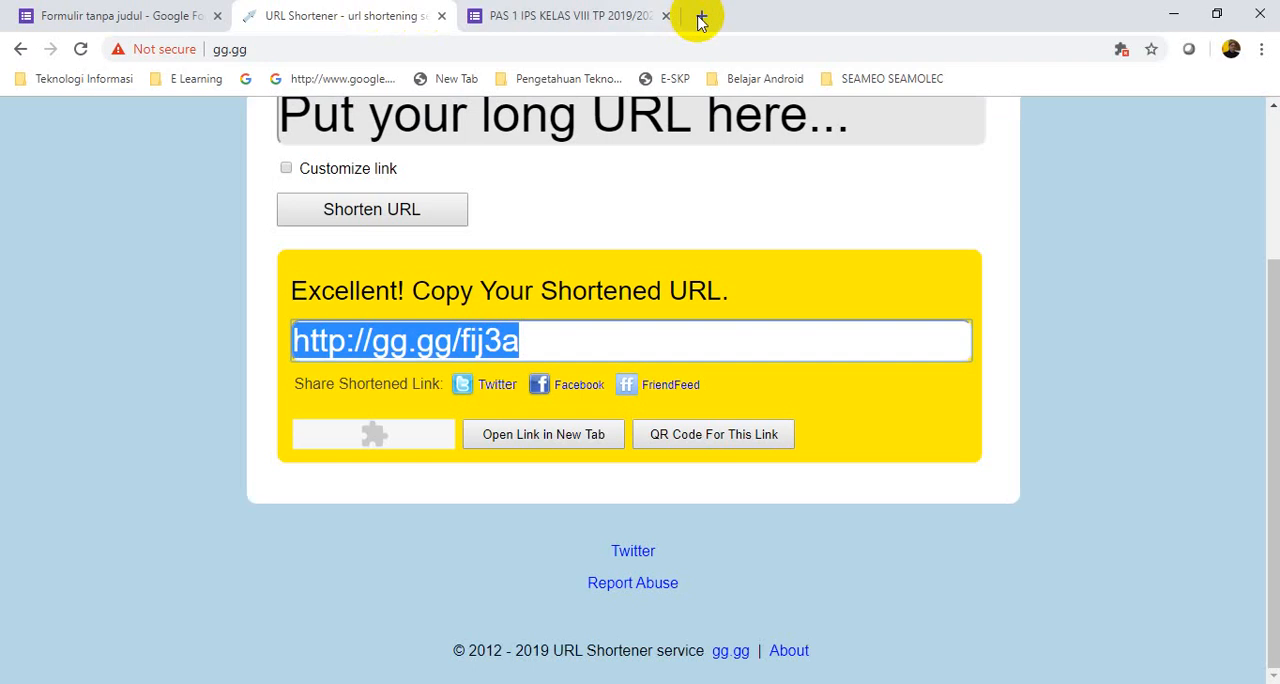
right_click(462, 347)
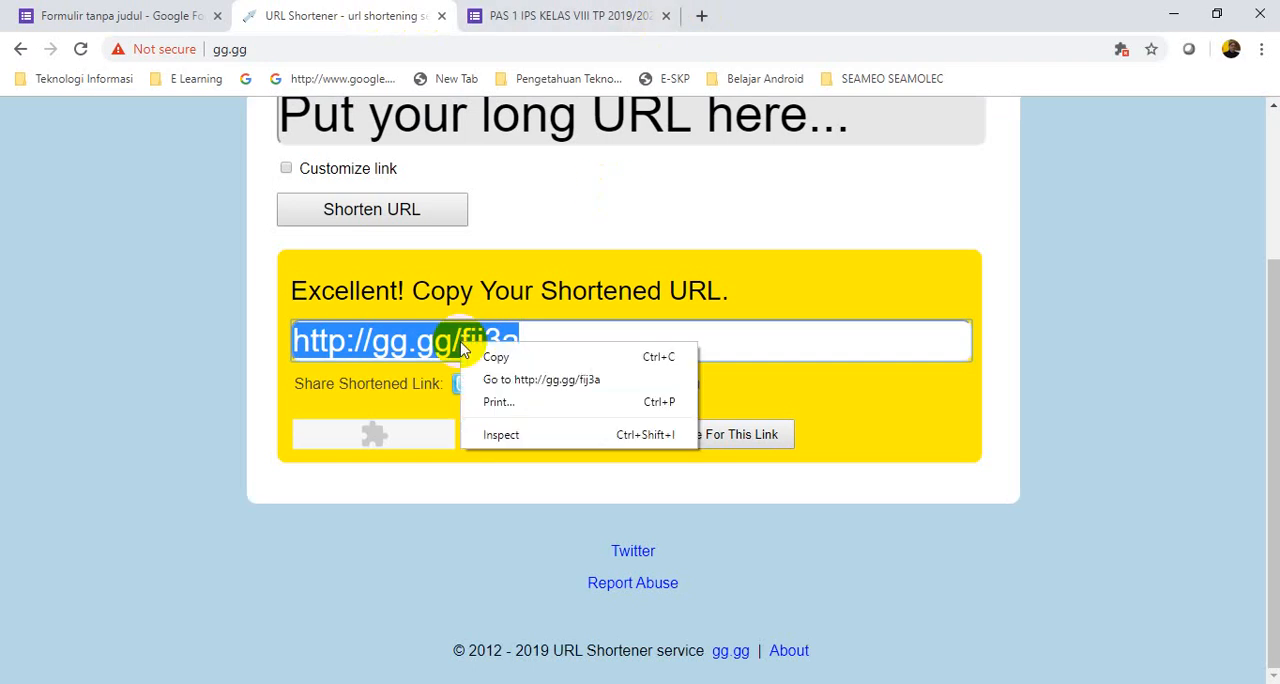
click(505, 356)
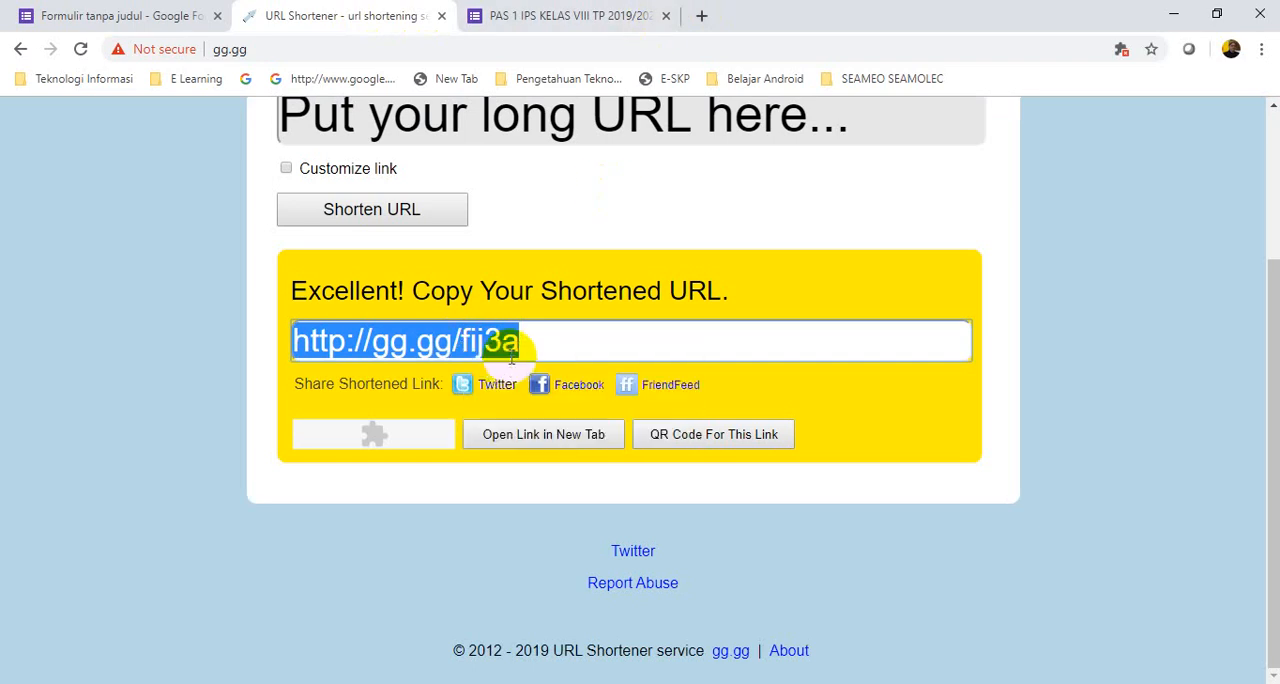
click(666, 18)
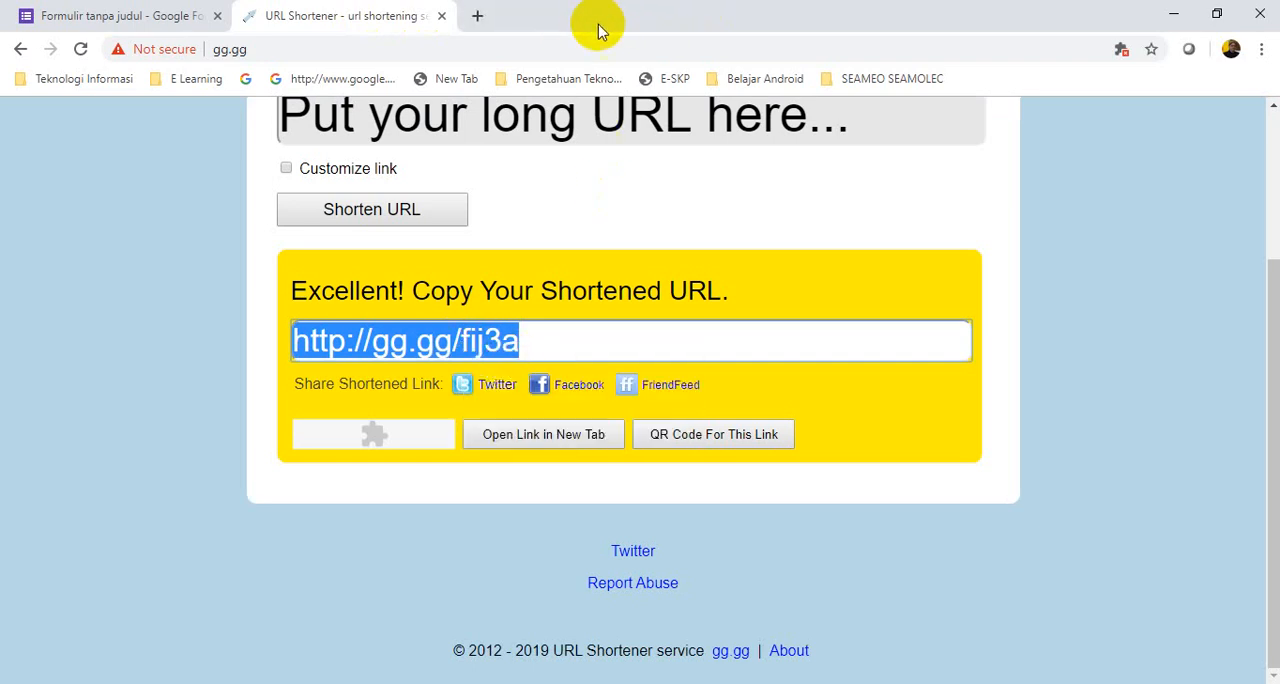
Open the copied short link in a new browser tab and continue to the quiz's "Naskah Soal" section
key(ctrl+t)
right_click(309, 51)
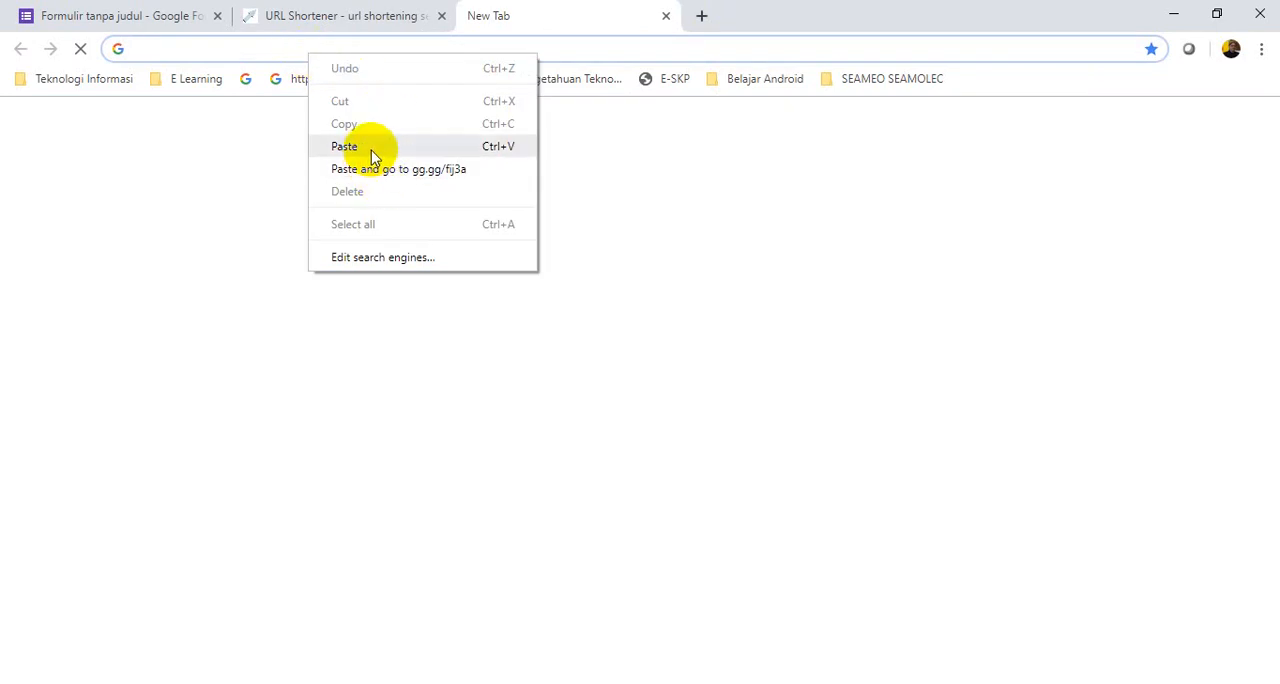
click(344, 147)
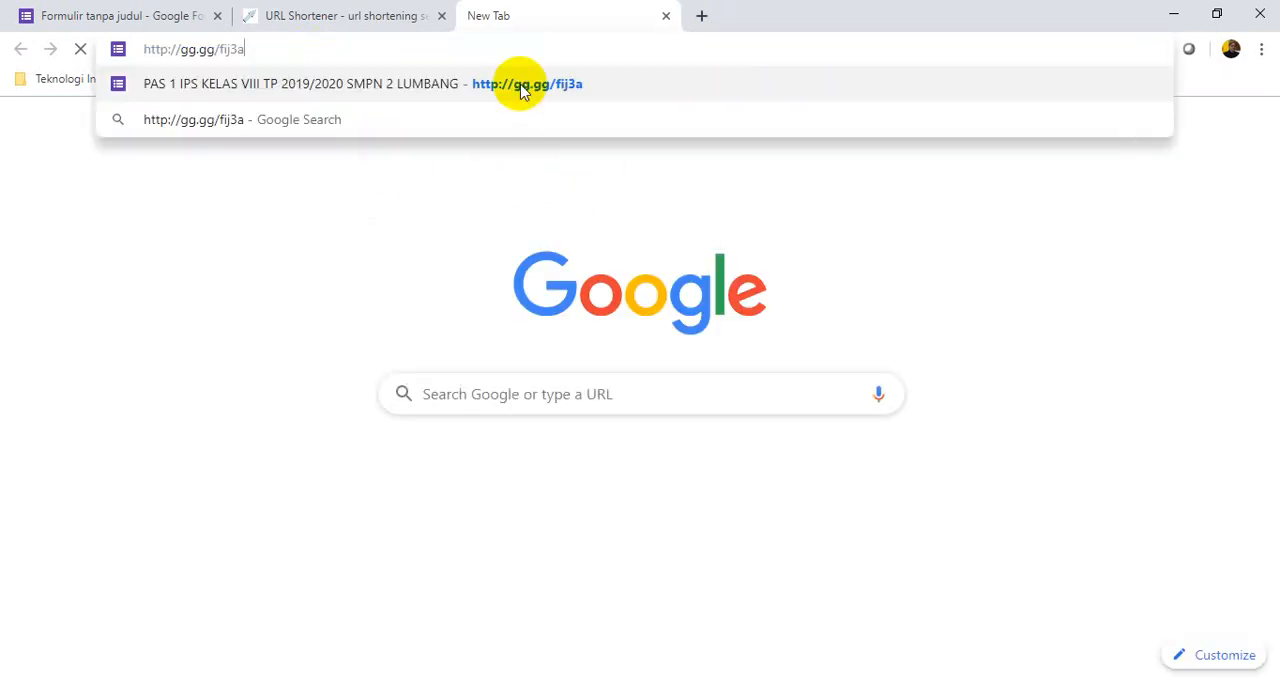
key(Return)
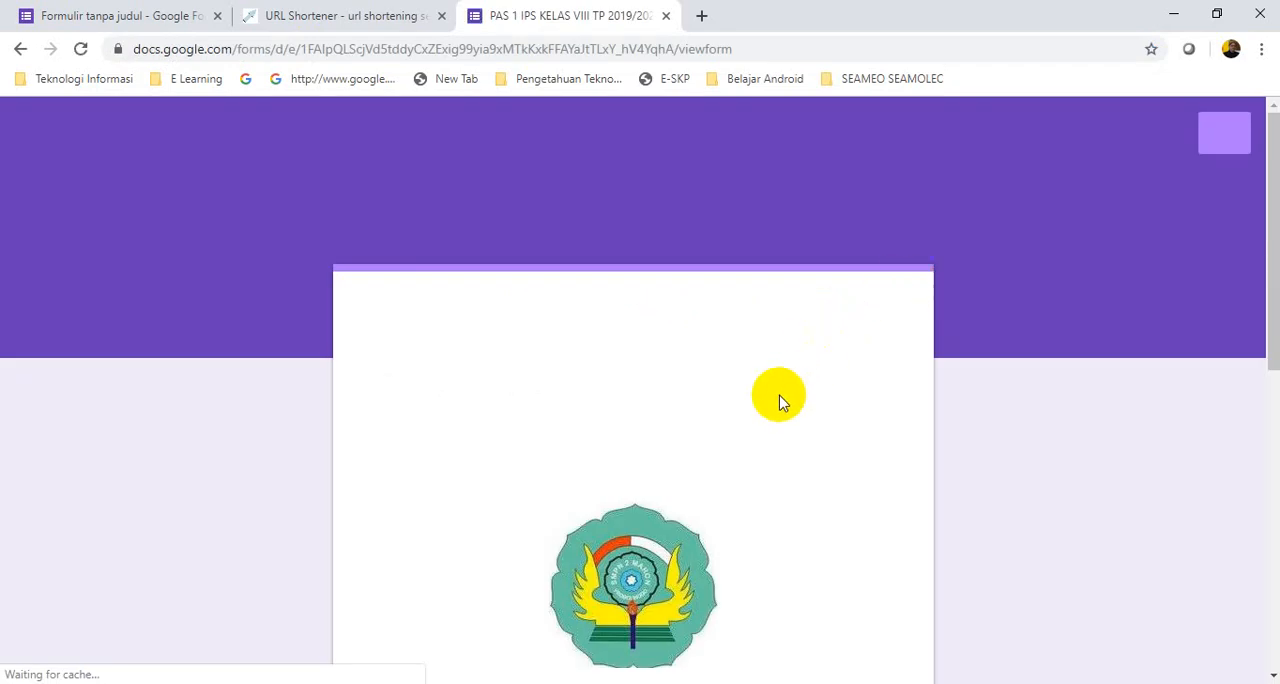
scroll(778, 397, down, 1)
scroll(778, 397, down, 6)
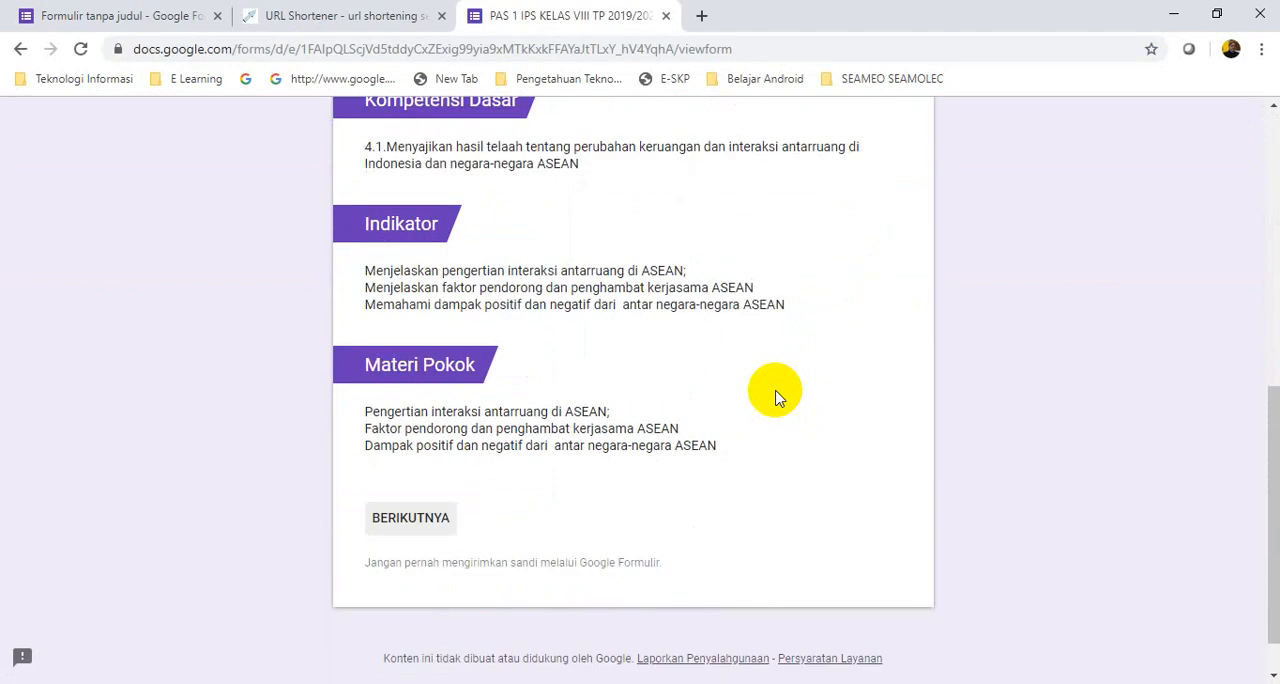
click(395, 475)
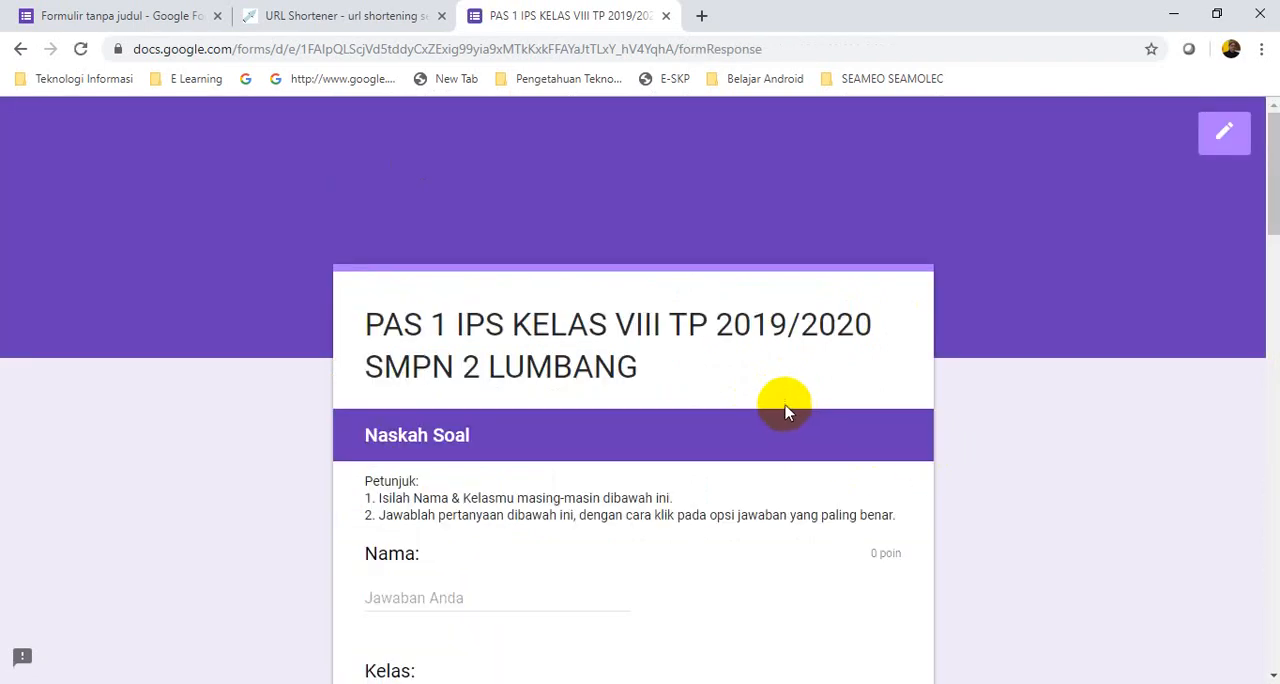
Check the "Nama:" answer field, the "Kelas:" choices and all the questions through to the end of the section
scroll(760, 390, down, 2)
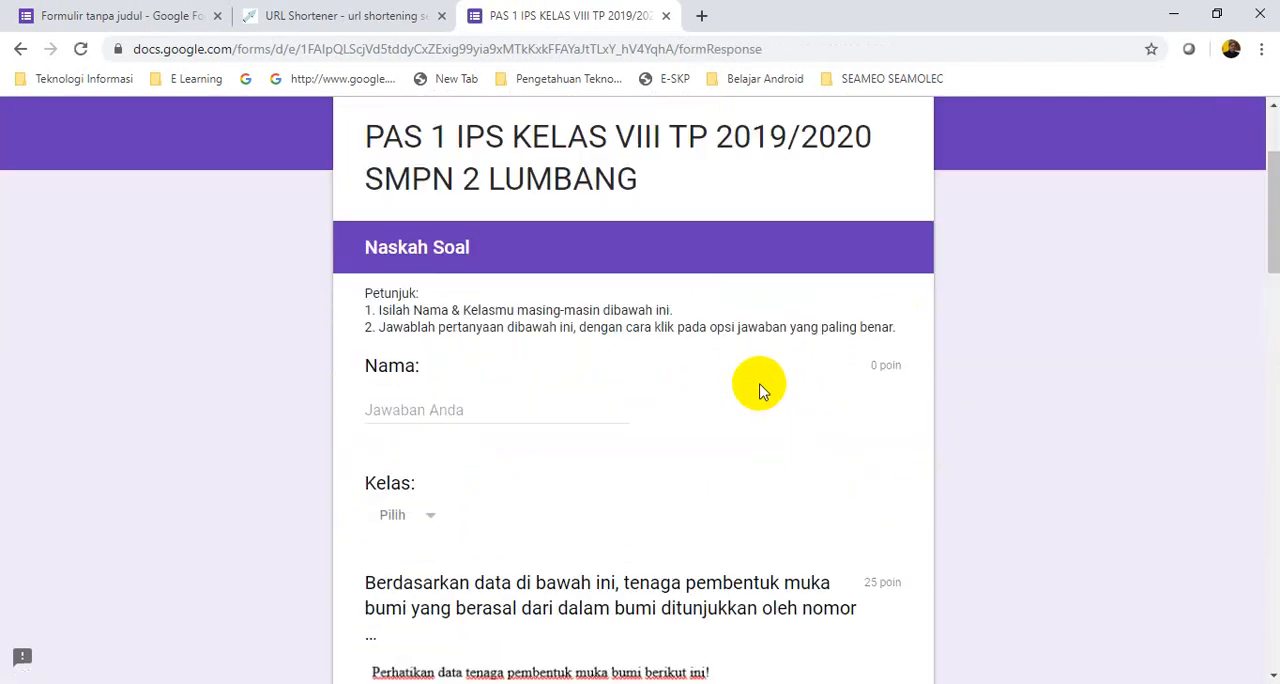
click(423, 408)
scroll(617, 394, down, 2)
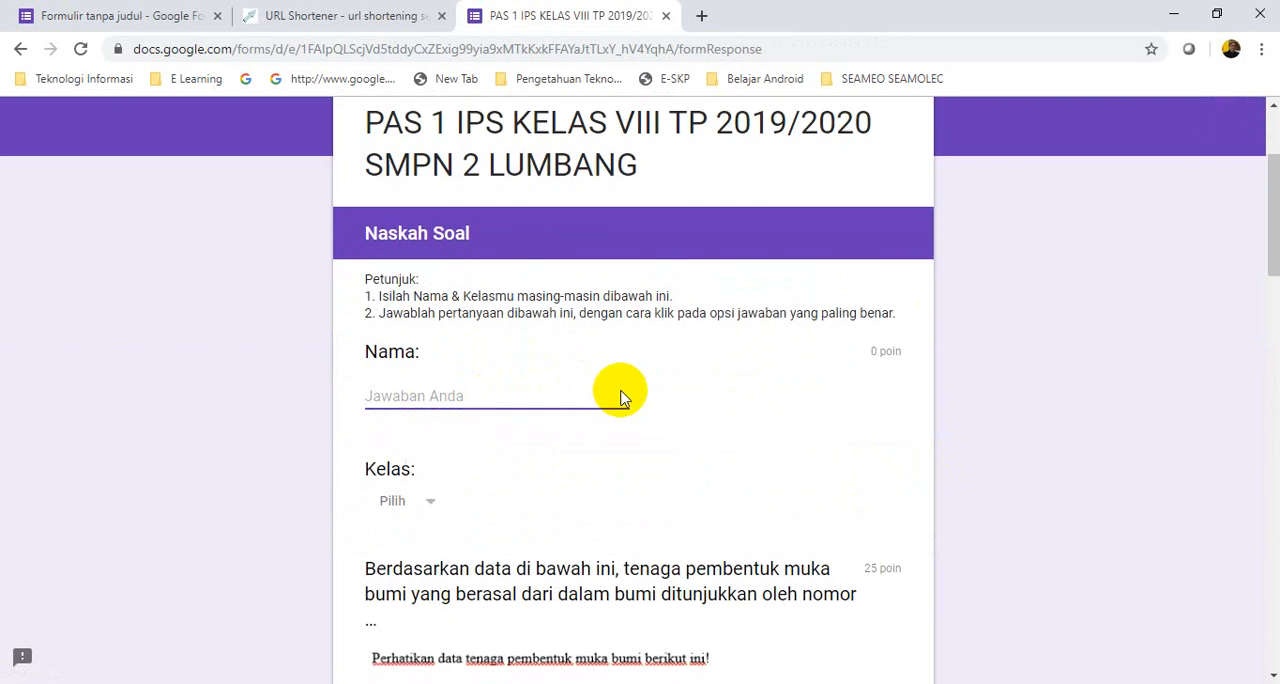
click(430, 334)
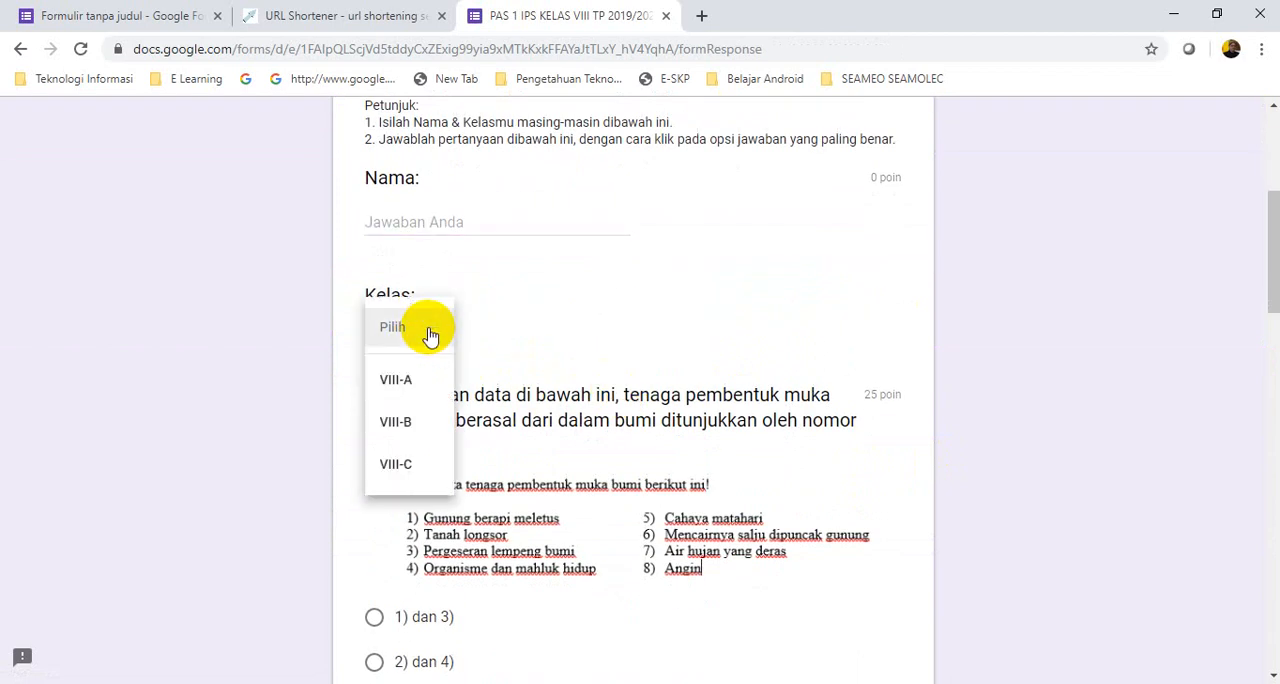
click(723, 311)
scroll(815, 332, down, 10)
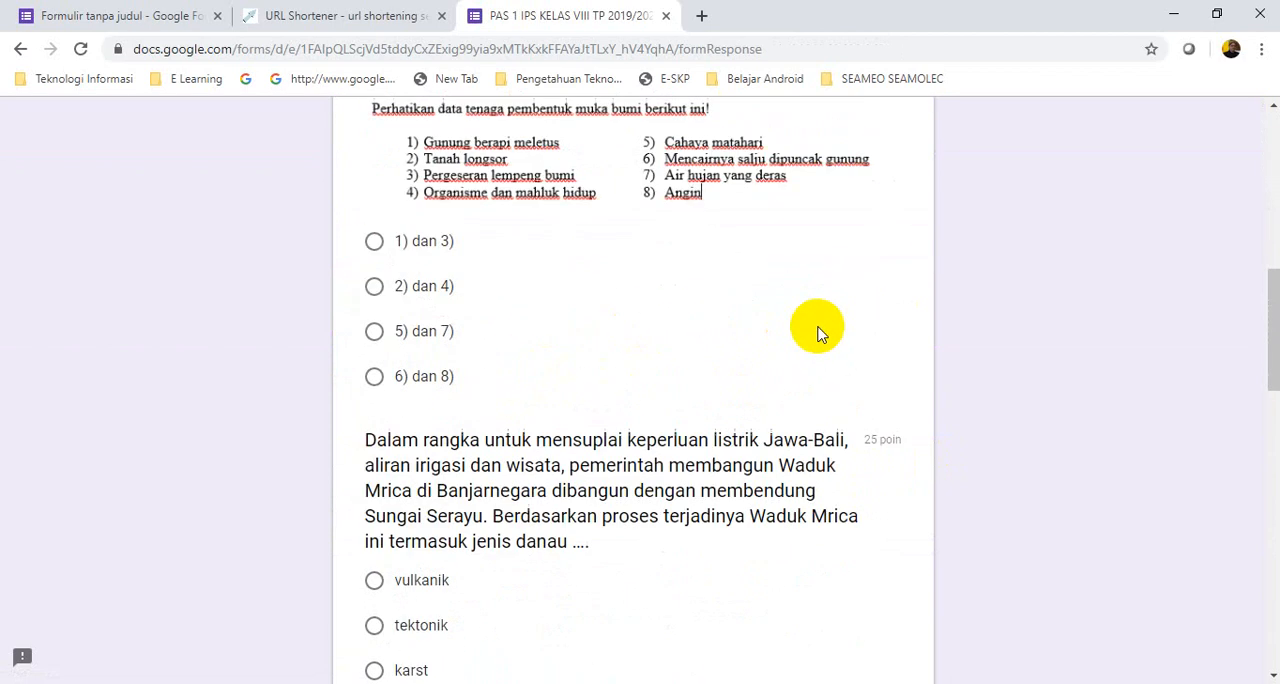
scroll(819, 335, down, 8)
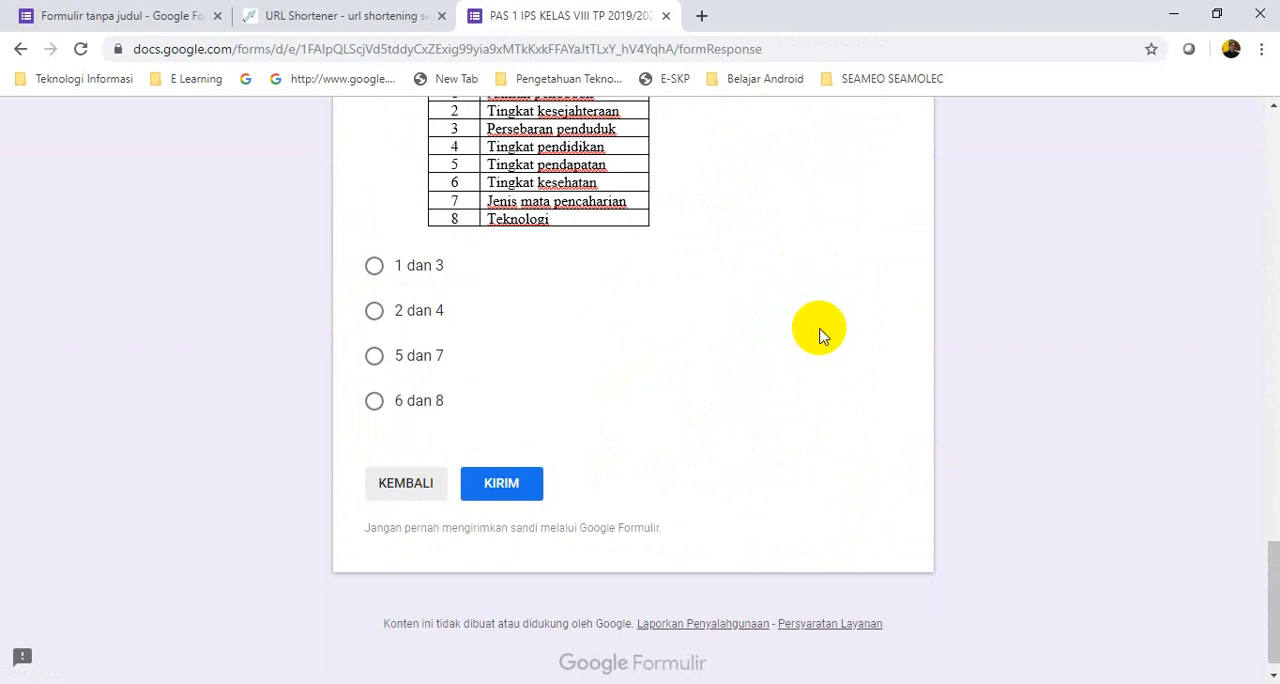
scroll(819, 335, up, 15)
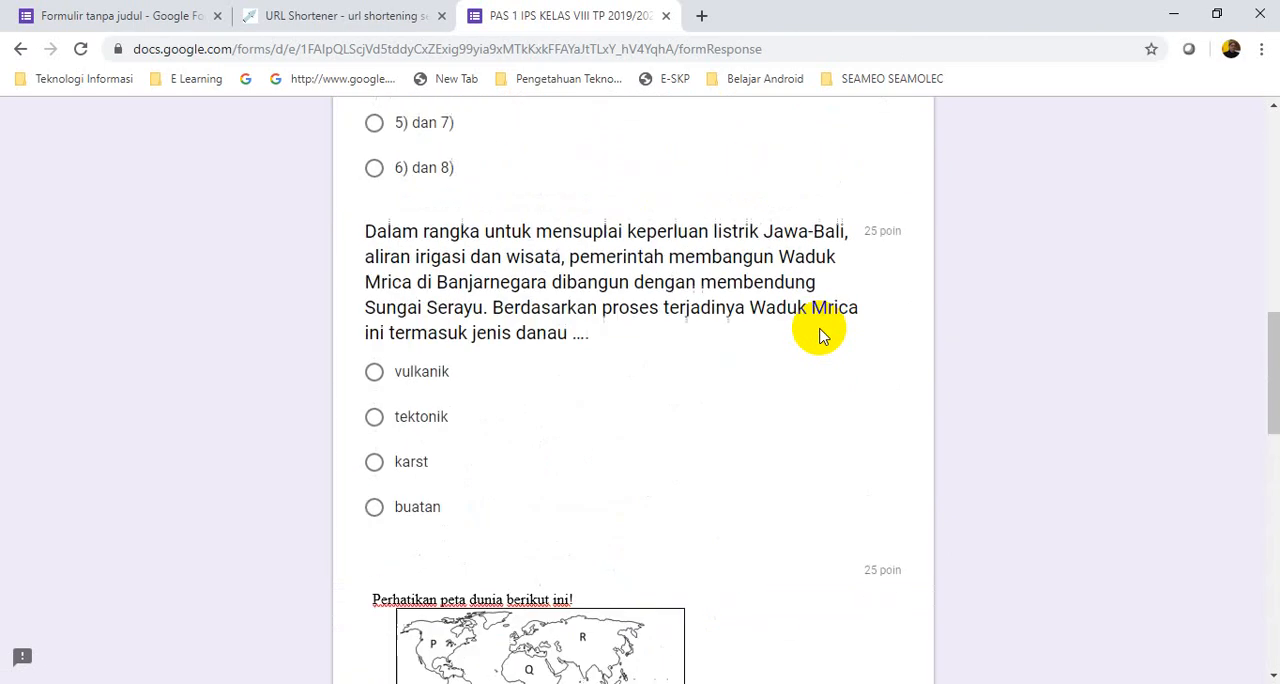
scroll(819, 332, up, 6)
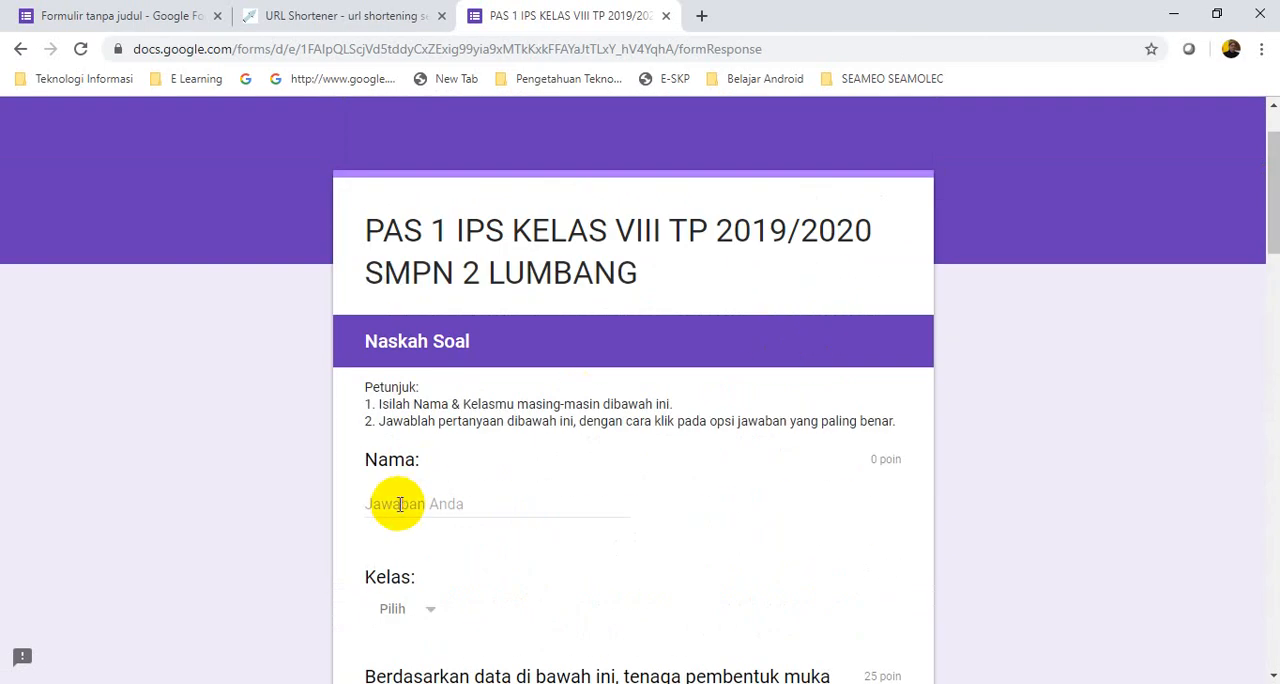
Enter the student's name under "Nama:" and choose VIII-A as the "Kelas:" answer
click(459, 503)
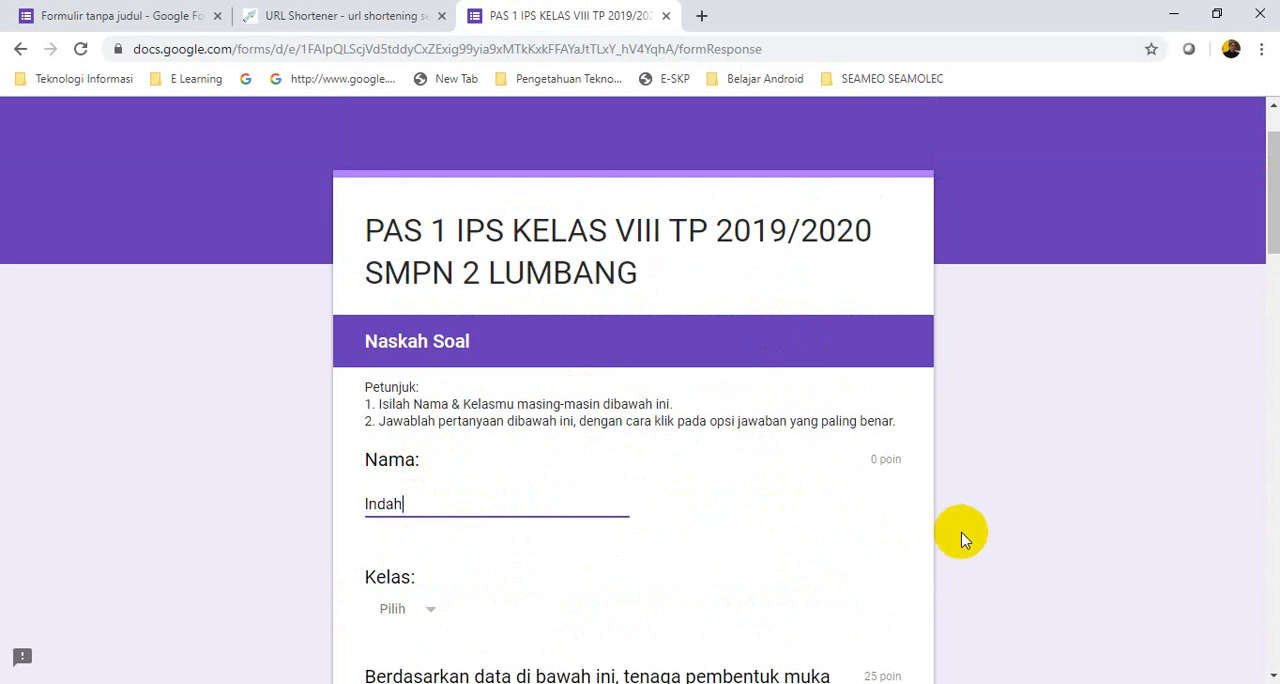
scroll(680, 526, down, 2)
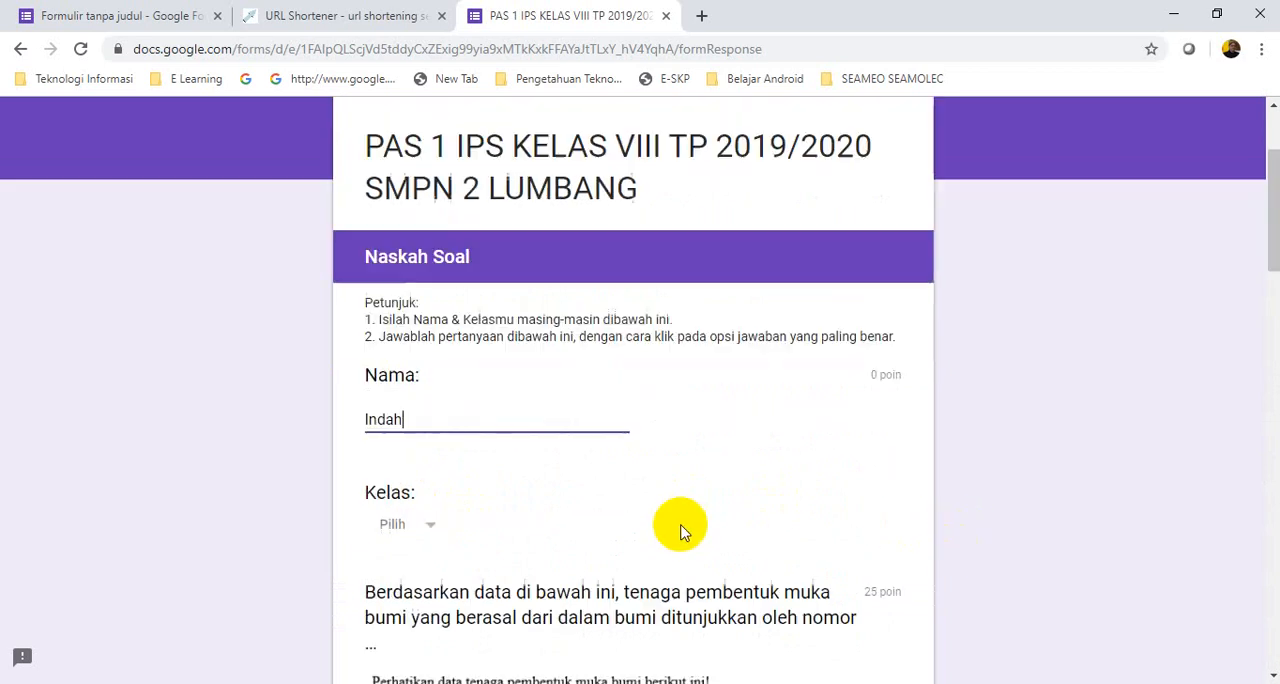
click(430, 428)
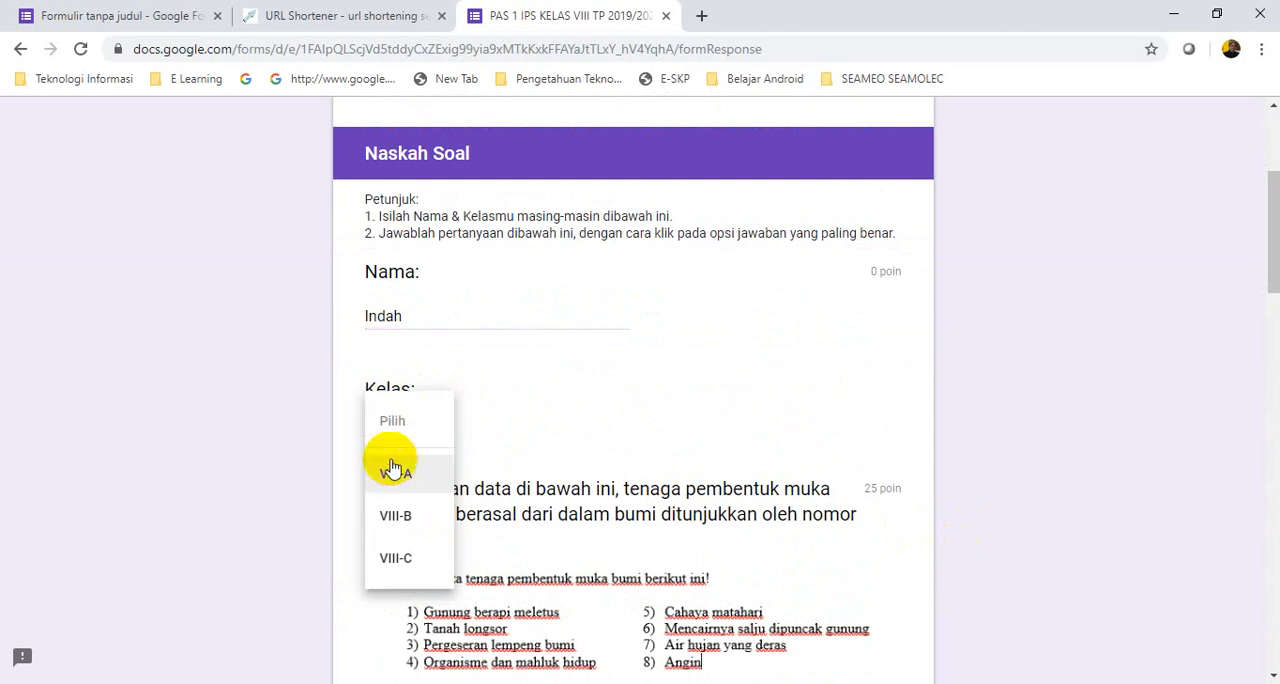
click(392, 476)
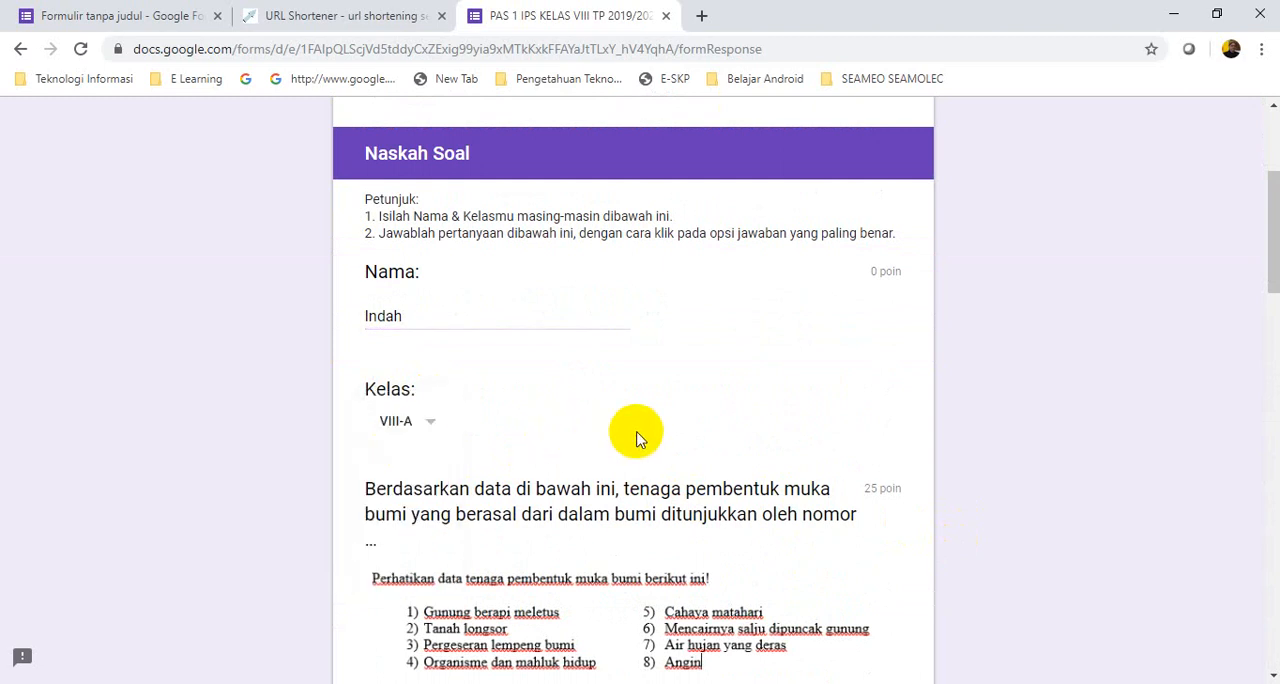
Answer the "tenaga pembentuk muka bumi" question with "1) dan 3)" and the Waduk Mrica question with "buatan"
scroll(680, 418, down, 3)
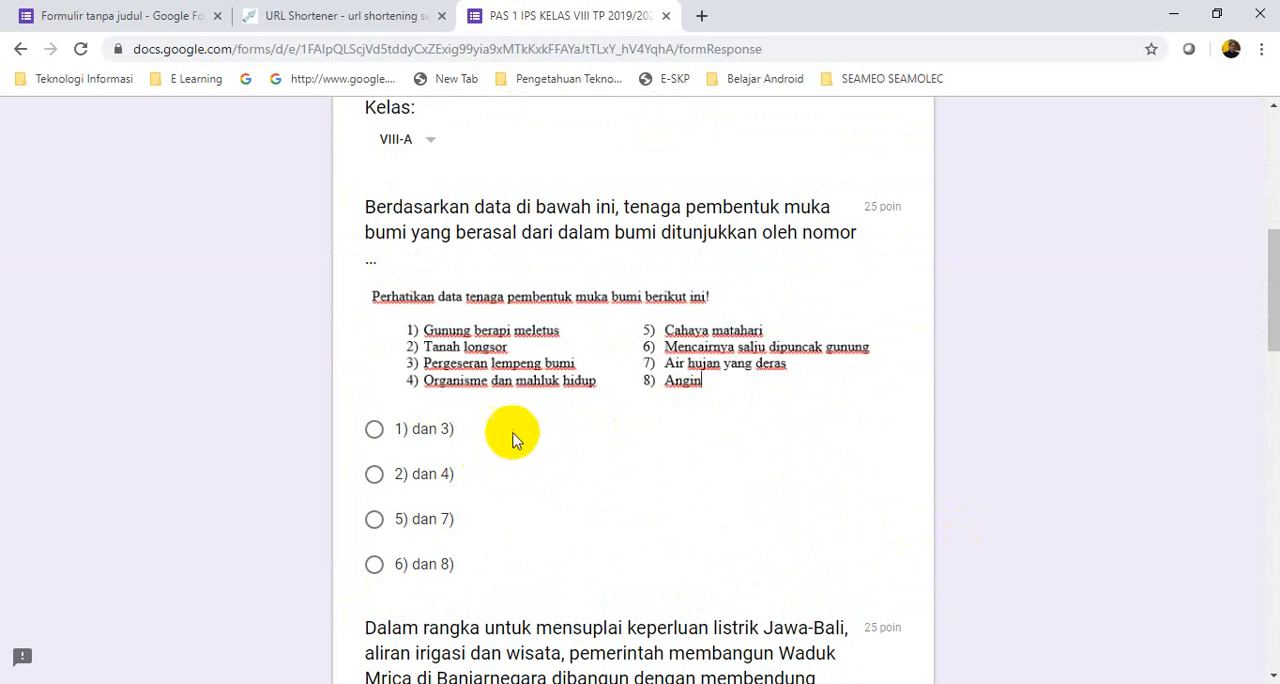
scroll(693, 432, up, 1)
scroll(692, 432, up, 1)
scroll(694, 426, down, 2)
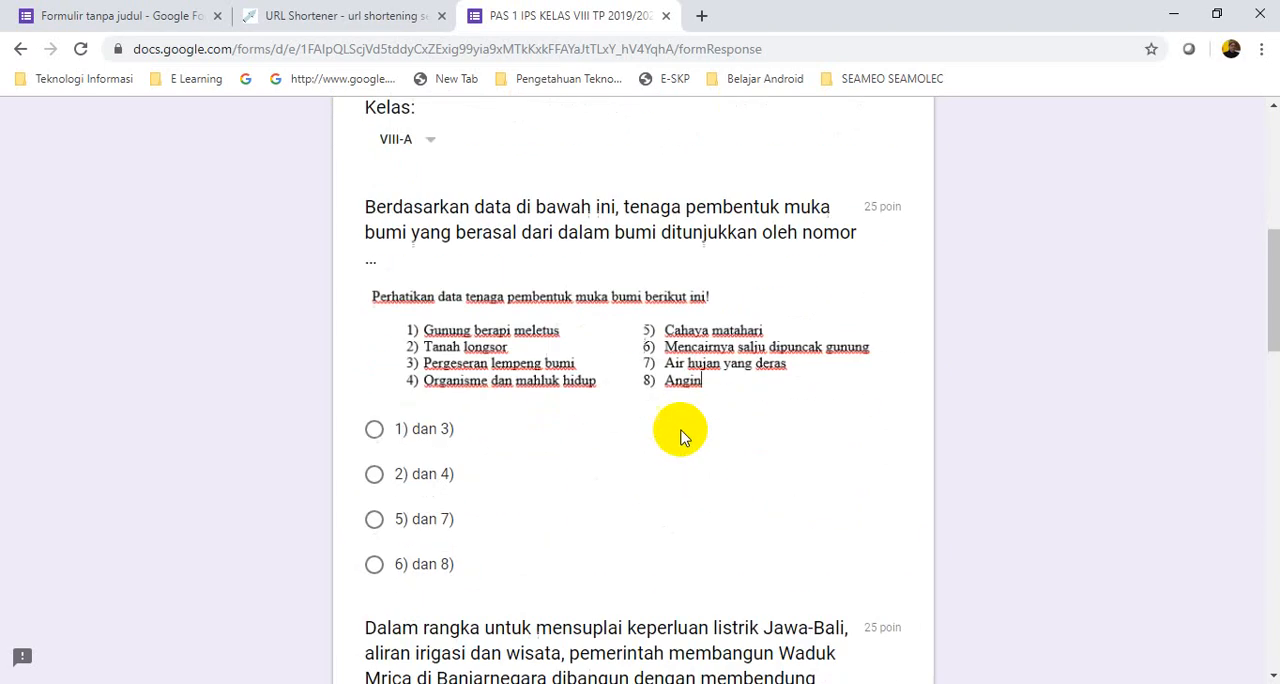
click(374, 430)
scroll(660, 510, down, 2)
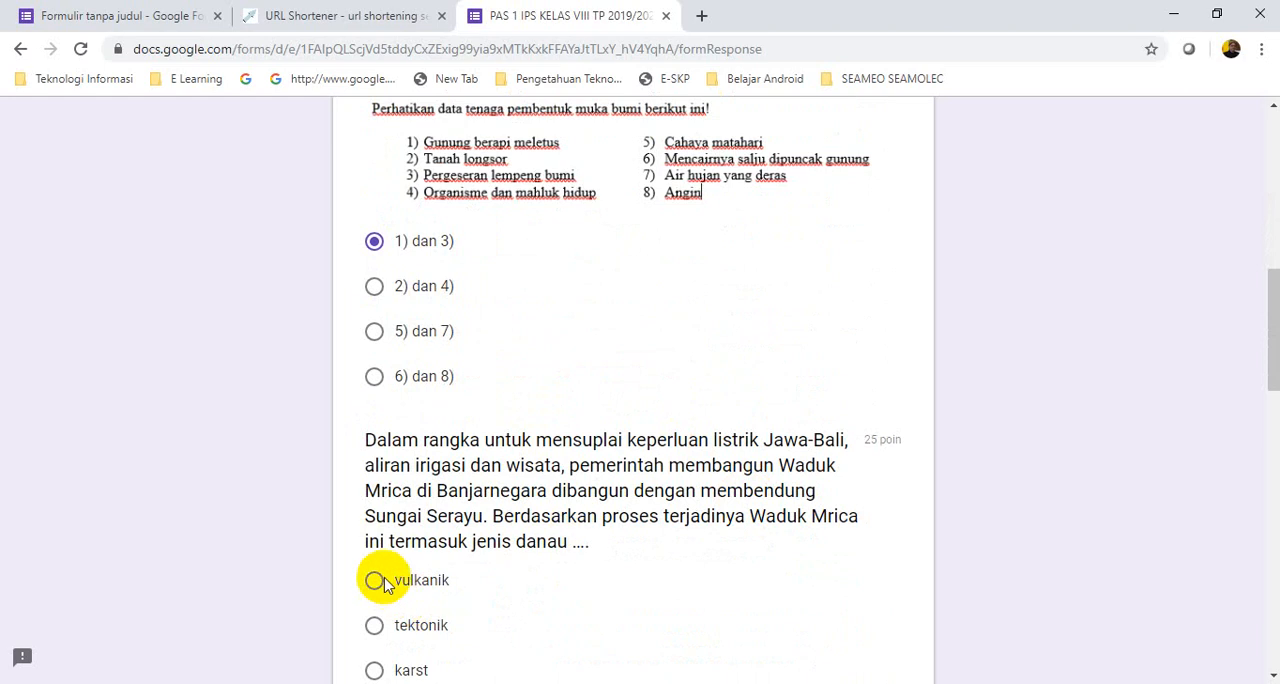
scroll(600, 578, down, 1)
scroll(560, 560, down, 1)
click(374, 527)
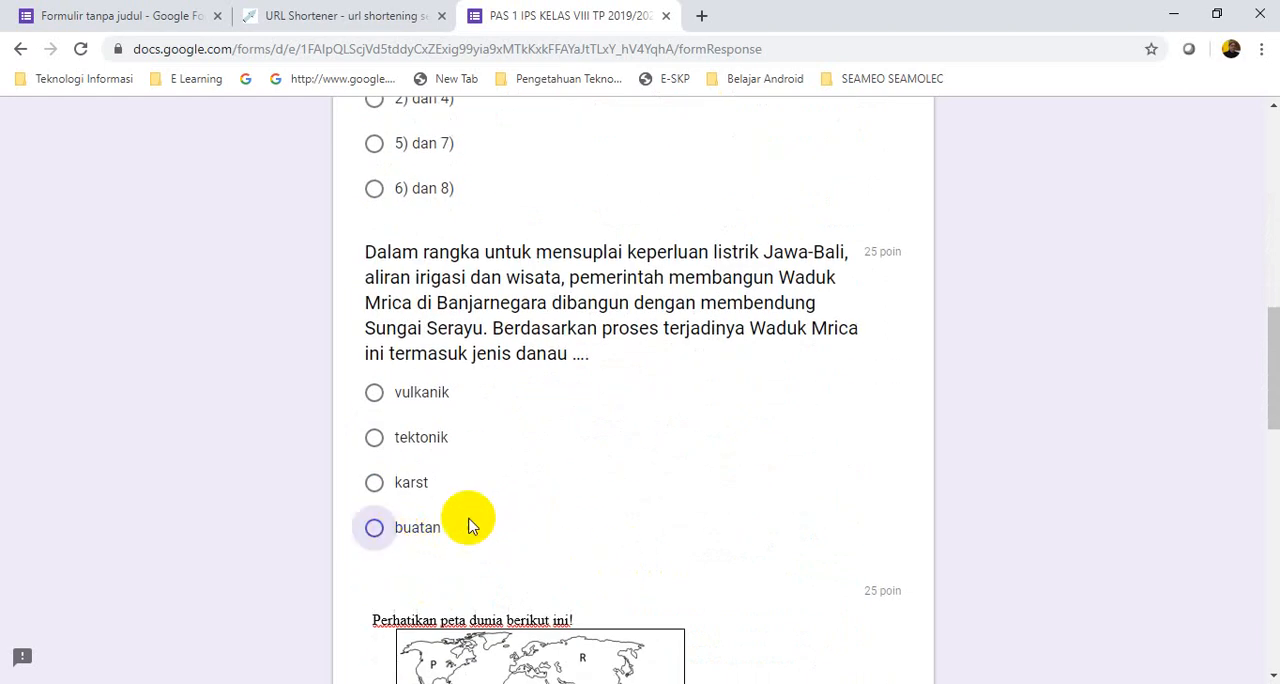
Answer the world map question with "Asia" and the population table question with "1 dan 3", and submit the quiz
scroll(600, 518, down, 3)
scroll(437, 592, down, 2)
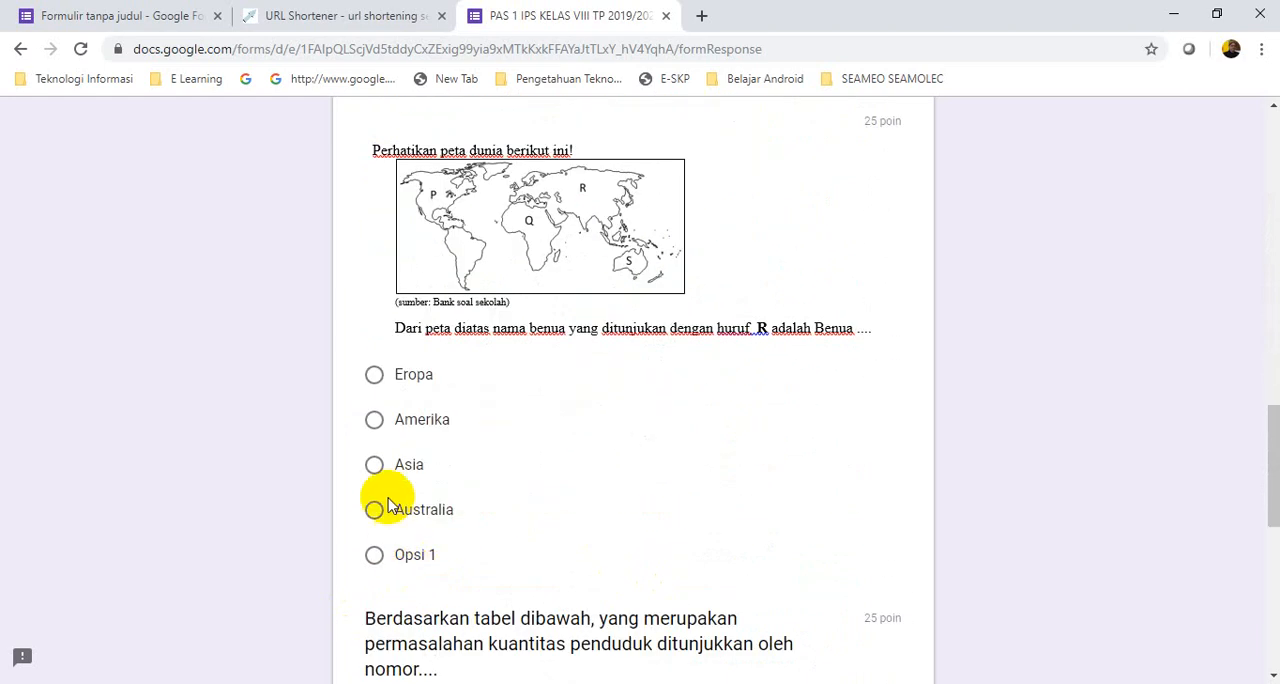
click(372, 468)
scroll(668, 466, down, 5)
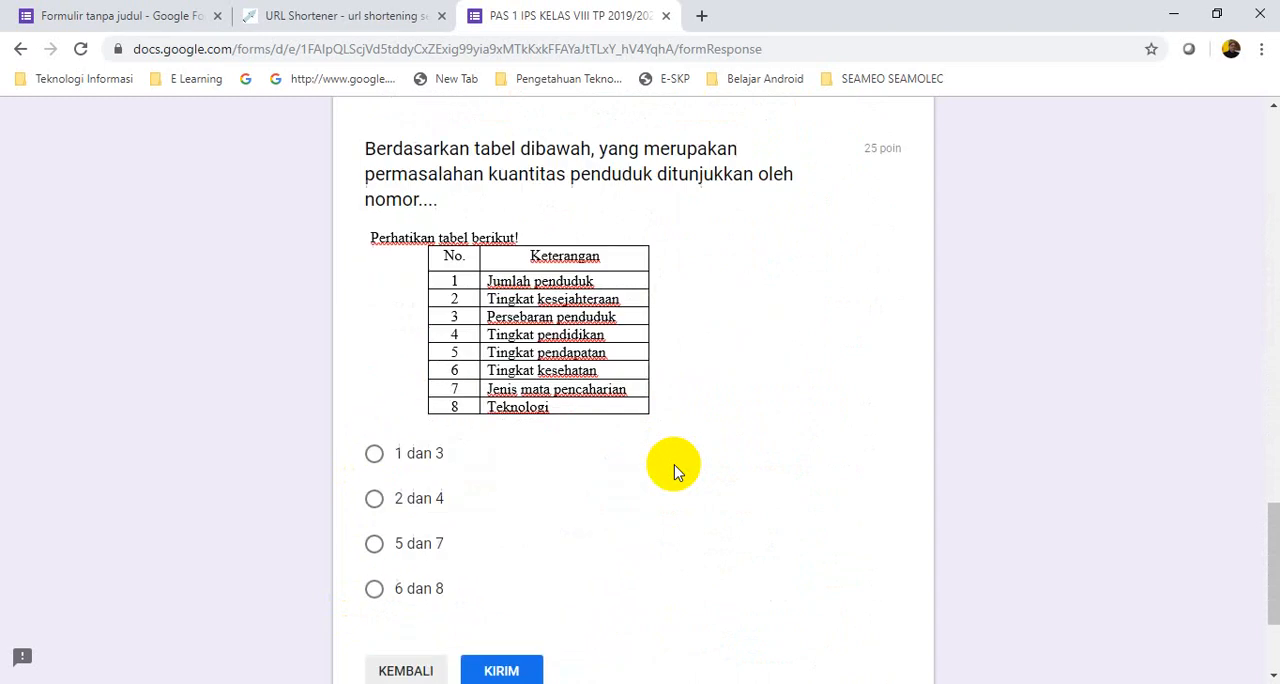
click(373, 456)
scroll(600, 485, down, 2)
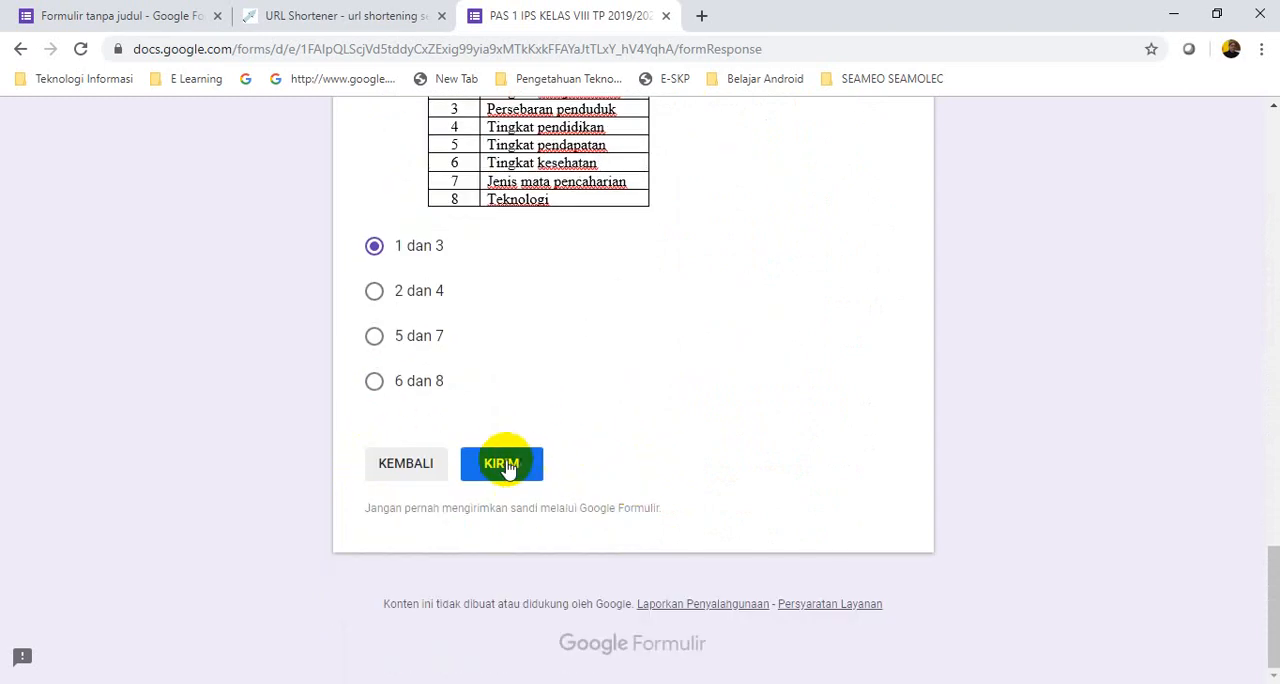
click(501, 463)
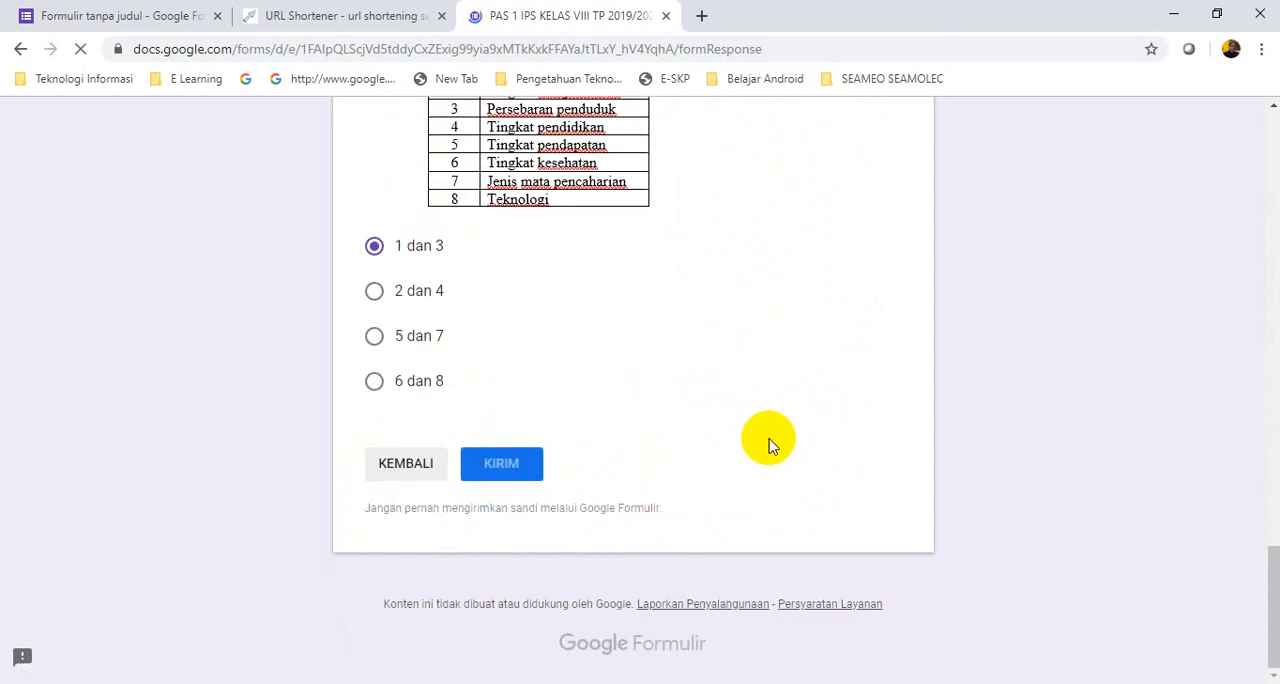